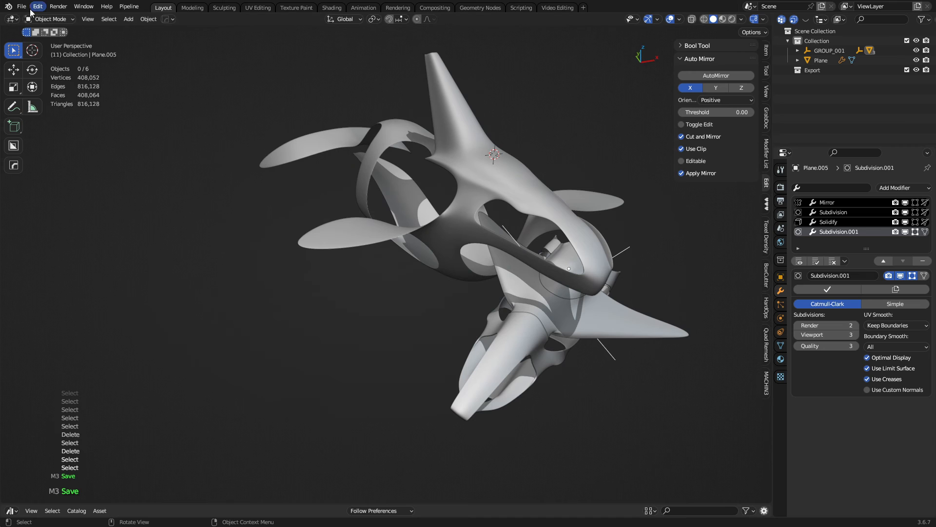
Start a new General file and delete the default cube
click(21, 6)
mouse_move(39, 18)
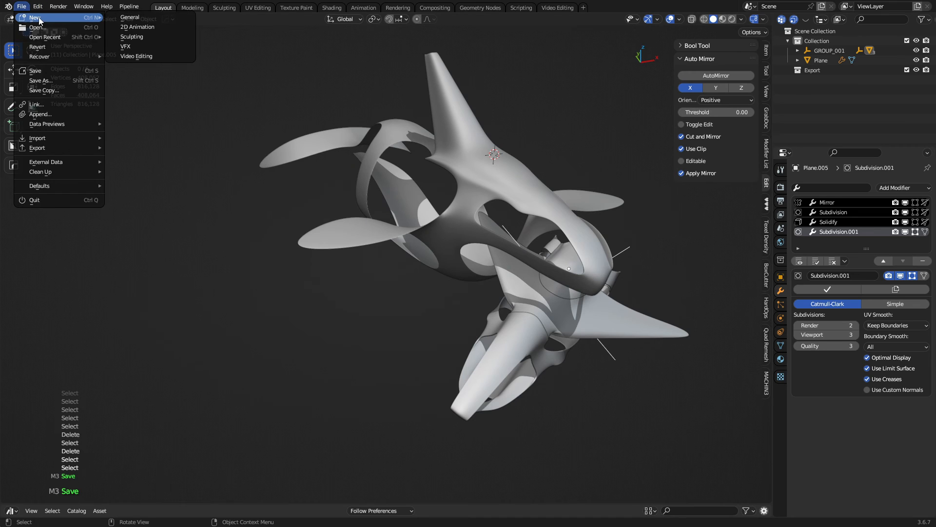
click(160, 20)
key(x)
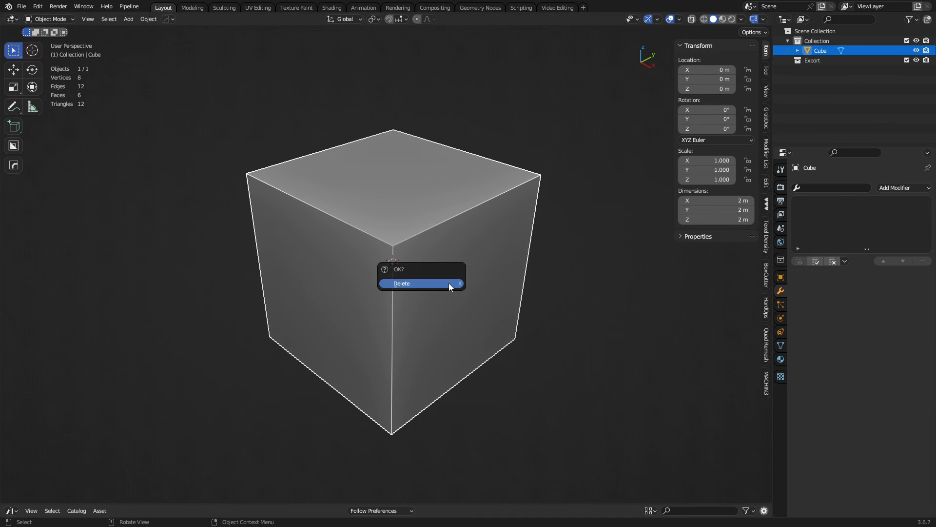
click(448, 283)
Add a plane to the scene and enter Edit Mode on it
key(shift+a)
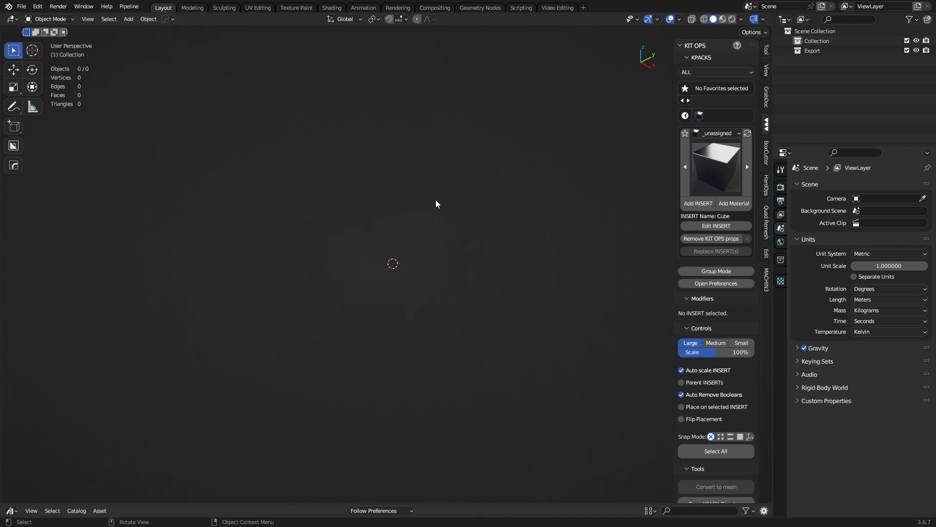
key(shift+a)
mouse_move(441, 197)
click(477, 222)
key(Tab)
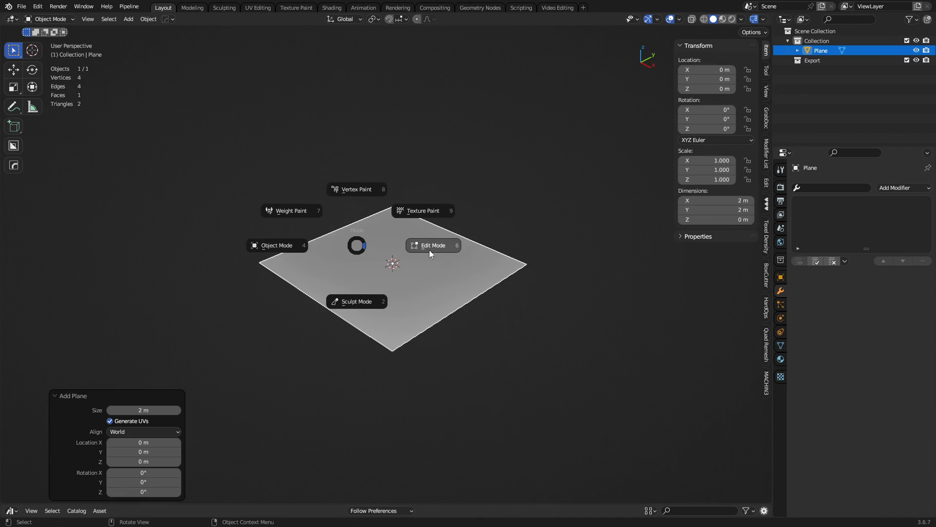
click(429, 248)
Enable Apply Mirror and run AutoMirror on the plane along X to split it down the middle
middle_drag(439, 288, 480, 279)
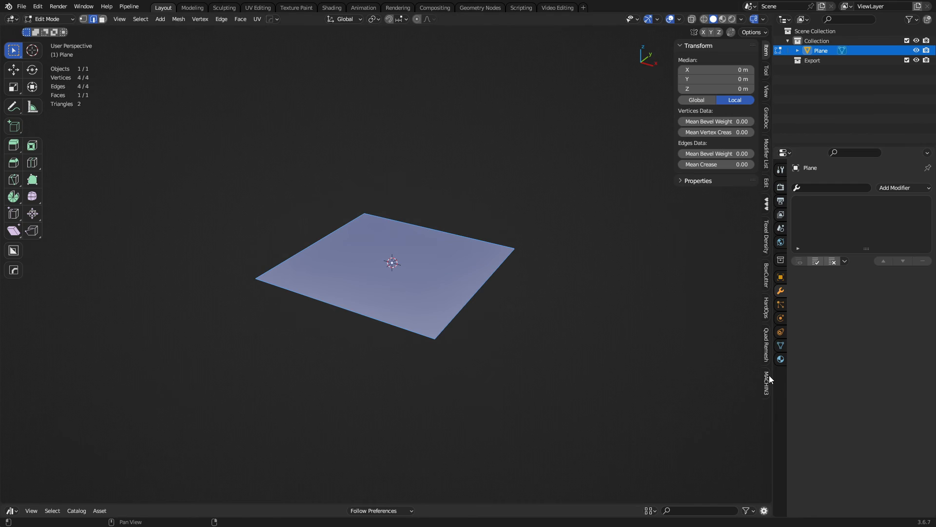
click(766, 184)
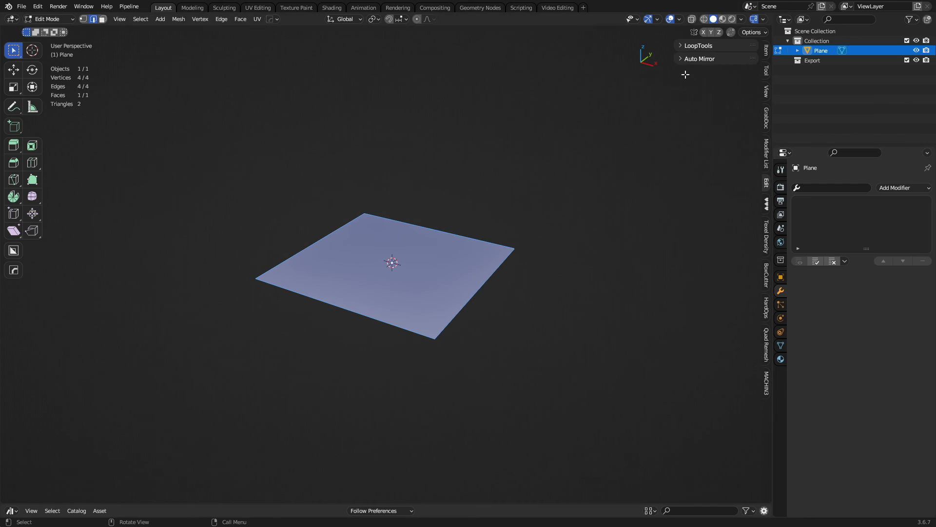
click(681, 60)
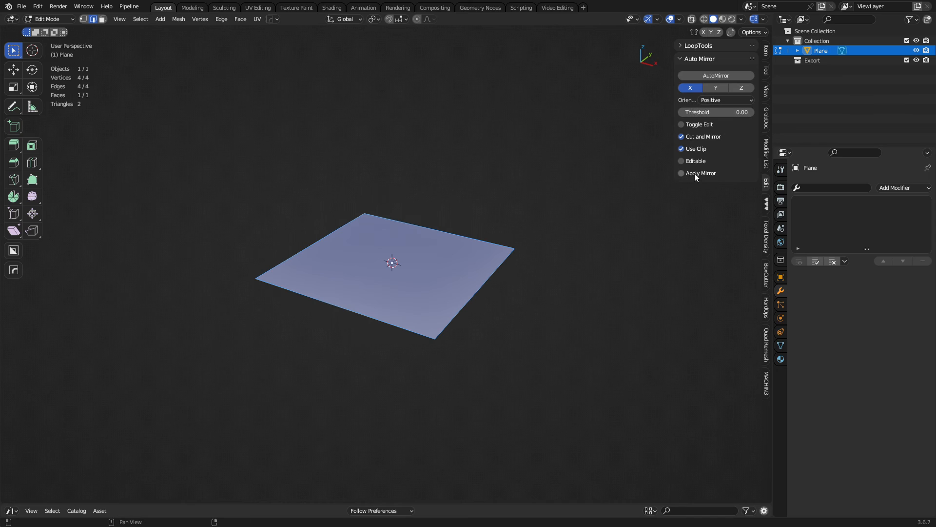
click(717, 77)
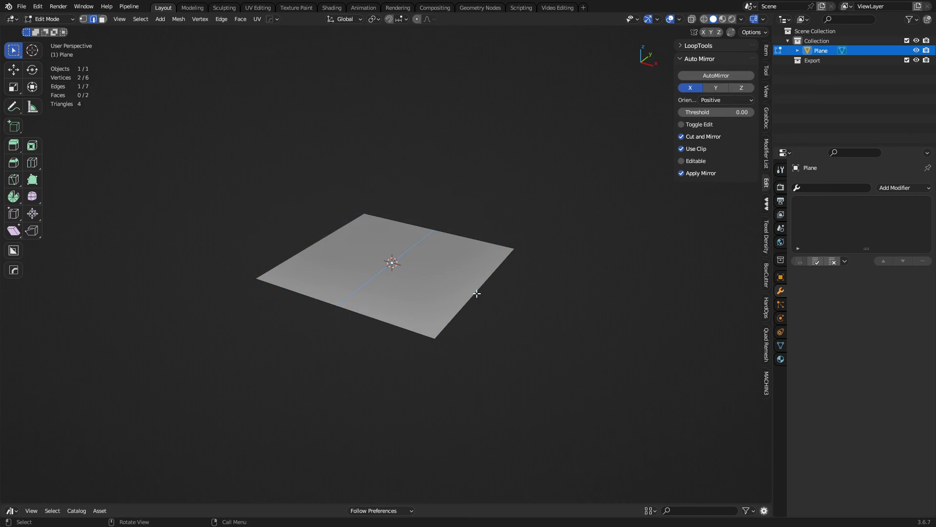
Extrude the plane's +X side edge outward and down about 0.65 m and scale it to about 0.296
middle_drag(472, 297, 422, 297)
key(e)
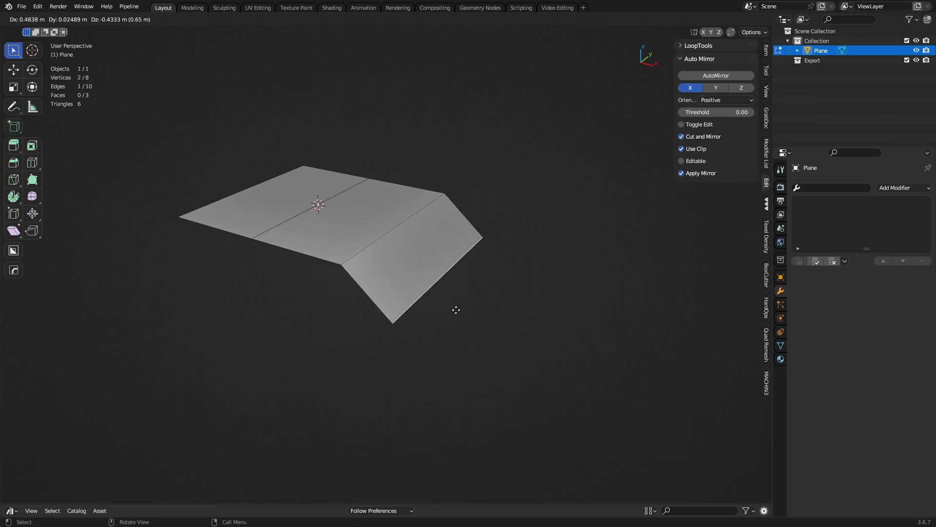
click(456, 311)
key(s)
click(472, 321)
Extrude the lower edge about 0.65 m along Y and 1.08 m down, and scale the new edge up
middle_drag(488, 327, 374, 276)
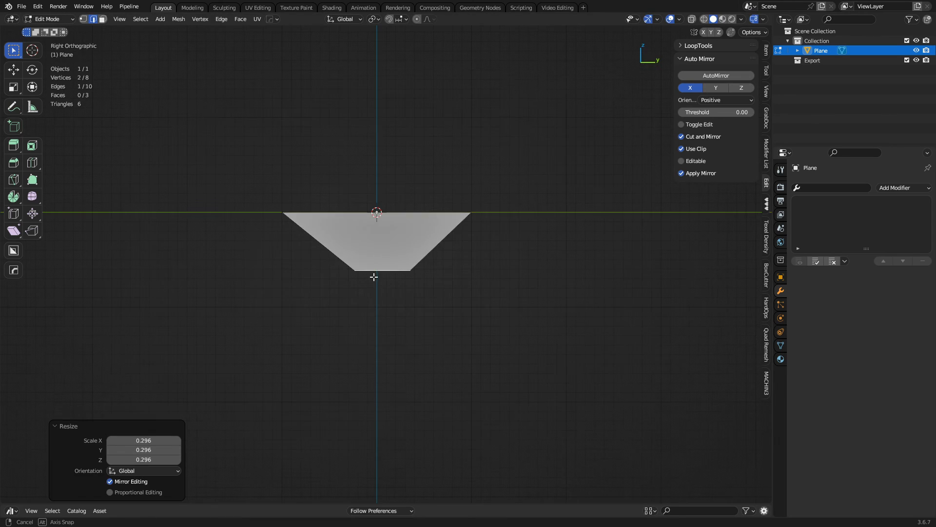
shift+middle_drag(428, 291, 420, 238)
key(e)
click(447, 335)
key(s)
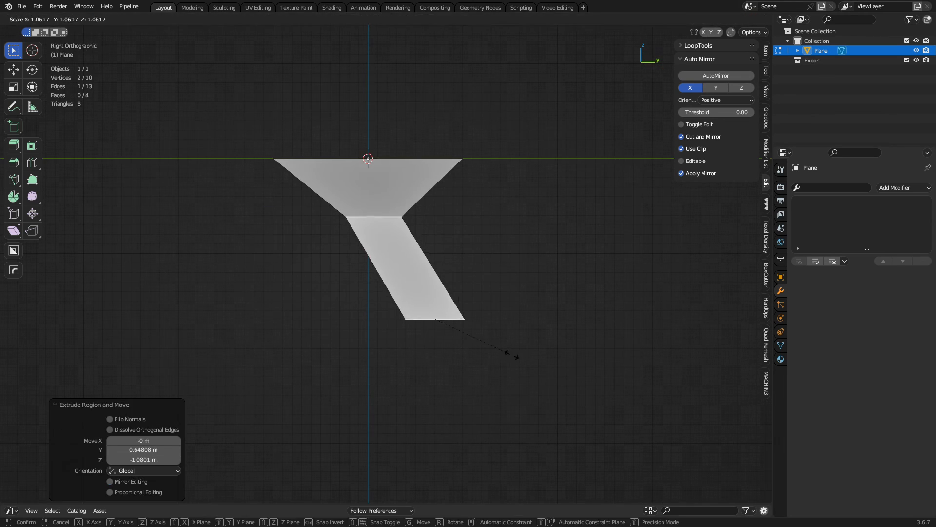
click(541, 366)
Rotate the bottom end edge to a slant and move it about 0.57 m along Y
key(r)
click(553, 300)
key(g)
click(540, 346)
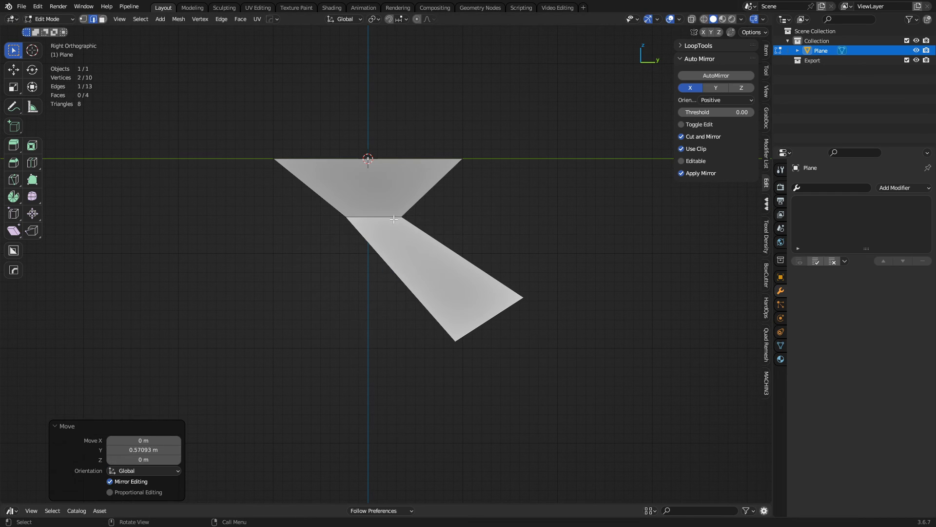
Lower the middle bend edge, scale it to about 1.779, and shift it about 0.47 m along Y
click(390, 217)
key(g)
click(358, 277)
key(s)
click(430, 288)
key(g)
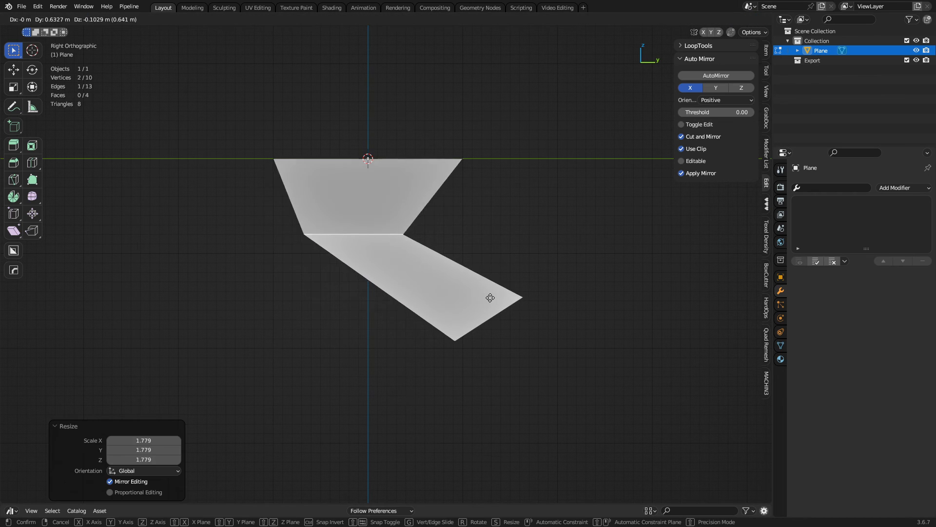
click(475, 296)
Mirror the extruded side across X with AutoMirror and return to Object Mode
middle_drag(498, 278, 264, 323)
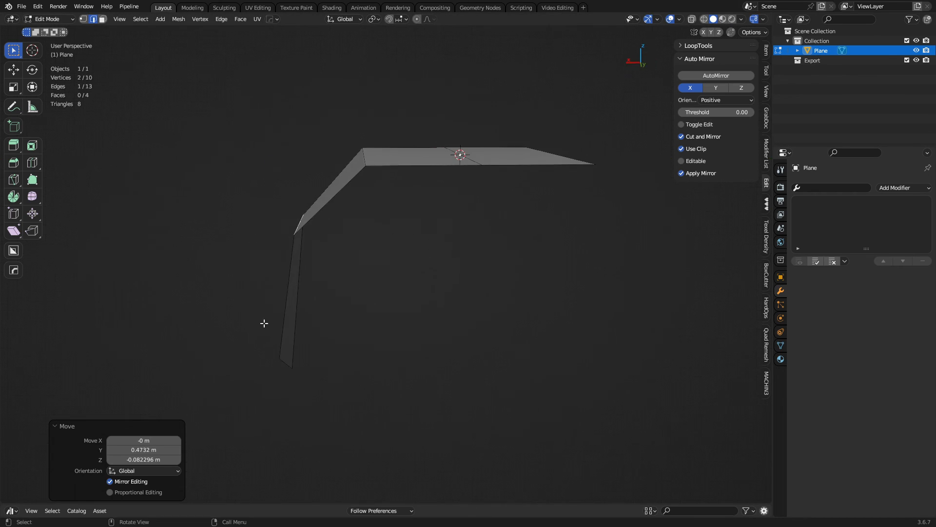
click(716, 76)
key(ctrl+Tab)
click(430, 278)
middle_drag(446, 296, 500, 298)
Add a Subdivision Surface modifier to the plane with its viewport level set to 3
click(895, 188)
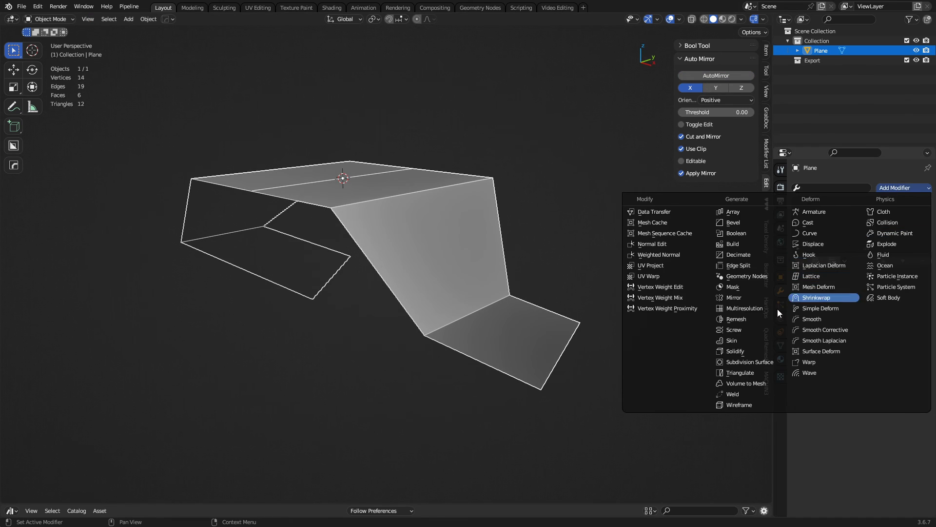
click(751, 361)
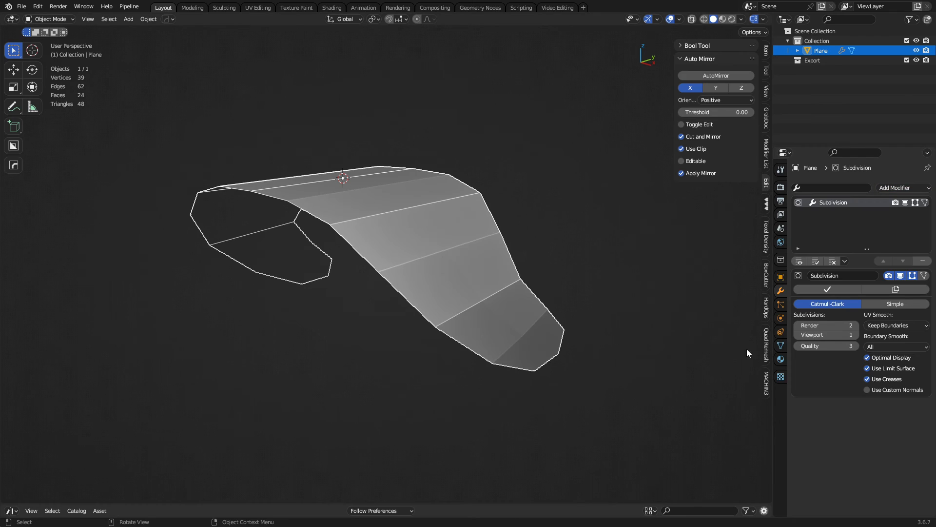
click(857, 336)
click(858, 335)
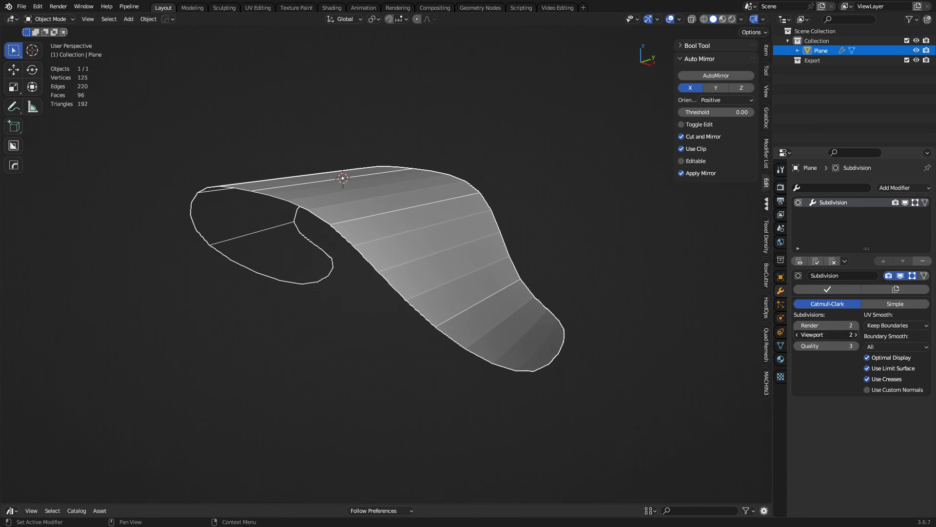
Shade the plane smooth and turn off the Subdivision modifier's Edit Mode display
right_click(517, 294)
click(507, 292)
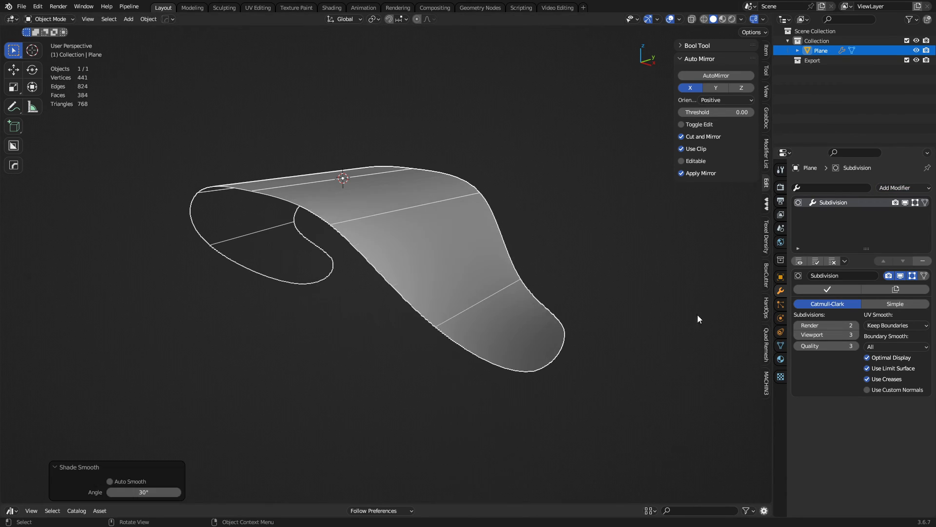
click(916, 204)
Add a Solidify modifier above Subdivision with 0.16 m thickness and turn off its Edit Mode display
click(901, 188)
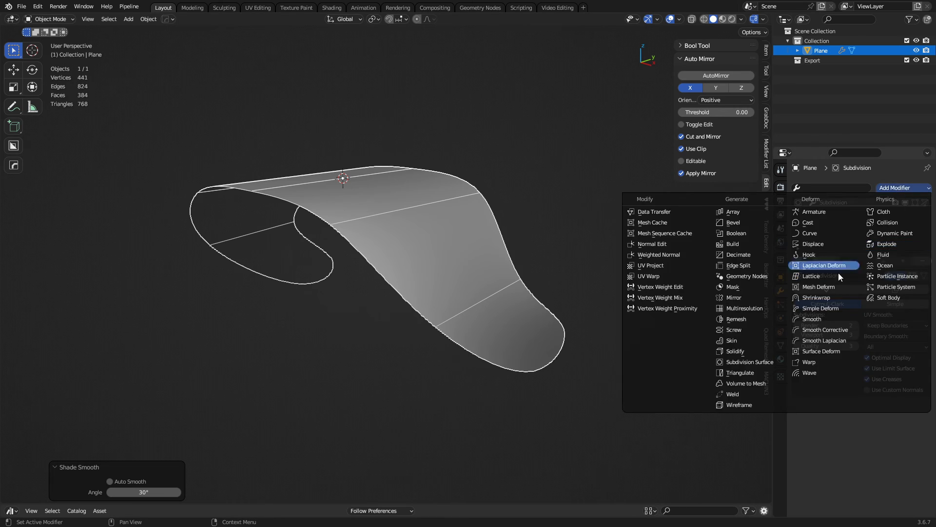
click(754, 351)
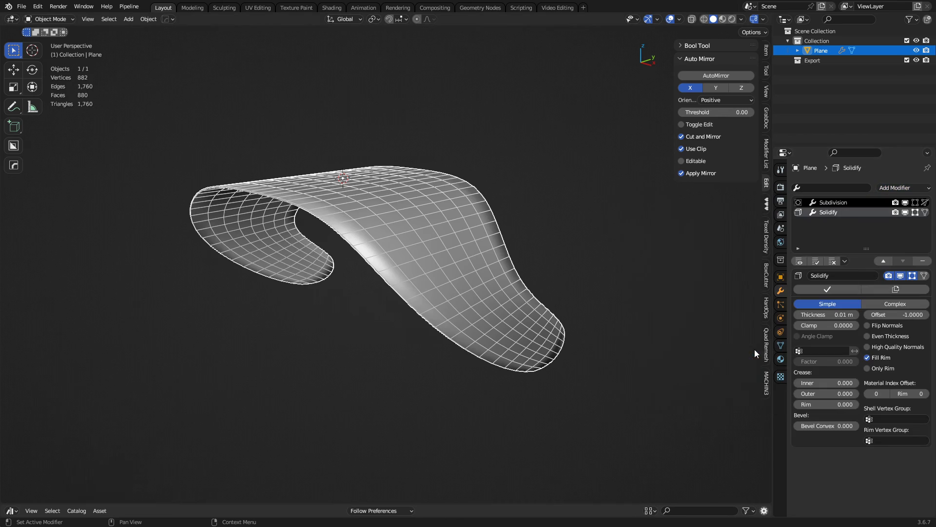
click(883, 261)
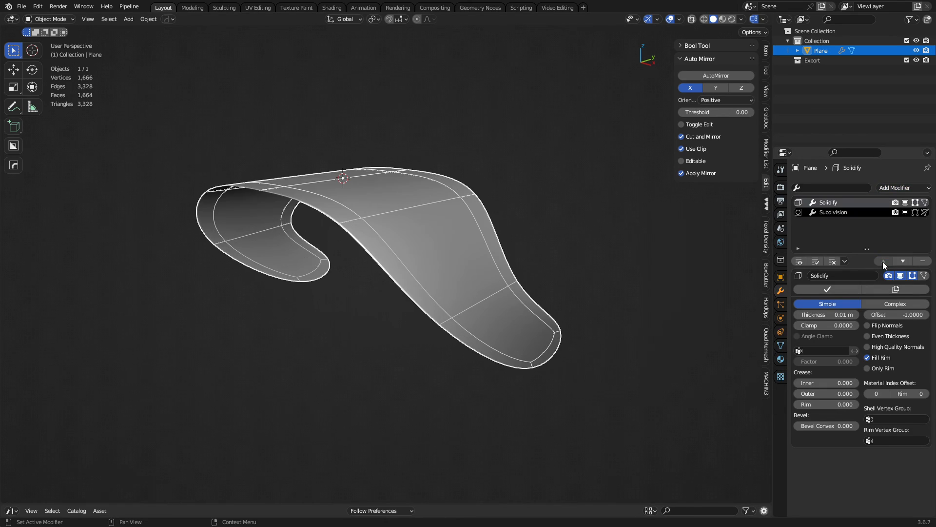
drag(836, 314, 870, 314)
click(916, 203)
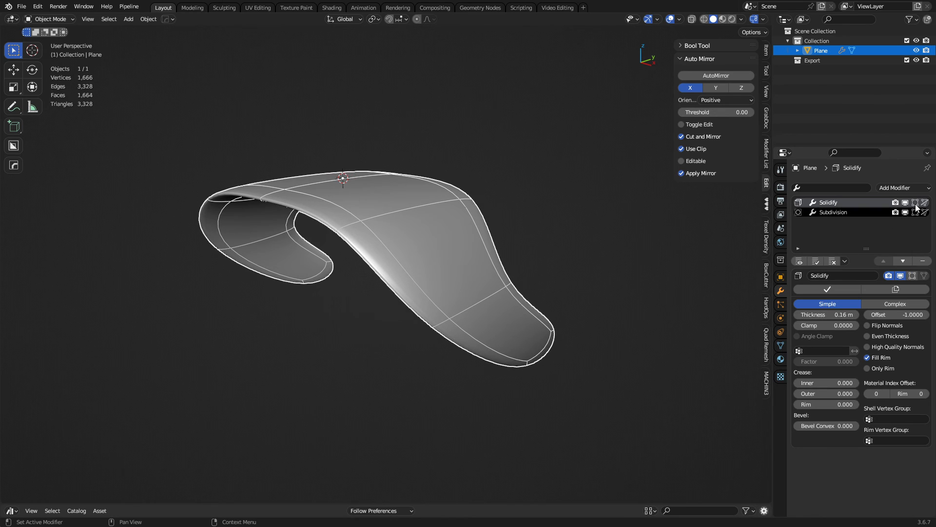
Switch to Edit Mode and back to compare the base mesh with the smoothed, thickened shape
key(ctrl+Tab)
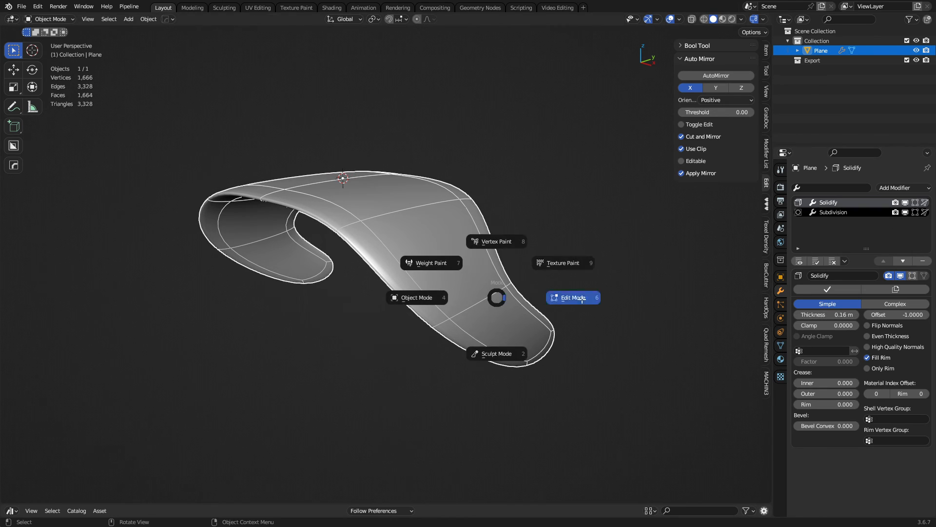
click(582, 299)
key(ctrl+Tab)
click(466, 312)
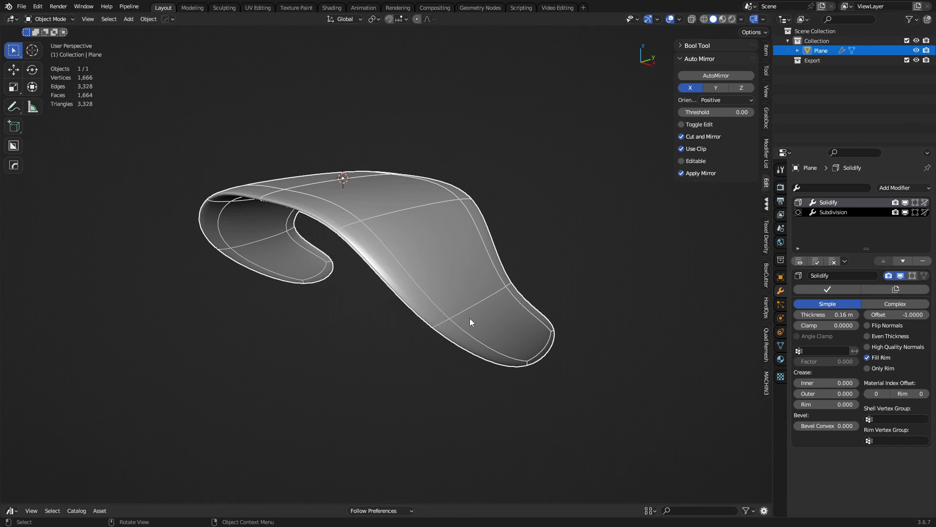
In Edit Mode, move the side panel's inner corner vertex at the lower bend about 0.26 m along Y
key(ctrl+Tab)
click(501, 318)
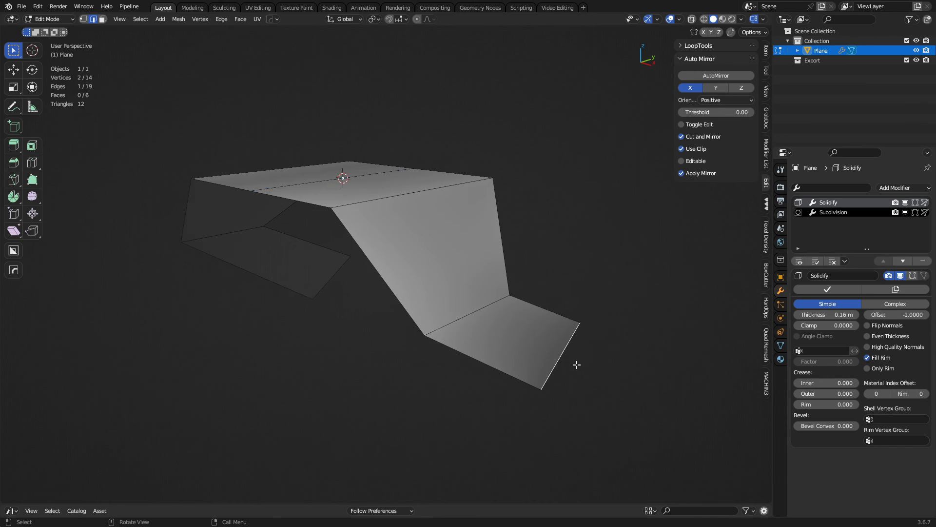
middle_drag(577, 364, 451, 365)
shift+middle_drag(451, 365, 420, 313)
key(1)
click(318, 241)
key(g)
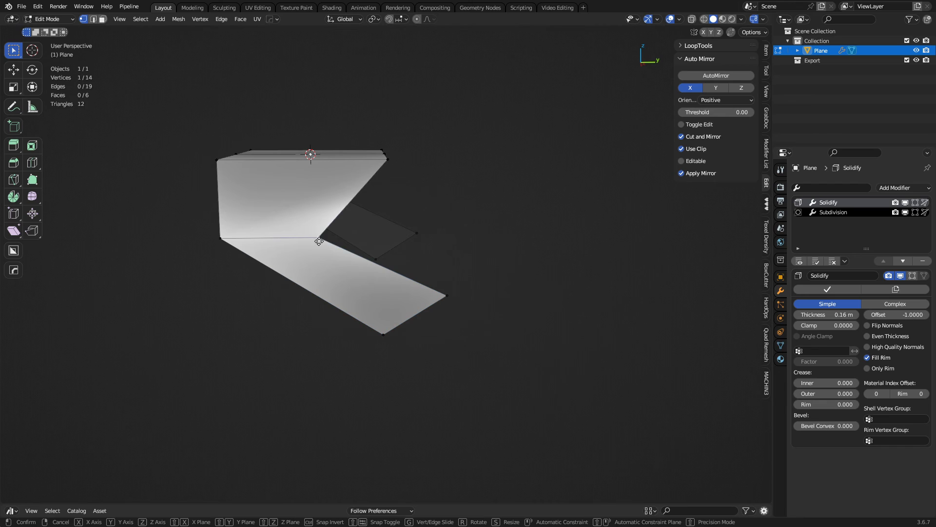
click(343, 241)
key(ctrl+r)
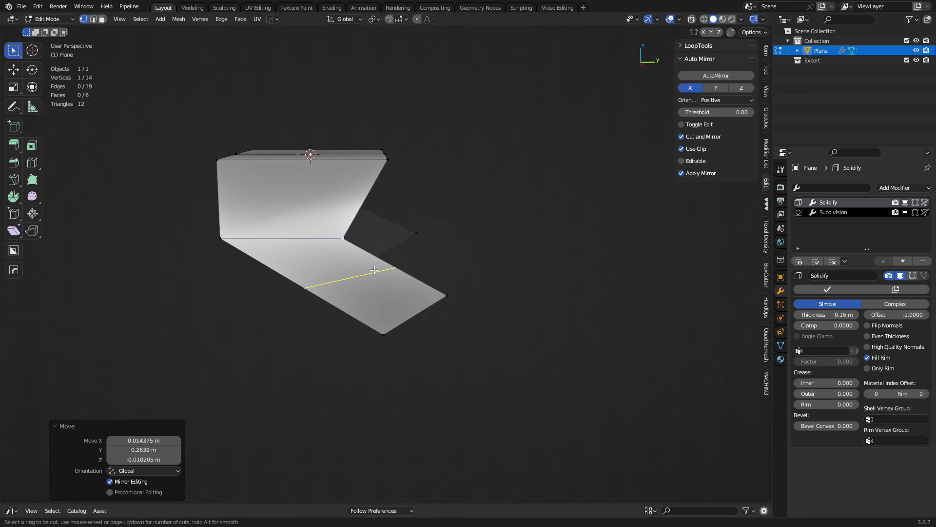
key(Escape)
key(3)
click(345, 276)
key(i)
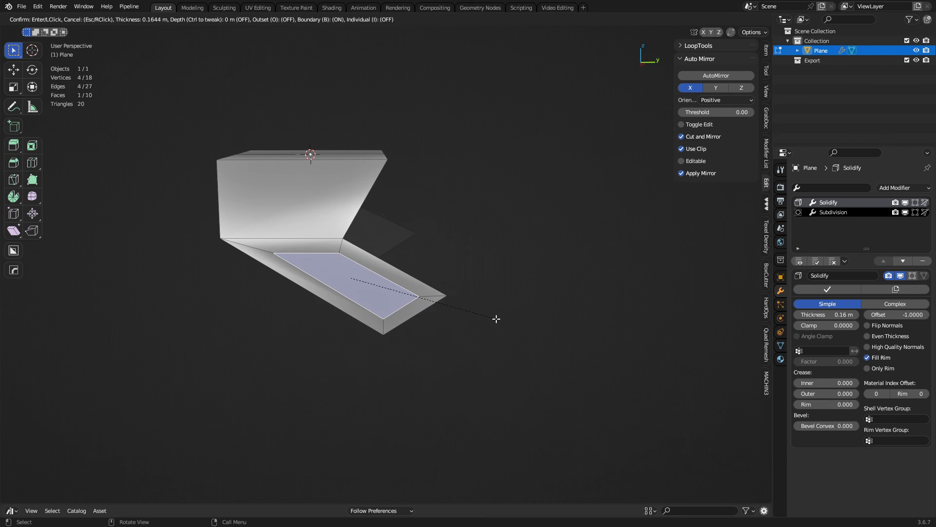
key(Escape)
middle_drag(323, 221, 307, 183)
shift+click(307, 184)
key(i)
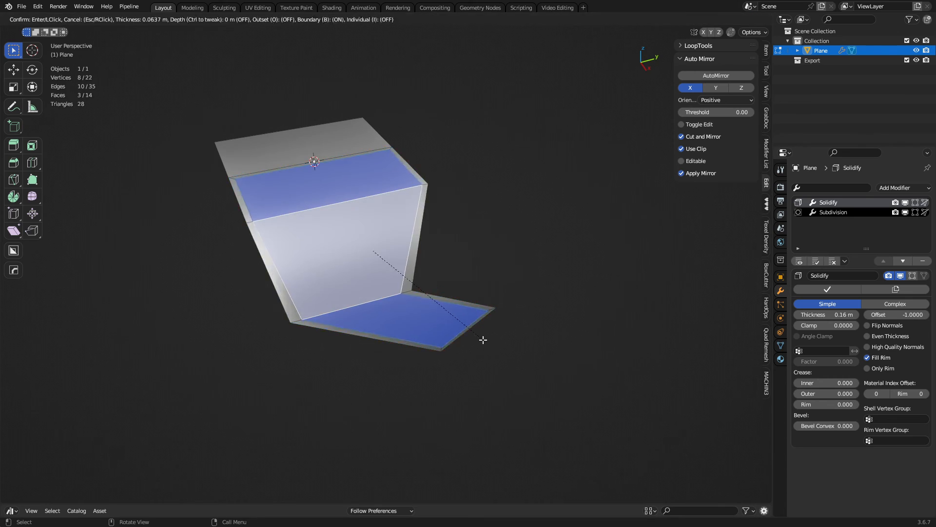
key(b)
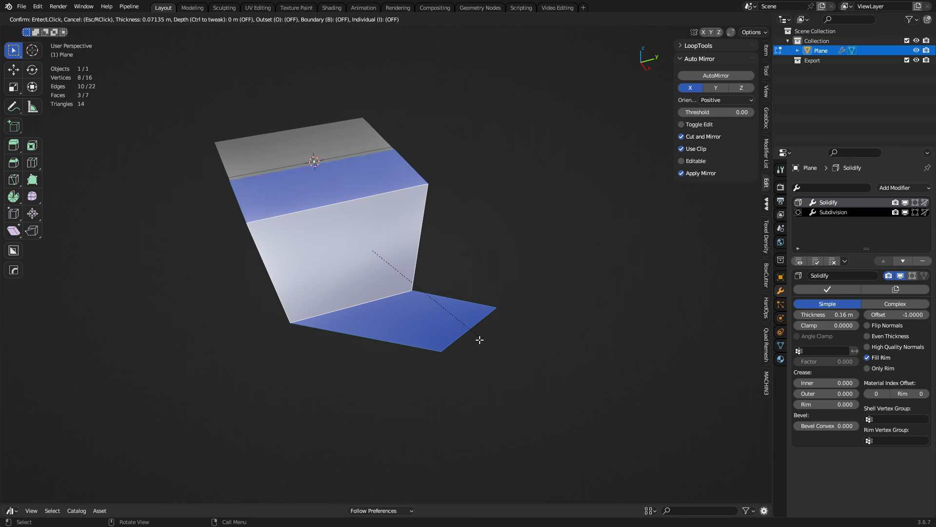
key(Escape)
Extrude the +Y side edges of the side panel and its lower flap outward along Y
middle_drag(477, 338, 464, 284)
click(430, 293)
shift+click(397, 258)
shift+click(418, 184)
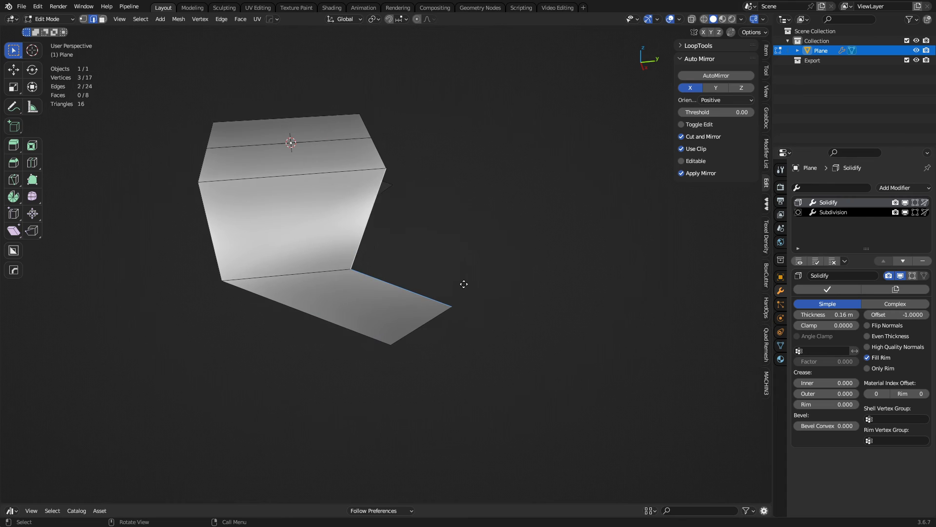
key(e)
key(y)
click(545, 291)
Extrude the two outer end edges of the lower flap outward and down
click(314, 232)
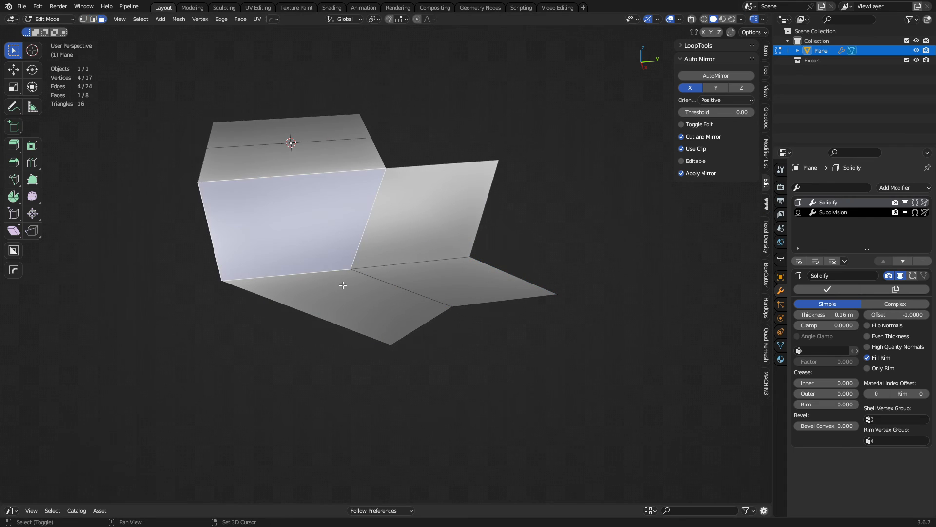
shift+click(356, 296)
key(2)
click(439, 314)
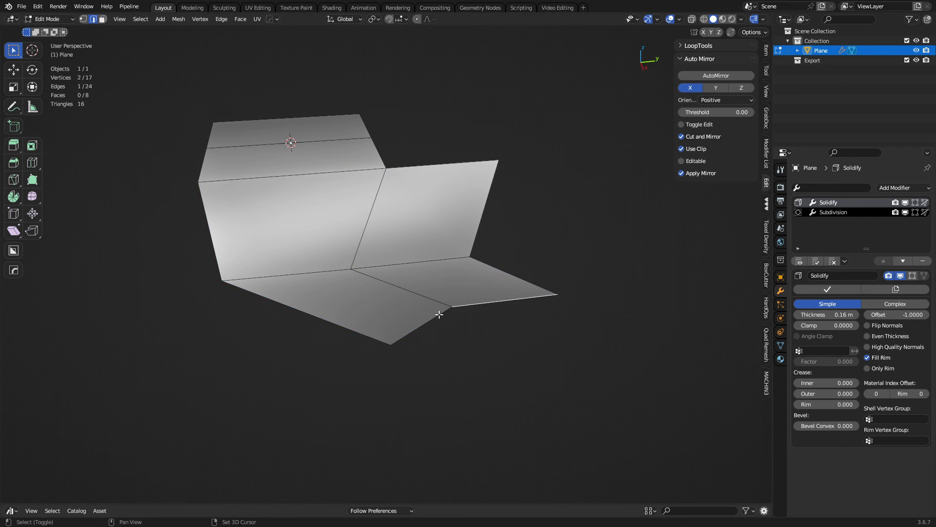
click(514, 359)
key(3)
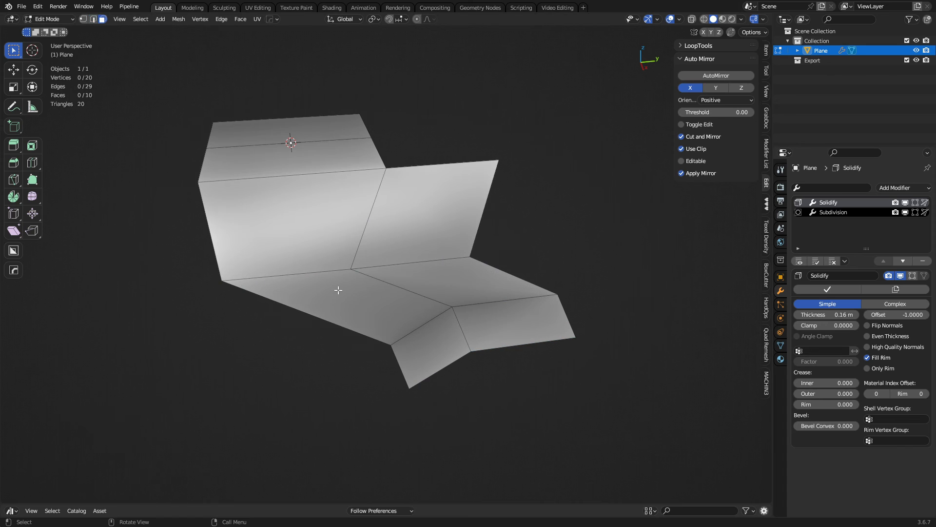
click(337, 289)
shift+click(334, 235)
shift+click(459, 231)
shift+click(431, 271)
middle_drag(456, 332, 496, 318)
key(i)
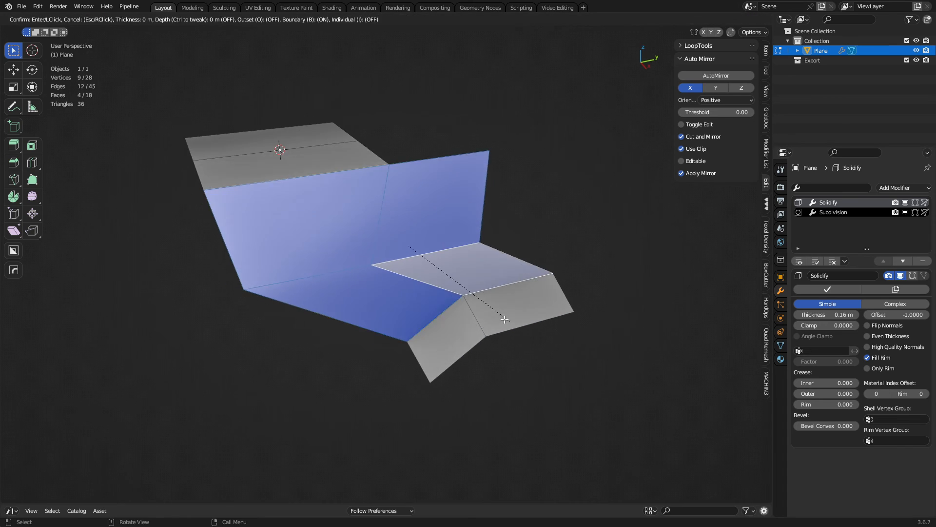
key(b)
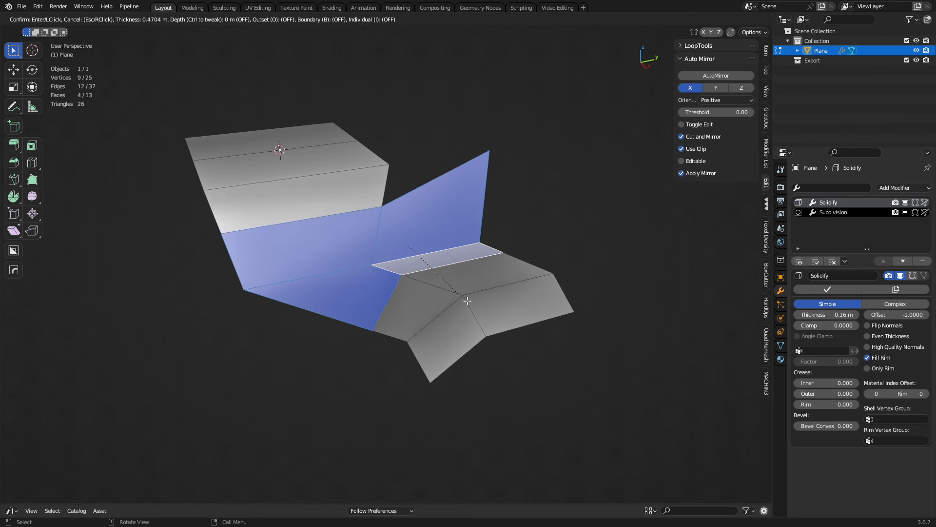
key(Escape)
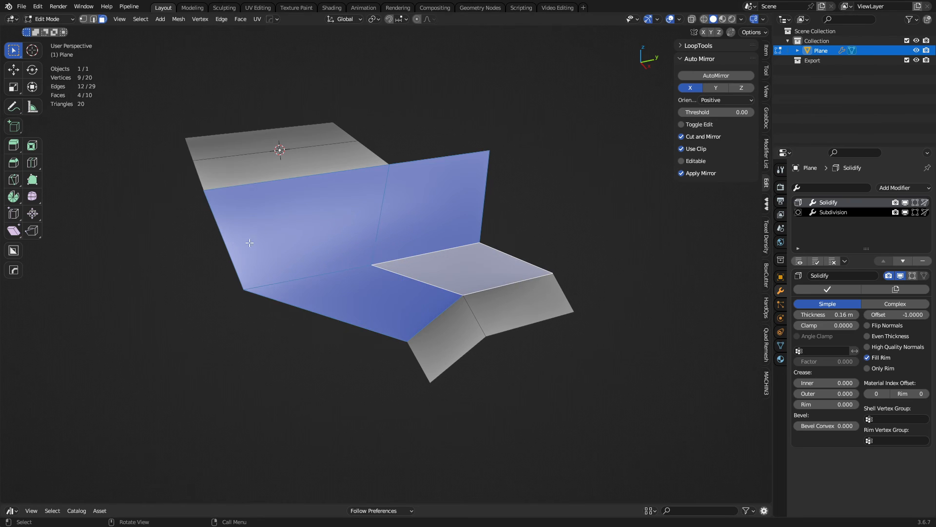
key(i)
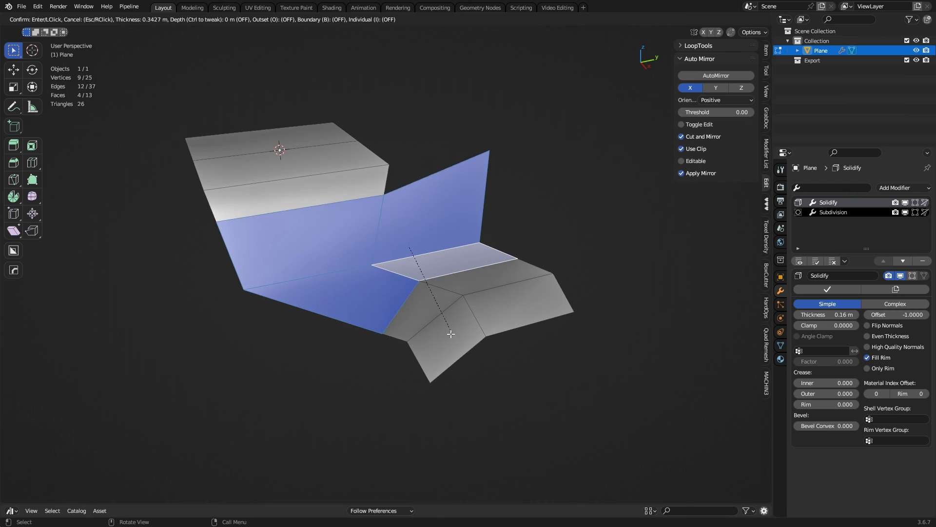
key(Escape)
middle_drag(496, 346, 461, 288)
key(1)
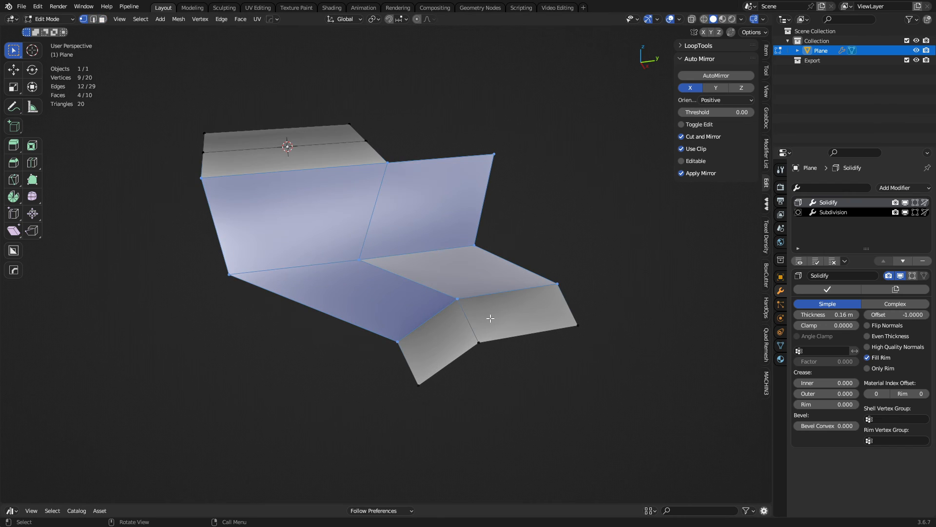
click(436, 297)
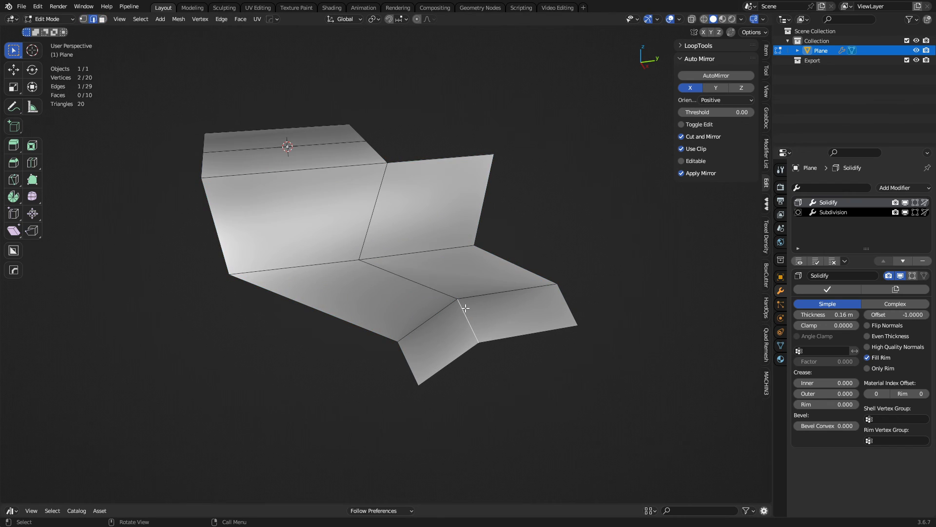
key(1)
click(455, 295)
key(m)
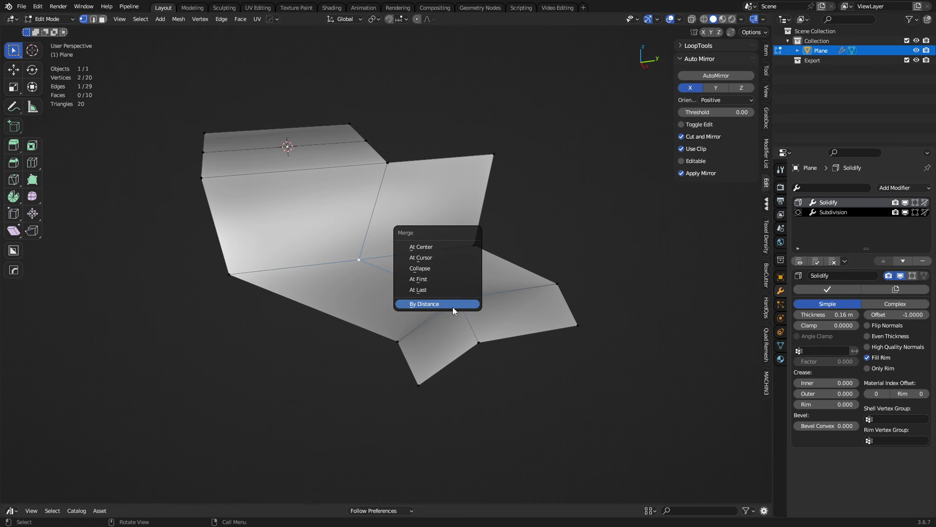
click(434, 247)
Leave Edit Mode to show the smoothed shape and turn on the Screen Cast overlay
key(Tab)
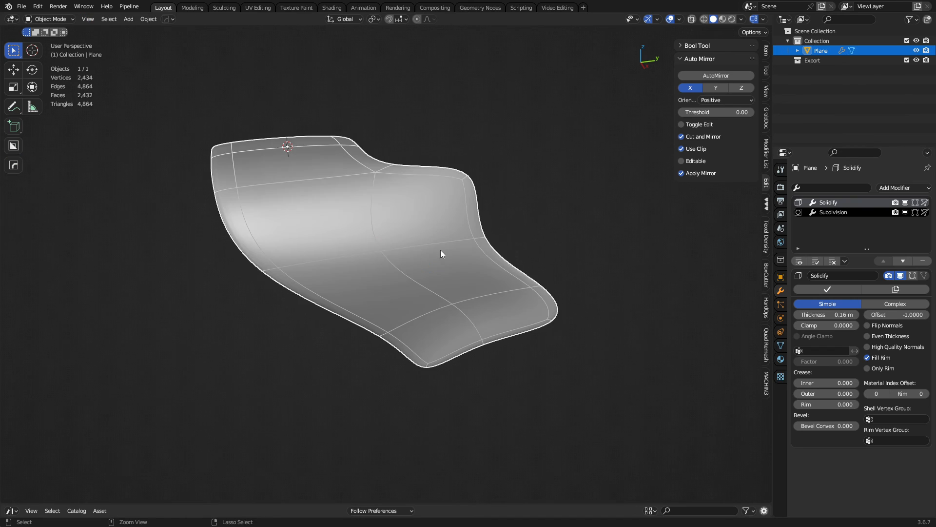
key(ctrl+s)
click(326, 192)
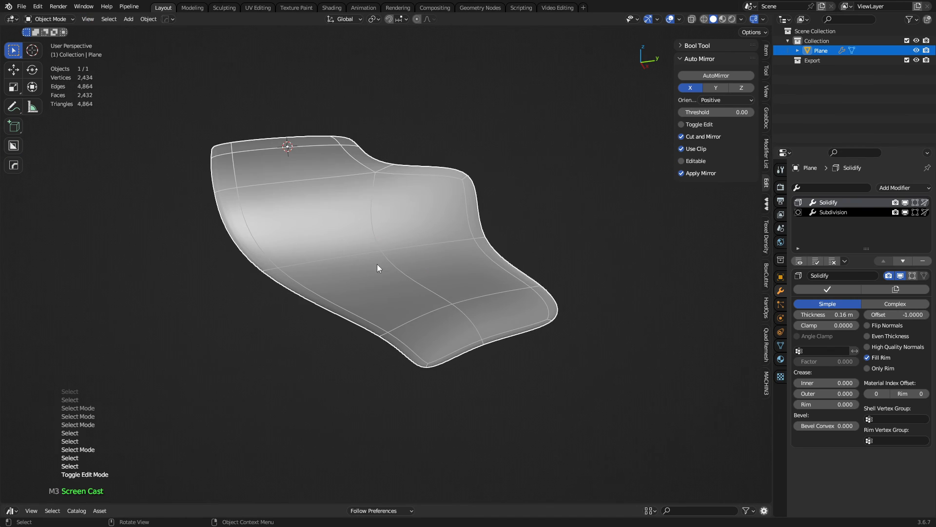
In Edit Mode, move the lower flap's two outermost faces inward by about -1.22 m X, -0.17 m Y and -0.01 m Z
key(Tab)
key(2)
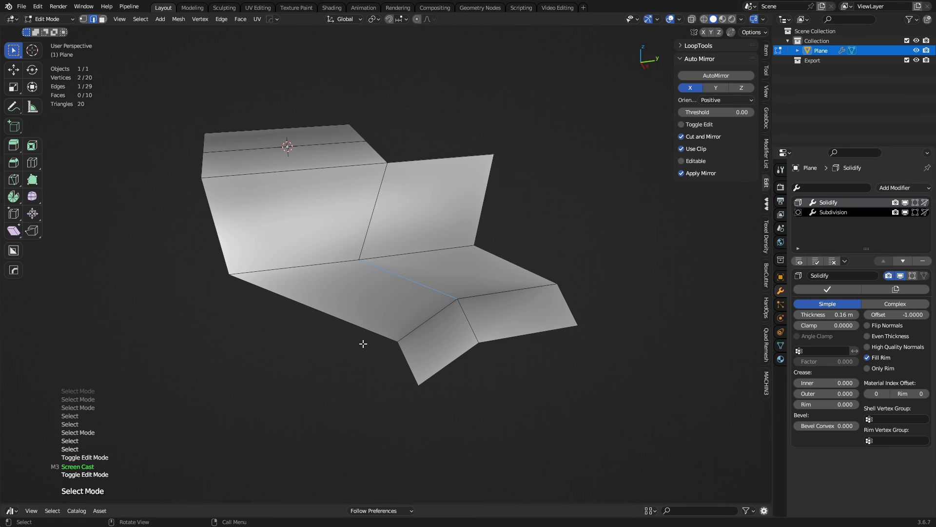
click(428, 318)
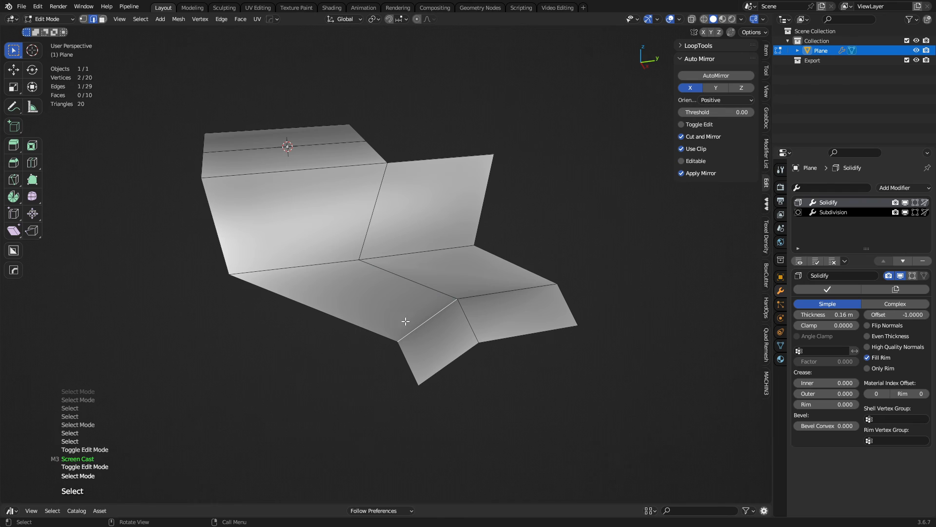
middle_drag(405, 321, 541, 331)
key(3)
click(475, 323)
shift+click(507, 288)
key(g)
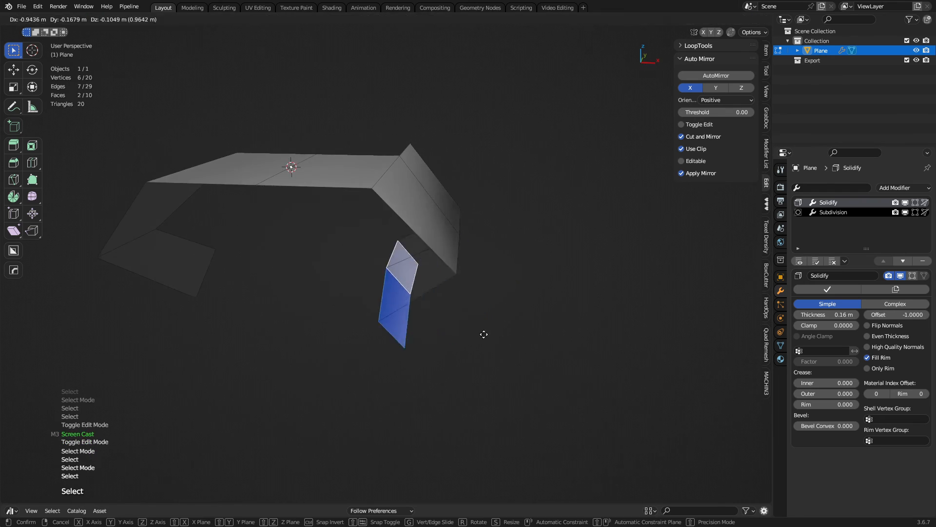
click(472, 326)
Apply AutoMirror across X and symmetrize the mesh along X from positive to negative
click(716, 76)
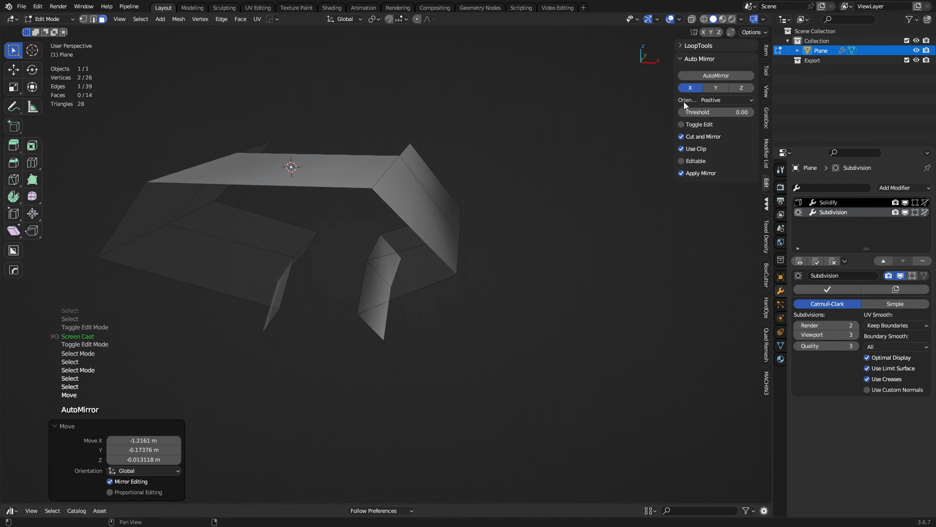
key(a)
key(alt+x)
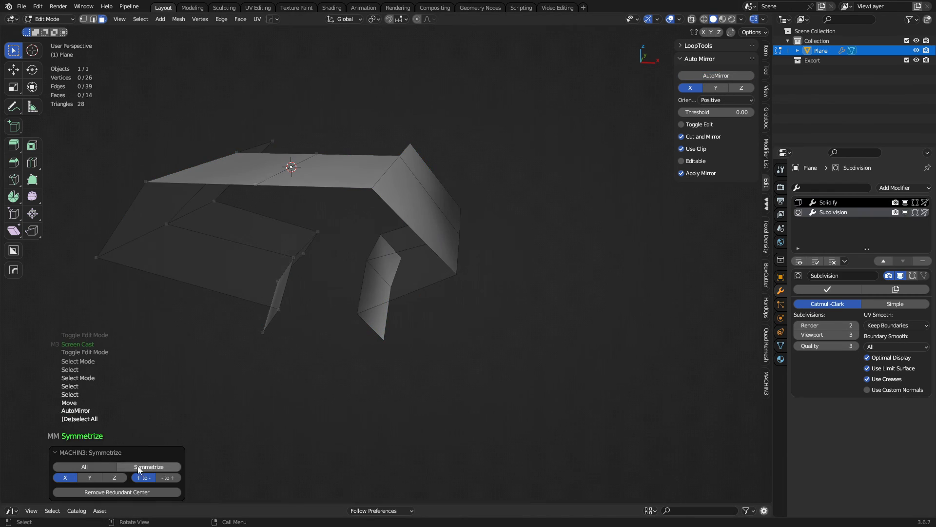
In the right view, extrude the bent flap's lower -Y end edge by about -0.70 m Y and -1.17 m Z
middle_drag(566, 306, 468, 275)
key(2)
click(366, 286)
click(356, 296)
click(355, 297)
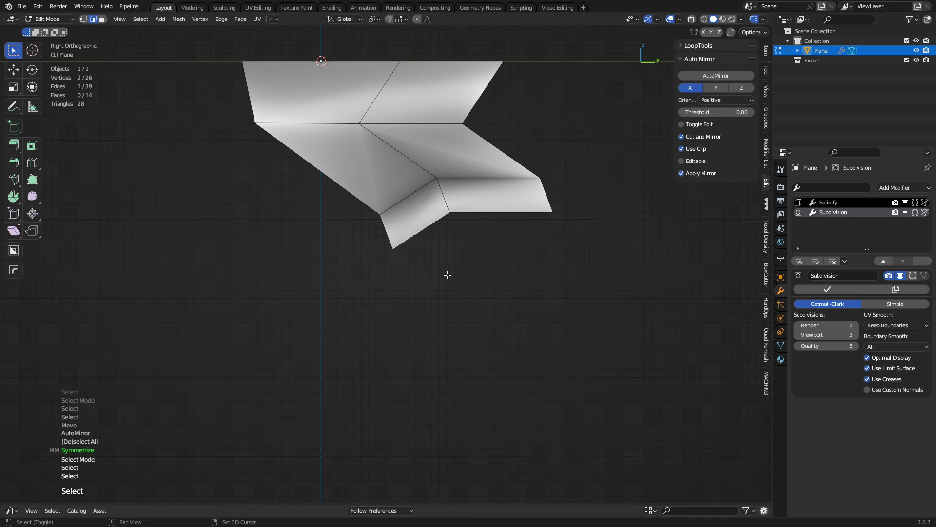
key(e)
click(454, 349)
Extrude the strip's end edge again toward -Y and downward, and rotate the new end edge about 61.6°
key(e)
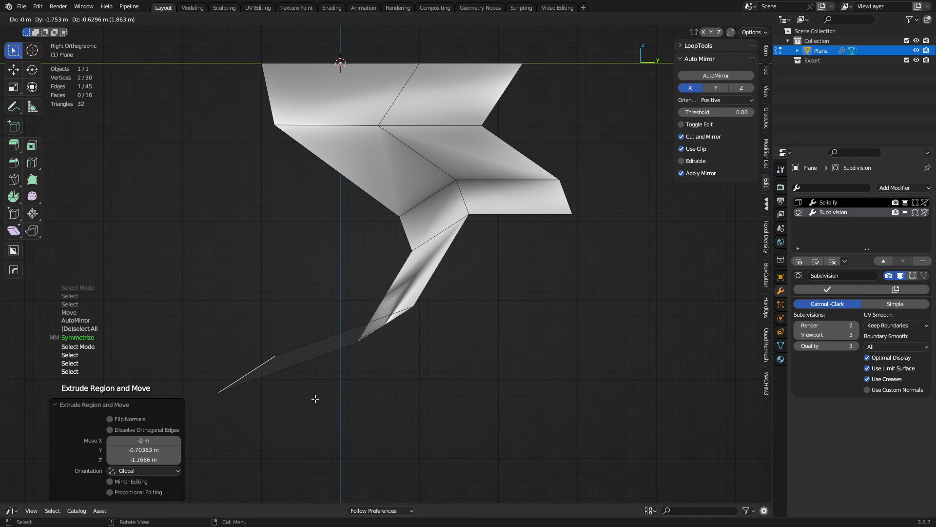
click(316, 398)
key(r)
click(362, 387)
Reshape the strip's bend by moving its middle edge outward, rotating it about 48.3° and repositioning it
middle_drag(361, 388, 363, 305)
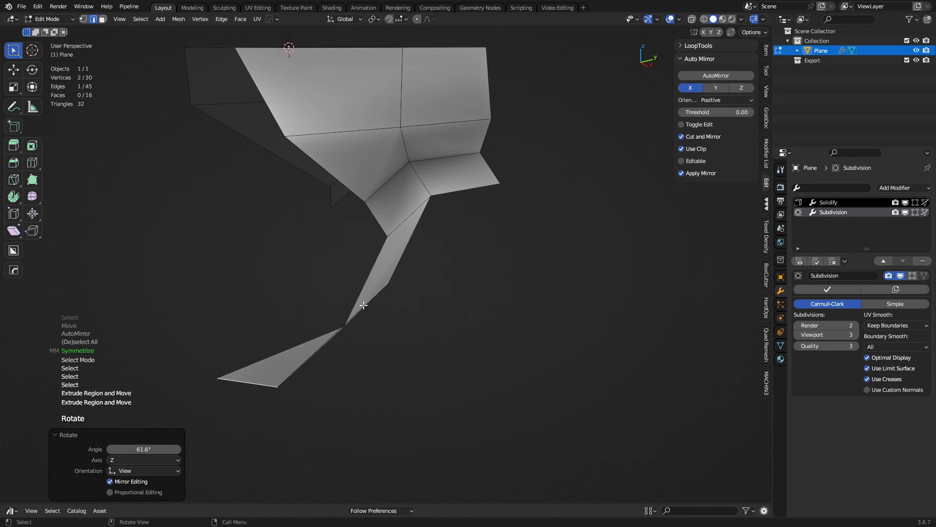
click(364, 305)
key(g)
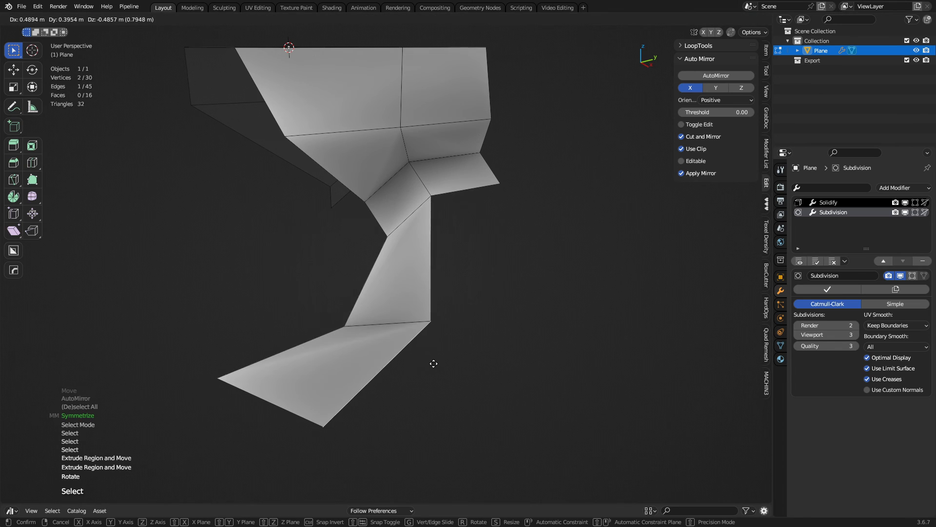
click(424, 362)
key(r)
click(411, 385)
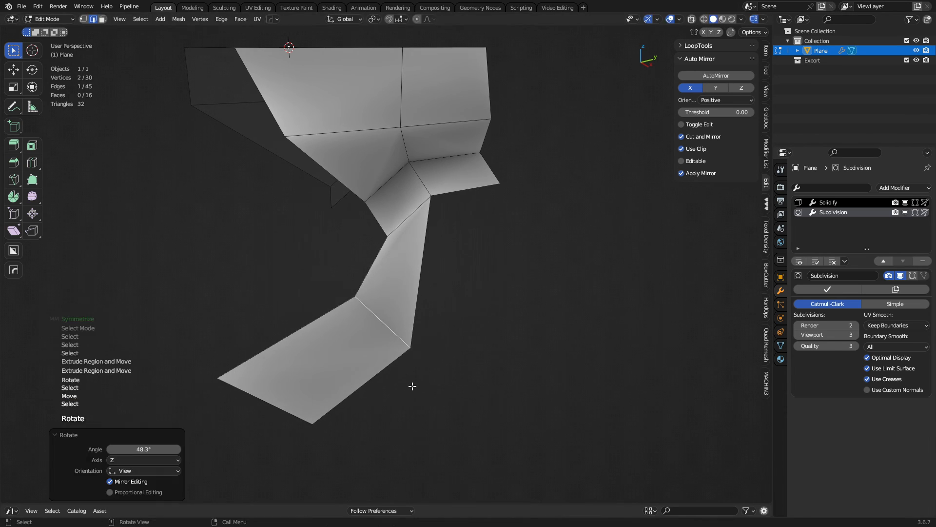
key(g)
click(385, 377)
Move the strip's bottom end edge by about -0.68 m X, 0.07 m Y and 0.60 m Z
key(a)
click(273, 405)
middle_drag(273, 405, 456, 379)
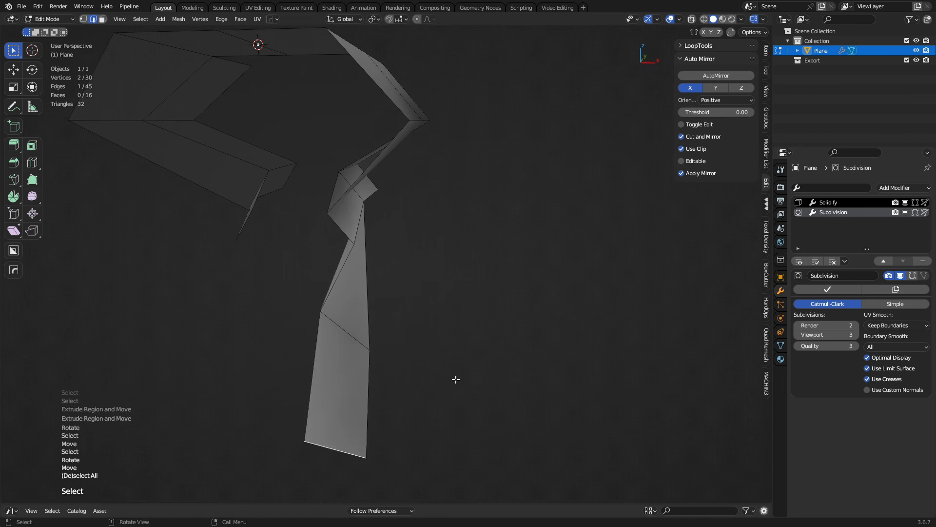
key(g)
click(374, 335)
Extrude the strip's end edge toward the mirror centre and symmetrize the mesh along X from positive to negative
middle_drag(374, 335, 545, 347)
key(e)
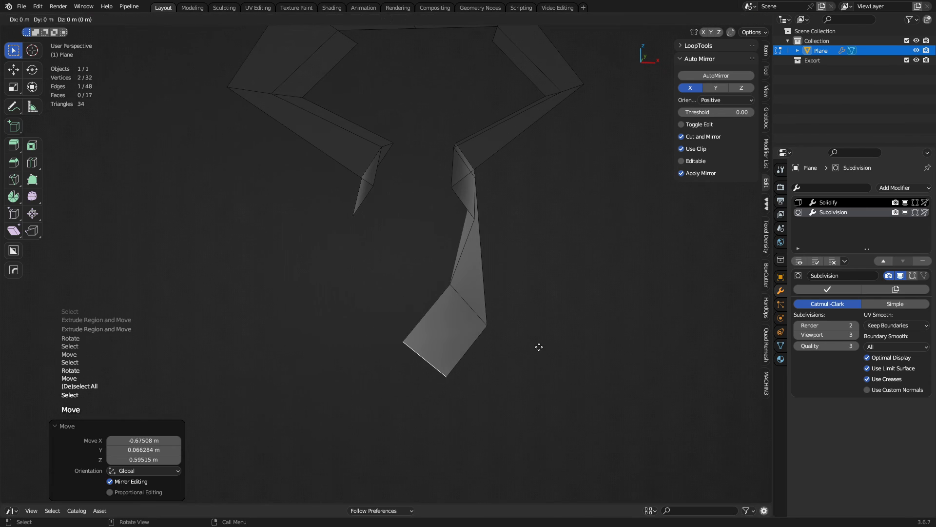
click(390, 345)
key(a)
key(alt+x)
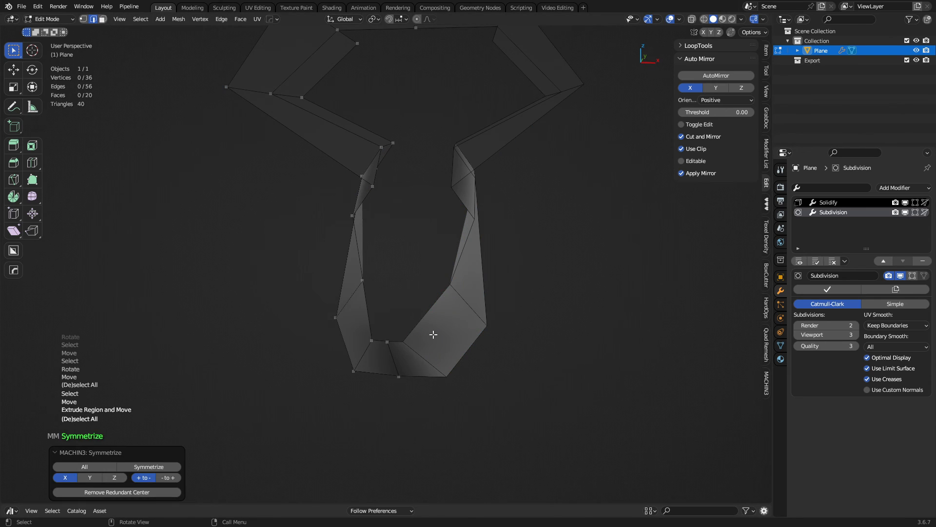
Move the outer corner vertex where the hanging strip meets the bent flap downward and outward
middle_drag(434, 334, 367, 329)
key(1)
middle_drag(425, 320, 320, 269)
click(378, 261)
click(398, 220)
key(g)
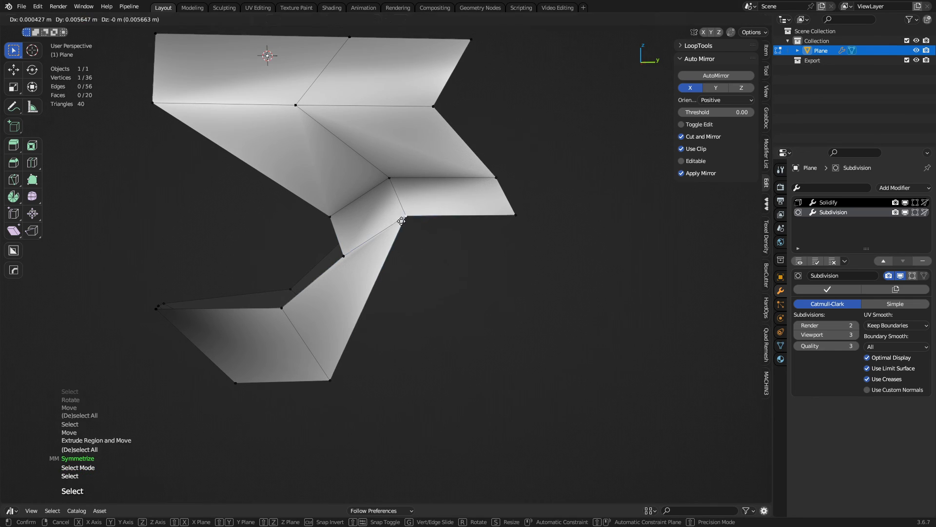
click(430, 275)
Switch to Object Mode and back to check the smoothed, closed-loop shape
scroll(444, 269, down, 3)
key(Tab)
middle_drag(353, 300, 459, 229)
key(Tab)
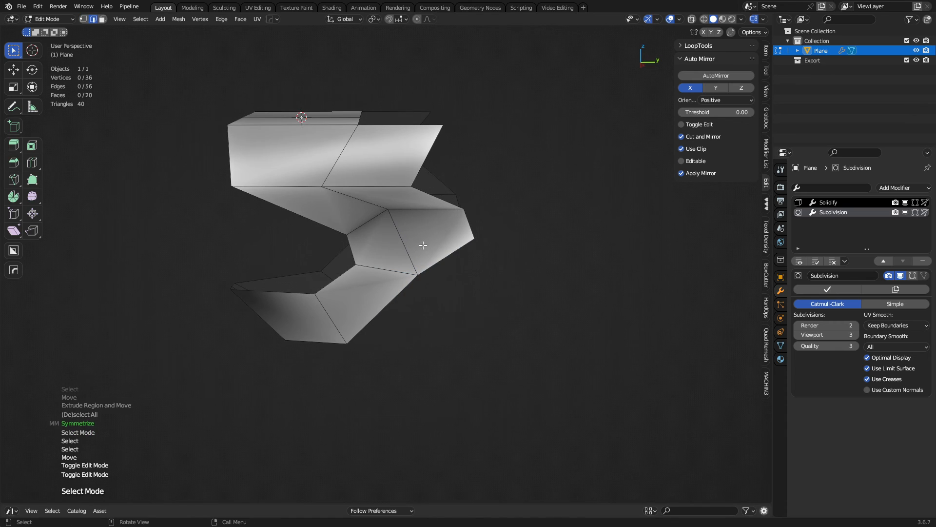
Select the three connected +Y end edges of the side panel and its flaps and extrude them outward
key(2)
click(455, 228)
ctrl+click(416, 158)
middle_drag(416, 159, 349, 279)
middle_drag(433, 282, 372, 345)
key(e)
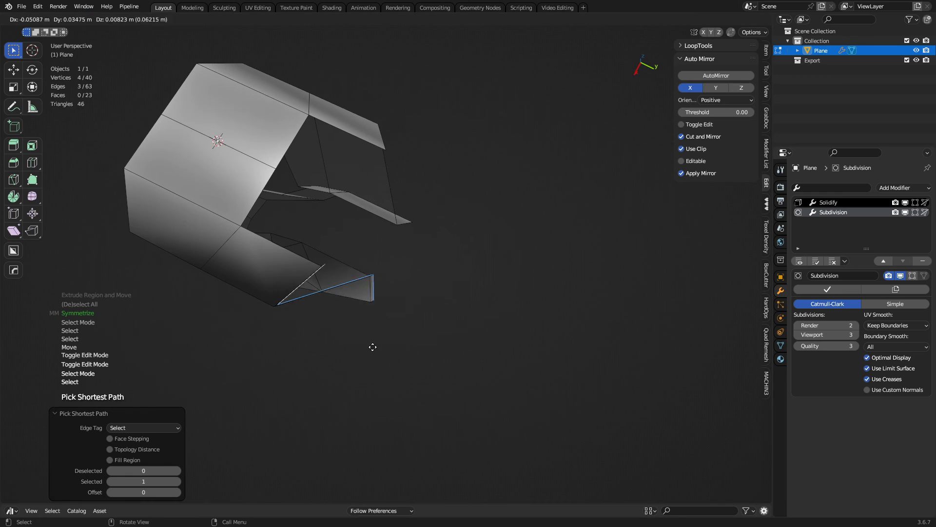
click(487, 382)
Move the extruded end edges by about 1.74 m X, -0.50 m Y and -0.33 m Z, and scale them to 0.611
middle_drag(486, 383, 338, 292)
key(g)
click(251, 317)
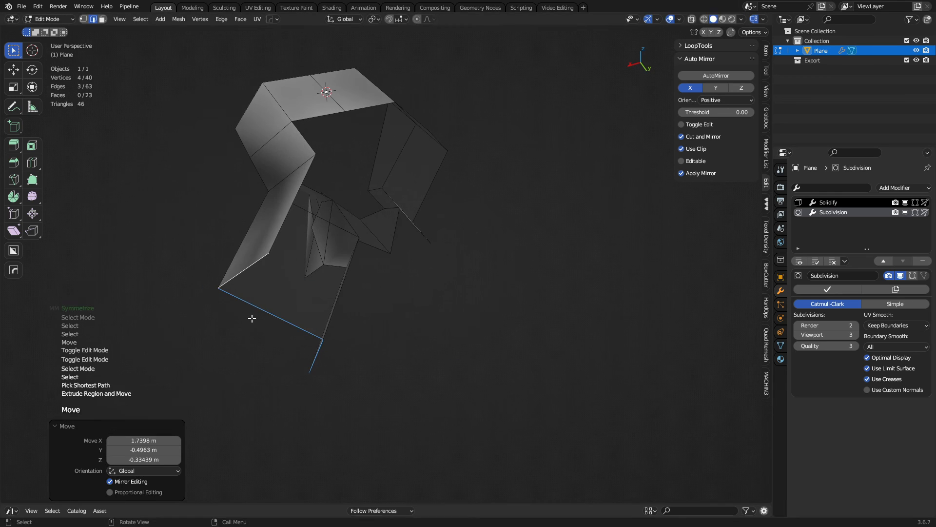
key(s)
click(320, 371)
Rotate the three end edges and move them by about -0.10 m X, 0.46 m Y and 0.25 m Z
middle_drag(320, 371, 479, 290)
key(r)
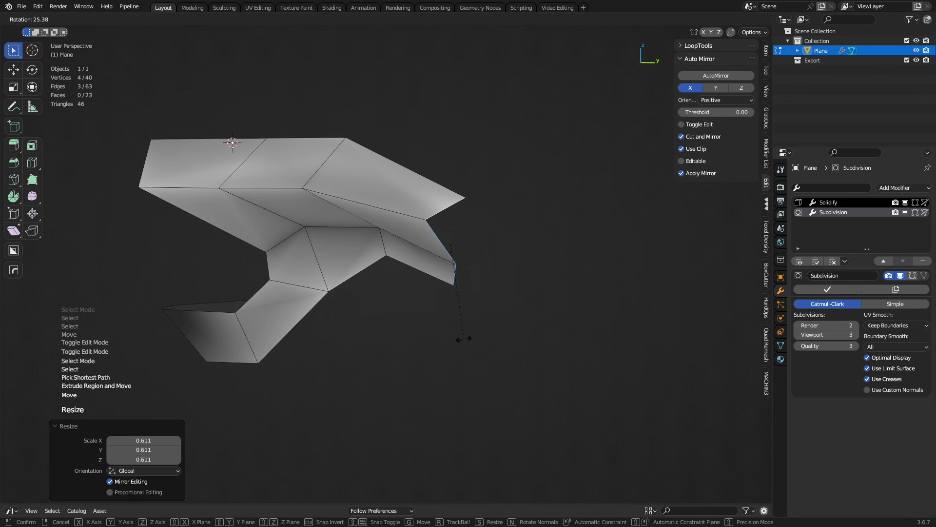
click(461, 329)
key(g)
click(444, 103)
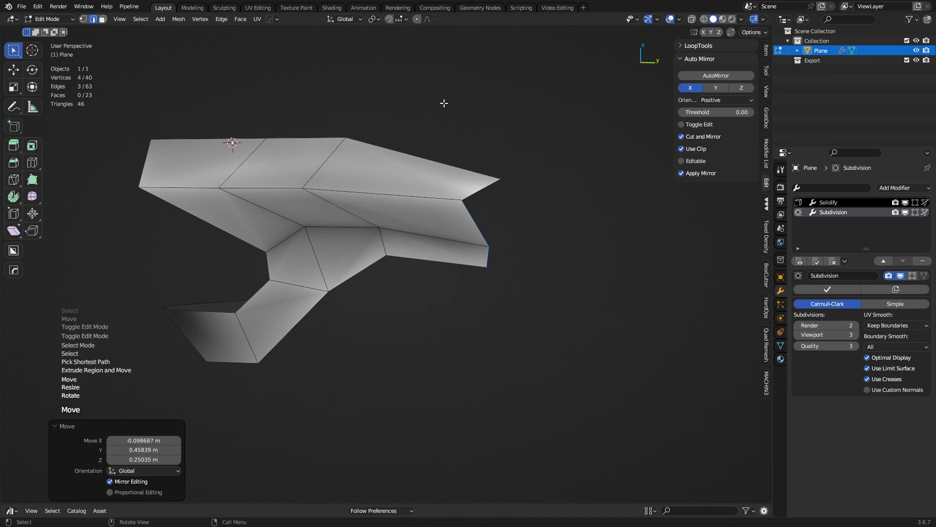
Enable proportional editing with Smooth falloff and move the end edges with an influence size of about 3.45 m
click(427, 20)
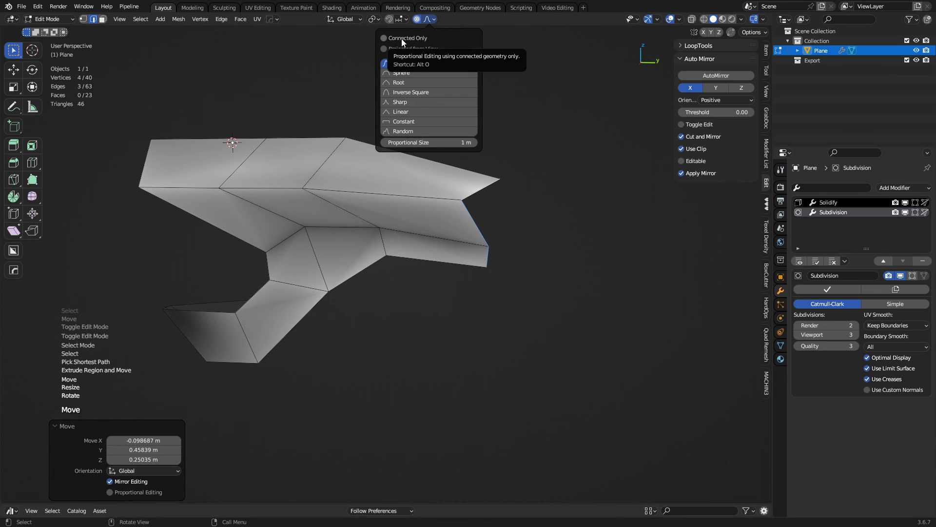
key(g)
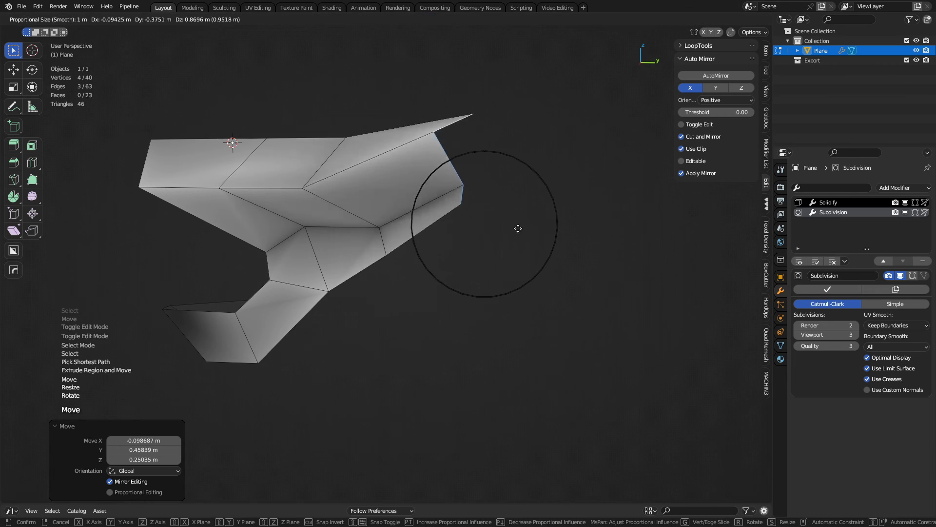
scroll(512, 268, down, 13)
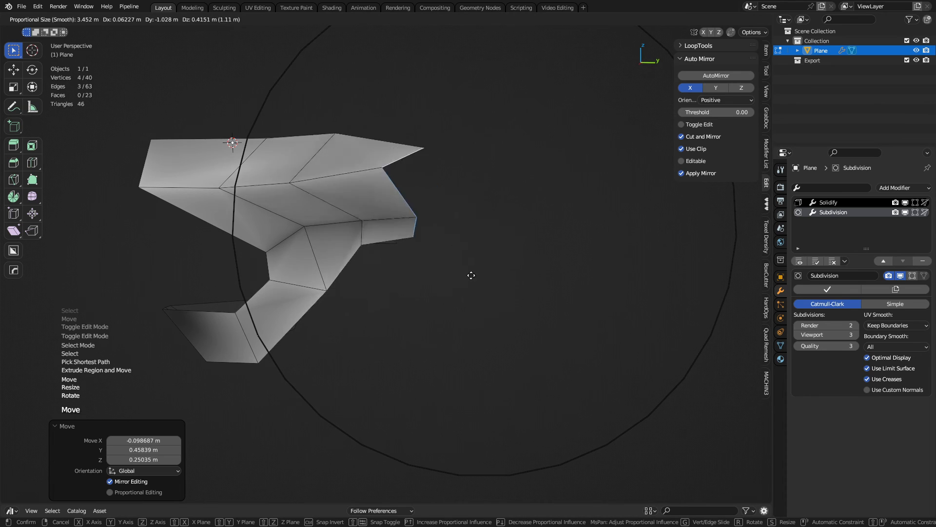
click(641, 299)
Return to Object Mode and mirror the reshaped arm across X with AutoMirror
middle_drag(493, 293, 342, 313)
key(ctrl+Tab)
click(373, 312)
scroll(373, 297, down, 4)
click(741, 73)
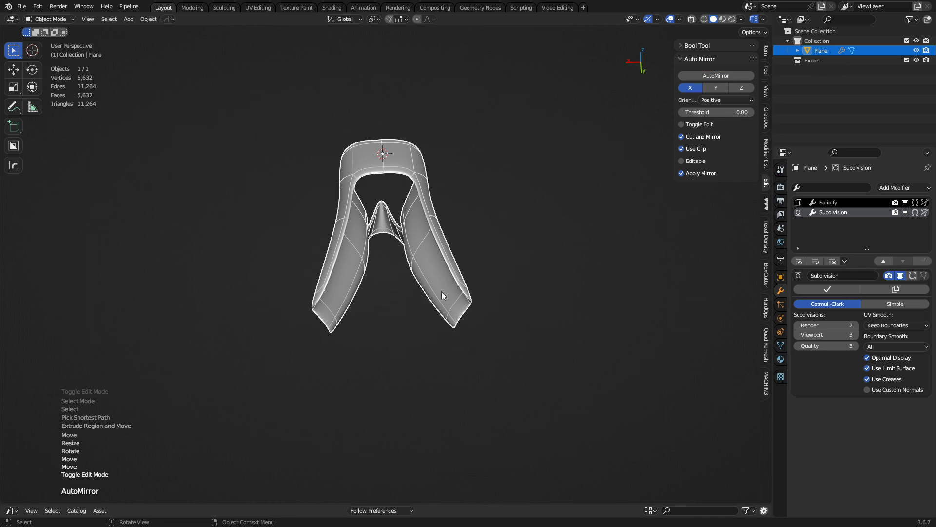
Extrude the three open end edges of one front arm inward and rotate them by -59.7° in the top view
key(Tab)
middle_drag(442, 294, 396, 311)
alt+click(373, 301)
shift+middle_drag(393, 356, 385, 345)
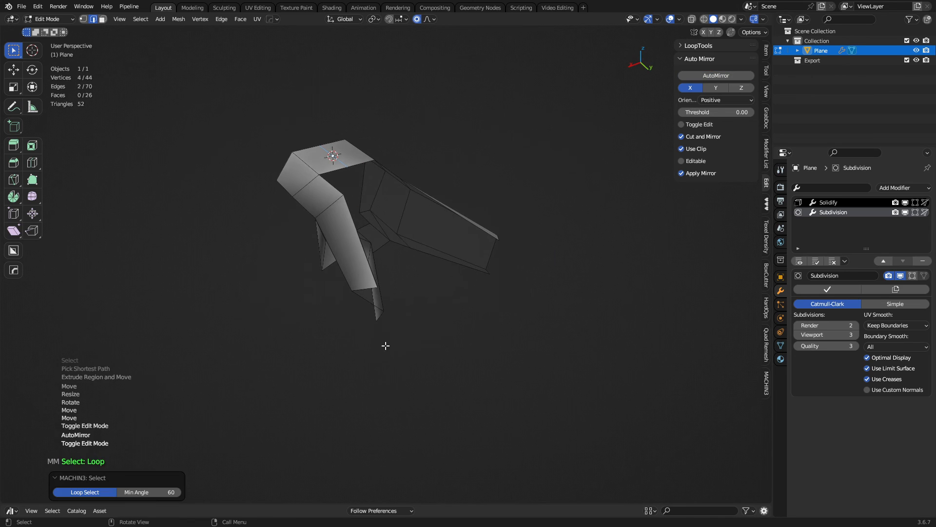
key(a)
key(a)
alt+click(369, 297)
middle_drag(303, 307, 472, 446)
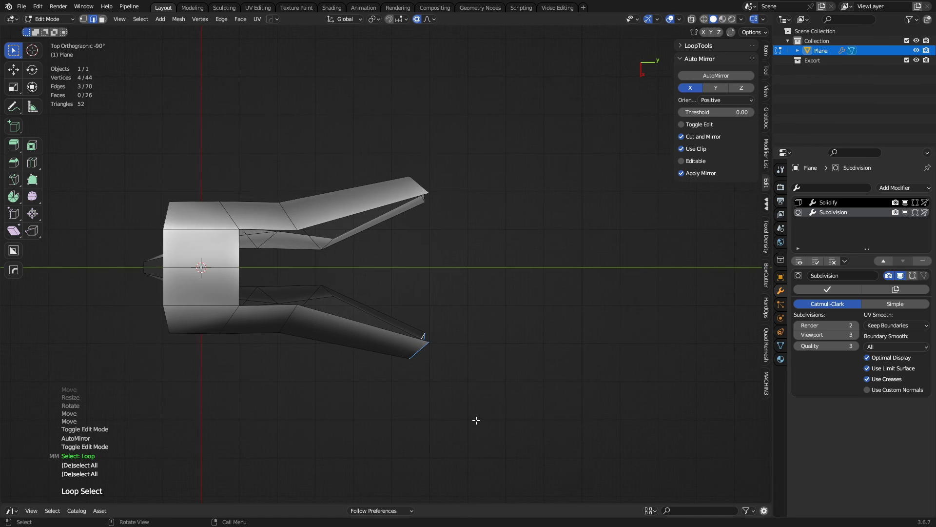
shift+middle_drag(470, 414, 429, 428)
key(e)
click(498, 396)
key(r)
click(545, 333)
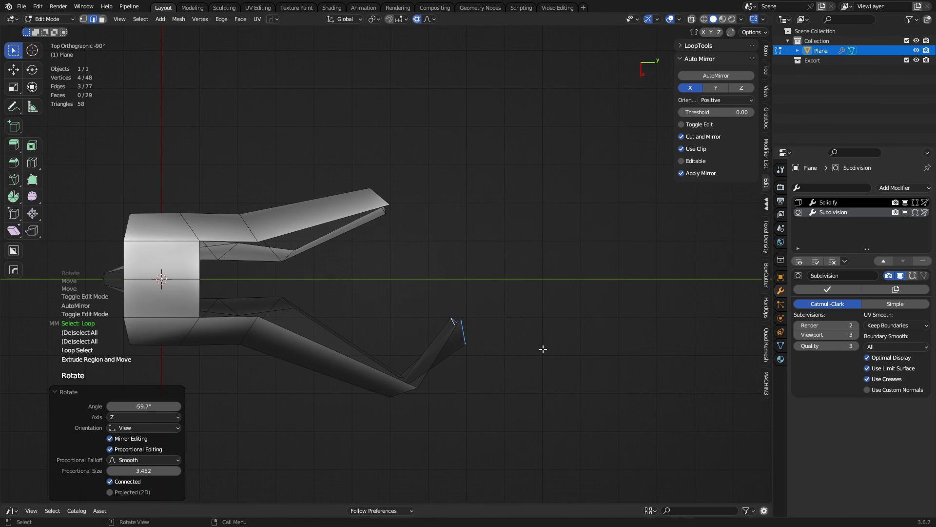
Move the rotated end edges and extrude them once more toward the centre line
key(g)
click(508, 363)
key(e)
click(535, 300)
Symmetrize the whole mesh across X from + to - to close the front of the arms
key(a)
middle_drag(521, 337, 262, 236)
key(alt+x)
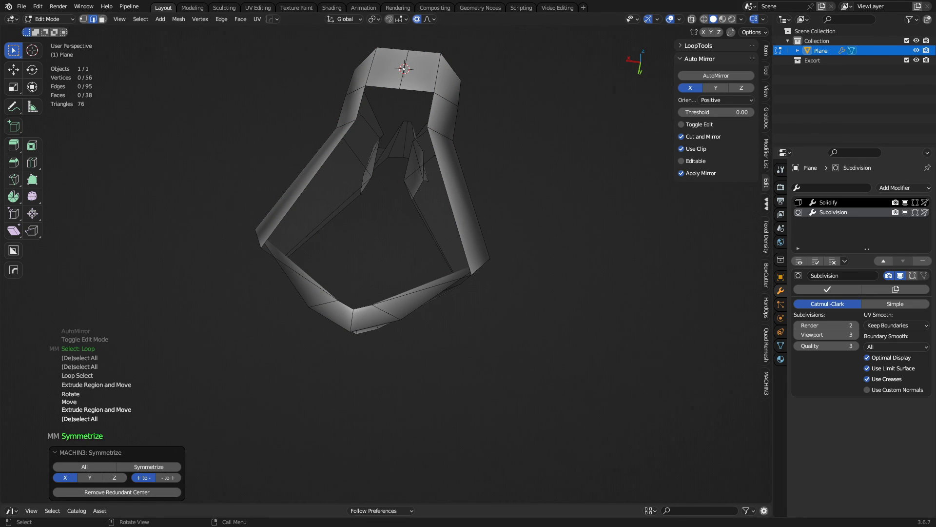
middle_drag(307, 363, 410, 338)
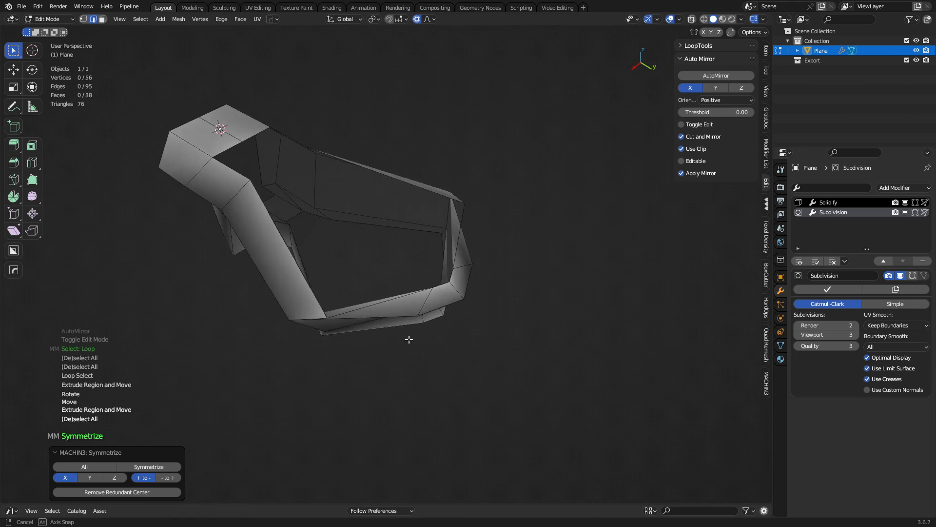
Extrude the arm's lower edge by about 0.41 m Y and -2.10 m Z, and move it sideways toward the centre
middle_drag(254, 354, 382, 250)
shift+middle_drag(344, 279, 432, 283)
click(512, 286)
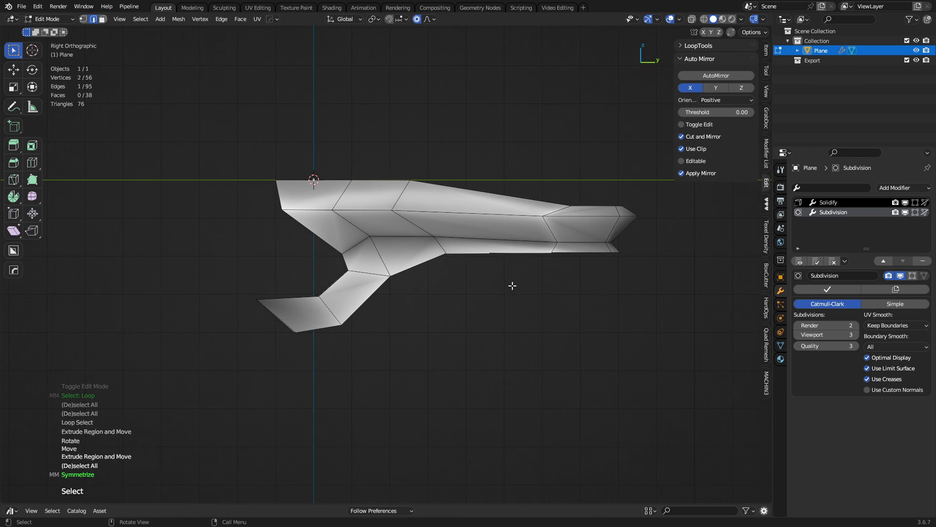
middle_drag(512, 286, 416, 249)
click(416, 235)
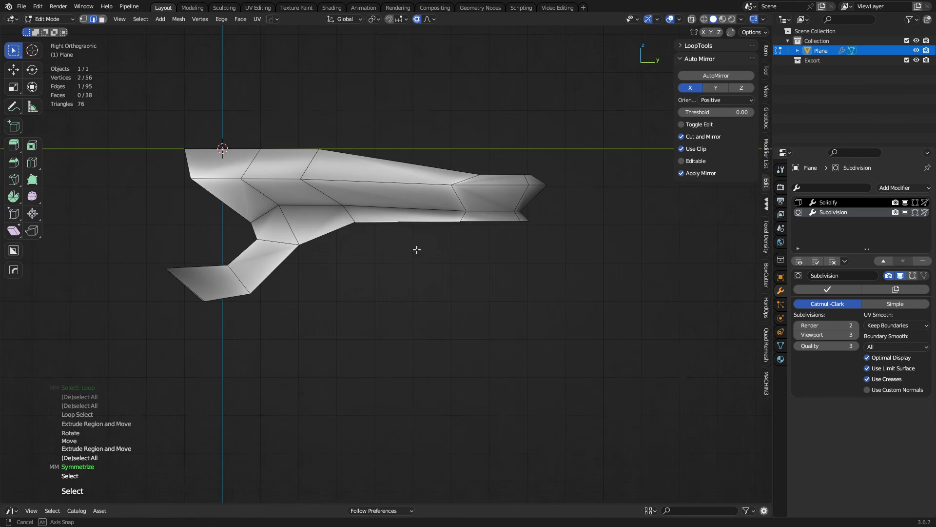
key(e)
click(435, 316)
middle_drag(435, 316, 273, 288)
key(g)
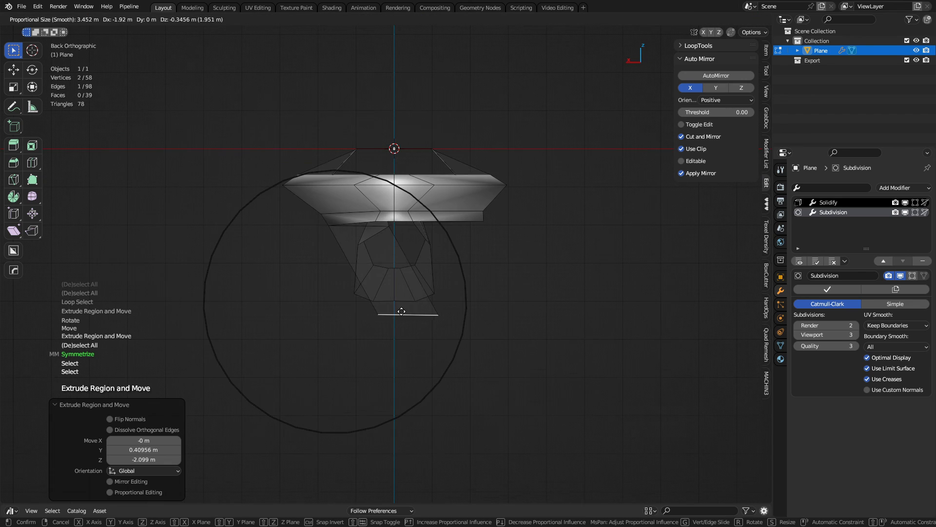
click(366, 309)
Symmetrize the whole mesh across X from + to - and disable proportional editing
key(a)
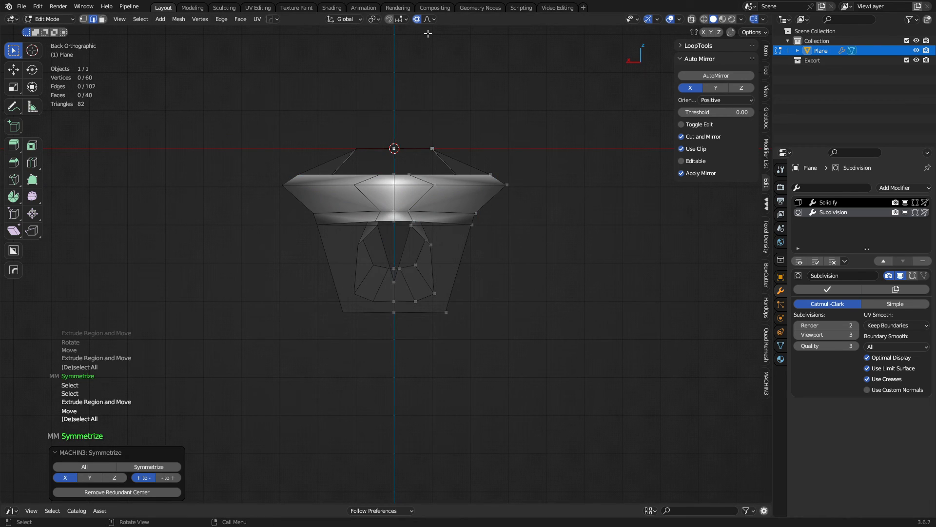
middle_drag(425, 305, 430, 268)
scroll(384, 258, up, 2)
key(1)
scroll(379, 255, up, 1)
click(375, 275)
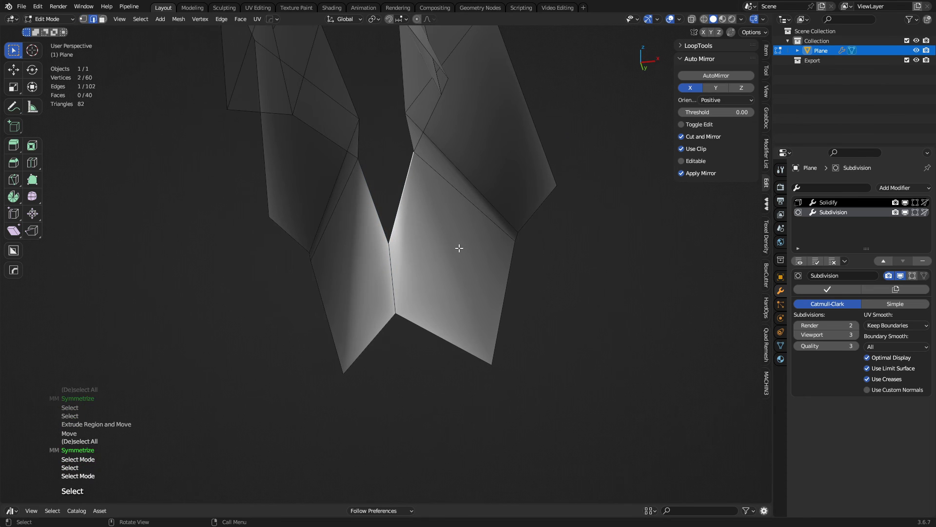
click(409, 261)
middle_drag(420, 289, 335, 276)
key(alt+a)
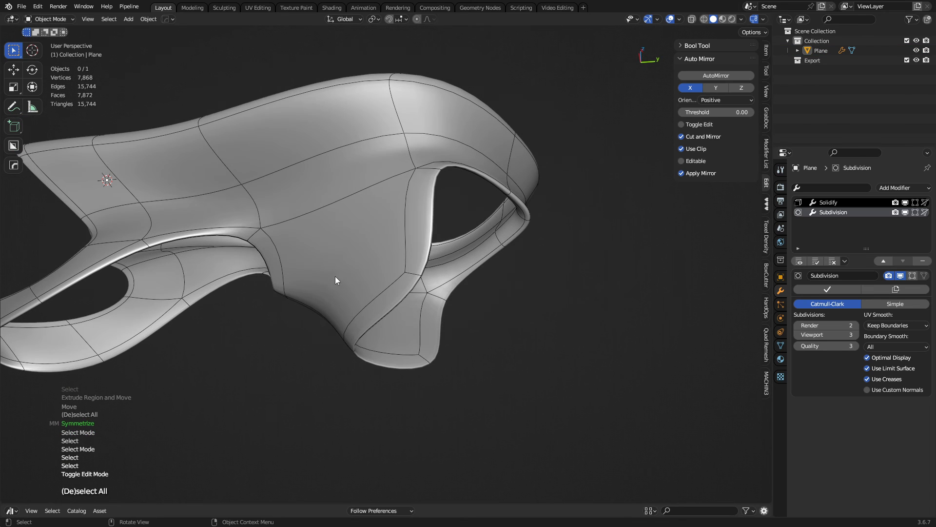
Move the lower outer corner vertex of the extruded flap and symmetrize the mesh across X
key(Tab)
key(3)
click(309, 286)
key(1)
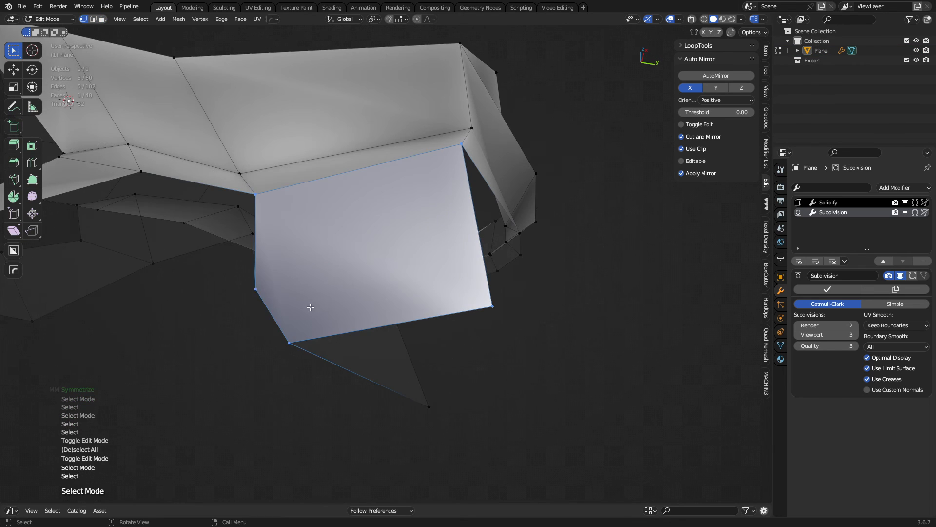
click(264, 297)
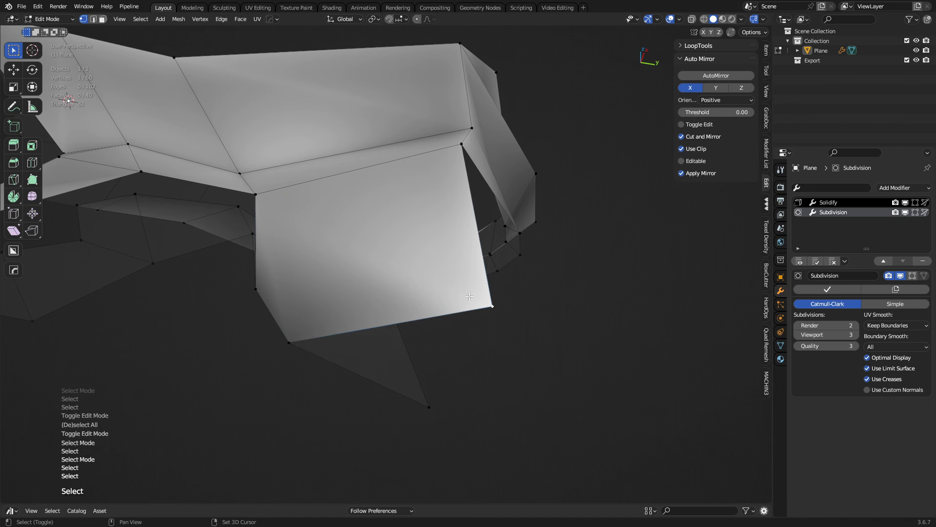
mouse_move(443, 325)
middle_down()
mouse_move(426, 364)
mouse_move(444, 325)
middle_up()
shift+middle_drag(161, 286, 352, 283)
scroll(352, 283, down, 2)
drag(417, 373, 585, 286)
key(g)
click(568, 306)
middle_drag(573, 331, 343, 340)
key(a)
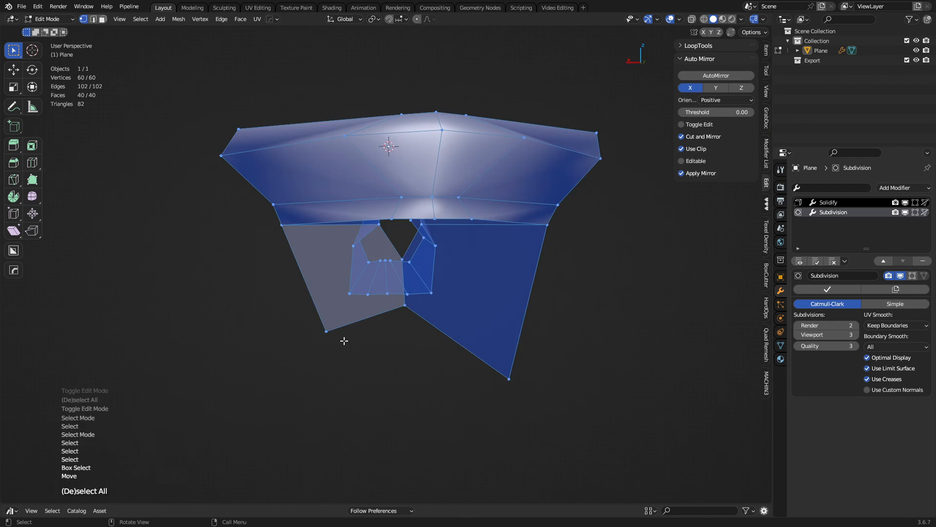
key(alt+x)
Delete the flap's lower outer corner vertex and symmetrize the deletion across X
middle_drag(412, 332, 365, 328)
key(3)
click(365, 329)
key(1)
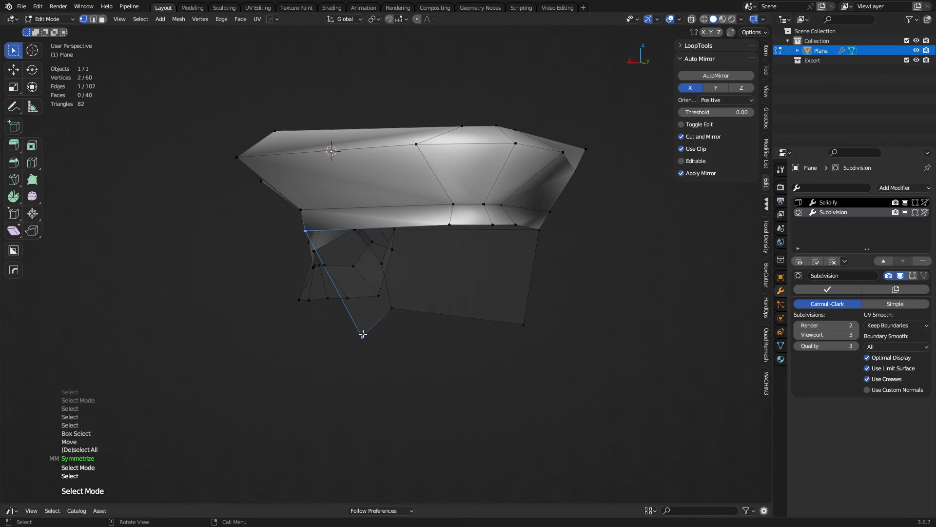
click(362, 335)
key(x)
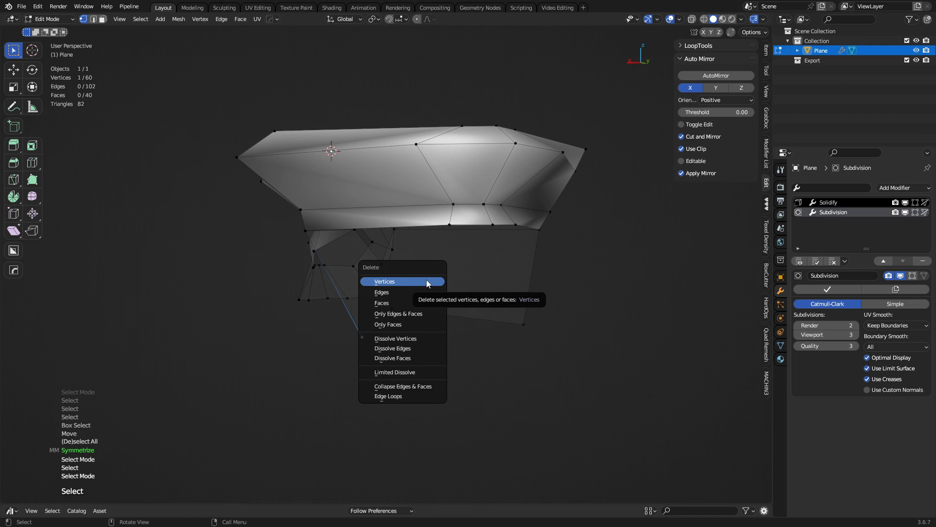
click(414, 283)
middle_drag(404, 293, 429, 288)
key(a)
key(alt+x)
Remove the flap's leftover loose vertices and edges with MACHIN3 Clean Up
click(275, 329)
click(392, 260)
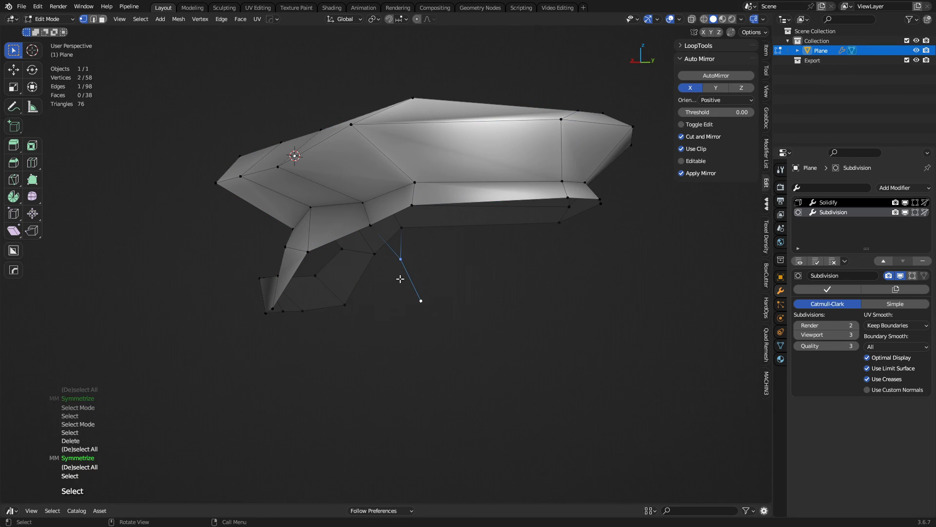
key(x)
click(449, 274)
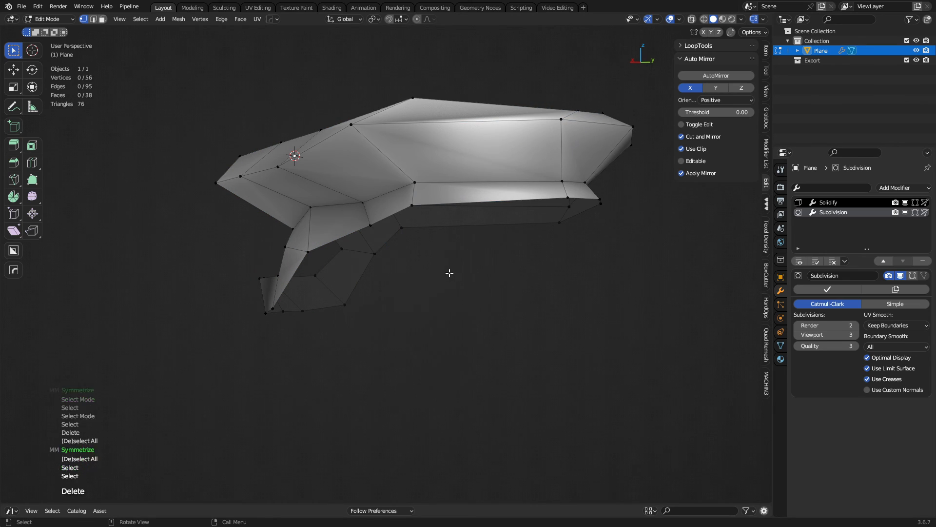
key(a)
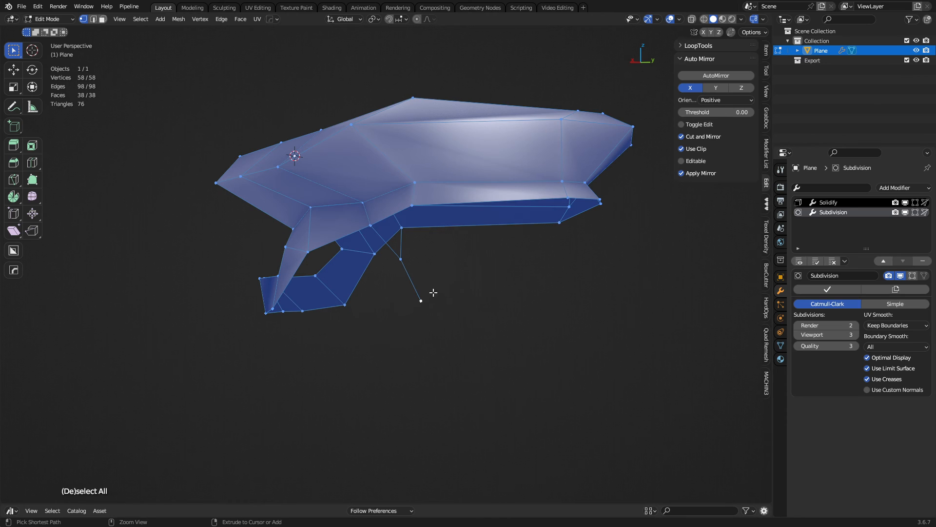
key(3)
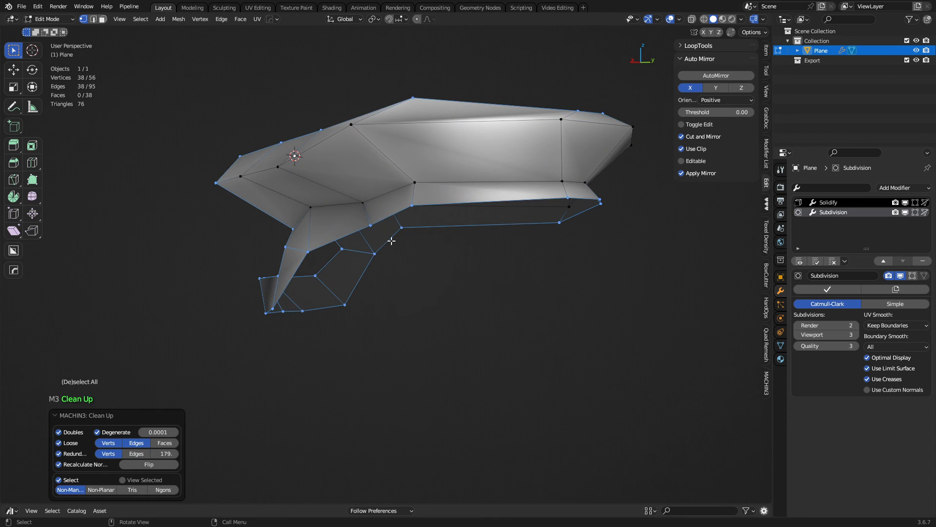
Move one cross edge of the lower loop by about 0.48 m X, 0.11 m Y and -0.09 m Z, and symmetrize across X
key(KP_3)
key(2)
click(310, 305)
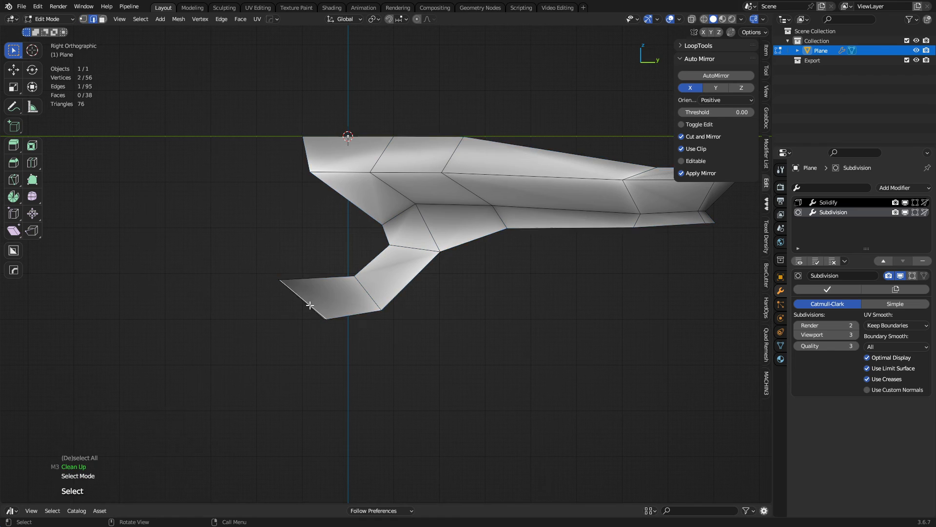
middle_drag(310, 305, 495, 331)
click(420, 324)
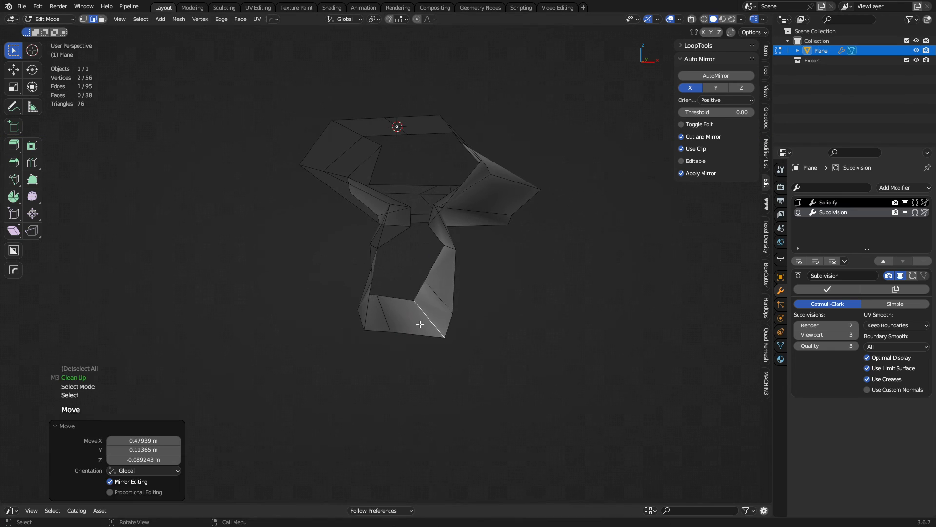
middle_drag(424, 321, 487, 292)
key(a)
key(alt+x)
middle_drag(284, 295, 395, 347)
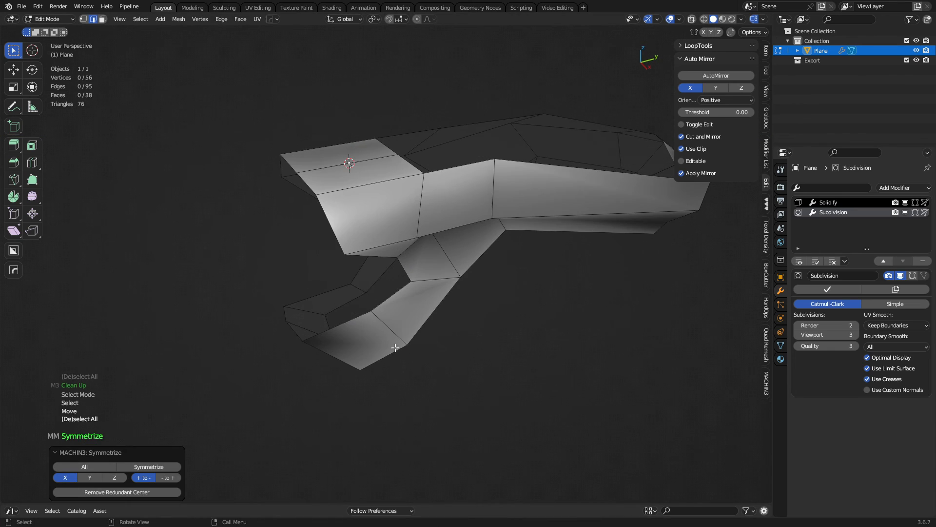
Move the arm's outer front corner edge by about -0.53 m X and -1.21 m Y with Z locked
shift+middle_drag(372, 299, 406, 329)
key(3)
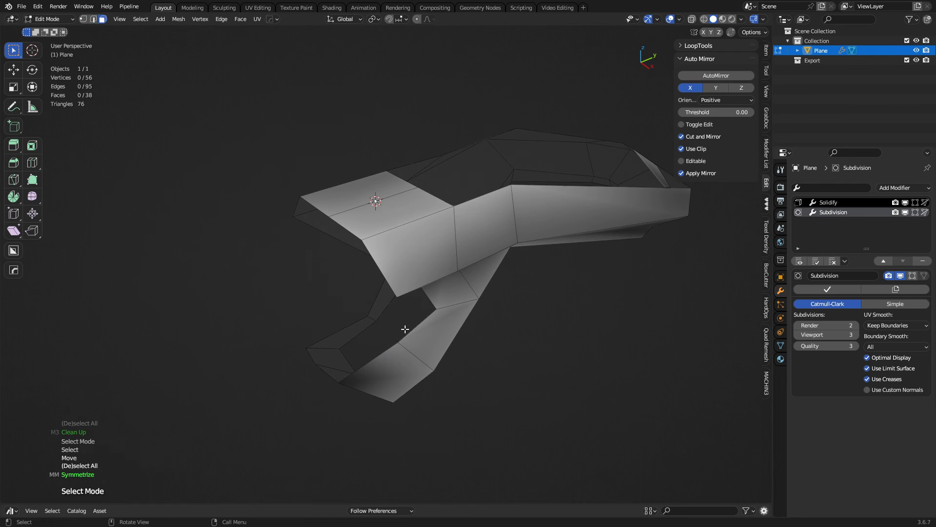
click(472, 236)
middle_drag(471, 235, 409, 287)
middle_drag(266, 337, 257, 441)
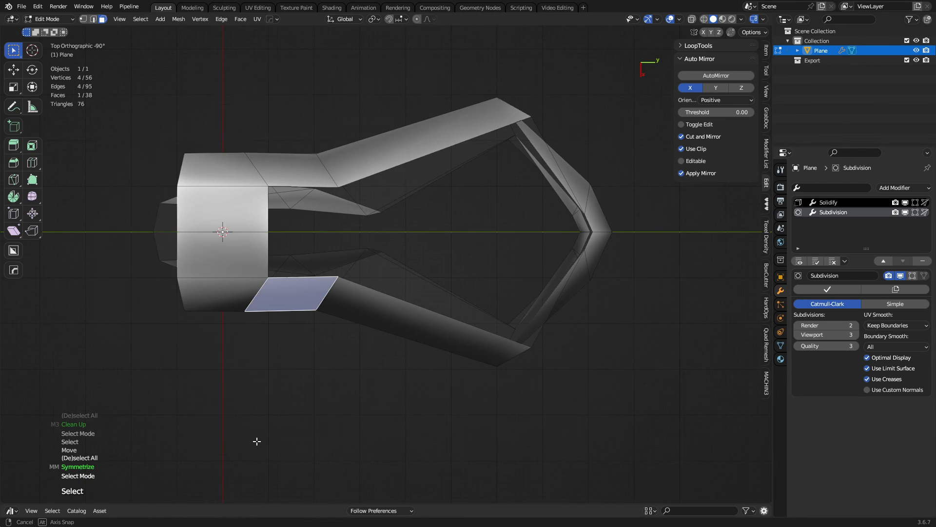
shift+middle_drag(458, 366, 330, 354)
click(387, 348)
key(g)
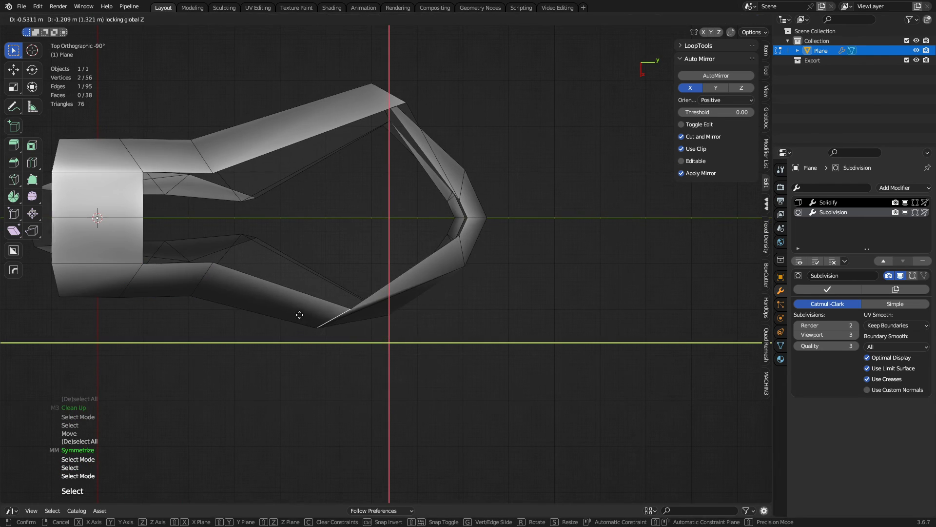
click(299, 316)
Delete the three faces beside the centre line on the reshaped arm's side of the front loop
middle_drag(460, 340, 419, 281)
key(3)
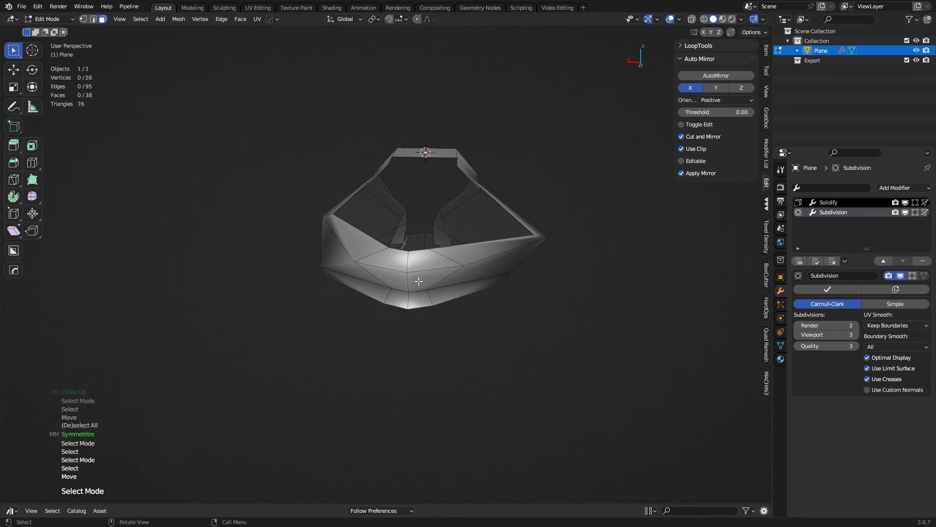
key(x)
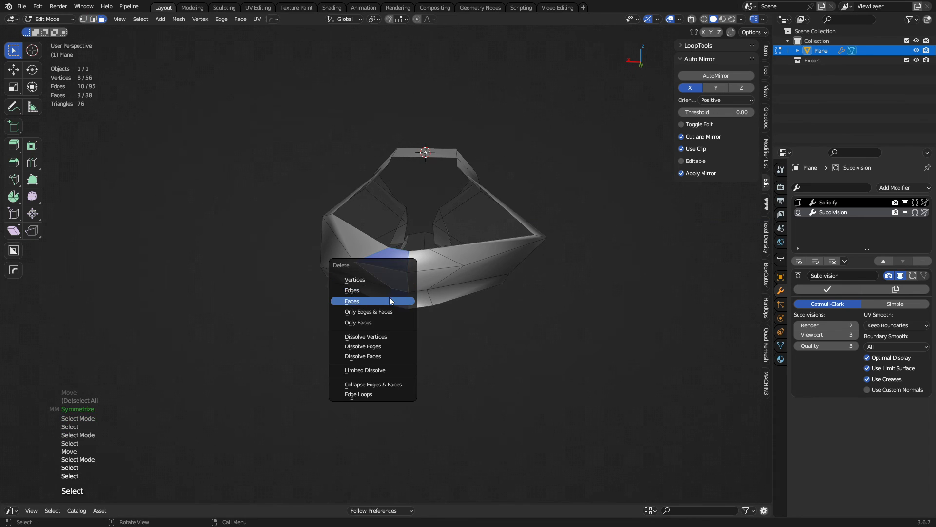
click(389, 298)
Move the arm's three exposed end edges in the top view and symmetrize the mesh across X
key(2)
click(387, 299)
ctrl+click(378, 257)
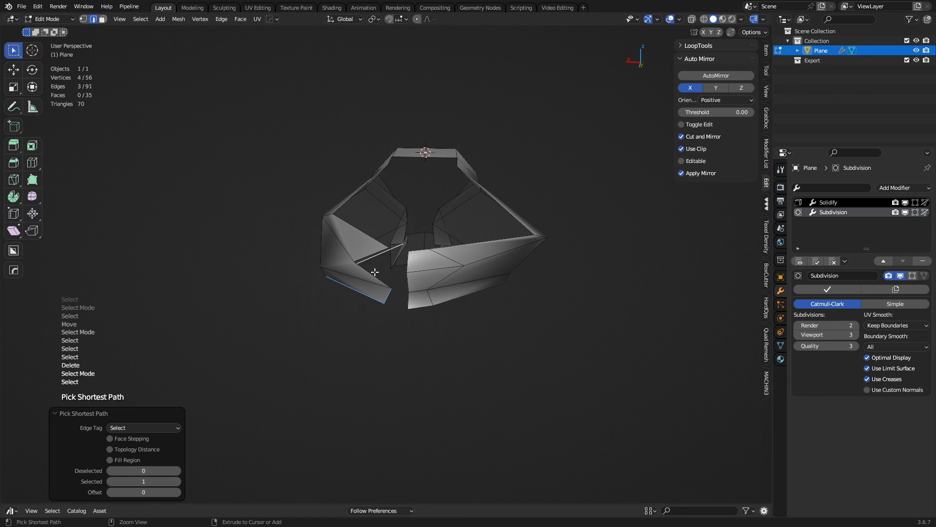
middle_drag(375, 271, 386, 452)
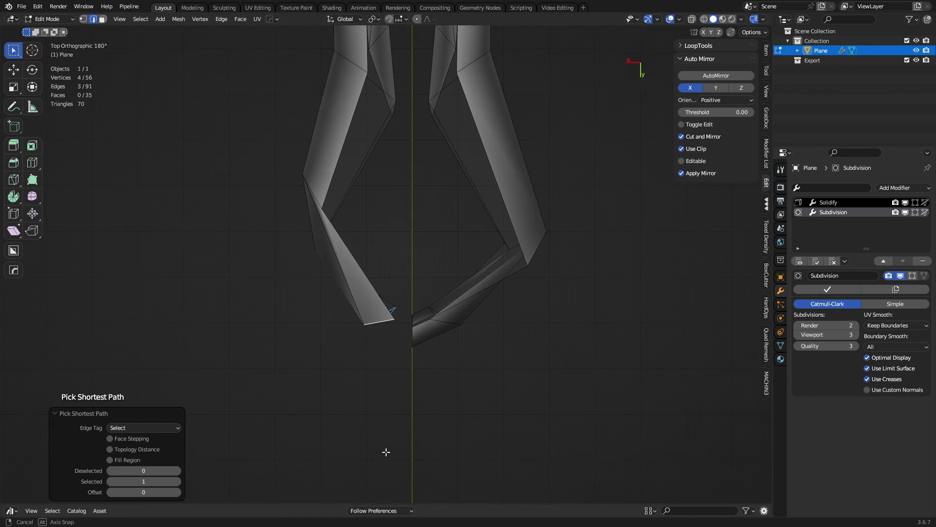
key(g)
click(368, 410)
middle_drag(368, 410, 351, 345)
key(a)
key(alt+x)
Duplicate an arm face, offset it by 1.164 m X, -1.383 m Y and -0.686 m Z, and scale it to 0.488
middle_drag(520, 324, 508, 294)
key(3)
click(468, 213)
middle_drag(466, 215, 475, 260)
key(shift+d)
click(378, 299)
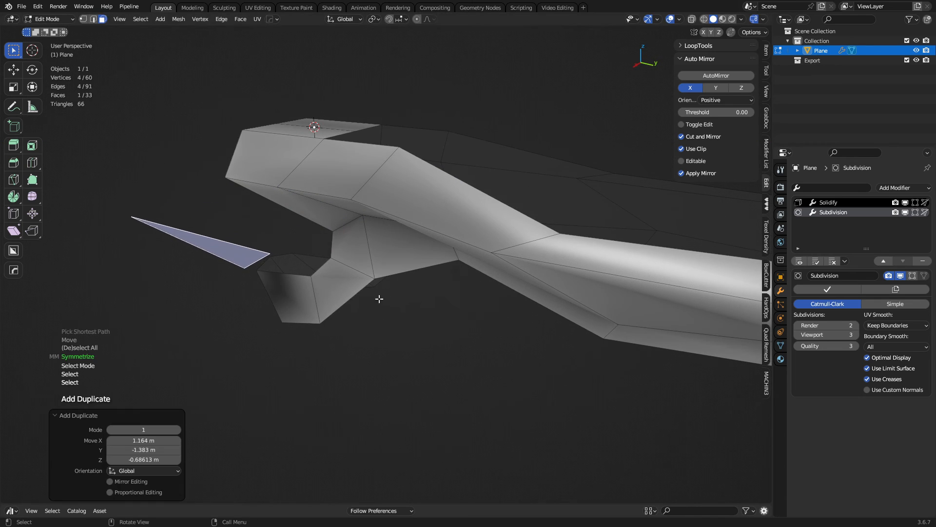
middle_drag(378, 299, 387, 295)
key(s)
click(430, 254)
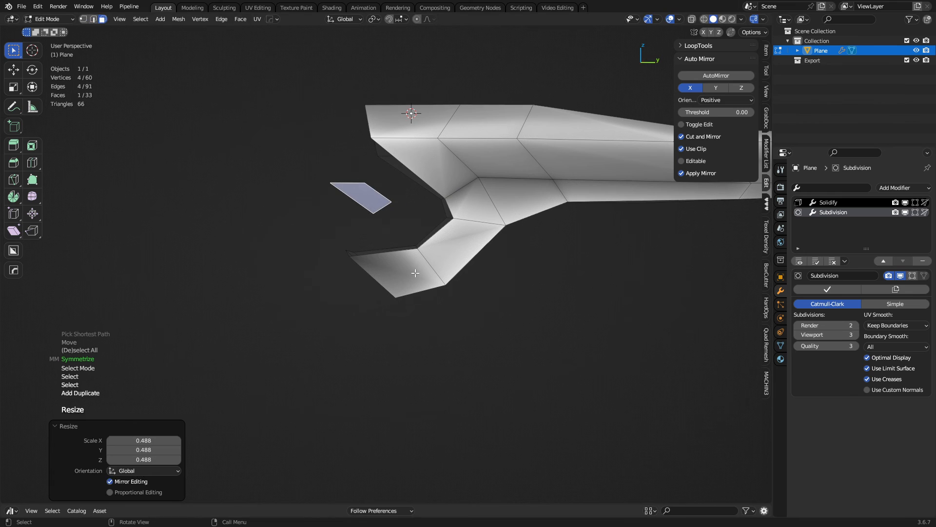
Extrude the duplicated face's rear edge by about -1.68 m Y and -0.29 m Z in the side view
key(2)
click(350, 201)
middle_drag(365, 223, 385, 235)
shift+middle_drag(385, 235, 430, 255)
key(e)
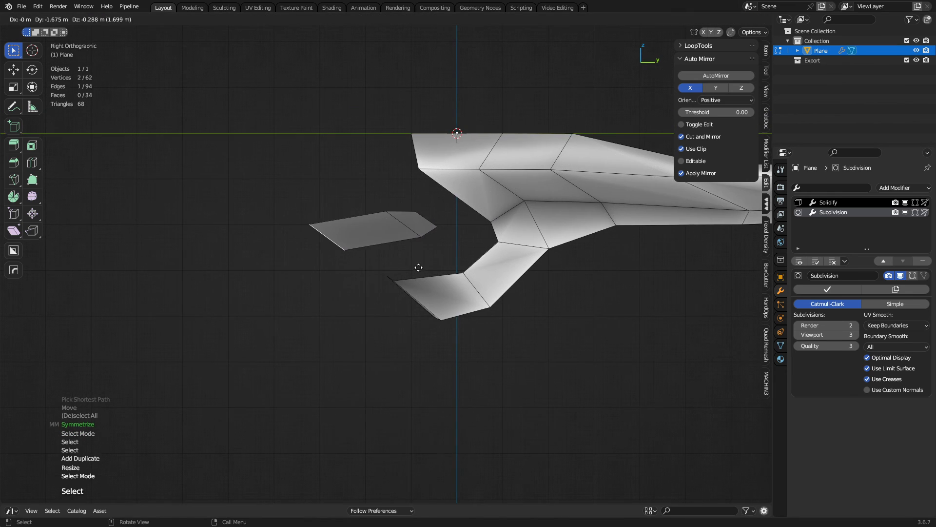
click(418, 266)
Scale down the extruded end edge and rotate it by 28.4°
key(s)
click(429, 286)
click(388, 322)
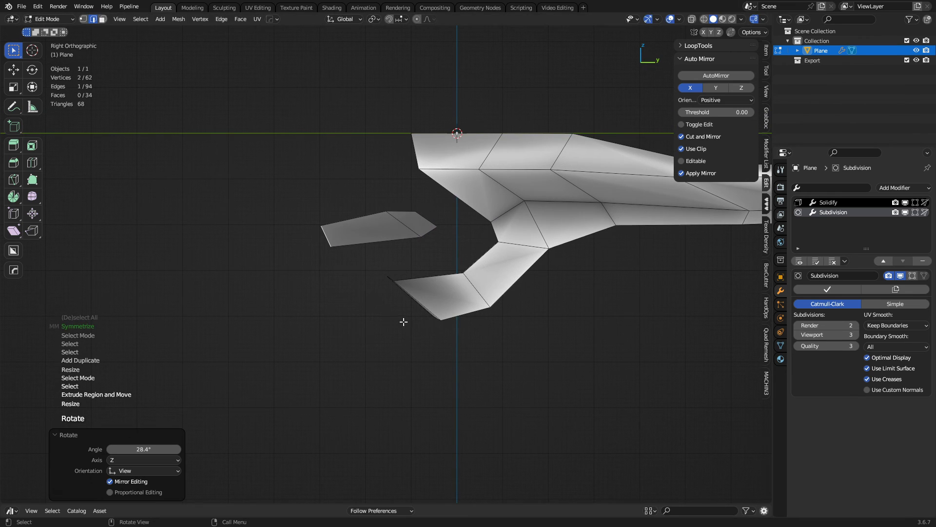
Rotate the separate side piece's middle edge by 25.2°, scale it down and move it in -Y
click(404, 223)
click(439, 295)
key(s)
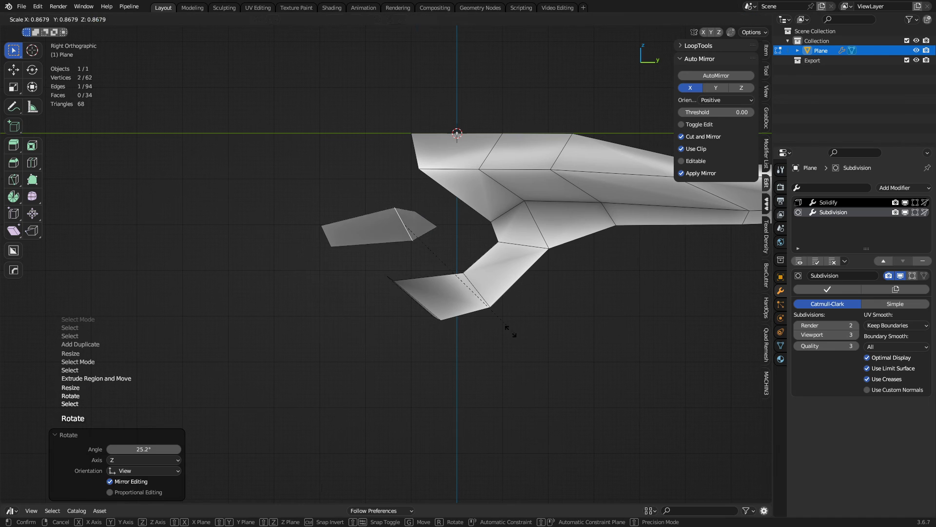
click(461, 308)
click(420, 315)
Move the side piece's front edge downward and rotate it by 72.3° in the side view
click(440, 227)
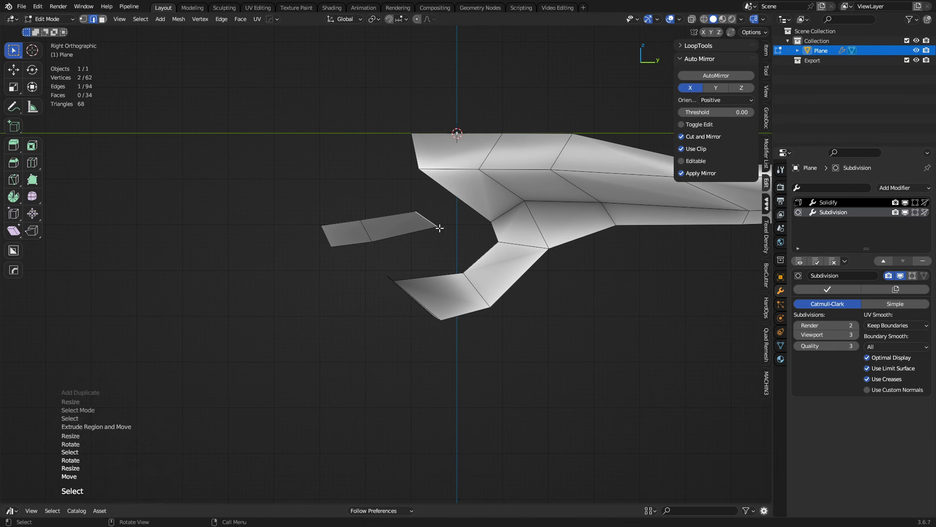
click(493, 321)
key(r)
click(427, 366)
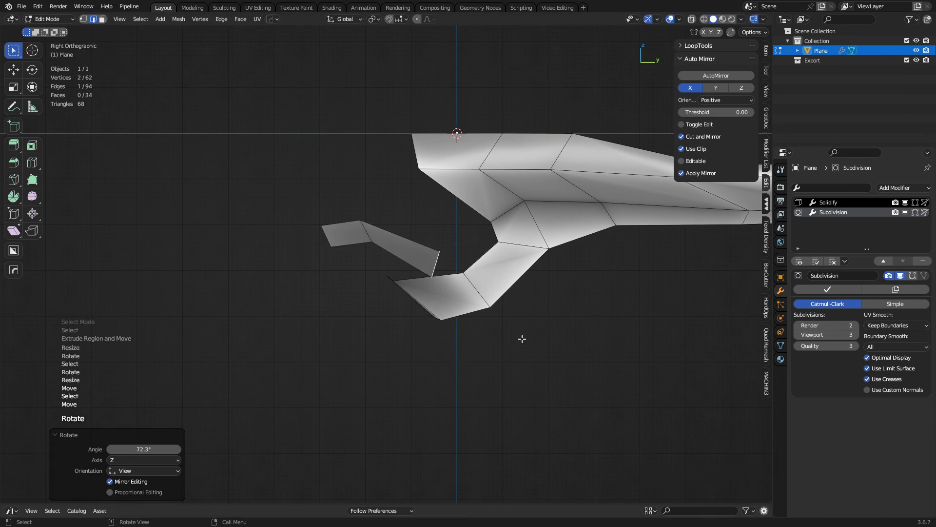
Extrude the side piece's front edge downward and rotate the new end edge by 104°
click(493, 393)
key(r)
click(343, 393)
key(r)
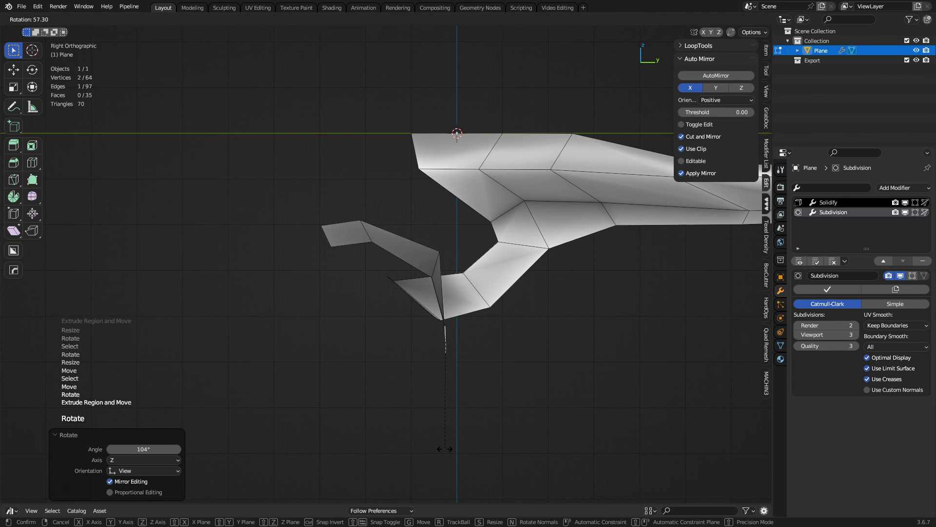
right_click(471, 432)
Extrude the lower end edge by -1.376 m Y and -0.971 m Z and rotate it by about 25°
key(e)
click(431, 433)
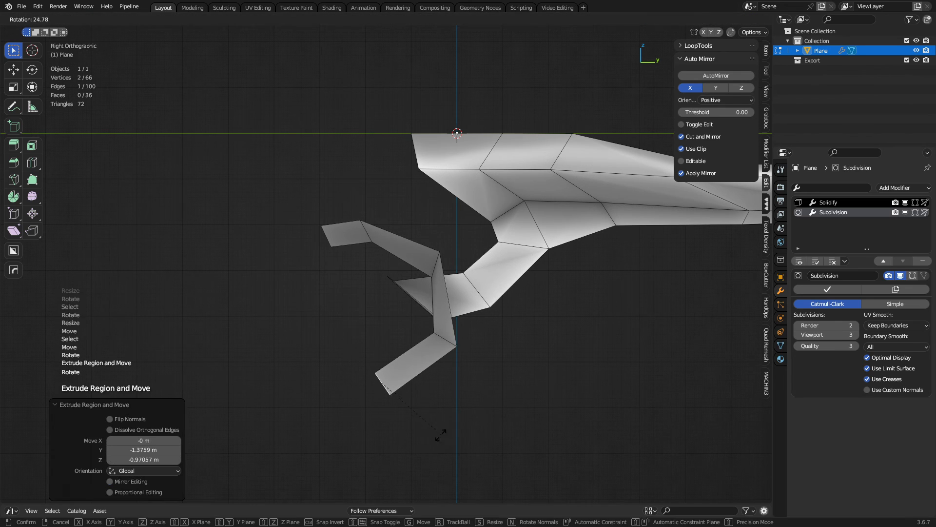
click(440, 433)
Move and rotate the edge at the side piece's bend and rotate the neighbouring edge above it for a smoother curve
key(1)
key(g)
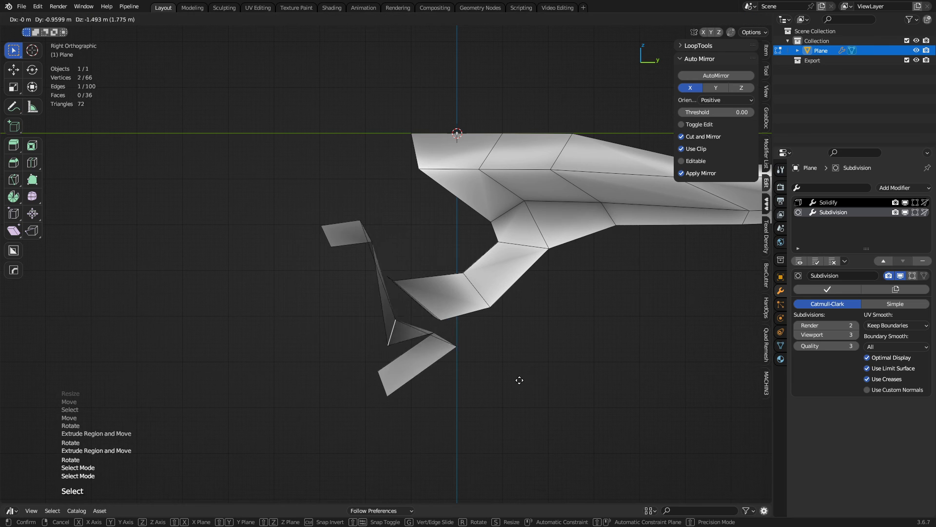
click(542, 319)
key(r)
click(471, 394)
click(365, 234)
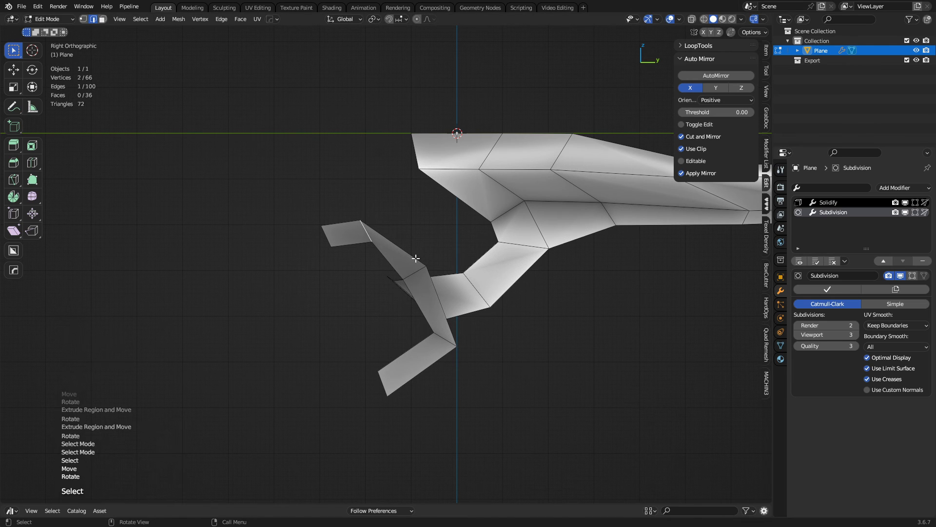
click(407, 364)
Extrude the side piece's rear edge three times in the top view, curving it past the centre line, and symmetrize the mesh across X
click(331, 241)
shift+middle_drag(326, 277, 447, 289)
middle_drag(447, 289, 630, 496)
shift+middle_drag(530, 368, 529, 310)
key(e)
click(513, 367)
key(e)
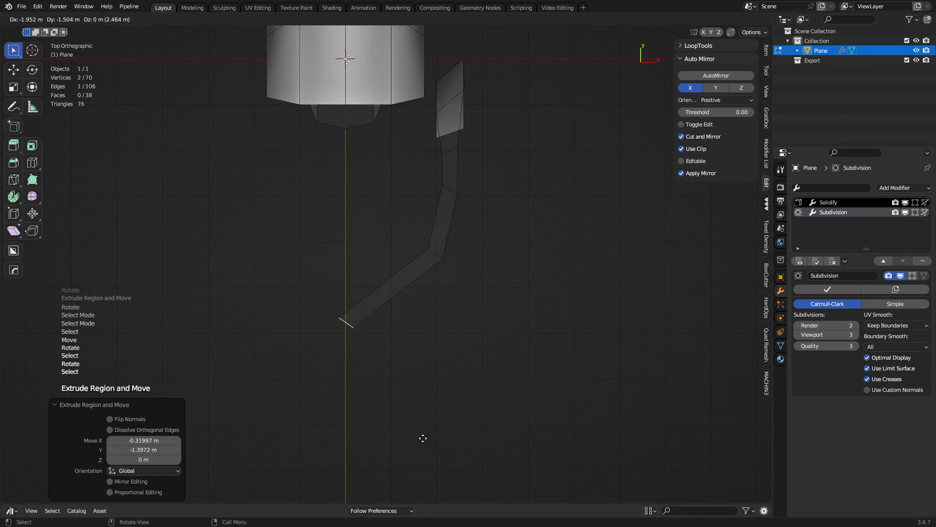
key(a)
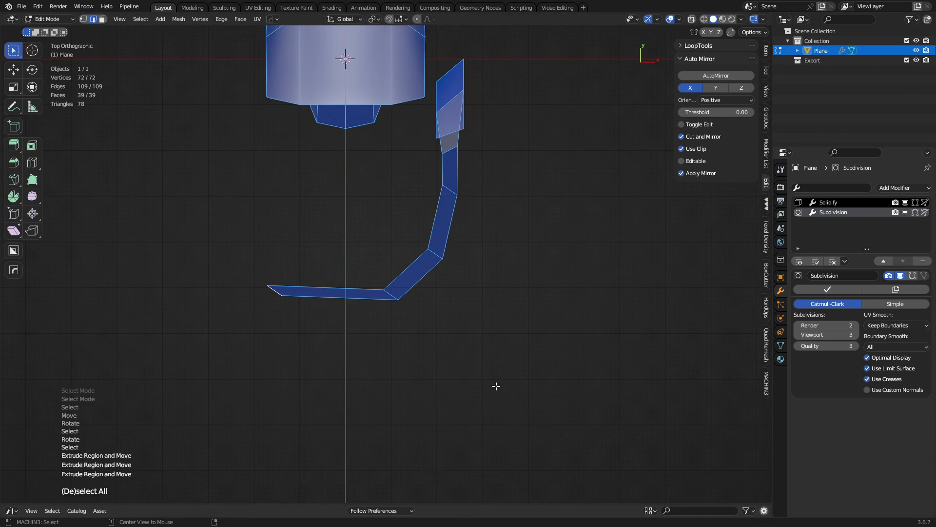
key(alt+x)
Extrude the side piece's lower end edge in the top view, rotate it by 52.9° and move it inward
middle_drag(497, 385, 467, 266)
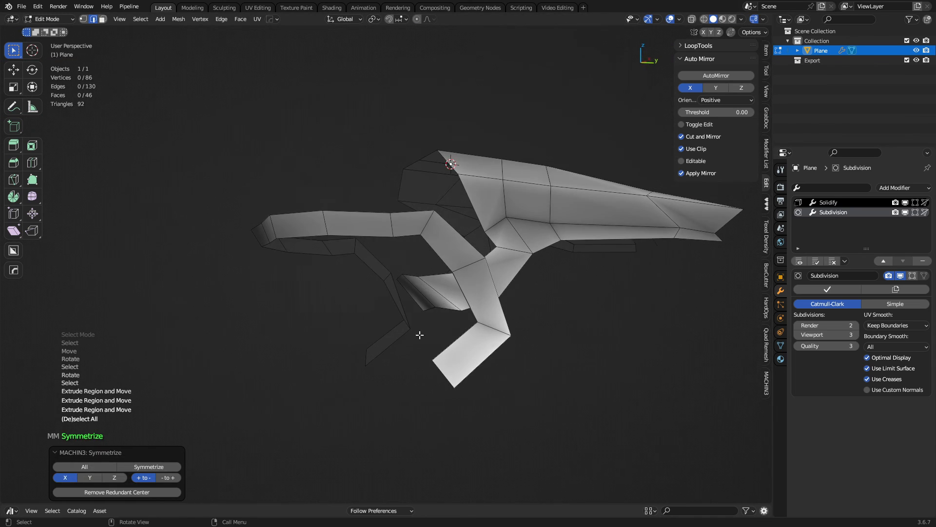
click(433, 370)
middle_drag(342, 329, 545, 491)
middle_drag(459, 395, 449, 336)
shift+middle_drag(418, 236, 478, 288)
key(e)
click(433, 373)
click(412, 312)
key(g)
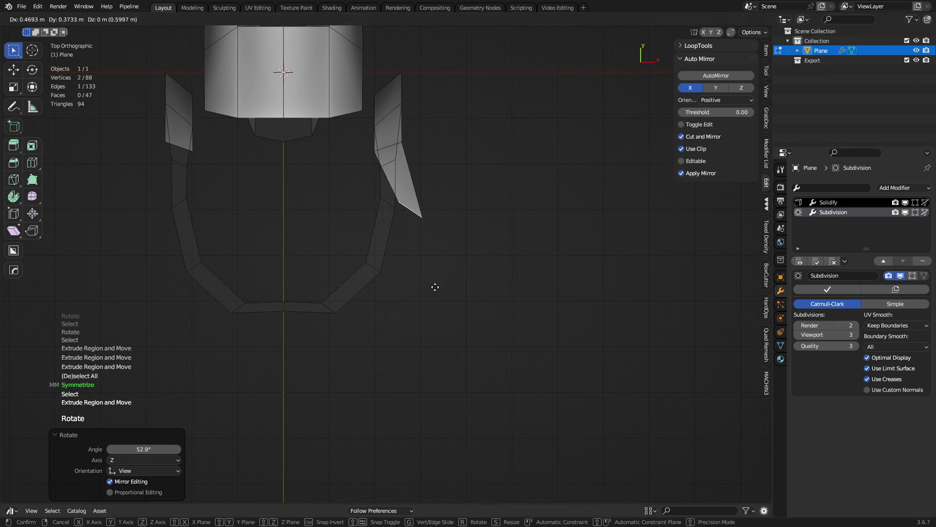
click(379, 345)
Add one centred loop cut to the new lower segment and move it about 0.27 m X and -0.38 m Y
shift+middle_drag(379, 343, 424, 320)
key(ctrl+r)
click(407, 185)
right_click(405, 185)
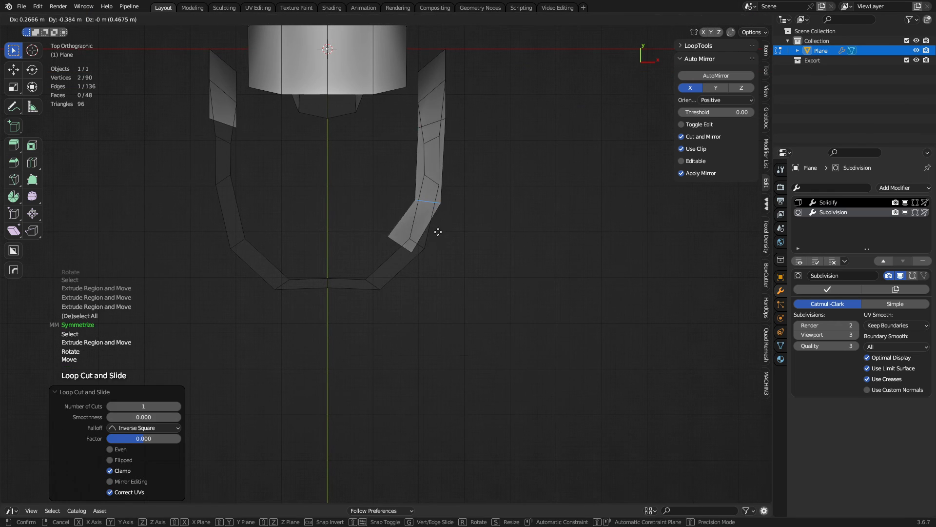
click(438, 232)
Symmetrize the whole mesh across X from the positive to the negative side
middle_drag(438, 232, 435, 265)
key(a)
key(alt+x)
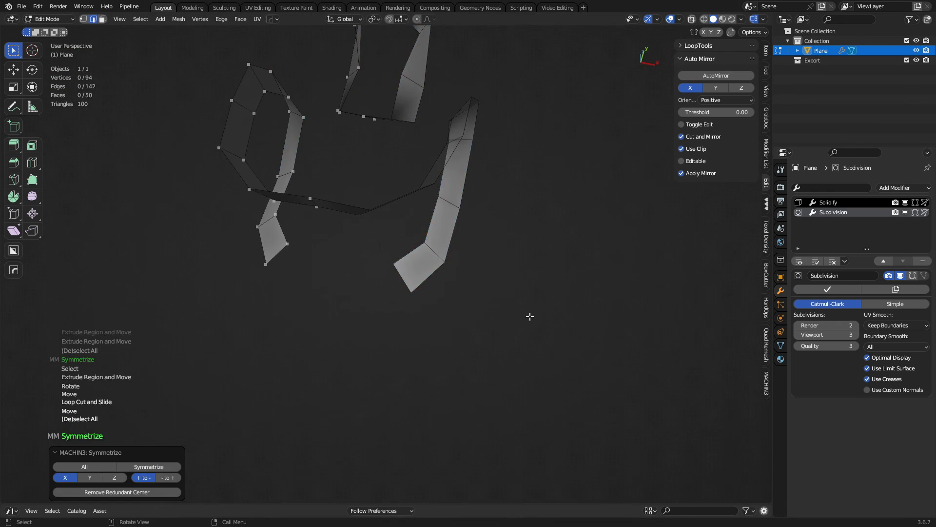
Fill a face between the side piece's upper edge and the main body's facing edge
middle_drag(528, 315, 303, 221)
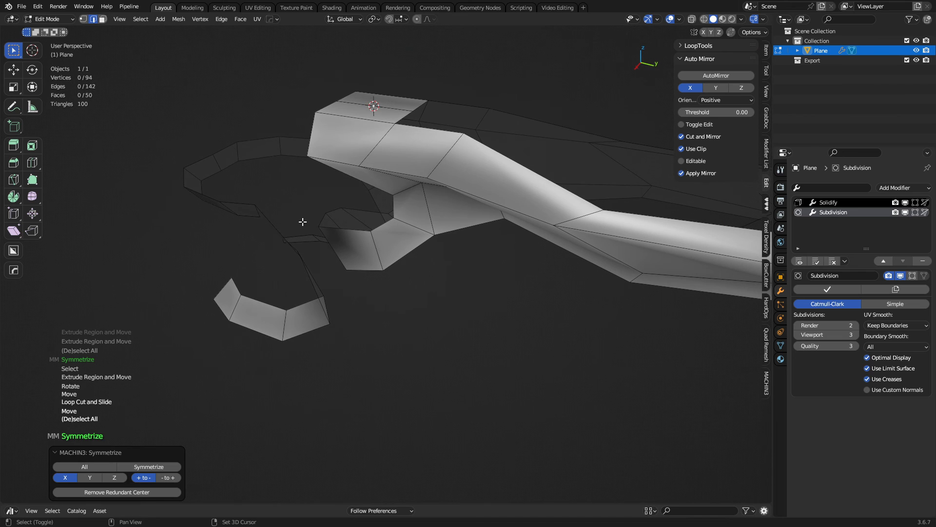
click(286, 226)
middle_drag(346, 176, 395, 124)
key(f)
Extrude the main body's open end edge in -Y, scale it to 0.408, rotate it and move it -1.216 m Y and -0.043 m Z
middle_drag(358, 239, 404, 261)
key(KP_3)
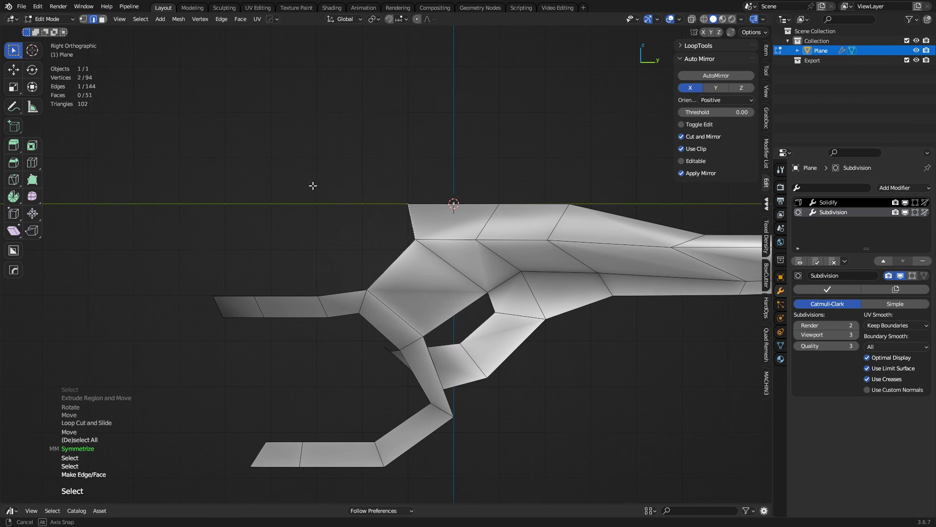
key(e)
click(321, 283)
click(388, 287)
key(r)
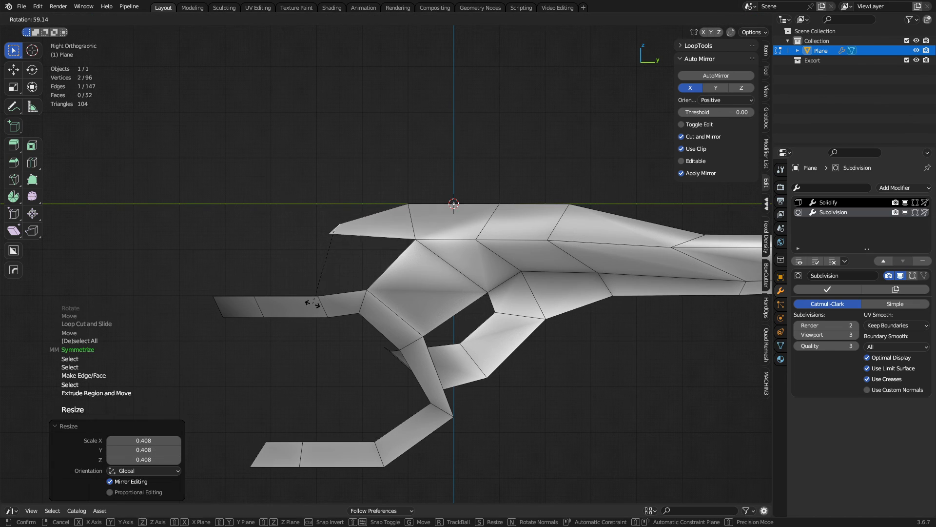
click(413, 285)
key(g)
click(378, 270)
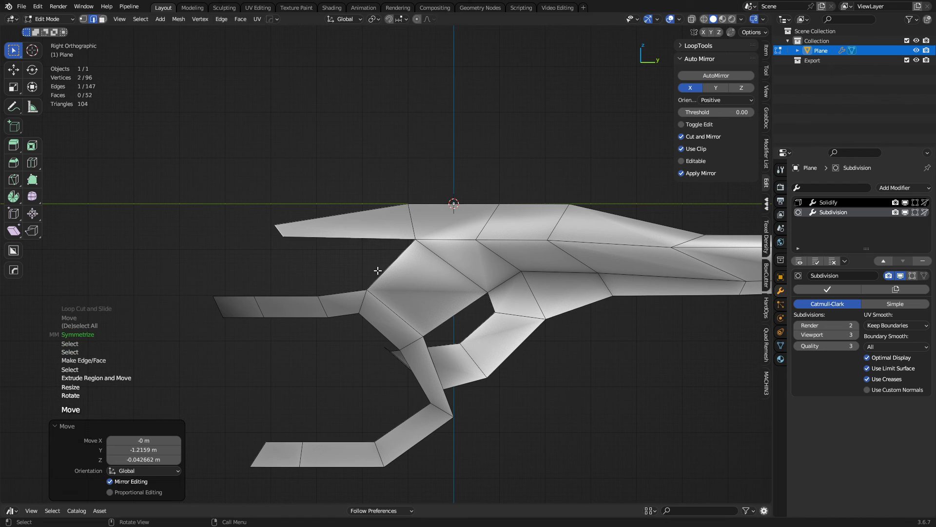
Extrude the new arm's end edge by -2.325 m Y and -0.768 m Z, move it inward, and extrude it -1.078 m along X
click(264, 305)
middle_drag(264, 305, 395, 362)
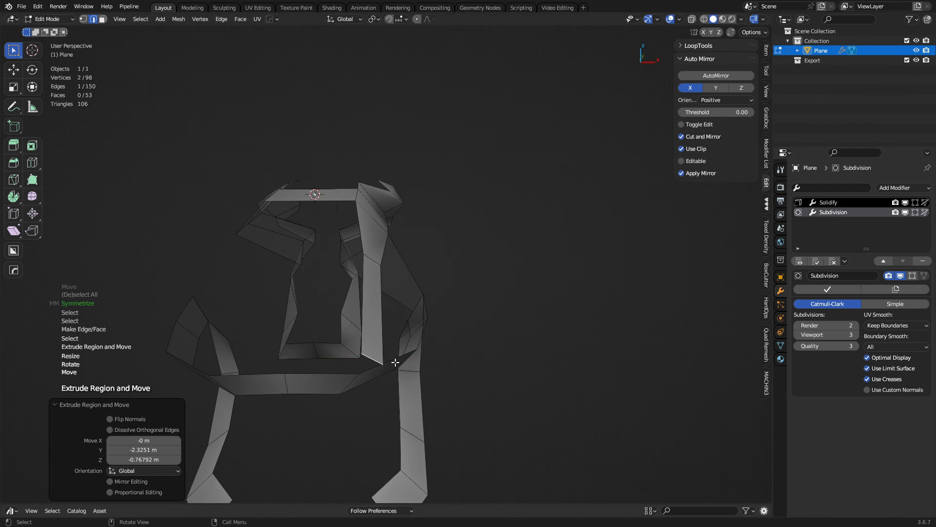
key(e)
key(x)
click(334, 359)
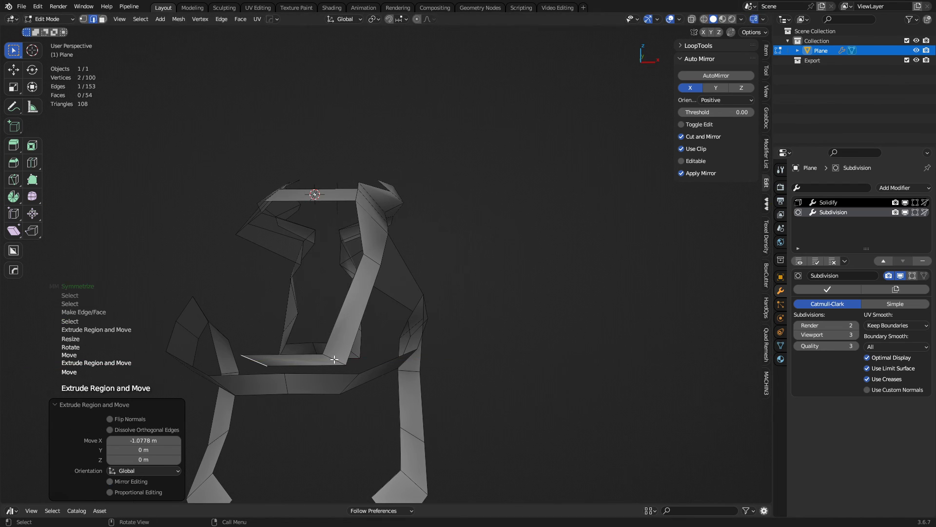
Move the crossing end edge along X and symmetrize the mesh across X to close the front loop
key(g)
key(x)
click(464, 347)
key(a)
key(alt+x)
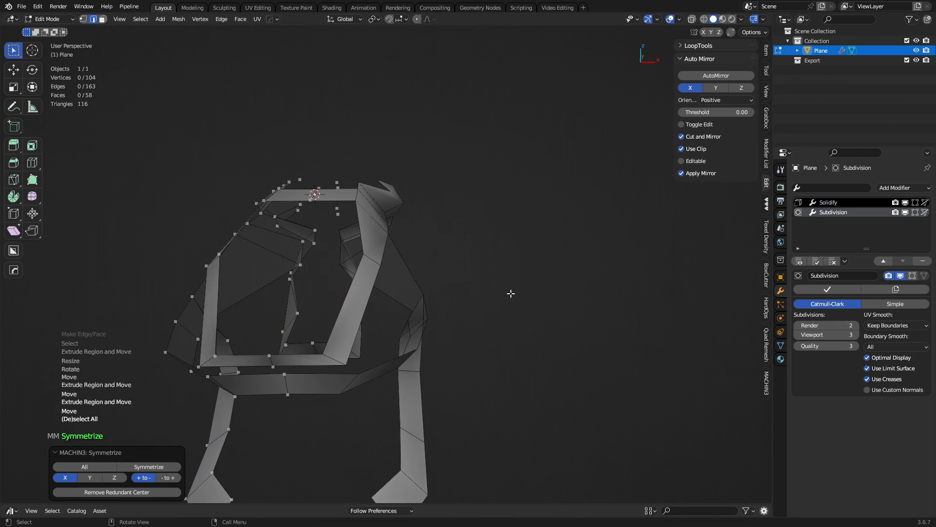
Extrude the rear arm's lower edge by 1.056 m Y and -1.227 m Z in the side view and scale it down
middle_drag(512, 294, 351, 248)
click(392, 260)
key(e)
click(391, 298)
key(s)
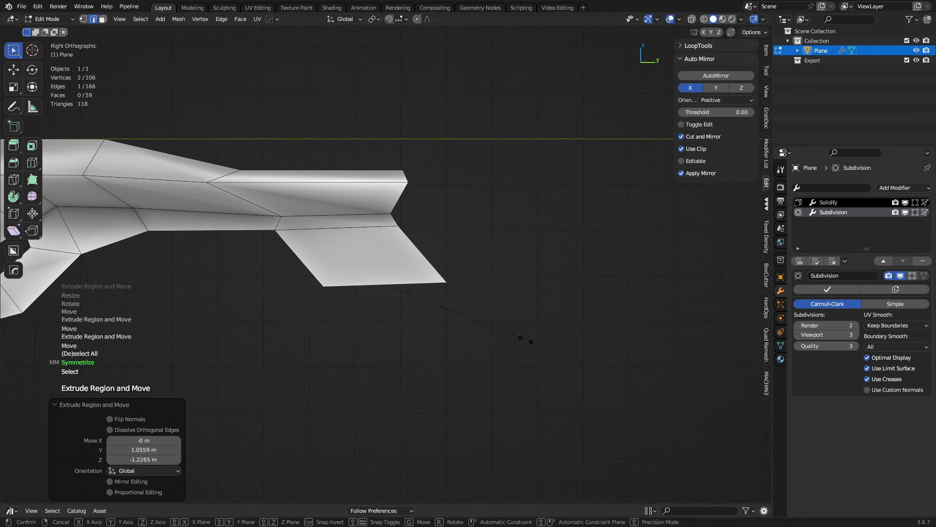
click(464, 307)
Move the fin's outer edge 2.293 m X and -0.299 m Z in the back view and symmetrize the mesh across X
alt+middle_drag(560, 293, 330, 291)
key(g)
click(463, 317)
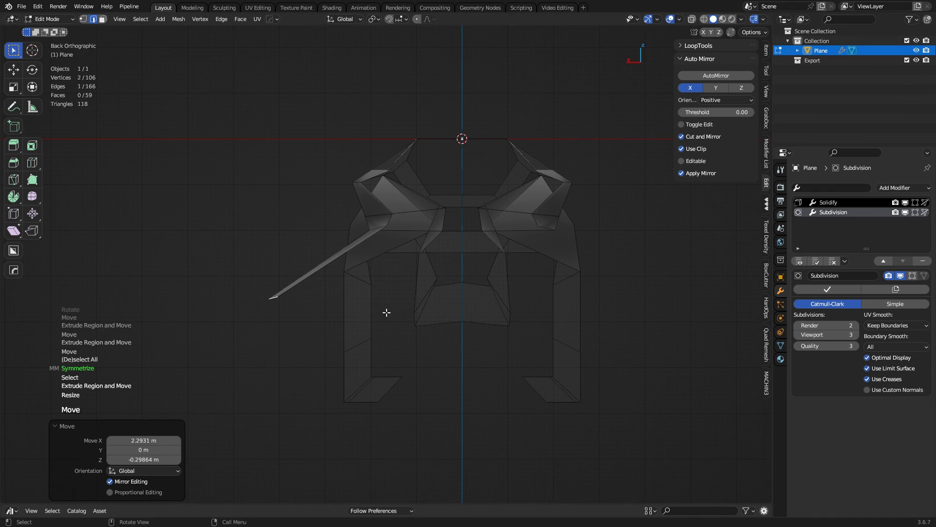
middle_drag(387, 312, 261, 366)
key(a)
key(alt+x)
shift+middle_drag(369, 207, 358, 312)
click(389, 255)
key(e)
click(397, 385)
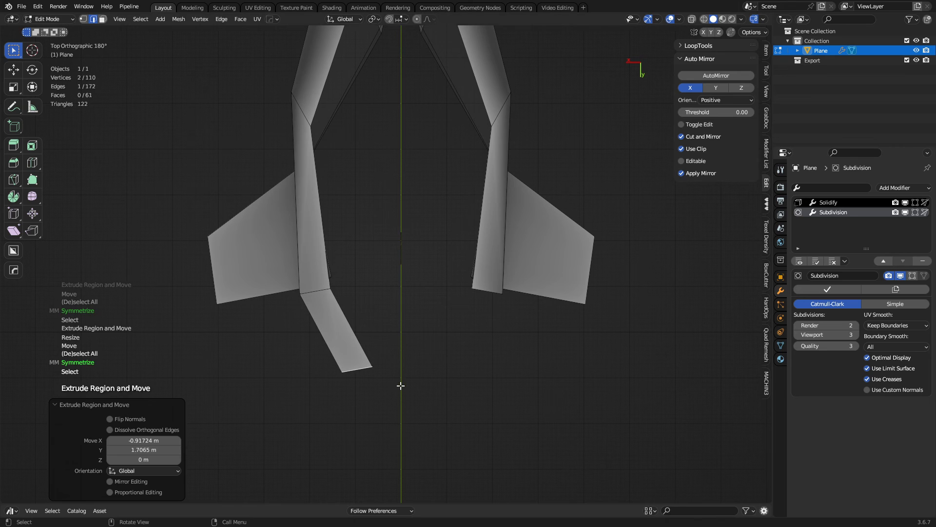
shift+middle_drag(397, 385, 397, 302)
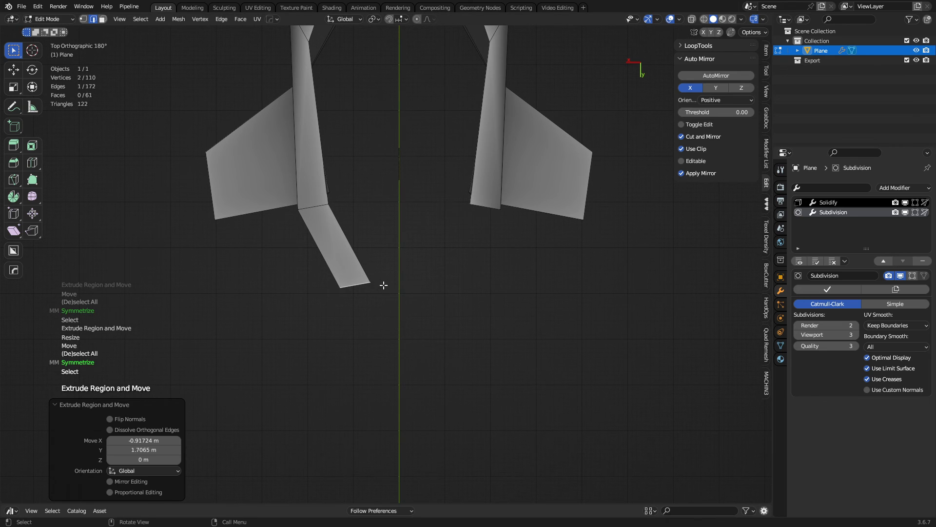
key(x)
click(374, 265)
shift+middle_drag(367, 215, 358, 320)
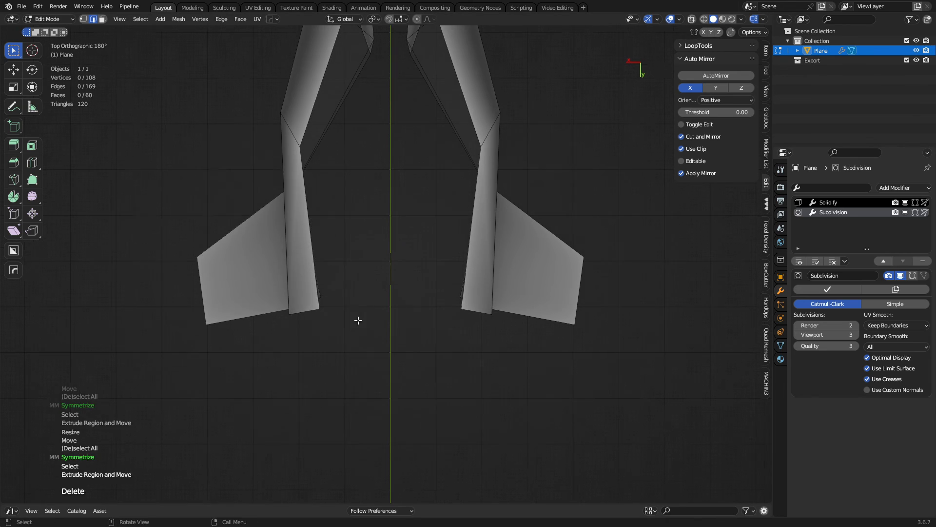
Extrude the rear arm's inner edge toward the centre line and move the new panel's rear corner vertices inward and forward
click(317, 257)
key(e)
click(411, 260)
key(1)
drag(360, 332, 402, 287)
key(g)
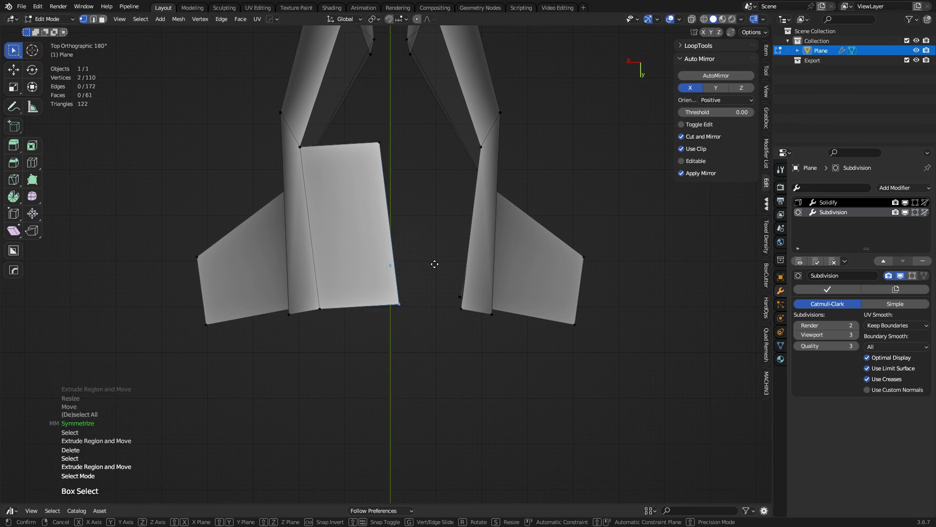
click(413, 234)
Clean up the mesh and flip the normals of all its faces
middle_drag(415, 317, 606, 243)
key(a)
key(3)
key(a)
key(a)
key(a)
middle_drag(510, 244, 537, 244)
key(a)
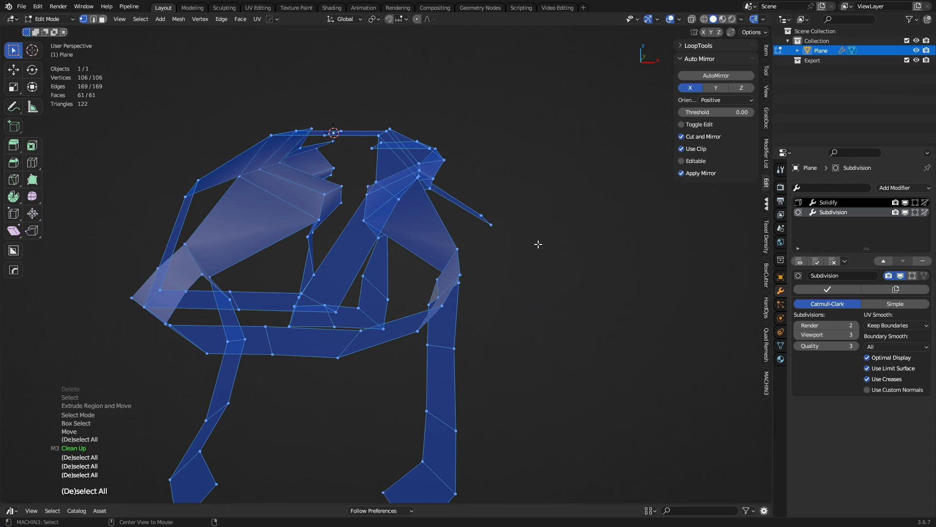
key(alt+n)
click(538, 248)
Select the rear panel's inner edge and move it in the side view
middle_drag(522, 242, 429, 253)
middle_drag(429, 252, 215, 368)
key(2)
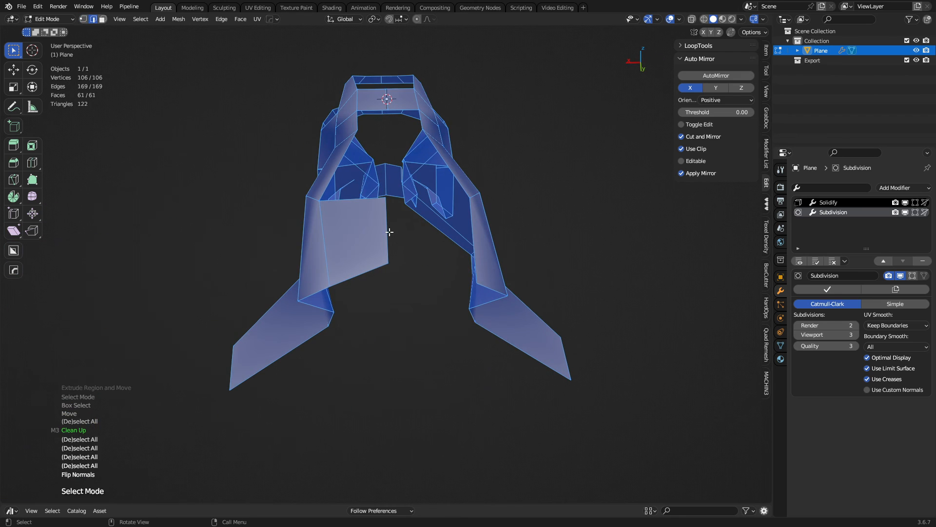
click(389, 231)
alt+middle_drag(390, 234, 438, 279)
key(g)
click(420, 286)
Extrude the rear panel's inner edge along X across the centre and symmetrize the mesh across X
shift+middle_drag(436, 248, 403, 462)
key(e)
key(x)
click(453, 302)
key(a)
key(alt+x)
Switch to Object Mode, deselect the object and examine the smoothed shape from both sides
middle_drag(370, 266, 463, 216)
middle_drag(430, 292, 466, 247)
key(ctrl+Tab)
click(411, 252)
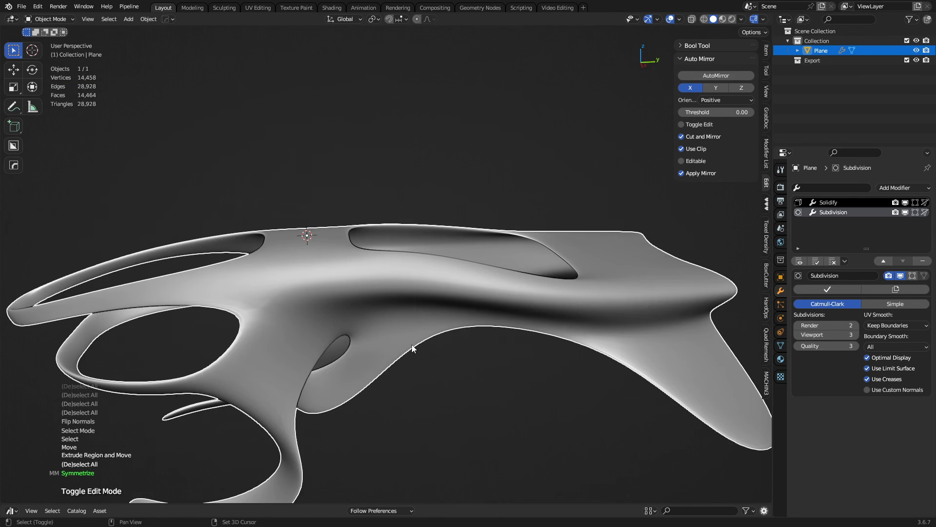
shift+middle_drag(413, 345, 433, 258)
key(alt+a)
middle_drag(287, 304, 516, 291)
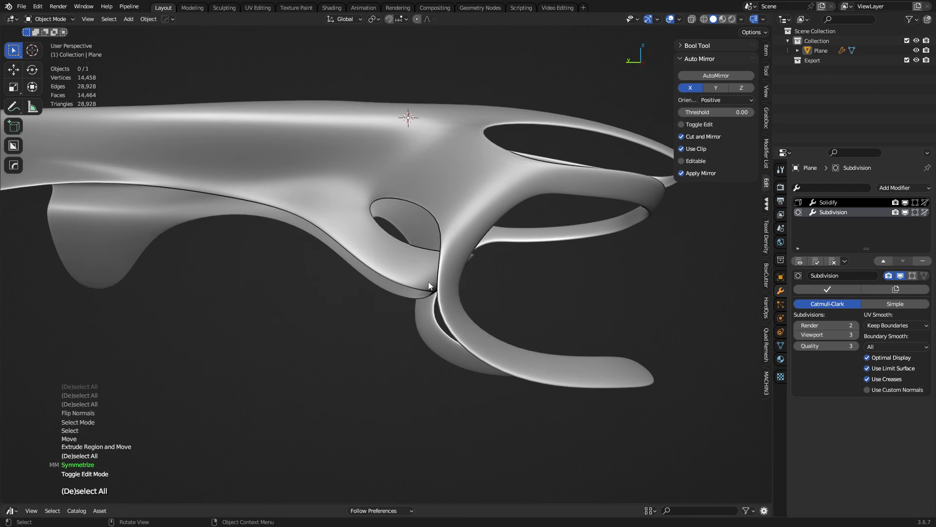
Return to Edit Mode and delete the lower inner loop's faces together with the vertices of its two remaining side faces
click(427, 280)
key(ctrl+Tab)
click(469, 280)
middle_drag(445, 296, 351, 292)
key(3)
click(424, 275)
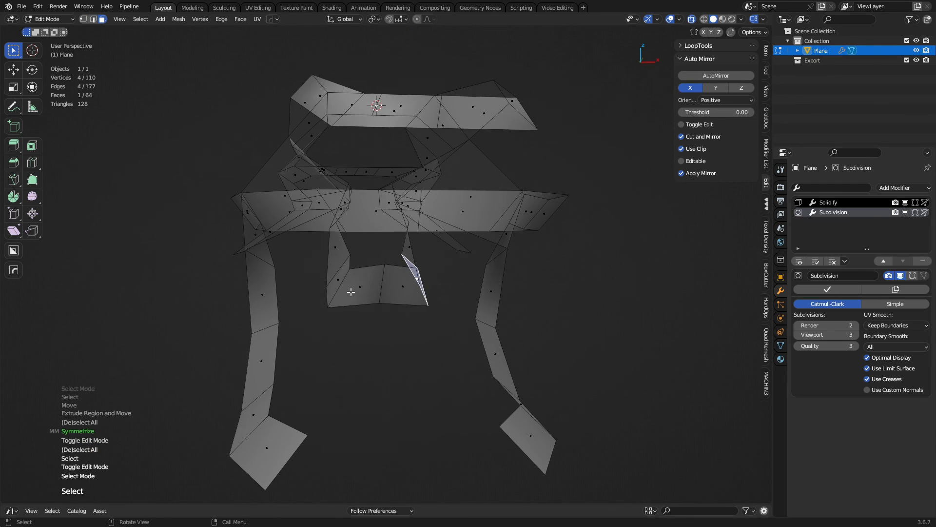
middle_drag(551, 278, 443, 269)
key(x)
click(444, 272)
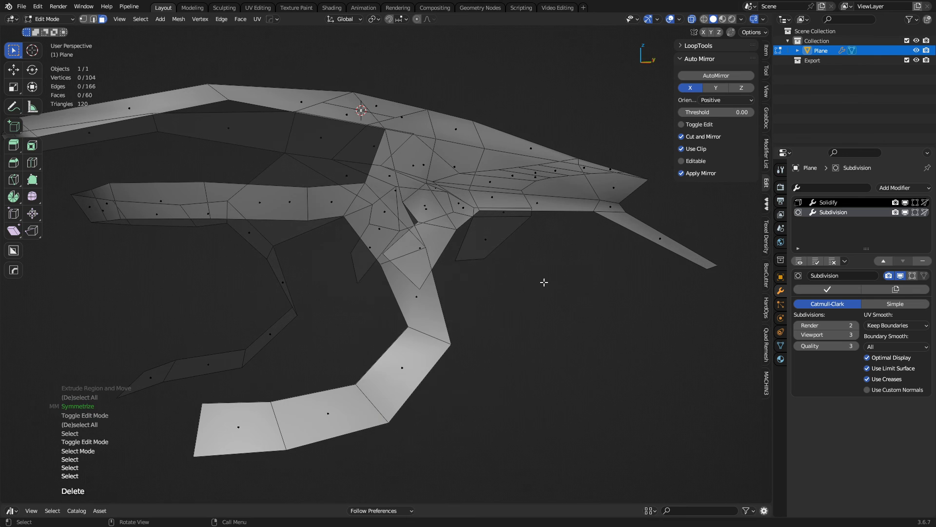
key(x)
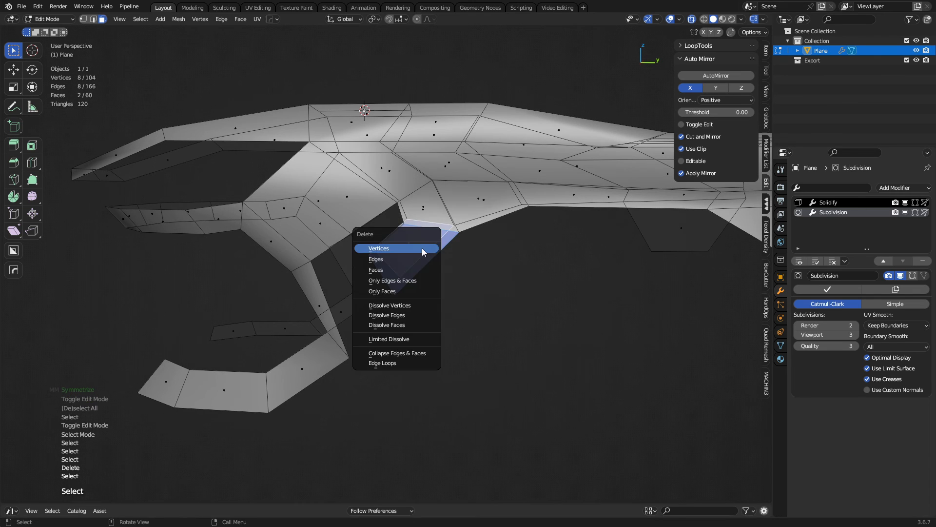
click(424, 250)
In the side view, select the lower front arm's vertices and move them about -0.65 m in Y and 0.74 m in Z
alt+middle_drag(412, 299, 390, 314)
shift+middle_drag(349, 354, 369, 346)
key(1)
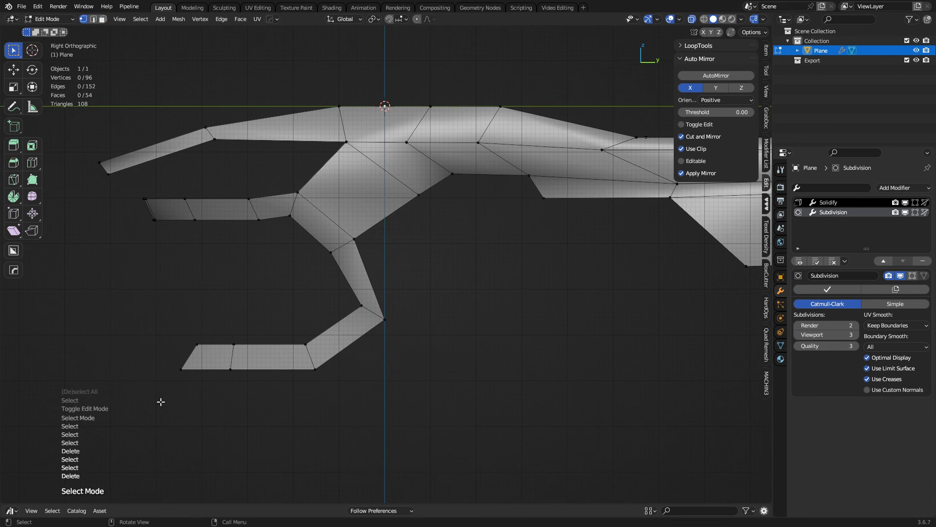
drag(161, 401, 437, 299)
key(g)
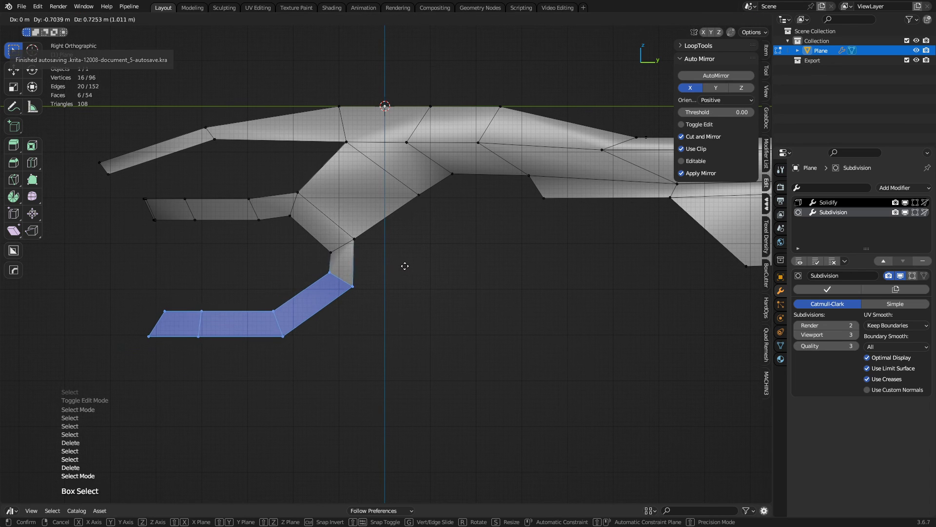
click(395, 268)
shift+middle_drag(394, 268, 434, 300)
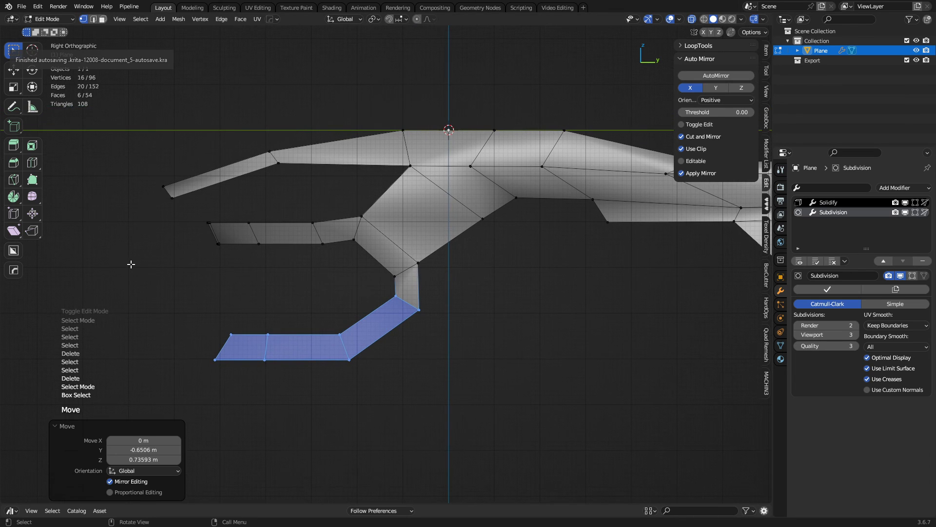
Delete the middle front arm's vertices and preview the smoothed shape from the side in Object Mode
drag(128, 264, 348, 208)
key(x)
click(341, 216)
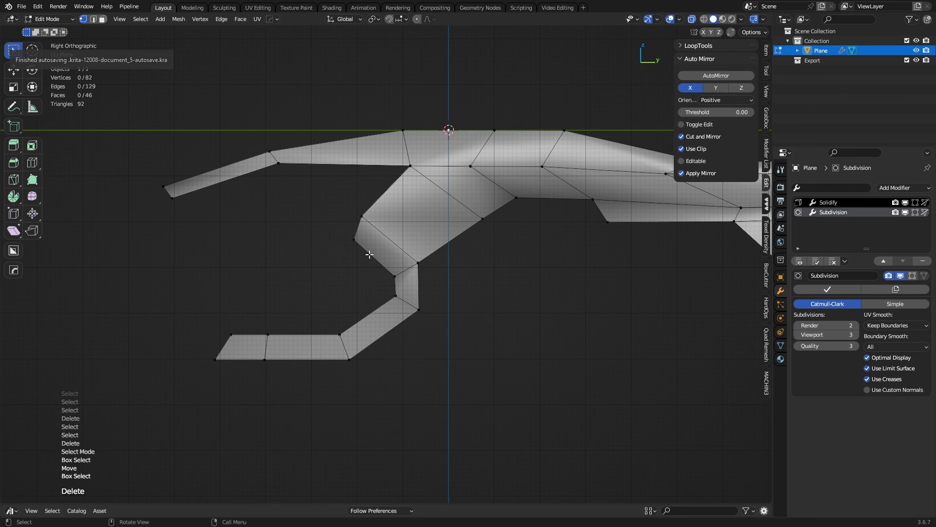
key(Tab)
middle_drag(294, 279, 297, 317)
key(KP_3)
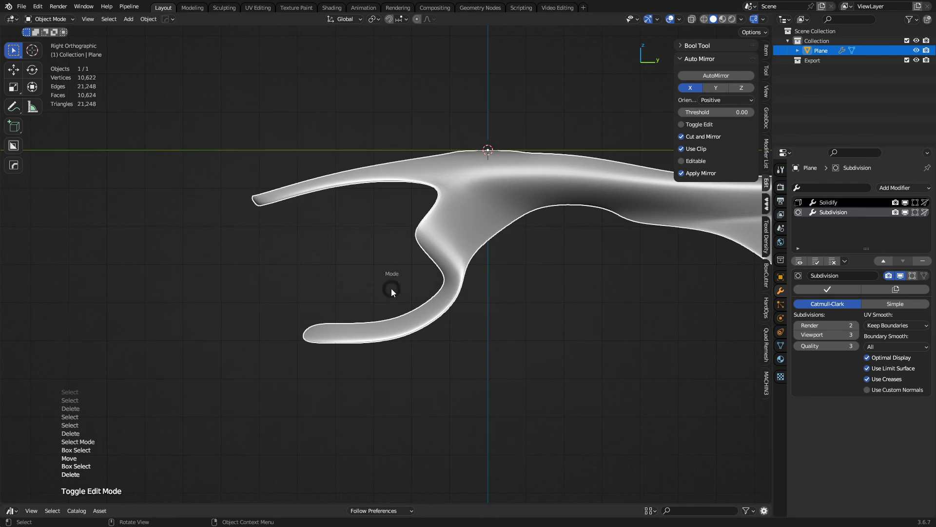
In Edit Mode, duplicate the side arm's face above the bend, rotate it upright and place it between the upper and lower front arms
key(Tab)
click(341, 272)
key(r)
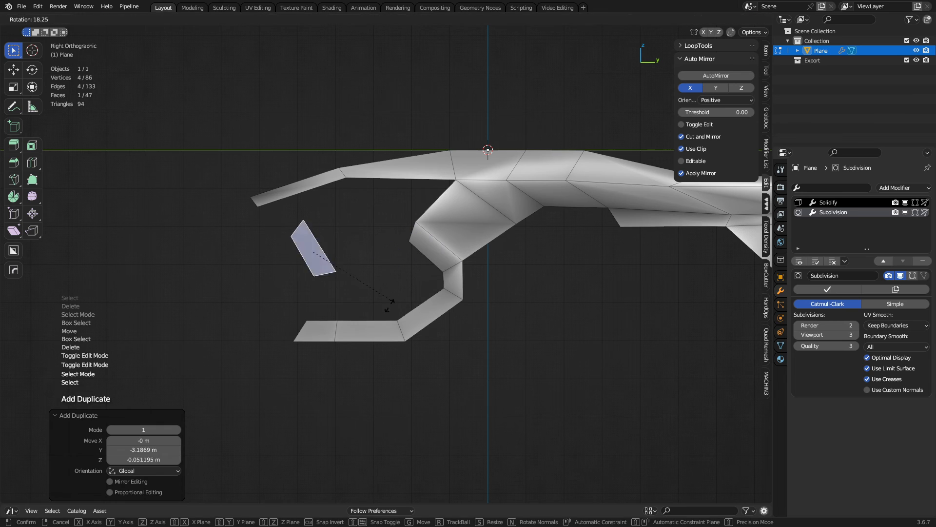
click(353, 329)
key(g)
click(311, 320)
Extrude the duplicated face's front edge forward along Y, move it about -0.82 m along X, and extrude it along X across the centre
key(2)
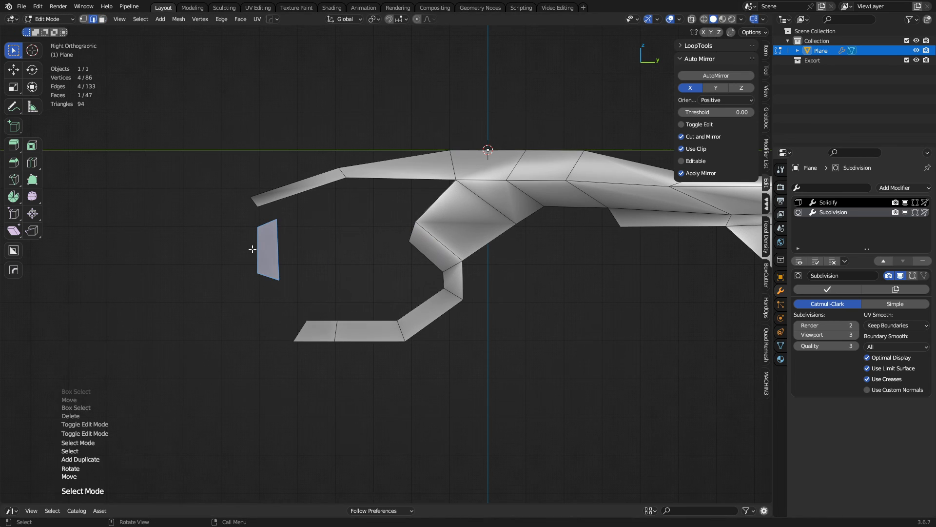
middle_drag(254, 288, 301, 326)
key(y)
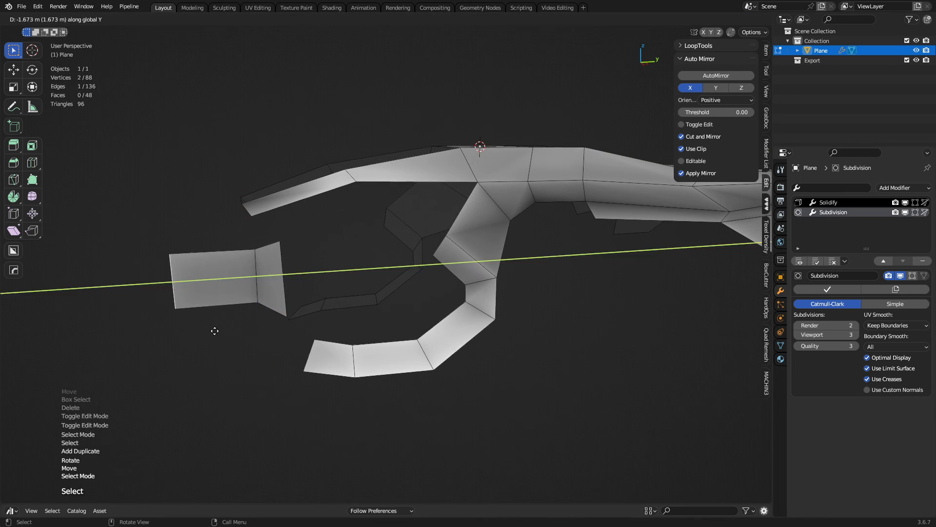
click(214, 330)
middle_drag(215, 330, 427, 351)
key(g)
key(x)
click(383, 349)
key(e)
key(x)
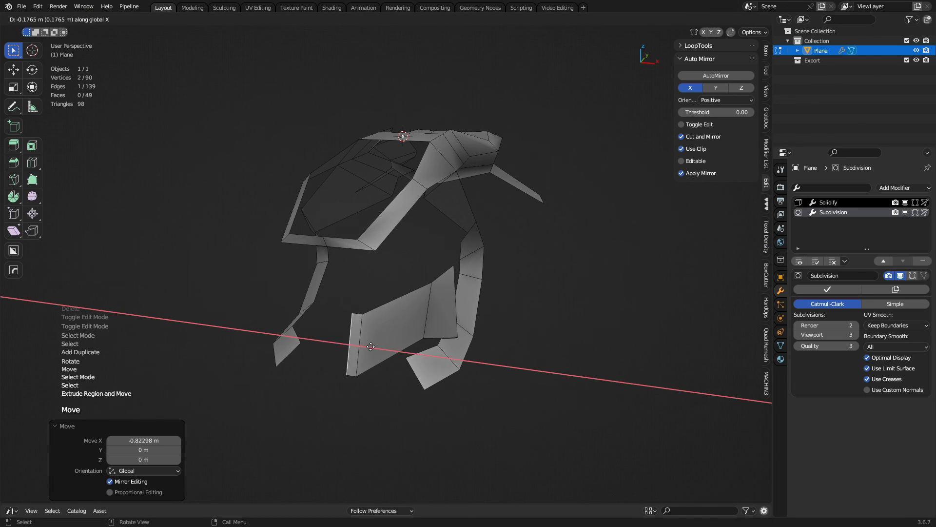
click(306, 342)
Fill a face between the front panel's upper edge and the upper arm's front edge, and symmetrize the mesh across X
click(345, 311)
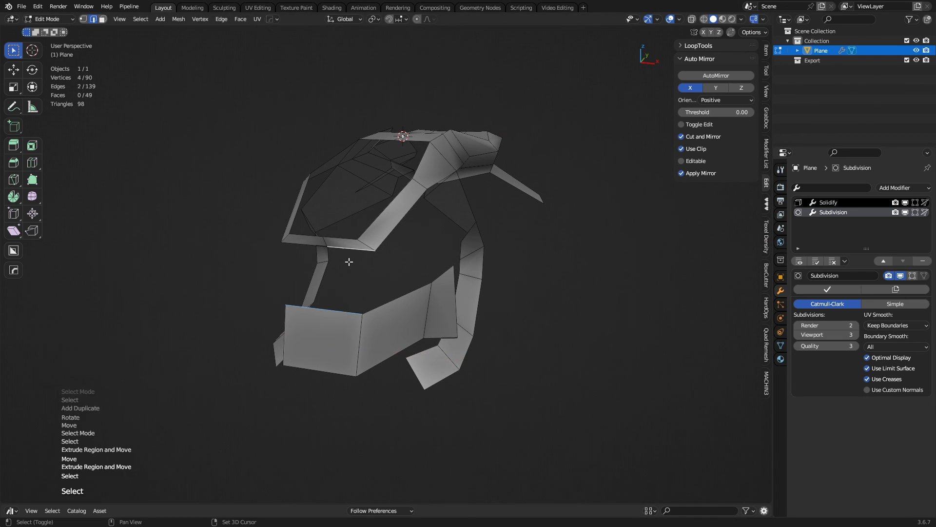
key(f)
middle_drag(410, 317, 403, 333)
key(alt+x)
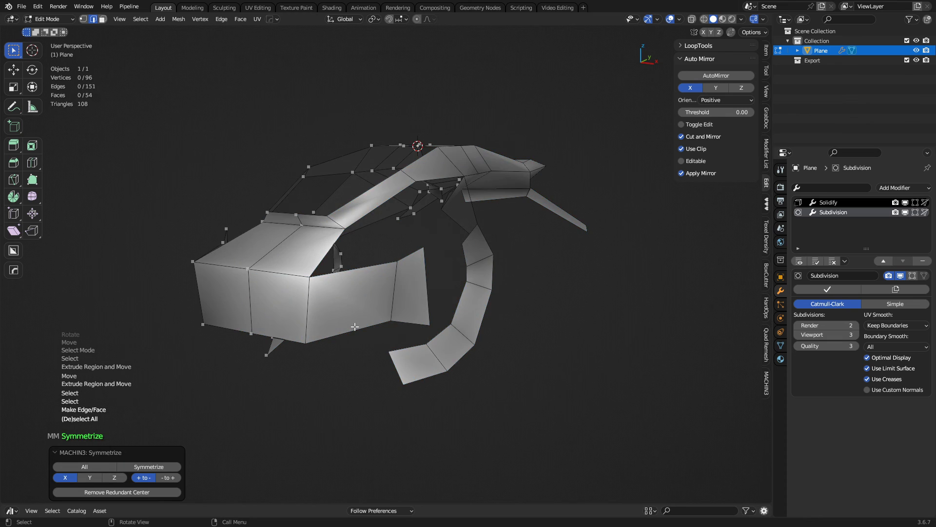
Extrude the lower arm's end edge forward by about 1.6 m in the side view
middle_drag(406, 332, 337, 274)
click(396, 322)
middle_drag(410, 325, 396, 333)
key(KP_3)
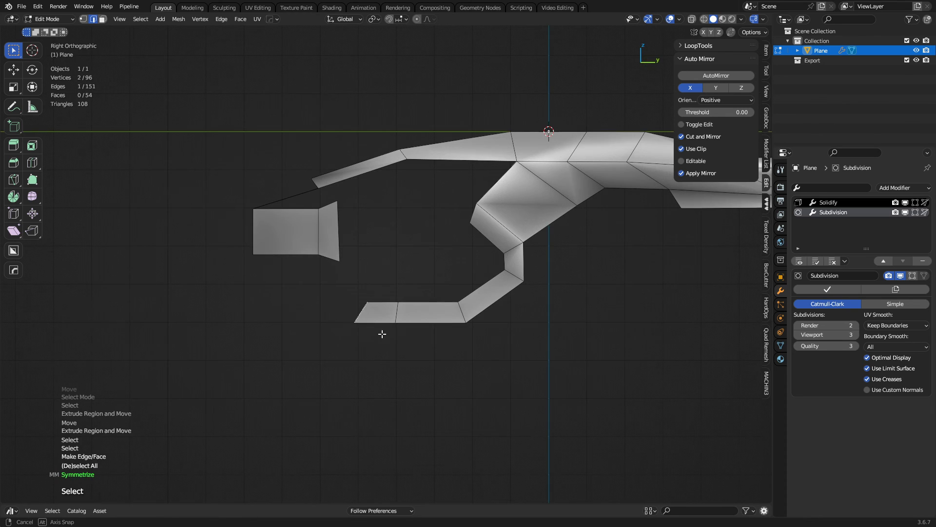
key(e)
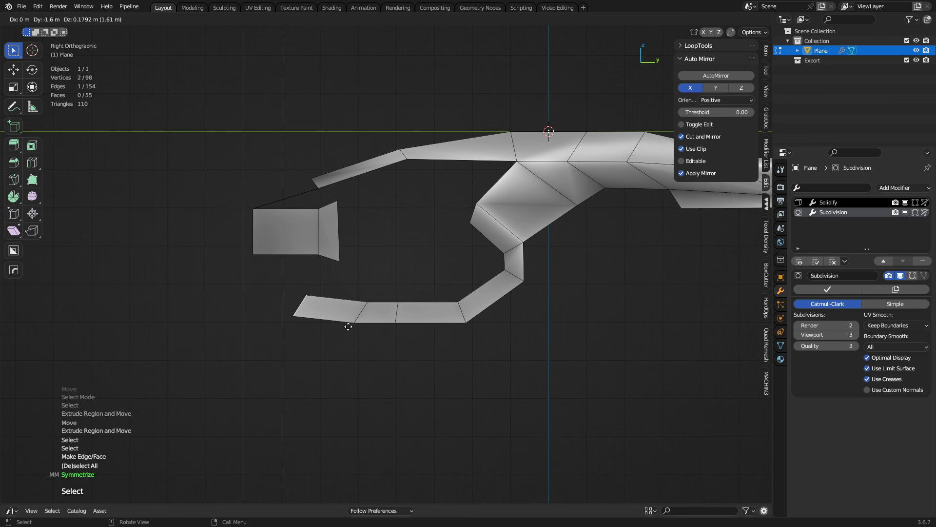
click(348, 327)
key(3)
click(314, 247)
shift+click(327, 240)
key(x)
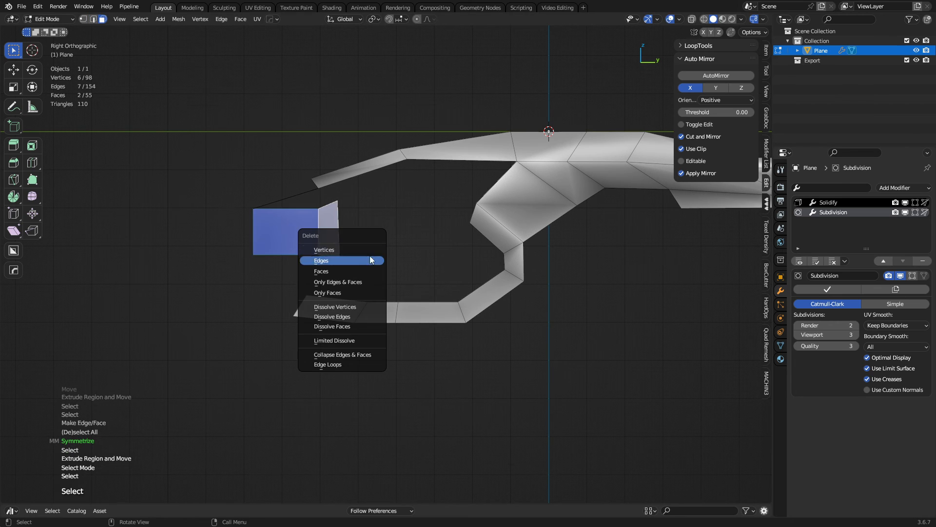
middle_drag(461, 293, 516, 293)
key(2)
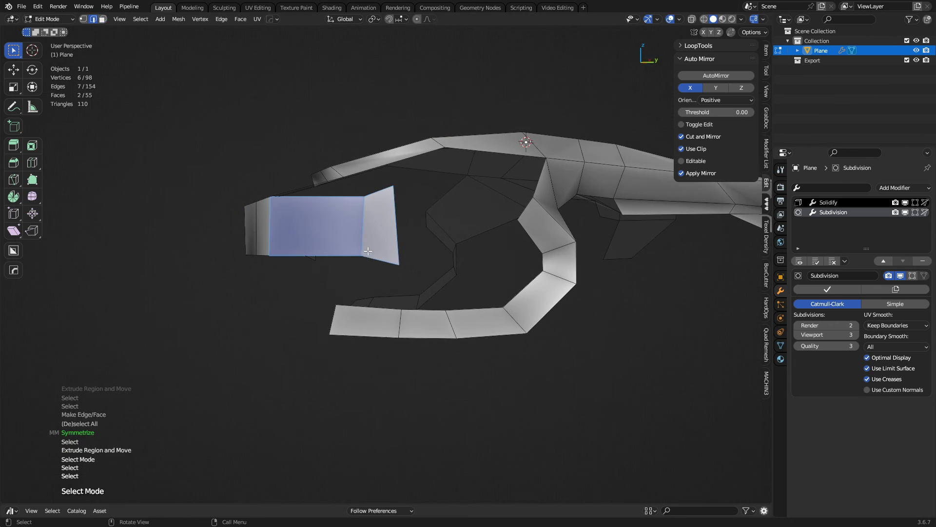
click(375, 259)
middle_drag(376, 260, 365, 276)
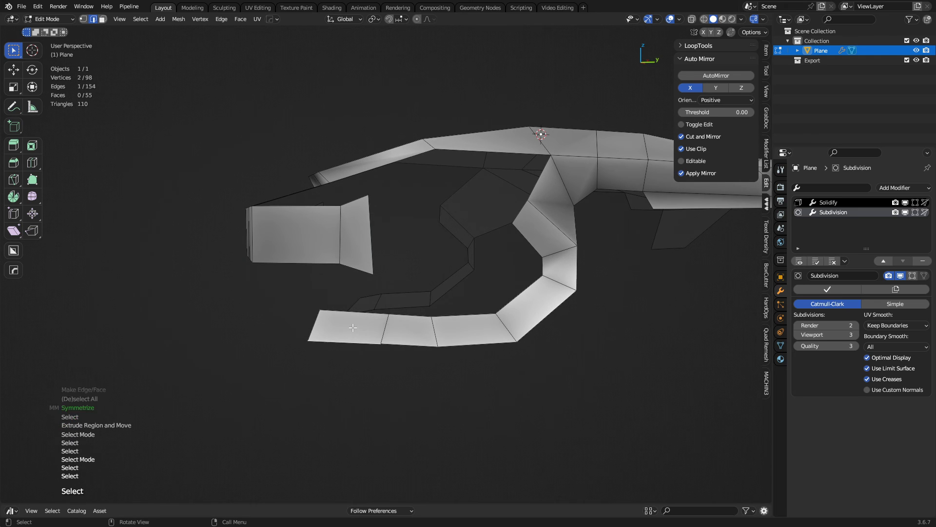
Delete the last two faces at the lower arm's front end
key(x)
click(344, 346)
click(425, 329)
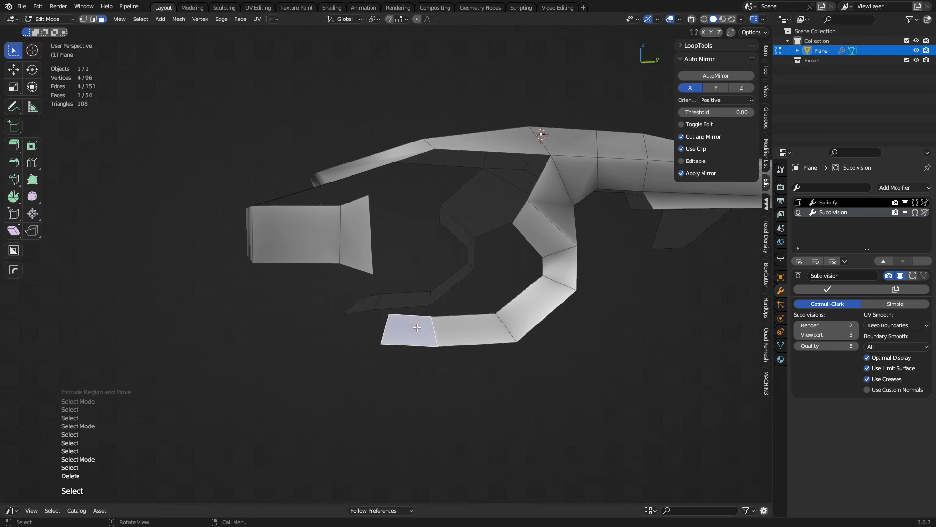
key(x)
click(426, 329)
Rotate the lower arm's remaining end edge by about 10.9° and again by about 43.6° in the view
shift+middle_drag(427, 328, 407, 332)
key(2)
click(413, 336)
key(r)
click(449, 372)
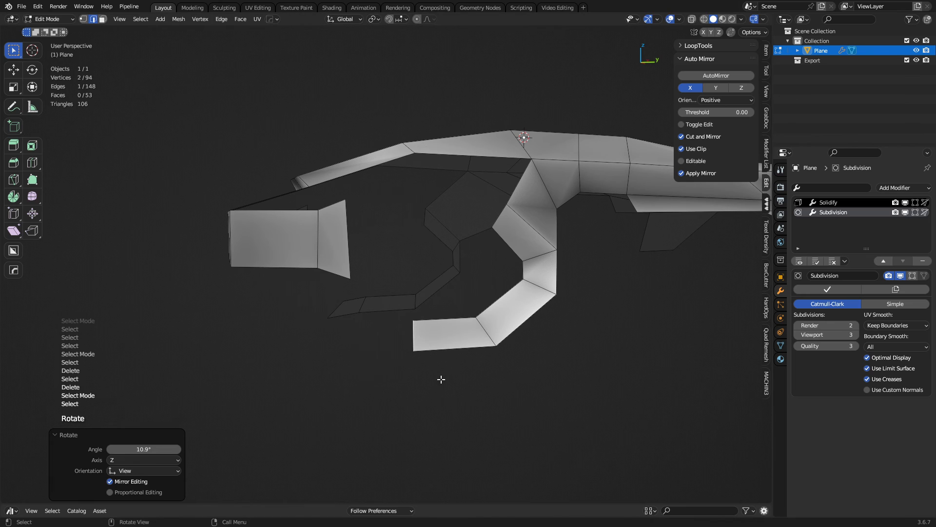
key(r)
click(418, 392)
Move the lower arm's end edge forward in the side view and fill a face between it and the front panel's lower edge
alt+middle_drag(418, 392, 427, 361)
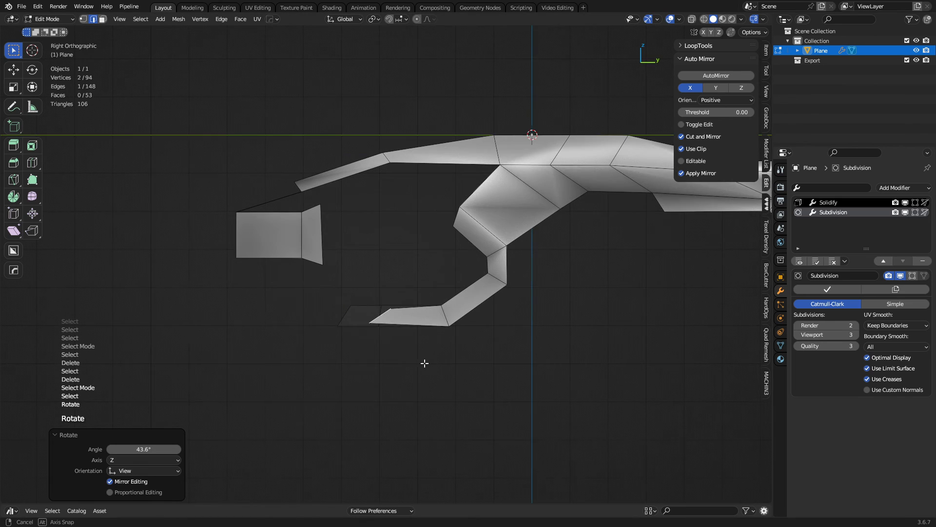
key(g)
click(388, 346)
shift+click(342, 332)
key(f)
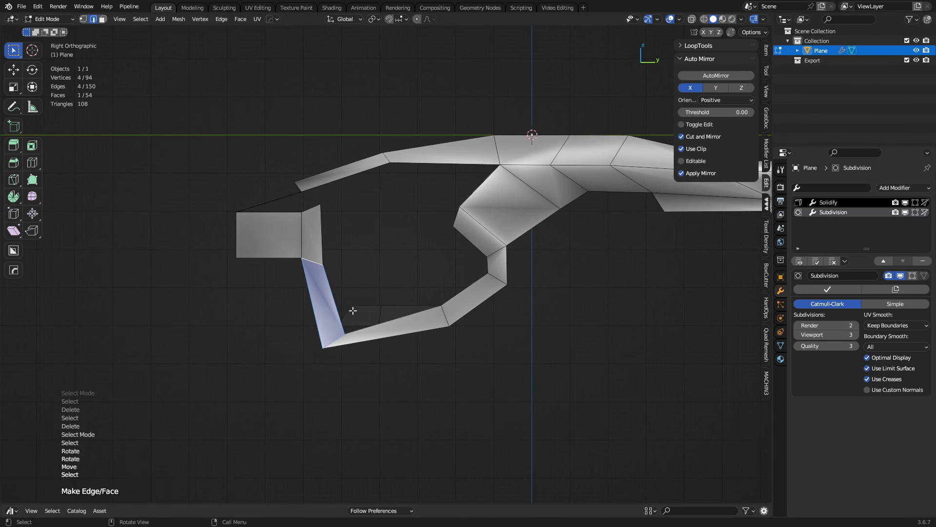
Reposition the four corner vertices of the new connecting face to widen it and even out the loop's width in the side view
click(320, 270)
key(g)
click(322, 253)
click(293, 262)
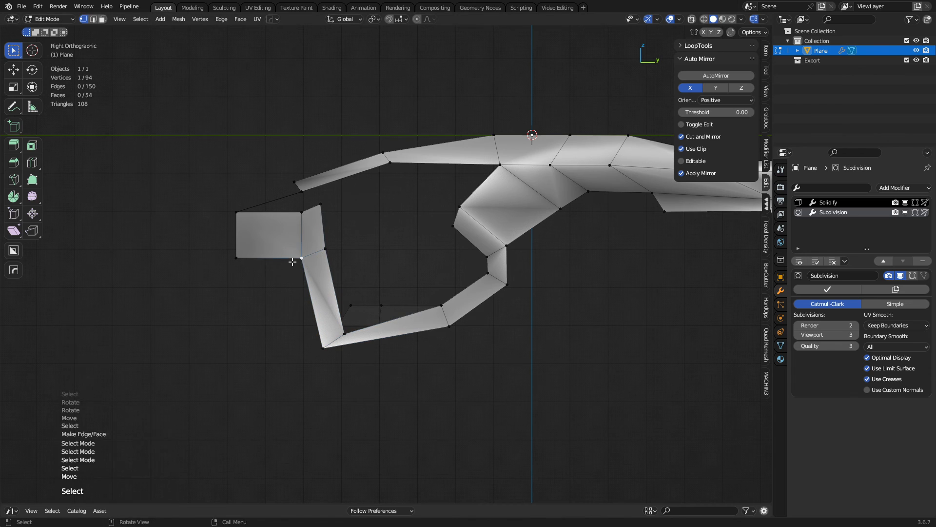
key(g)
click(270, 269)
click(349, 335)
key(g)
click(356, 317)
click(325, 346)
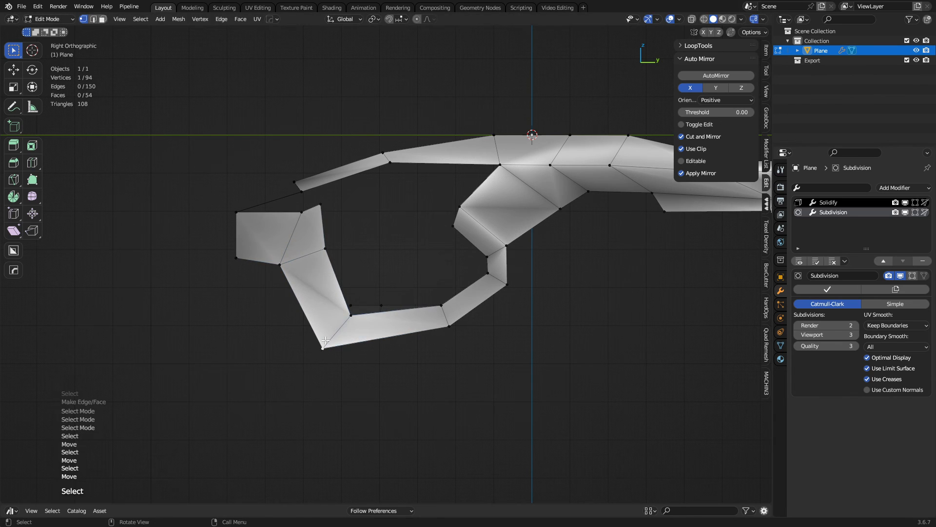
key(g)
click(338, 337)
Merge the three vertices at the front panel's rear end at their centre with Smart Vert
middle_drag(353, 316, 344, 267)
key(2)
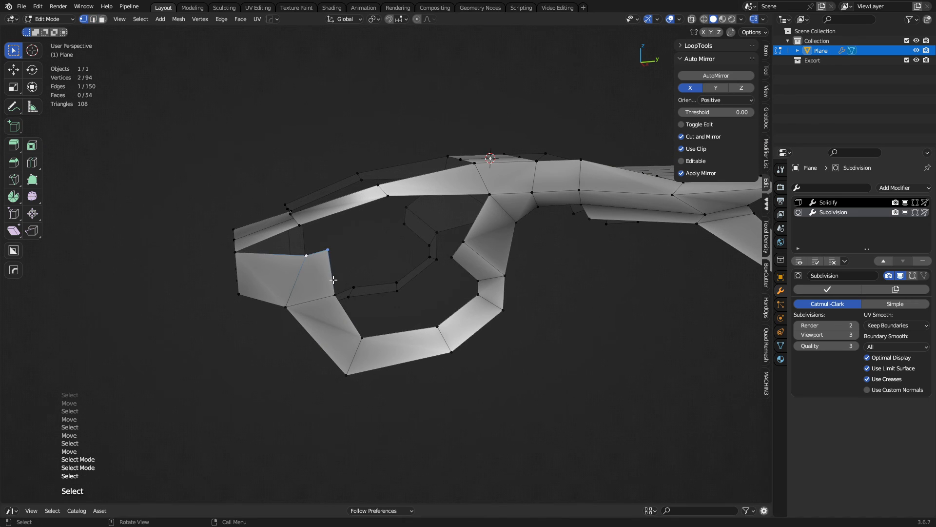
key(shift+1)
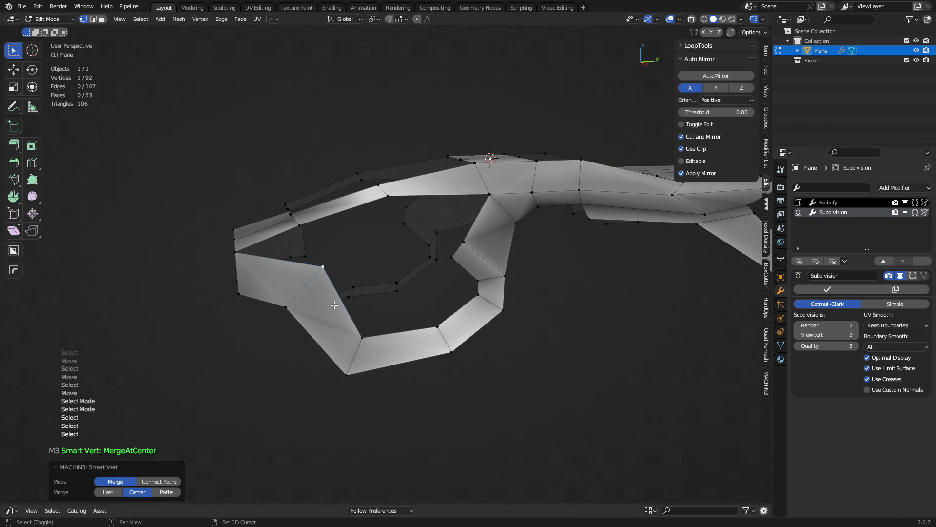
Select the front loop's strip of faces, preview the smoothed shape in Object Mode and return to Edit Mode
key(3)
alt+click(298, 284)
key(Tab)
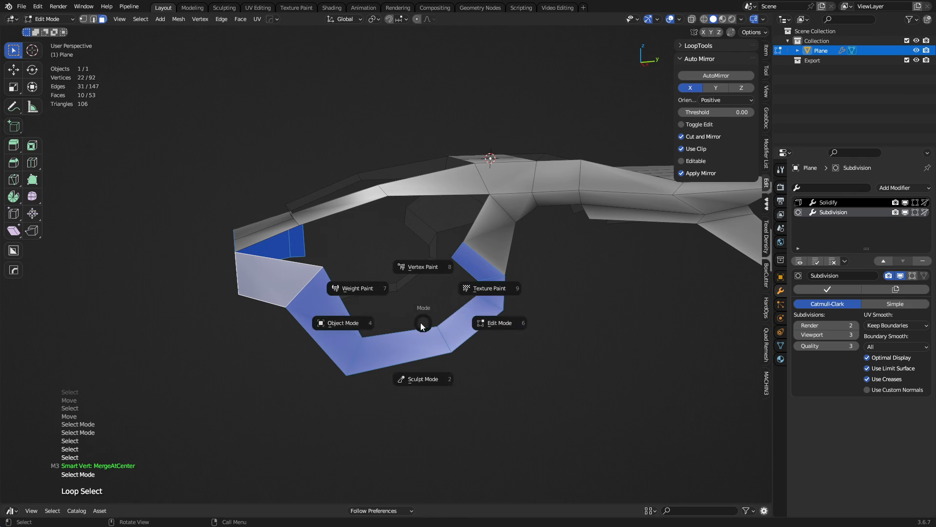
shift+middle_drag(456, 328, 380, 330)
key(Tab)
shift+middle_drag(467, 327, 379, 327)
Extrude the side arm's rear edge down and backward in the side view and scale the new edge down
key(2)
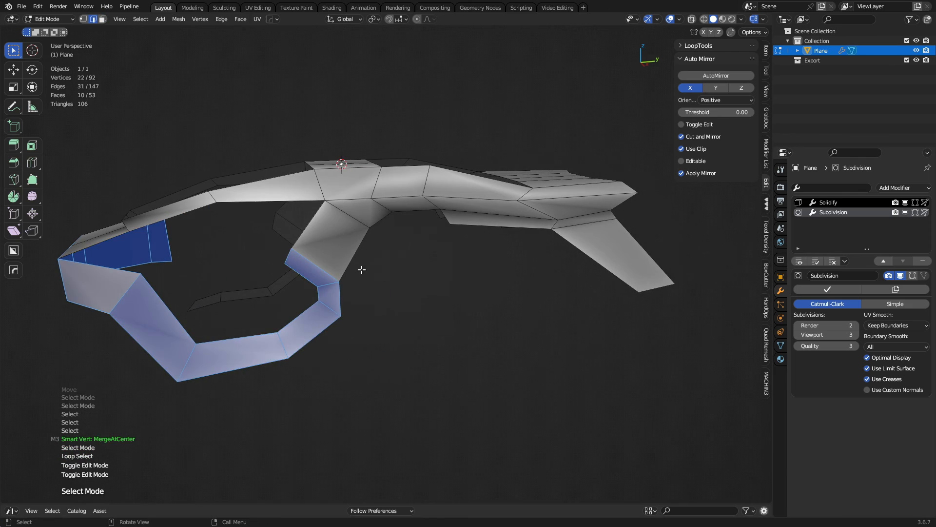
click(360, 265)
middle_drag(368, 281, 394, 296)
shift+middle_drag(393, 293, 350, 288)
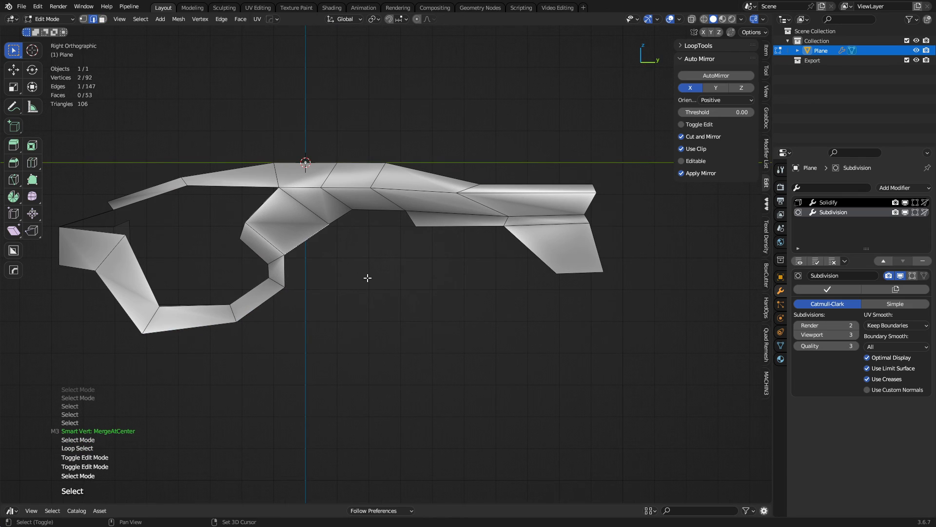
ctrl+right_click(364, 278)
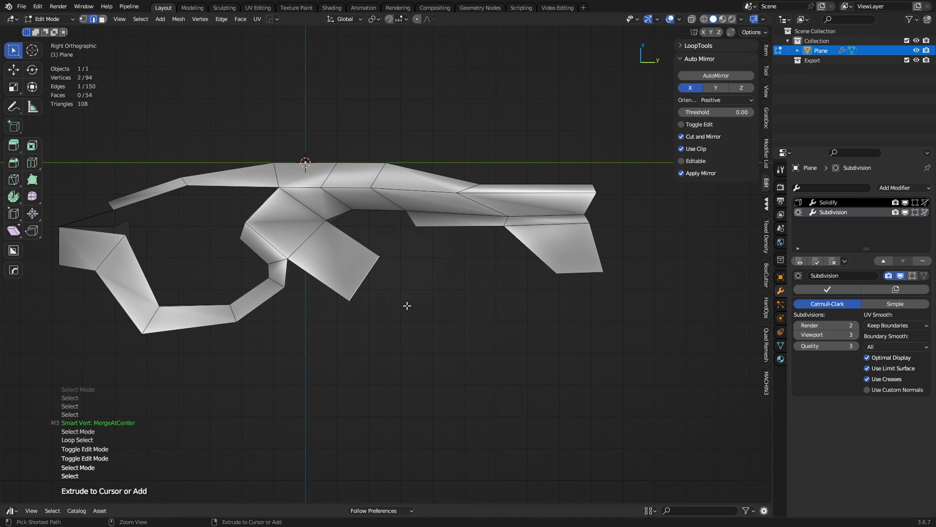
key(s)
click(423, 308)
Extrude three more segments from the new strip's end toward the rear below the fin
ctrl+right_click(443, 299)
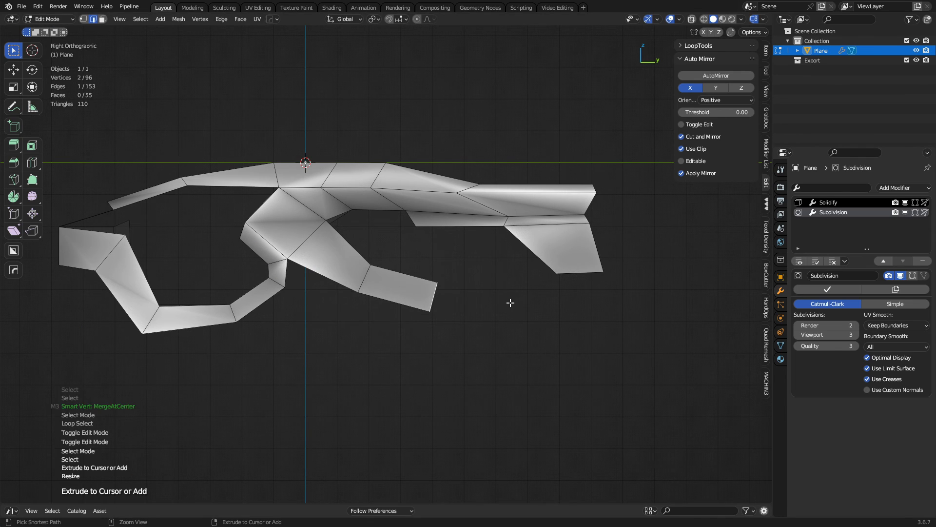
ctrl+right_click(519, 303)
ctrl+right_click(569, 300)
Move the strip's final edge -3.3 m along X across the centre and symmetrize the mesh across X
middle_drag(576, 307, 432, 347)
key(g)
key(x)
click(581, 358)
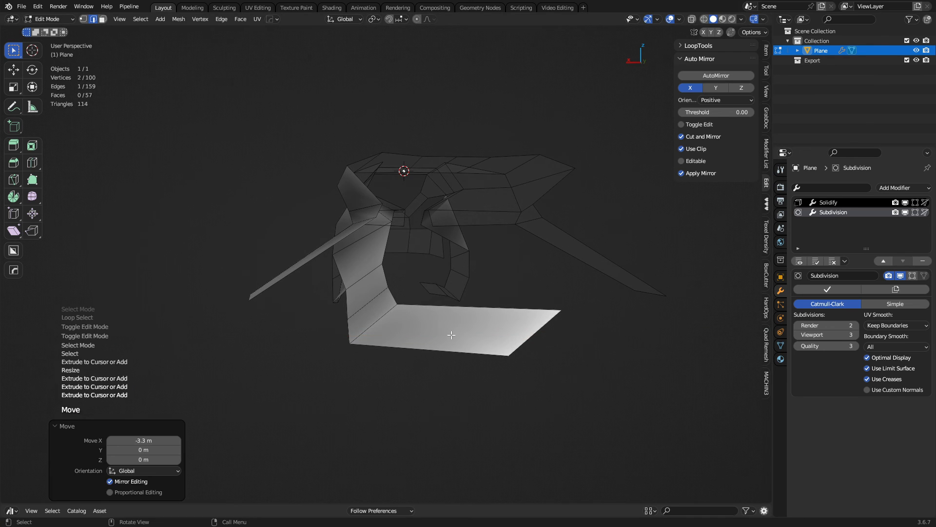
key(a)
key(alt+x)
Select the middle face of the lower rear strip and move it outward about 1.69 m along X
key(3)
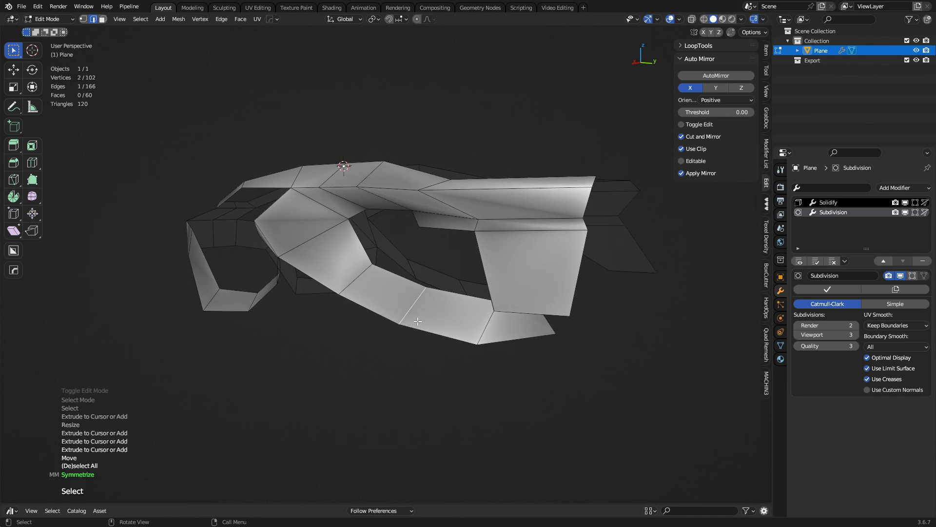
middle_drag(426, 310, 405, 310)
click(404, 310)
key(g)
key(x)
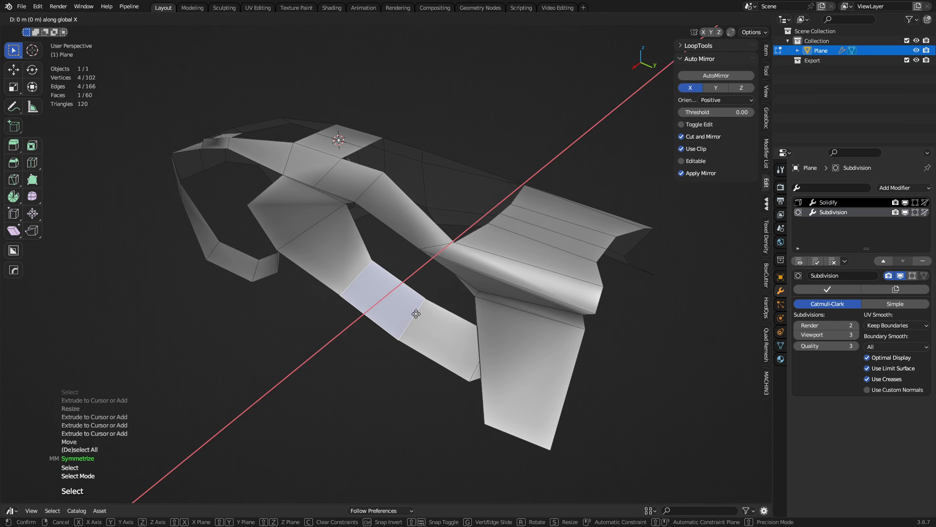
click(375, 337)
Examine the deselected smoothed shape from the side in Object Mode, and return to Edit Mode
middle_drag(326, 356, 458, 305)
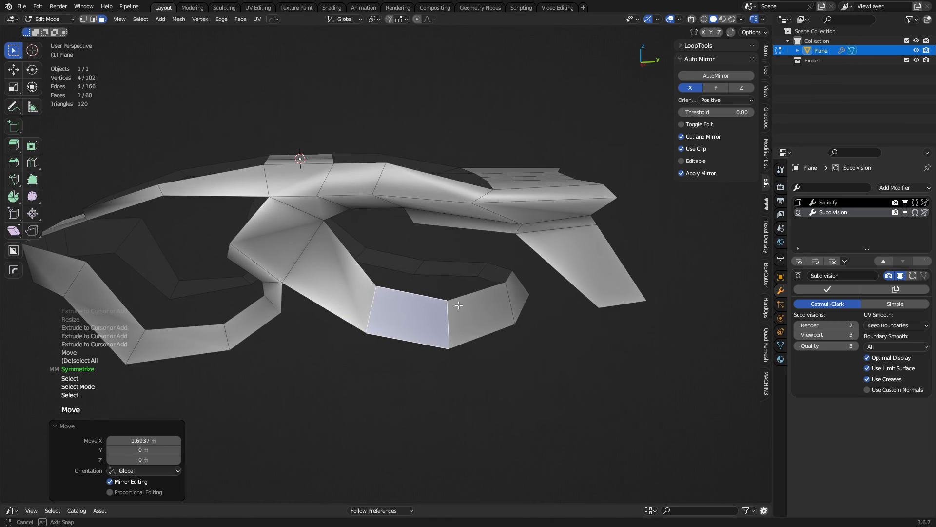
key(Tab)
click(379, 314)
key(alt+a)
alt+middle_drag(375, 324, 393, 313)
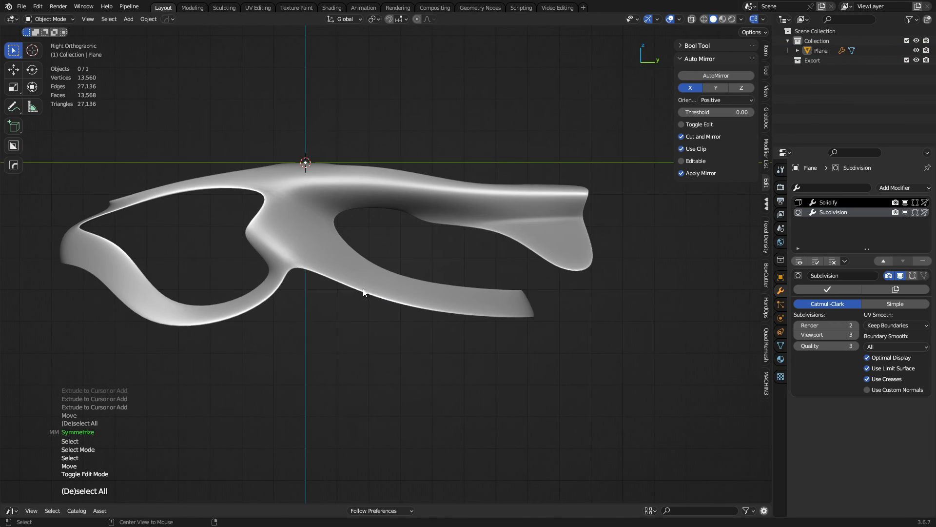
shift+middle_drag(442, 284, 401, 297)
key(Tab)
click(380, 296)
middle_drag(459, 268, 337, 334)
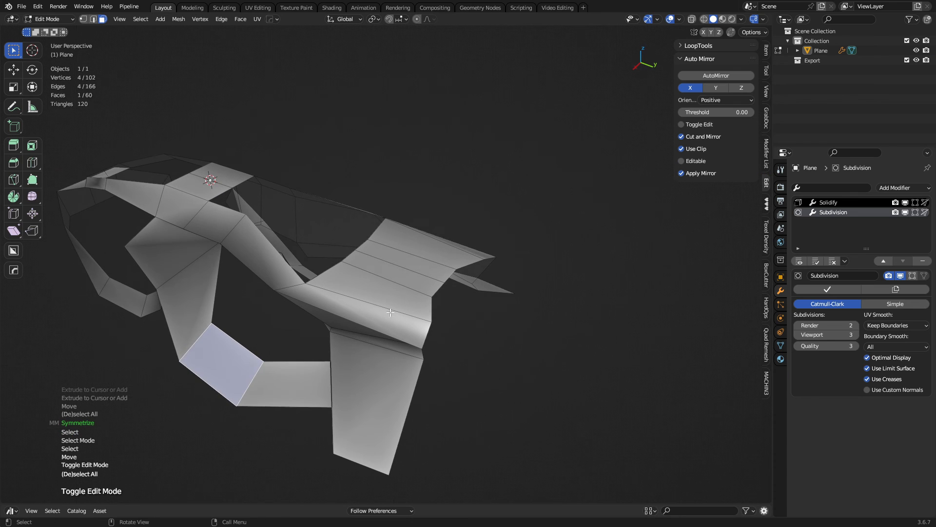
Move the rear upper edge of one side up and rearward into a tall tail fin, and symmetrize the mesh across X
key(2)
click(412, 268)
alt+middle_drag(403, 330, 635, 302)
key(g)
click(487, 228)
key(a)
key(alt+x)
Examine the tall fin's smoothed shape in Object Mode from the side and rear, and return to Edit Mode
key(Tab)
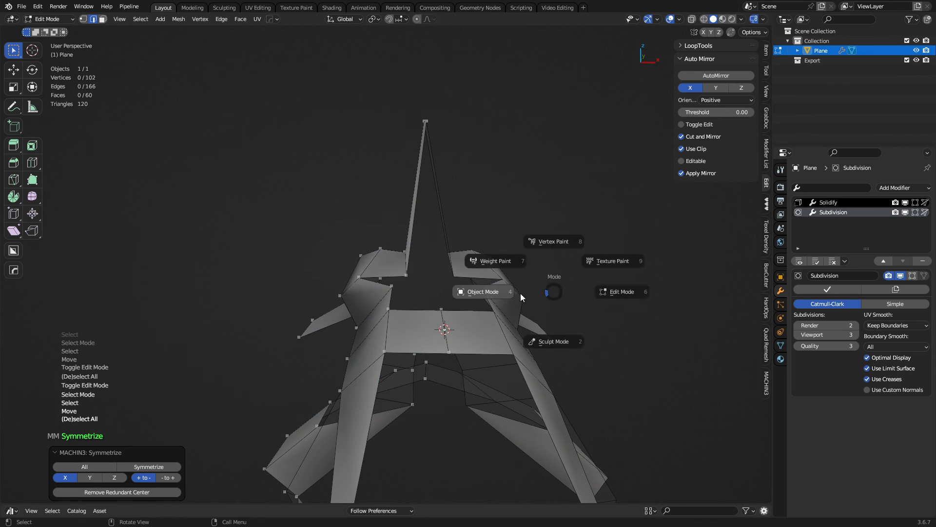
middle_drag(526, 298, 419, 299)
key(Tab)
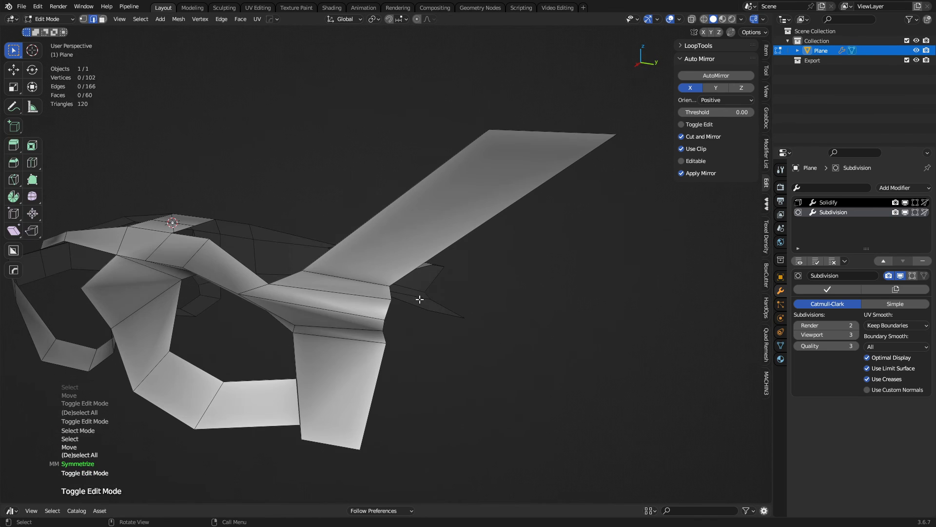
key(Tab)
middle_drag(353, 291, 394, 254)
key(Tab)
scroll(381, 238, up, 2)
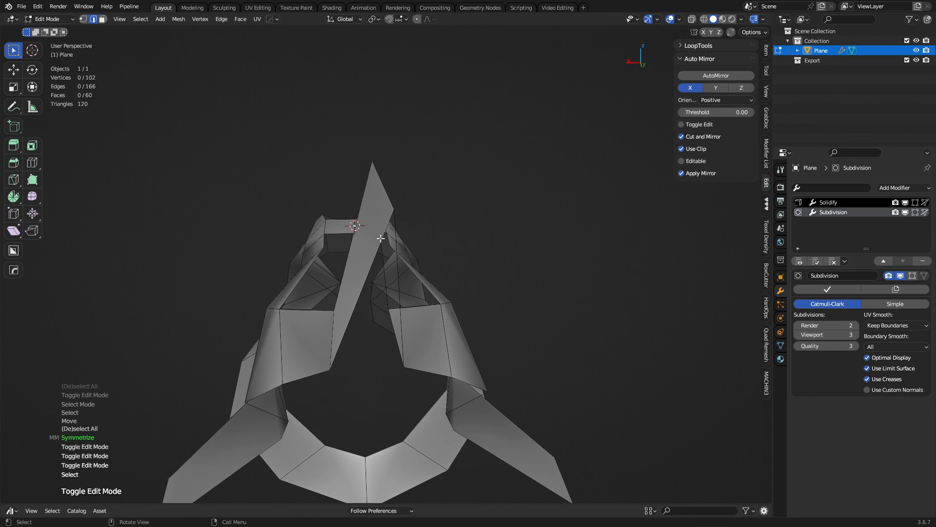
Add one loop cut near the tip of one tall fin, slid to a factor of -0.844
key(ctrl+r)
click(372, 244)
click(401, 183)
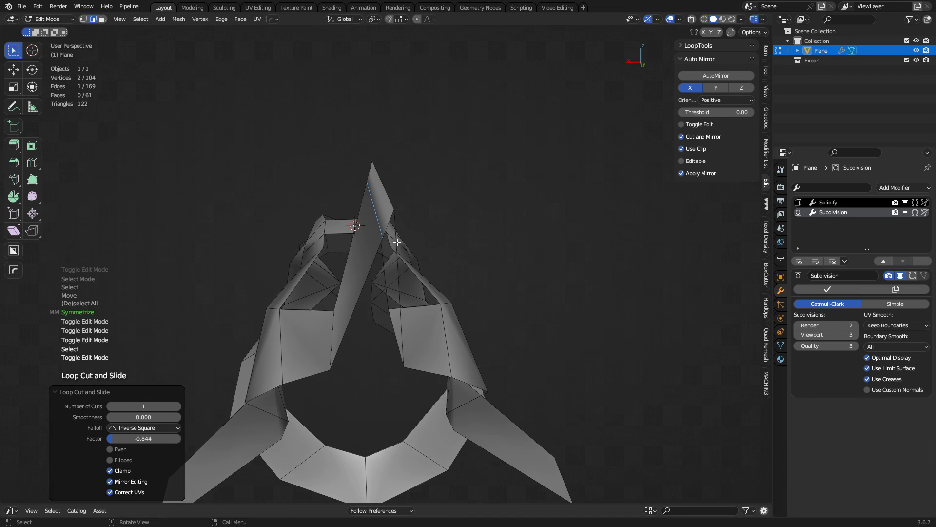
middle_drag(398, 243, 389, 231)
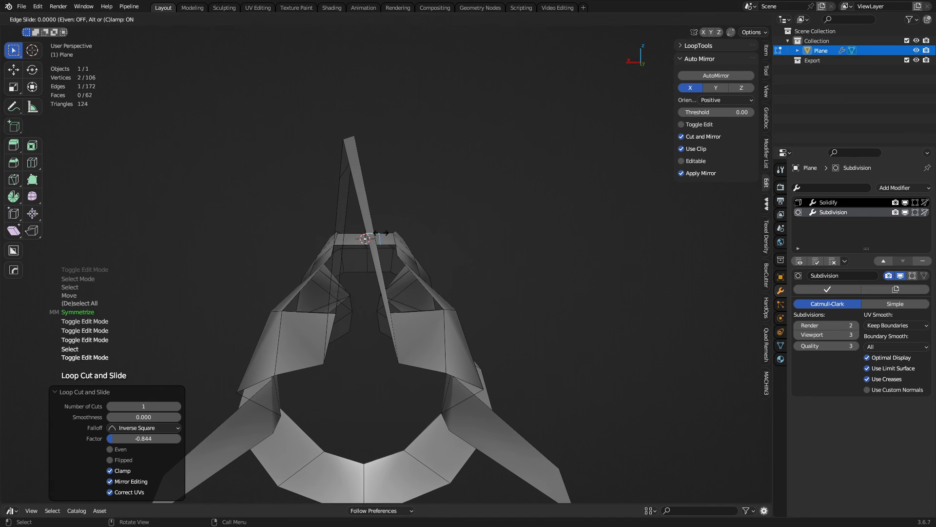
key(ctrl+z)
click(365, 239)
key(ctrl+z)
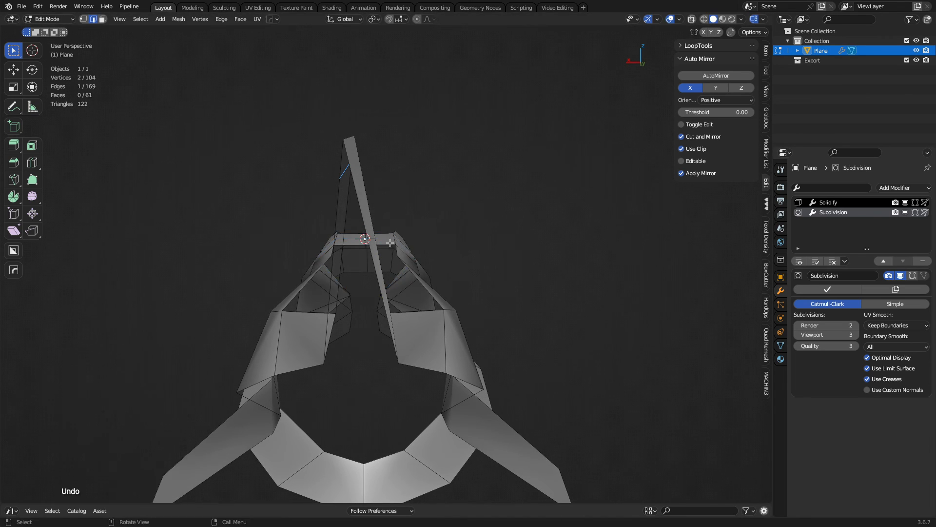
Add a matching loop cut near the tip of the opposite tall fin, slid to a factor of -0.839
middle_drag(388, 243, 324, 224)
click(326, 235)
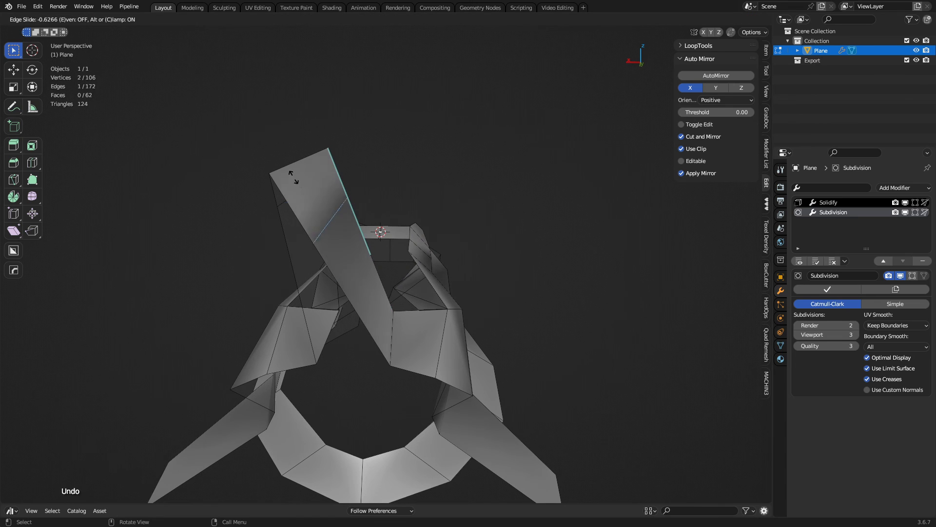
click(281, 157)
Spread the new loop edges of the two fins apart, moving the second one about -0.55 m in X
middle_drag(335, 265, 354, 252)
key(g)
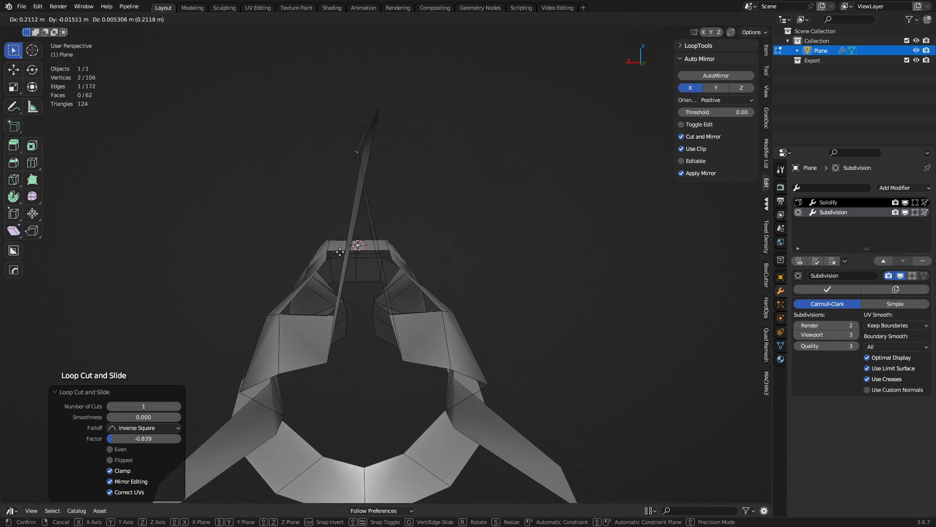
click(318, 247)
click(368, 149)
key(g)
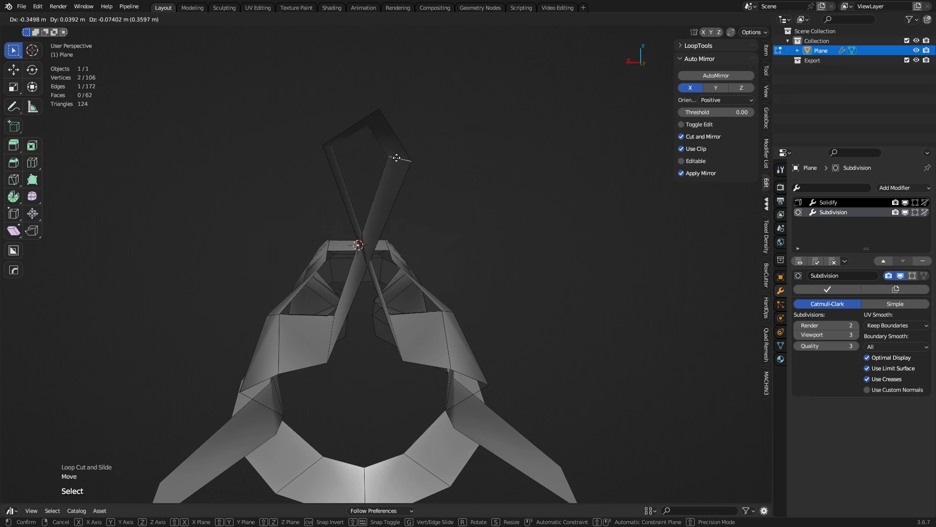
click(412, 145)
Check the smoothed tip and move the two fins' upper loop edges back toward each other
scroll(396, 218, down, 1)
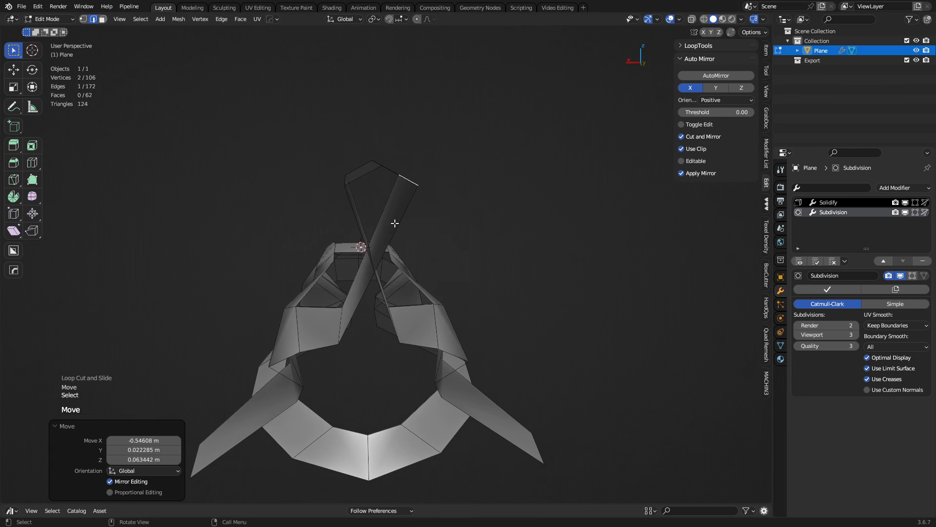
middle_drag(395, 222, 380, 155)
key(ctrl+Tab)
click(353, 244)
key(ctrl+Tab)
click(378, 176)
key(2)
key(g)
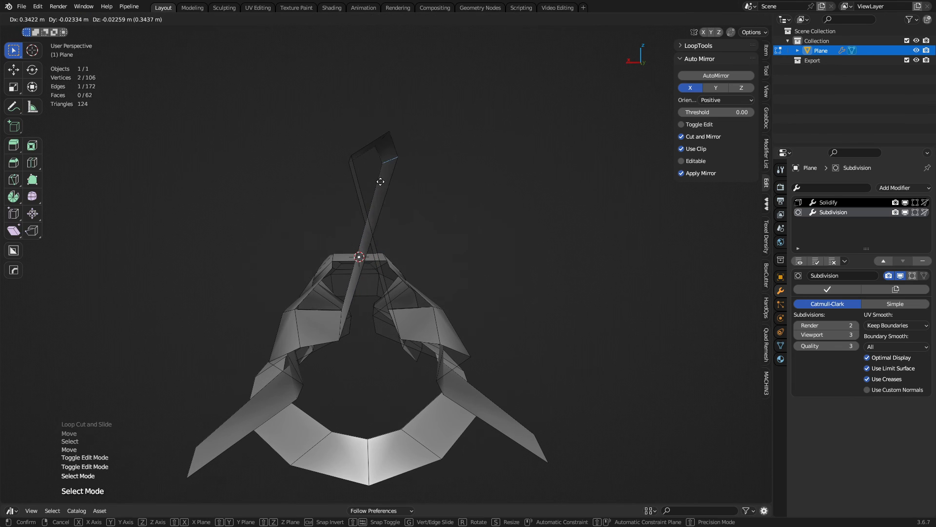
click(354, 160)
click(351, 161)
middle_drag(376, 188, 388, 198)
key(g)
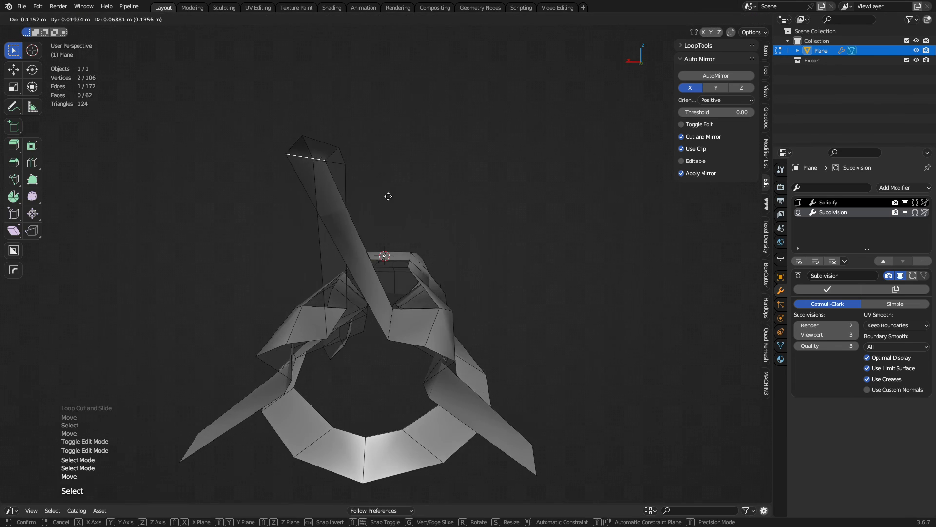
click(399, 200)
Dissolve the apex edge where the two fins meet, leaving a flat top, and check the smoothed result
click(336, 153)
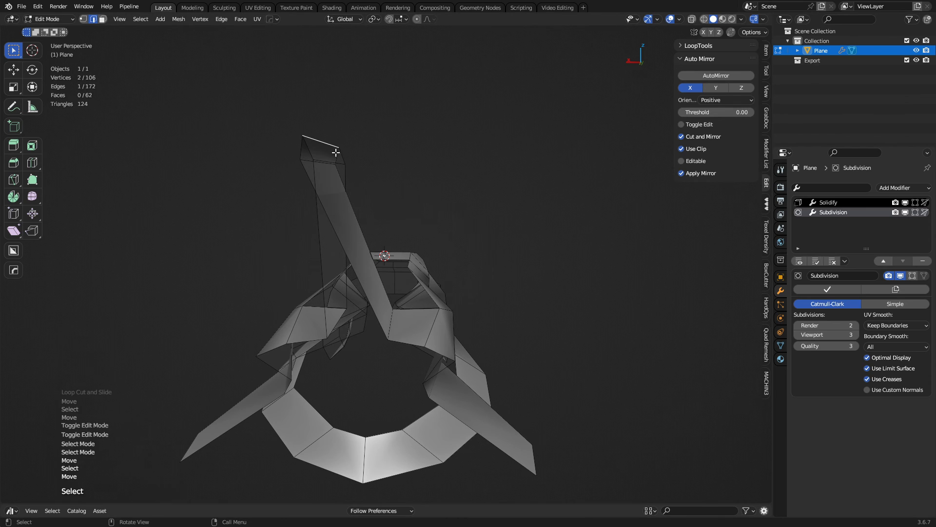
key(ctrl+x)
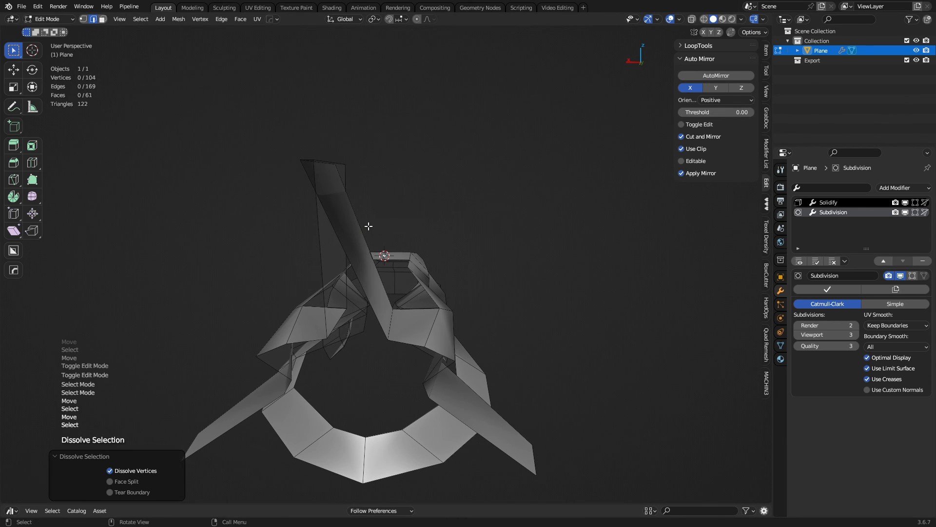
middle_drag(368, 227, 411, 278)
key(Tab)
click(367, 220)
key(Tab)
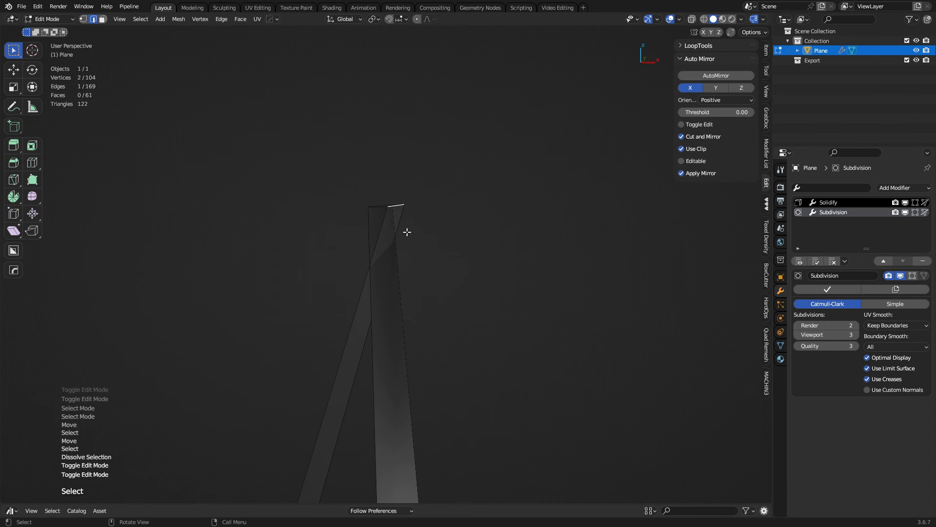
Add one loop cut across the middle of each tall fin, the first at a factor of -0.484
middle_drag(407, 233, 444, 276)
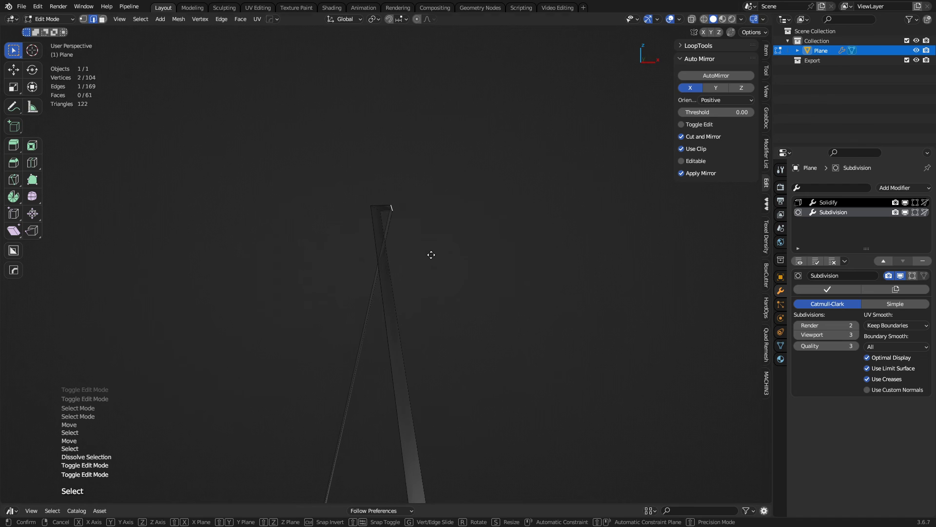
key(z)
key(Escape)
click(394, 302)
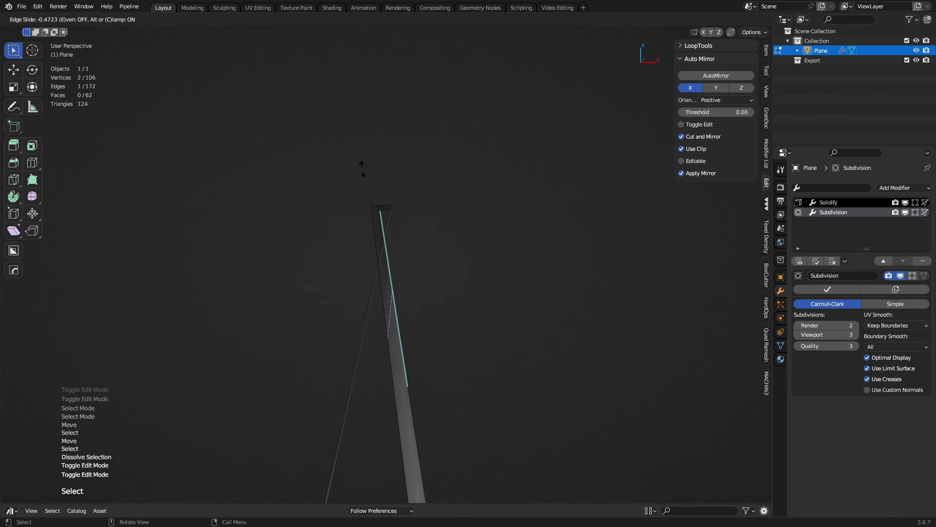
click(389, 320)
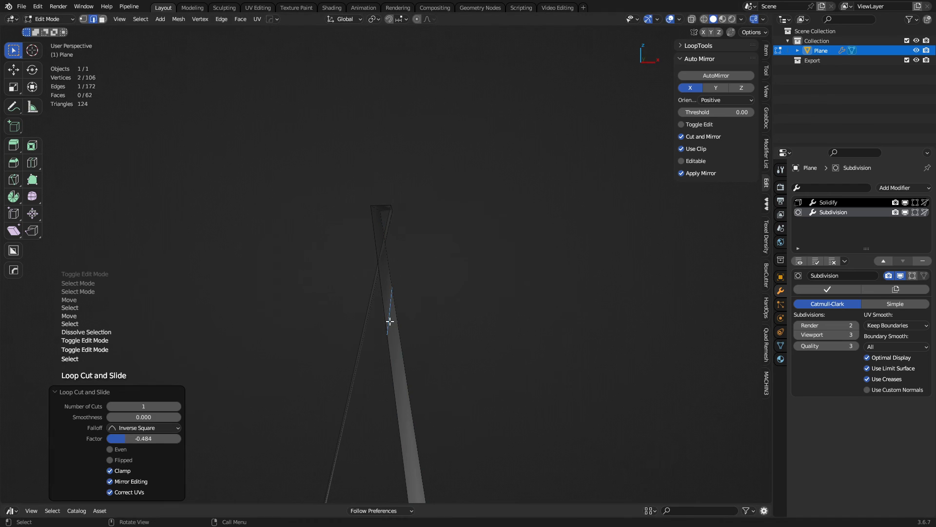
click(392, 216)
key(Tab)
key(Tab)
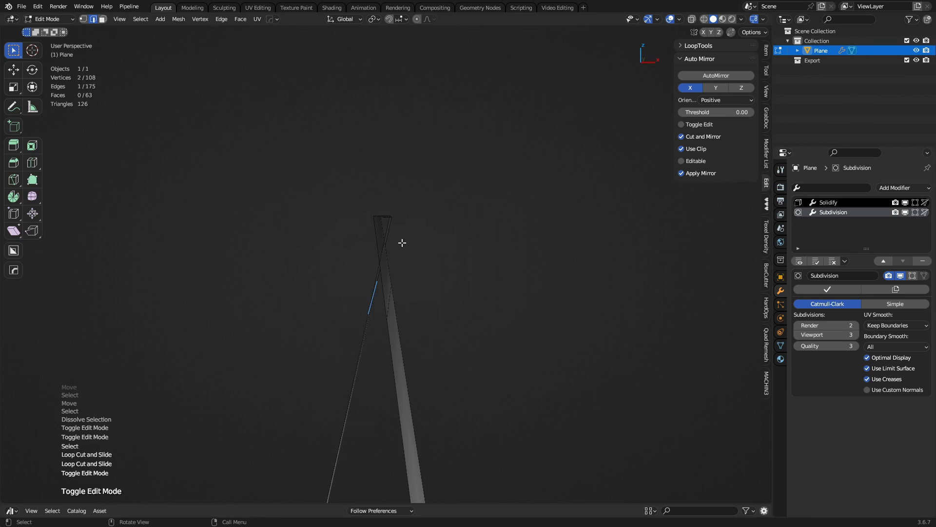
Move the fins' two top edges in opposite directions along X to uncross the strips, the second by about 0.15 m
middle_drag(402, 242, 368, 270)
click(391, 228)
key(g)
key(x)
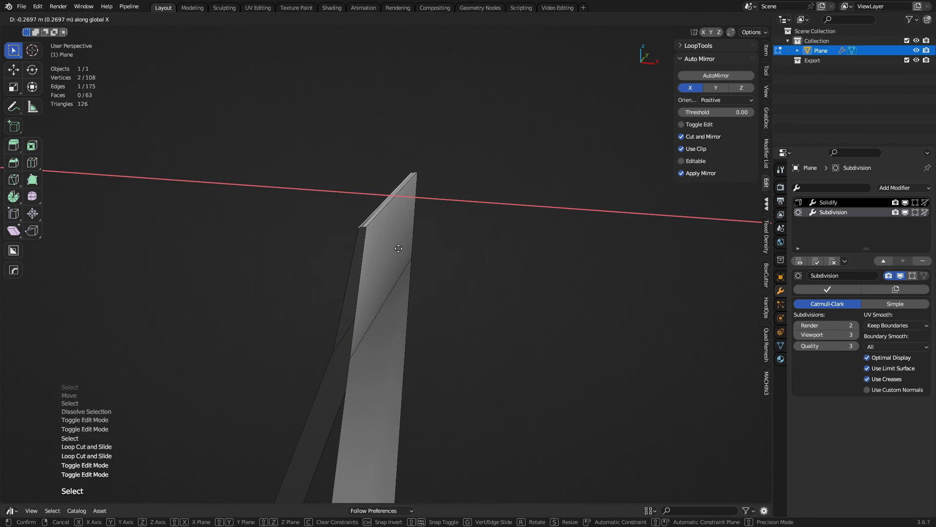
click(385, 239)
click(376, 225)
key(g)
key(x)
click(412, 258)
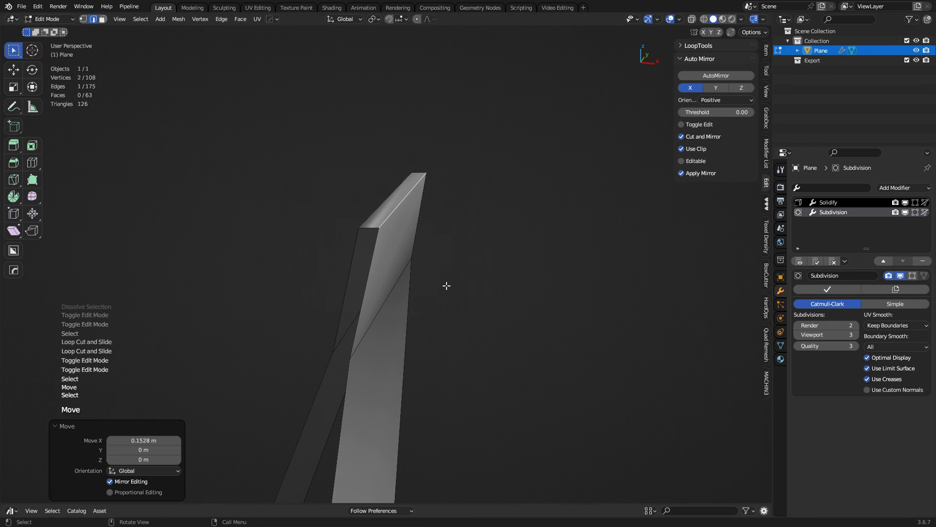
Symmetrize the entire mesh across X from the positive to the negative side
key(a)
scroll(452, 284, down, 5)
mouse_move(451, 285)
middle_down()
mouse_move(352, 293)
mouse_move(461, 288)
middle_up()
scroll(439, 292, down, 2)
key(alt+x)
Dissolve the centre edge running across the top face between the fins
middle_drag(527, 303, 384, 223)
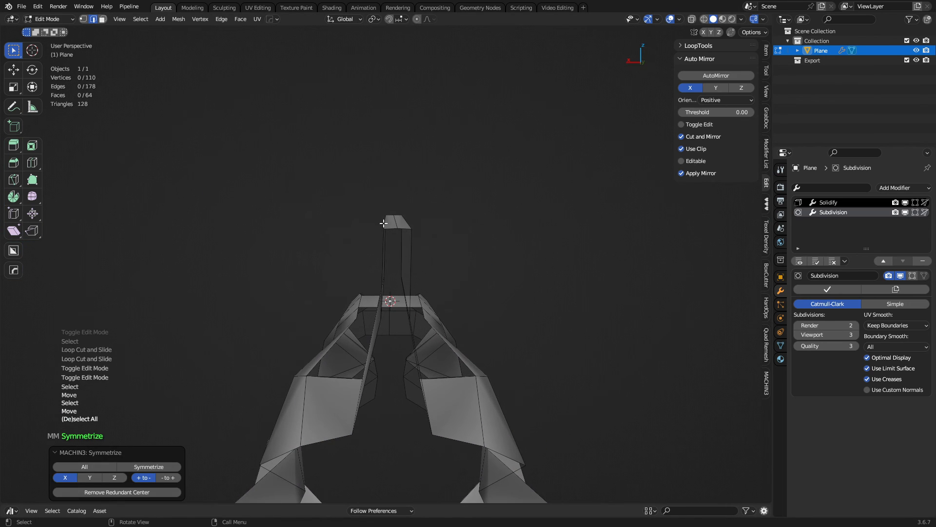
click(384, 223)
key(g)
key(x)
key(Escape)
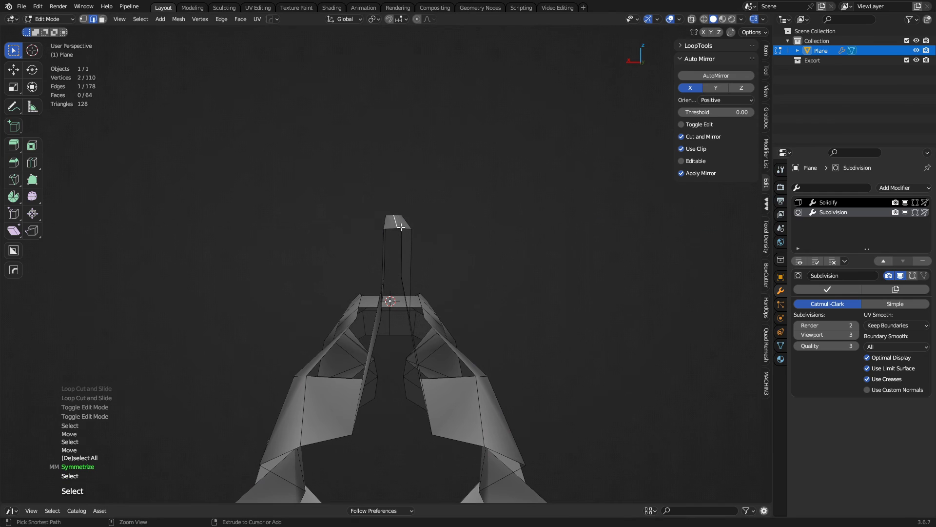
key(ctrl+x)
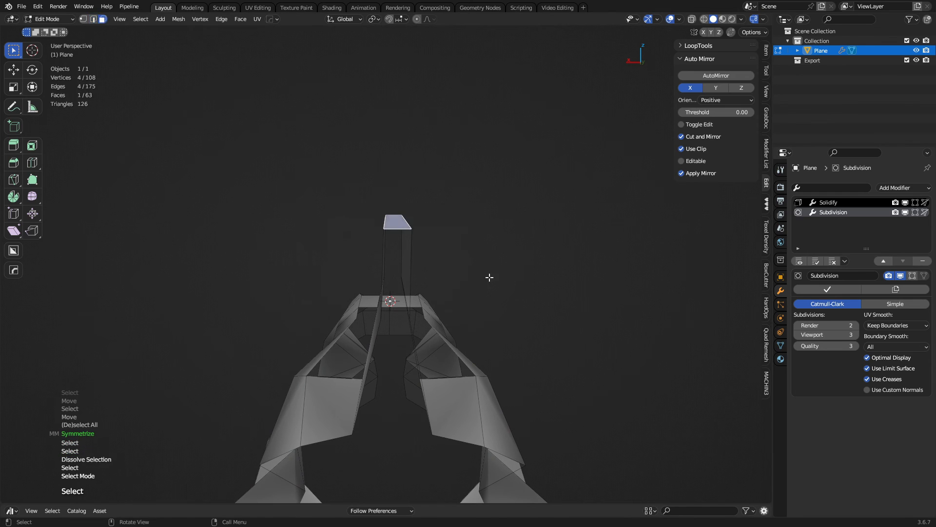
Scale the top face between the fins by about -0.57 along X and inspect the smoothed shape
key(s)
key(x)
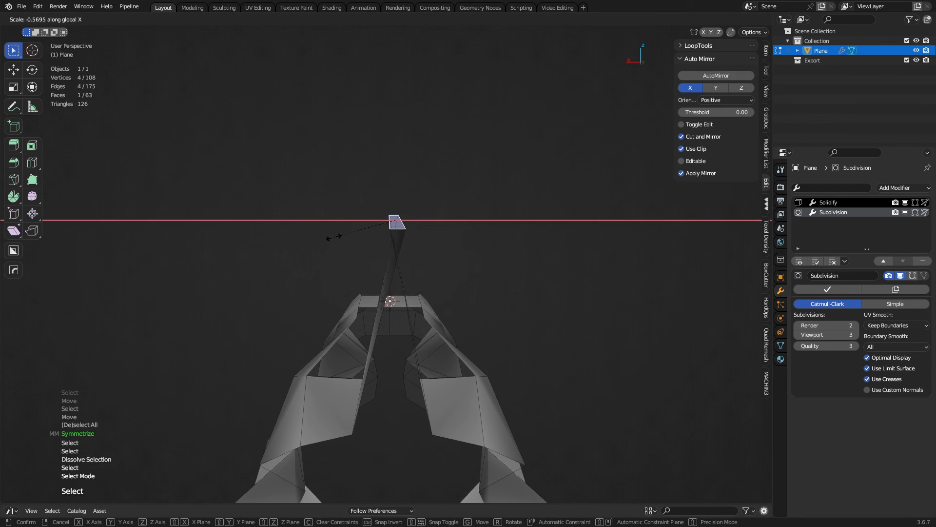
click(333, 237)
key(Tab)
middle_drag(367, 301, 422, 276)
key(ctrl+Tab)
click(391, 287)
Dissolve the middle loop edges on both tall fins and return to Object Mode
key(2)
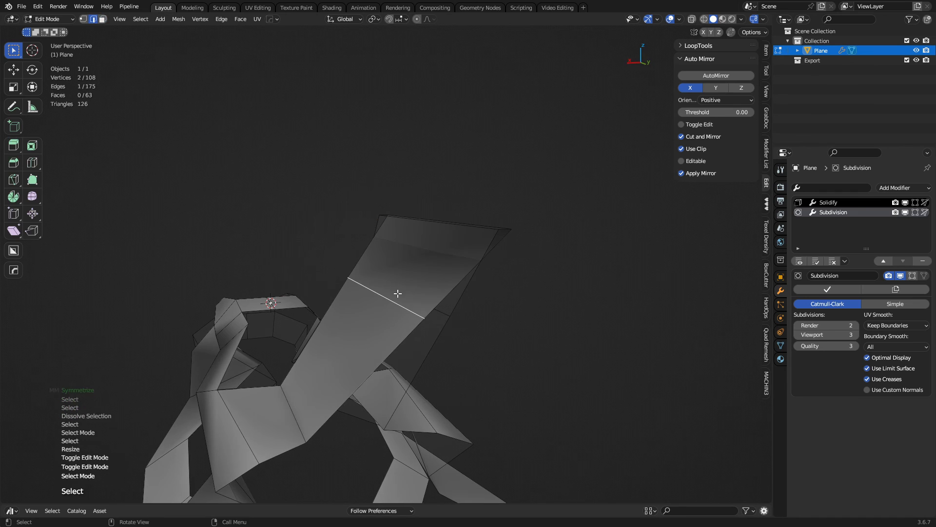
key(ctrl+x)
key(ctrl+Tab)
click(344, 315)
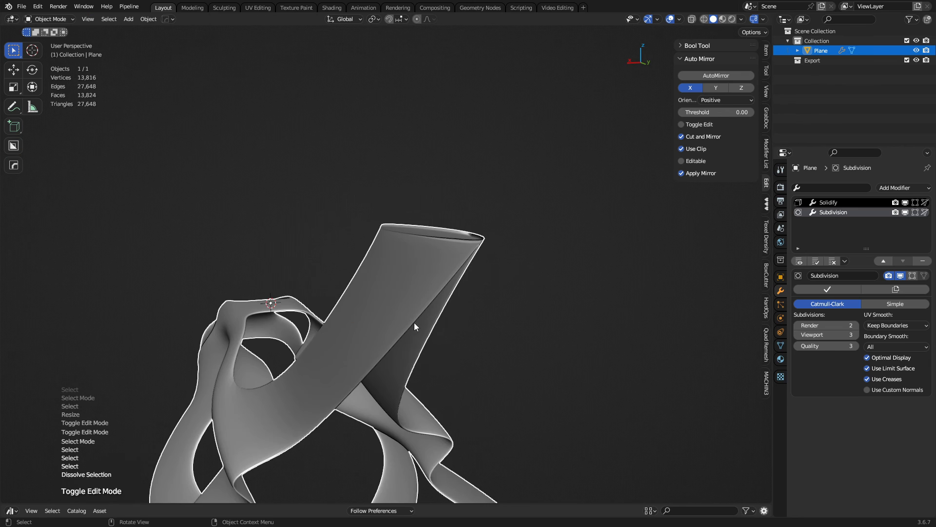
Inspect the fins from the rear and turn off the Solidify modifier's viewport display
middle_drag(414, 323, 391, 296)
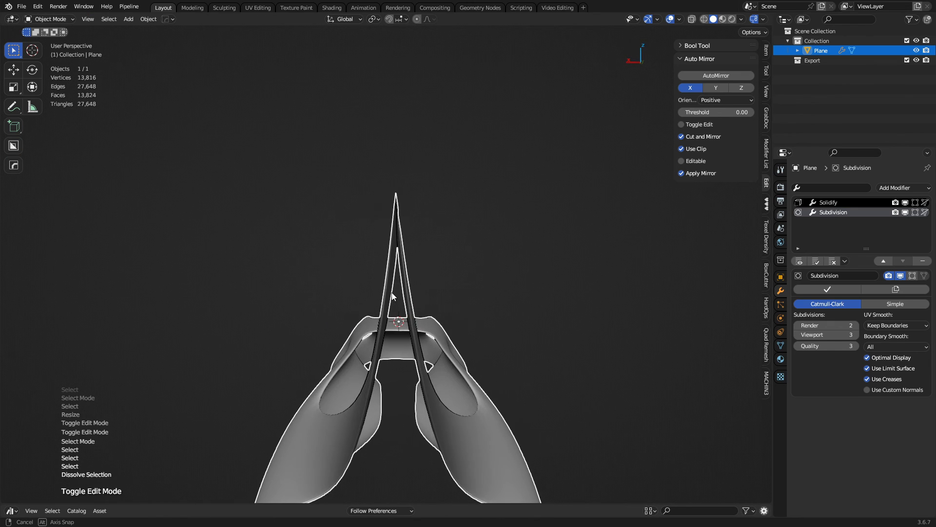
key(ctrl+Tab)
click(420, 298)
key(ctrl+Tab)
click(413, 292)
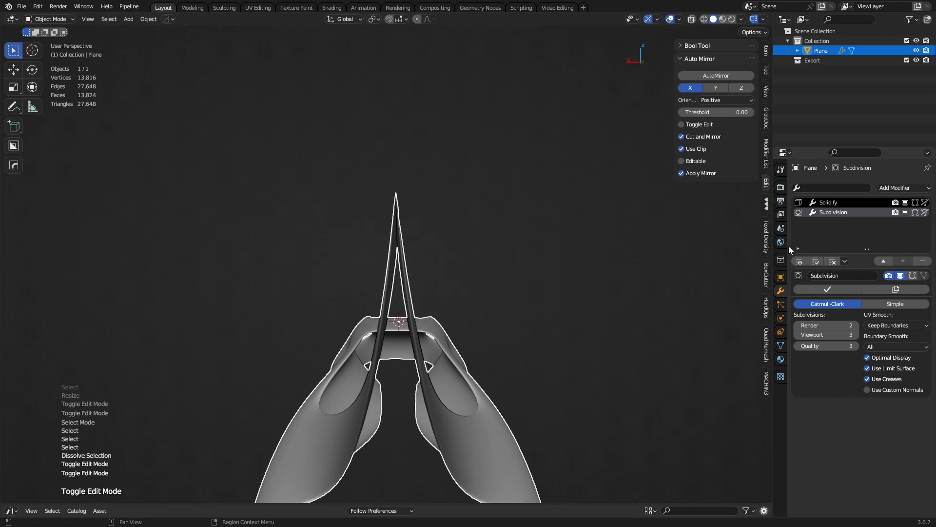
click(907, 202)
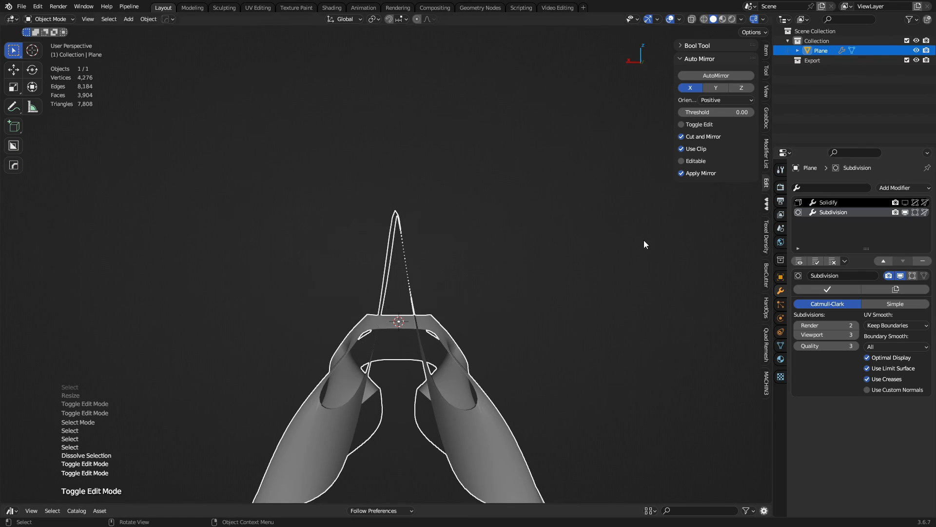
Select the top face joining the two fins in face mode and scale it along X
middle_drag(644, 240, 495, 283)
key(alt+a)
middle_drag(347, 272, 401, 287)
key(Tab)
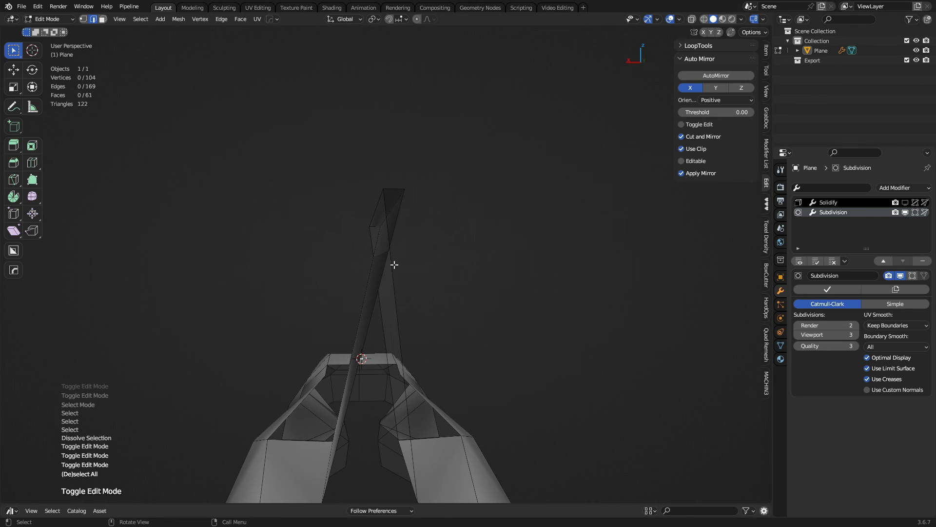
key(3)
click(383, 218)
click(392, 191)
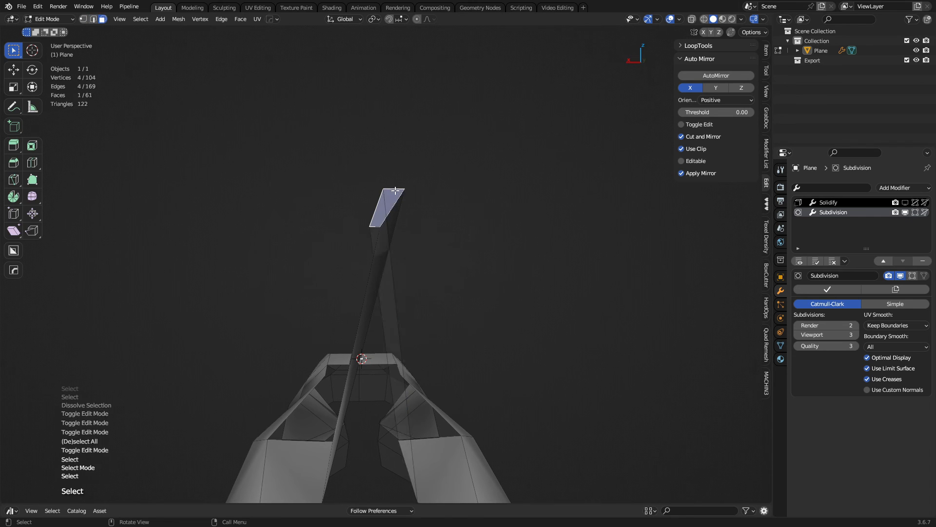
key(s)
key(x)
click(507, 254)
Scale the top face joining the two fins narrower along X and inspect the smoothed result
key(Tab)
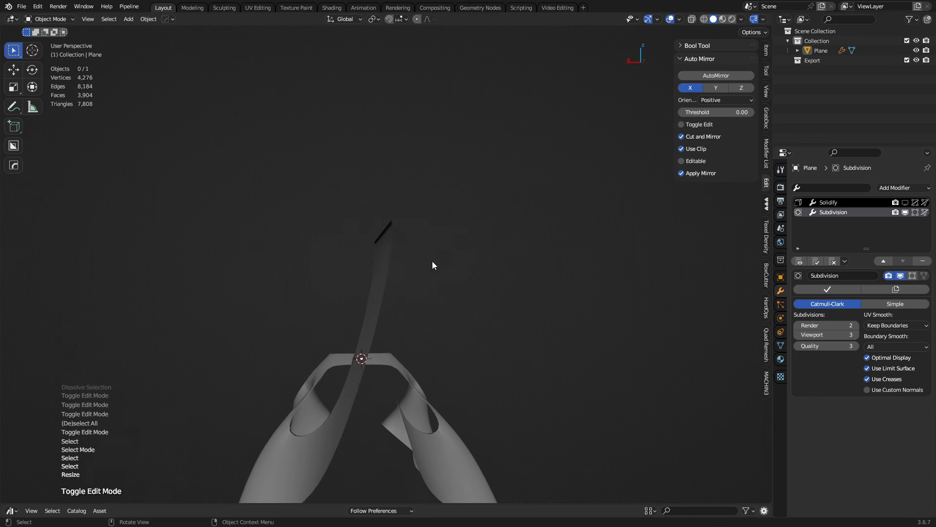
middle_drag(426, 261, 313, 266)
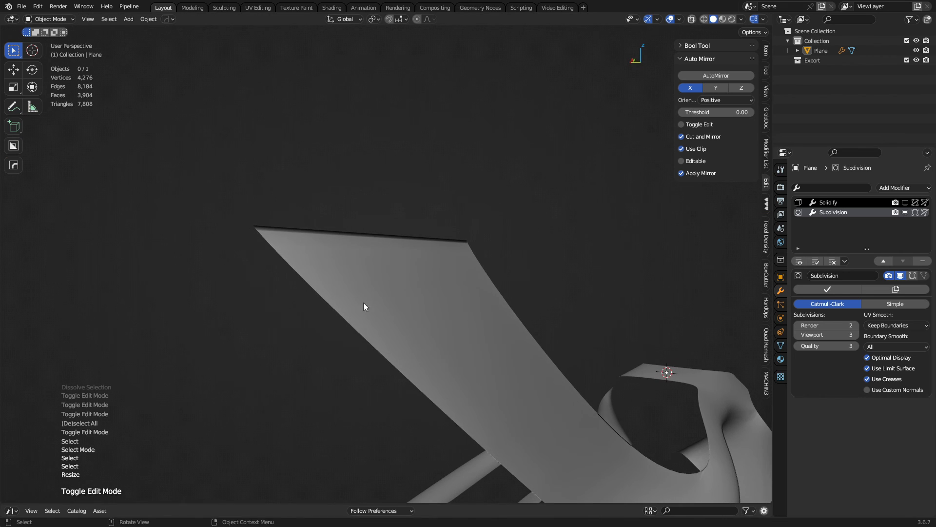
middle_drag(364, 303, 450, 298)
key(Tab)
key(s)
key(x)
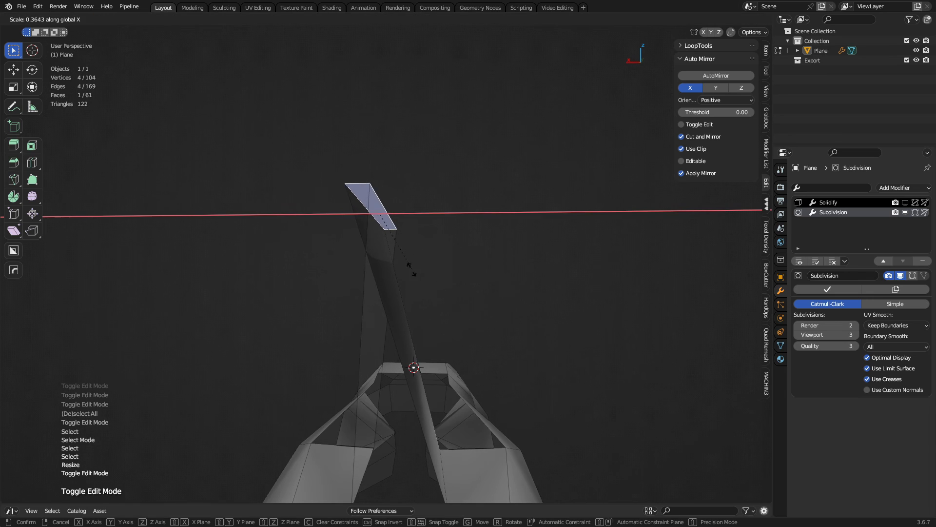
click(381, 255)
key(Tab)
middle_drag(381, 255, 341, 258)
middle_drag(385, 238, 384, 289)
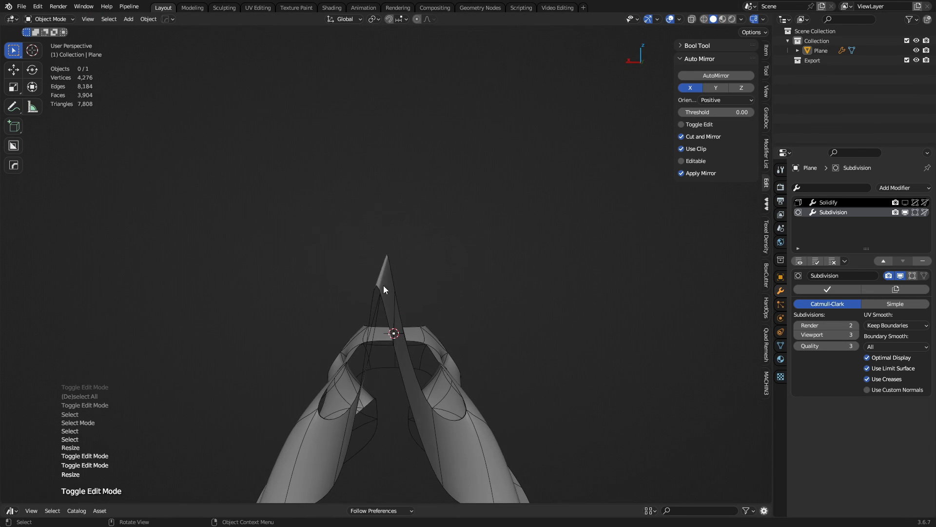
Turn the Solidify modifier's viewport display back on and scale the fins' top face again along X
click(907, 203)
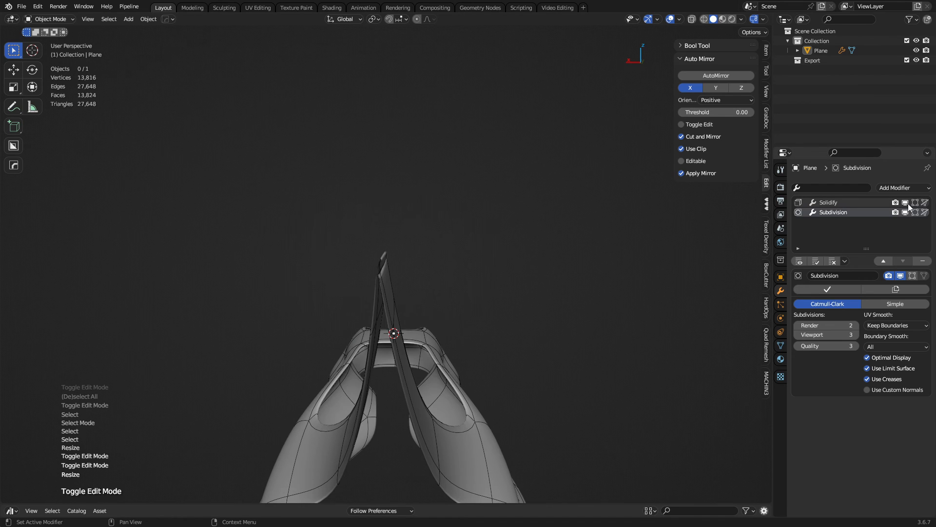
key(Tab)
middle_drag(399, 289, 424, 293)
key(2)
key(s)
key(x)
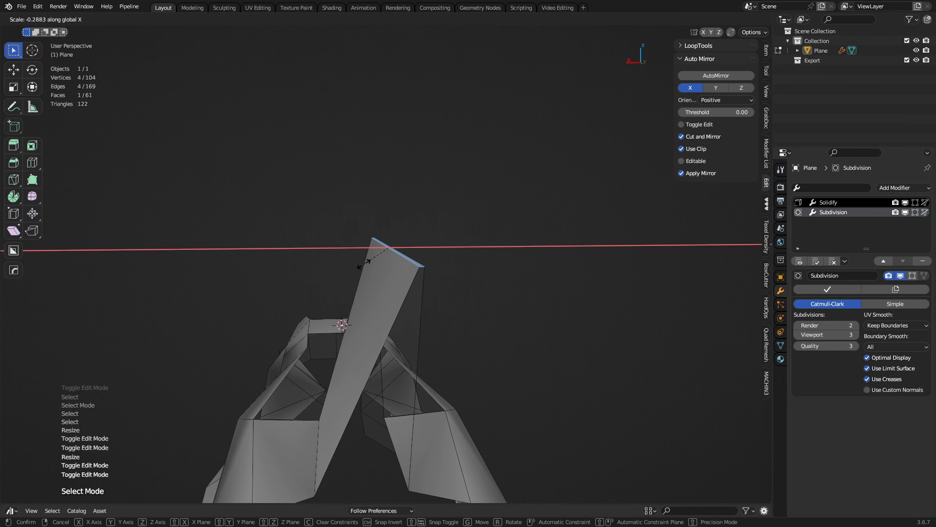
click(412, 298)
Symmetrize the whole mesh across X from the positive to the negative side
key(a)
key(alt+x)
middle_drag(412, 298, 361, 307)
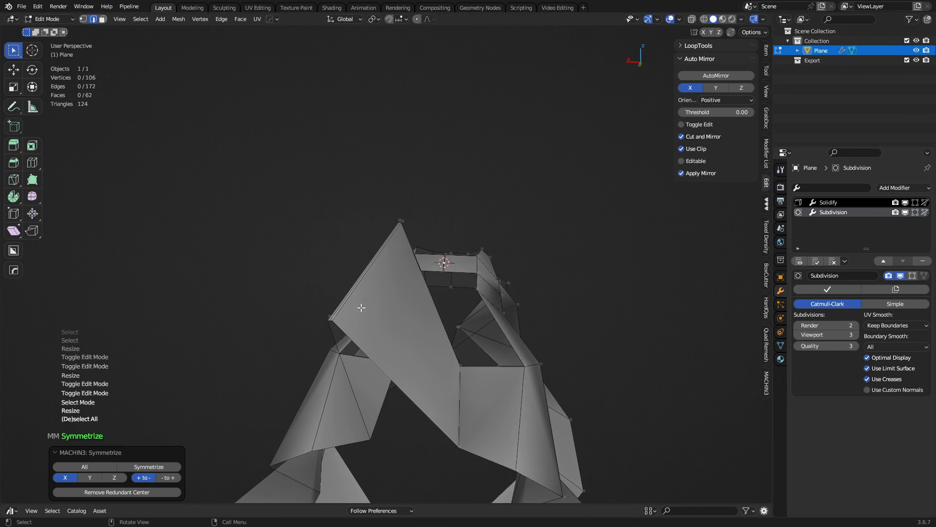
Dissolve the extra edges beside the centre ridge at the fin's tip and inspect the smoothed shape
alt+click(341, 303)
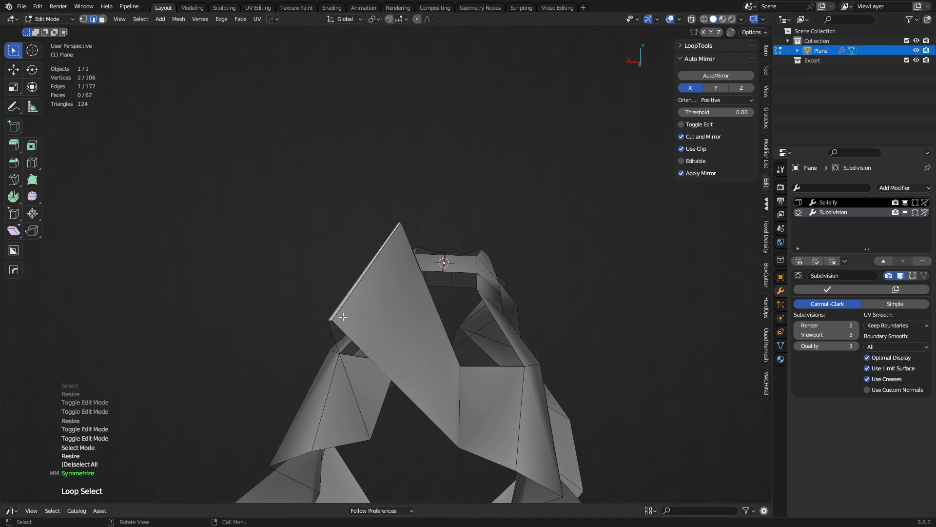
middle_drag(358, 315, 402, 317)
key(ctrl+x)
key(ctrl+Tab)
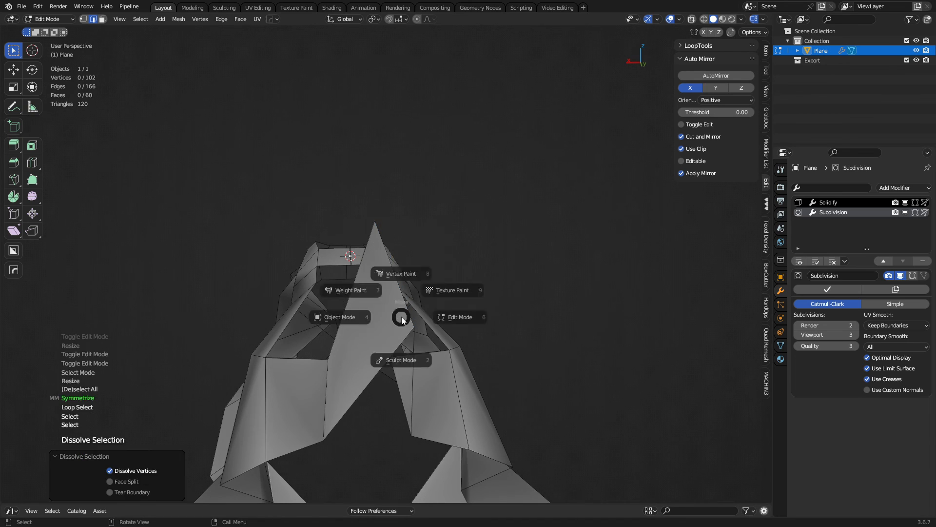
key(Tab)
scroll(341, 323, down, 2)
middle_drag(341, 324, 422, 328)
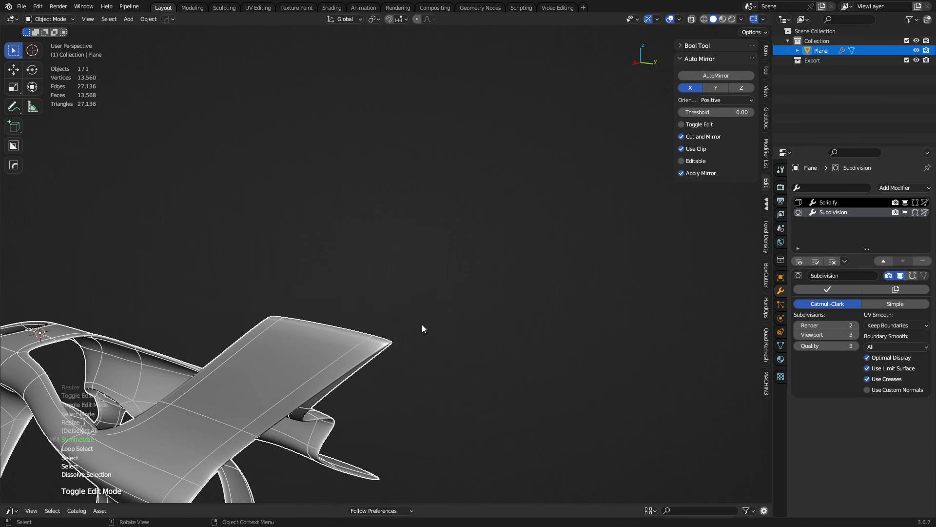
Try an edge crease of 1.00 on the fin's tip edge and undo it
key(ctrl+Tab)
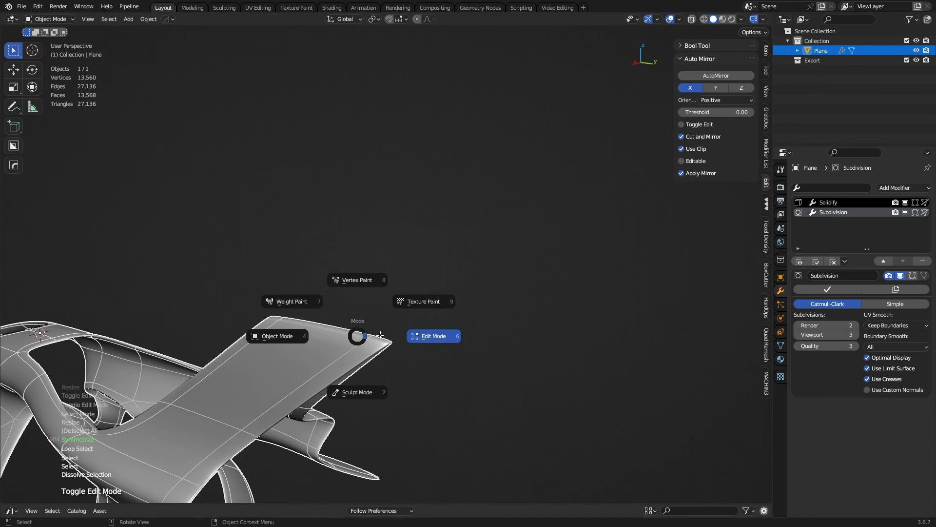
click(766, 51)
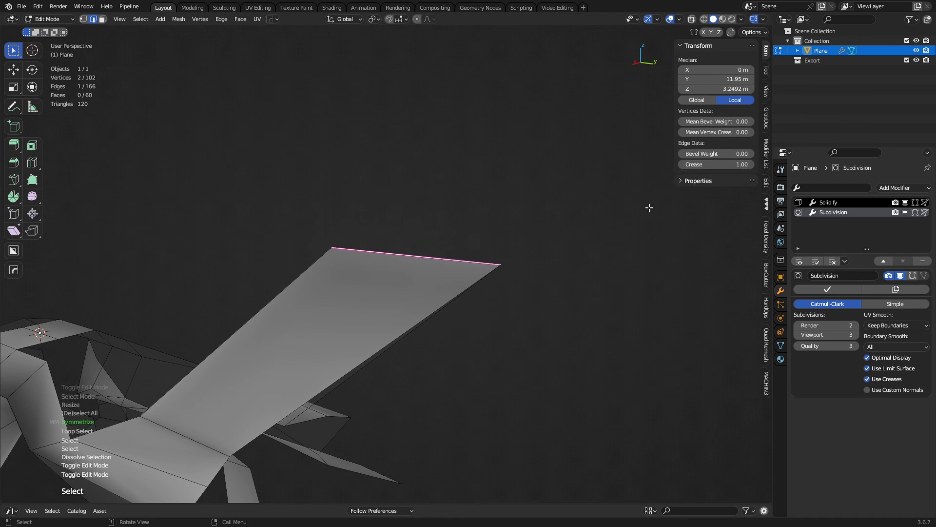
key(ctrl+Tab)
middle_drag(497, 266, 426, 284)
key(ctrl+z)
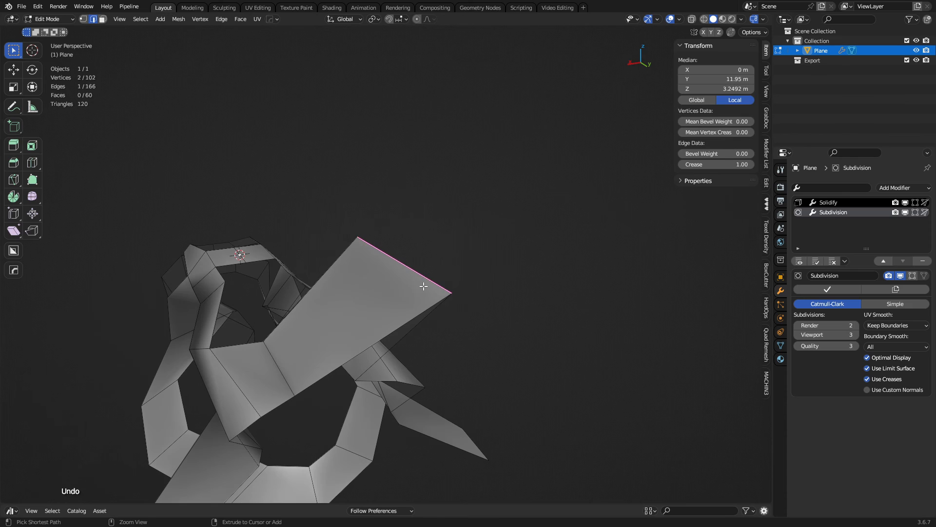
key(ctrl+z)
key(ctrl+Tab)
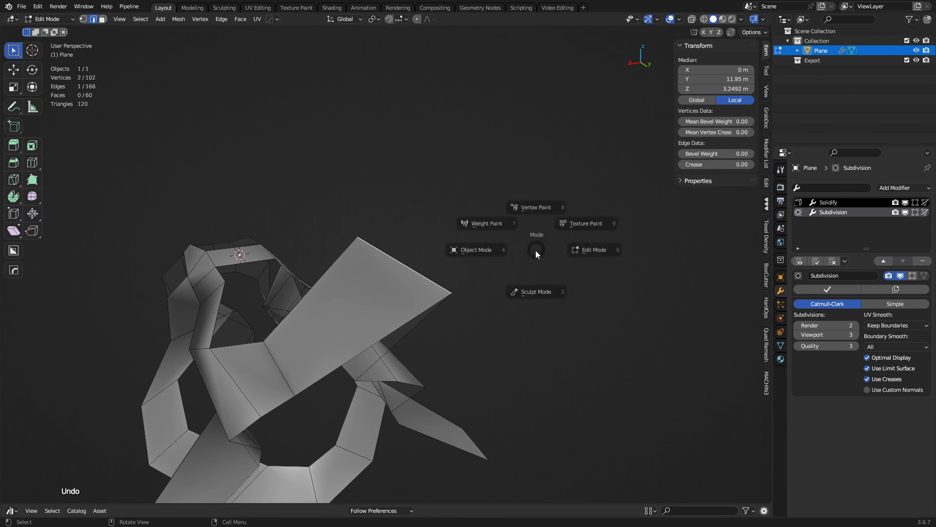
key(ctrl+Tab)
key(ctrl+Tab)
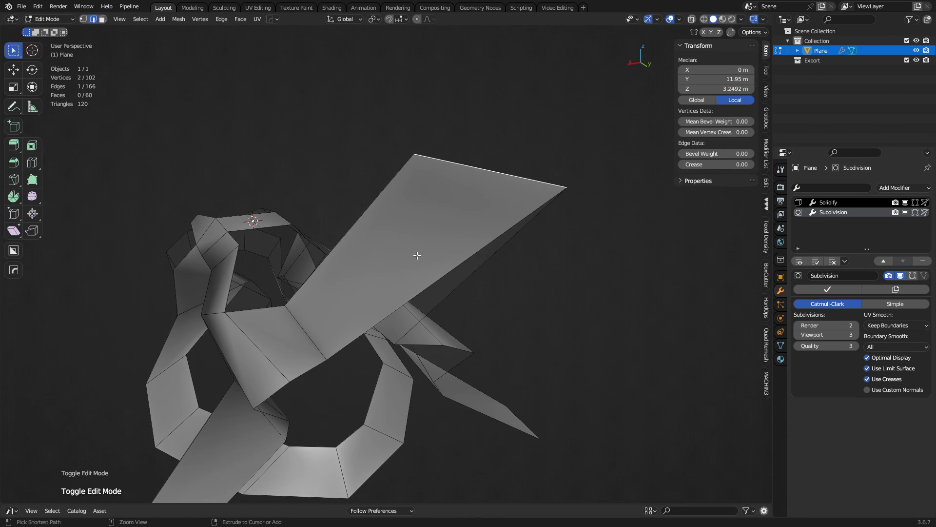
key(ctrl+r)
click(447, 240)
click(468, 248)
key(ctrl+z)
Add two evenly spaced loop cuts across one side of the tall fin and return to Object Mode
key(ctrl+r)
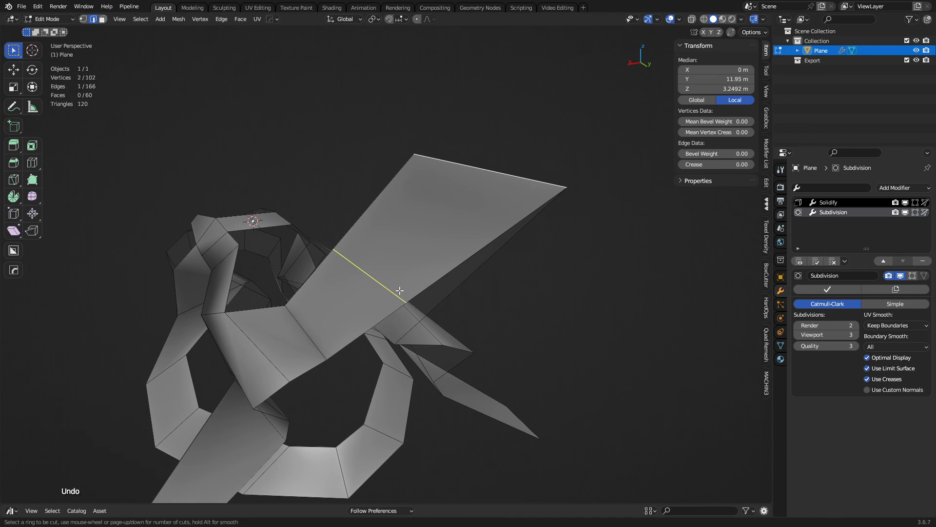
click(400, 291)
right_click(400, 291)
key(ctrl+Tab)
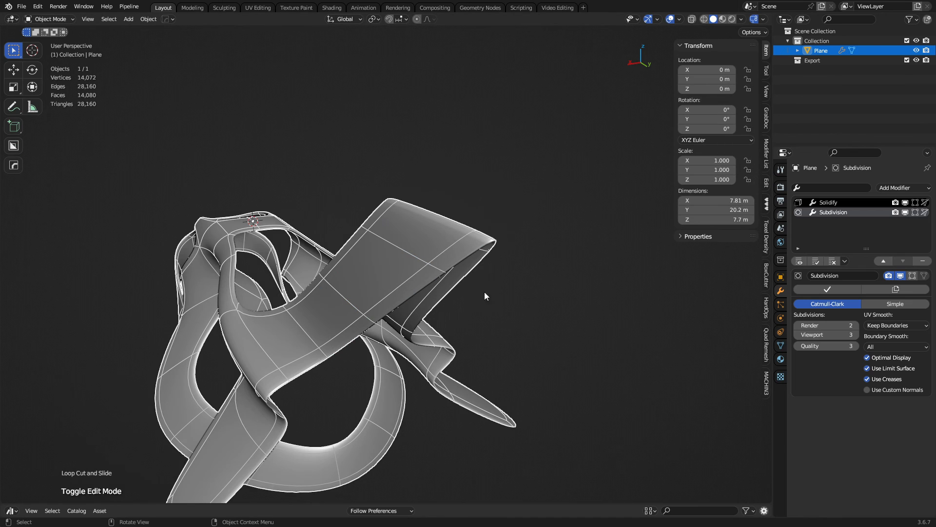
Symmetrize the whole mesh across X and show the tall fin from the right side for vertex editing
key(alt+a)
middle_drag(484, 296, 386, 306)
key(Tab)
key(a)
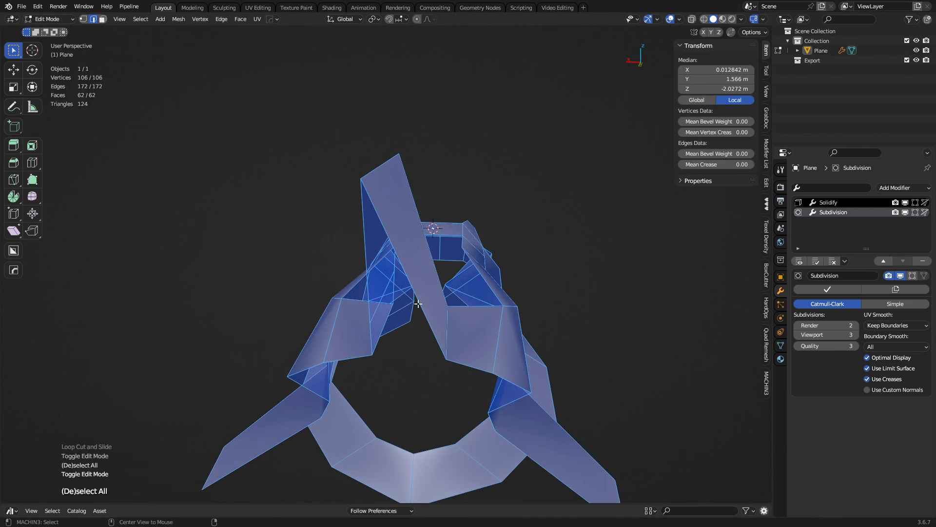
key(alt+x)
key(ctrl+Tab)
key(alt+a)
middle_drag(325, 332, 473, 271)
scroll(468, 272, down, 2)
shift+middle_drag(388, 306, 373, 287)
key(ctrl+Tab)
shift+middle_drag(455, 251, 360, 289)
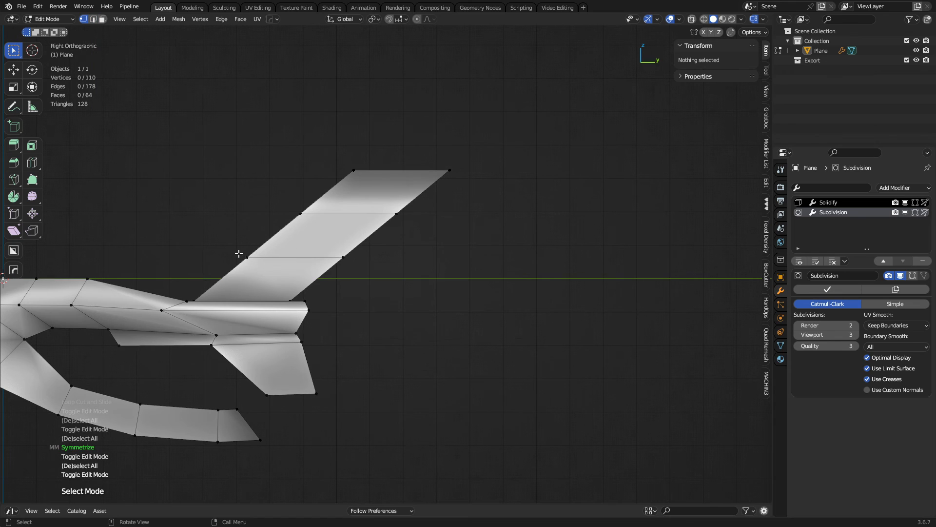
drag(381, 241, 423, 239)
key(g)
click(383, 252)
right_click(382, 252)
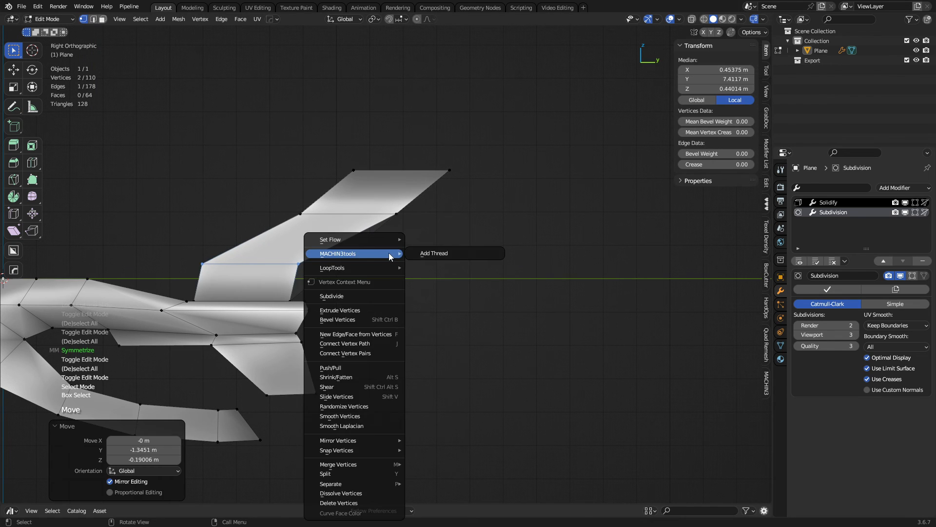
key(ctrl+z)
Turn on X-ray and scale the vertices of the fin's lower loop by 0.724
key(alt+z)
key(g)
key(Escape)
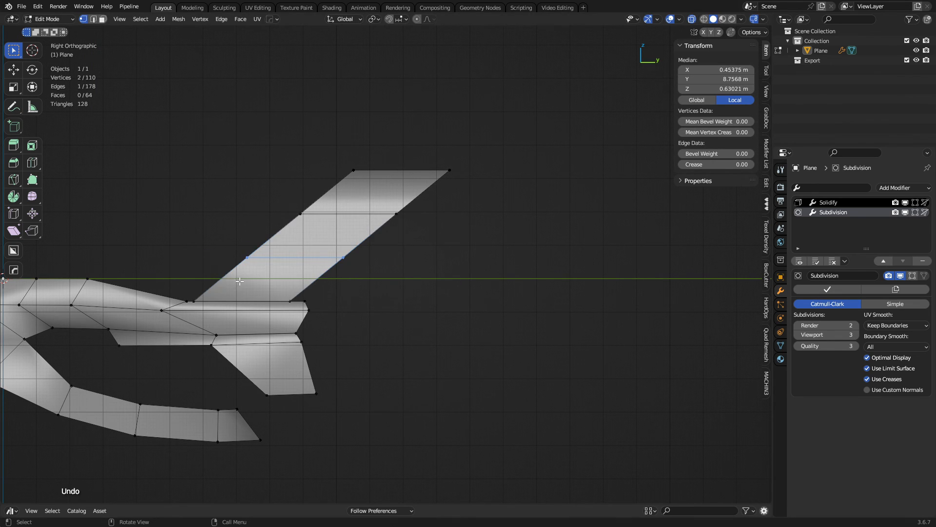
drag(353, 257, 354, 257)
key(s)
click(247, 247)
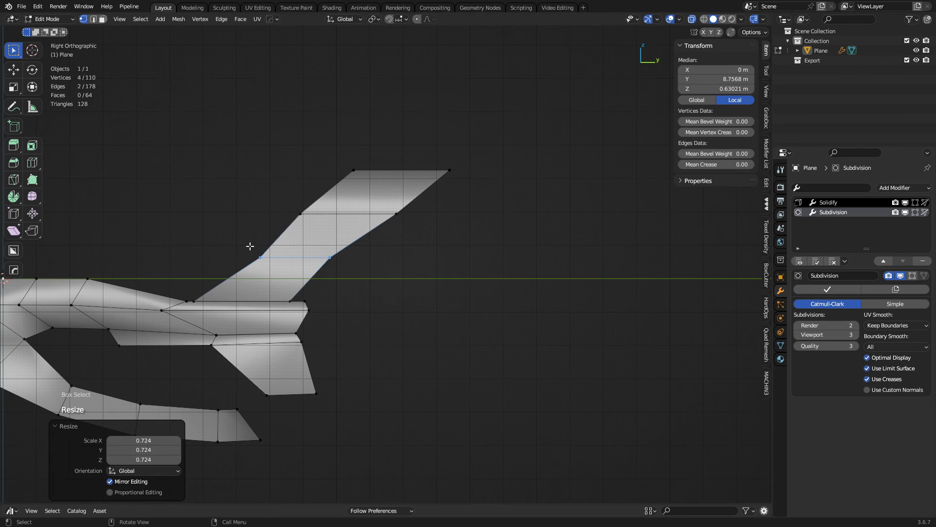
Move the fin's upper loop about -0.56 m along Y and -0.77 m along Z and scale it down
drag(215, 236, 456, 194)
key(g)
key(s)
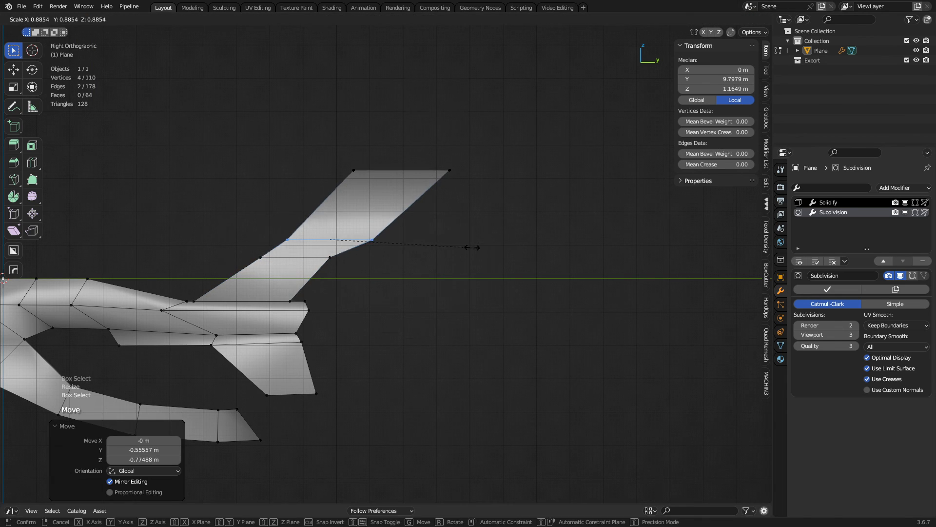
click(315, 210)
Move the fin's tip edge about -2.08 m along Y and -1.16 m along Z, scale it down and inspect the shape
drag(313, 211, 562, 150)
key(g)
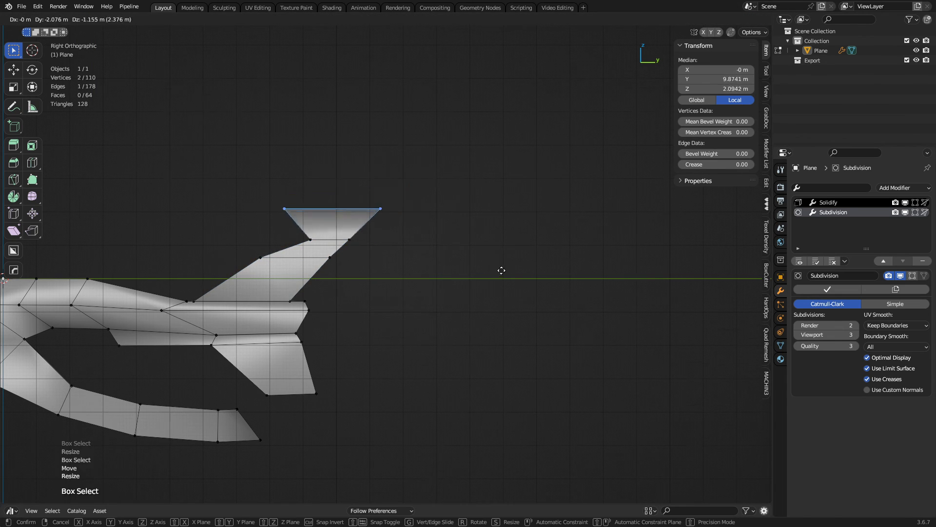
click(502, 271)
key(s)
click(398, 251)
key(Tab)
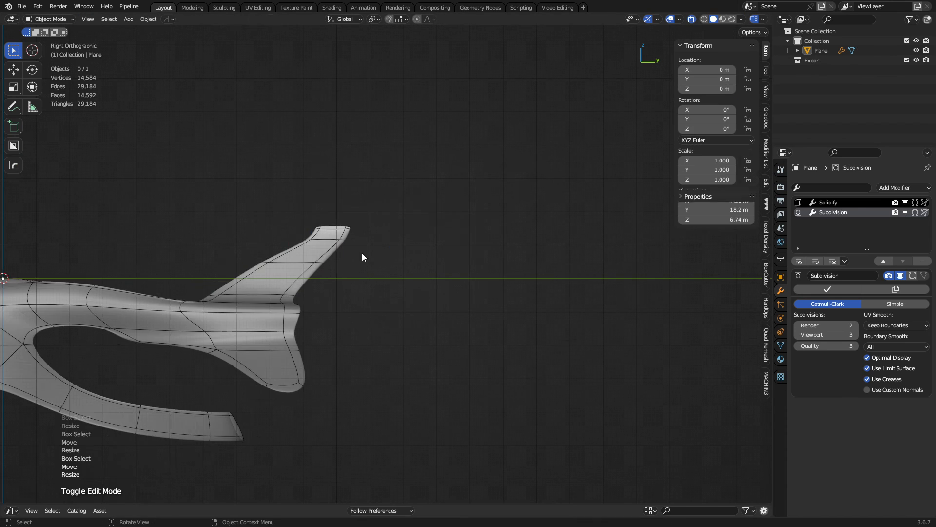
key(alt+a)
middle_drag(443, 240, 390, 182)
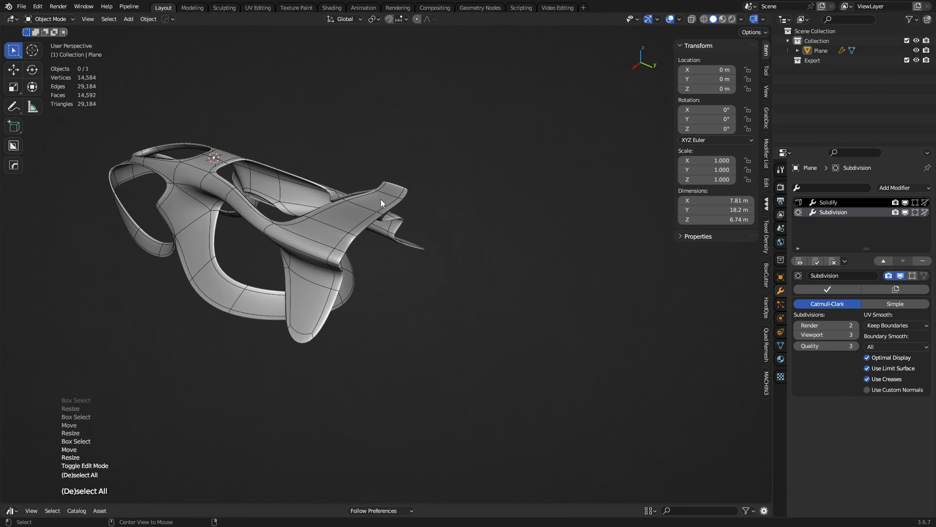
Dissolve the upper loop edge just below the fin's tip in edge mode
scroll(380, 203, up, 6)
click(376, 274)
key(Tab)
key(2)
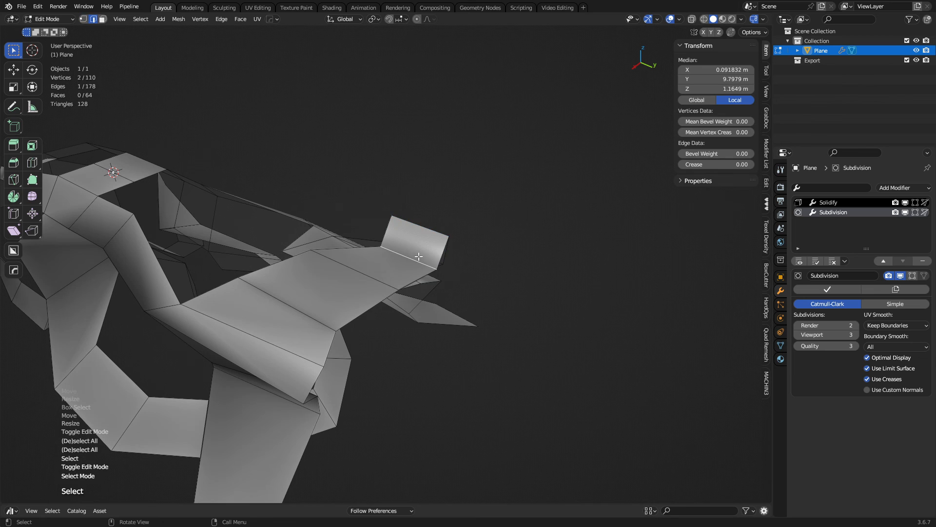
key(ctrl+x)
Symmetrize the mesh across X and inspect the smoothed fin in Object Mode
middle_drag(528, 270, 341, 265)
key(a)
key(alt+x)
middle_drag(481, 293, 658, 276)
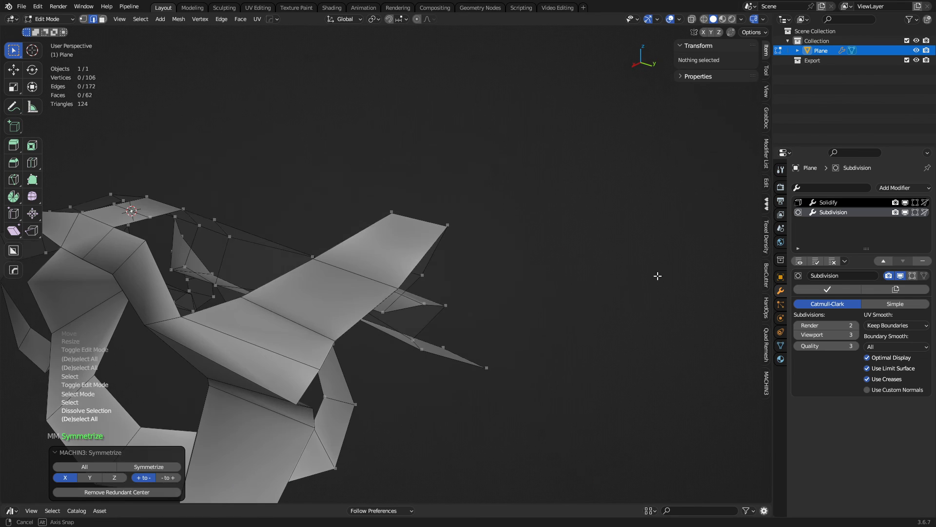
key(Tab)
middle_drag(432, 298, 402, 314)
key(alt+a)
Knife an edge path along the fin's rear edge, from the tip's front corner to the base's front corner, with branches to the rear edge
scroll(476, 297, up, 2)
click(366, 293)
key(Tab)
scroll(465, 287, up, 1)
scroll(423, 298, up, 1)
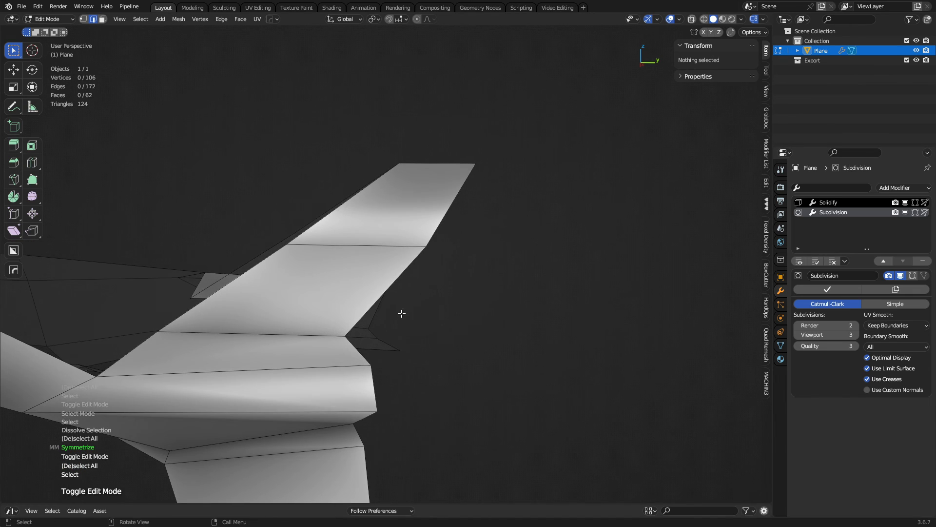
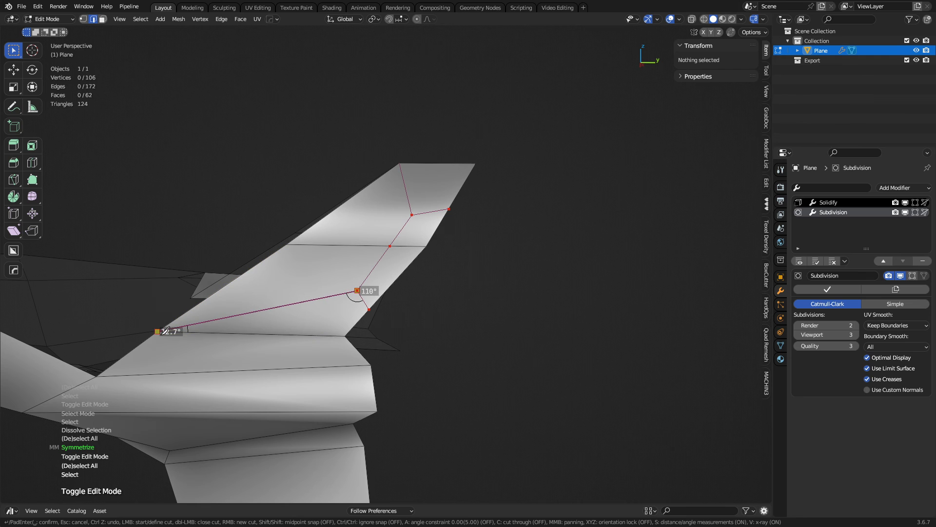
key(Return)
key(Tab)
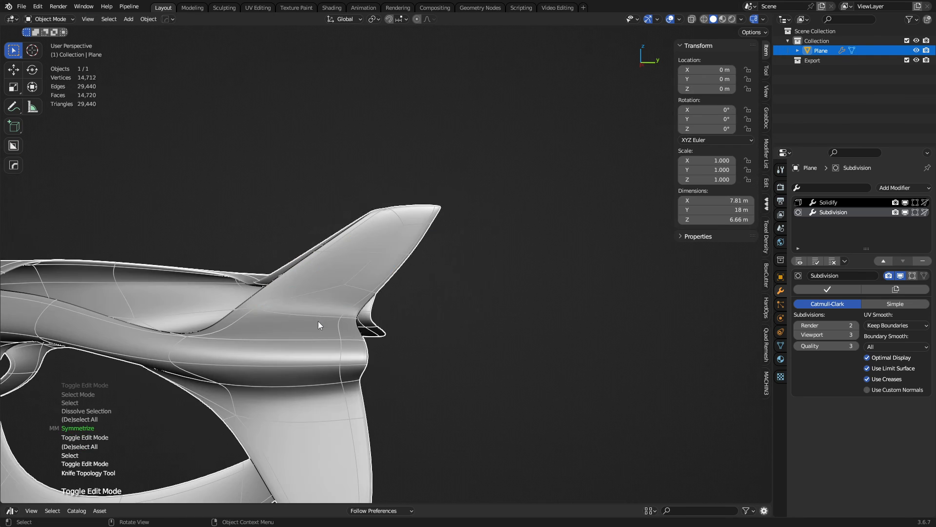
middle_drag(391, 316, 507, 307)
key(Tab)
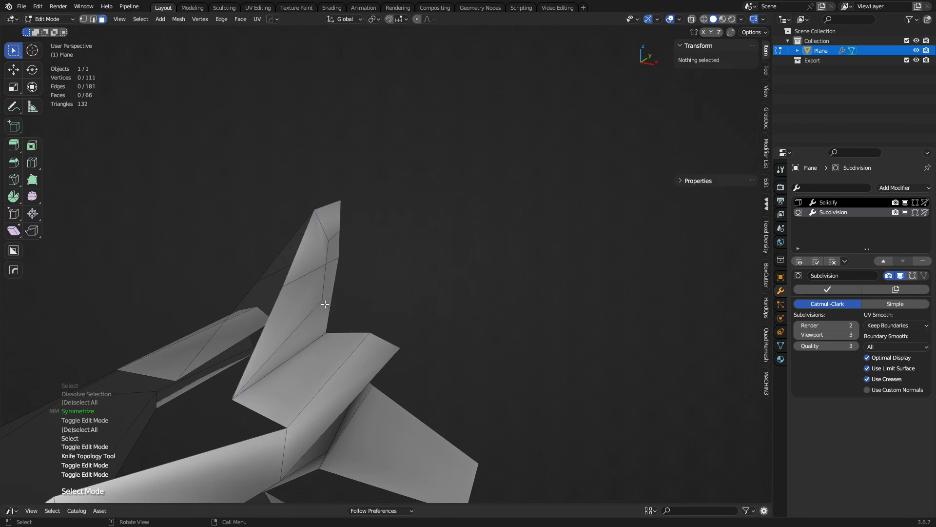
key(3)
click(331, 284)
key(g)
key(x)
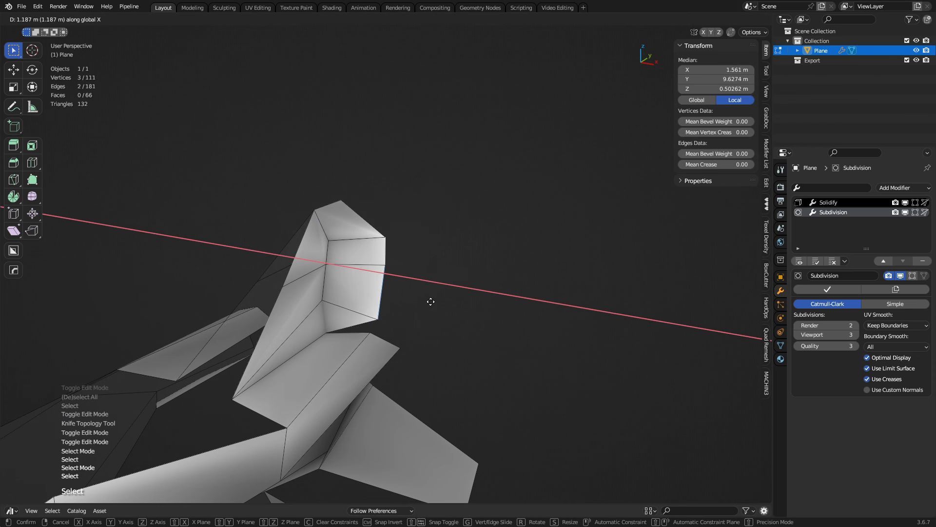
right_click(422, 299)
Move the middle vertex on the fin's rear edge about 1.26 m along X and inspect the smoothed result
key(1)
click(344, 261)
key(g)
key(x)
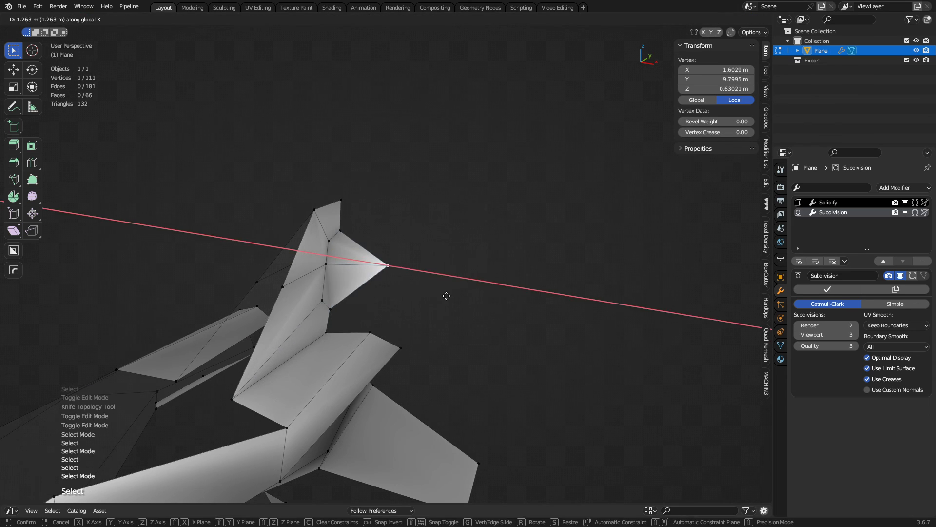
click(446, 296)
key(Tab)
click(362, 301)
middle_drag(521, 306, 342, 356)
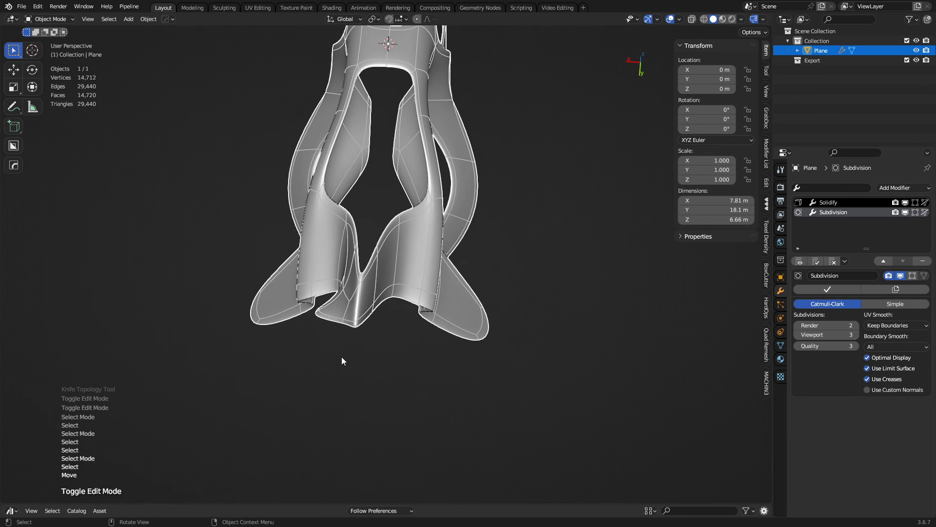
Symmetrize the whole mesh across X and inspect the smoothed tail in Object Mode
key(Tab)
click(401, 352)
key(a)
key(alt+x)
key(Tab)
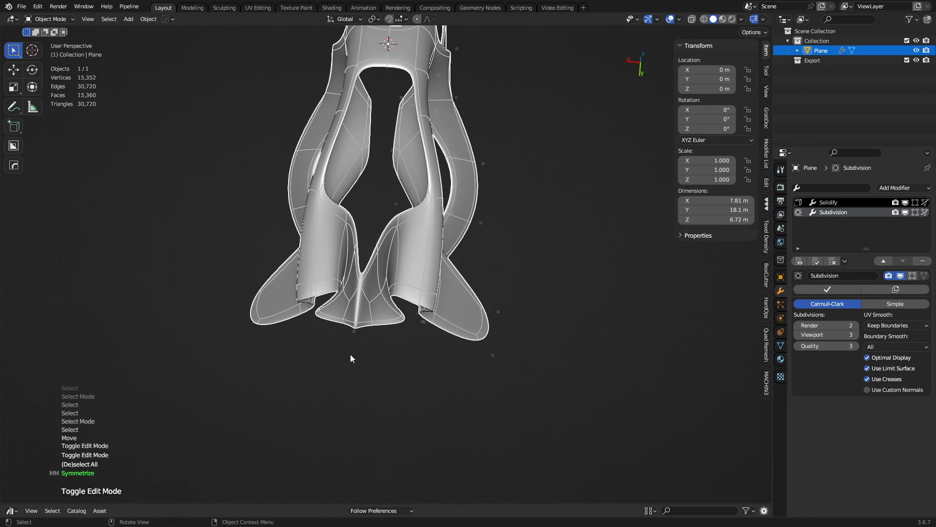
key(alt+a)
middle_drag(318, 307, 410, 265)
Dissolve the middle vertex on the fin's rear edge and knife a single edge from the inner vertex to that rear edge
click(409, 253)
key(Tab)
key(1)
click(389, 276)
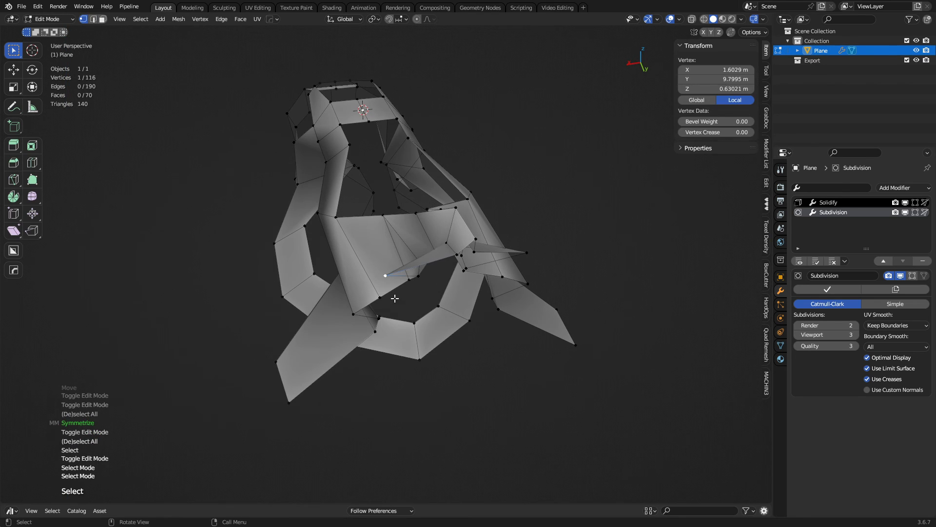
ctrl+middle_drag(395, 299, 640, 239)
shift+middle_drag(496, 236, 379, 268)
key(ctrl+x)
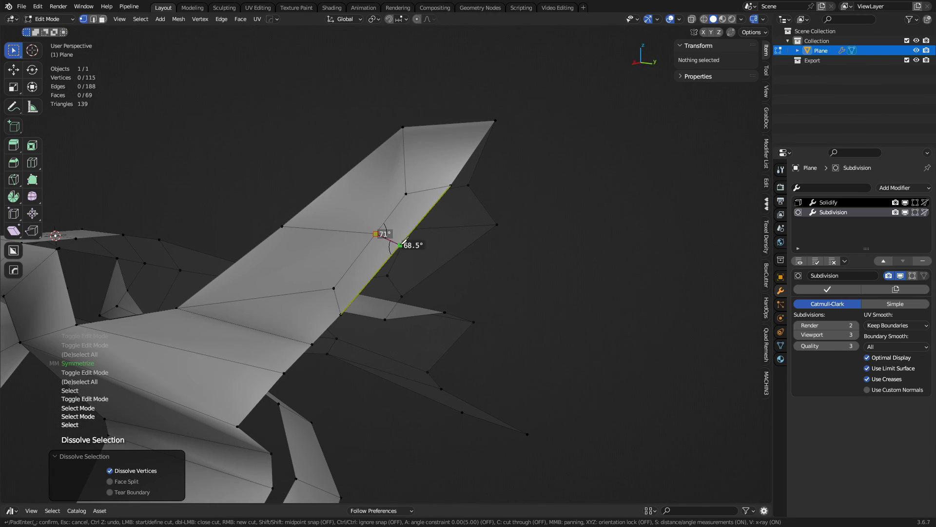
click(400, 245)
key(space)
Symmetrize the recut fin across X and inspect the smoothed body from the tail to the front loops
key(ctrl+Tab)
key(ctrl+Tab)
key(a)
mouse_move(362, 256)
middle_down()
mouse_move(314, 279)
mouse_move(400, 280)
mouse_move(363, 290)
mouse_move(528, 272)
mouse_move(472, 270)
middle_up()
key(alt+x)
key(Tab)
shift+middle_drag(330, 315, 586, 232)
mouse_move(254, 268)
shift+middle_down()
mouse_move(425, 274)
mouse_move(407, 236)
mouse_move(379, 231)
mouse_move(331, 247)
shift+middle_up()
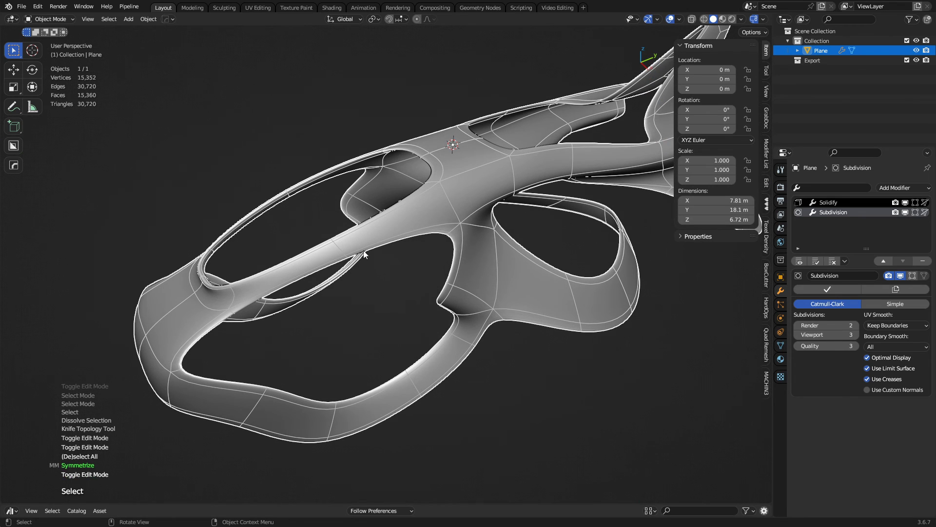
Duplicate the long face on the upper front strut in place and separate it into its own object
key(Tab)
key(3)
click(320, 262)
scroll(460, 306, up, 2)
shift+middle_drag(393, 309, 451, 315)
key(shift+d)
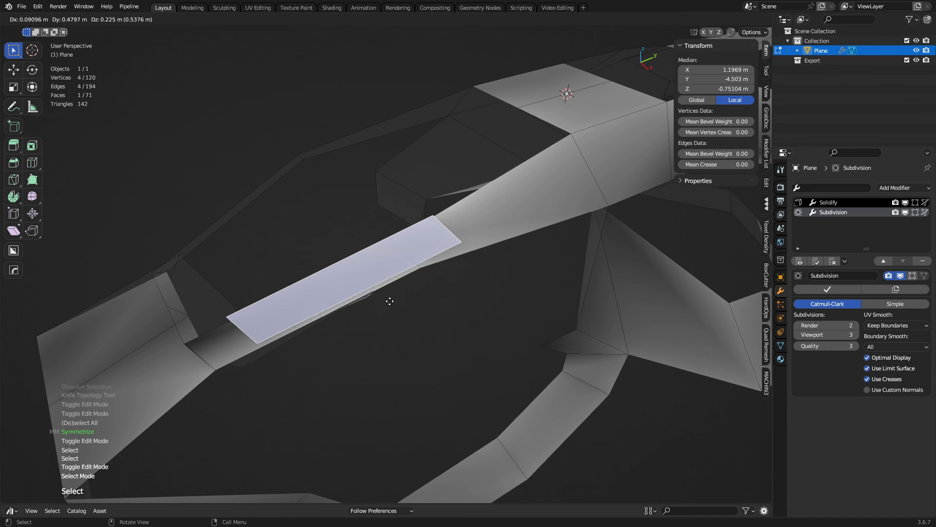
key(Escape)
key(p)
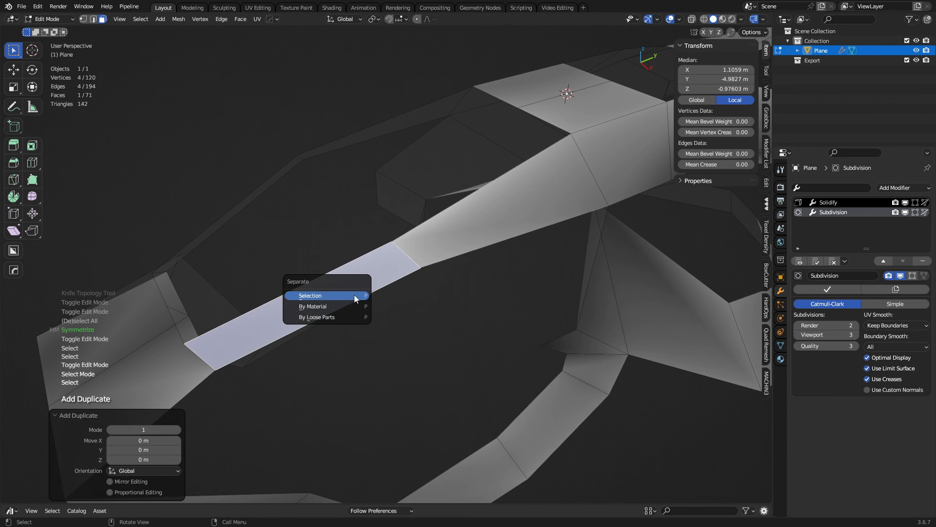
click(354, 295)
key(Tab)
click(314, 306)
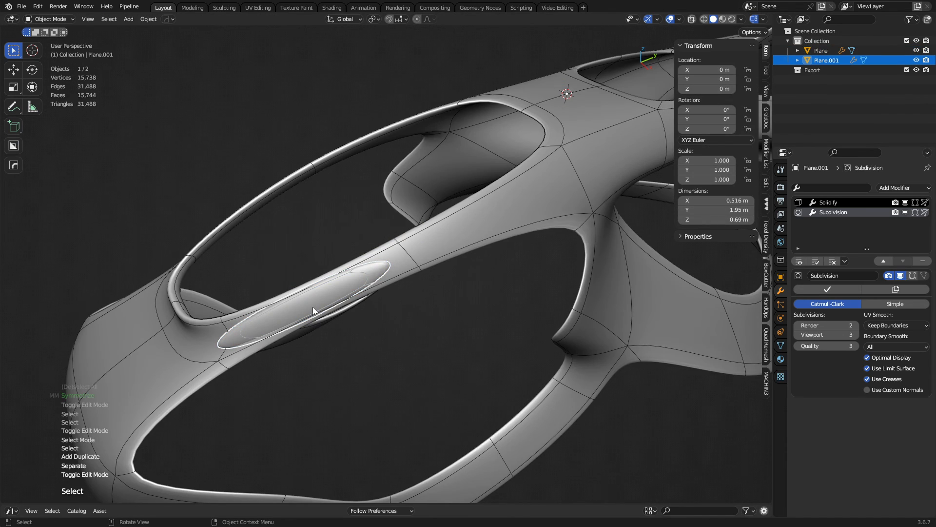
key(ctrl+Tab)
click(393, 308)
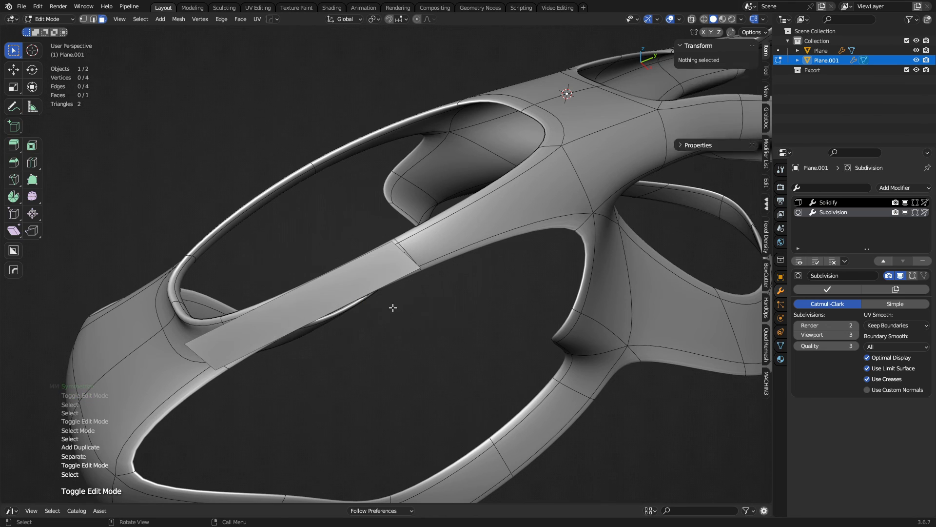
click(411, 251)
key(Tab)
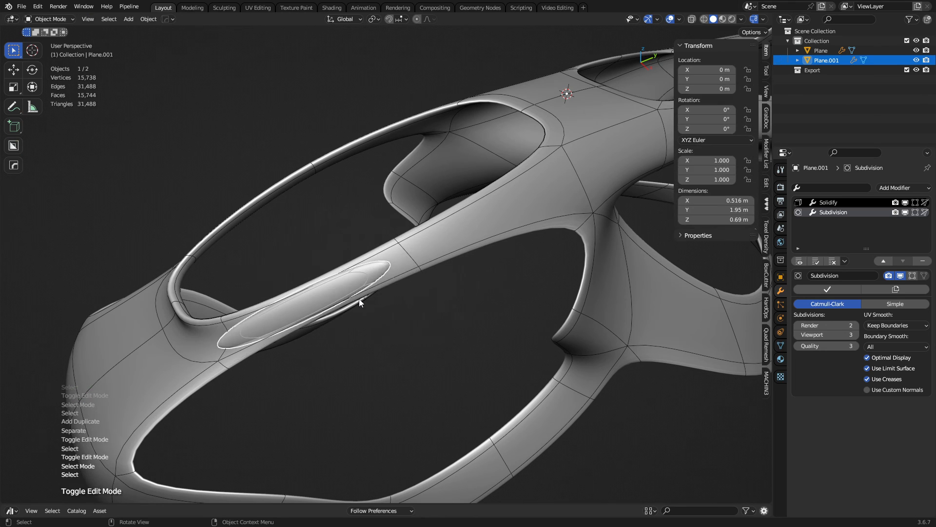
click(418, 248)
key(ctrl+Tab)
click(423, 285)
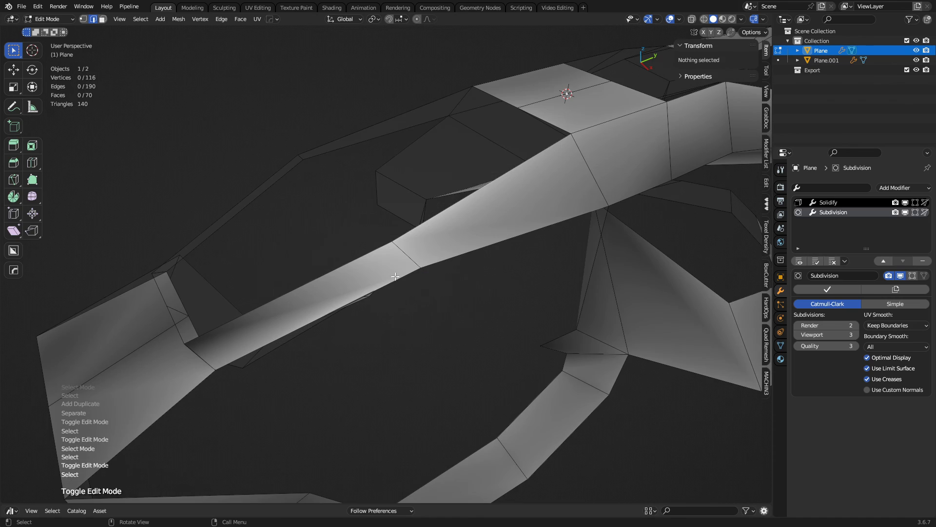
Edit the separated strip, moving its front edge about 0.3 m along Y and 0.14 m along Z, and rotate it -23.8° in front view
middle_drag(423, 285, 481, 317)
key(alt+q)
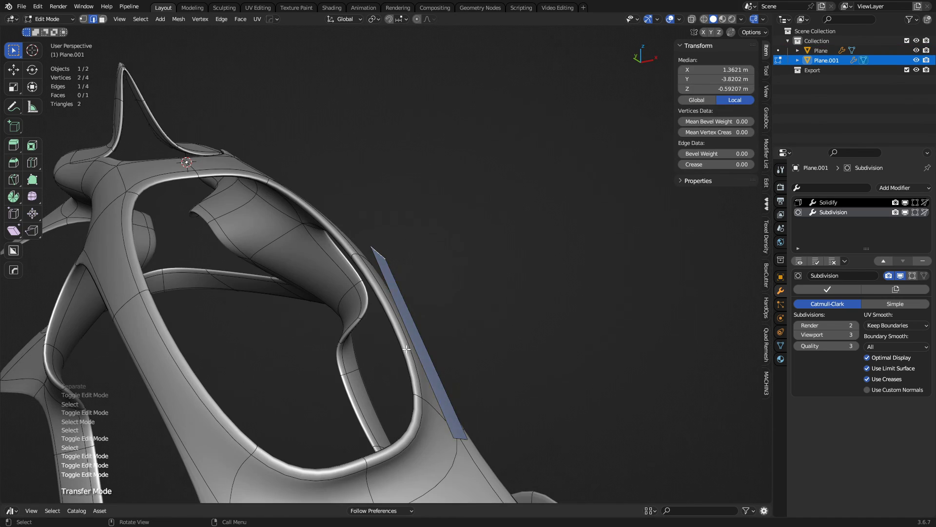
middle_drag(407, 349, 205, 282)
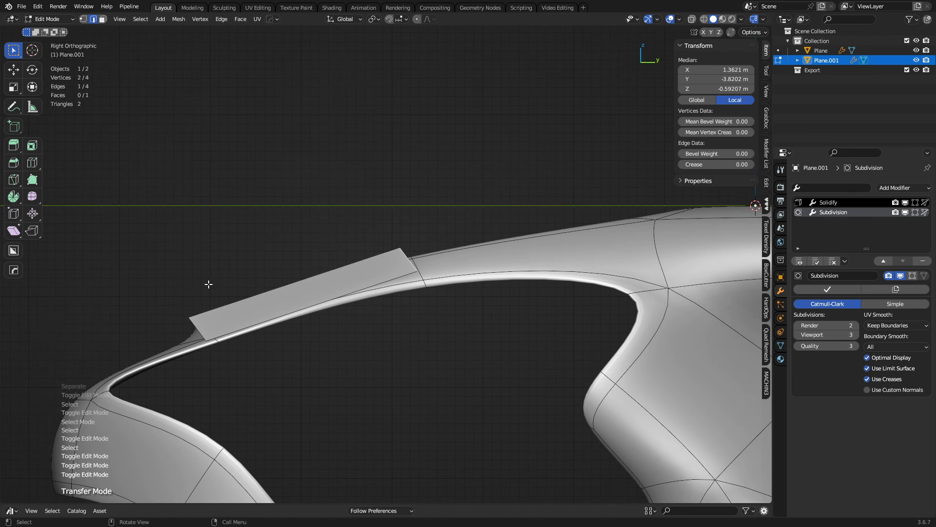
key(g)
click(278, 263)
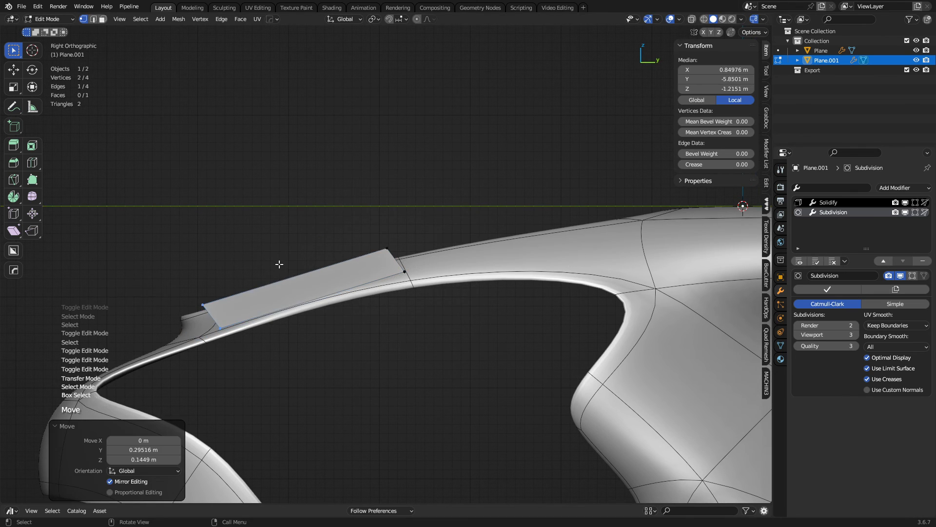
middle_drag(278, 264, 512, 332)
key(r)
click(454, 340)
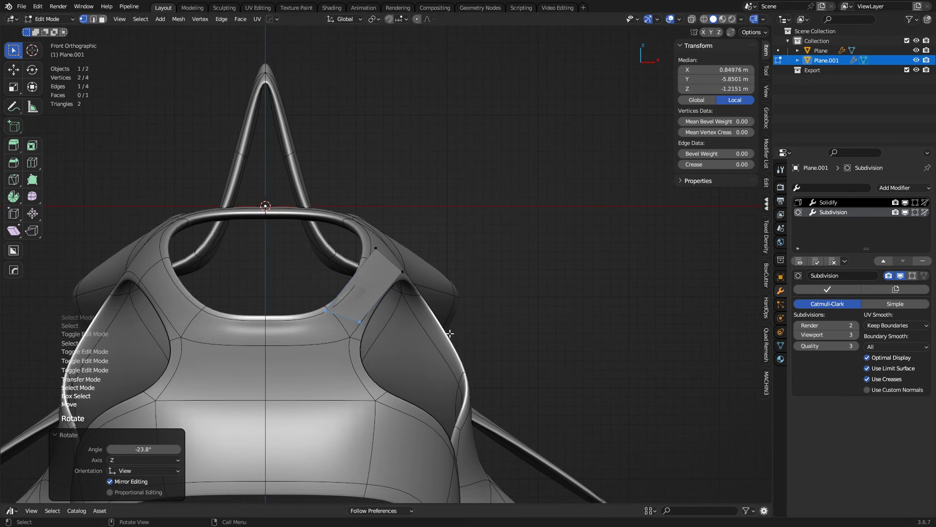
Extrude the strip's front edge three times in top view, rotating it between extrusions so the strip curves inward to the centreline
middle_drag(453, 339, 430, 64)
ctrl+middle_drag(473, 452, 483, 247)
key(e)
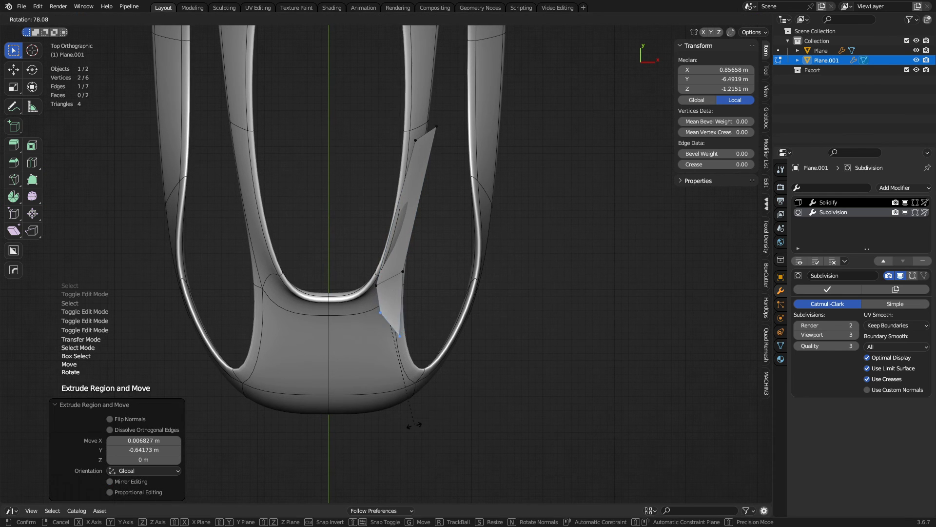
click(415, 424)
key(e)
click(508, 380)
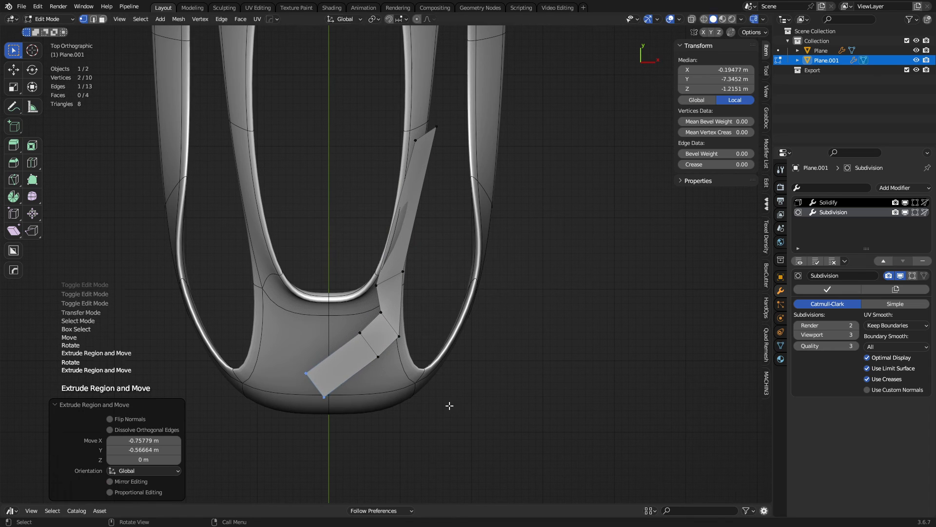
click(372, 451)
key(g)
click(376, 410)
Move the strip's first bend edge about 0.3 m outward along X and rotate it to smooth the curve
click(390, 318)
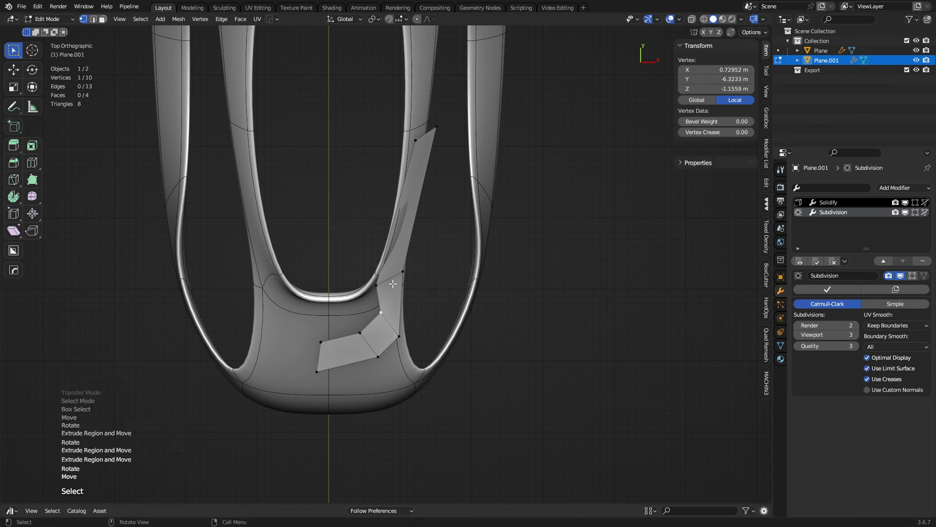
key(2)
click(391, 275)
key(g)
click(414, 279)
key(r)
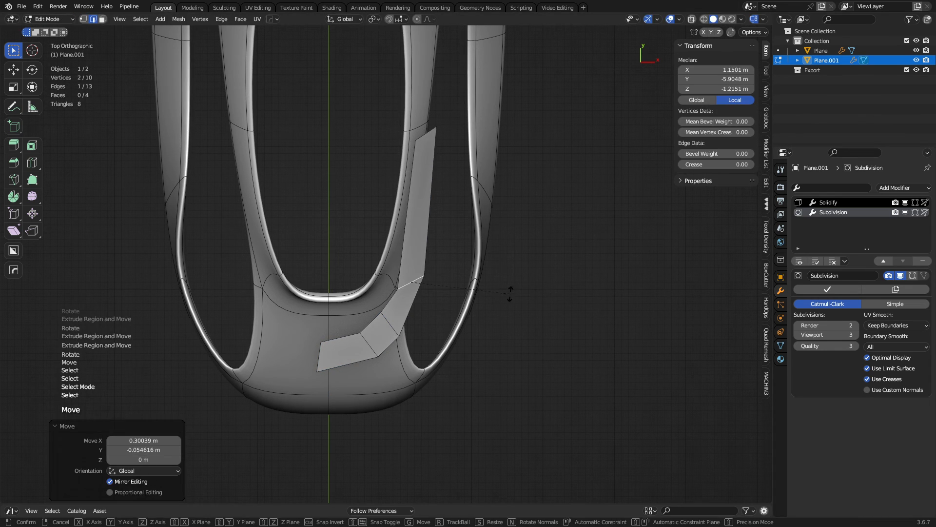
click(480, 370)
key(g)
click(480, 369)
Symmetrize the strip across X and inspect it from the right side in Object Mode
key(a)
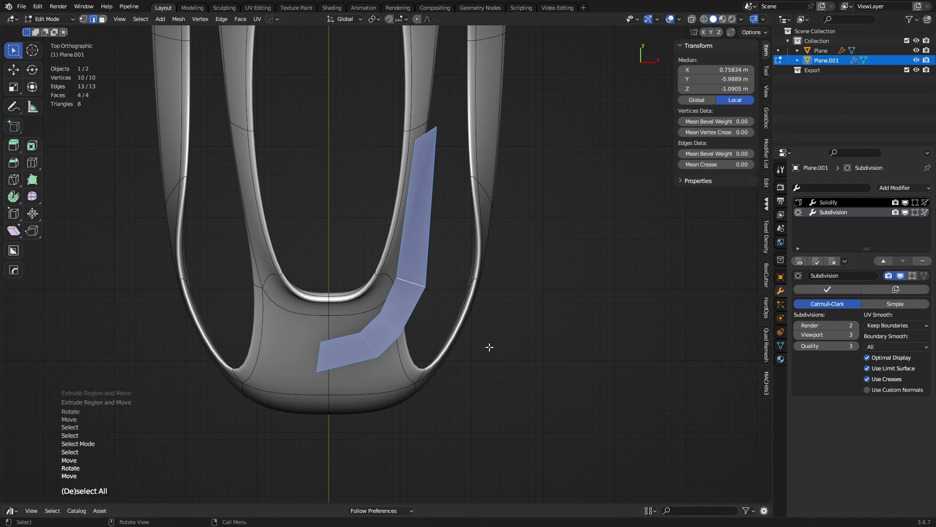
key(alt+x)
key(Tab)
middle_drag(439, 345, 249, 160)
key(KP_3)
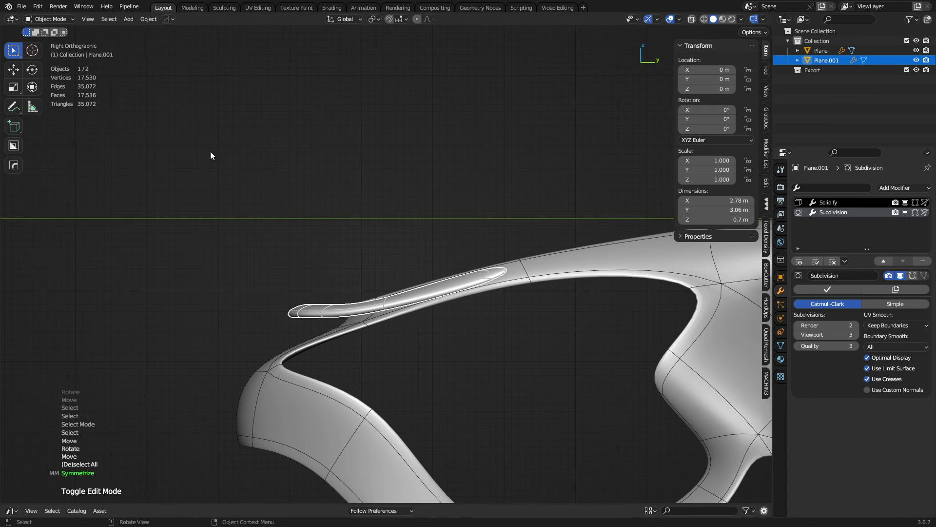
Dissolve one cross edge at the strip's front bend and slide the neighbouring cross edge by a factor of 0.215
key(Tab)
key(1)
middle_drag(262, 320, 321, 331)
click(313, 324)
key(ctrl+x)
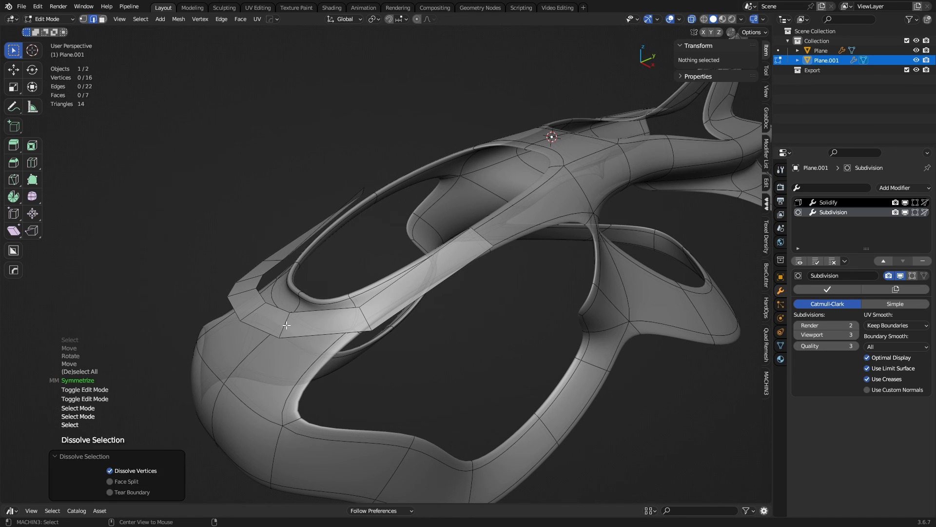
alt+click(317, 328)
key(g)
key(g)
click(332, 333)
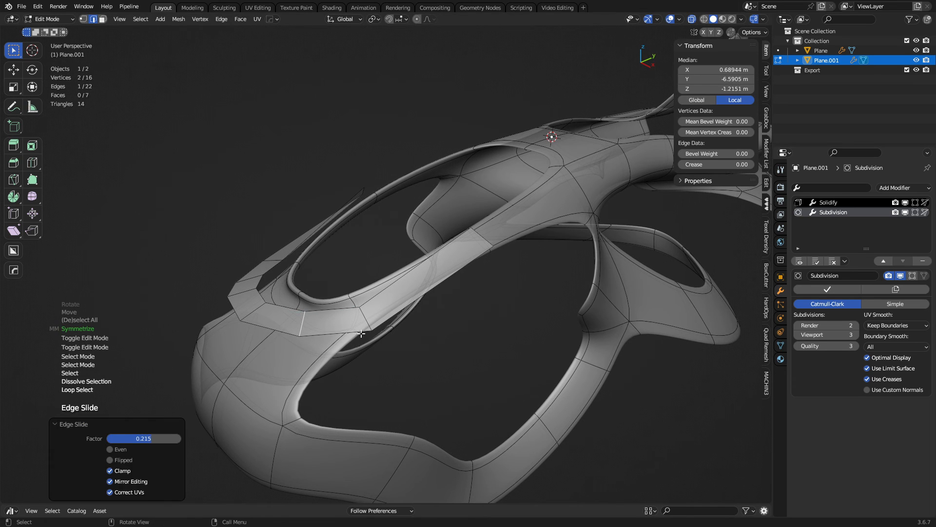
Symmetrize the simplified strip across X again
click(361, 334)
middle_drag(418, 329, 489, 305)
key(a)
key(alt+x)
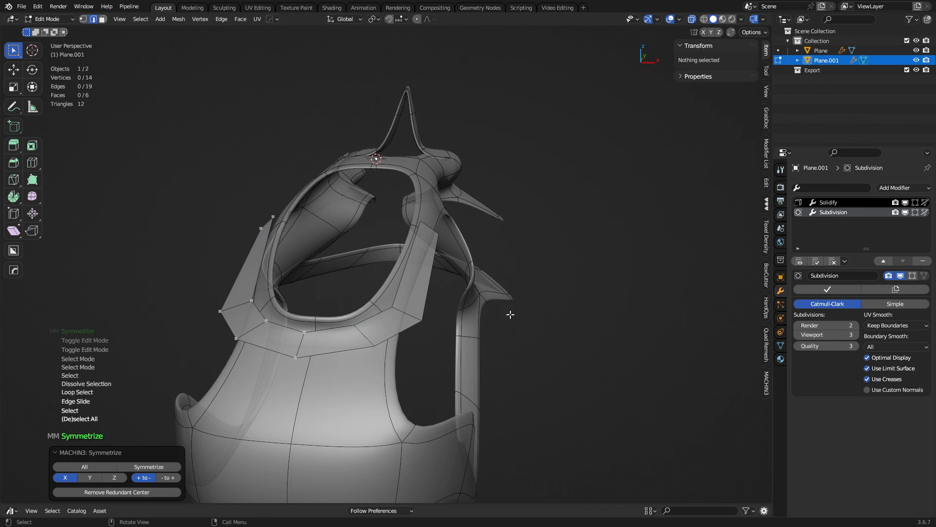
Rotate the strip's front section -21° in right view and lower it about 0.22 m to follow the body
key(KP_3)
key(1)
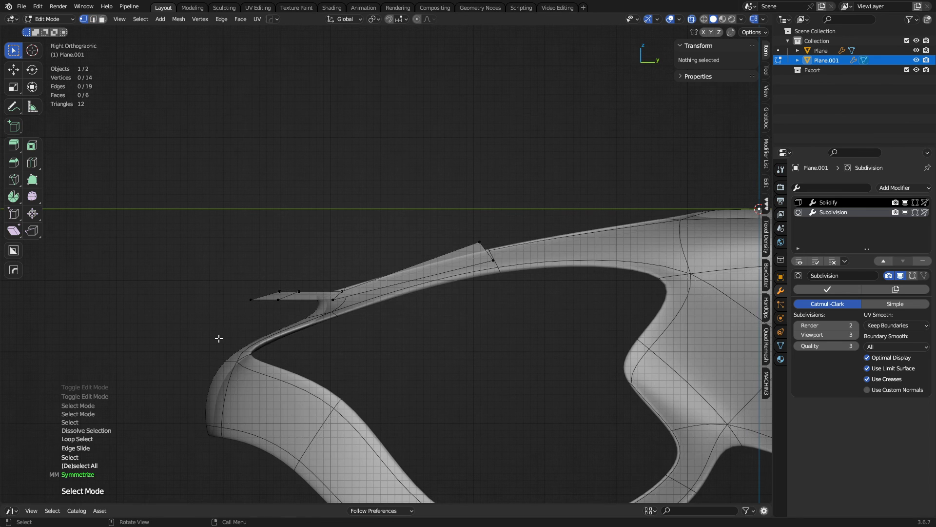
drag(219, 338, 392, 243)
key(r)
click(439, 265)
key(g)
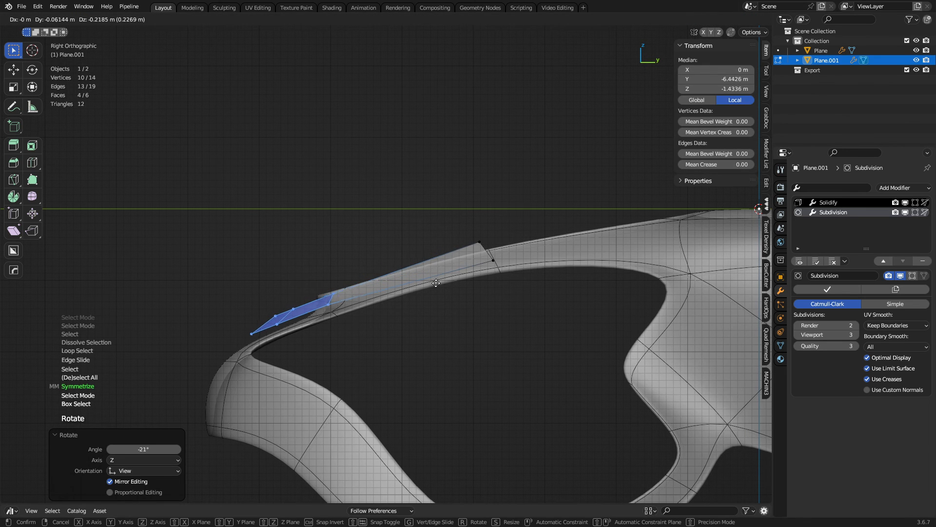
click(436, 282)
Extrude both rear ends of the strip rearward along the body's top in four segments, the first about 1.75 m, and rotate the ends 15.4°
drag(422, 295, 526, 221)
key(2)
shift+middle_drag(565, 232, 292, 298)
key(e)
click(415, 273)
shift+middle_drag(415, 274, 243, 285)
key(e)
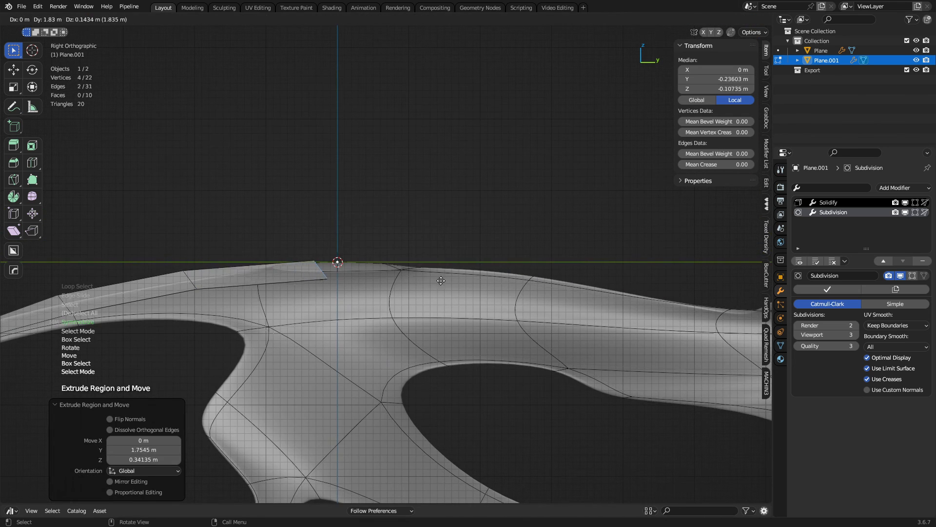
click(647, 289)
key(r)
click(623, 322)
Extrude the strip's rear ends two more segments toward the fin base, about 2.25 m and 0.98 m along Y
shift+middle_drag(623, 323, 440, 307)
key(e)
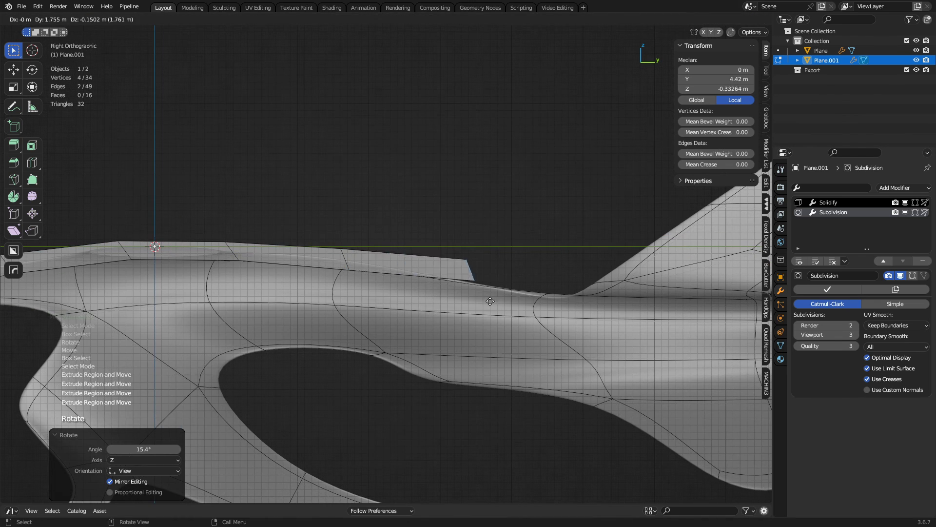
click(522, 313)
shift+middle_drag(608, 332, 469, 325)
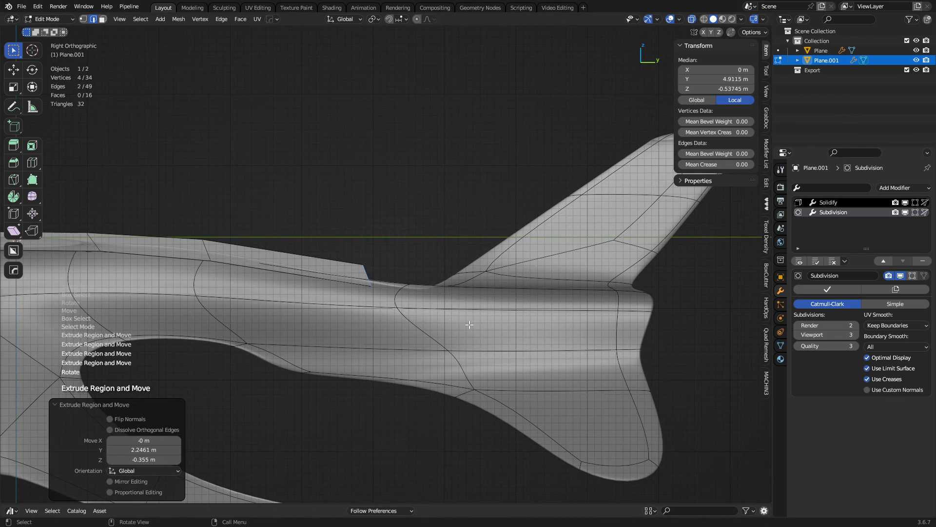
click(502, 331)
Move the strip's cross edge beside the rear opening about 0.16 m outward along X
middle_drag(502, 278, 430, 246)
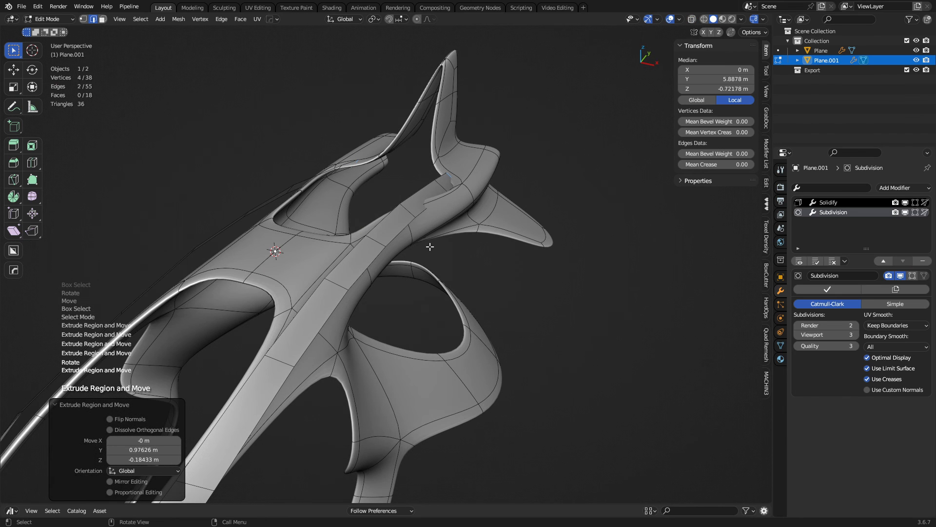
click(414, 213)
middle_drag(414, 213, 450, 293)
key(g)
key(x)
click(459, 291)
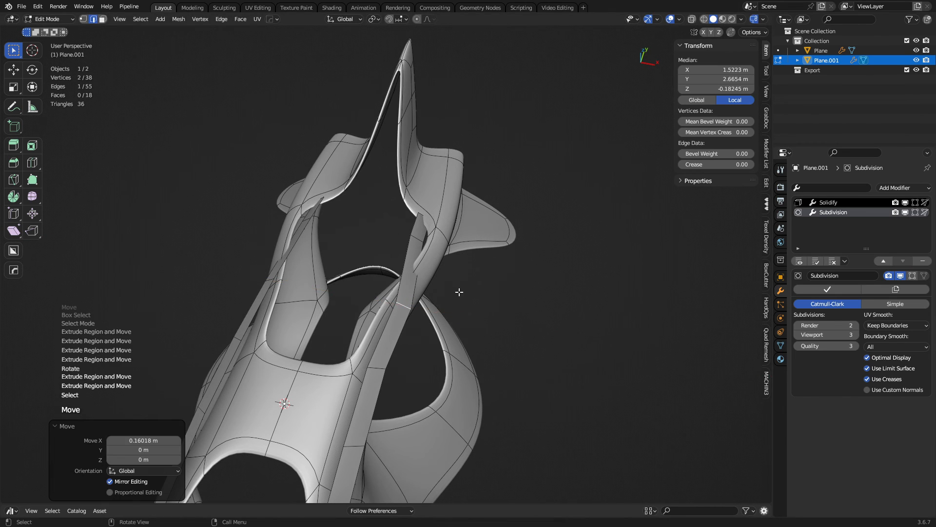
Move the strip's last two cross edges outward along X by about 0.49 m and 0.51 m
click(426, 248)
key(g)
key(x)
click(443, 238)
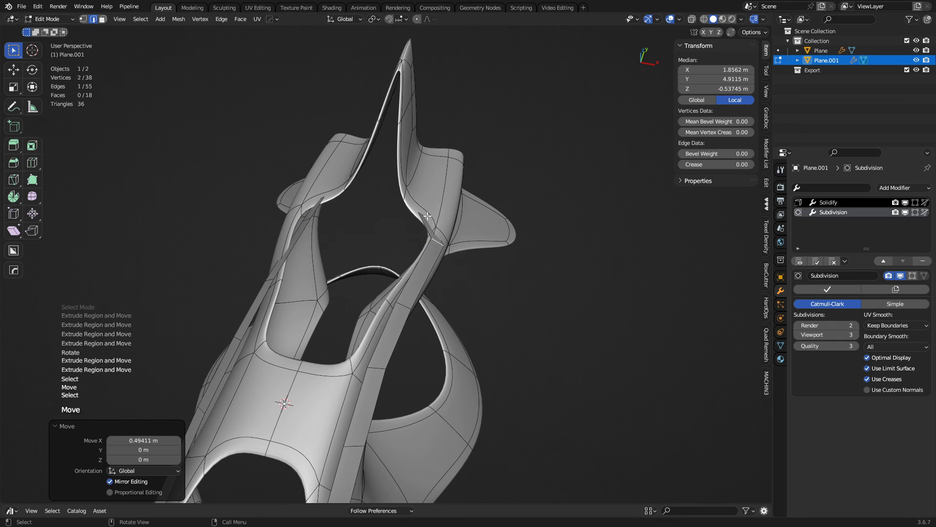
click(428, 215)
key(g)
click(448, 219)
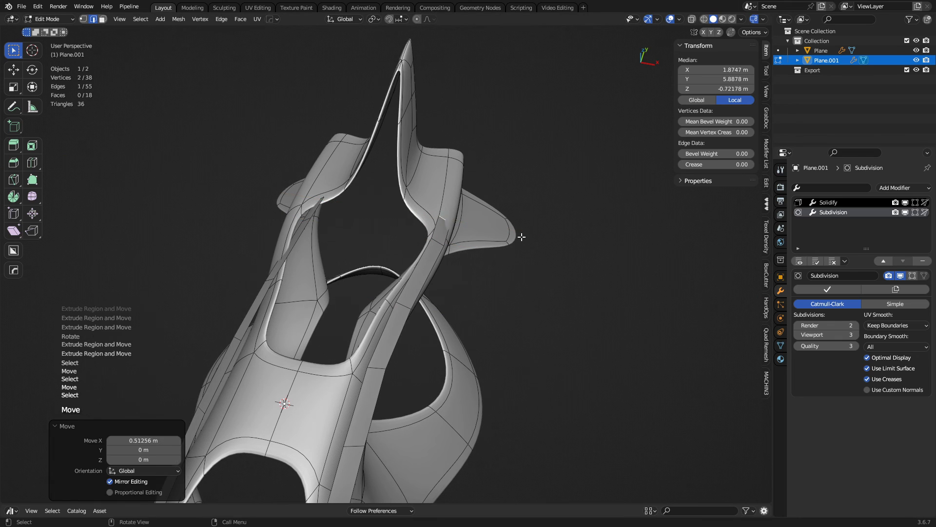
Move the strip's end edge at the fin base about 0.18 m further outward along X
middle_drag(521, 237, 278, 113)
shift+middle_drag(443, 208, 326, 289)
scroll(383, 319, up, 2)
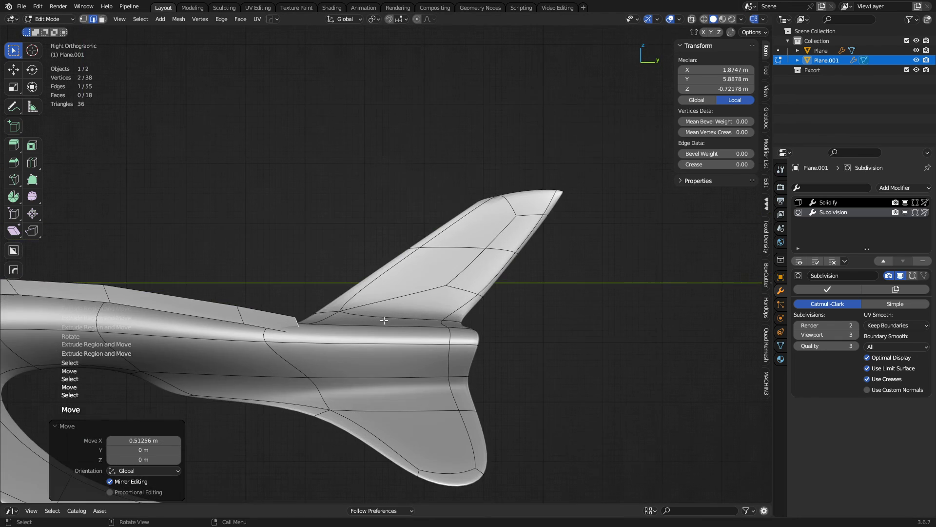
shift+middle_drag(382, 320, 428, 262)
key(g)
key(x)
click(336, 327)
Extrude the strip's end edge rearward below the fin in two segments, about 1.78 m and 1.16 m along Y
click(482, 283)
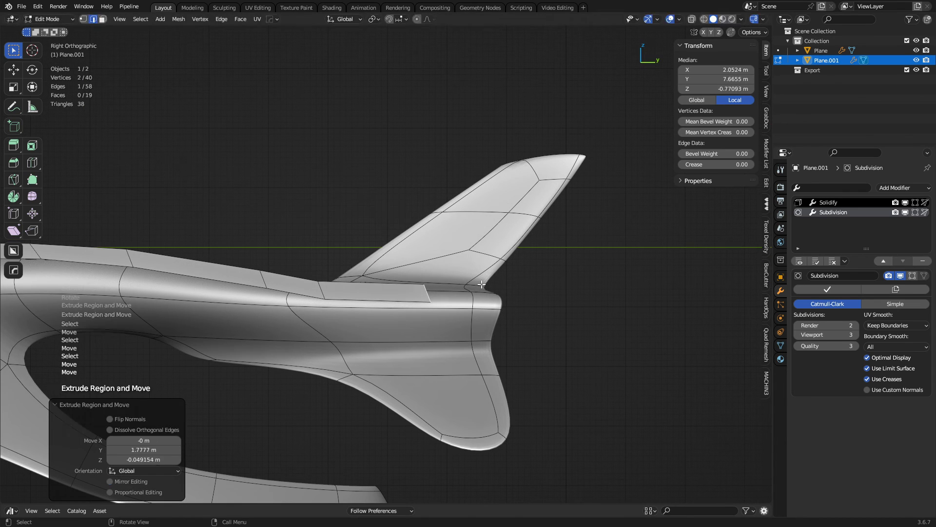
click(551, 288)
key(r)
right_click(549, 351)
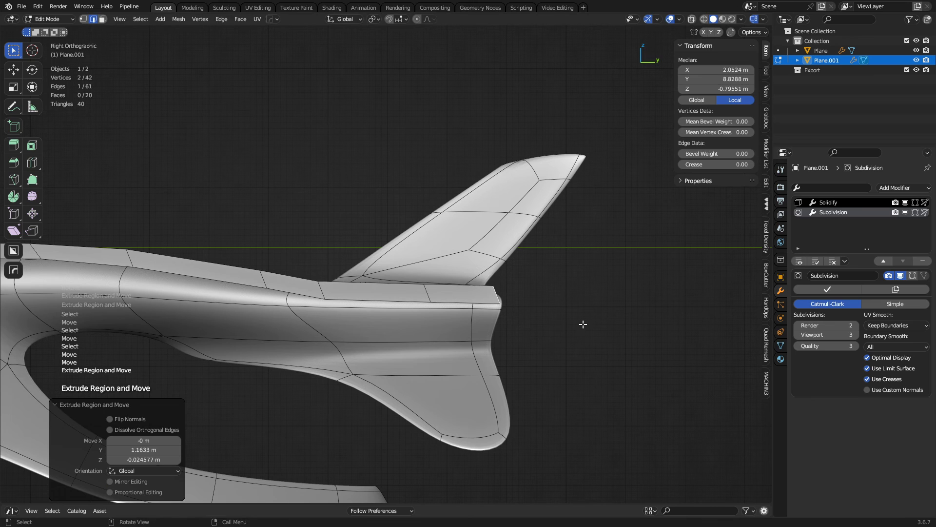
Shear the strip's end edge below the fin into a rearward slant, rescale it and shift it about 0.08 m rearward along Y
click(550, 335)
key(g)
click(575, 343)
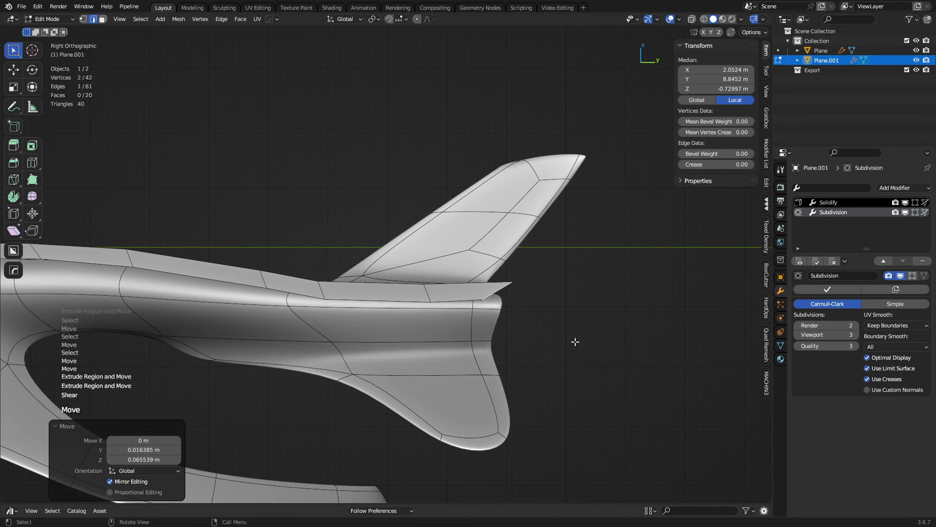
key(s)
click(569, 335)
key(g)
click(565, 343)
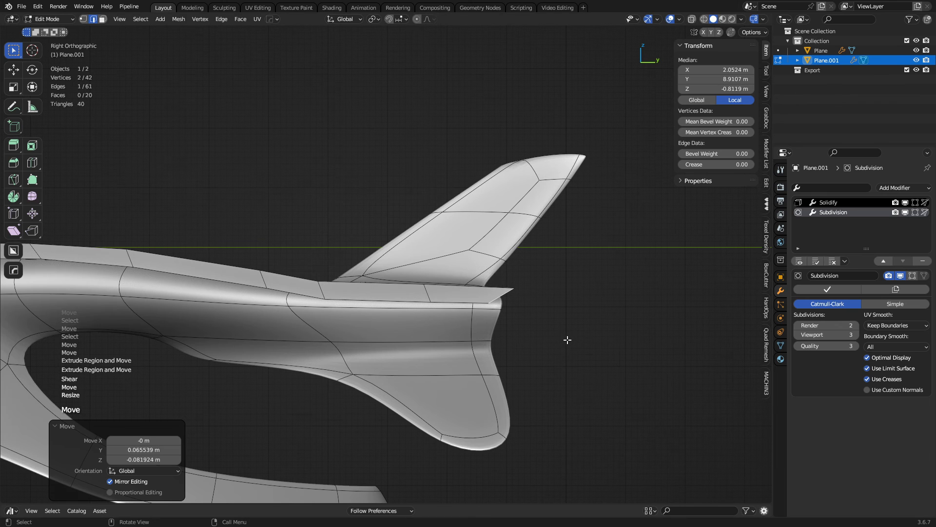
Symmetrize the strip across X so its extended rear end is mirrored to the opposite side of the body
middle_drag(567, 340, 385, 358)
key(Tab)
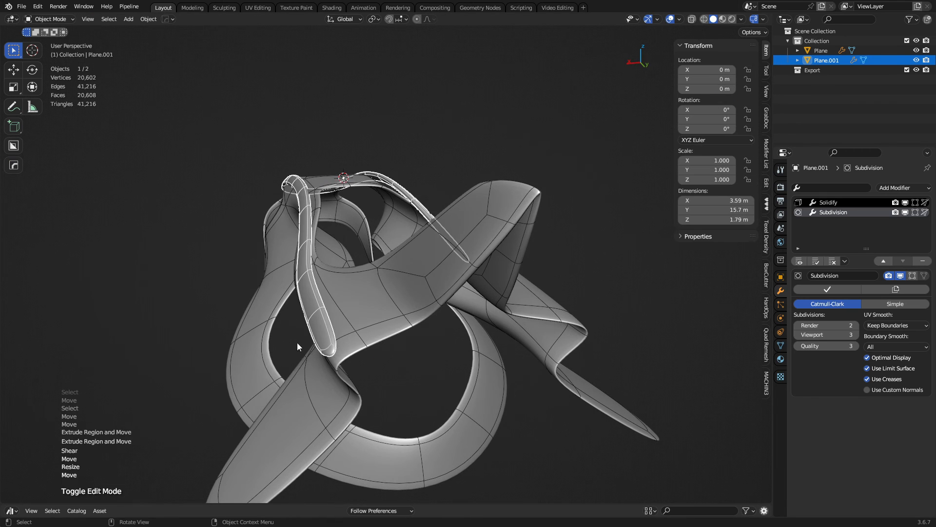
key(a)
middle_drag(297, 342, 313, 355)
key(alt+a)
click(336, 303)
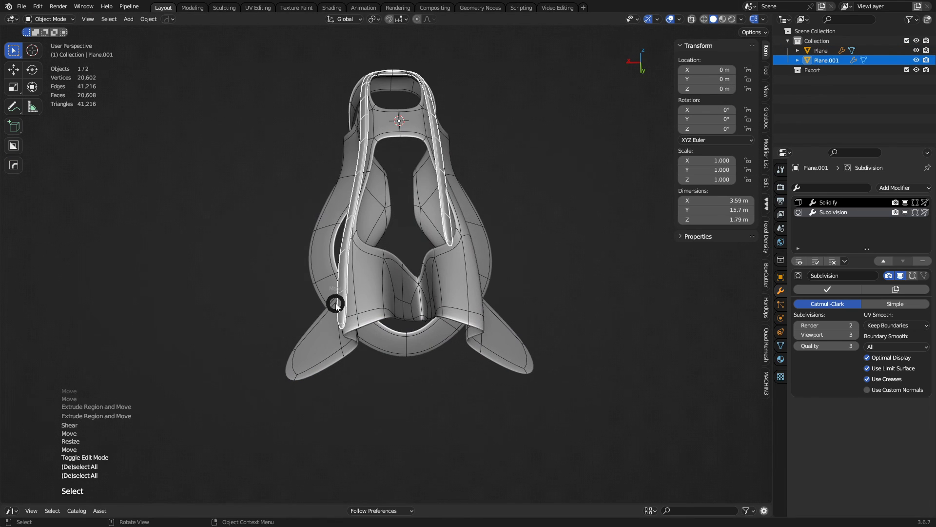
click(412, 303)
key(a)
key(alt+x)
shift+middle_drag(392, 334, 450, 333)
key(Tab)
click(362, 338)
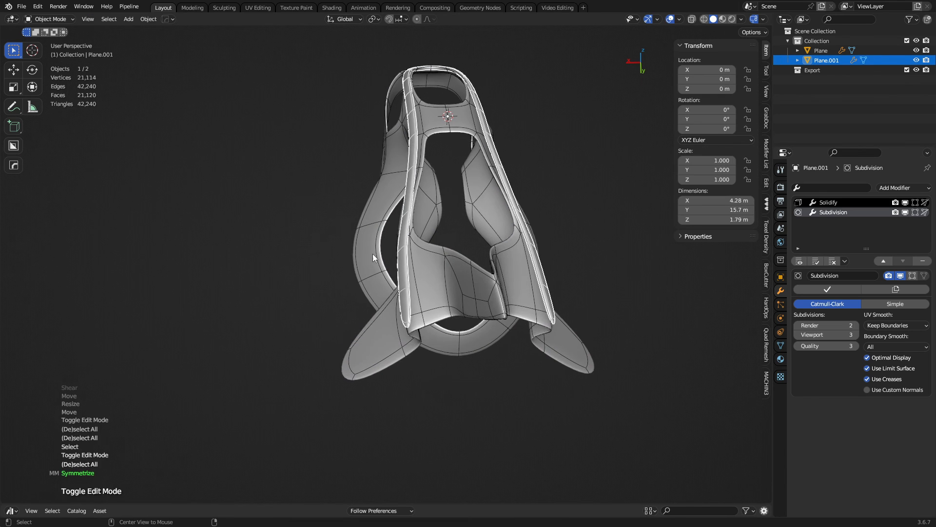
key(a)
key(alt+a)
Add an edge loop across the main body's lower side fin, close to the fin's tip
middle_drag(373, 254, 484, 242)
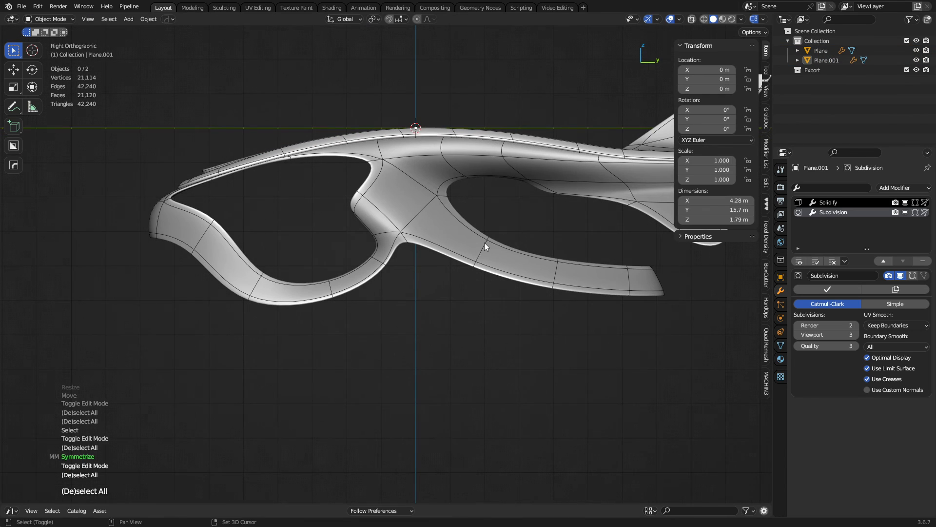
scroll(448, 245, up, 1)
click(577, 291)
shift+middle_drag(577, 291, 444, 291)
middle_drag(444, 291, 423, 287)
key(Tab)
shift+middle_drag(563, 286, 513, 291)
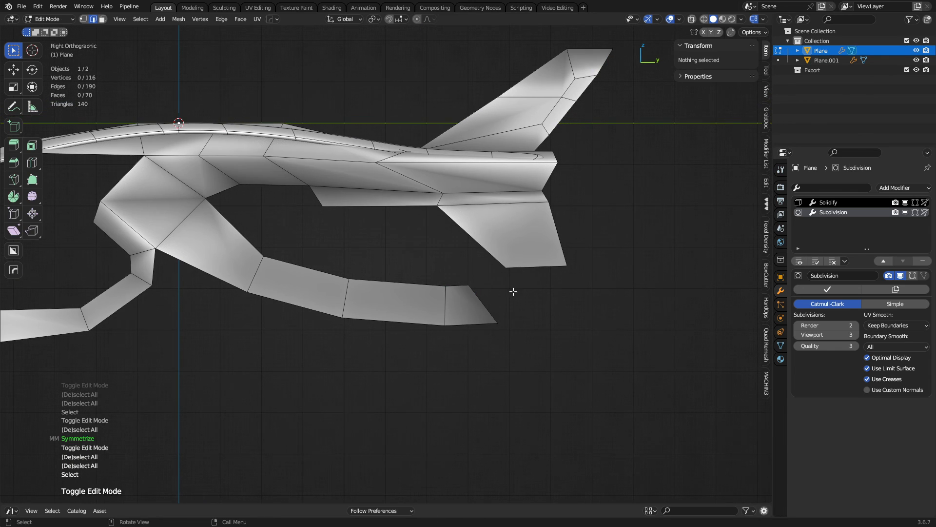
click(525, 262)
shift+middle_drag(525, 260, 473, 281)
key(ctrl+r)
click(447, 257)
click(453, 265)
key(ctrl+Tab)
click(408, 282)
shift+middle_drag(378, 281, 290, 304)
key(a)
key(a)
key(ctrl+Tab)
click(371, 268)
key(Tab)
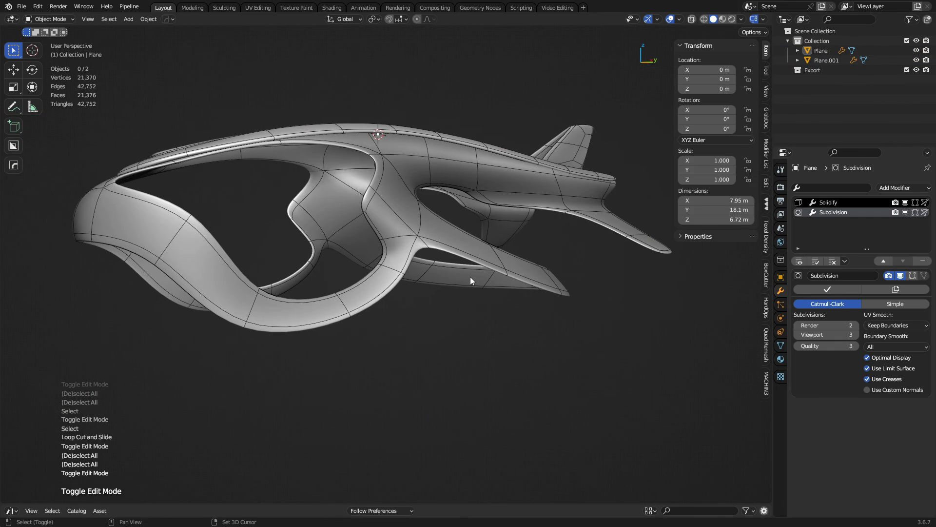
Add a 16-vertex cylinder, rotate it 90° about X and place it inside the body at about Y 0.34 m, Z -2.52 m
key(shift+a)
mouse_move(467, 277)
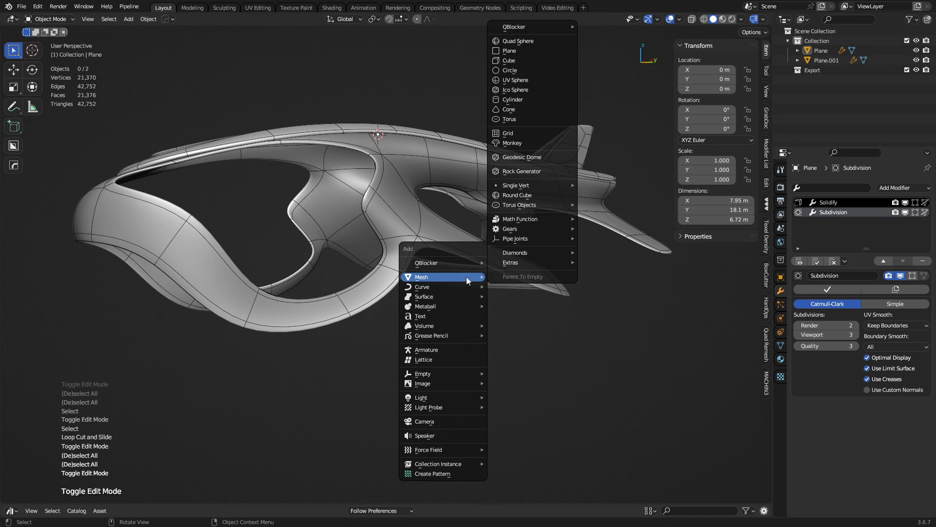
click(522, 99)
middle_drag(448, 264, 391, 343)
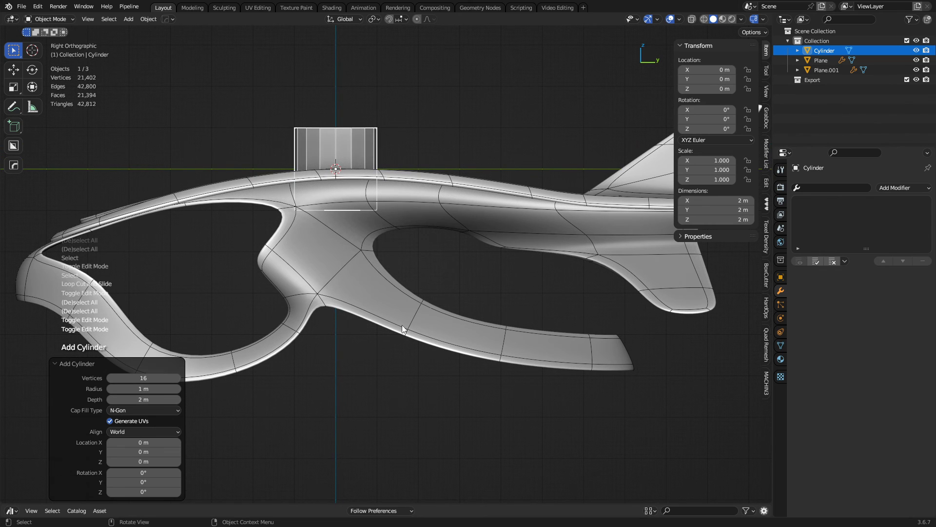
key(r)
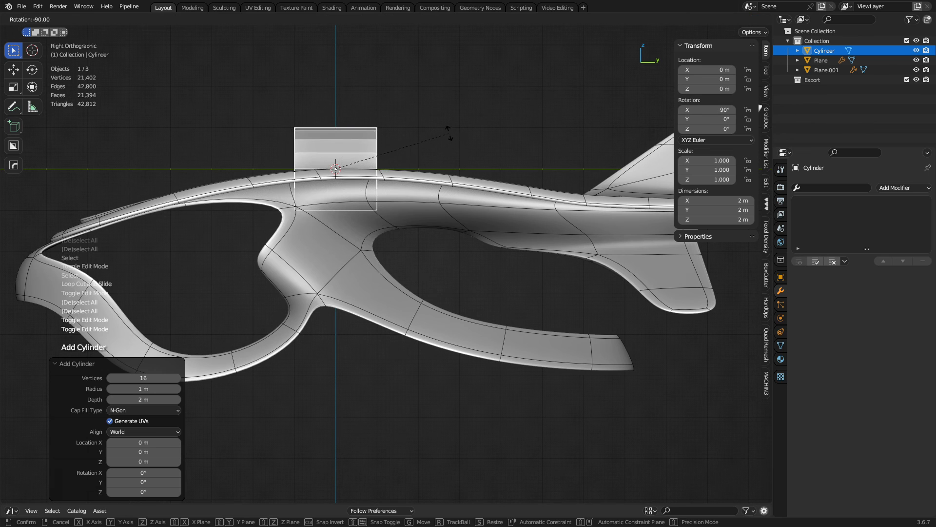
click(448, 131)
key(g)
click(371, 294)
Lengthen the cylinder by moving its rear face about 6 m rearward along Y, and lower the whole mesh about 0.46 m
key(Tab)
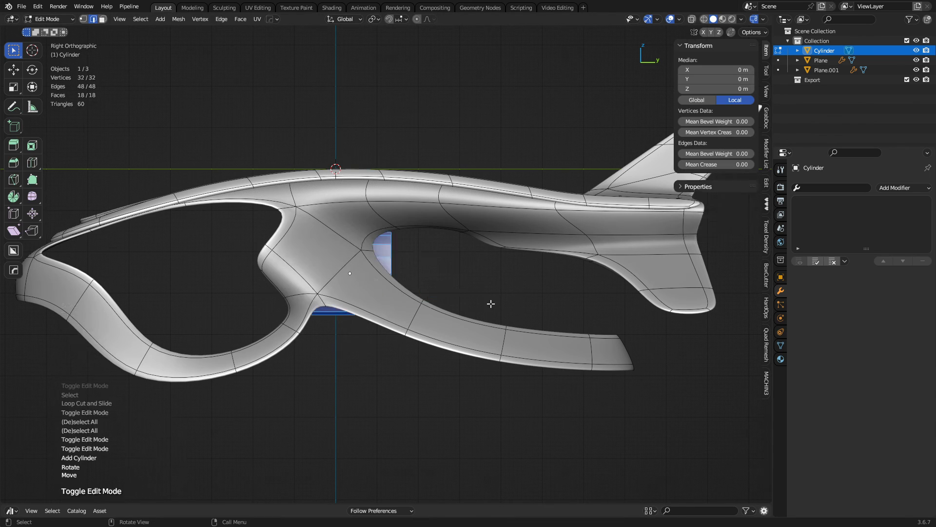
middle_drag(491, 303, 388, 321)
key(3)
click(450, 278)
middle_drag(451, 278, 399, 295)
key(g)
key(y)
click(448, 316)
mouse_move(448, 316)
middle_down()
mouse_move(567, 305)
mouse_move(418, 310)
mouse_move(454, 311)
middle_up()
key(a)
key(g)
key(z)
click(423, 323)
Extrude the cylinder's rear face into a collar about 2.92 m across and 3.15 m long, scaling its end face by 0.749
click(422, 296)
key(e)
key(s)
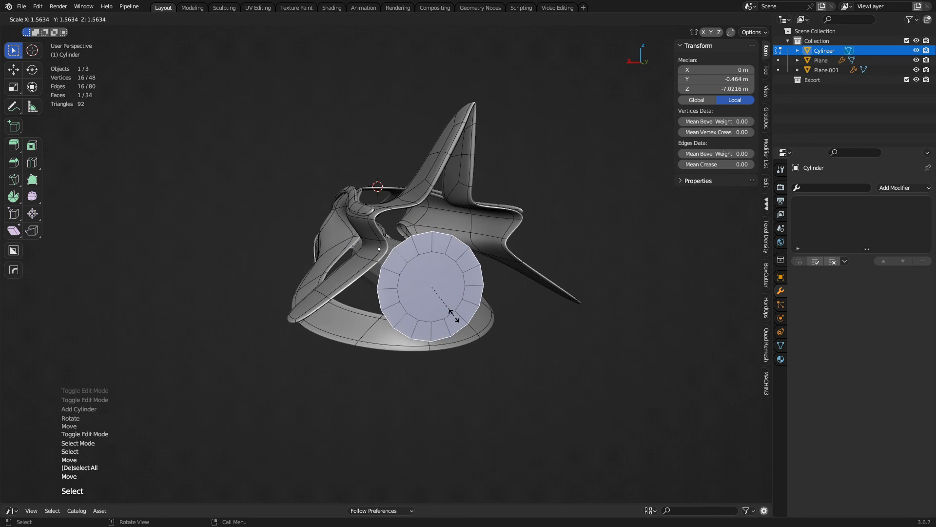
click(453, 312)
key(e)
click(485, 352)
key(s)
click(483, 348)
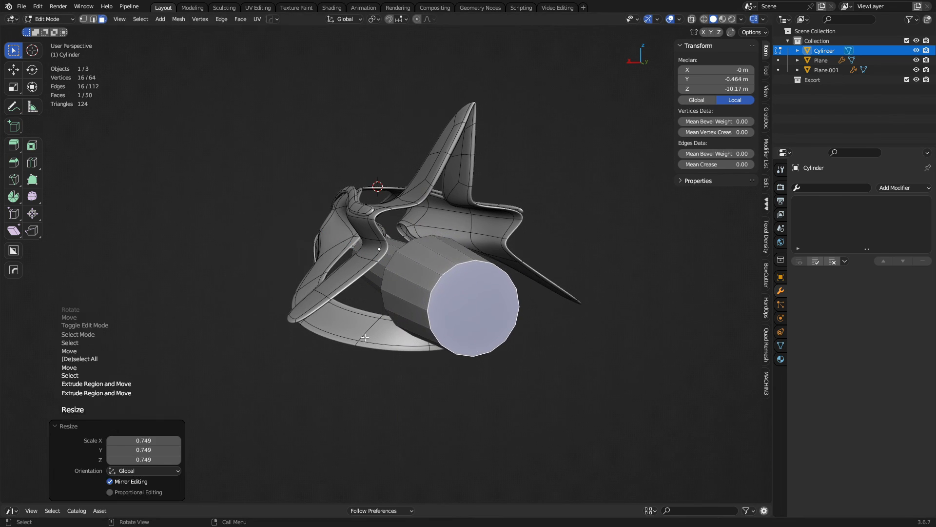
key(Tab)
middle_drag(265, 310, 361, 315)
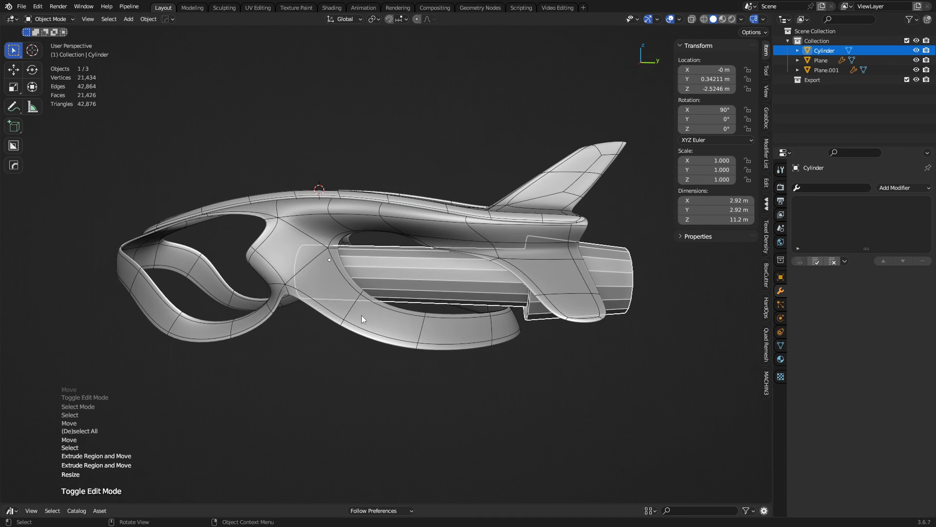
Add three edge loops around the cylinder's long section ahead of the rear collar
key(Tab)
key(ctrl+r)
click(404, 265)
click(436, 271)
key(ctrl+r)
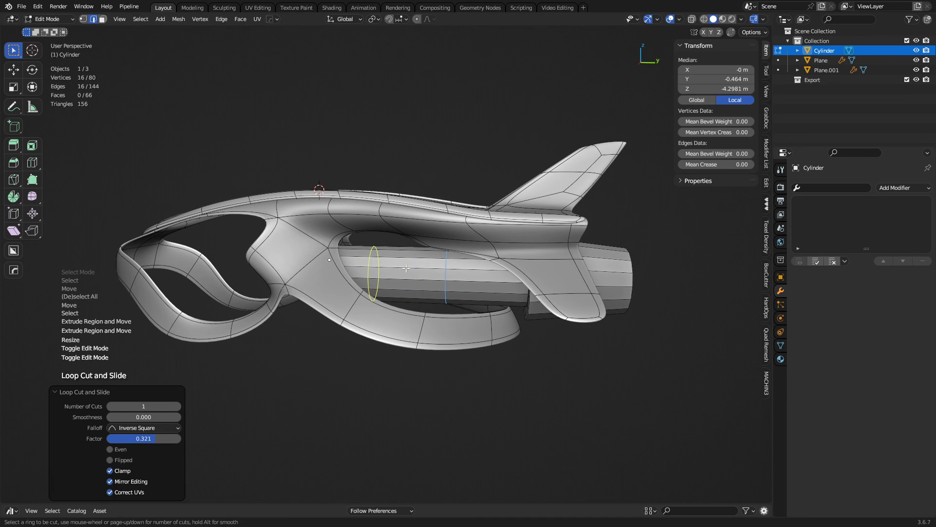
click(384, 267)
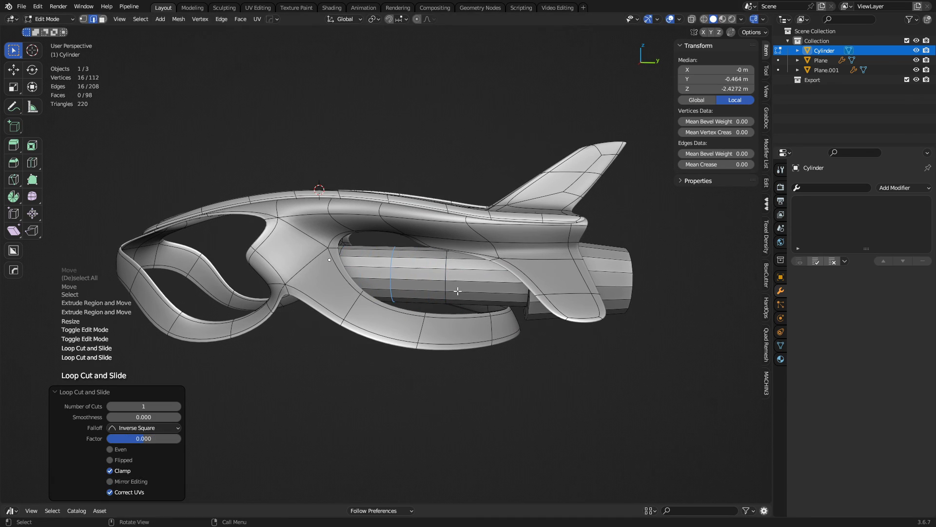
Fatten the middle edge loop by 0.56 m and bevel it into a wide bulge around the cylinder
key(alt+s)
click(474, 300)
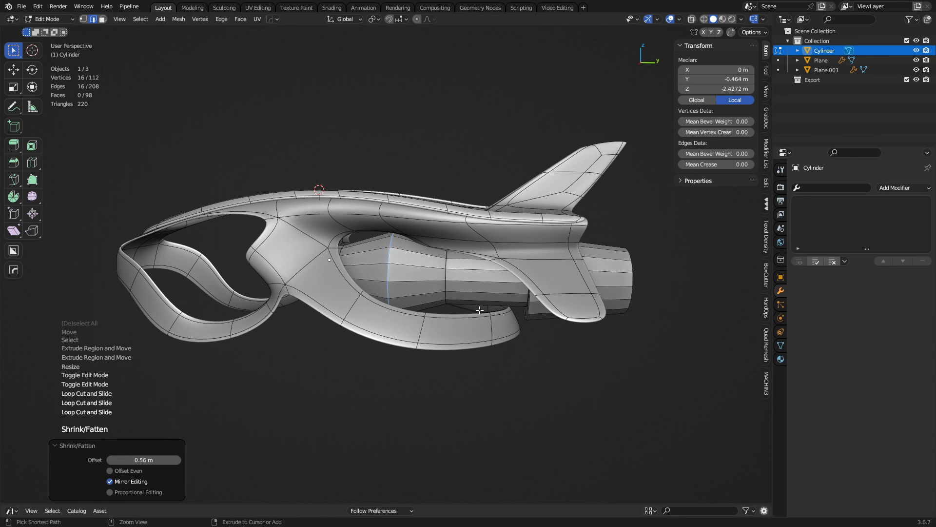
key(ctrl+b)
click(535, 324)
key(Tab)
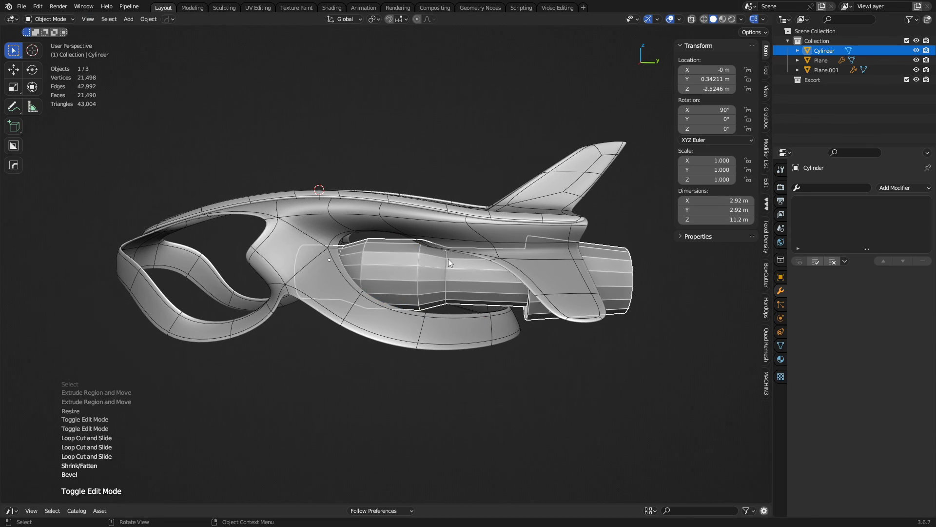
Extrude the cylinder's front face about 4.04 m forward through the body's front opening
middle_drag(358, 277, 369, 291)
key(ctrl+Tab)
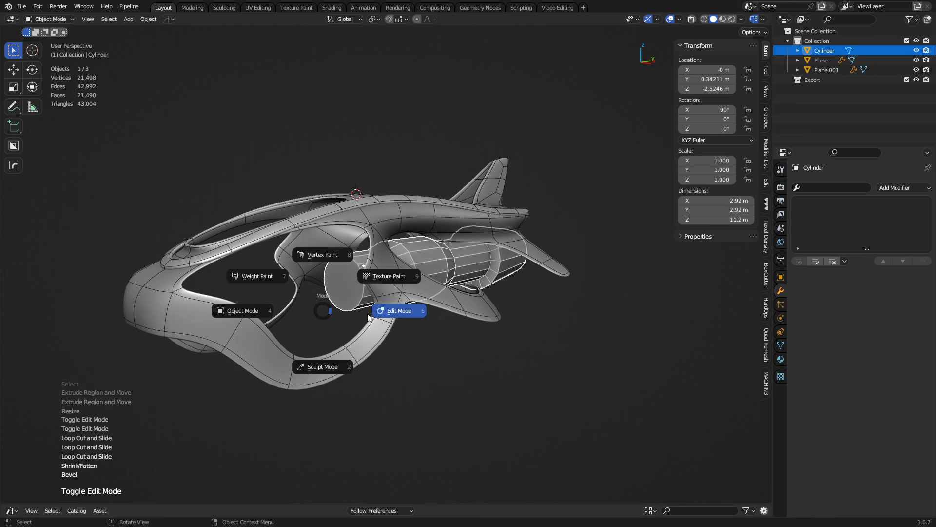
click(369, 316)
key(3)
click(331, 286)
middle_drag(338, 284, 386, 271)
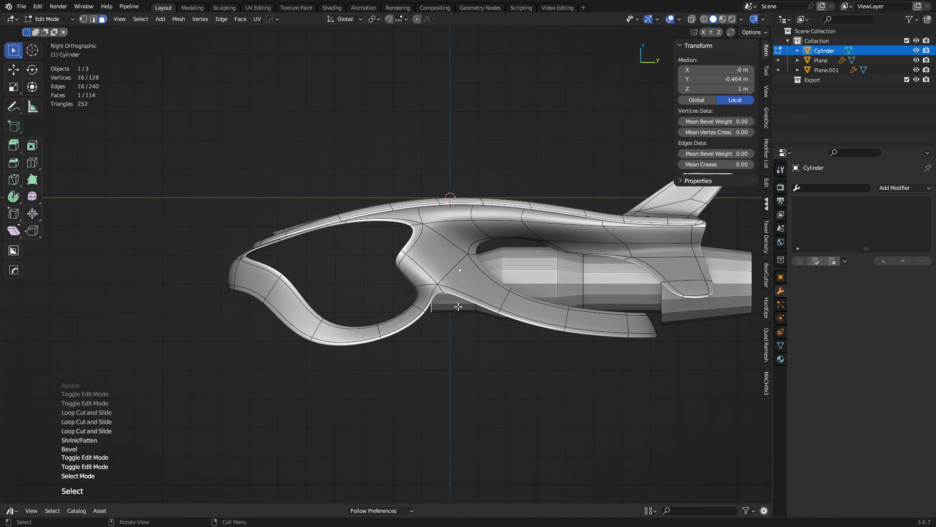
key(e)
click(359, 301)
Flatten the extruded front face along Z and move it down about 0.92 m
key(s)
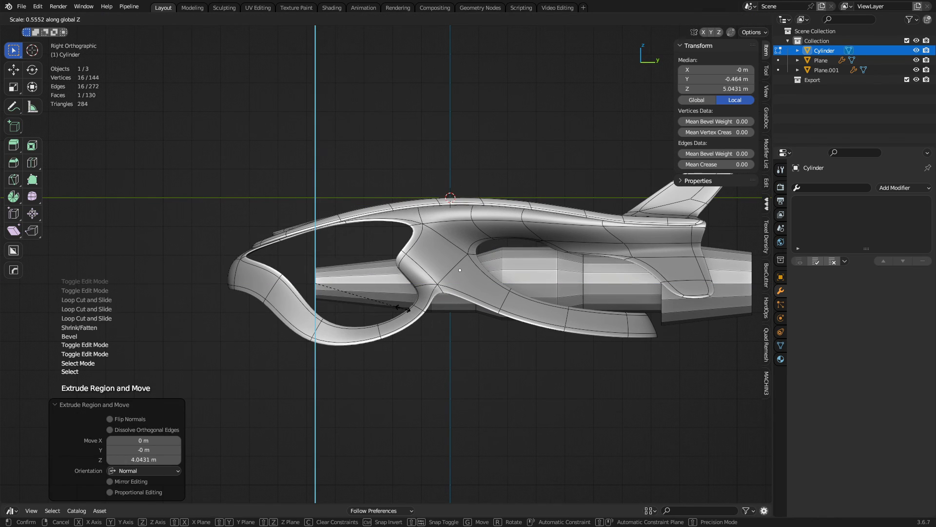
click(397, 307)
key(g)
key(z)
click(376, 341)
Extrude the front face about 2.94 m further forward and widen its end by 1.9 along X
key(e)
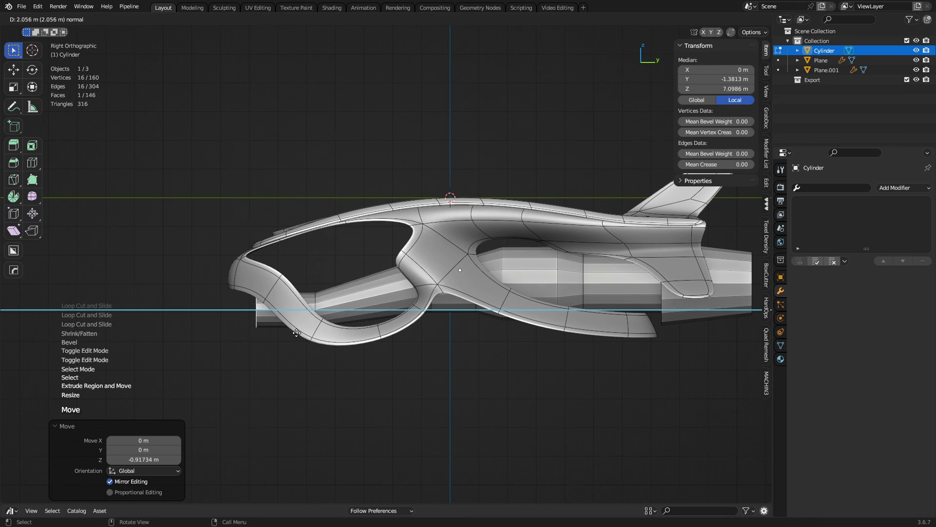
click(273, 332)
middle_drag(283, 330, 487, 339)
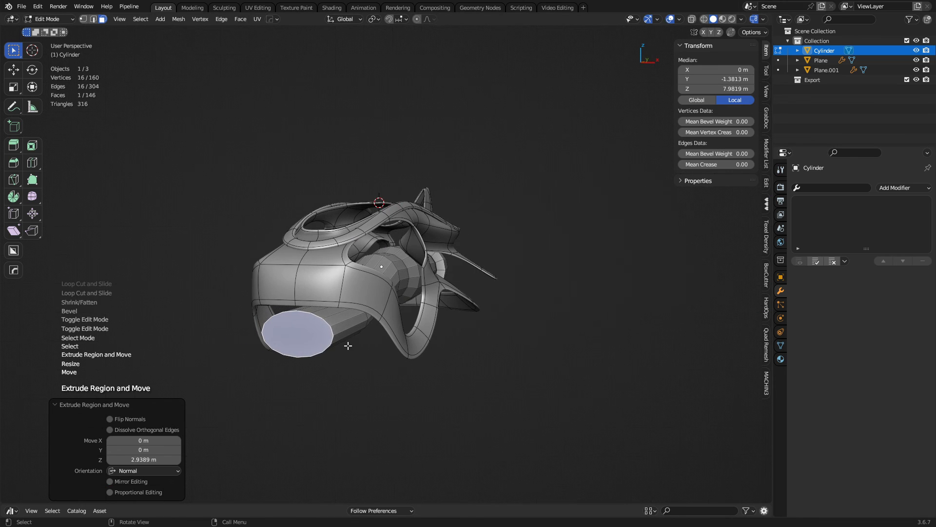
key(s)
key(x)
click(392, 352)
middle_drag(393, 351, 437, 345)
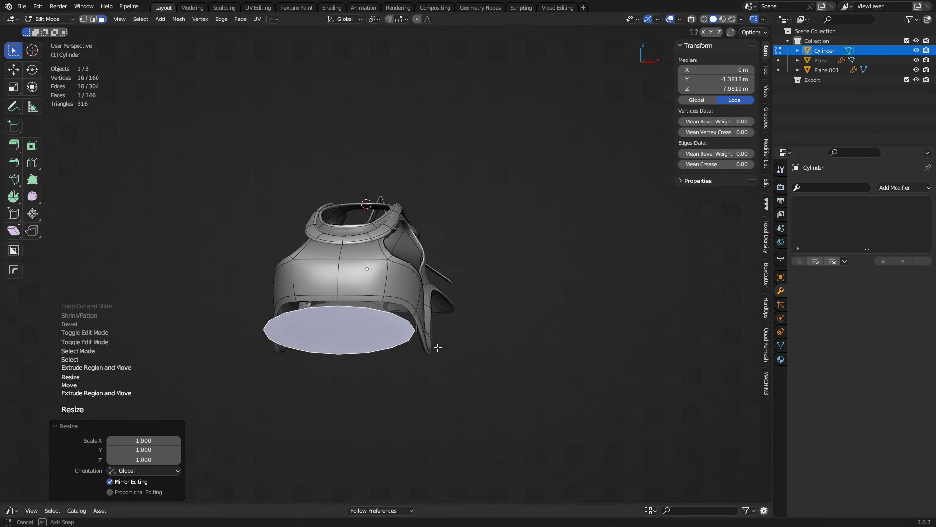
Scale the cylinder's front face by 1.26 along Z and lower it about 0.21 m
key(s)
key(z)
click(445, 379)
key(g)
key(z)
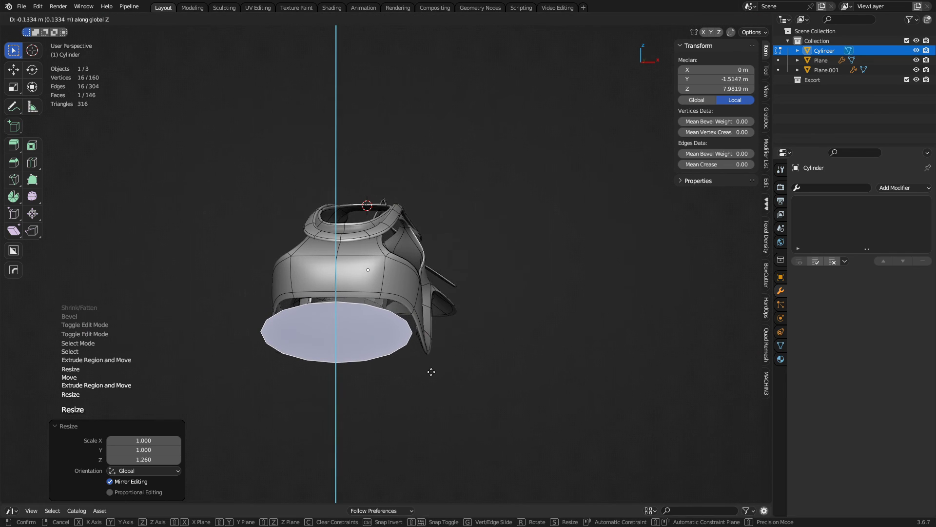
click(405, 363)
Hollow the front end by extruding it about 0.56 m forward, shrinking an inner face to 0.74 and sinking it about 0.52 m
middle_drag(400, 362, 364, 368)
key(e)
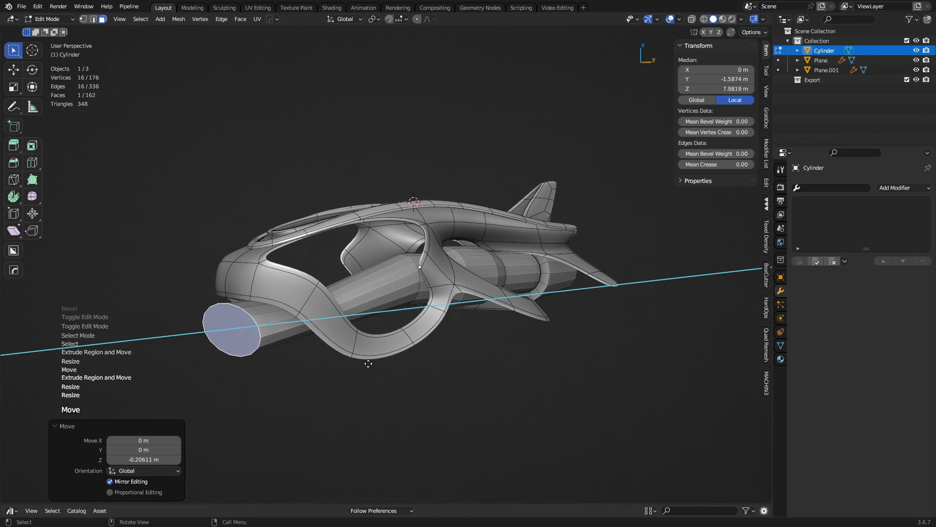
click(363, 370)
key(s)
click(314, 358)
key(e)
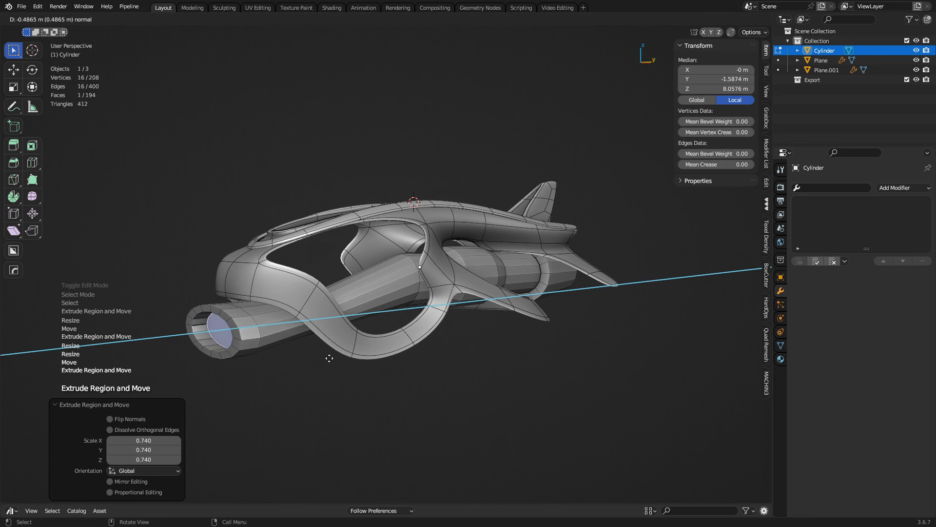
click(330, 358)
key(Tab)
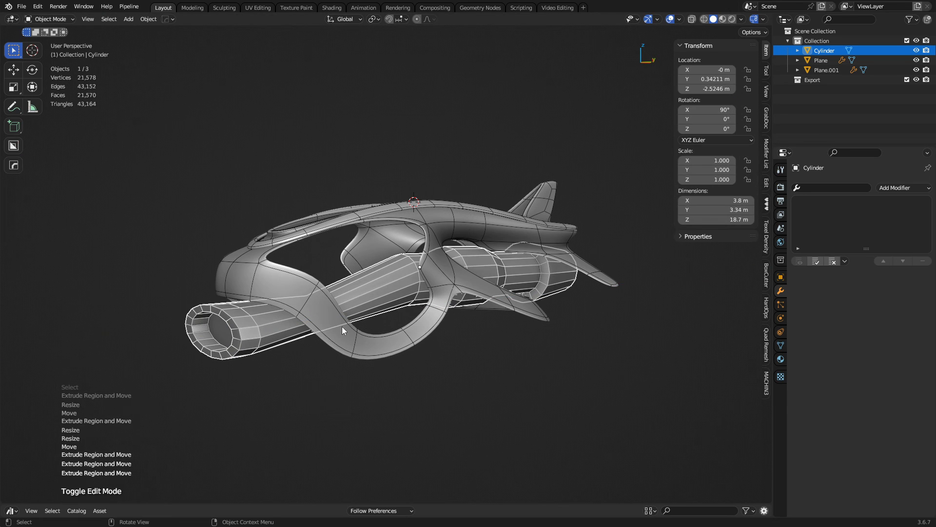
Isolate the cylinder object and bevel the edge loop at its front bend with a 1.31 m width and 2 segments
key(KP_Divide)
key(ctrl+Tab)
click(380, 305)
key(2)
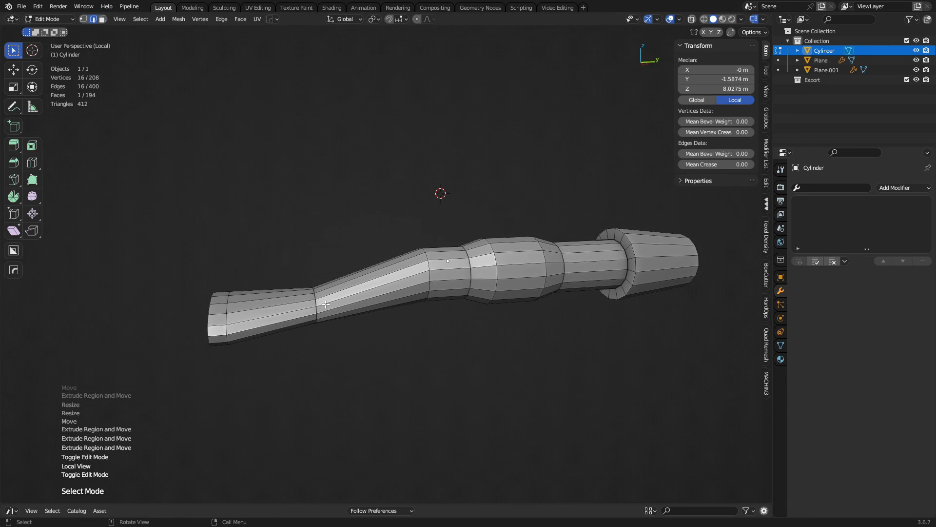
alt+click(317, 312)
key(ctrl+b)
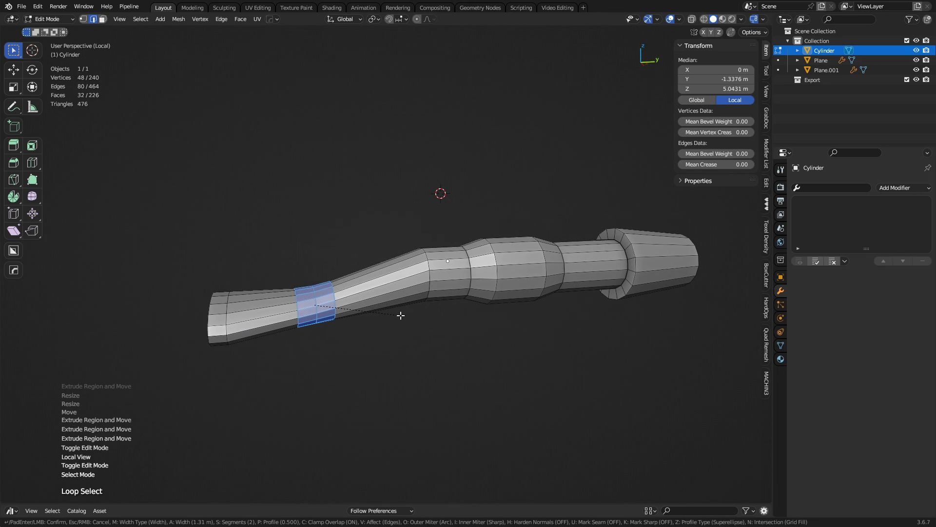
click(400, 315)
Bevel the edge loop at the cylinder's rear bend and the loop where the central bulge begins
shift+middle_drag(510, 316, 461, 315)
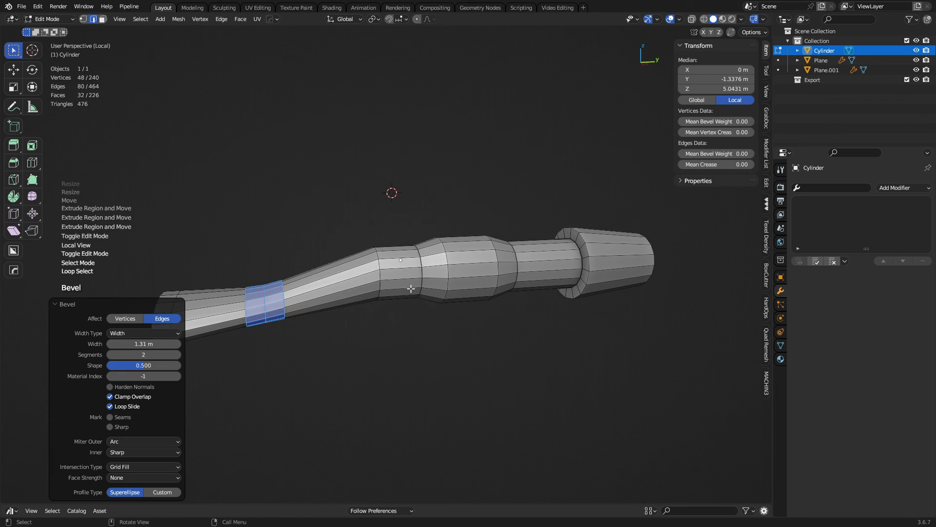
alt+click(380, 275)
key(ctrl+b)
click(490, 299)
alt+click(421, 273)
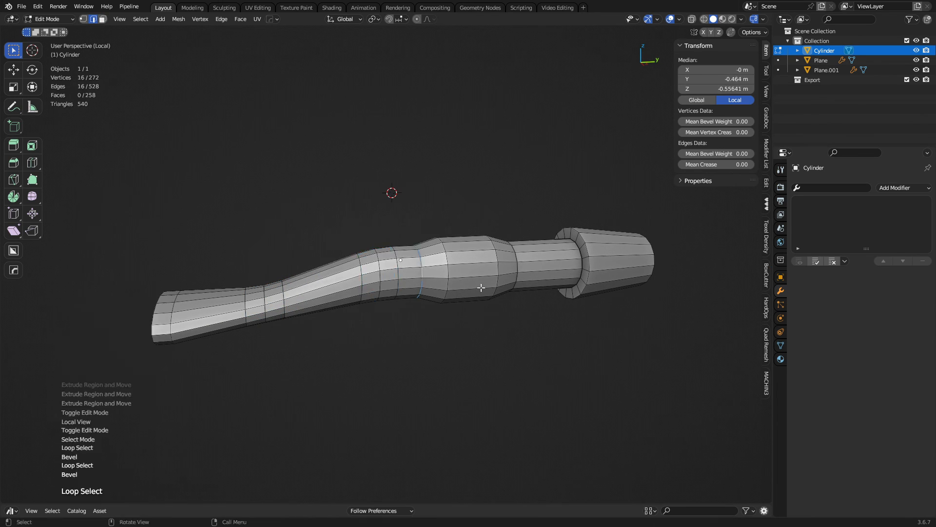
key(ctrl+b)
click(569, 313)
Bevel the edge loop at the front shoulder of the bulge with a 0.658 m width and 2 segments
alt+click(443, 269)
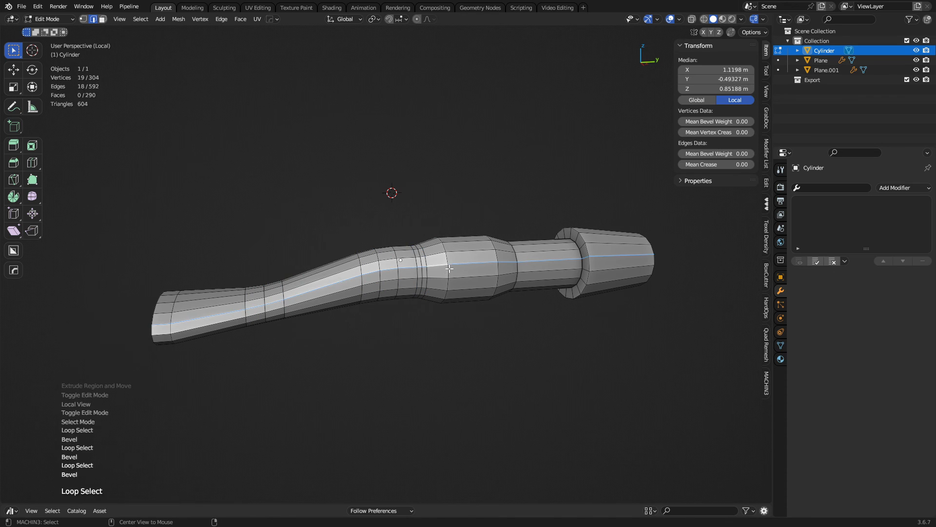
key(ctrl+b)
click(577, 307)
shift+middle_drag(577, 307, 500, 298)
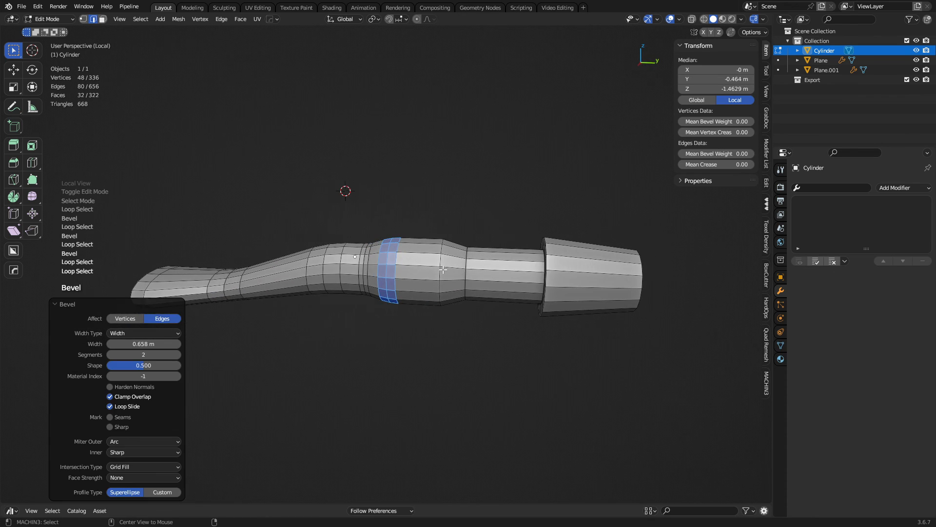
Bevel the edge loop at the rear shoulder of the bulge with a 0.57 m width and 2 segments
alt+click(441, 271)
key(ctrl+b)
click(523, 296)
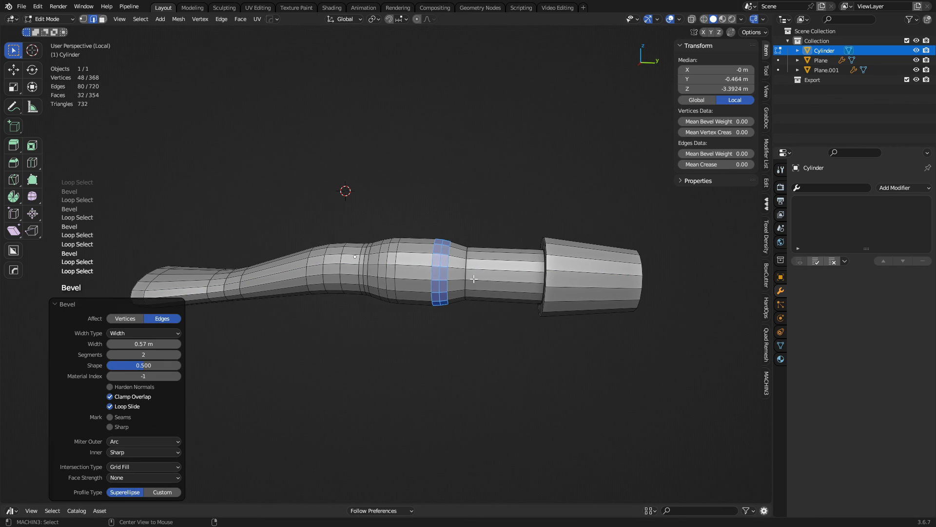
Bevel the loop where the bulge ends by 0.327 m and try beveling the loop where the neck meets the rear section
alt+click(465, 276)
click(563, 304)
shift+middle_drag(563, 303, 478, 299)
middle_drag(487, 300, 564, 305)
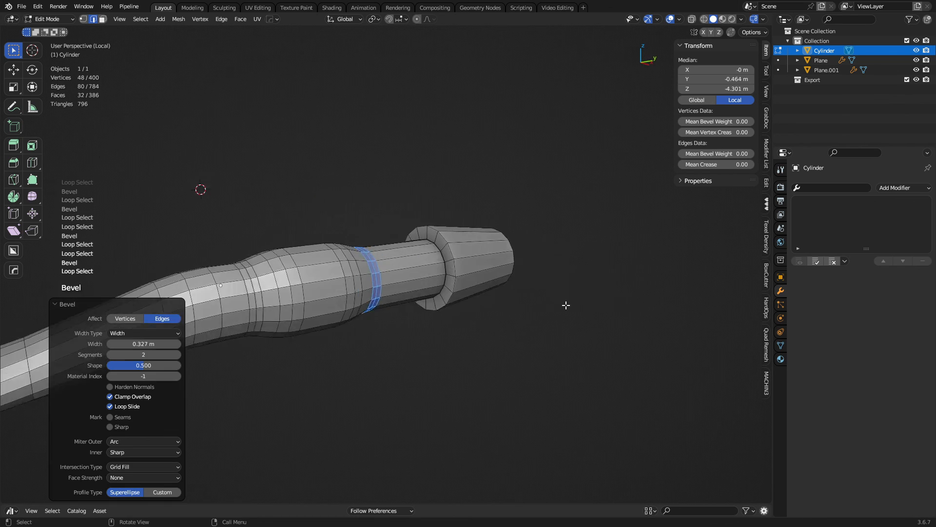
scroll(565, 305, up, 4)
alt+click(490, 274)
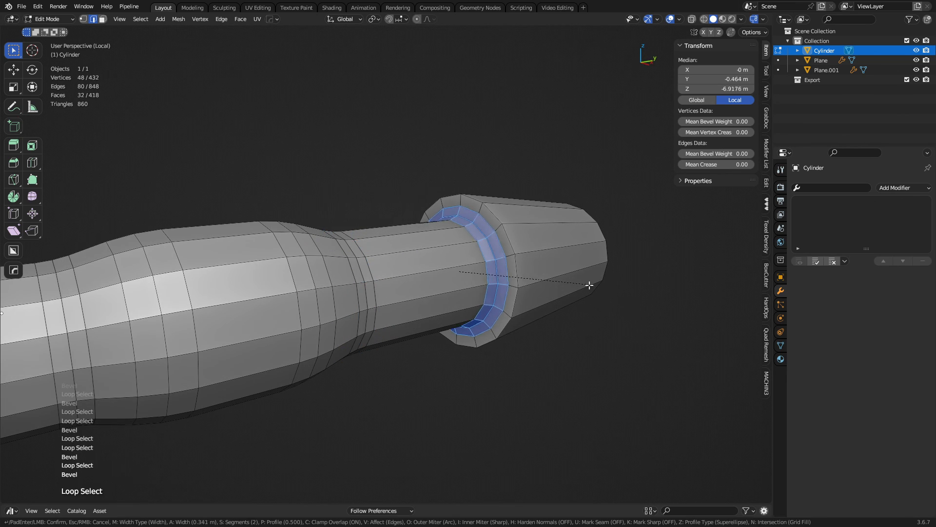
Undo all the edge loop bevels made along the cylinder
ctrl+middle_drag(560, 286, 479, 291)
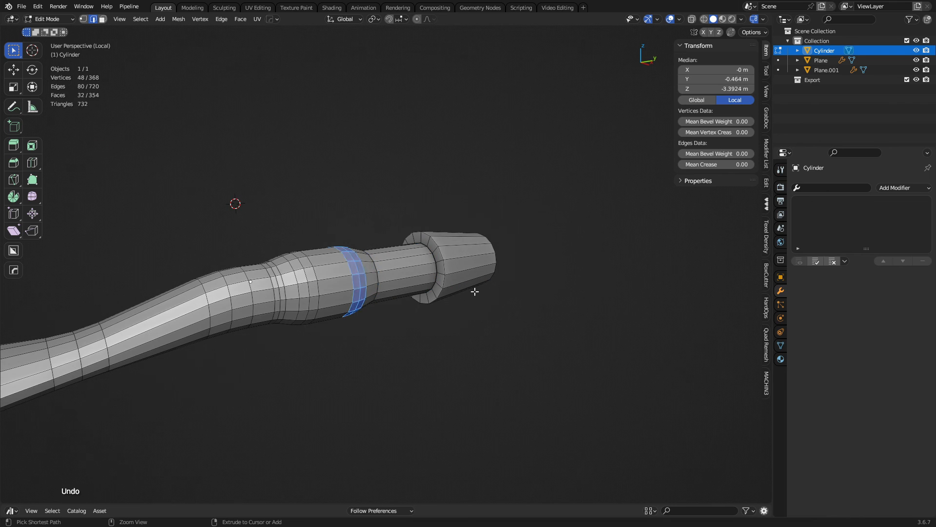
shift+middle_drag(330, 338, 504, 318)
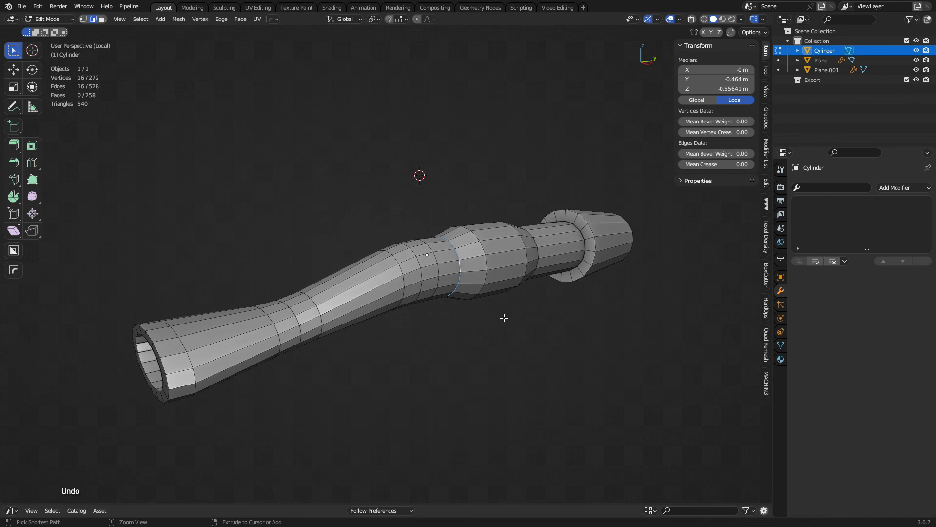
key(ctrl+z)
key(ctrl+z)
Add a Bevel modifier to the cylinder in Object Mode and set its angle limit to 80°
key(ctrl+Tab)
click(429, 318)
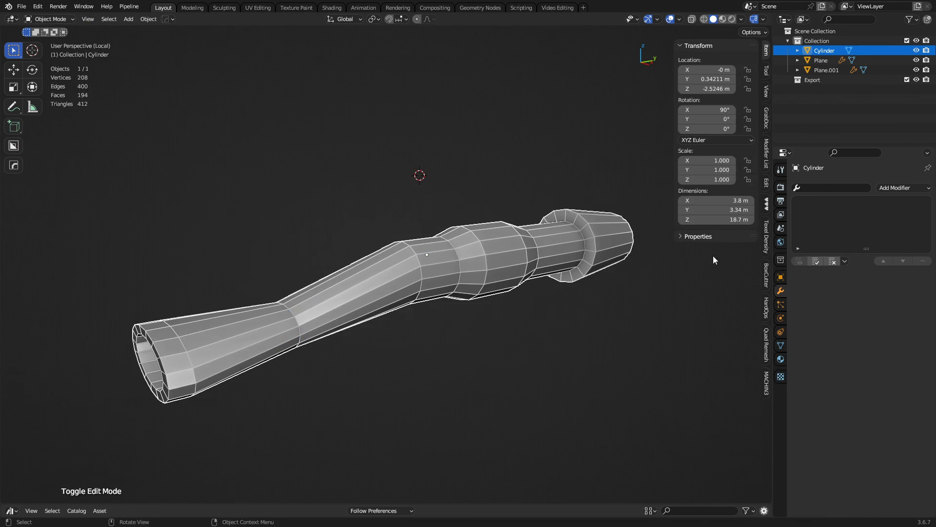
click(893, 188)
click(740, 223)
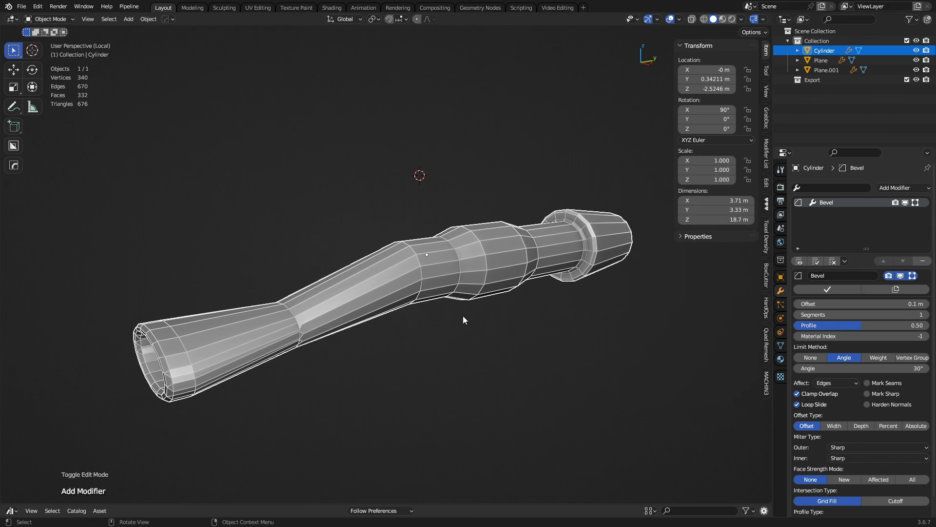
middle_drag(464, 319, 328, 305)
scroll(341, 322, up, 3)
middle_drag(349, 336, 383, 330)
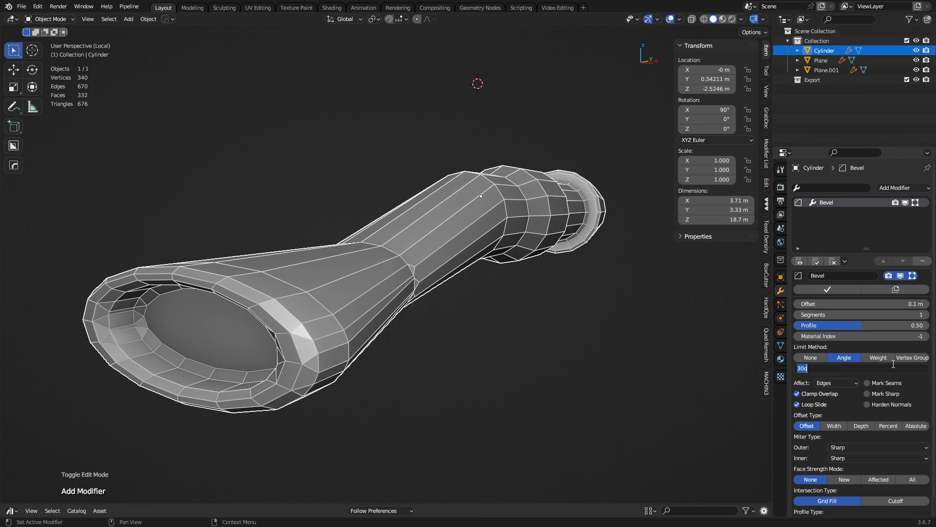
key(Return)
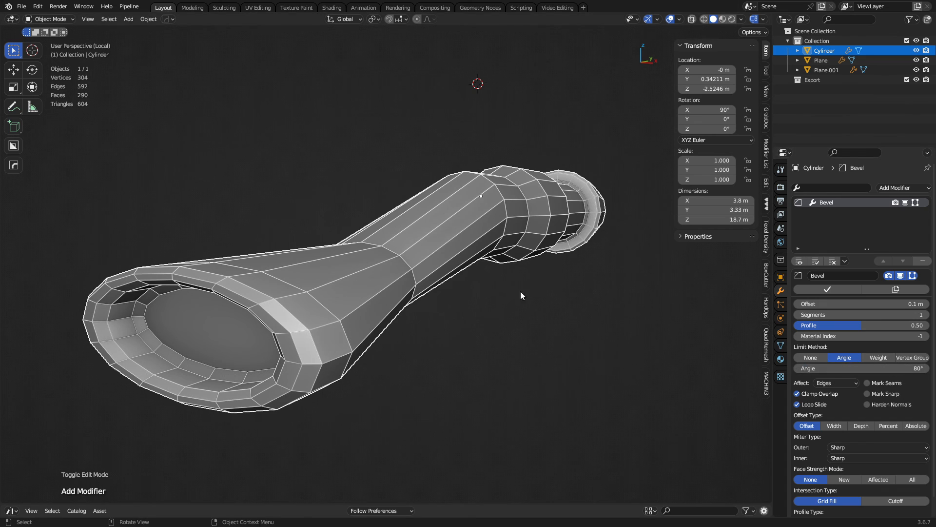
Set the Bevel modifier's offset to 0.144 m and its segments to 2, settling the angle limit at 80° after trying lower angles
middle_drag(521, 295, 451, 277)
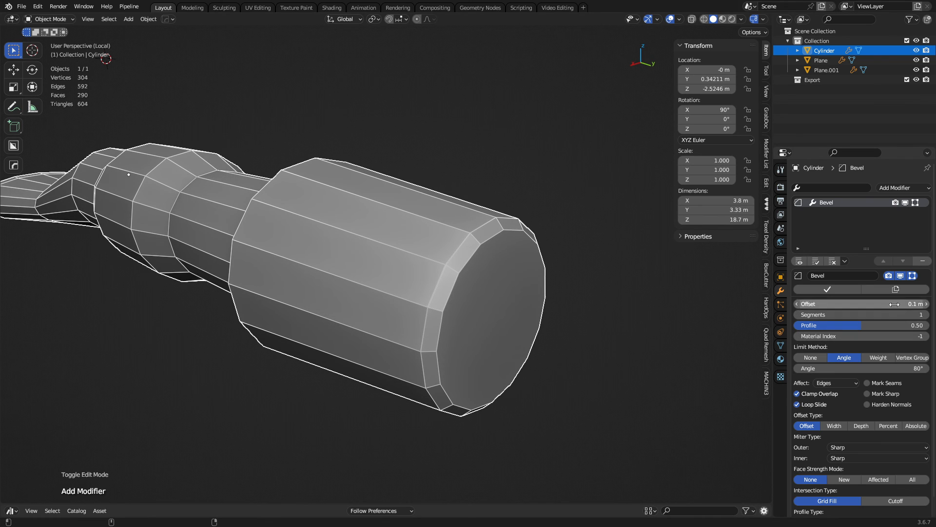
mouse_move(897, 304)
mouse_down()
mouse_move(917, 304)
mouse_move(908, 304)
mouse_up()
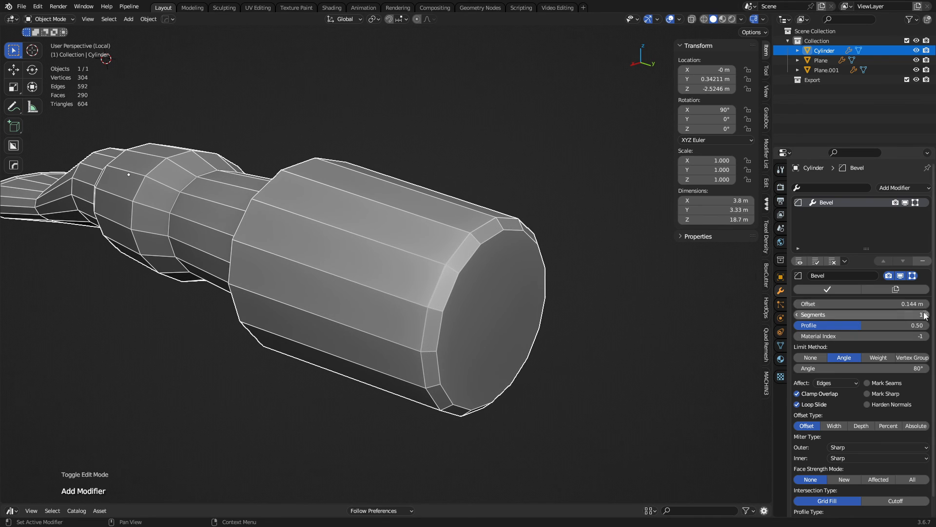
click(927, 315)
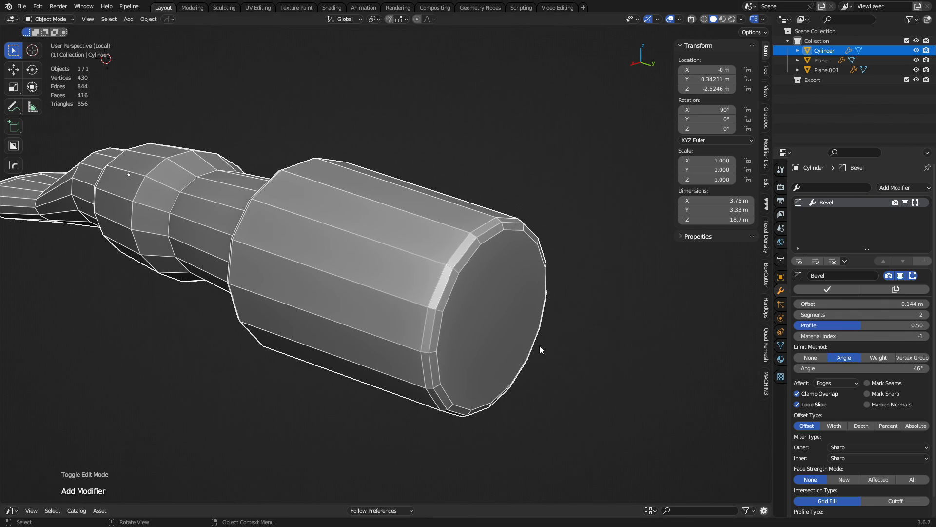
middle_drag(540, 349, 367, 331)
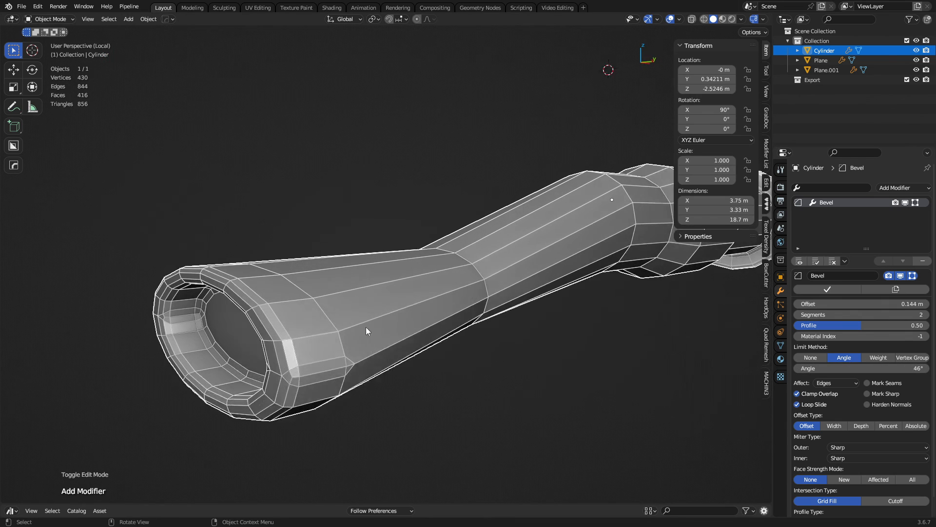
scroll(367, 331, up, 1)
drag(862, 368, 867, 368)
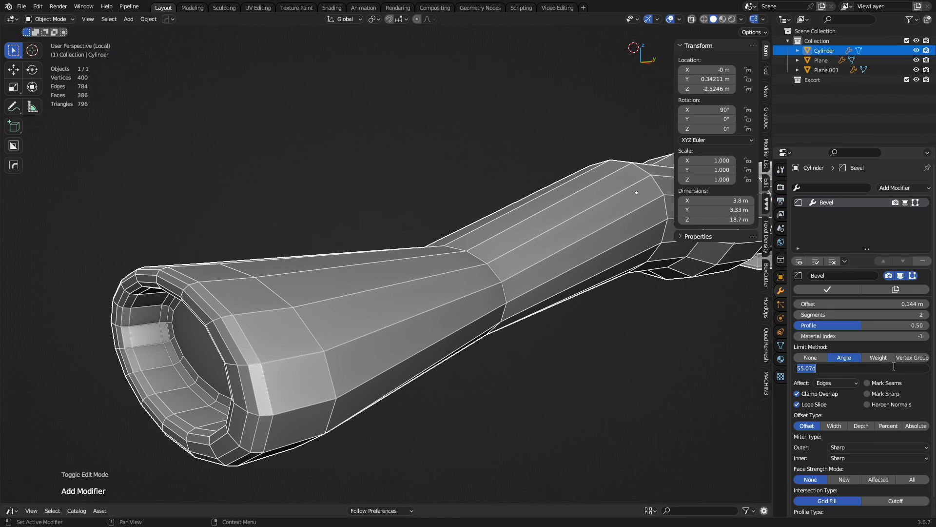
click(370, 368)
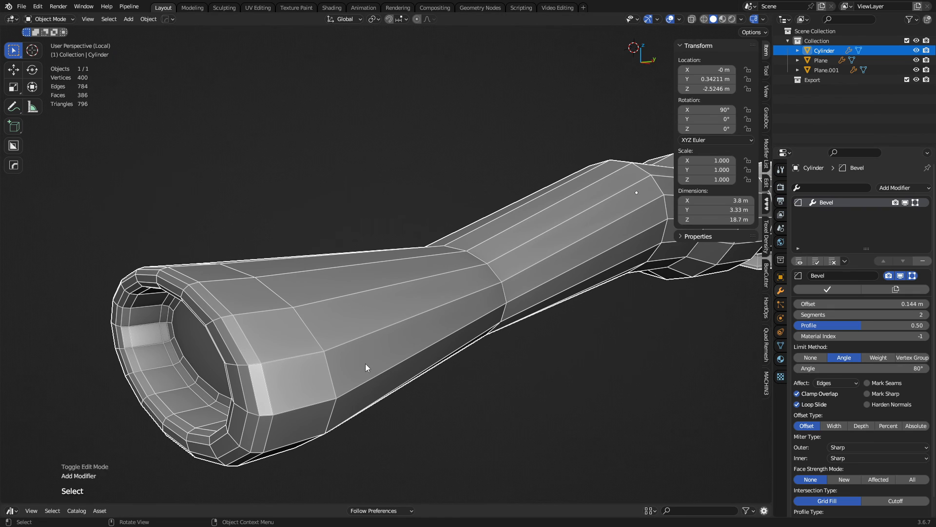
In Edit Mode, bevel the edge loop just behind the cylinder's front opening with a 0.208 m width and 2 segments
scroll(380, 378, down, 2)
key(Tab)
shift+middle_drag(446, 310, 383, 324)
middle_drag(383, 323, 351, 320)
key(ctrl+b)
click(411, 300)
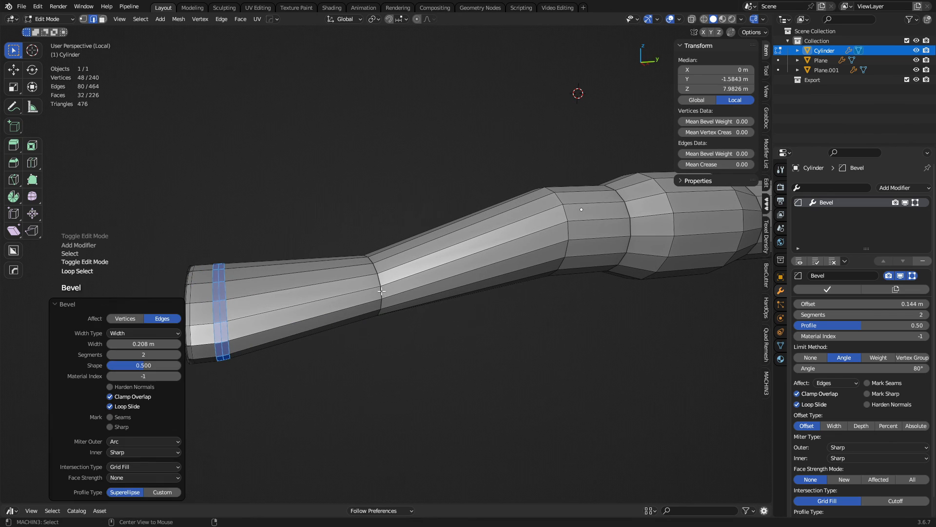
Bevel the cylinder's front bend loop by 0.265 m and its rear bend loop by 0.253 m, with 2 segments each
alt+click(382, 296)
shift+middle_drag(431, 303, 330, 328)
key(ctrl+b)
click(457, 310)
shift+middle_drag(457, 310, 265, 332)
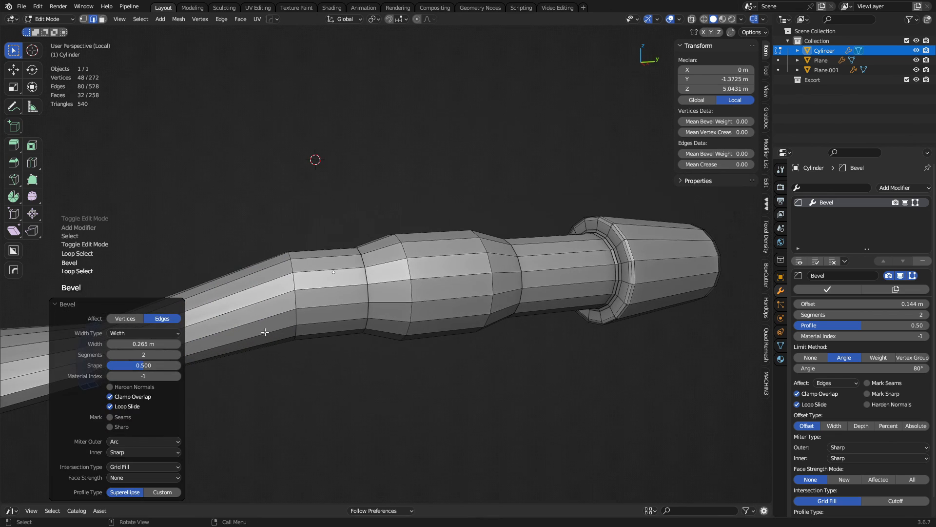
alt+click(296, 297)
key(ctrl+b)
click(485, 338)
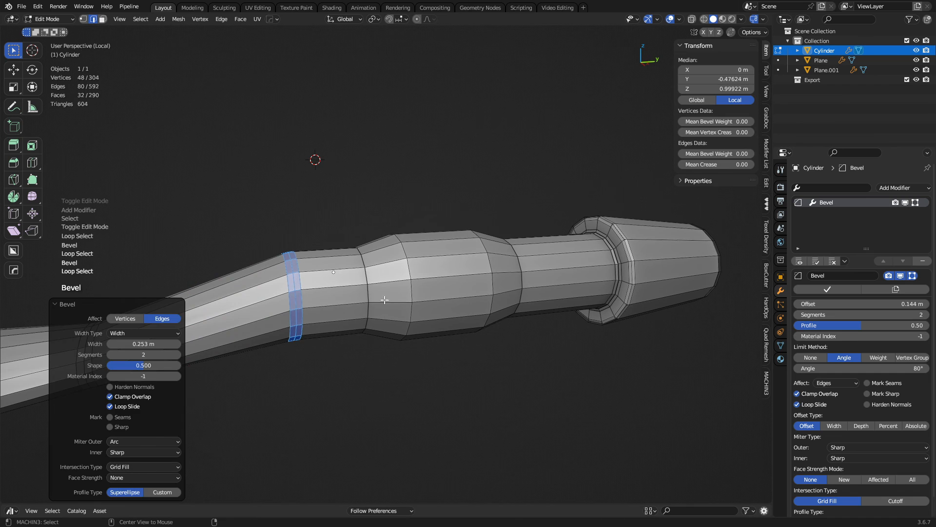
Bevel the edge loop where the bulge begins with a 0.309 m width, and bevel the loop at its front shoulder
alt+click(367, 298)
key(ctrl+b)
click(490, 323)
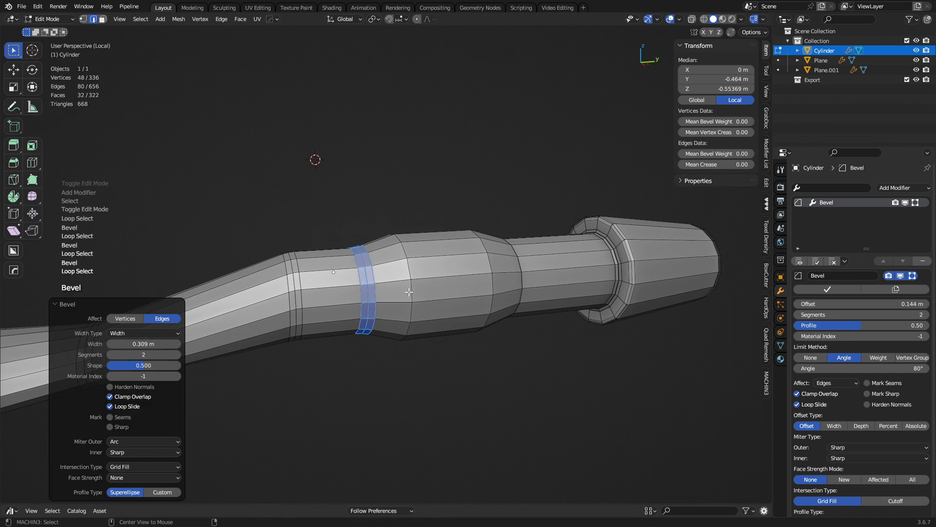
alt+click(409, 292)
key(ctrl+b)
click(468, 312)
Bevel the edge loops at the bulge's rear shoulder and where it meets the narrow neck, with 2 segments
alt+click(490, 292)
key(ctrl+b)
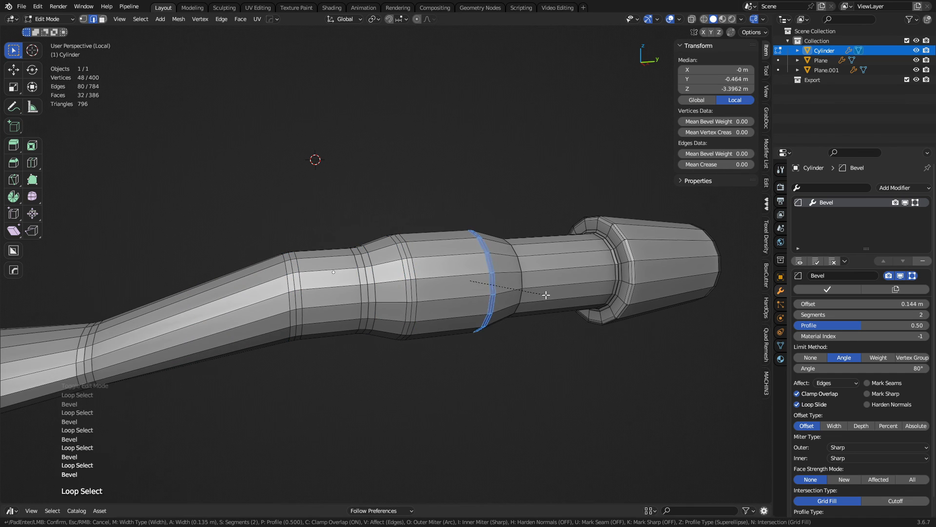
click(591, 302)
shift+middle_drag(571, 304, 518, 311)
alt+click(470, 289)
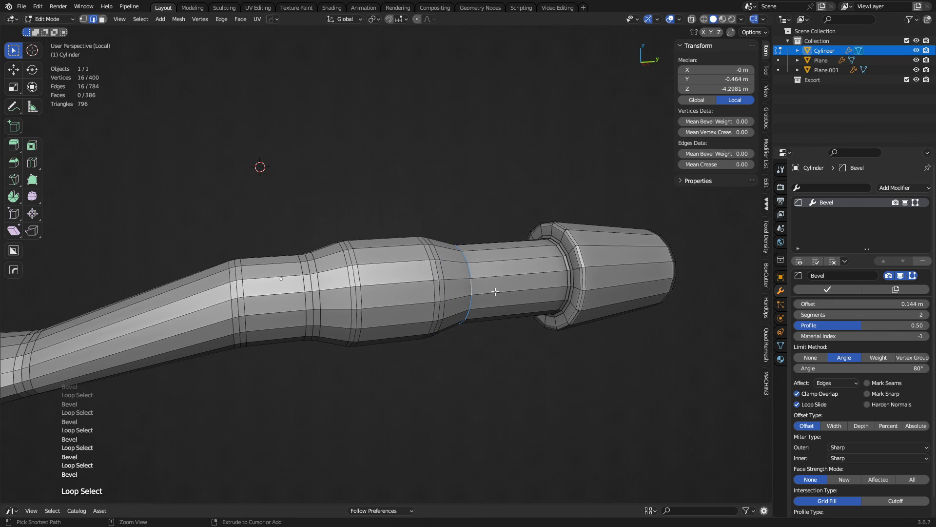
key(ctrl+b)
click(548, 308)
Extrude the cylinder's rear end face and scale it inward, extrude it again, and merge it at the center
middle_drag(601, 313, 491, 344)
key(3)
click(491, 345)
shift+middle_drag(551, 362, 481, 354)
scroll(491, 357, up, 1)
key(e)
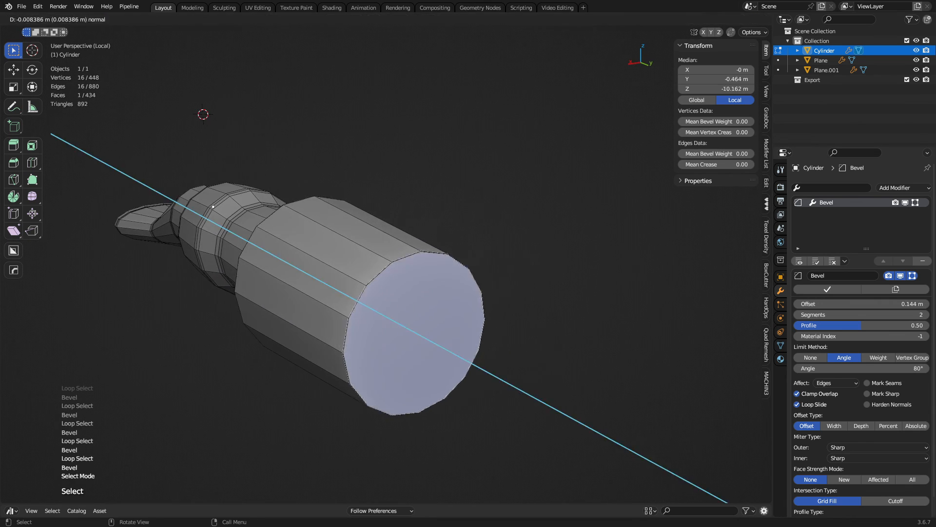
key(s)
click(499, 366)
key(e)
key(s)
click(479, 356)
key(shift+1)
key(Tab)
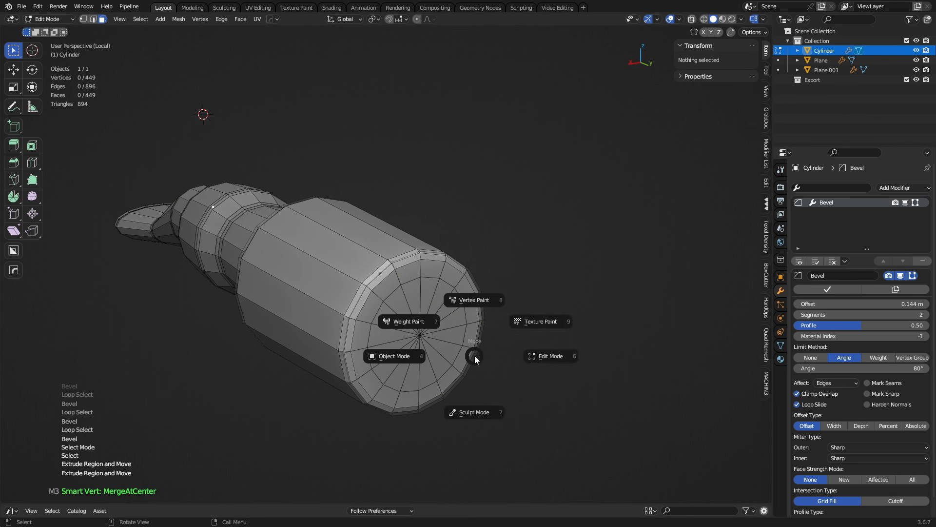
click(393, 355)
Shade the cylinder smooth and add a Subdivision modifier at level 2
alt+middle_click(364, 333)
key(Tab)
click(400, 333)
middle_drag(399, 333, 483, 345)
key(Tab)
click(397, 345)
middle_drag(528, 316, 328, 301)
scroll(335, 283, down, 4)
right_click(327, 265)
click(327, 264)
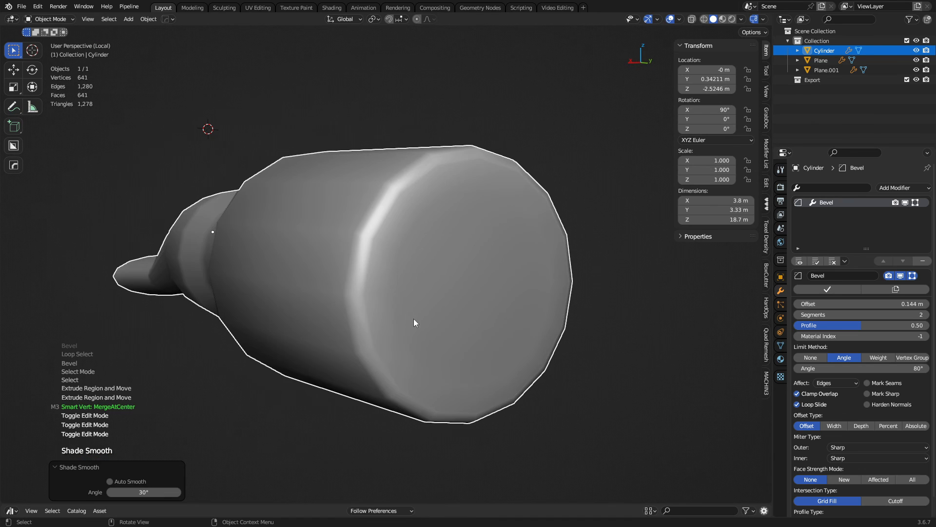
mouse_move(414, 318)
middle_down()
mouse_move(239, 285)
mouse_move(374, 306)
mouse_move(243, 295)
mouse_move(346, 317)
mouse_move(353, 309)
middle_up()
key(ctrl+2)
Turn off the Edit Mode display of the cylinder's Subdivision and Bevel modifiers
key(Tab)
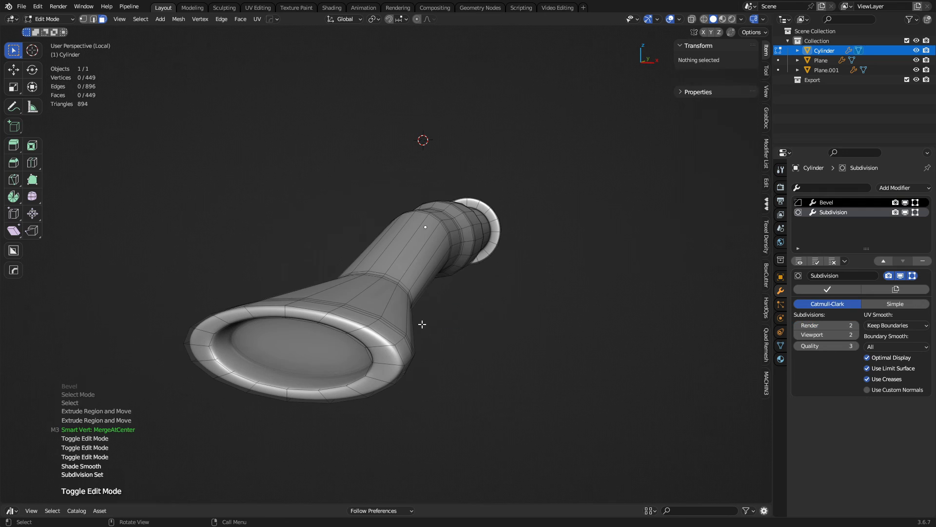
click(913, 276)
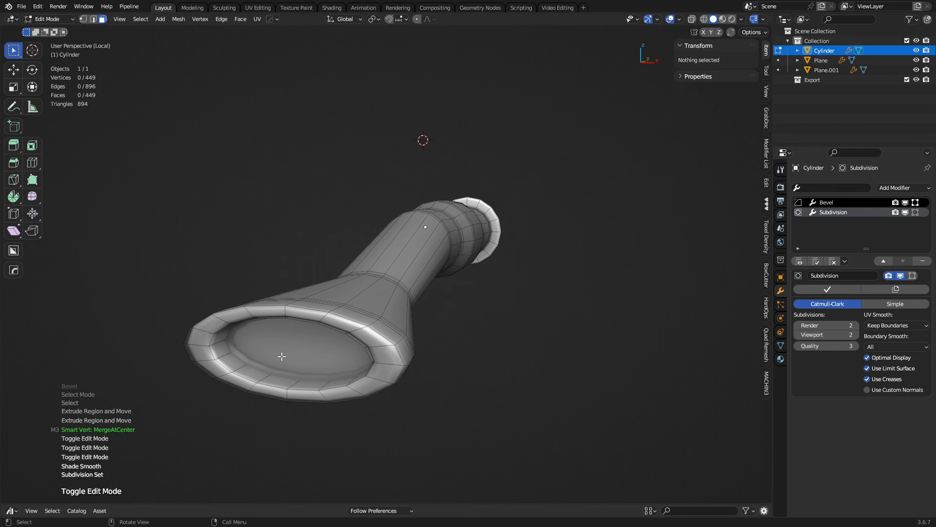
click(280, 344)
middle_drag(414, 357, 428, 343)
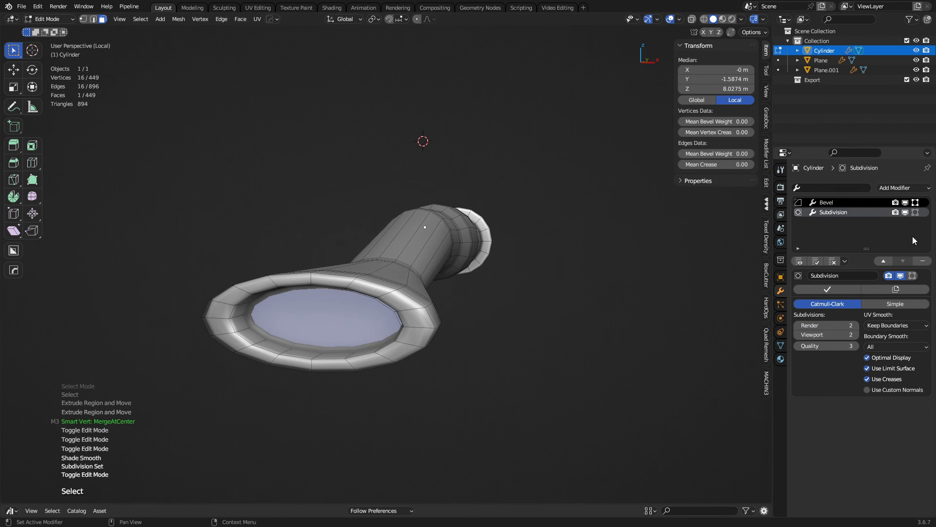
click(828, 206)
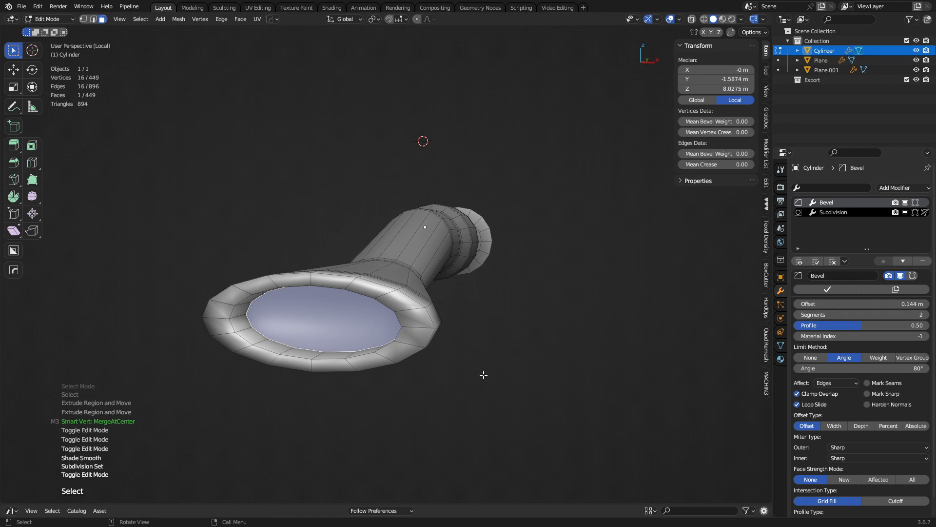
key(Tab)
scroll(331, 334, down, 2)
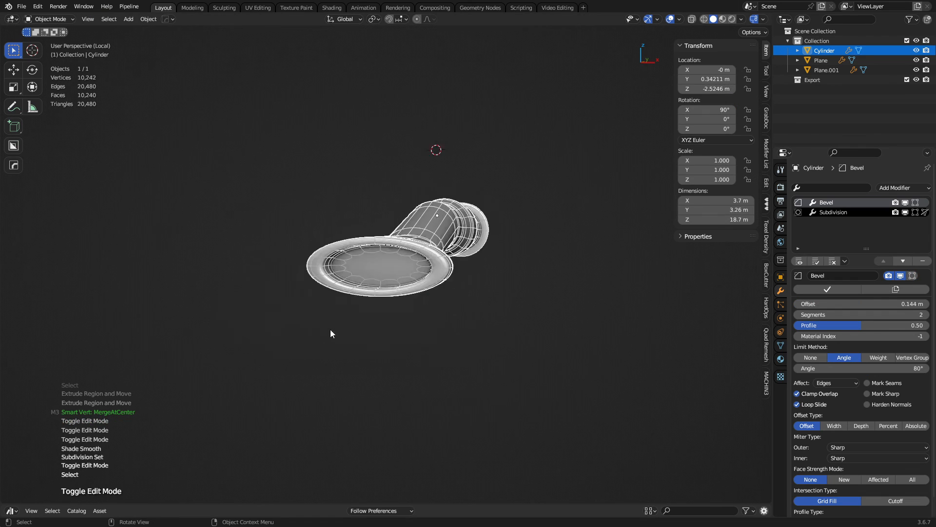
Extrude the recessed face in the front opening and scale it inward, extrude it again, and merge it at the center
scroll(330, 334, up, 2)
key(Tab)
click(410, 320)
shift+middle_drag(462, 316, 442, 331)
key(s)
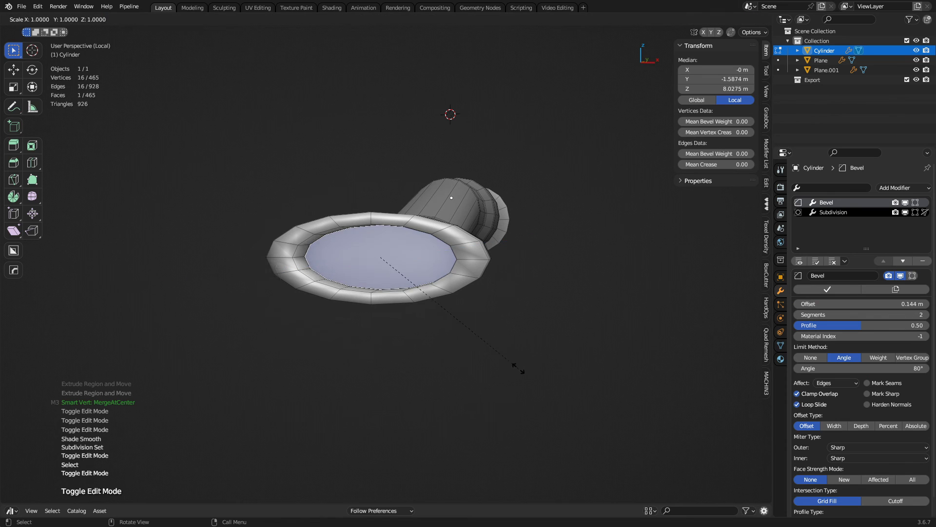
click(481, 351)
key(e)
key(s)
click(472, 347)
key(shift+1)
key(Tab)
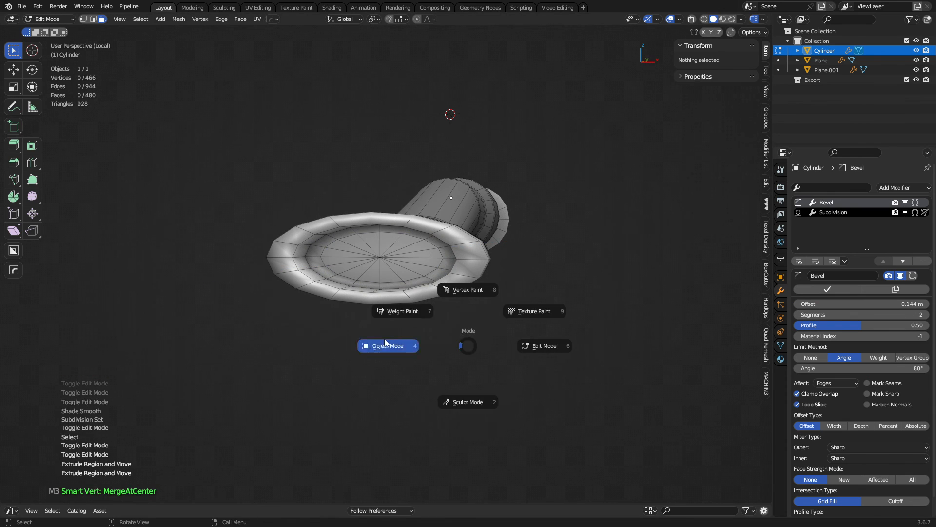
click(385, 342)
Exit the isolated view to show the cylinder with the rest of the craft, with nothing selected
key(alt+a)
middle_drag(488, 254, 317, 348)
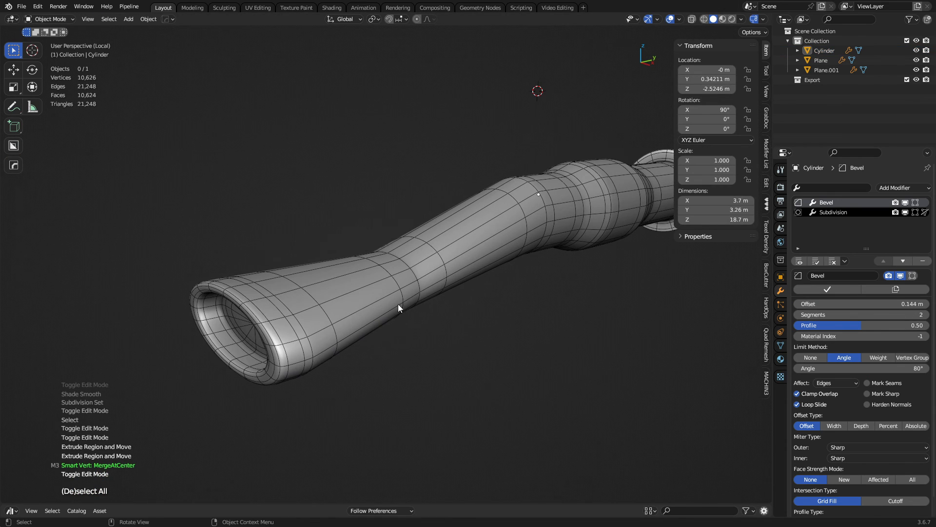
scroll(439, 305, down, 3)
key(KP_Divide)
key(a)
key(alt+a)
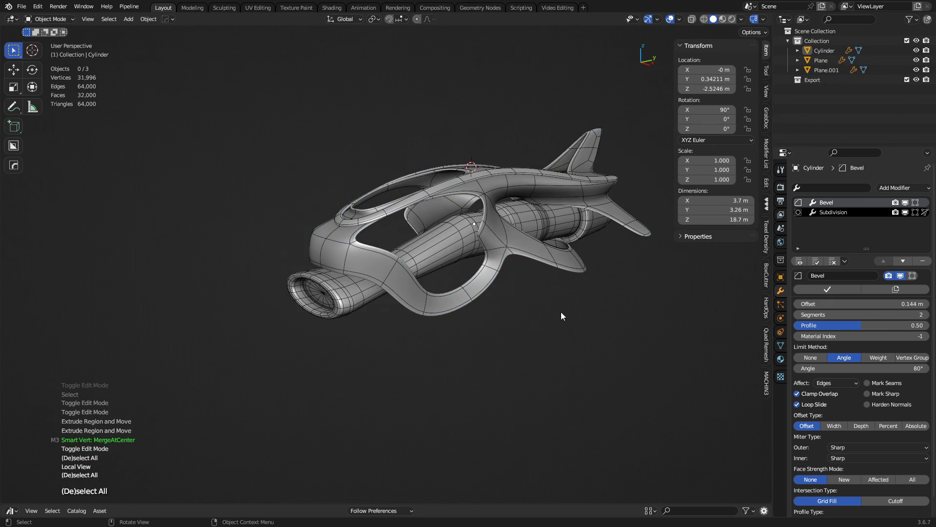
From above, select the cylinder's whole front section, including hidden vertices, and move it about 1.54 m in X and 1.77 m in Y with smooth proportional editing
middle_drag(561, 315, 437, 470)
scroll(307, 312, down, 1)
click(278, 317)
key(Tab)
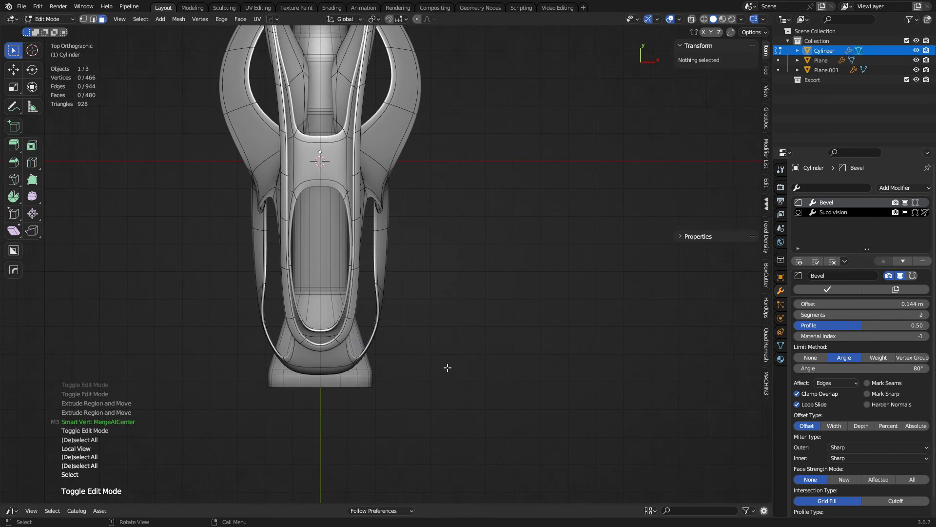
key(a)
key(1)
drag(204, 416, 399, 291)
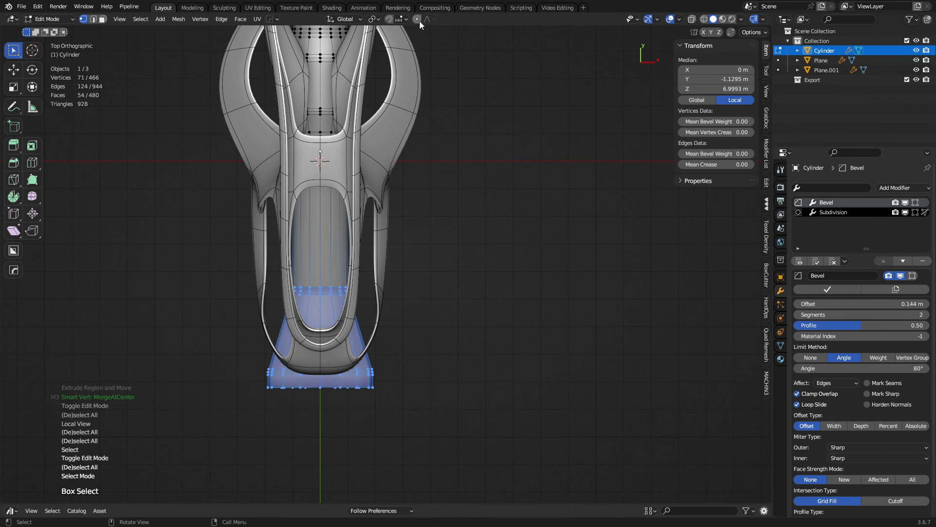
key(g)
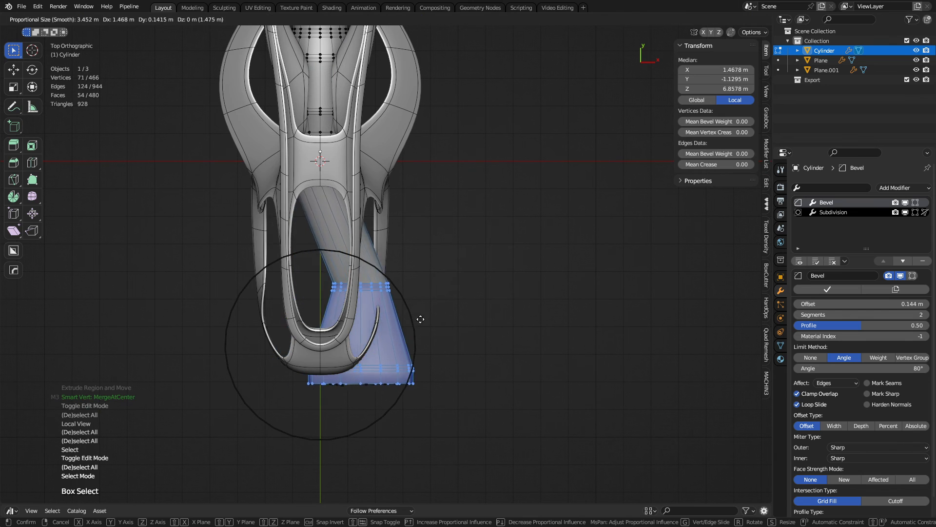
right_click(420, 296)
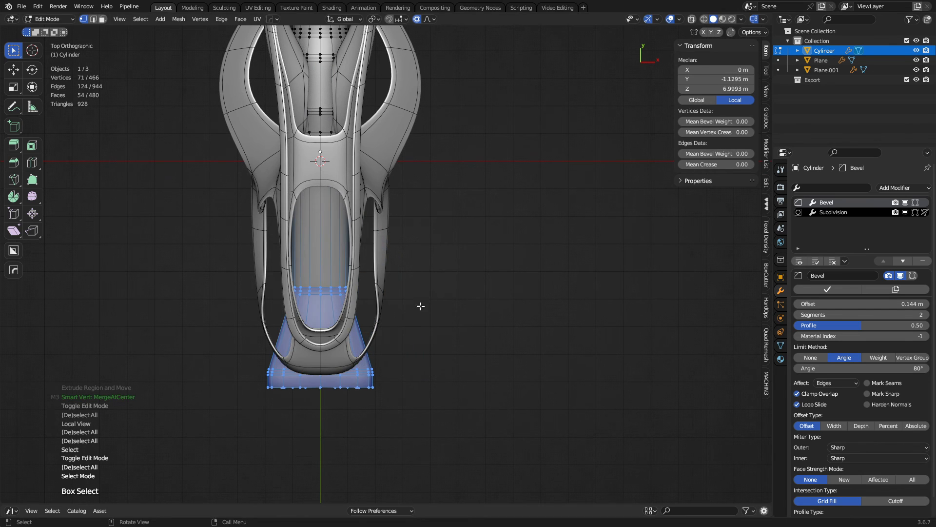
drag(197, 435, 424, 269)
key(g)
click(435, 341)
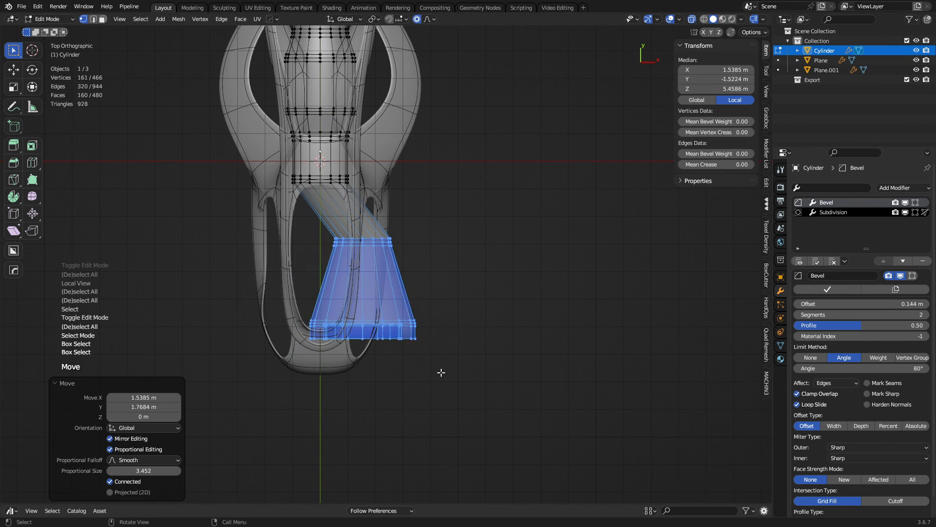
Try to rotate and shear the front section with proportional editing, undoing each attempt
key(r)
click(497, 330)
key(ctrl+z)
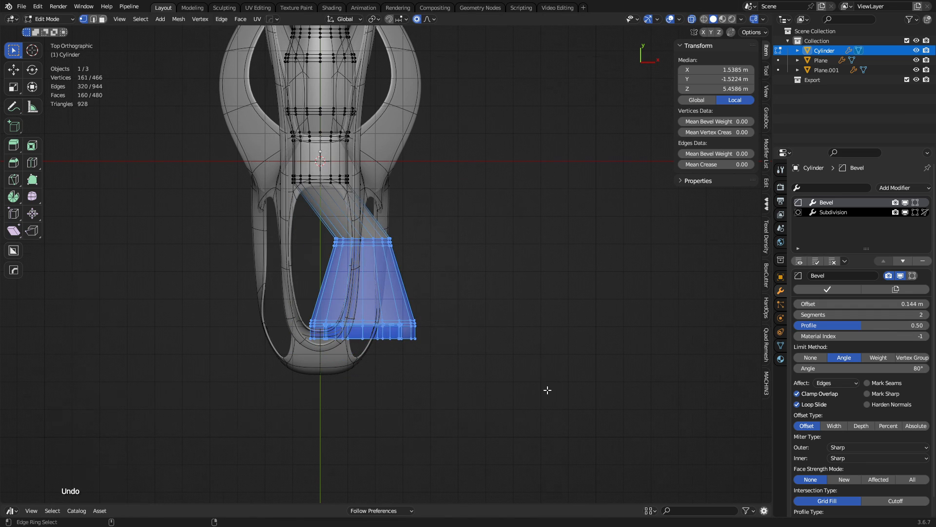
key(shift+ctrl+alt+s)
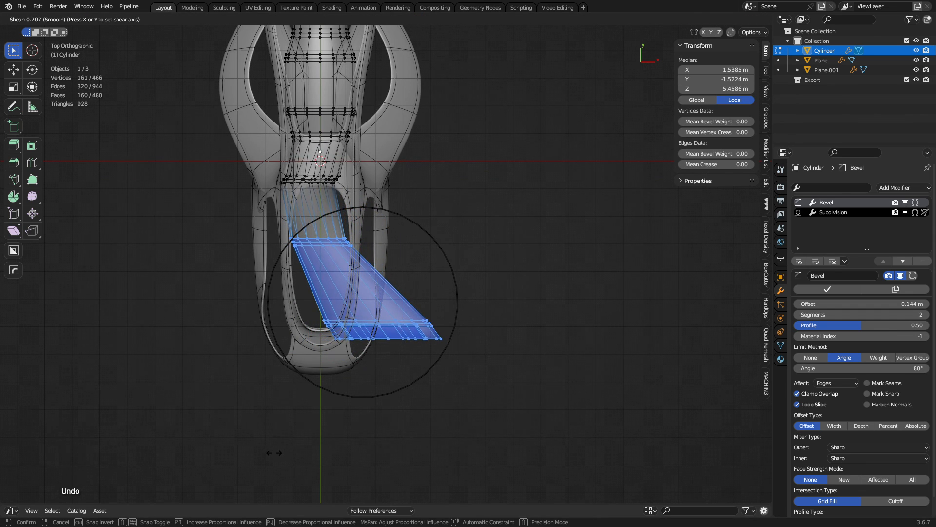
click(291, 447)
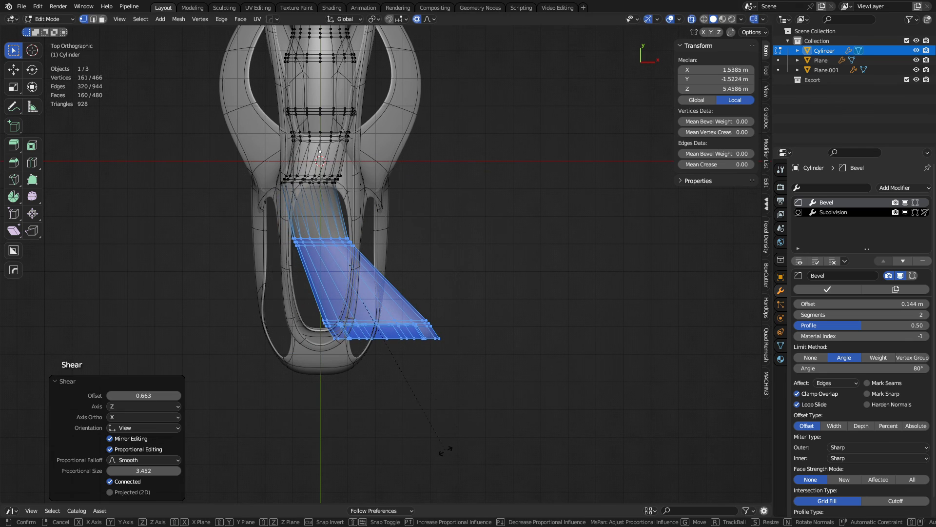
key(r)
right_click(493, 383)
key(ctrl+z)
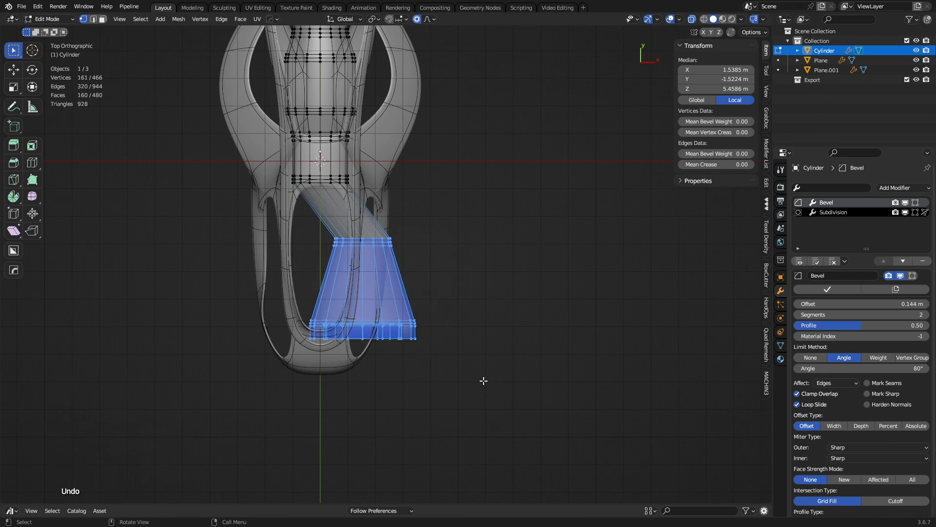
Shear the selected front section without proportional editing and scale it to about 0.685
key(shift+ctrl+alt+s)
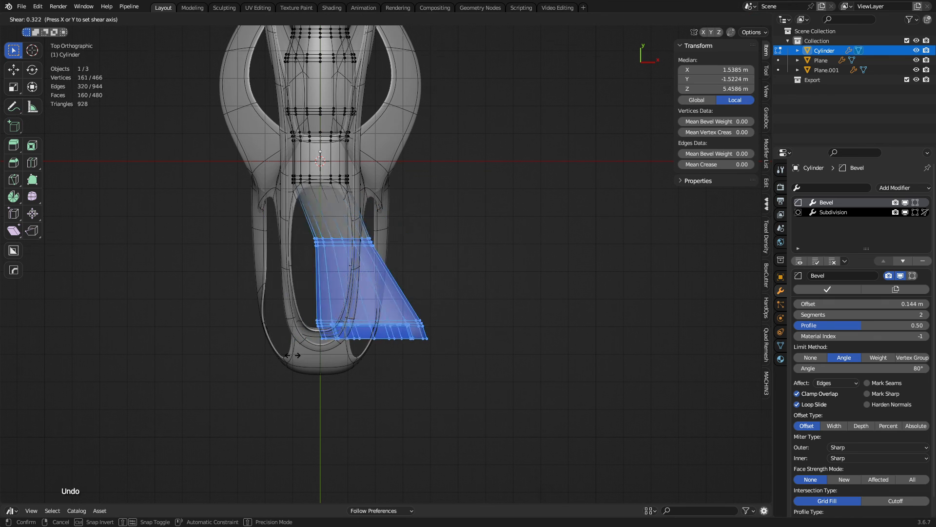
click(148, 397)
key(s)
click(418, 378)
Rotate and move the front section in the top view so its opening angles outward on the positive X side
key(r)
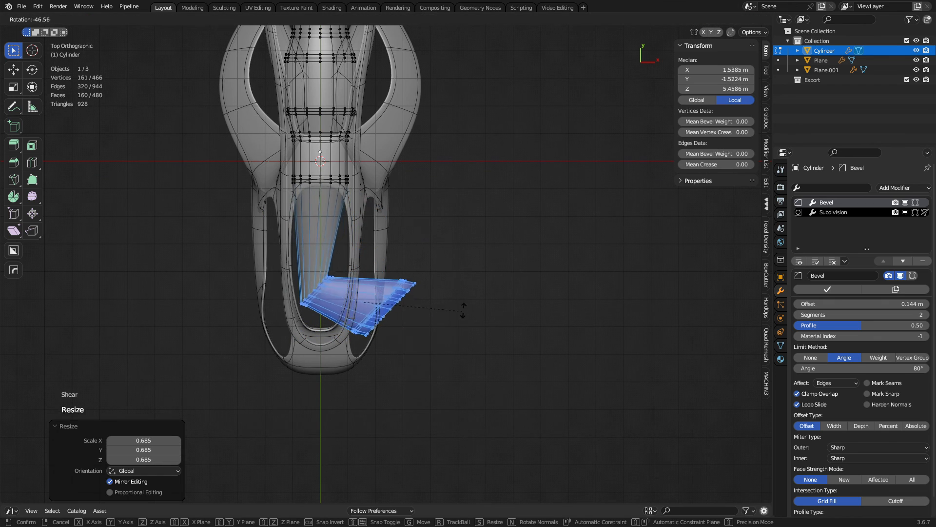
click(453, 265)
key(g)
click(450, 276)
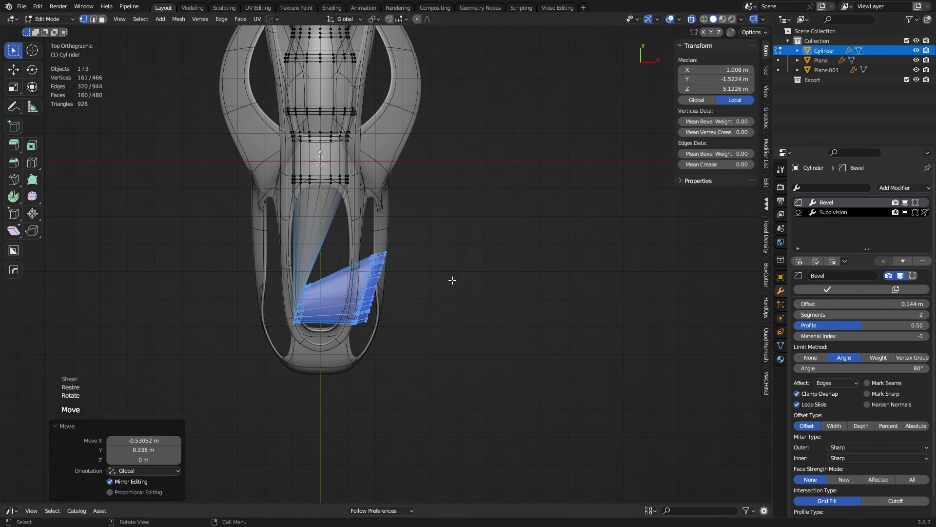
key(r)
click(448, 264)
key(g)
click(454, 260)
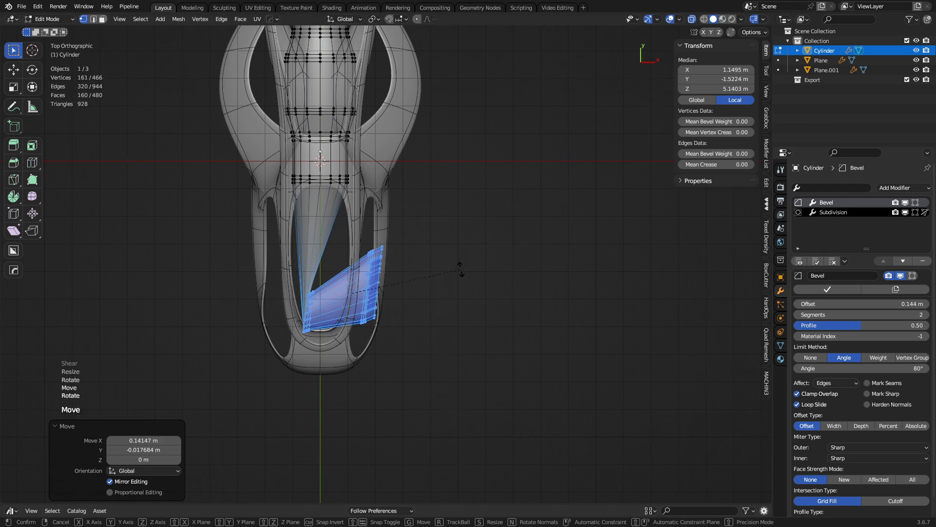
key(r)
click(471, 295)
key(g)
click(464, 303)
Dissolve the two extra edge loops beside the middle loop at the bend of the front section
middle_drag(369, 341, 349, 385)
scroll(365, 369, up, 5)
scroll(365, 368, up, 8)
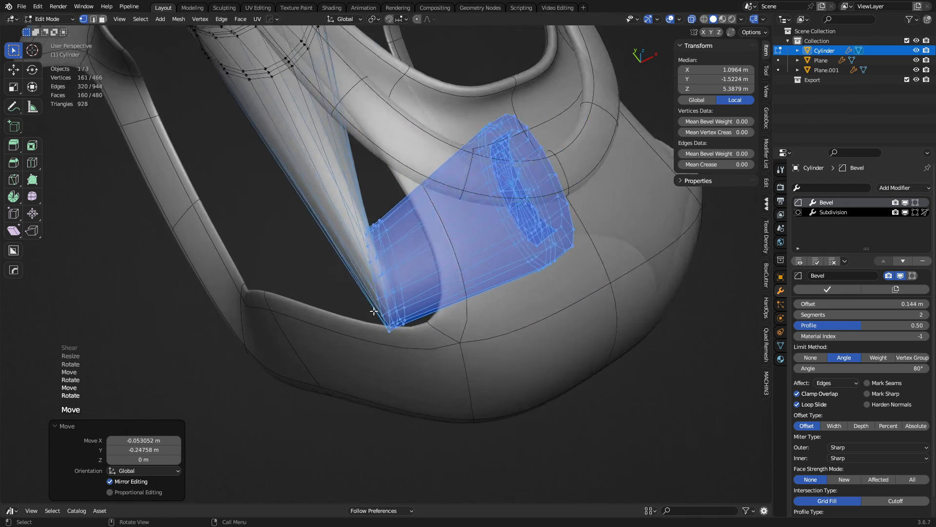
key(2)
alt+click(432, 310)
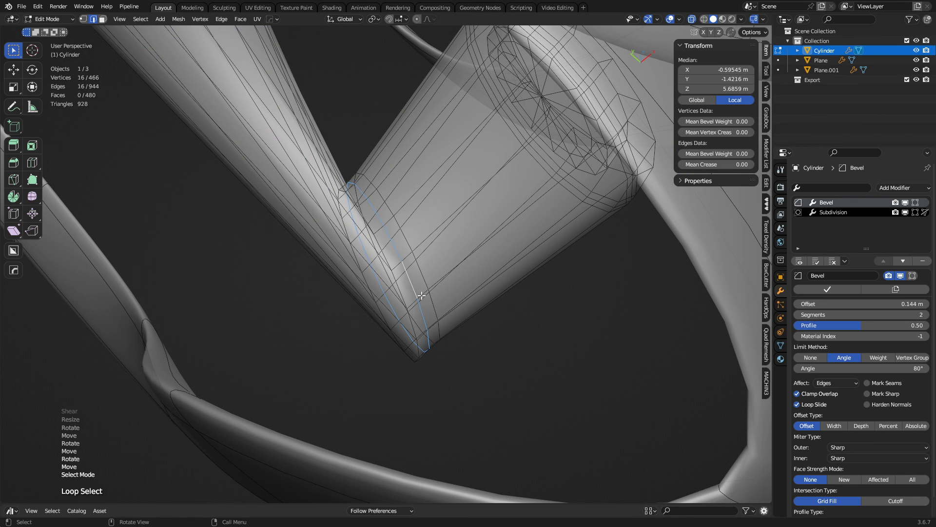
alt+click(417, 276)
key(ctrl+x)
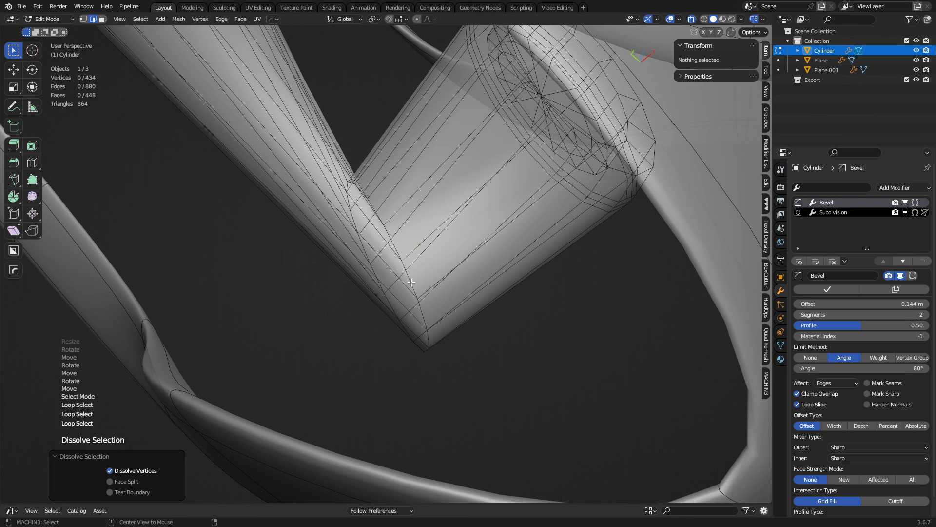
Move the remaining edge loop at the bend toward positive X and the rear, rotating it about 21.8° to even out the branch
alt+click(421, 295)
scroll(446, 311, down, 5)
middle_drag(446, 311, 500, 424)
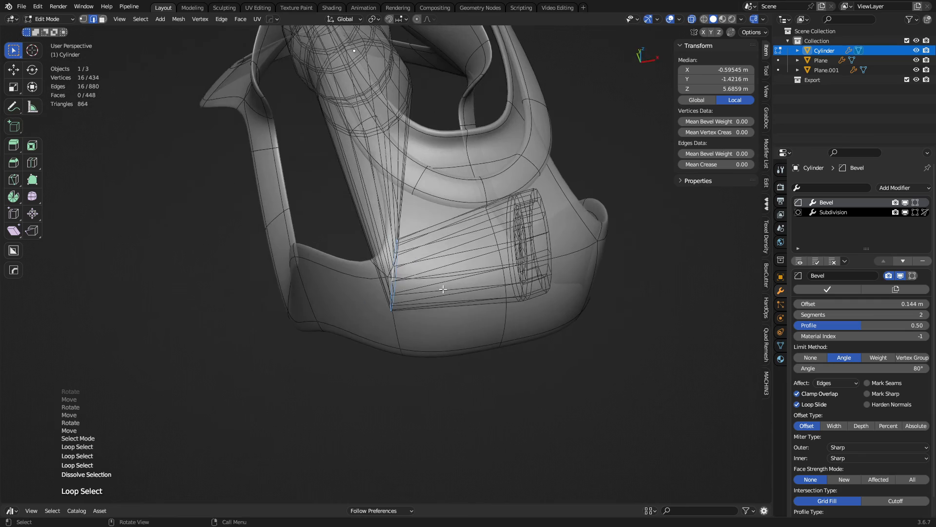
shift+middle_drag(526, 347, 458, 388)
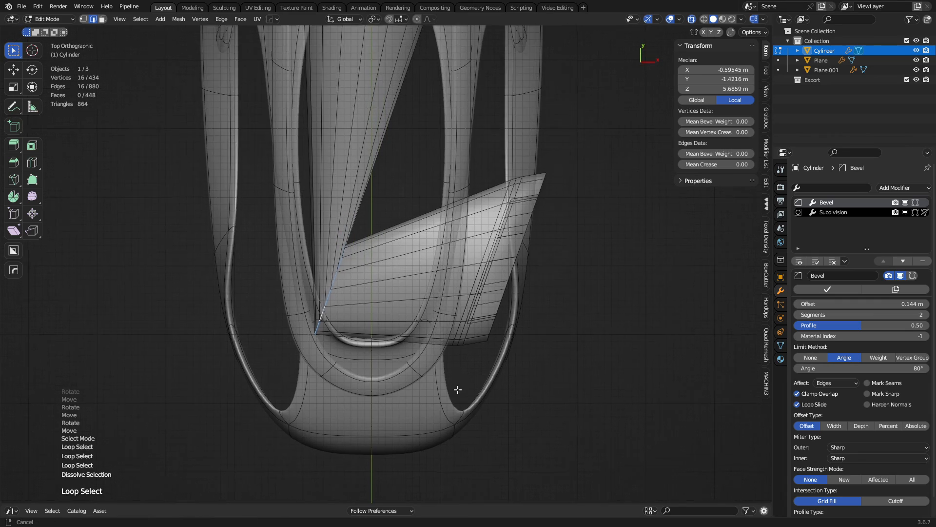
ctrl+middle_drag(460, 273, 462, 397)
key(g)
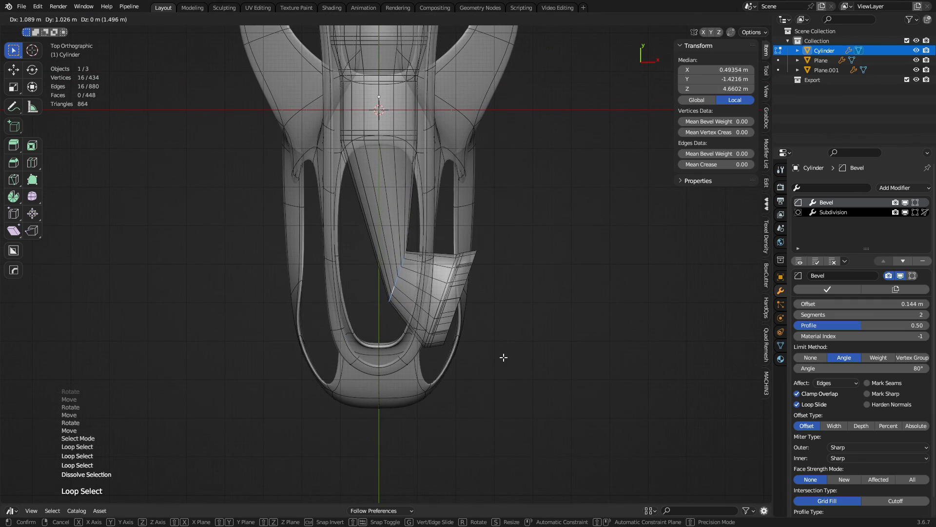
click(503, 358)
key(r)
click(483, 417)
key(g)
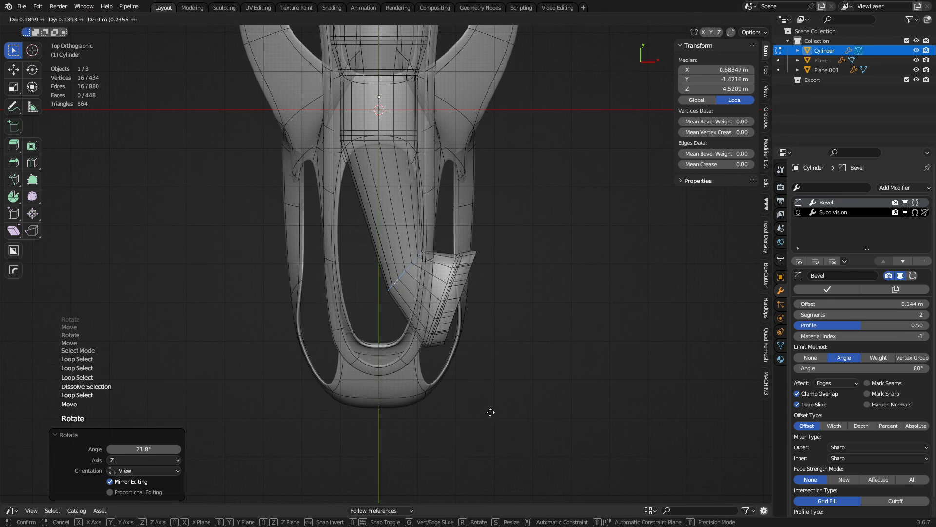
click(489, 402)
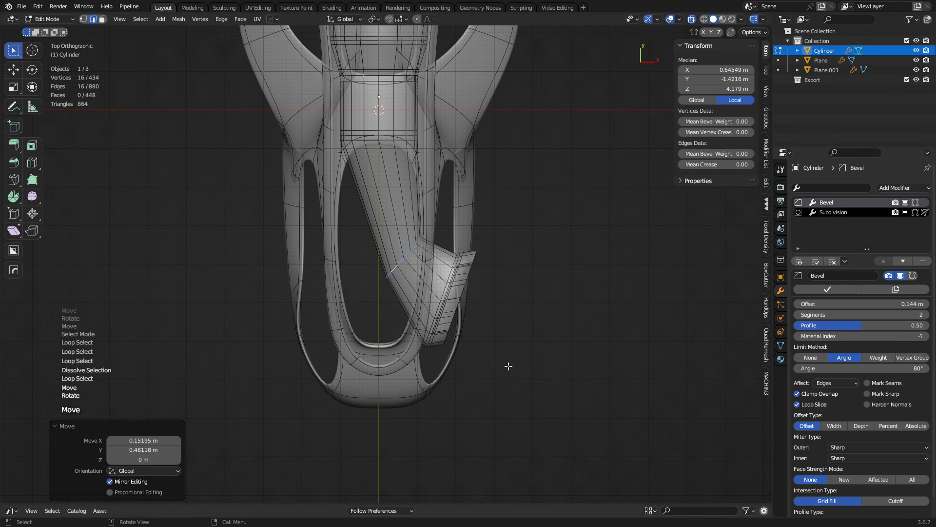
Symmetrize the whole cylinder mesh from positive to negative X and isolate it in Local View
key(a)
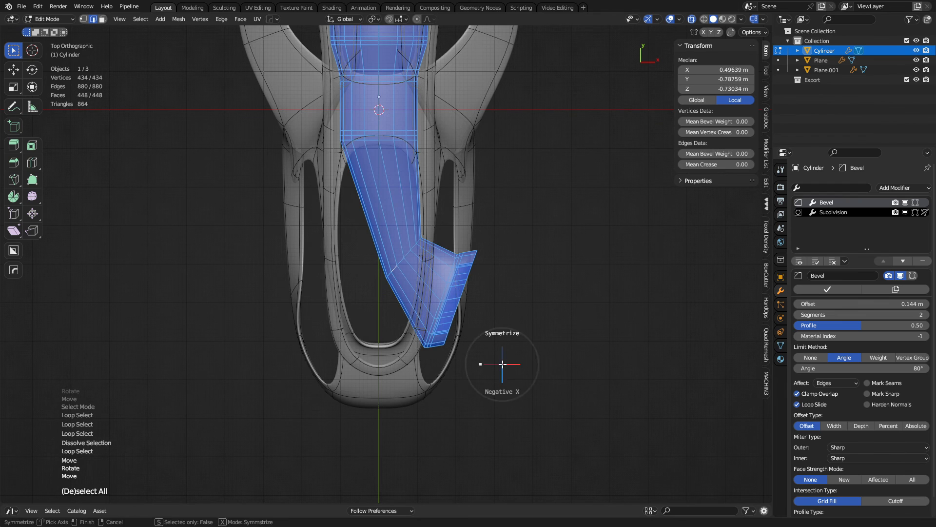
click(502, 364)
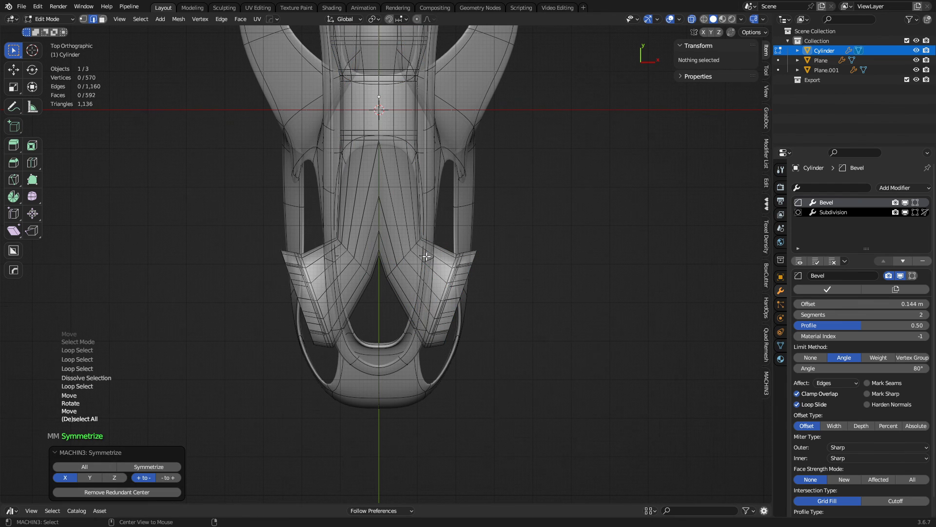
key(KP_Divide)
alt+middle_click(371, 232)
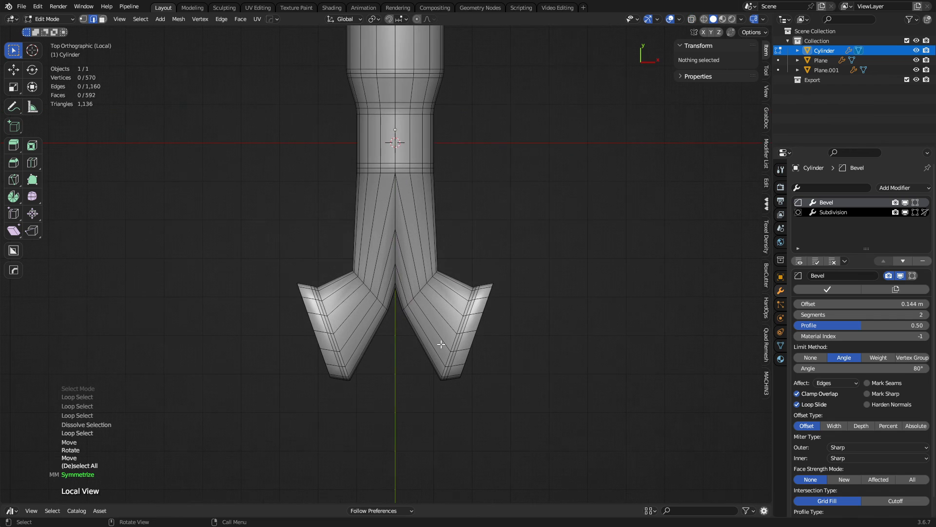
Turn off X-ray and examine the faces at the junction where the two mirrored branches meet
middle_drag(442, 344, 421, 299)
key(alt+z)
scroll(420, 322, up, 5)
scroll(360, 367, down, 5)
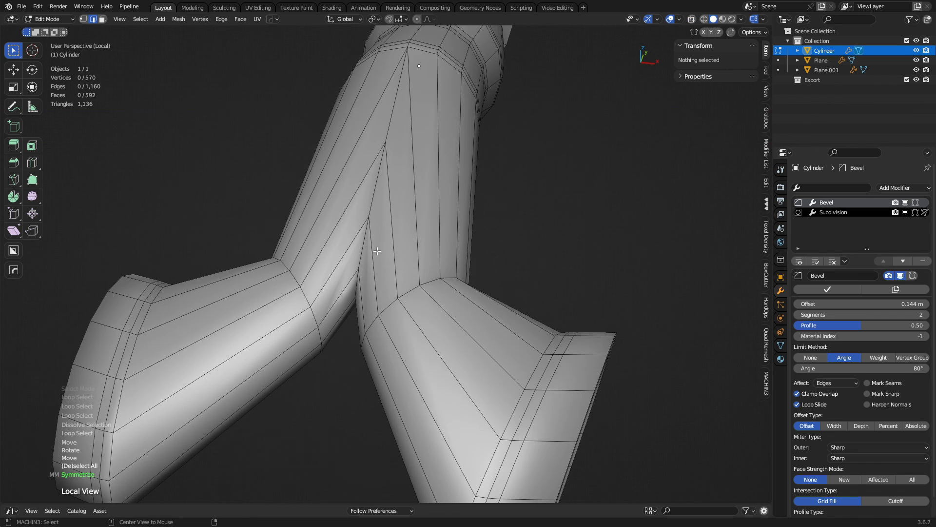
scroll(379, 245, up, 2)
key(3)
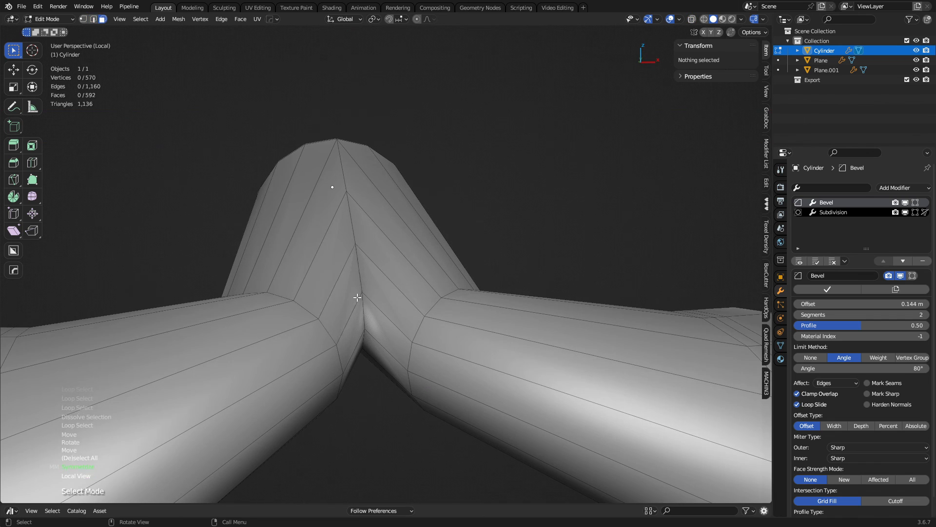
click(354, 292)
click(340, 250)
click(366, 239)
click(367, 281)
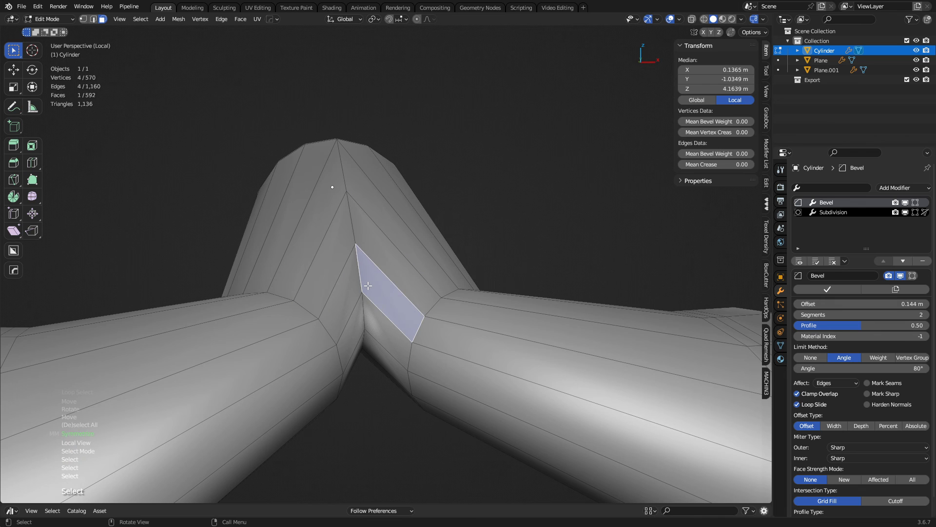
Return to Object Mode and remove the Bevel modifier from the cylinder, keeping only the Subdivision modifier
key(Tab)
middle_drag(399, 273, 405, 244)
key(ctrl+Tab)
click(412, 314)
key(1)
click(385, 306)
key(alt+z)
key(Tab)
key(alt+z)
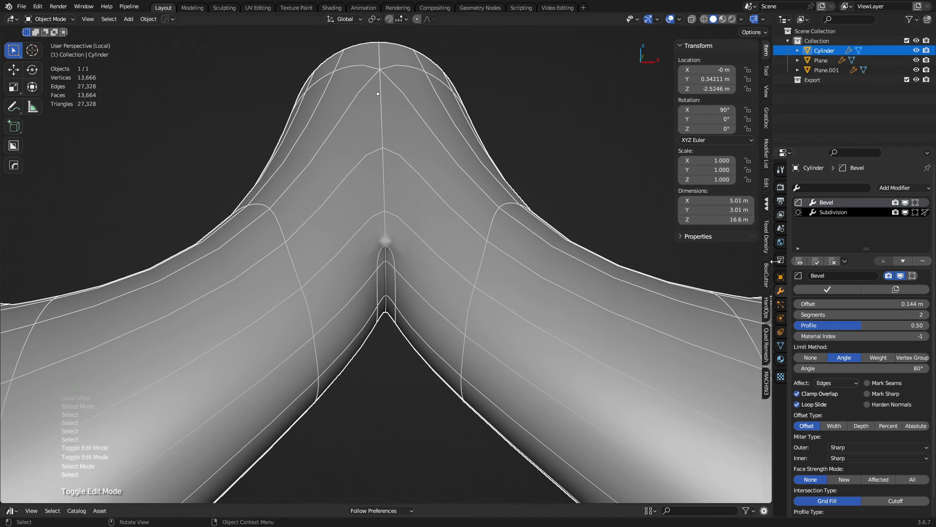
click(922, 262)
scroll(461, 283, down, 5)
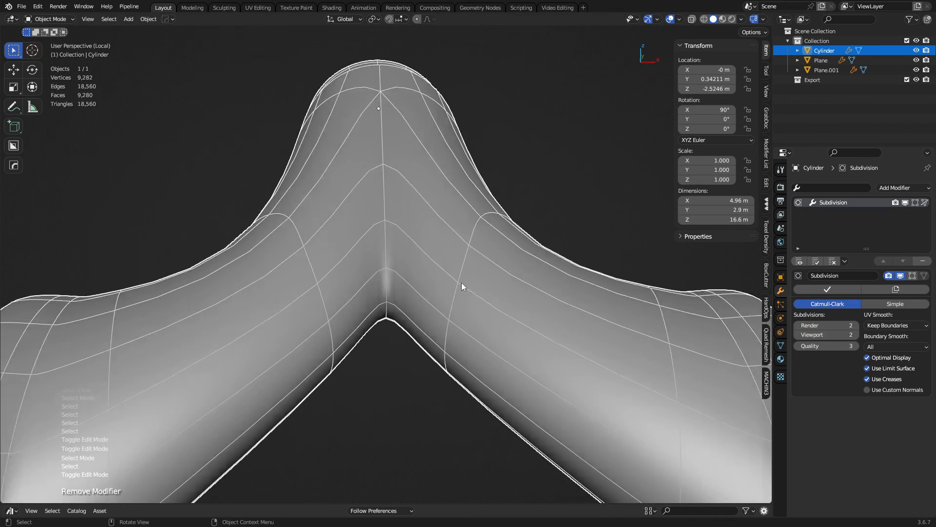
Bevel the two edge loops at the stepped shoulder of the rear barrel section with a width of about 0.103 m and 2 segments
scroll(474, 203, up, 4)
middle_drag(603, 263, 429, 317)
alt+middle_click(499, 112)
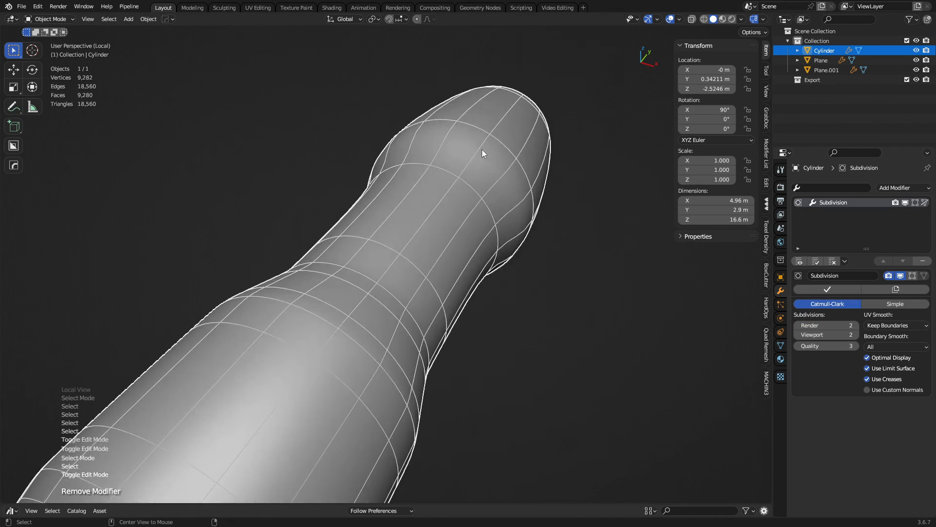
alt+middle_click(482, 149)
middle_drag(410, 259, 370, 284)
key(Tab)
key(2)
alt+click(389, 295)
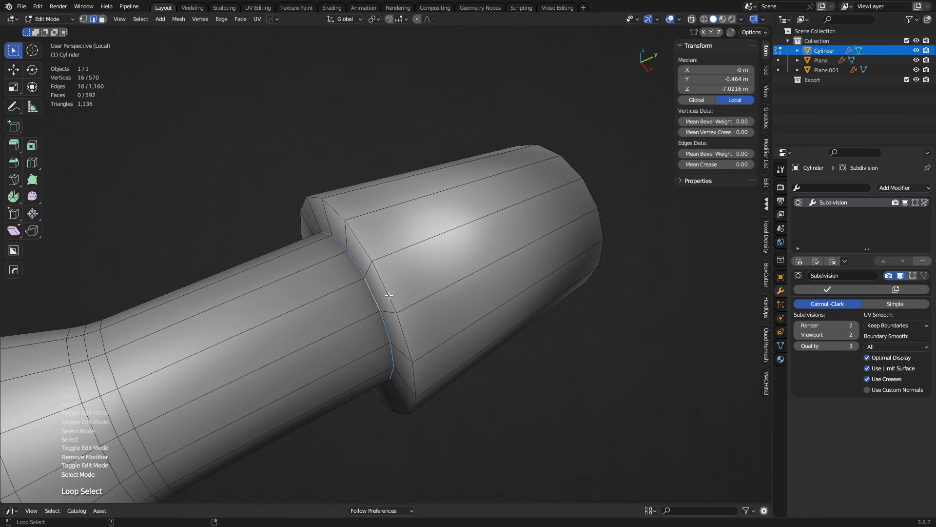
key(ctrl+b)
click(539, 301)
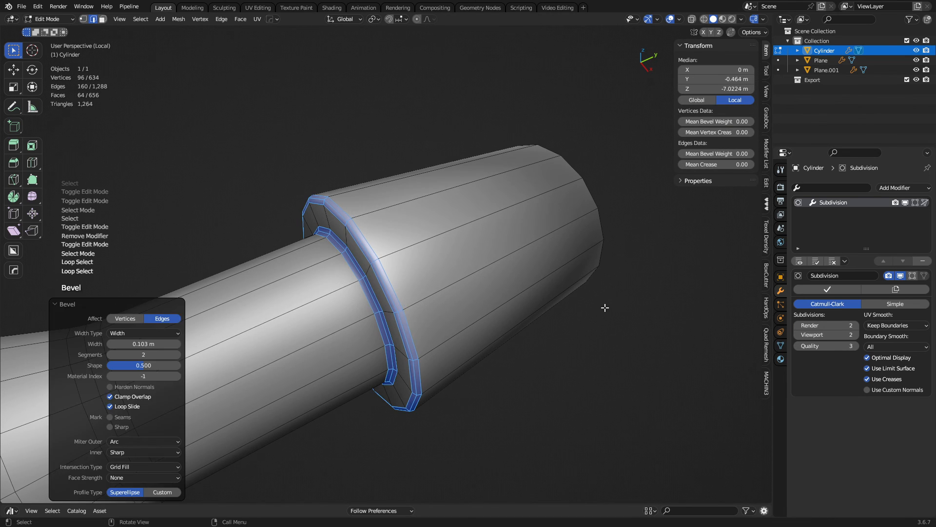
Bevel the outer edge loop around the rear end cap with a width of about 0.145 m and 2 segments
middle_drag(539, 301, 411, 277)
key(alt+a)
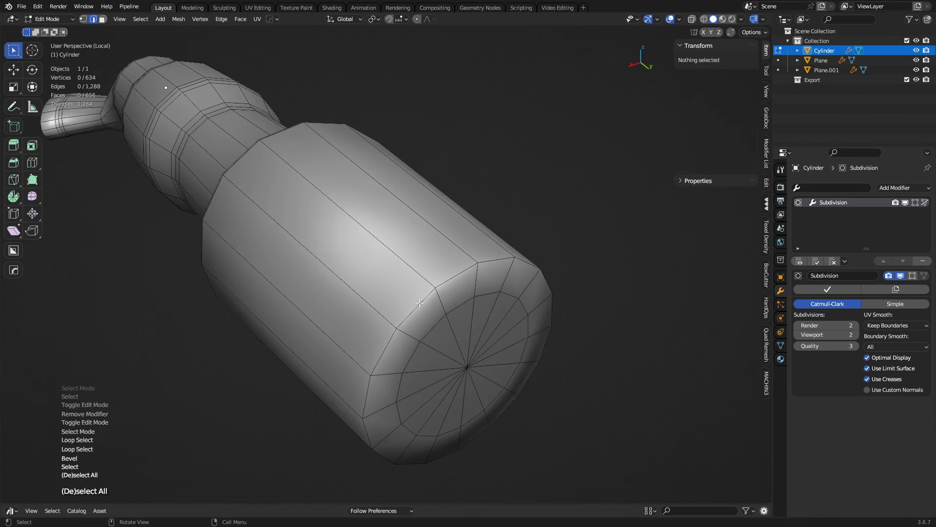
alt+click(415, 305)
key(ctrl+b)
click(258, 230)
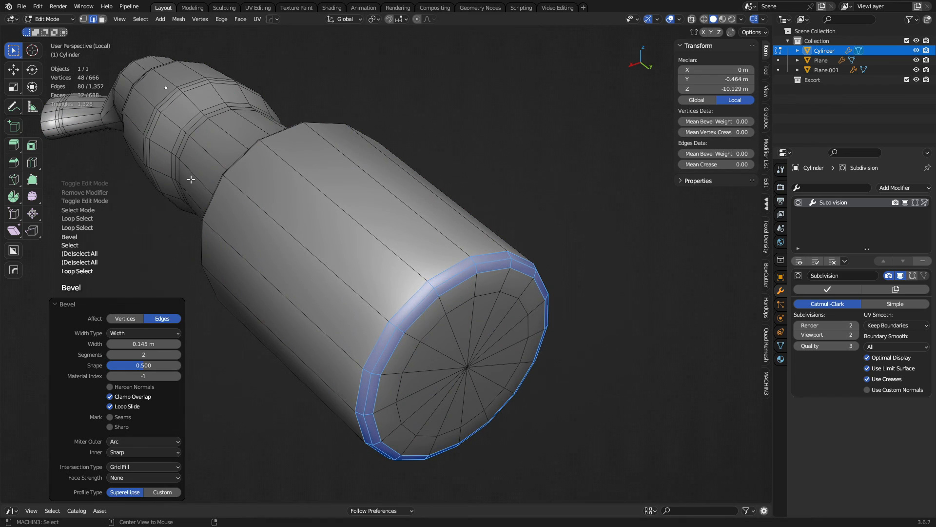
shift+middle_drag(161, 122, 452, 97)
middle_drag(453, 195, 459, 341)
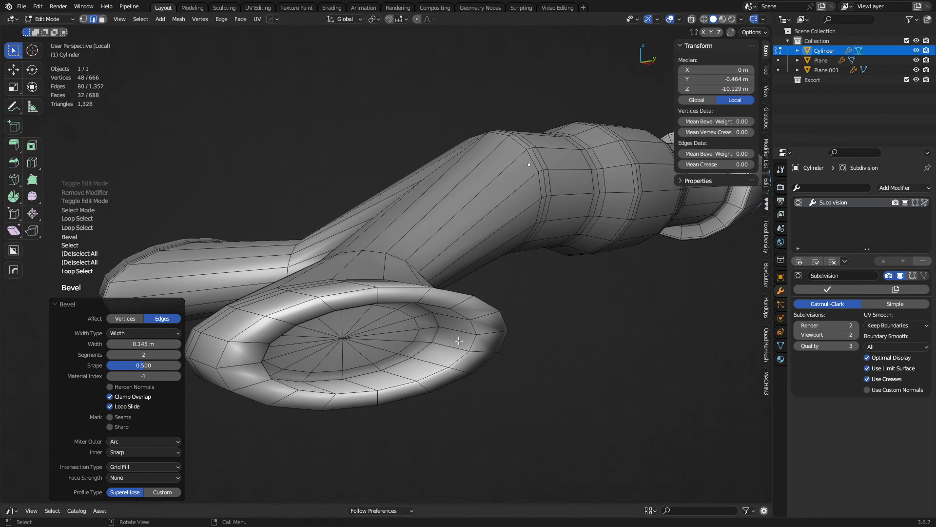
Bevel the two edge loops around the recessed cap inside the forked branch's opening
alt+click(429, 354)
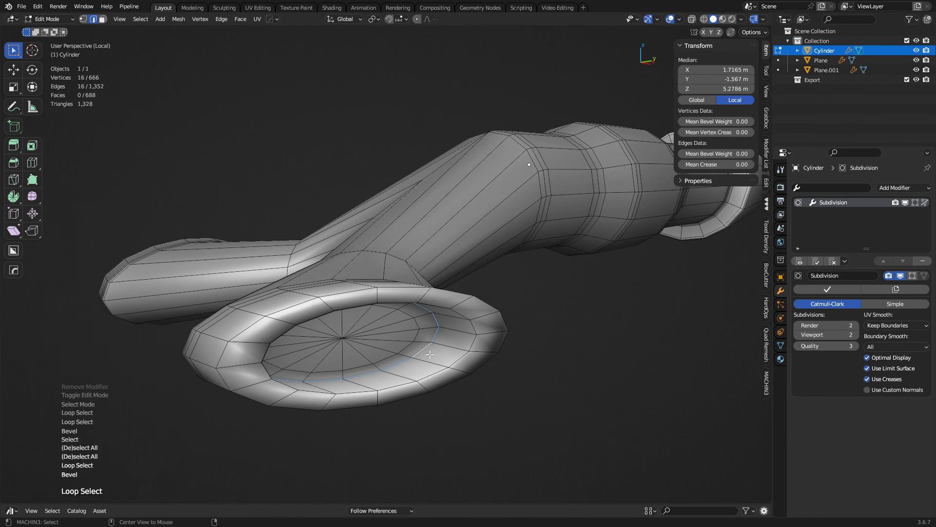
click(511, 363)
key(a)
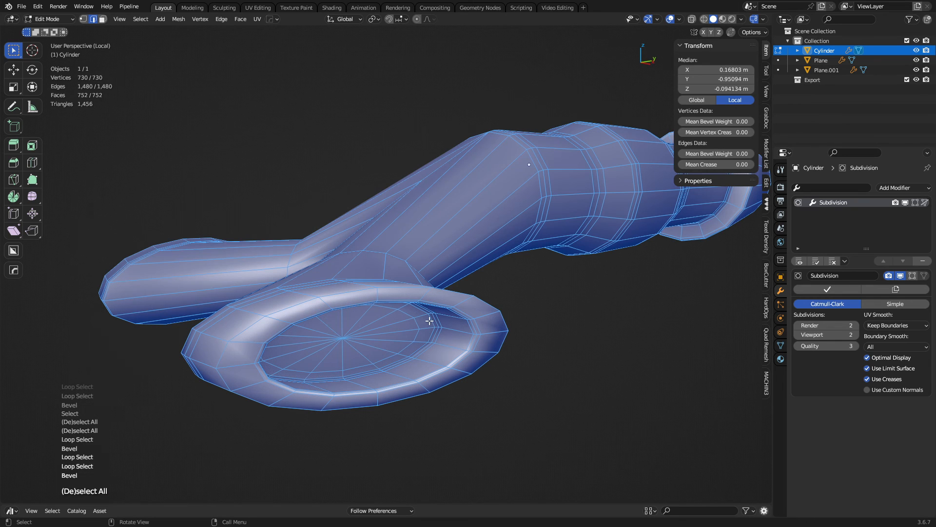
key(a)
key(a)
Bevel the collar edge loop just behind the branch opening, symmetrize the mesh across X, and return to Object Mode
alt+click(302, 304)
key(ctrl+b)
click(549, 356)
key(a)
middle_drag(396, 278, 556, 311)
key(alt+x)
key(Tab)
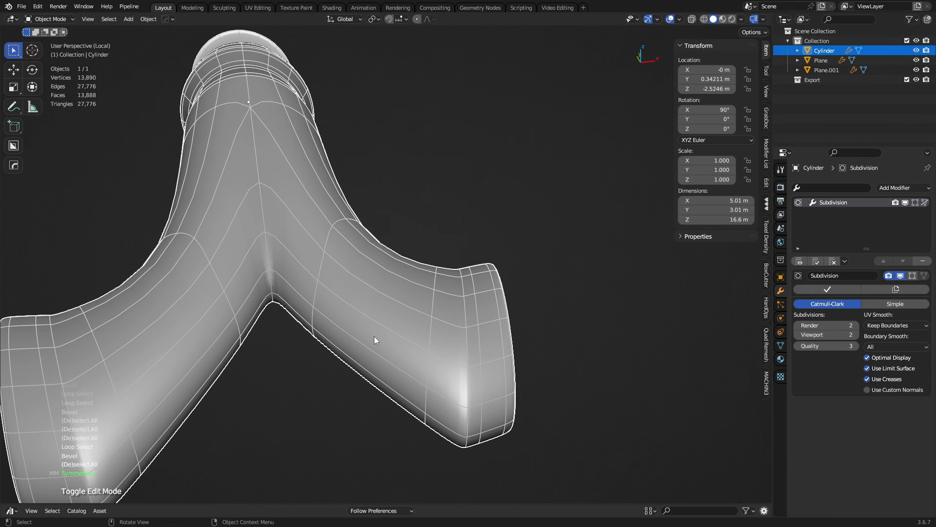
Dissolve the two extra bevel loops at the positive-X branch's collar, leaving a single edge loop there
key(Tab)
alt+click(462, 391)
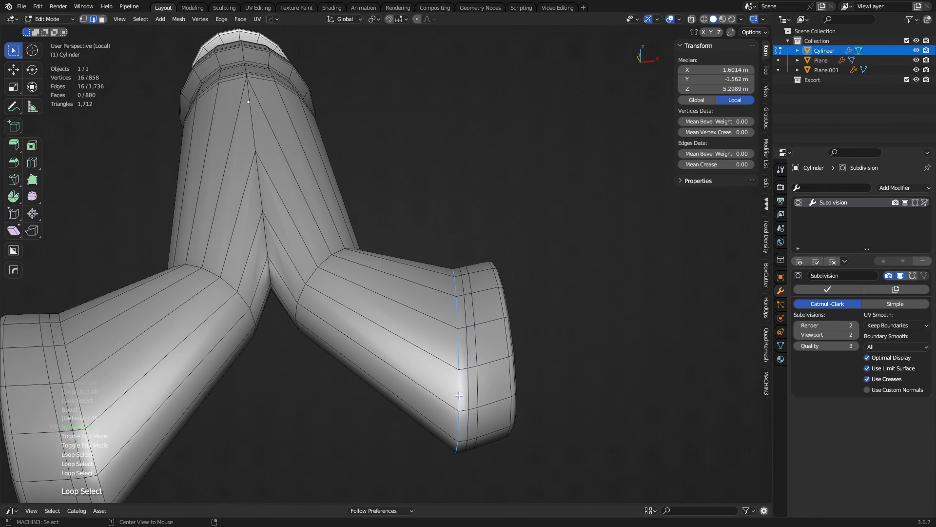
key(ctrl+x)
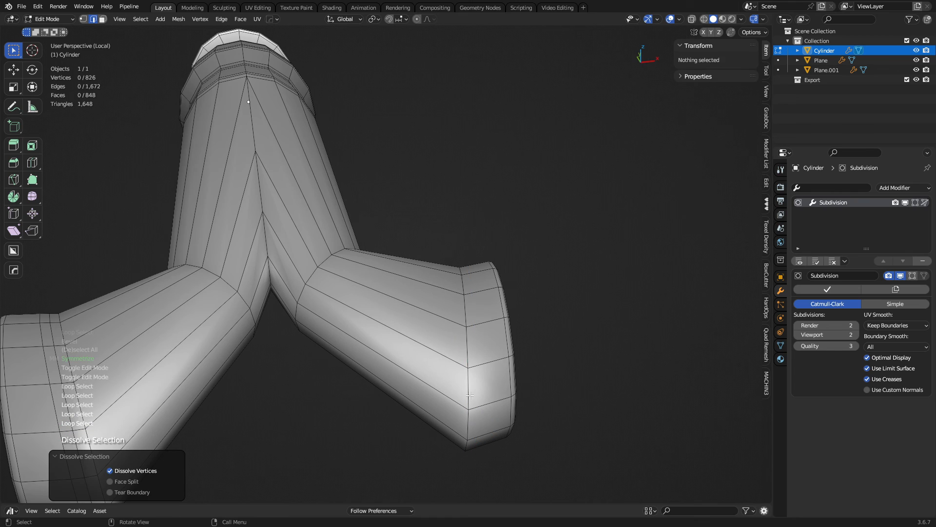
key(ctrl+z)
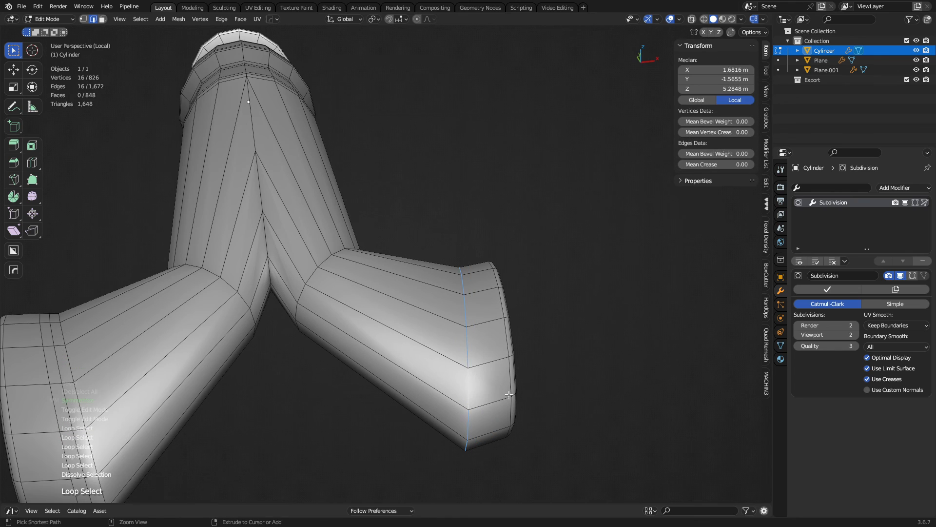
Bevel the positive-X branch's collar loop more widely and symmetrize the mesh across X from positive to negative
alt+shift+click(469, 395)
key(ctrl+b)
click(736, 418)
middle_drag(734, 417, 638, 381)
key(alt+a)
key(alt+x)
Cut an edge loop around the positive-X branch between barrel and bend, slide it toward the barrel, and return to Object Mode
shift+middle_drag(408, 364, 503, 419)
middle_drag(401, 313, 414, 346)
ctrl+middle_drag(415, 346, 427, 301)
click(420, 311)
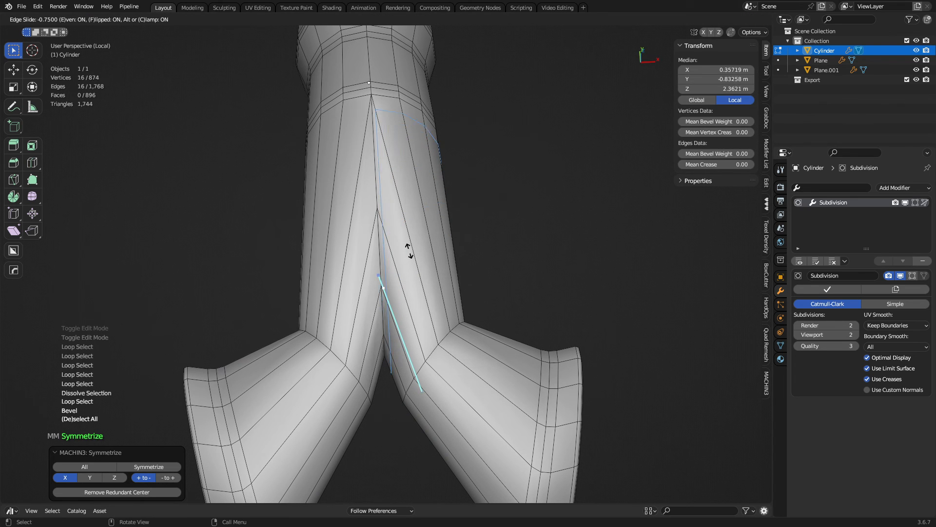
click(425, 263)
key(ctrl+Tab)
click(399, 267)
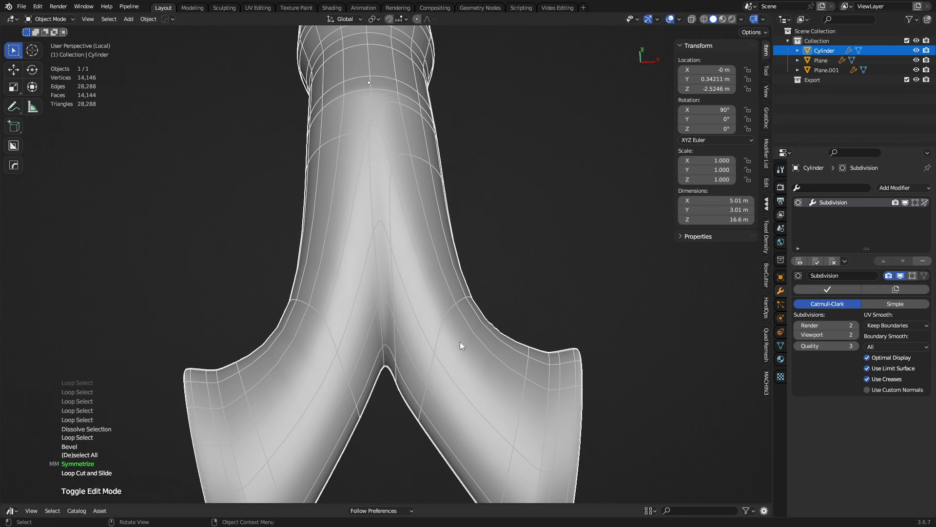
Mirror the new branch loop across X from positive to negative, then leave Edit Mode with nothing selected
middle_drag(460, 343, 458, 278)
key(Tab)
key(alt+a)
key(alt+x)
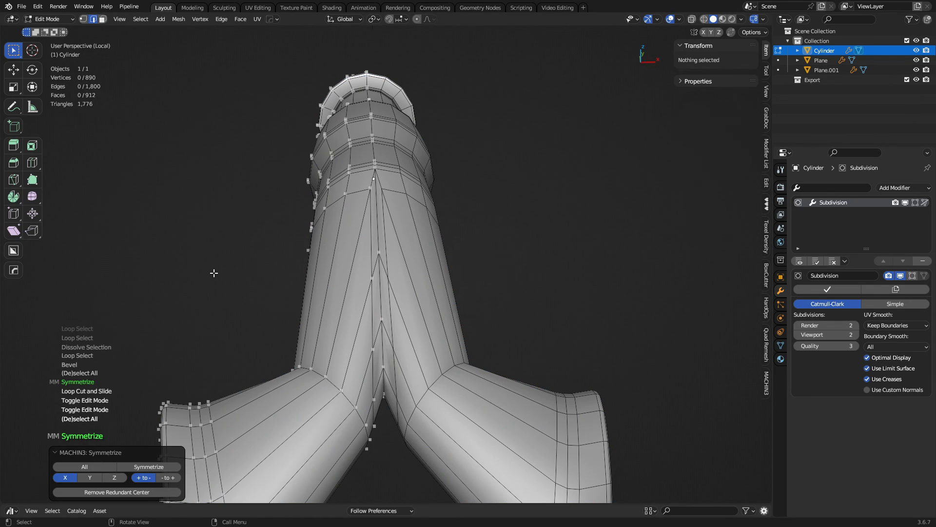
key(Tab)
key(alt+a)
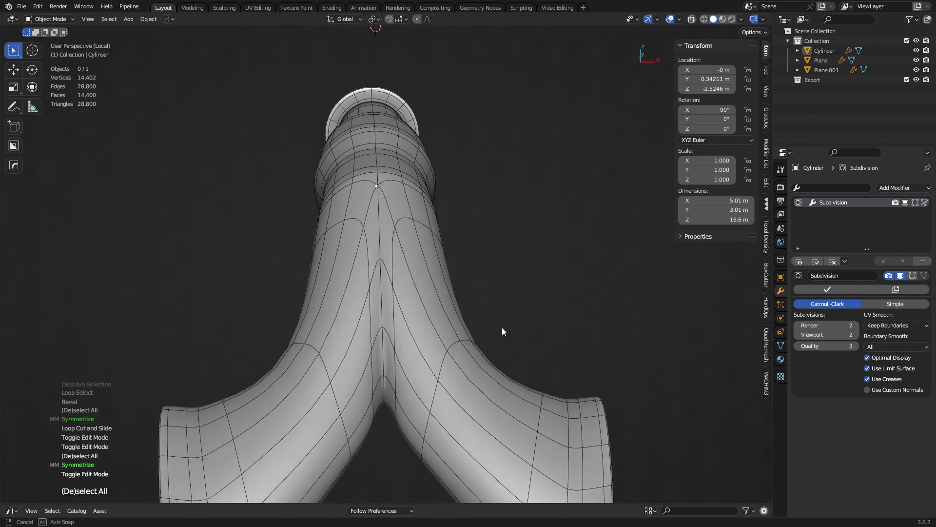
middle_drag(502, 327, 467, 336)
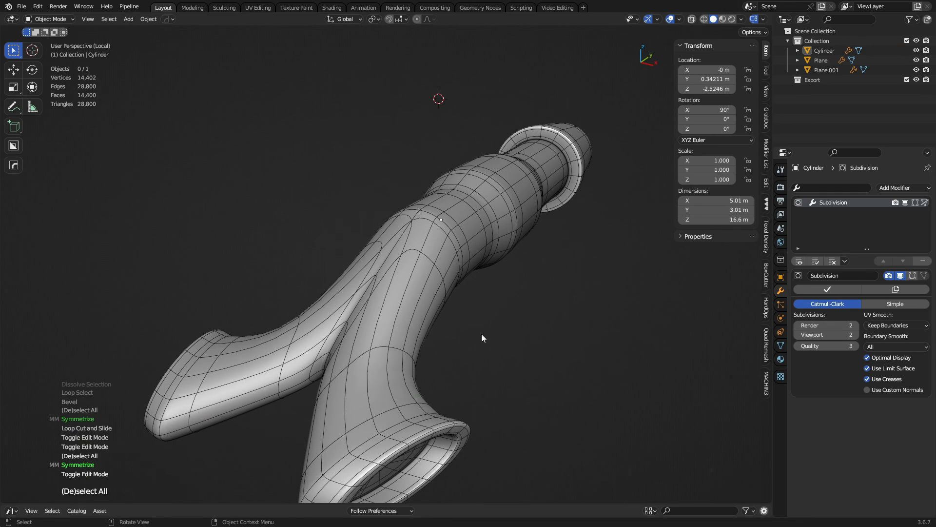
Exit Local View and, in right orthographic view, raise the cylinder's fork ends about 1.2 m with connected smooth proportional editing, size 5.054 m
key(KP_Divide)
alt+middle_drag(511, 362, 372, 333)
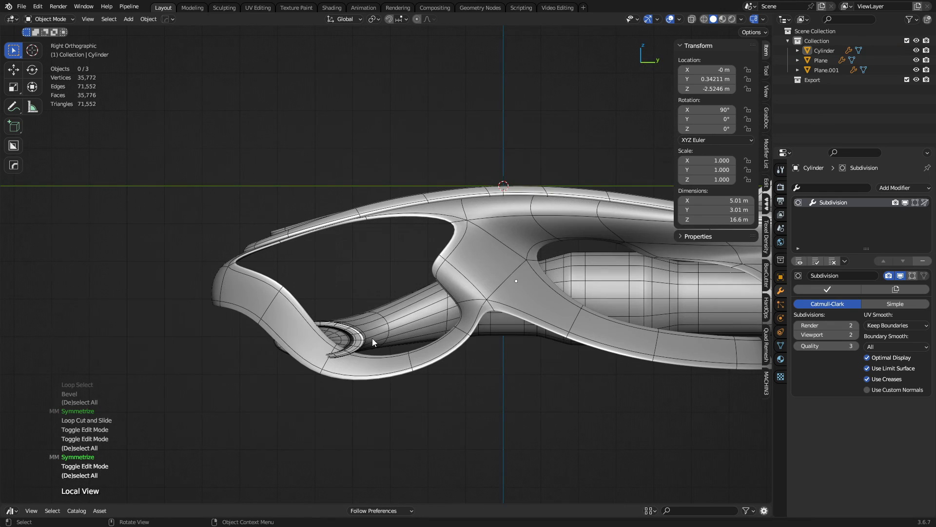
click(372, 342)
key(Tab)
key(1)
drag(211, 401, 402, 287)
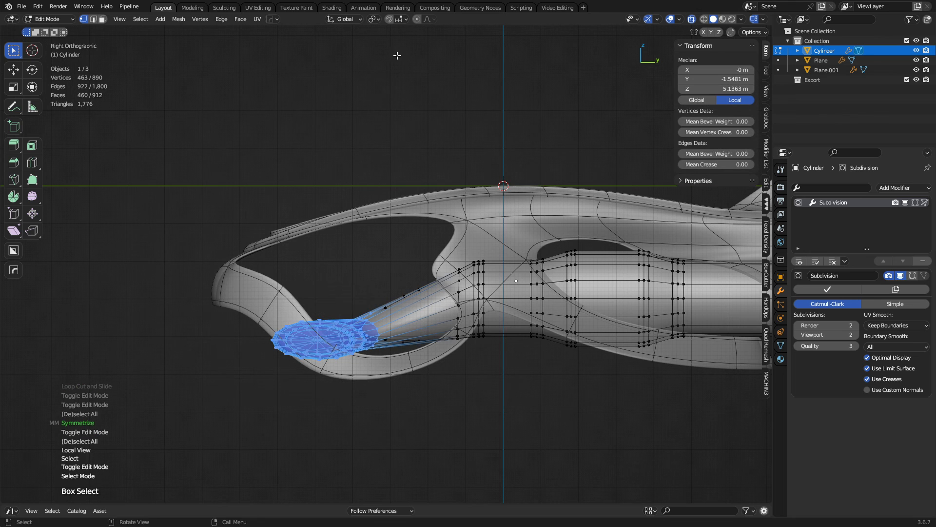
click(417, 19)
key(g)
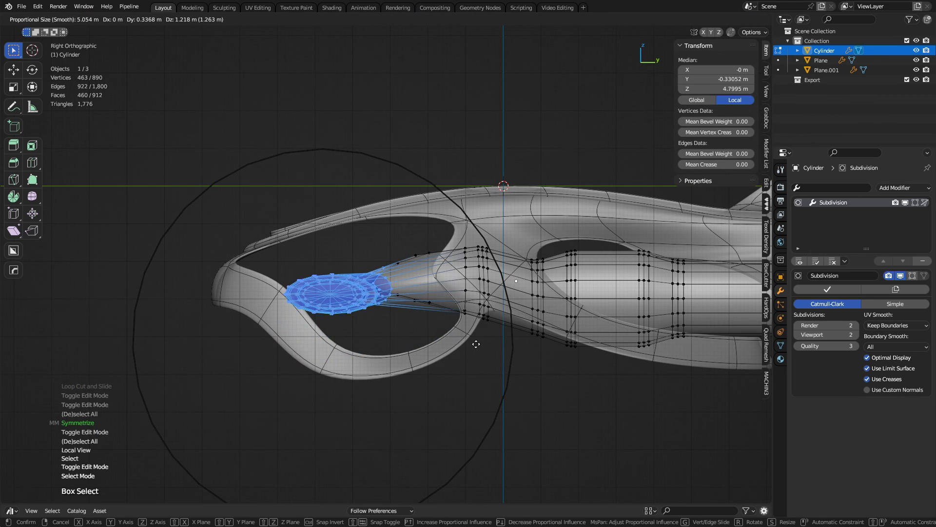
click(479, 342)
Rotate the fork ends 20° in the side view and raise them about 0.44 m with proportional editing
text(r20)
key(Return)
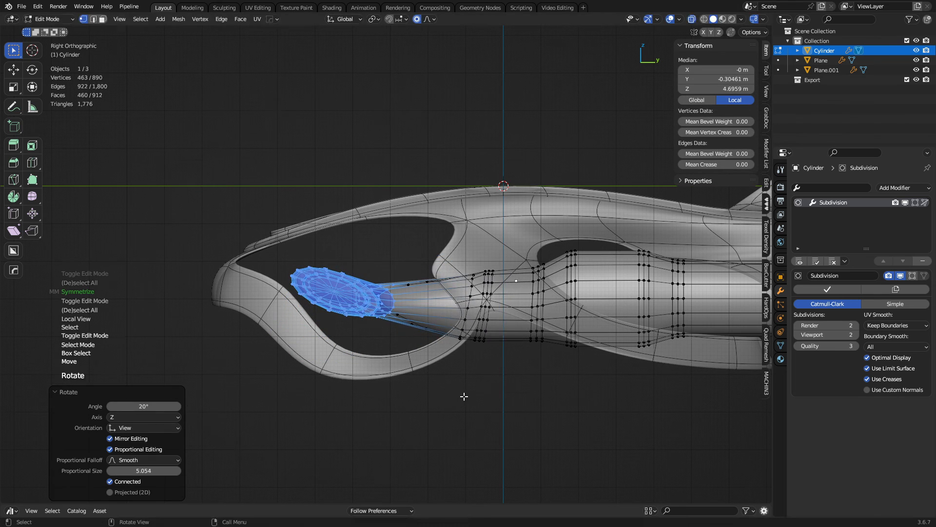
key(g)
click(466, 380)
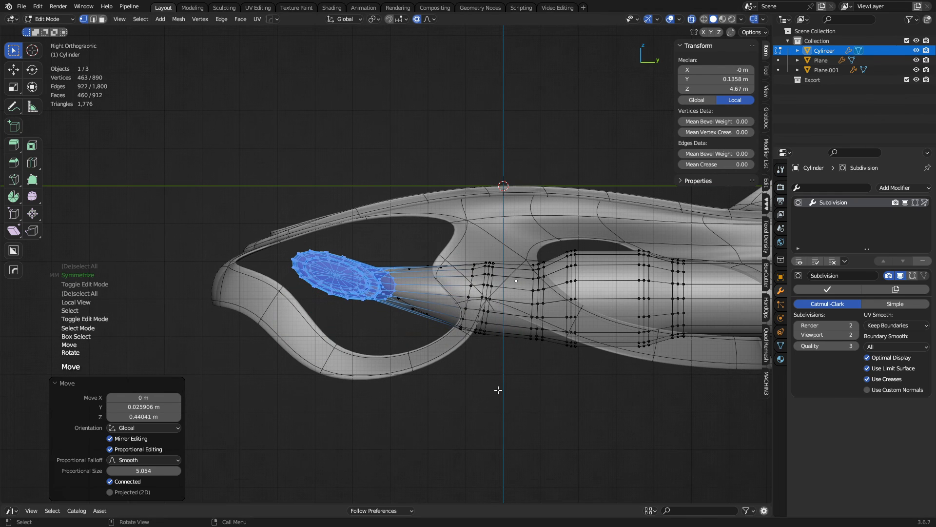
Rotate the fork ends about -5.5° with proportional size 8.14, then move them about 0.48 m along Y and -0.3 m along Z
key(r)
scroll(495, 396, down, 5)
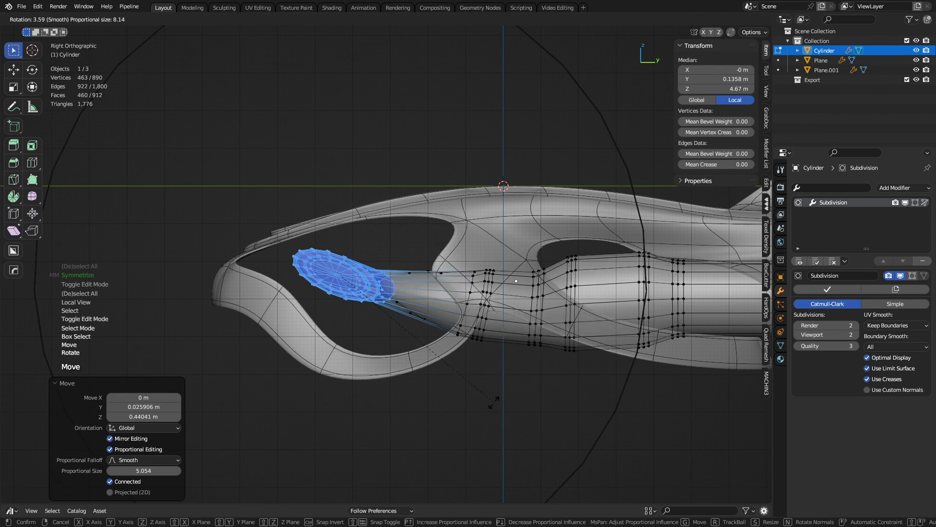
click(470, 365)
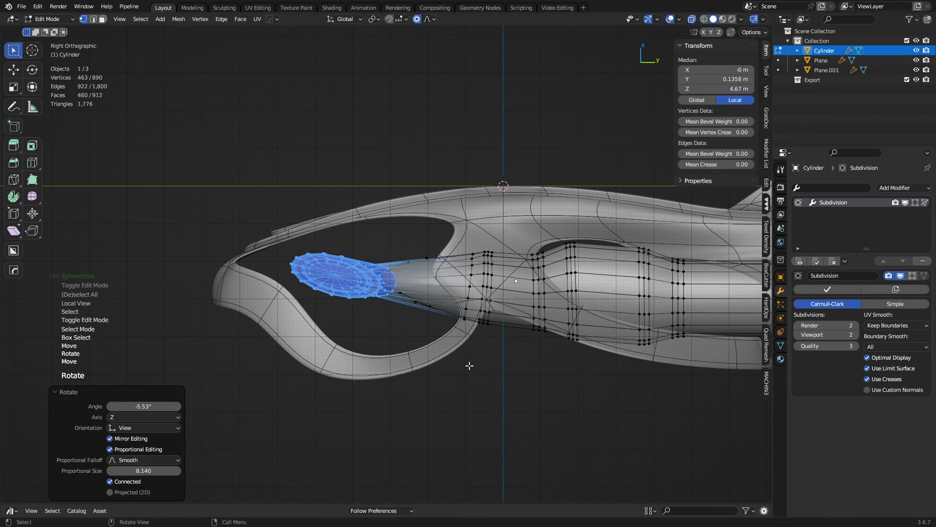
key(g)
click(477, 372)
middle_drag(377, 342, 477, 457)
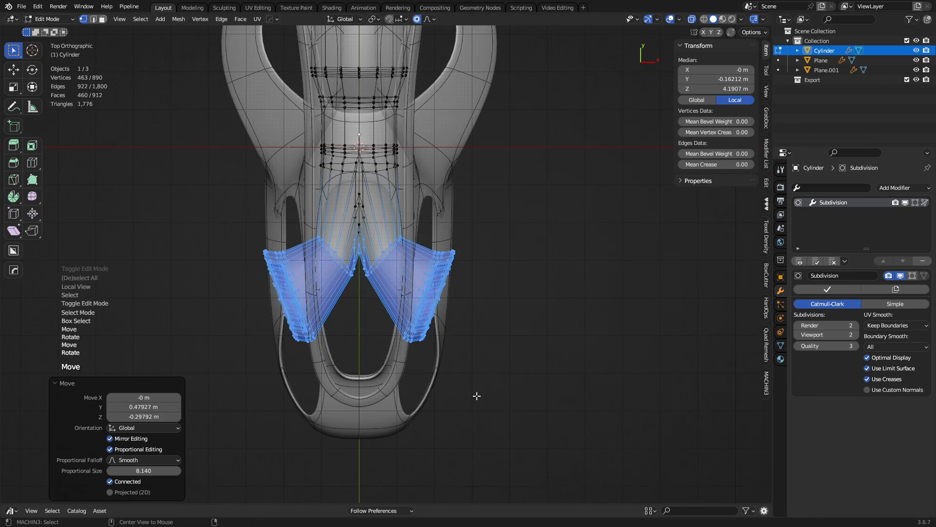
Select the +X intake's rim loops, rotate them about -17.4° in top view and move them about -0.34 m in Y
drag(416, 295, 417, 246)
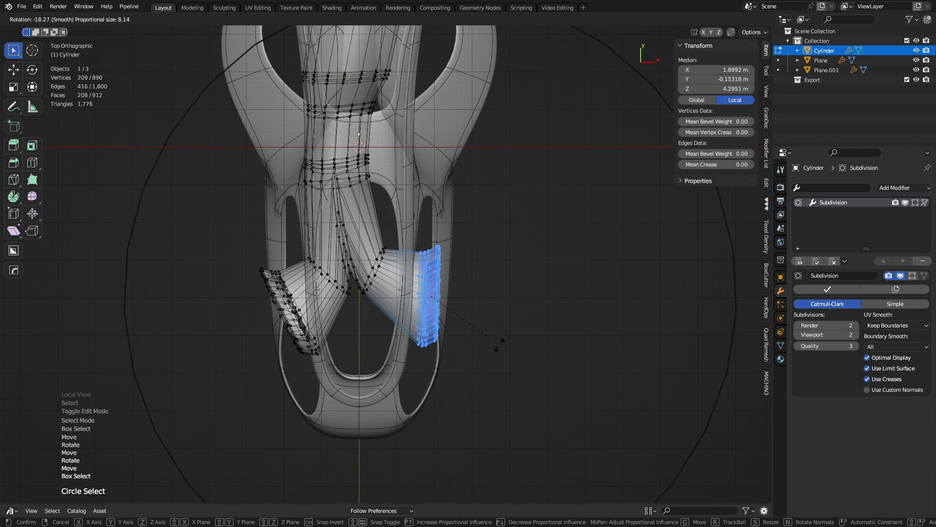
key(Escape)
key(r)
click(492, 329)
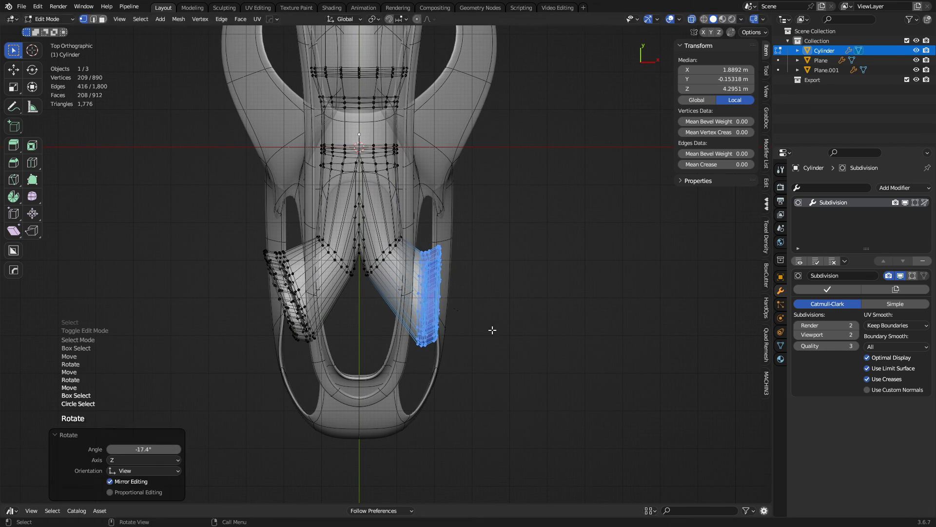
key(g)
click(491, 343)
Scale the selected intake rim by about 1.5, tilt it about 10° in side view and reposition it
middle_drag(491, 343, 295, 160)
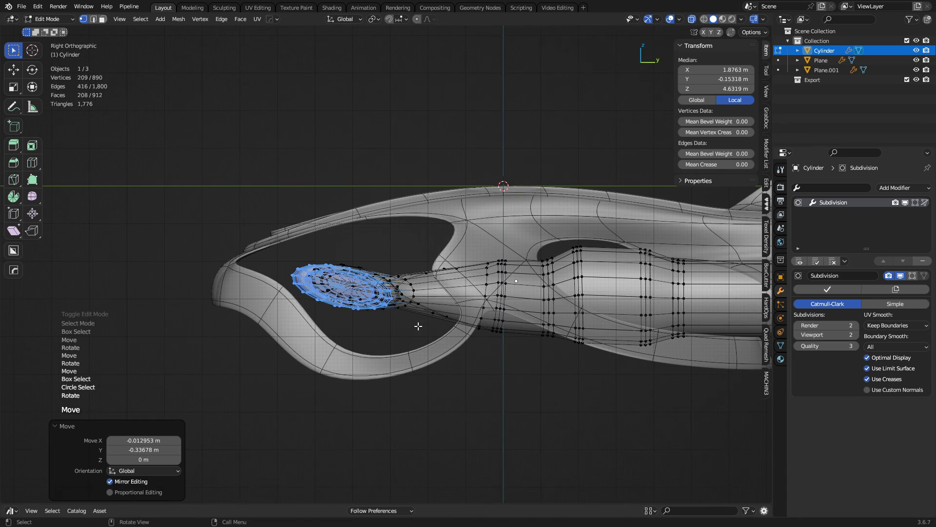
key(s)
click(463, 342)
key(r)
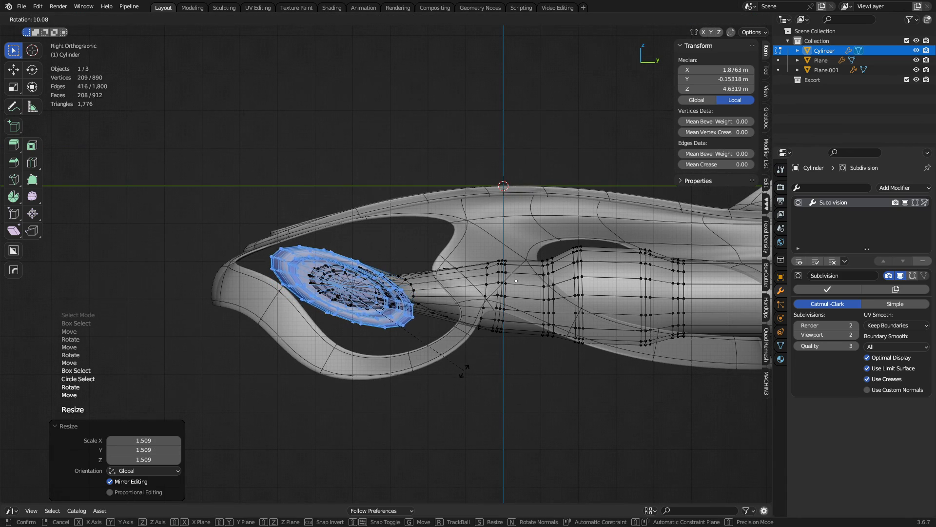
click(464, 378)
key(g)
click(479, 372)
Fine-tune the intake rim's tilt, size and position in side view so it fits the front frame opening
key(r)
click(479, 384)
key(s)
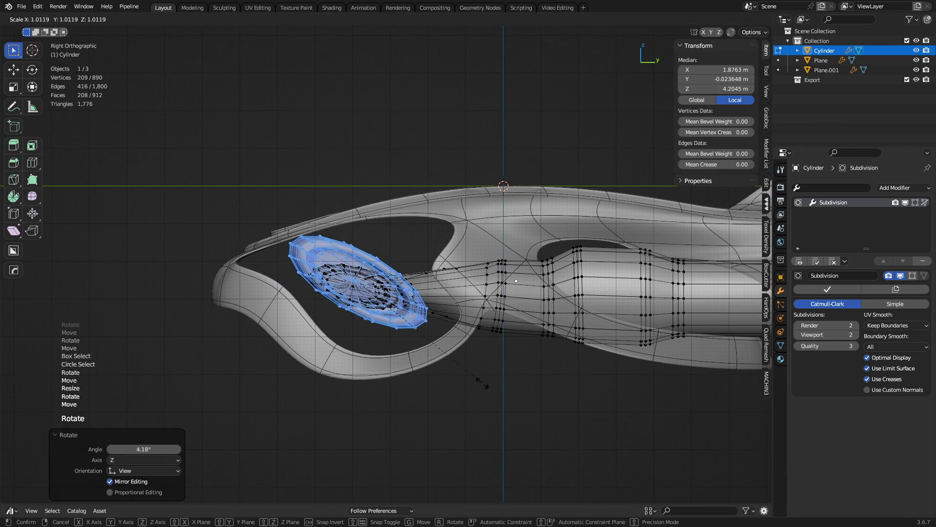
click(505, 384)
click(518, 374)
key(g)
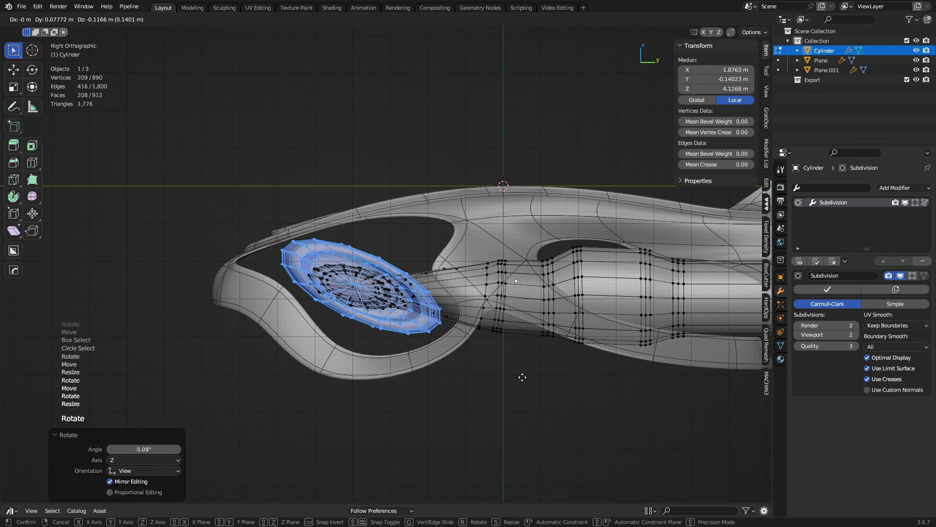
click(524, 373)
key(r)
click(531, 372)
Symmetrize the whole cylinder mesh so both intakes match, leaving edit mode with nothing selected
middle_drag(531, 372, 343, 340)
key(a)
key(alt+x)
key(Tab)
key(Tab)
key(a)
key(a)
key(alt+z)
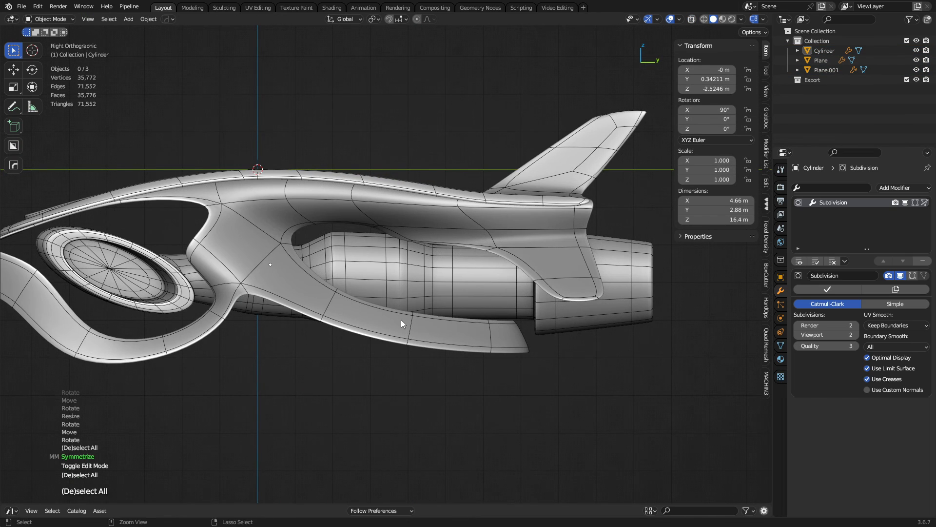
Select the loops of the engine cylinder's bulging midsection and move them about 0.71 m up and -0.27 m in Y
scroll(404, 313, down, 1)
click(410, 285)
key(Tab)
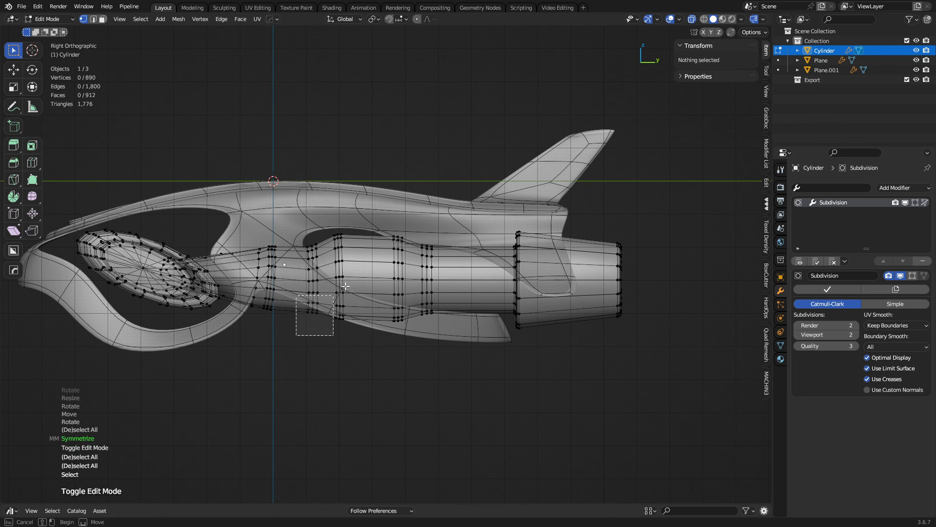
drag(345, 286, 438, 228)
key(g)
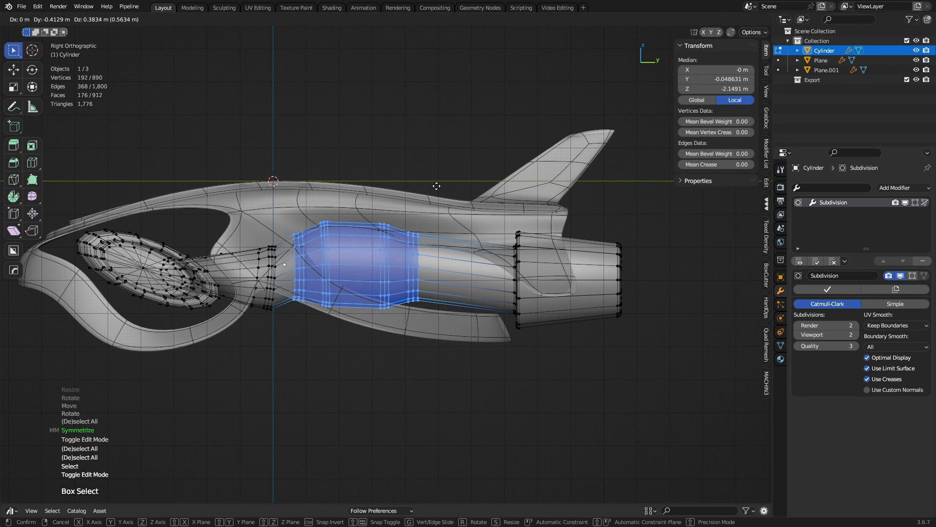
click(440, 176)
Flatten the selected midsection to about 0.64 in Z and widen it to about 1.43 in X
middle_drag(441, 176, 527, 340)
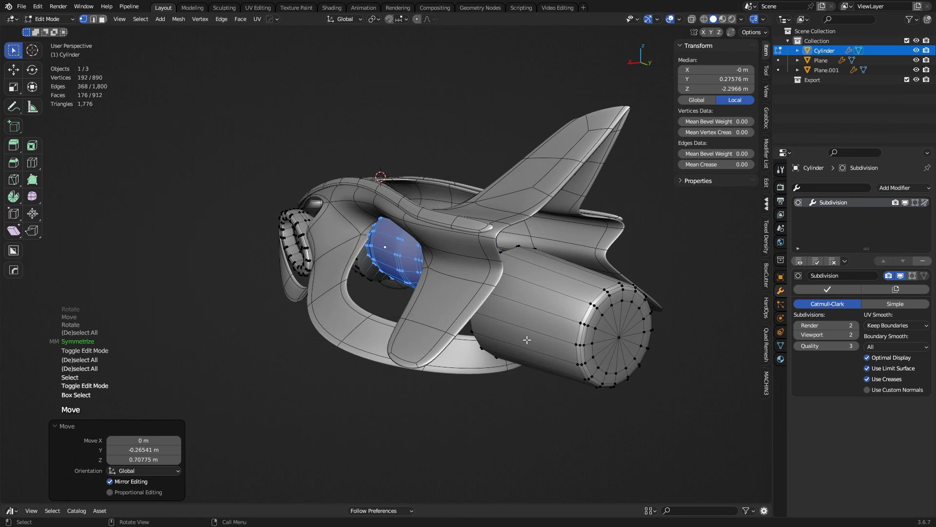
key(s)
key(z)
click(443, 302)
key(s)
key(x)
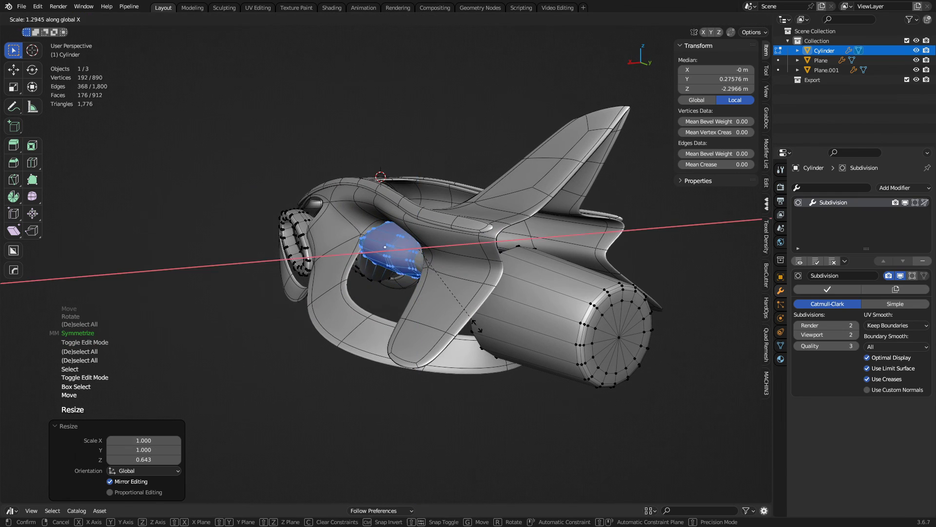
click(235, 327)
Shift the midsection about 0.77 m along Y in top view and widen it by about 1.08 in X
middle_drag(235, 327, 496, 382)
key(KP_7)
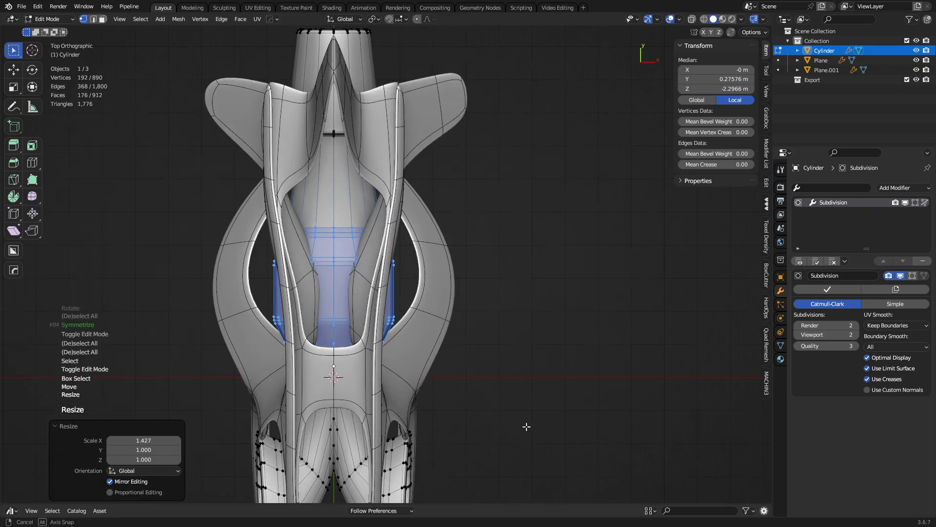
key(g)
key(y)
click(455, 351)
key(s)
key(x)
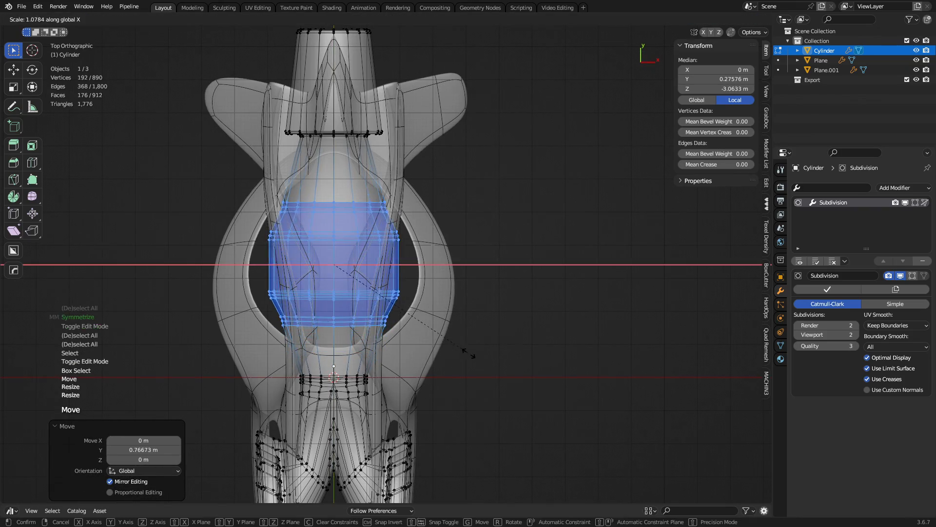
click(474, 354)
key(alt+z)
Select the neck loops between the intakes and the midsection and scale them uniformly to about 0.79
middle_drag(556, 397, 387, 296)
key(alt+z)
drag(341, 363, 312, 246)
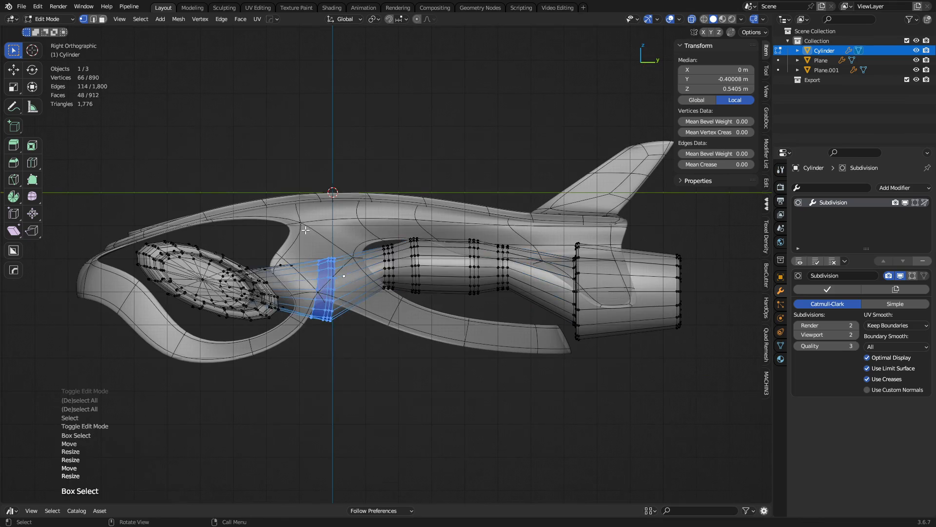
middle_drag(312, 246, 542, 376)
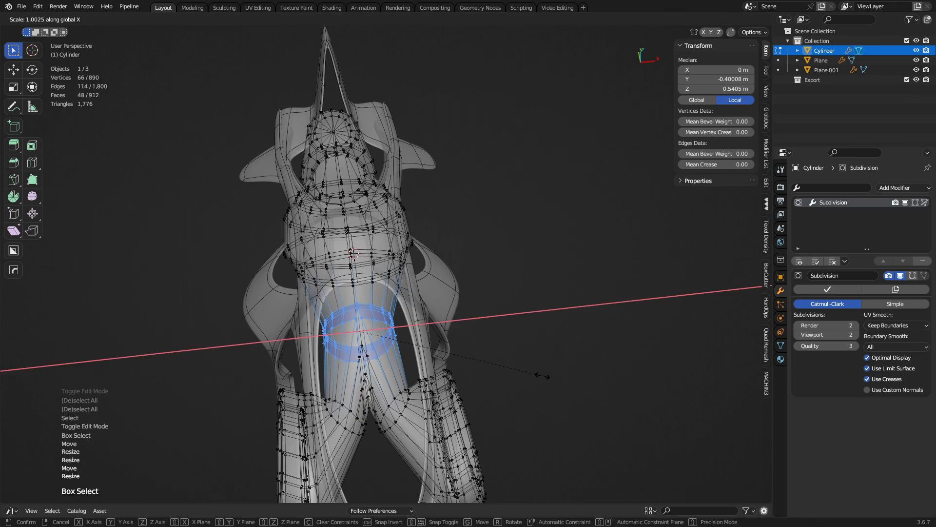
key(x)
key(x)
click(510, 368)
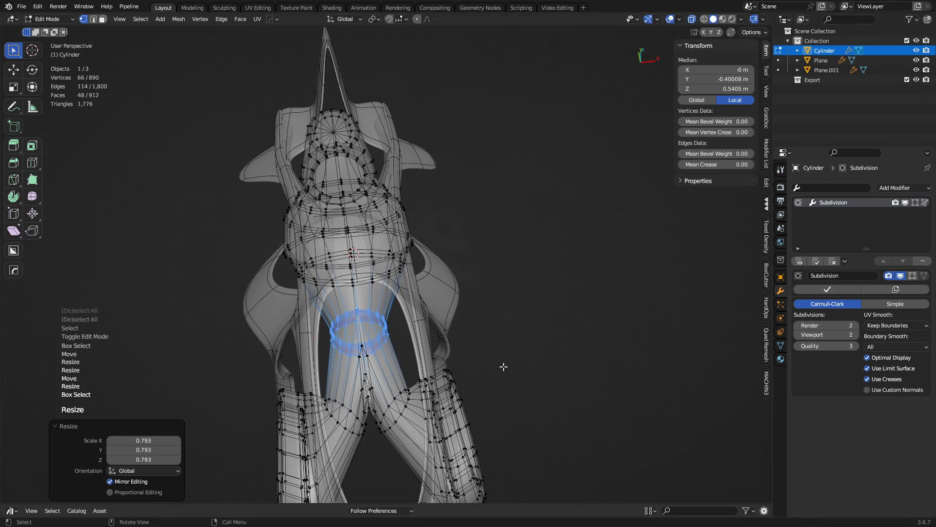
key(Tab)
key(alt+a)
middle_drag(475, 364, 268, 299)
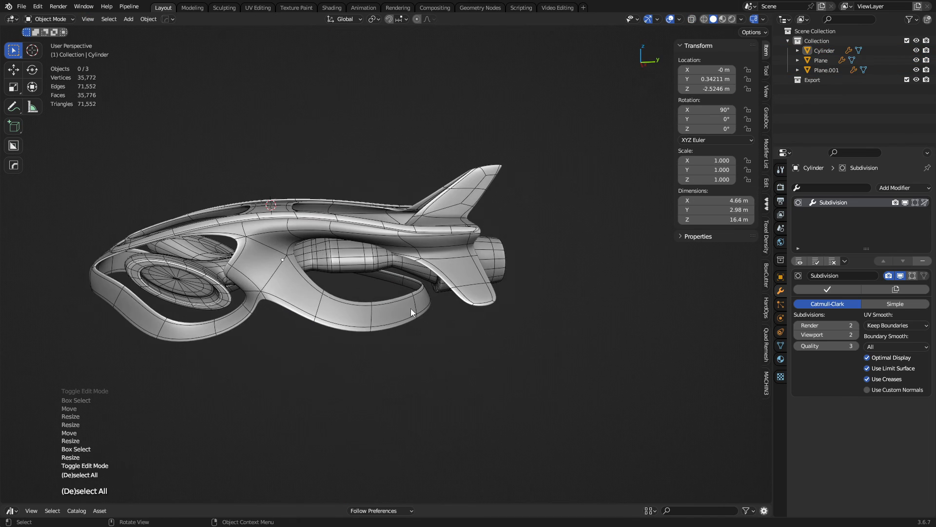
Select the cylinder's rear end-cap faces and extrude them inward about 0.99 m to hollow out the exhaust
middle_drag(454, 317, 480, 344)
scroll(429, 335, up, 2)
key(alt+a)
click(455, 322)
key(Tab)
key(3)
click(441, 304)
key(ctrl+KP_Add)
key(e)
click(488, 357)
Extrude the exhaust's inner face again, merge it at its center and return to object mode
key(e)
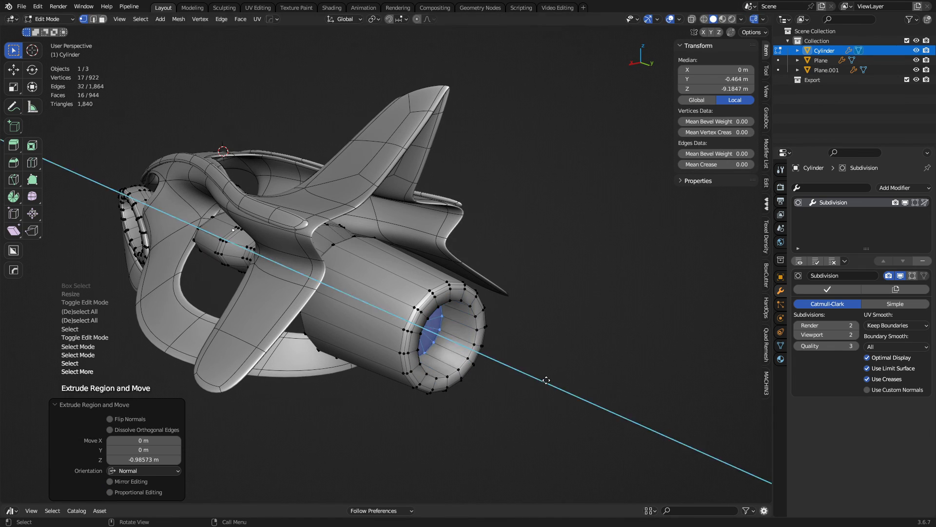
key(s)
click(520, 372)
key(shift+1)
key(Tab)
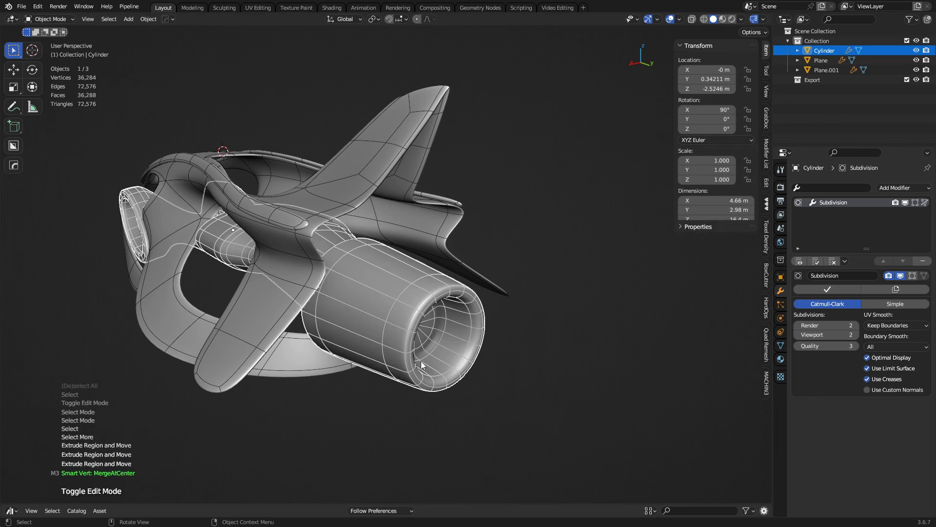
key(a)
key(a)
Open the engine cylinder for face editing and select a face on the underside of its midsection
alt+middle_click(222, 230)
middle_drag(224, 278, 434, 136)
click(418, 273)
key(Tab)
key(3)
click(486, 309)
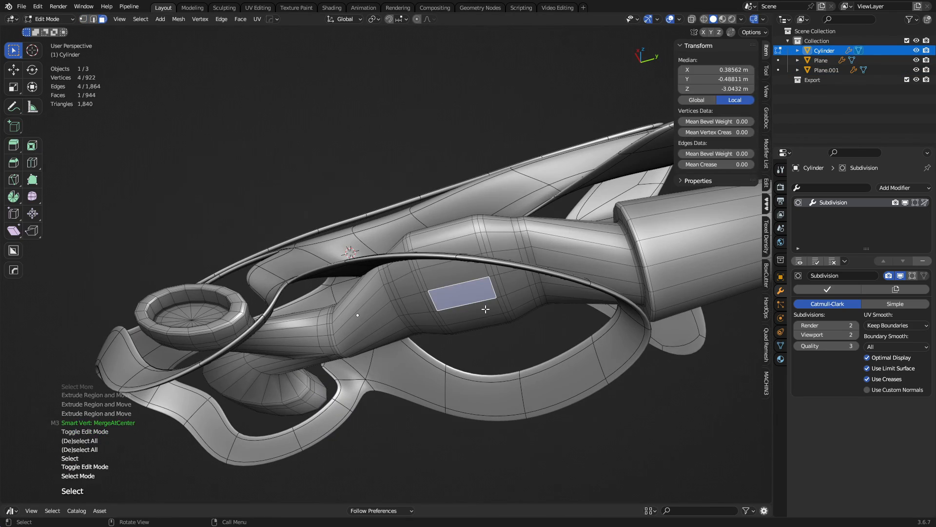
key(g)
key(z)
right_click(461, 200)
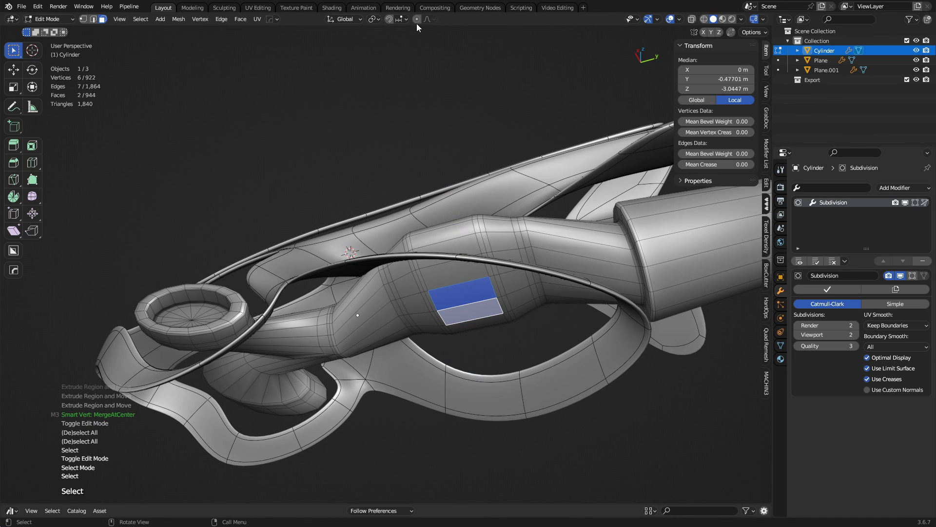
Move two adjacent underside faces about 1.86 m down in Z using smooth proportional editing with a size of about 2.36 m
key(g)
key(z)
scroll(507, 341, up, 6)
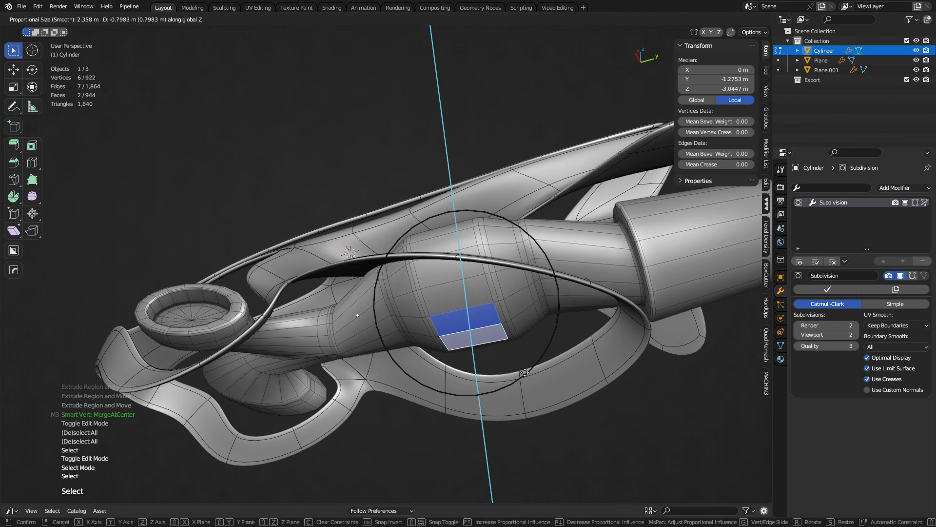
scroll(530, 395, down, 1)
click(535, 409)
Select the face loop around the midsection and move it proportionally about 0.56 m down in Z, then exit edit mode
middle_drag(535, 409, 524, 334)
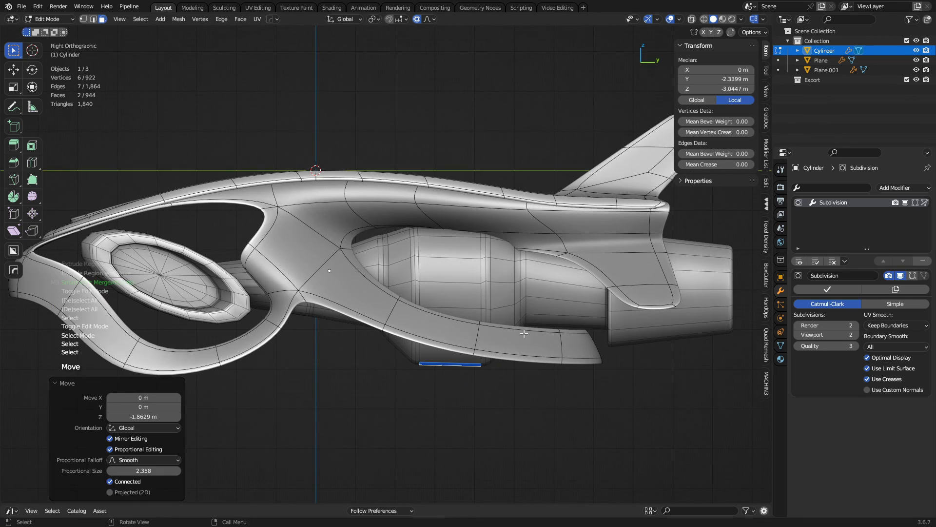
double_click(454, 309)
key(g)
key(z)
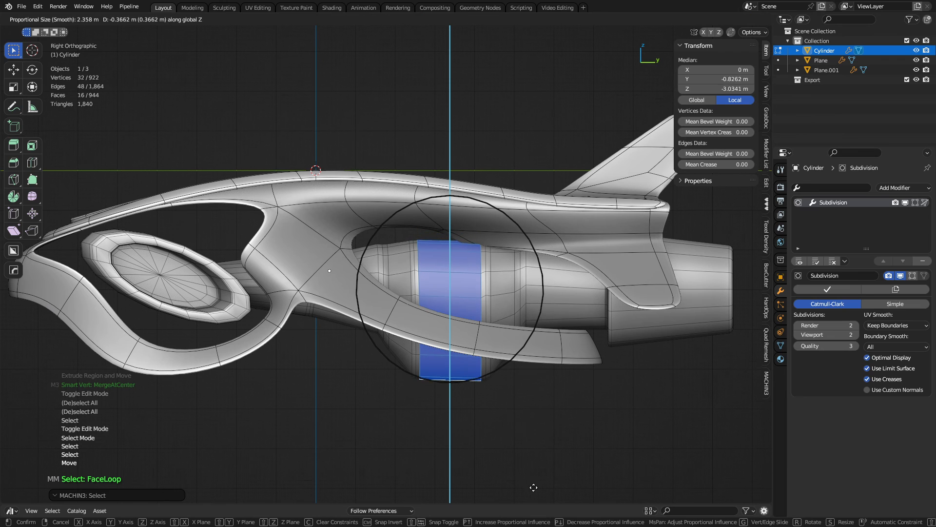
click(536, 85)
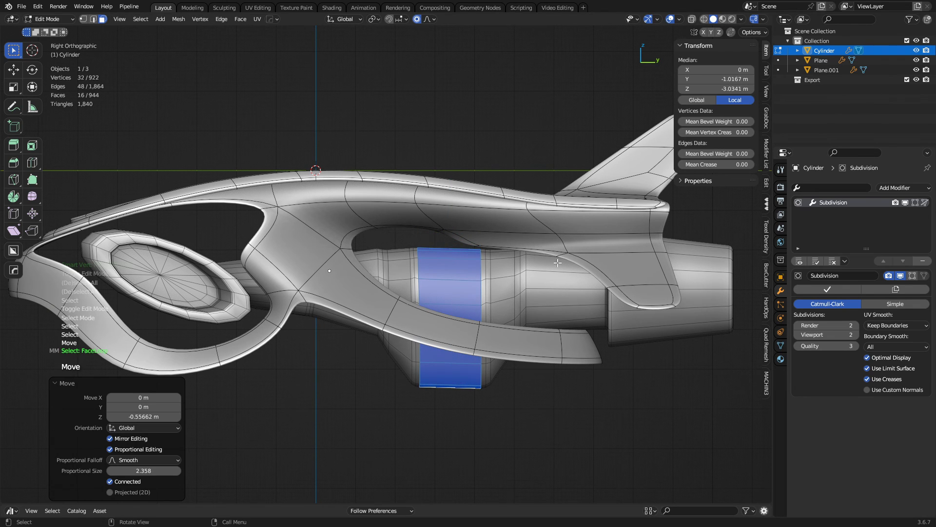
key(Tab)
key(alt+a)
Add a 2 m plane and move it forward to the upper frame above the intakes
middle_drag(468, 257, 312, 222)
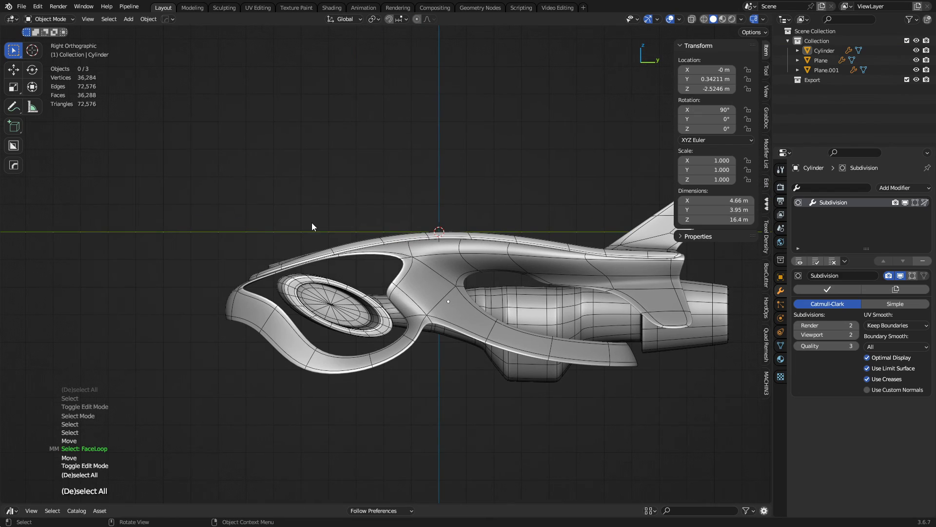
key(shift+a)
mouse_move(339, 252)
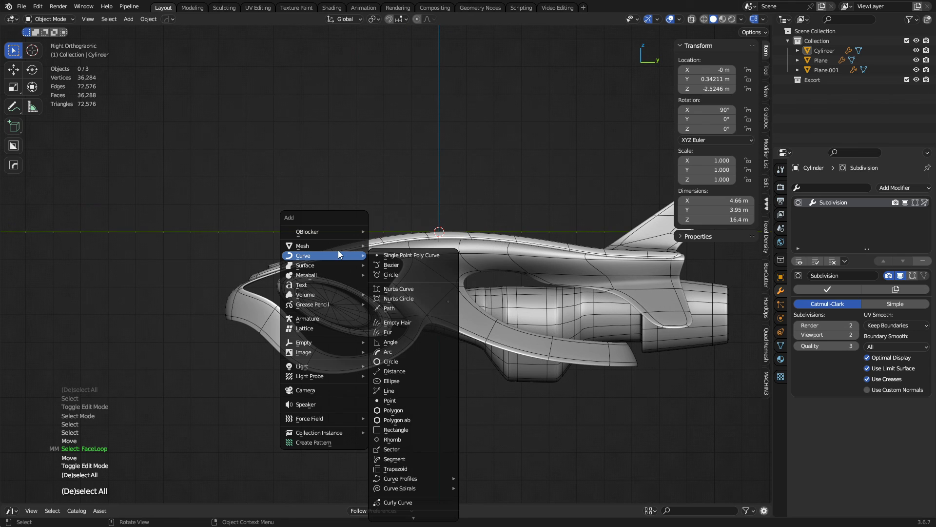
click(386, 271)
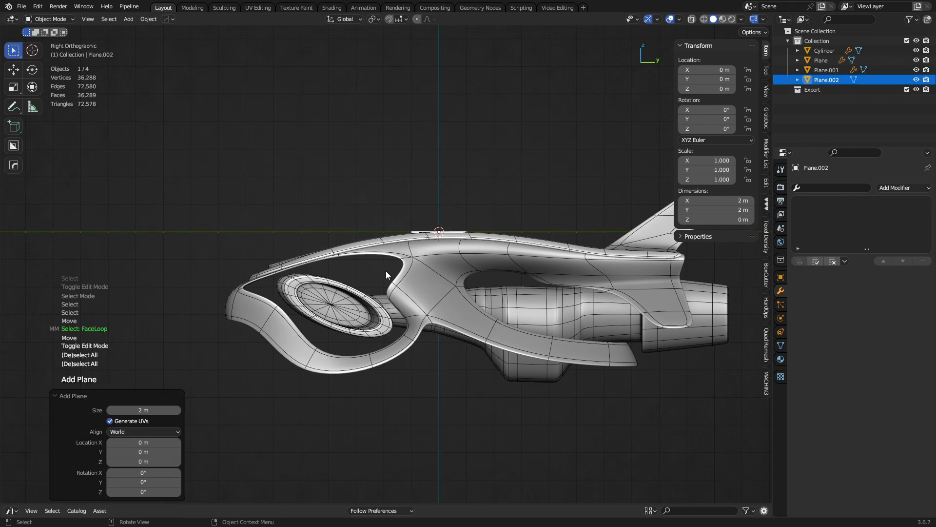
click(376, 297)
Move the plane's front edge about -2.44 m in Y and -1.22 m in Z, and turn off proportional editing
key(Tab)
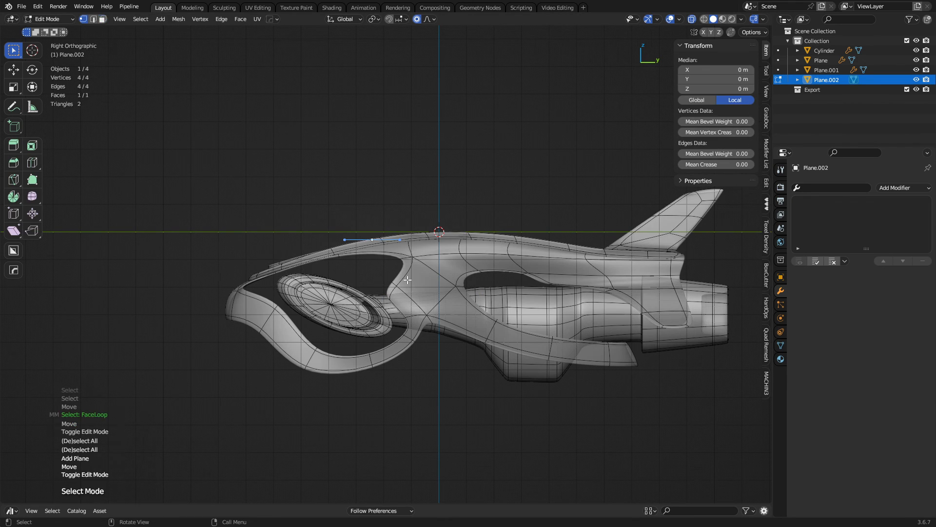
drag(384, 221, 382, 220)
key(g)
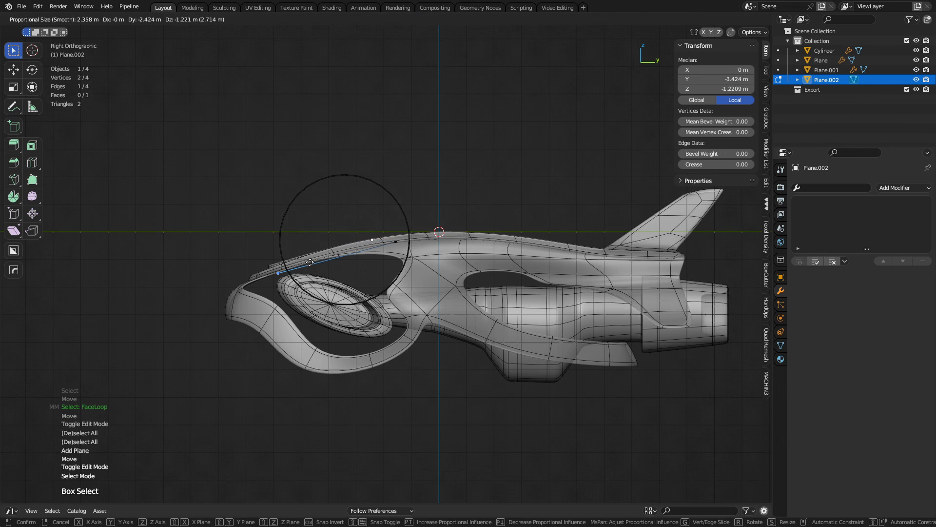
click(309, 262)
click(418, 20)
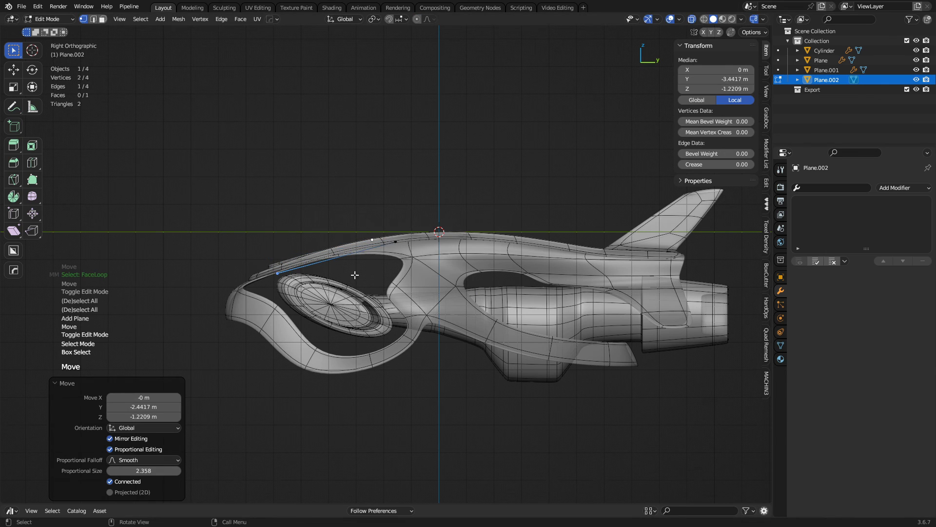
Move the plane's rear edge about -0.34 m in Y and -1.13 m in Z, level with its front edge
drag(353, 272, 423, 220)
key(g)
click(414, 248)
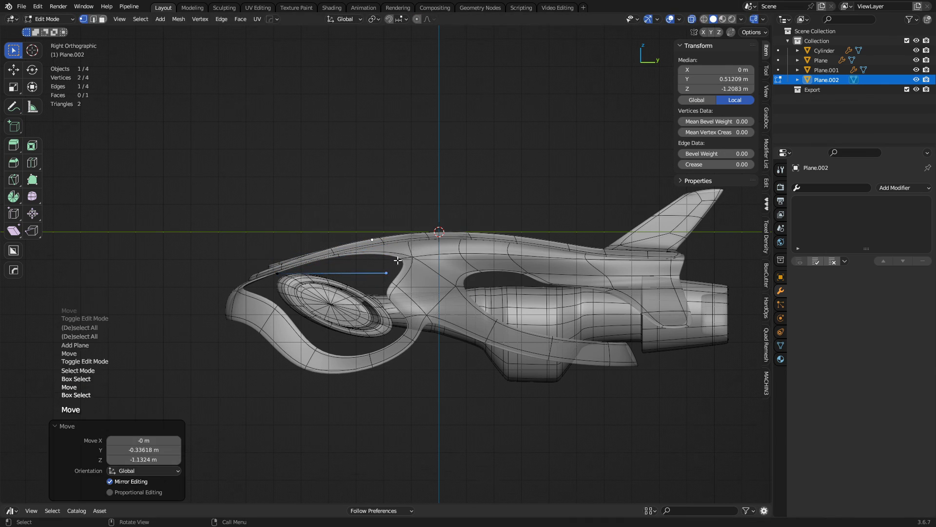
Nudge the plane's front edge toward the frame and pull its rear edge forward to shorten the plane above the intake rim
scroll(341, 285, up, 6)
drag(100, 289, 146, 235)
key(g)
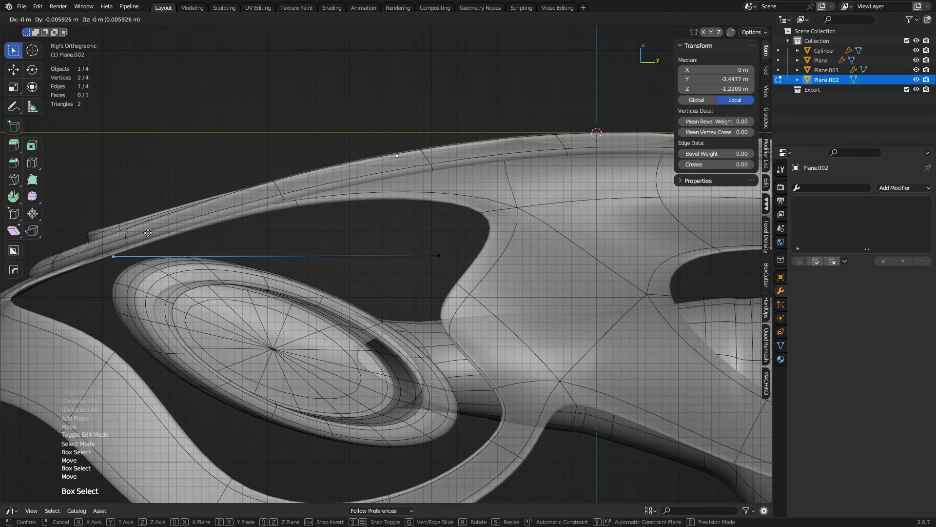
click(178, 225)
drag(227, 224, 464, 297)
key(g)
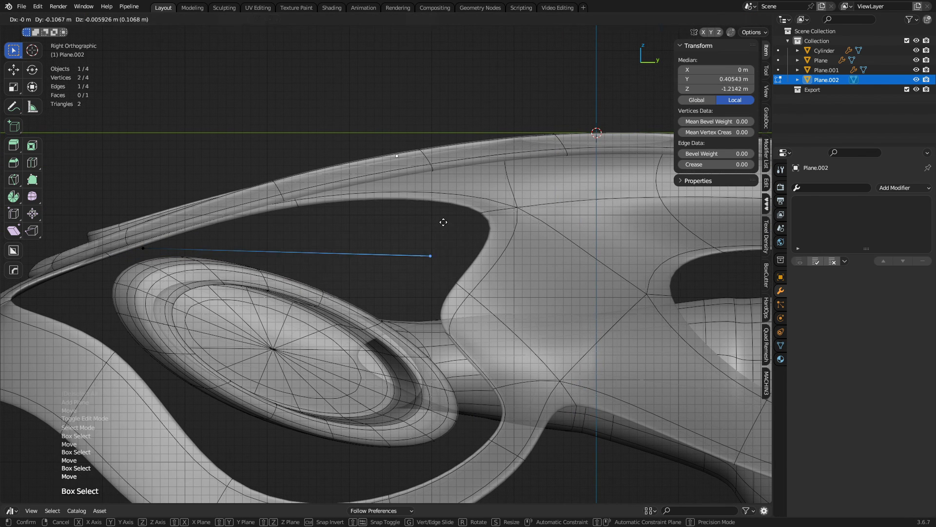
click(282, 214)
Extrude the plane's rear edge five times into a strip that dips inside the cockpit opening and climbs again toward the rear
key(2)
drag(257, 271, 305, 227)
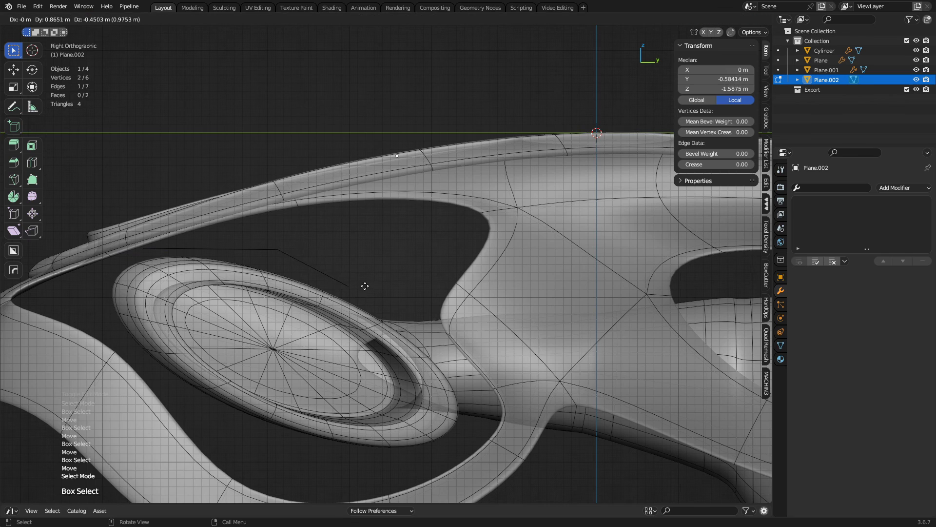
click(377, 289)
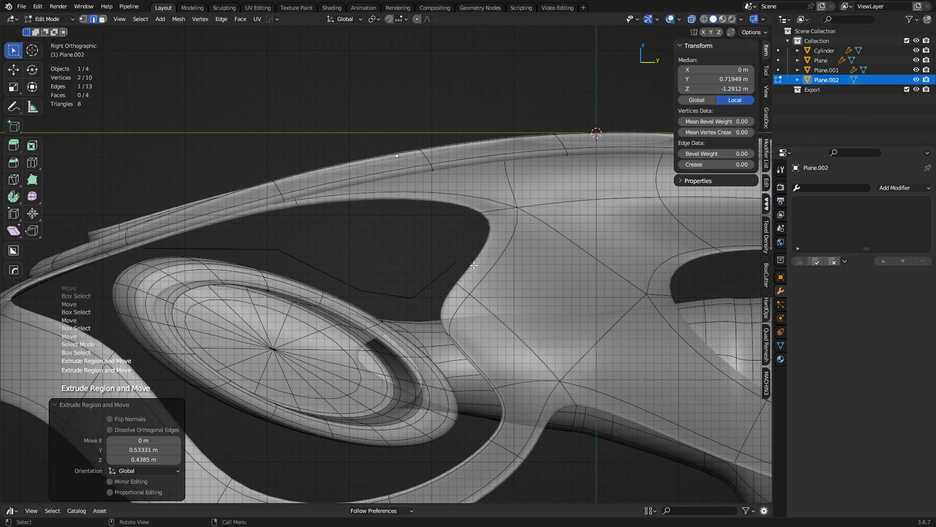
Narrow the whole extruded strip along X so that it fits inside the cockpit opening
middle_drag(398, 229, 543, 322)
key(a)
key(s)
key(x)
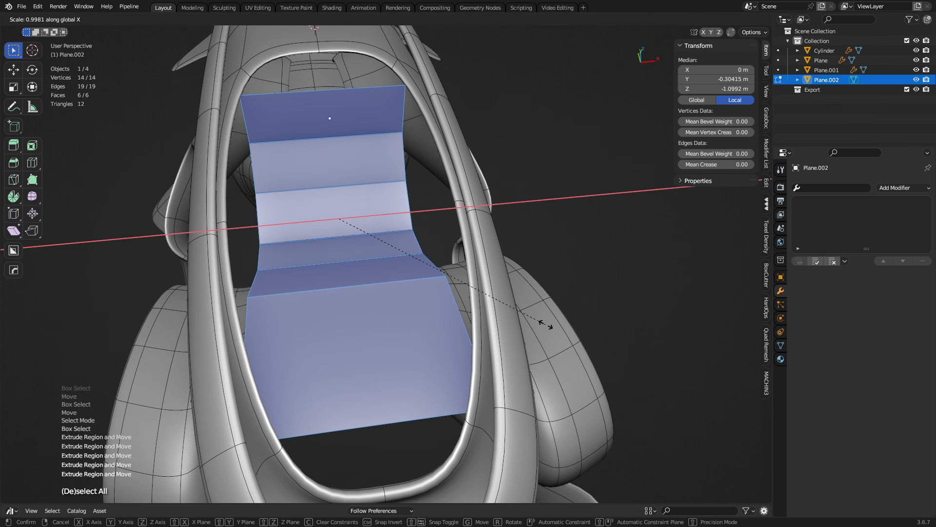
click(484, 307)
Widen the strip's three lower cross edges along X, from the deepest fold forward to the edge behind the front panel
click(342, 237)
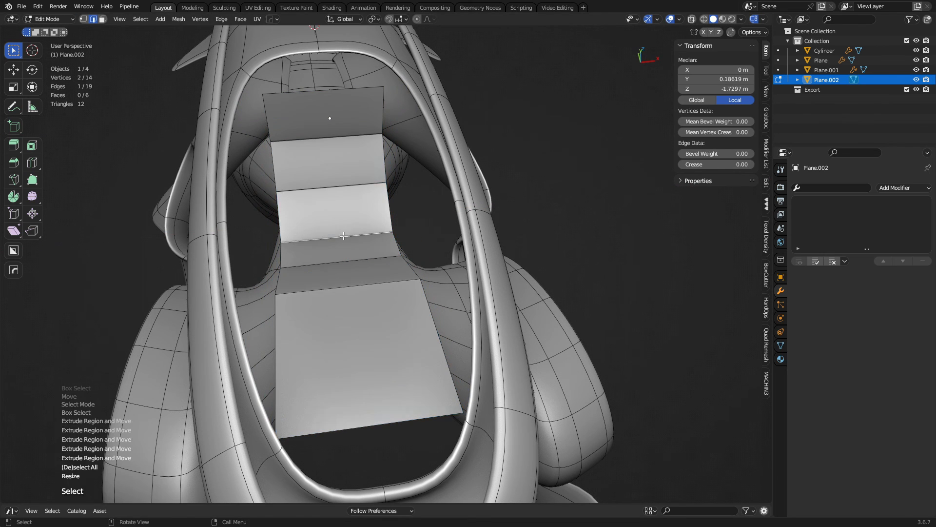
key(s)
key(x)
click(340, 252)
click(341, 252)
key(s)
key(x)
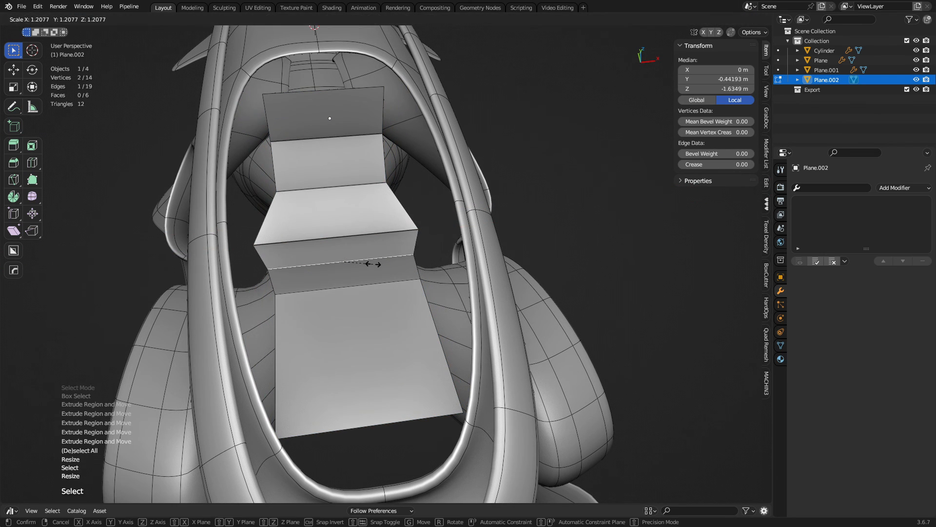
click(382, 269)
click(363, 287)
key(s)
key(x)
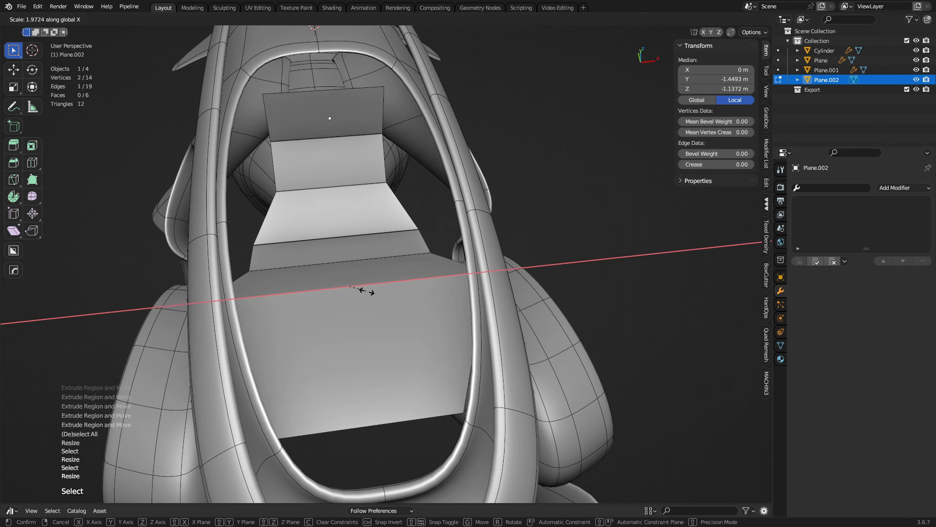
click(356, 291)
Widen the two cross edges of the rising backrest and the deepest fold along X, then scale the deepest fold by 0.972
click(424, 251)
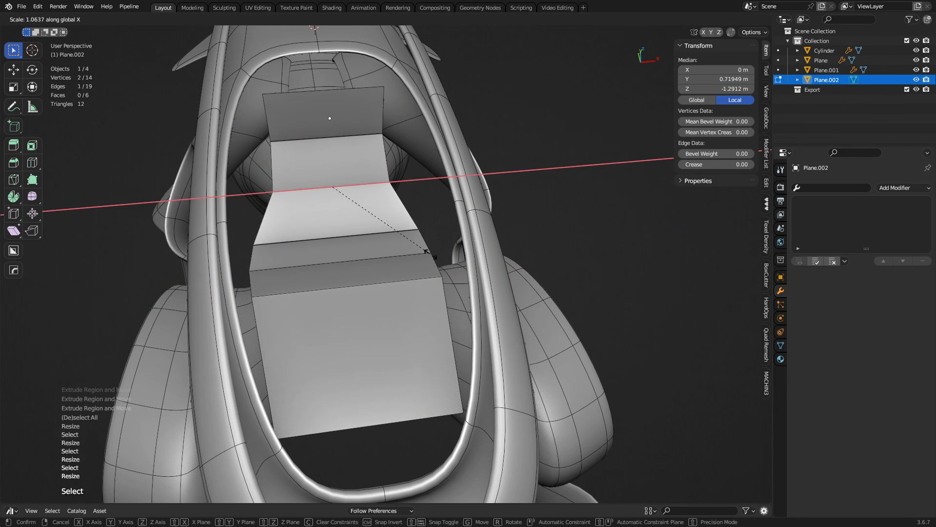
click(451, 259)
click(444, 224)
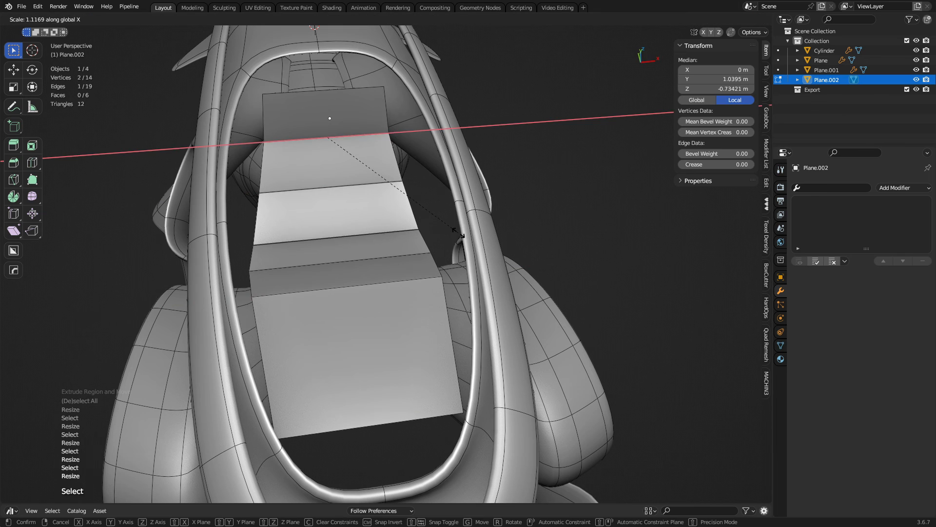
click(497, 241)
click(427, 227)
key(s)
key(x)
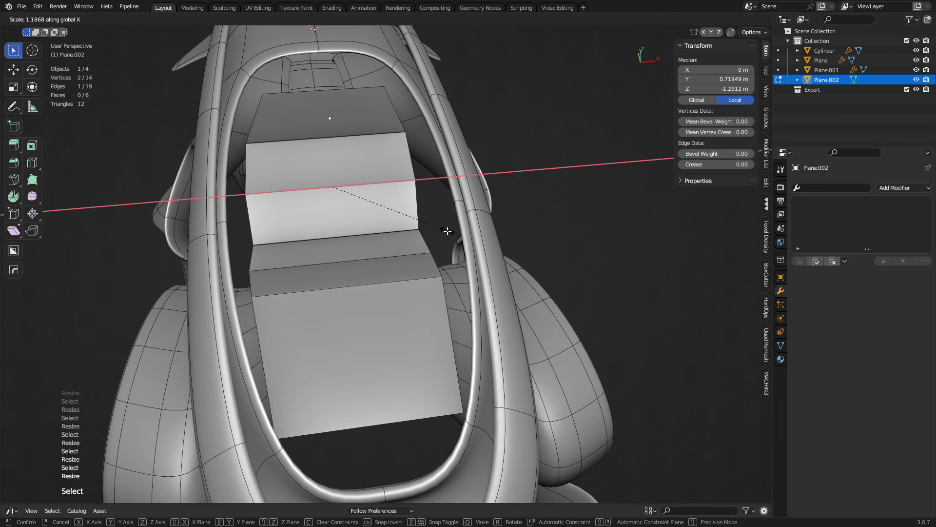
click(360, 227)
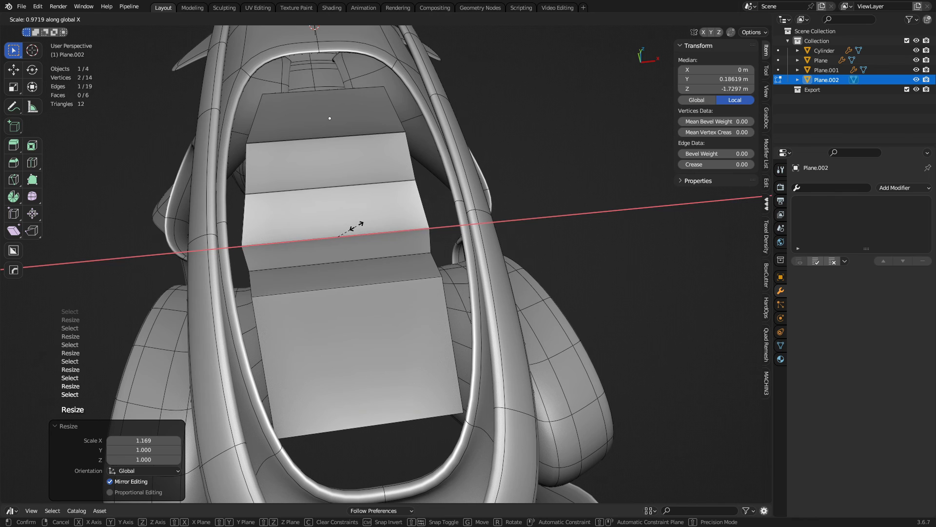
click(356, 227)
Add three lengthwise loop cuts through the cockpit strip
middle_drag(401, 367, 377, 346)
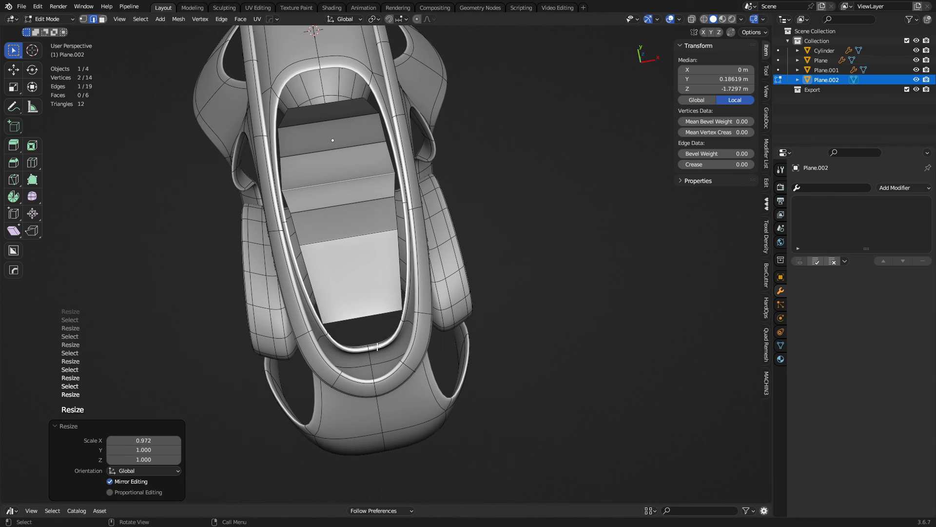
click(362, 315)
right_click(362, 314)
key(1)
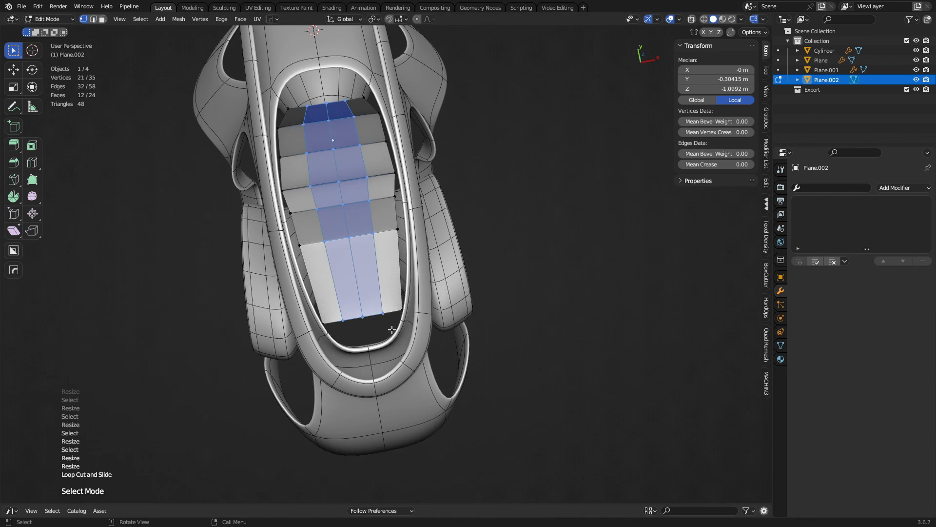
Move the front edge's two middle segments about -0.51 m in Y and its centre vertex another -0.099 m to round the front
click(351, 318)
middle_drag(351, 318, 391, 316)
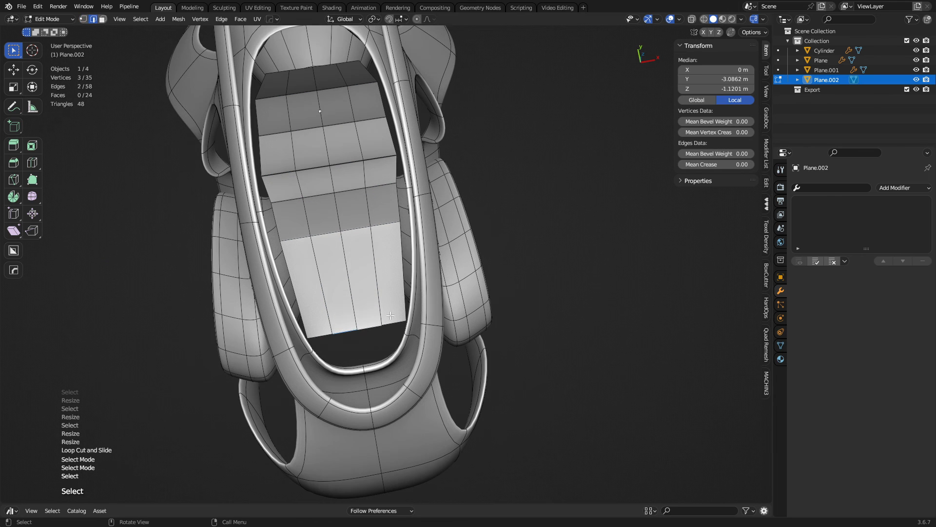
click(375, 356)
key(1)
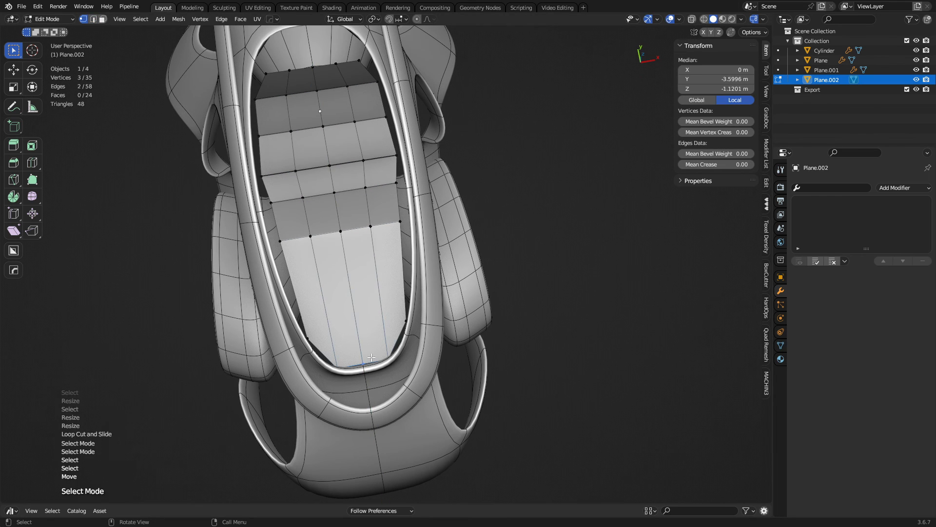
click(362, 362)
middle_drag(362, 362, 399, 372)
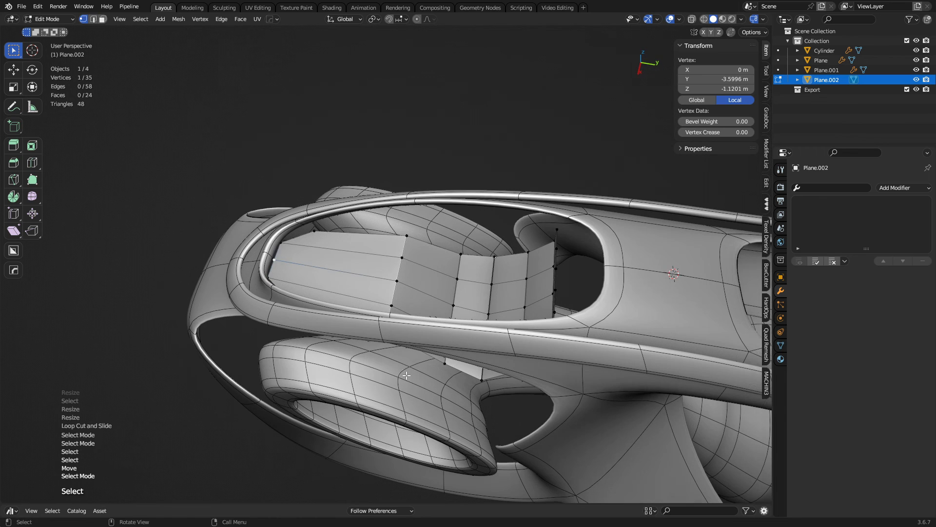
key(g)
key(y)
click(373, 360)
With X-ray on, move the strip's entire front edge slightly back along Y, then restore solid display and leave the mesh deselected
key(alt+z)
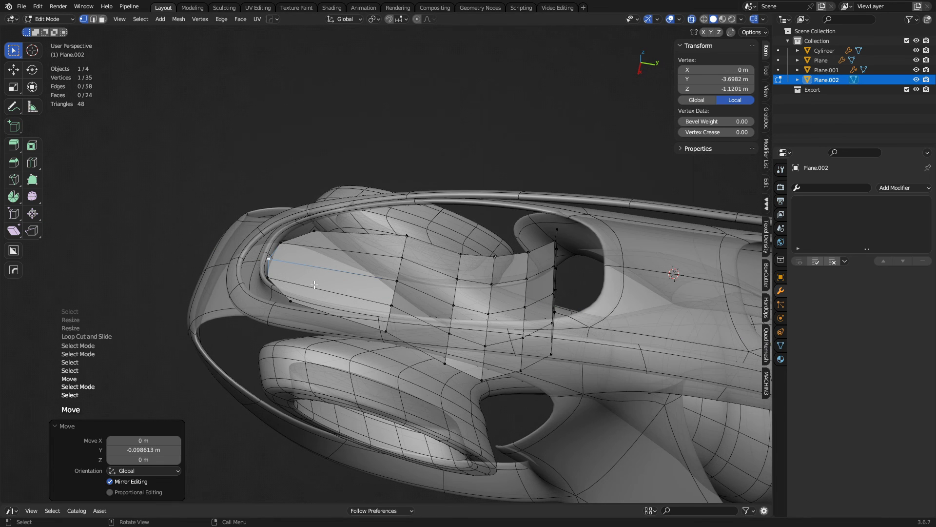
click(288, 299)
ctrl+click(313, 232)
key(g)
key(y)
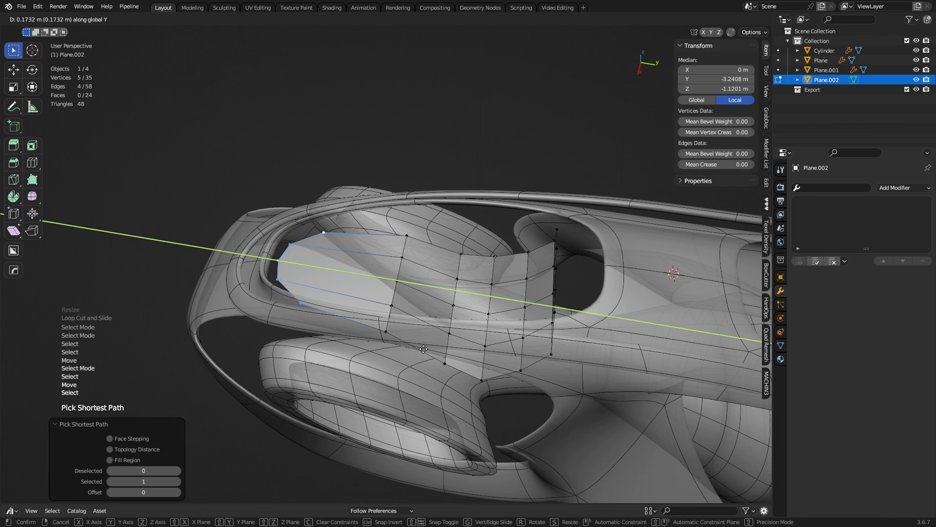
click(429, 347)
key(alt+z)
key(Tab)
key(a)
key(alt+a)
middle_drag(341, 306, 457, 264)
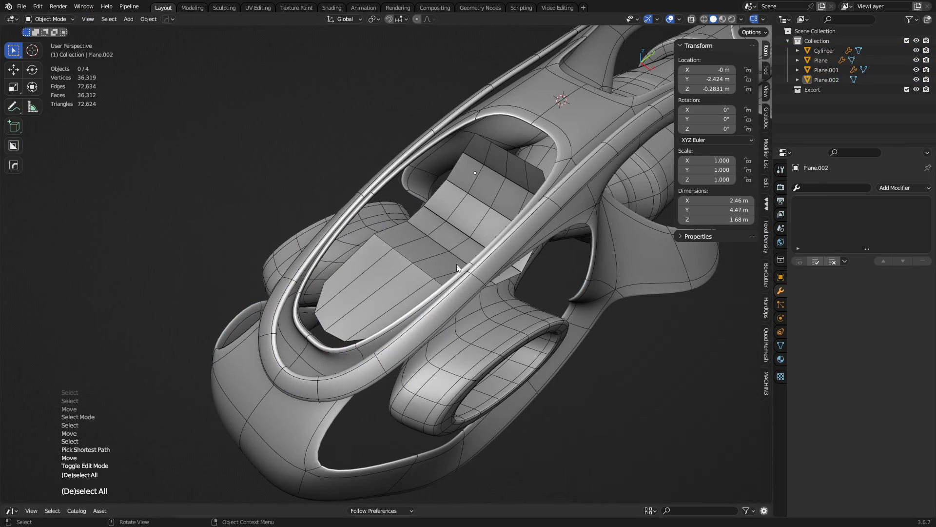
Move the cross edge behind the front panel about -0.35 m in Y and 0.49 m in Z, then scale it 0.943 along X
click(444, 233)
key(ctrl+Tab)
click(479, 234)
key(3)
middle_drag(479, 234, 322, 208)
click(374, 247)
ctrl+click(450, 257)
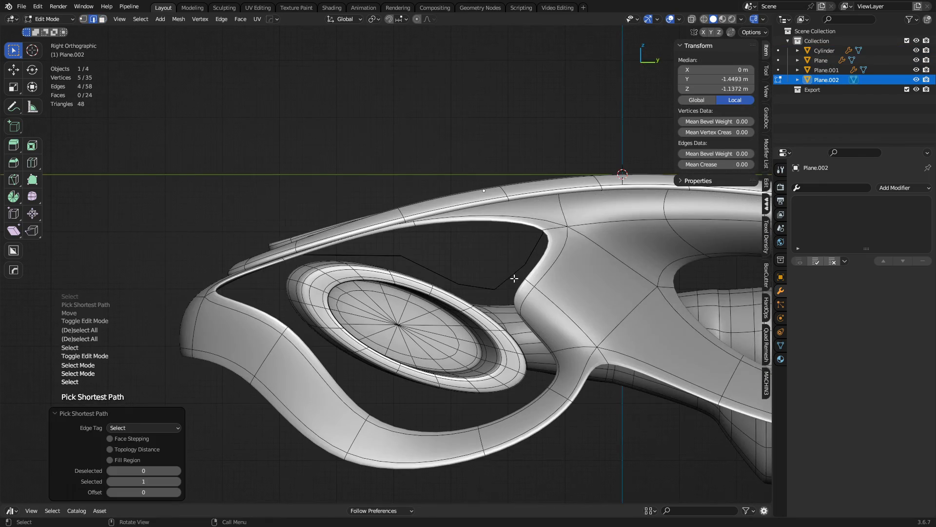
key(g)
click(480, 272)
middle_drag(480, 272, 647, 402)
key(x)
click(528, 346)
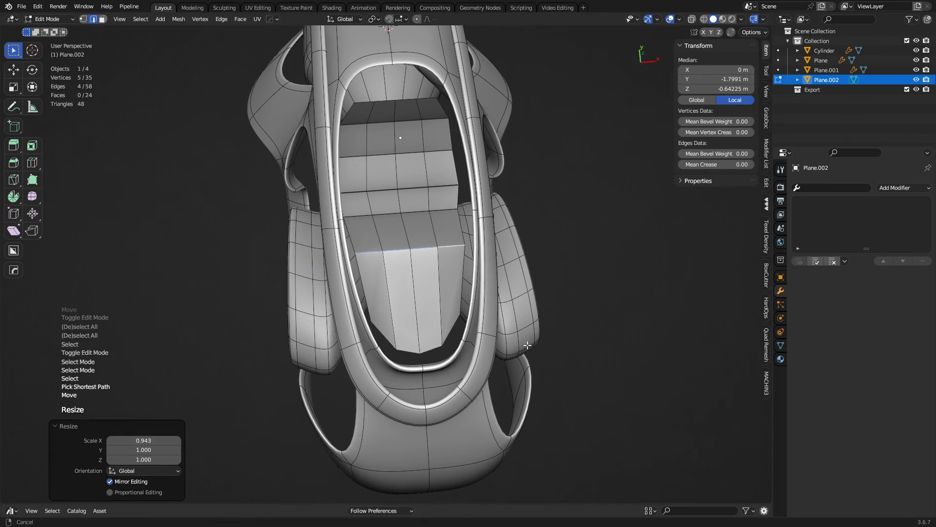
Move the next cross edge behind the raised one about -0.84 m in Y and 0.29 m in Z, in two moves
middle_drag(528, 347, 462, 242)
middle_drag(557, 300, 393, 311)
click(393, 311)
ctrl+click(386, 281)
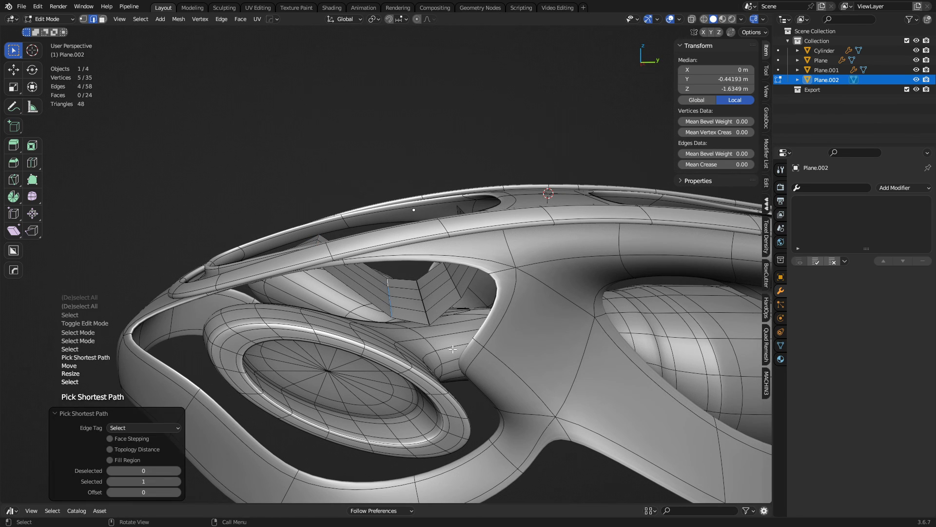
key(KP_3)
key(g)
click(401, 325)
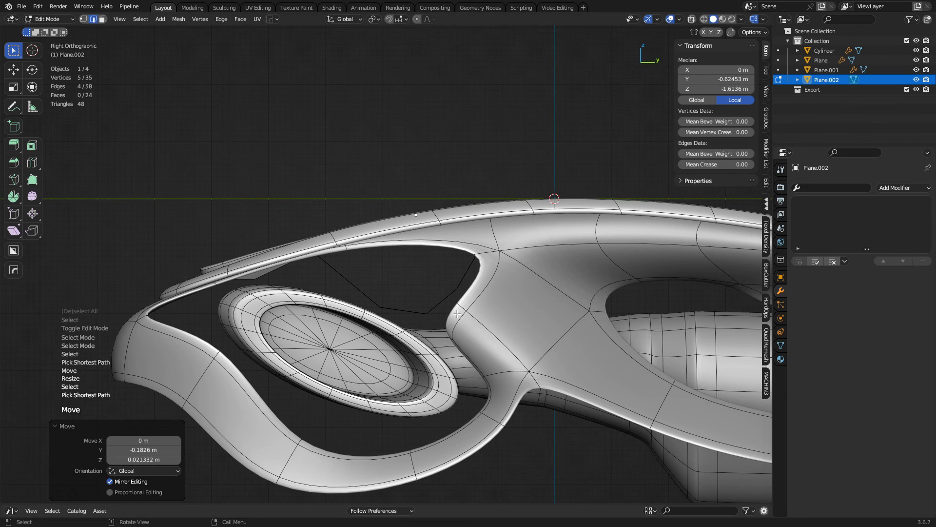
shift+middle_drag(451, 312, 446, 315)
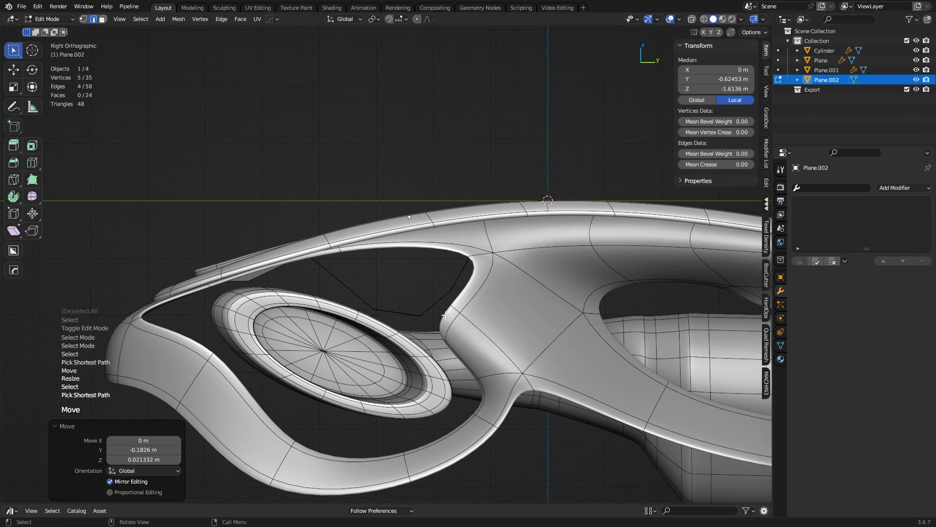
click(364, 294)
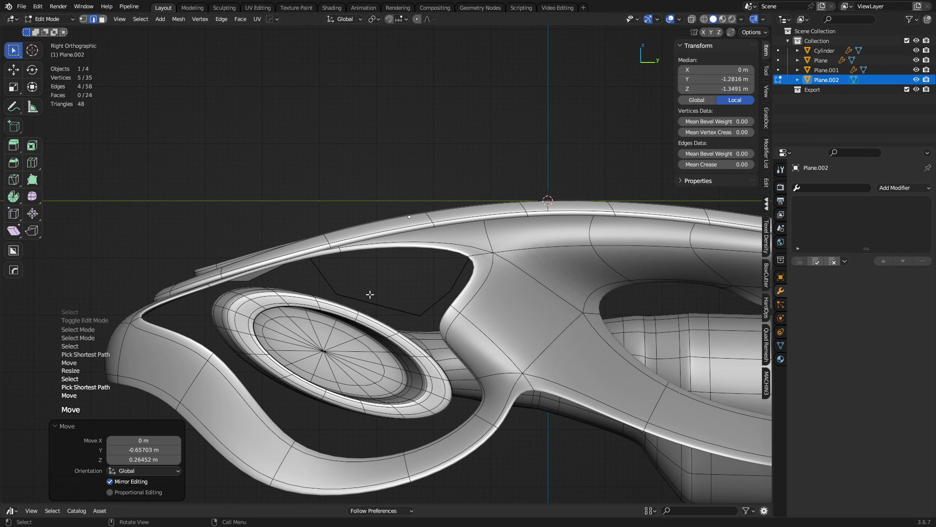
Scale down the strip's rear top edge and raise it about 0.4 m along Z to follow the cockpit opening
middle_drag(430, 318, 543, 378)
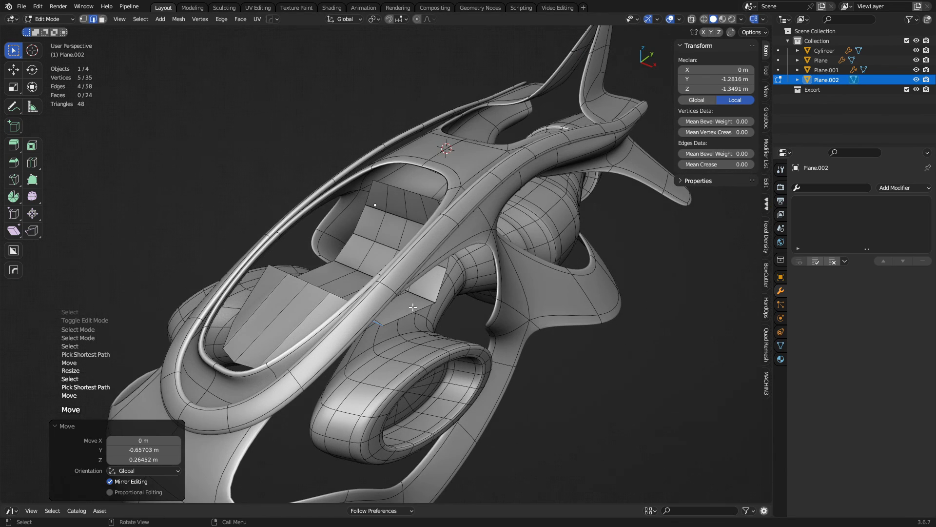
middle_drag(317, 231, 403, 297)
click(357, 261)
ctrl+click(413, 266)
key(s)
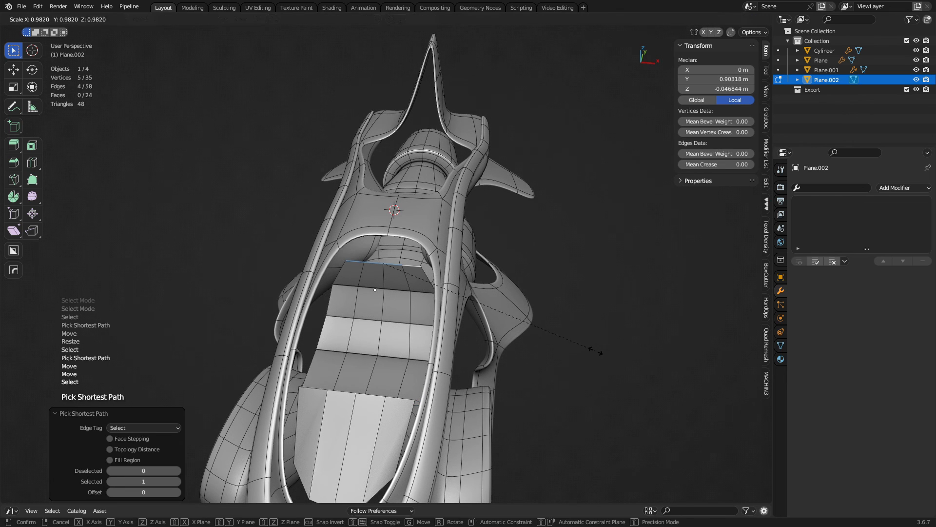
click(533, 334)
key(g)
key(z)
click(396, 299)
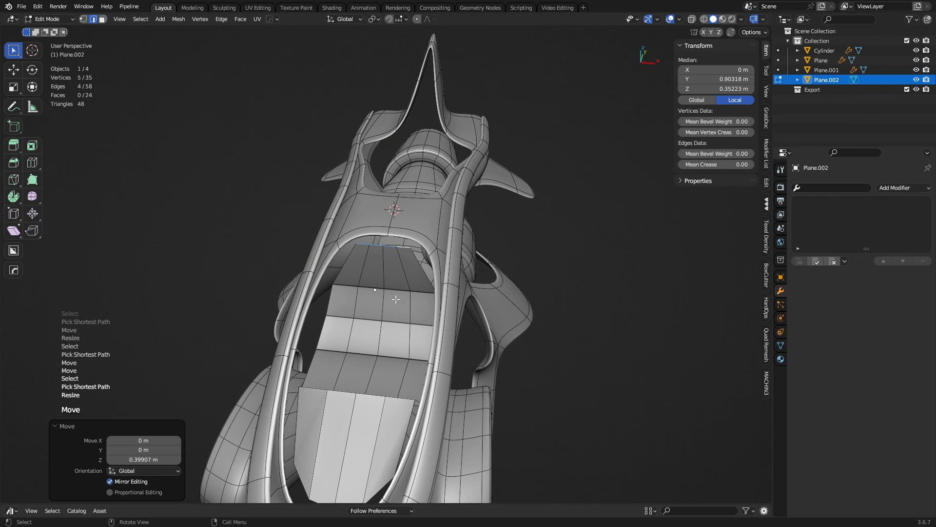
Adjust the width of the cross edge just below the strip's rear top edge along X and finish editing the strip
click(350, 287)
ctrl+click(431, 293)
key(s)
key(x)
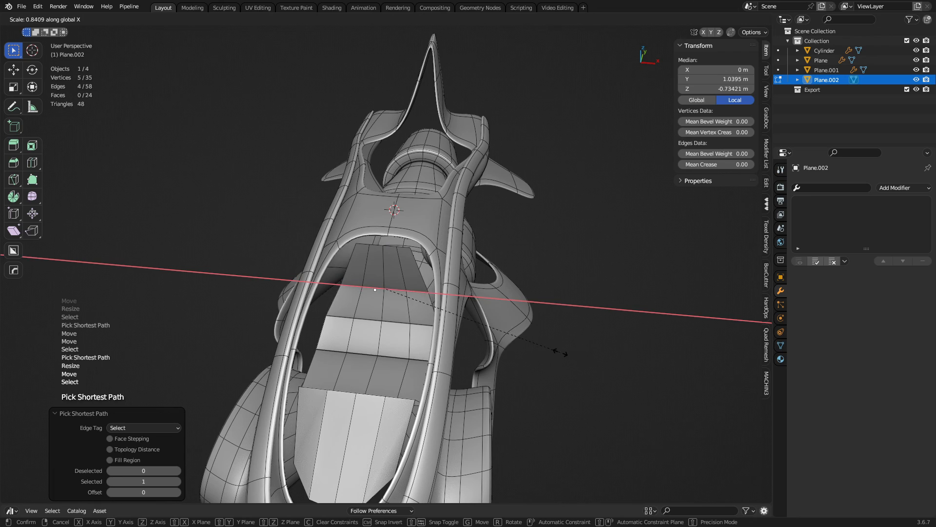
click(581, 352)
key(Tab)
On the upper trim rails, move one rail's cross edge beside the rear opening about 0.16 m inward along X
click(453, 292)
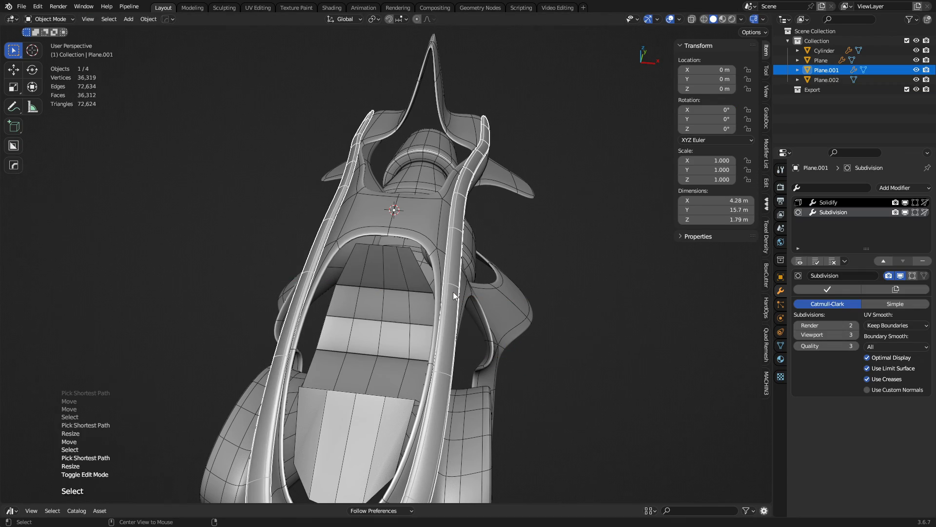
middle_drag(453, 292, 414, 326)
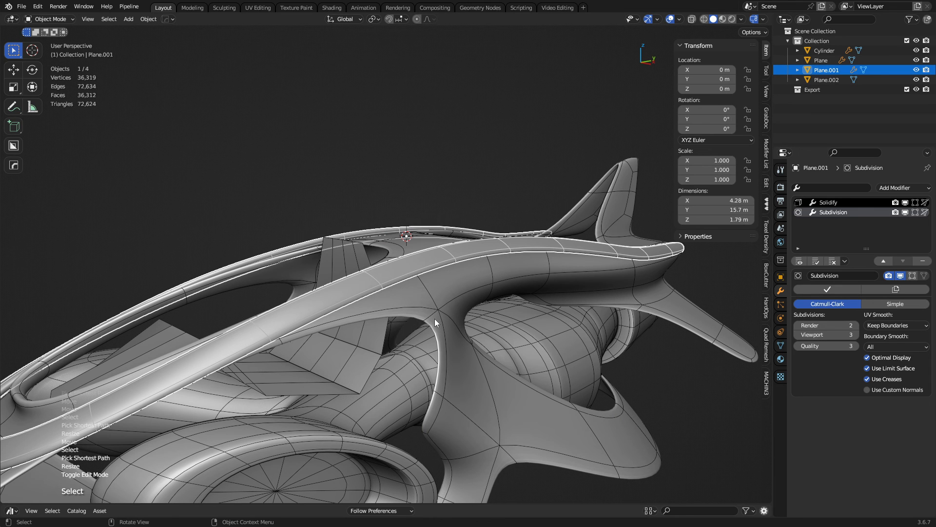
middle_drag(441, 304, 485, 330)
key(alt+a)
click(362, 264)
key(Tab)
alt+click(381, 276)
click(382, 280)
key(a)
key(a)
alt+click(381, 280)
key(g)
key(x)
click(421, 257)
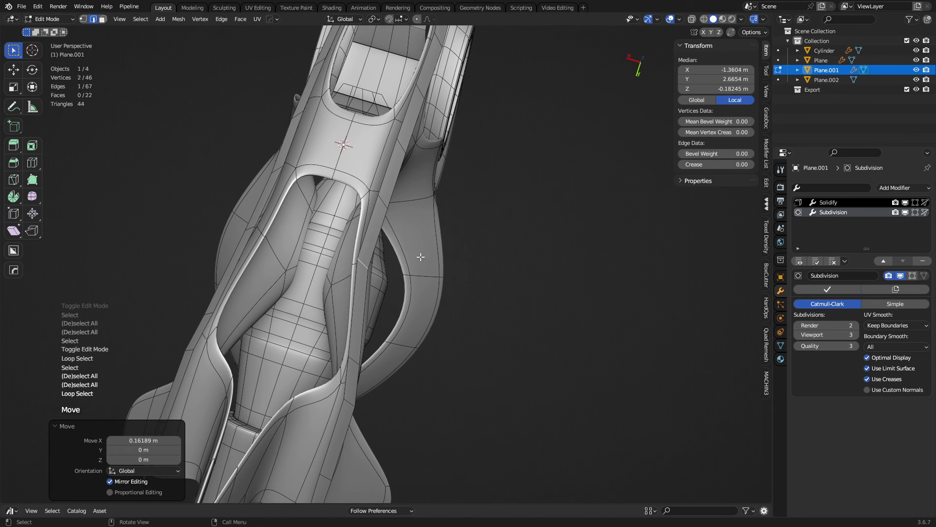
Move the rail's next cross edge toward the nose about 0.23 m inward along X, and shift the one ahead of it inward too
click(384, 203)
key(g)
key(x)
click(388, 229)
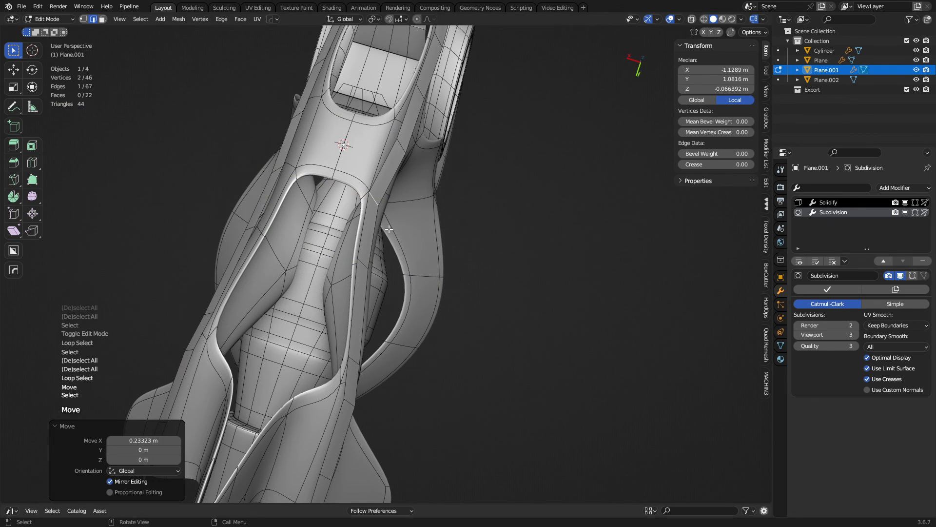
click(403, 150)
key(g)
click(485, 236)
Symmetrize the entire rail mesh toward Positive X and finish editing it
key(a)
key(alt+x)
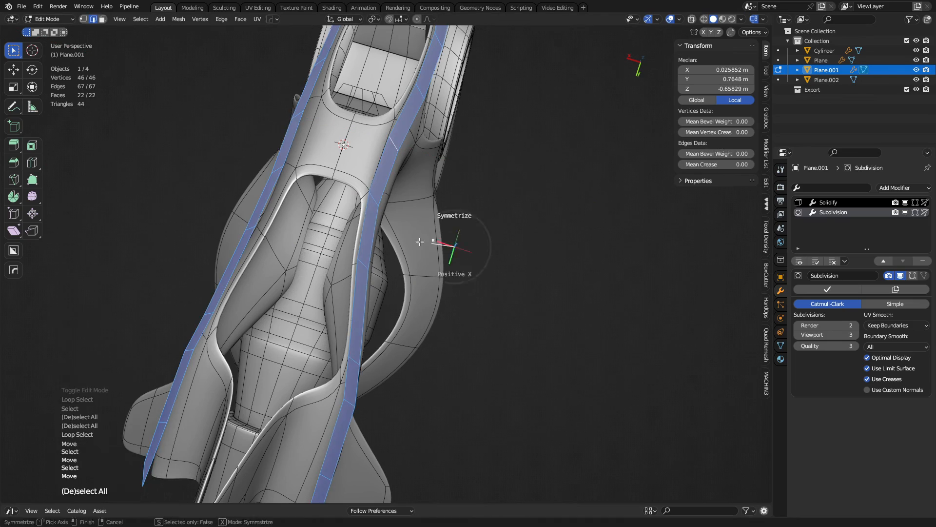
shift+middle_drag(440, 288, 516, 334)
key(Tab)
key(alt+a)
middle_drag(356, 332, 440, 333)
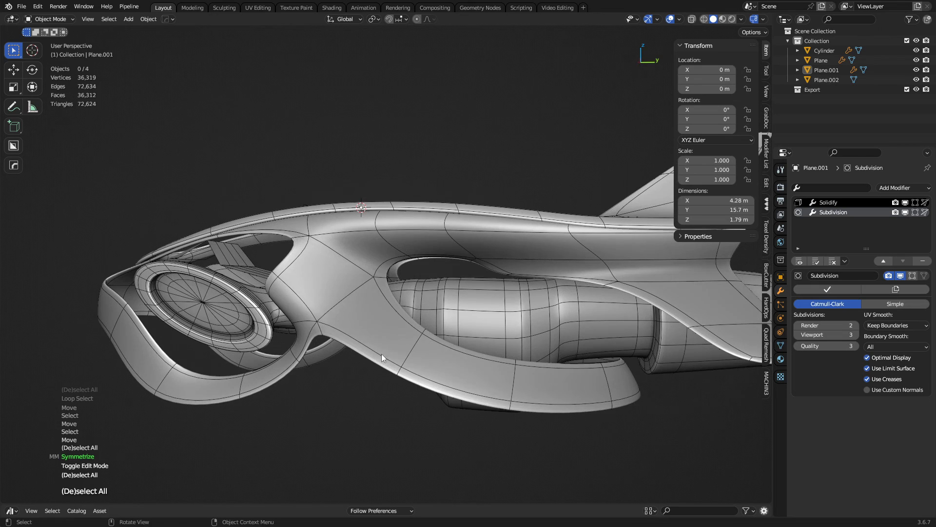
Examine the engine body's mesh beneath the hull in side view, with and without see-through display, and leave mesh editing
alt+middle_drag(382, 353, 405, 285)
click(437, 292)
key(Tab)
click(505, 288)
key(1)
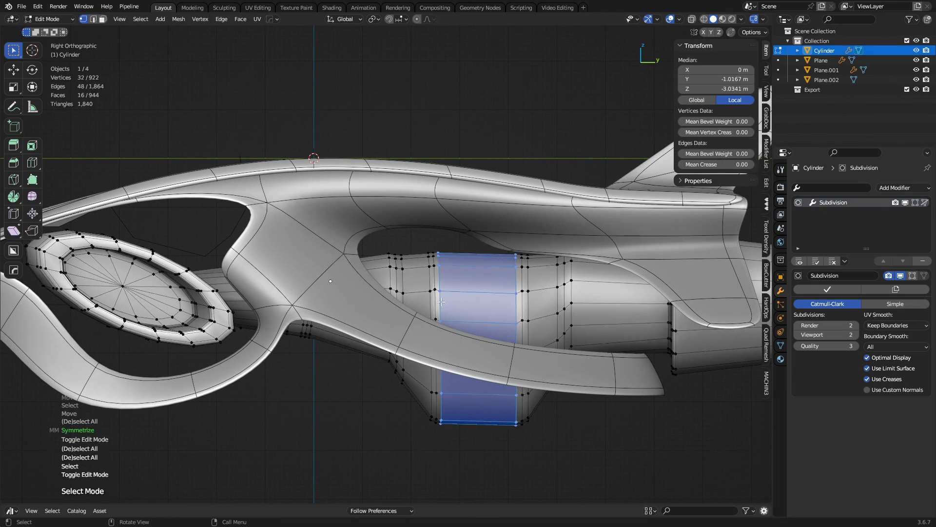
key(2)
key(alt+z)
middle_drag(337, 371, 488, 359)
key(alt+z)
middle_drag(392, 303, 412, 269)
key(Tab)
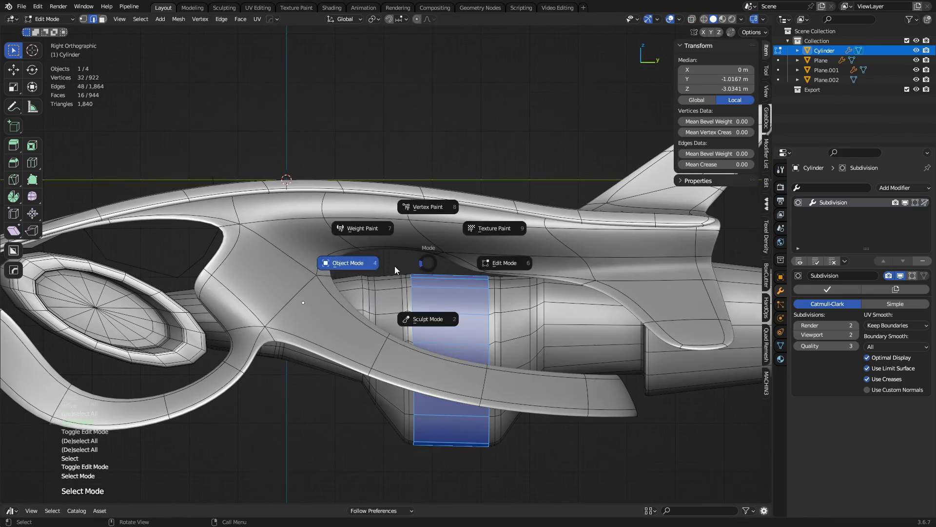
click(394, 266)
key(alt+a)
Start editing the hull, select the centre edge at the rear end of its lower arms, and enable smooth proportional editing
shift+middle_drag(545, 324, 493, 291)
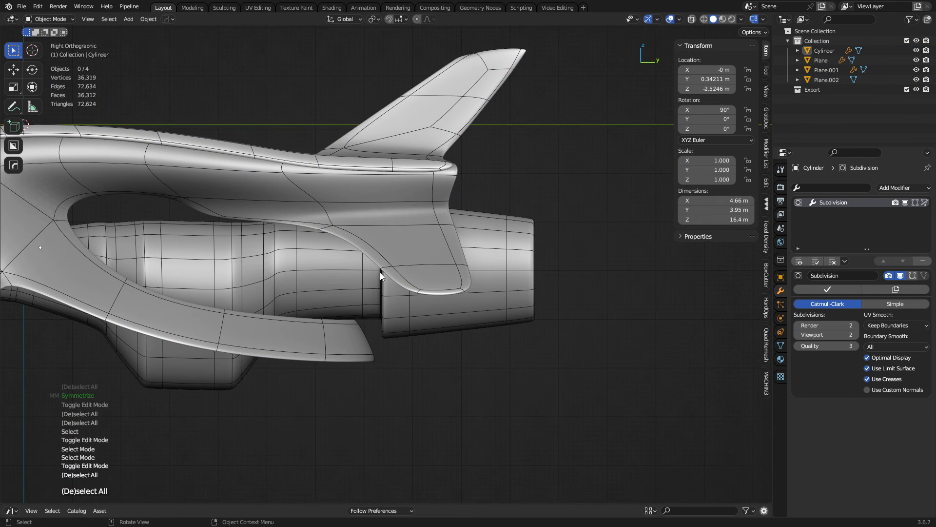
shift+middle_drag(295, 273, 402, 212)
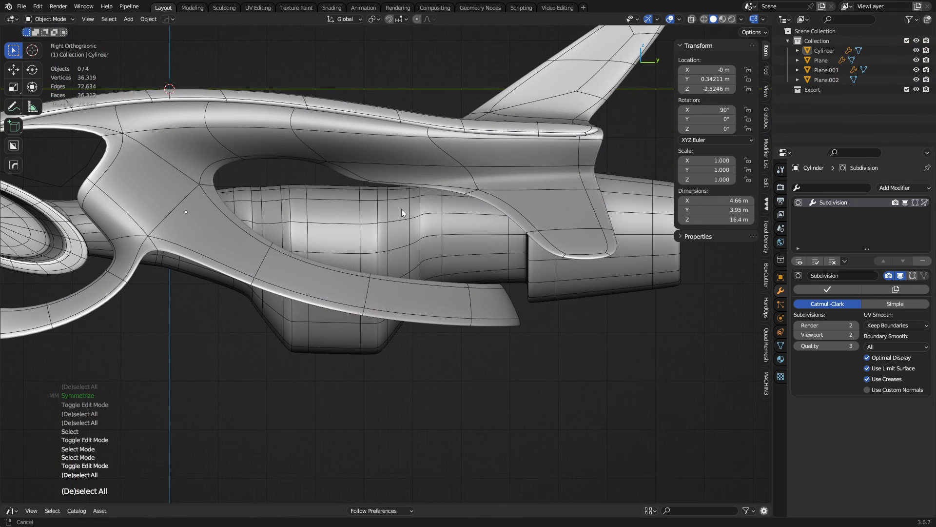
scroll(414, 278, down, 1)
middle_drag(478, 279, 516, 300)
click(443, 315)
key(Tab)
click(483, 314)
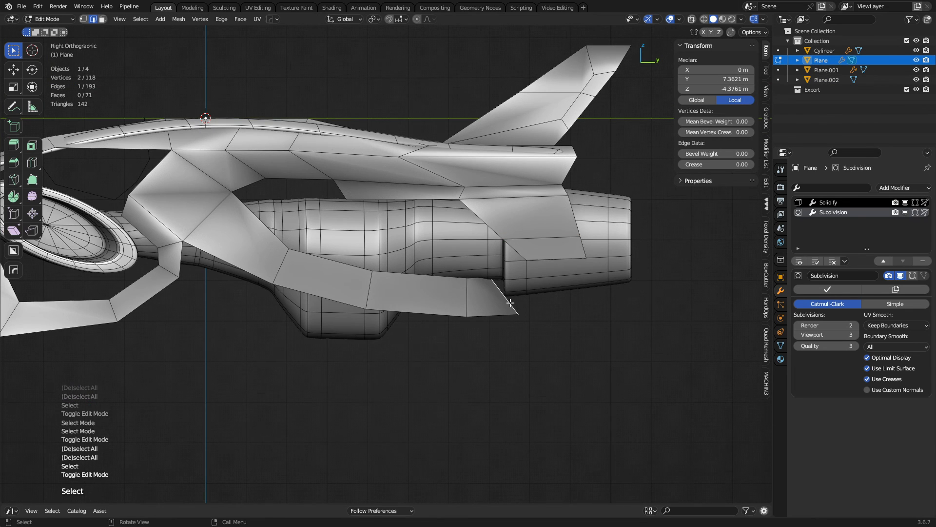
click(428, 20)
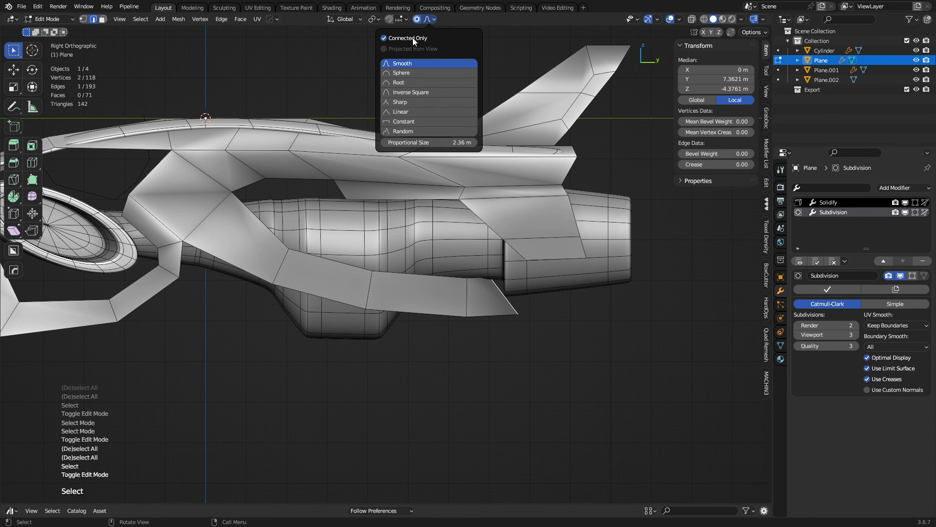
key(r)
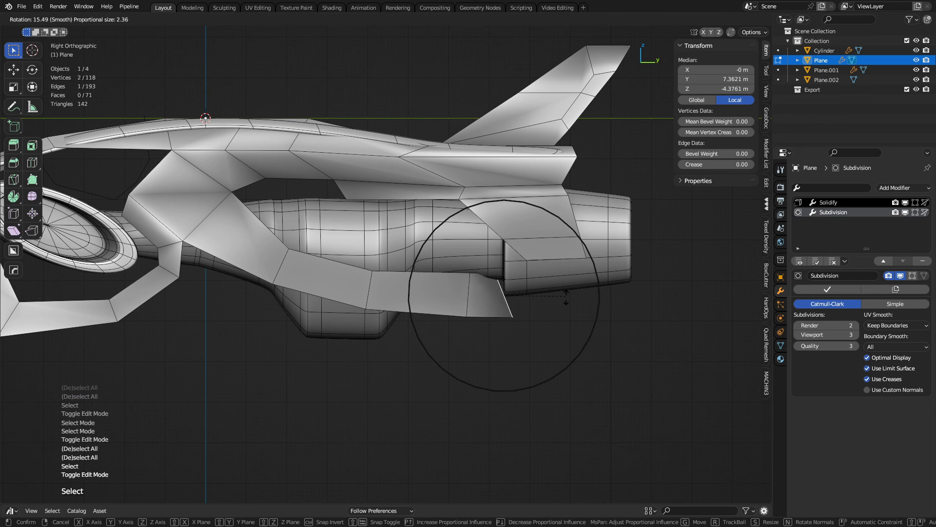
scroll(562, 346, down, 12)
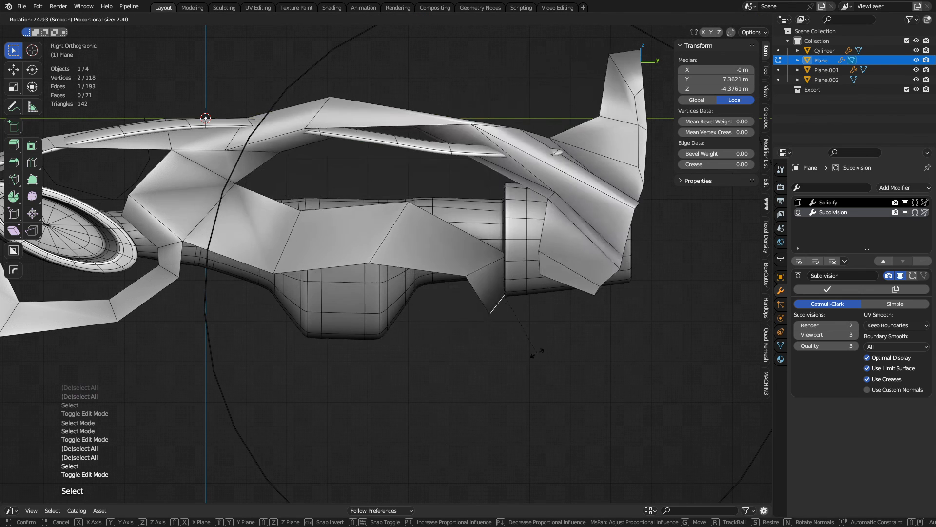
right_click(558, 201)
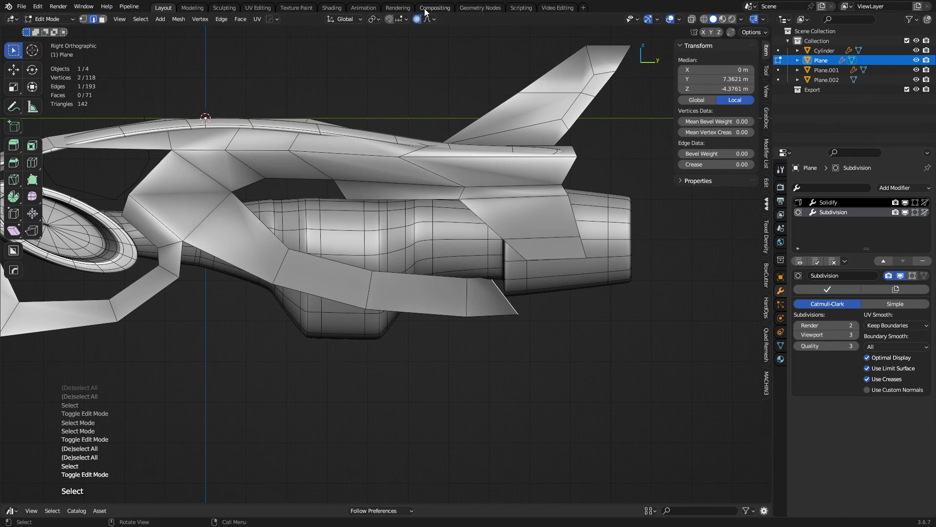
Using Connected Only falloff of about 5.05 m, rotate the arms' rear edge about 82° and move it toward the nose
click(428, 19)
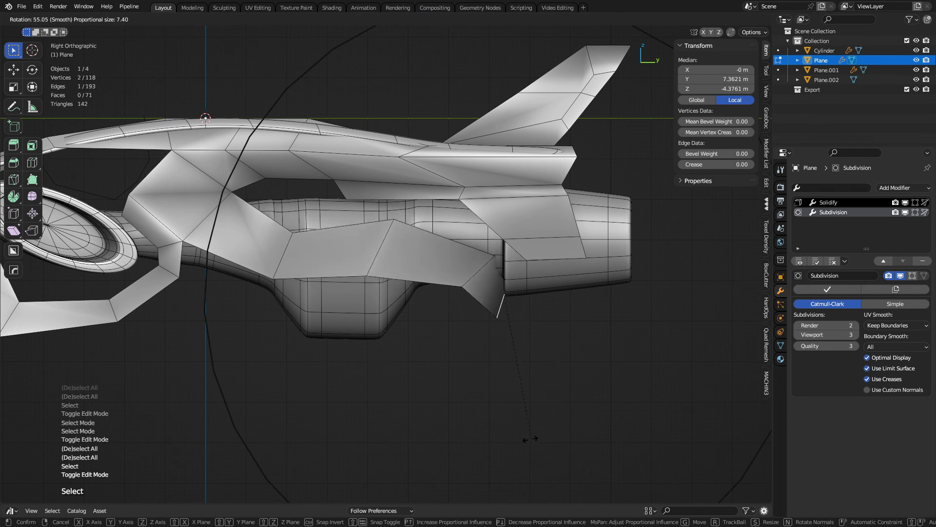
scroll(507, 389, up, 4)
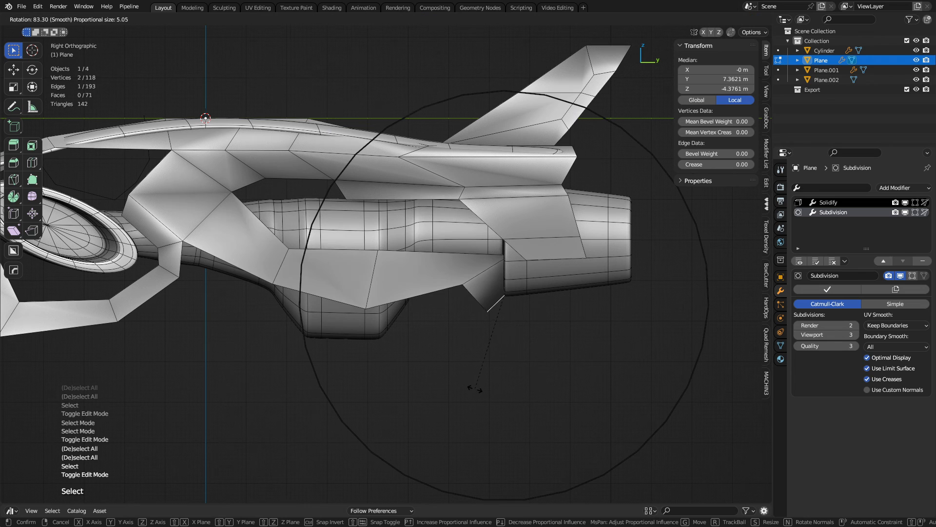
click(472, 407)
key(g)
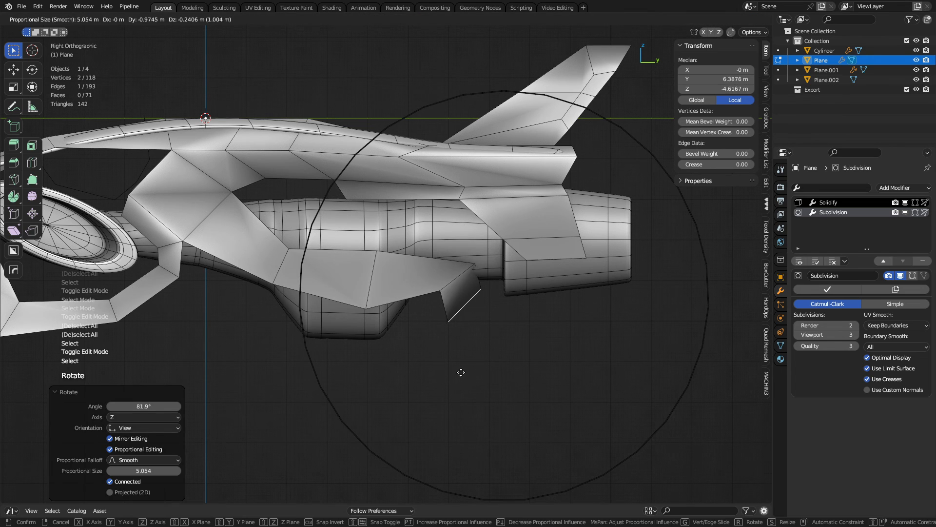
click(431, 372)
Move the lower arms' cross edges at the bend about 0.7 m toward the nose and 0.4 m down, and finish editing
click(383, 289)
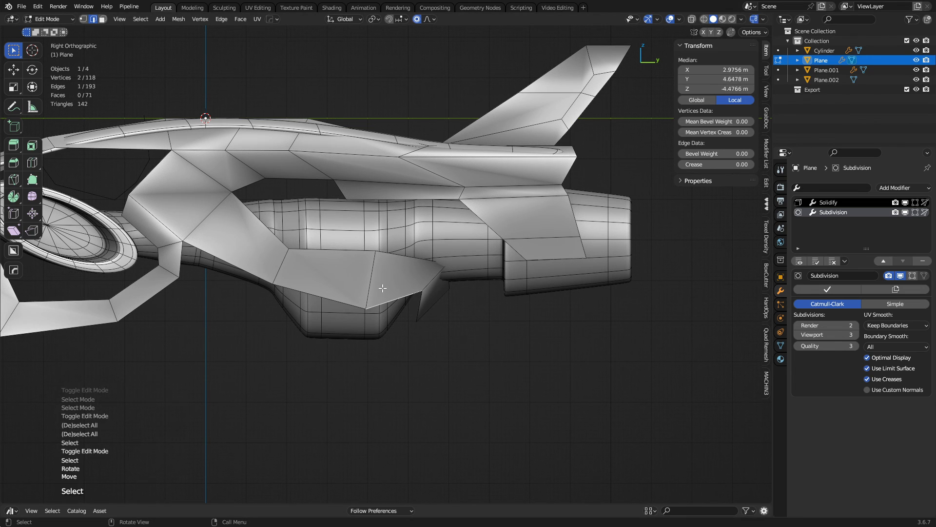
drag(342, 359, 397, 225)
key(alt+z)
key(g)
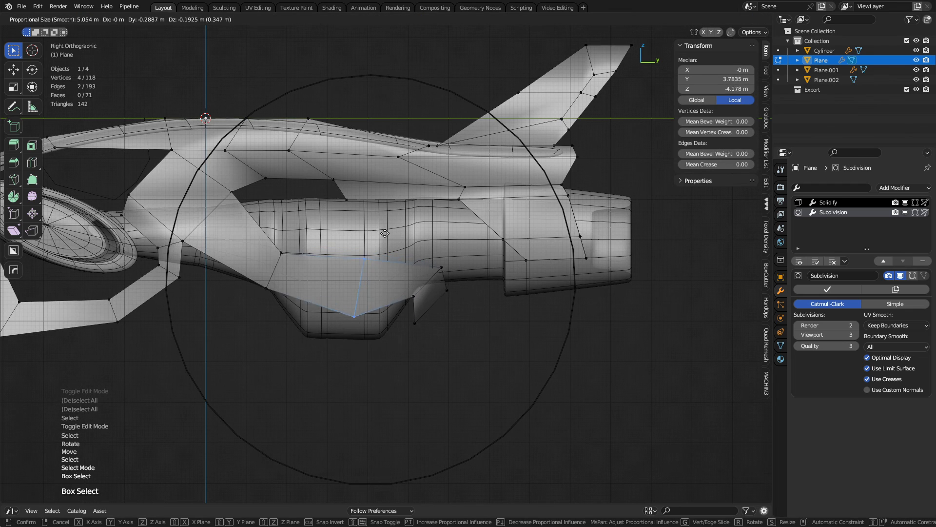
click(369, 241)
key(alt+z)
key(ctrl+Tab)
click(499, 313)
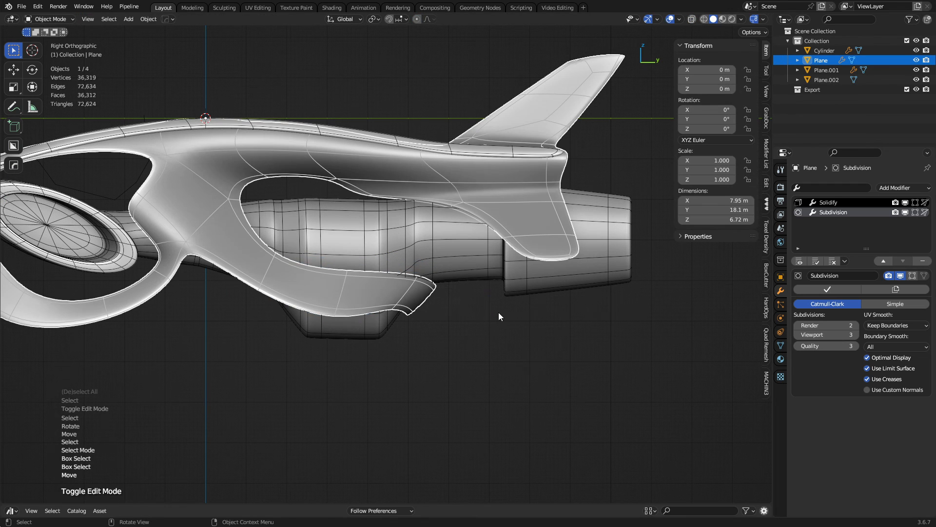
Move the rear end faces of the hull's lower arms about 0.4 m toward the nose and 0.26 m down
key(Tab)
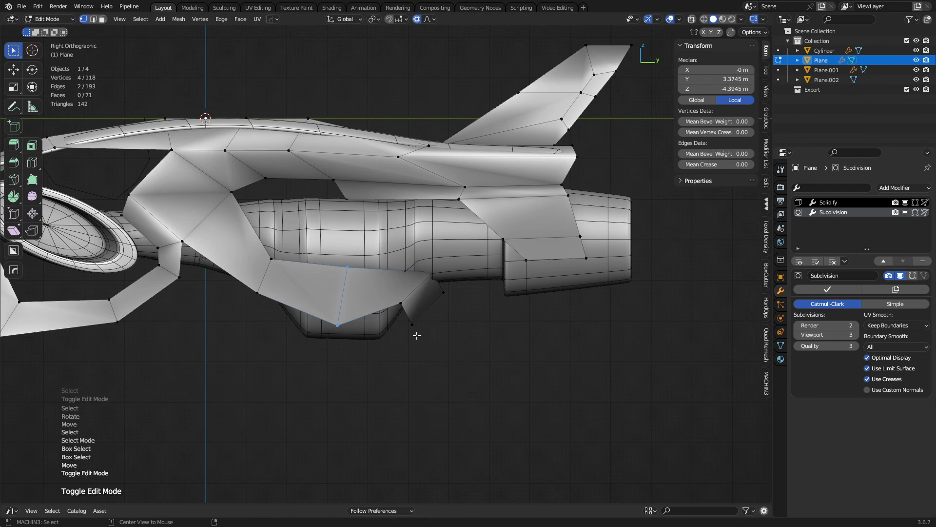
key(alt+z)
drag(456, 344, 394, 279)
key(g)
click(496, 296)
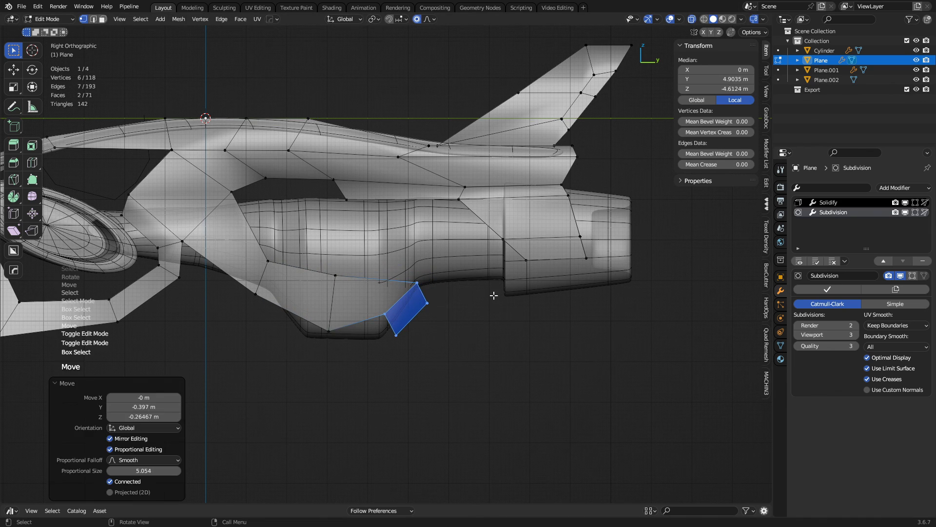
Check the smoothed hull from behind and widen the lower arms' rear end section along X with proportional editing
key(Tab)
key(alt+a)
middle_drag(467, 313, 507, 336)
key(Tab)
key(s)
key(x)
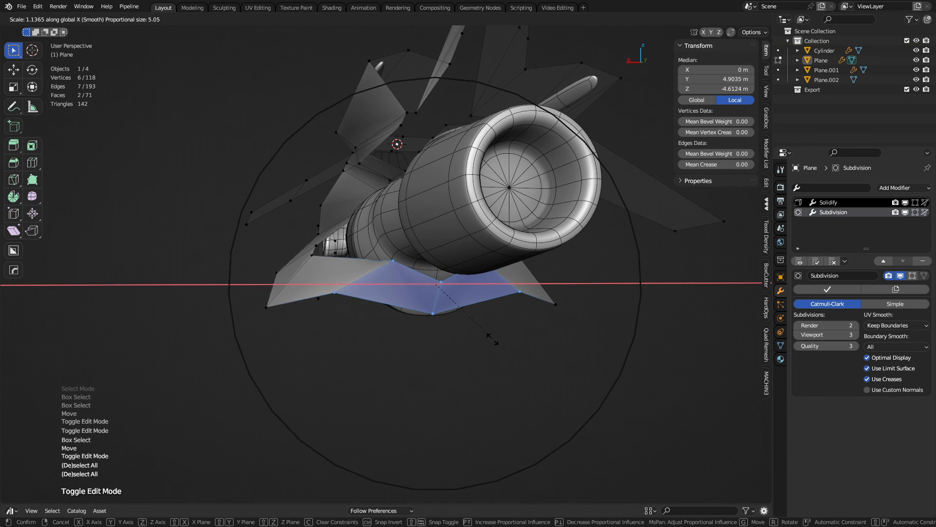
click(525, 339)
Scale the pair of lower side vertices at the arms' rear end by 0.55 along X without proportional editing
click(317, 297)
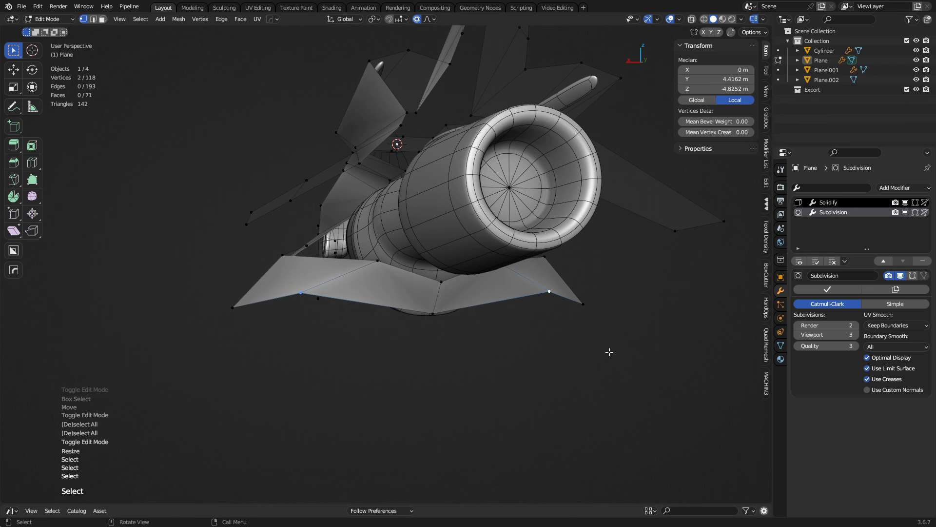
key(s)
key(x)
key(Escape)
key(s)
key(x)
click(500, 316)
Move the upper vertex at one lower arm's bend about 1.1 m inward along X
middle_drag(500, 317, 443, 326)
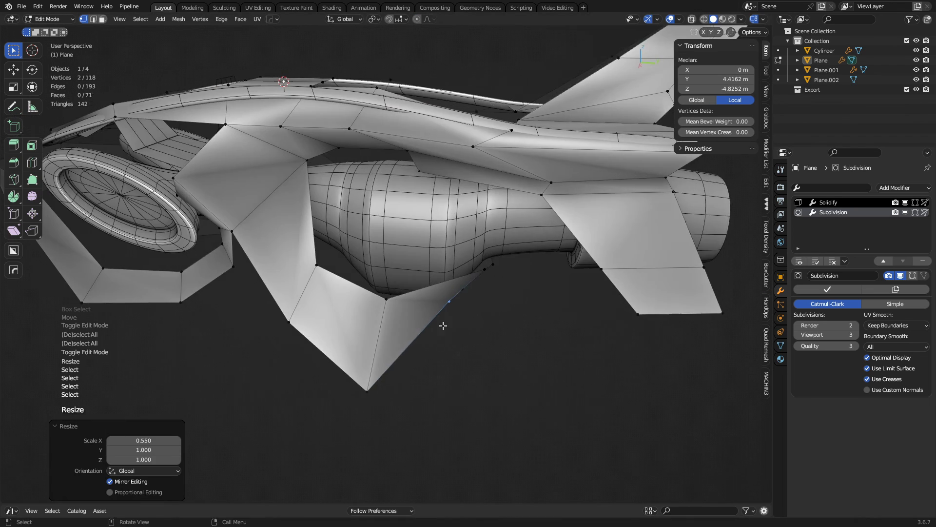
click(387, 300)
middle_drag(544, 318, 417, 397)
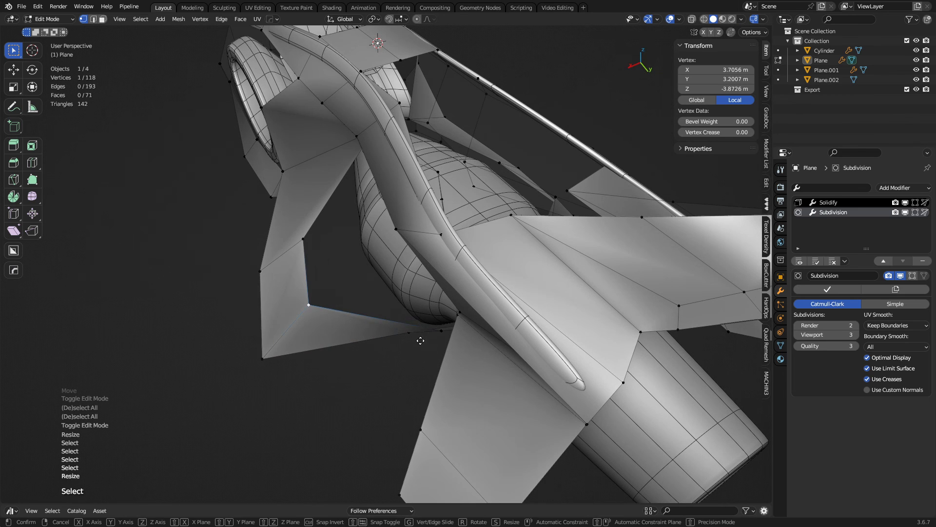
key(g)
key(x)
click(486, 329)
key(g)
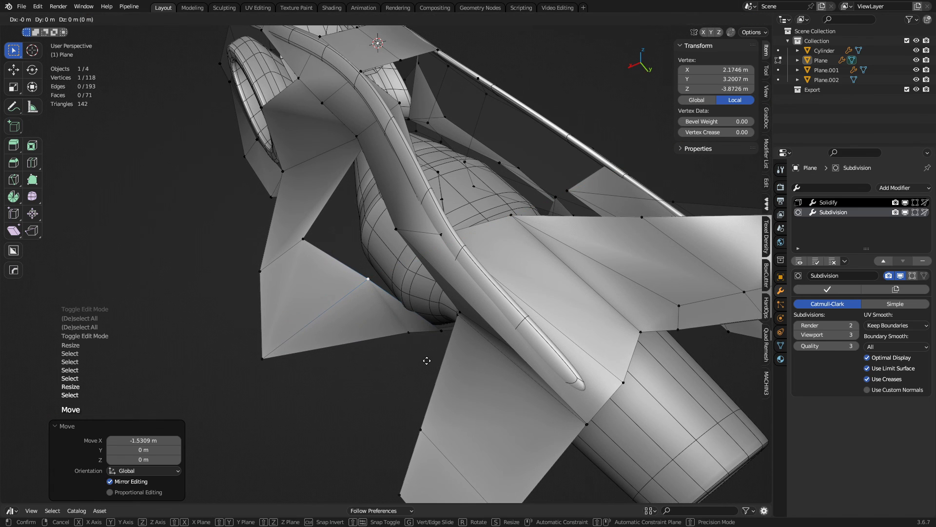
click(409, 335)
Move the arm's upper rear-end vertex about 0.31 m outward along X and its lower bend vertex about 2.24 m inward
click(442, 333)
key(g)
click(435, 353)
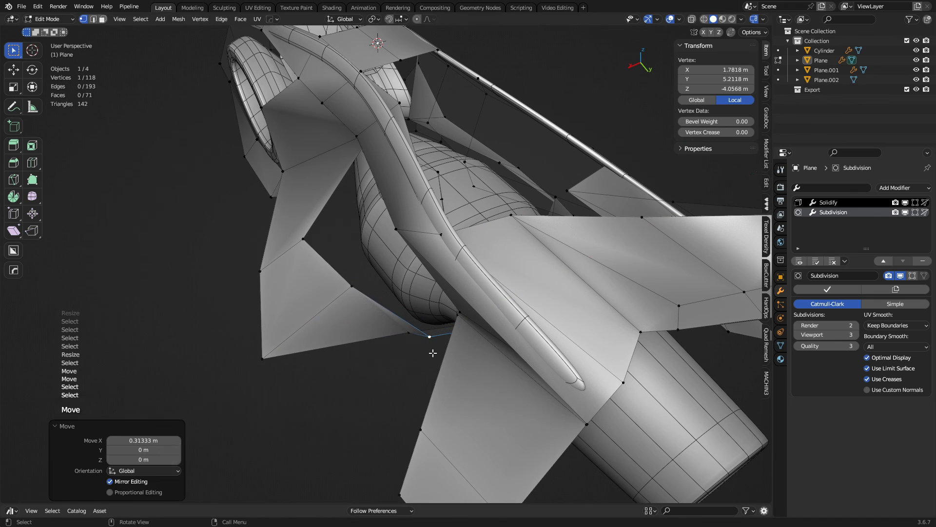
click(263, 358)
key(g)
key(x)
click(370, 341)
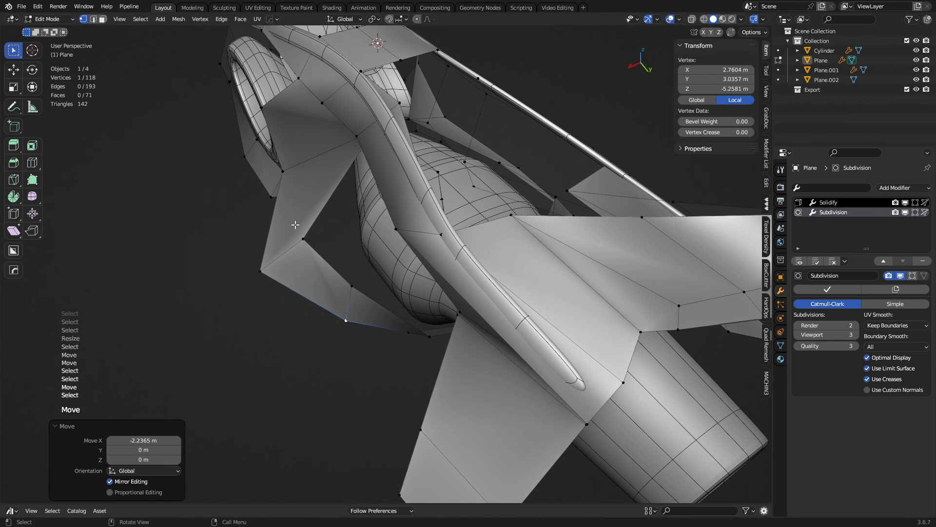
Move the upper and lower vertices of the arm's next cross edge toward the nose inward along X
click(297, 228)
key(g)
key(x)
click(438, 272)
click(262, 266)
key(g)
key(x)
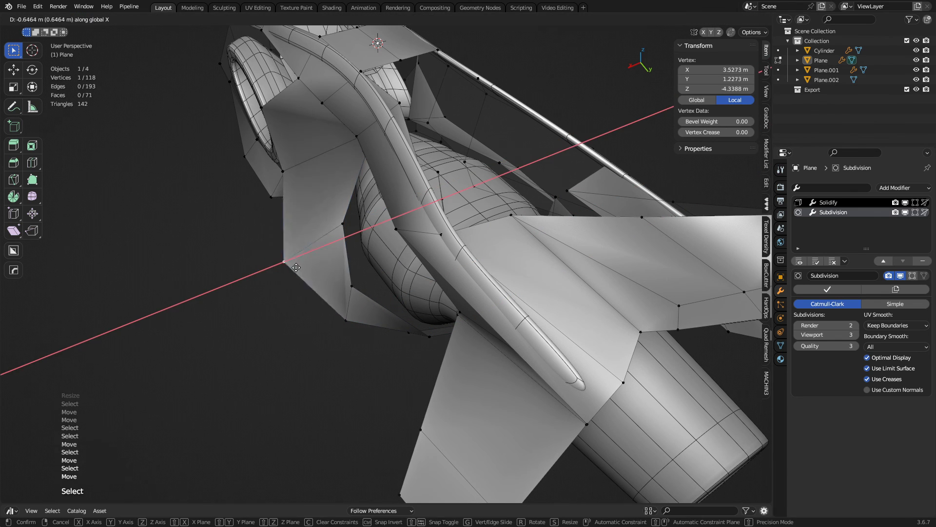
click(324, 264)
Move the upper vertex at the arm's bend about 0.47 m inward along X and shift the lower bend vertex inward too
click(359, 283)
key(g)
key(x)
click(383, 280)
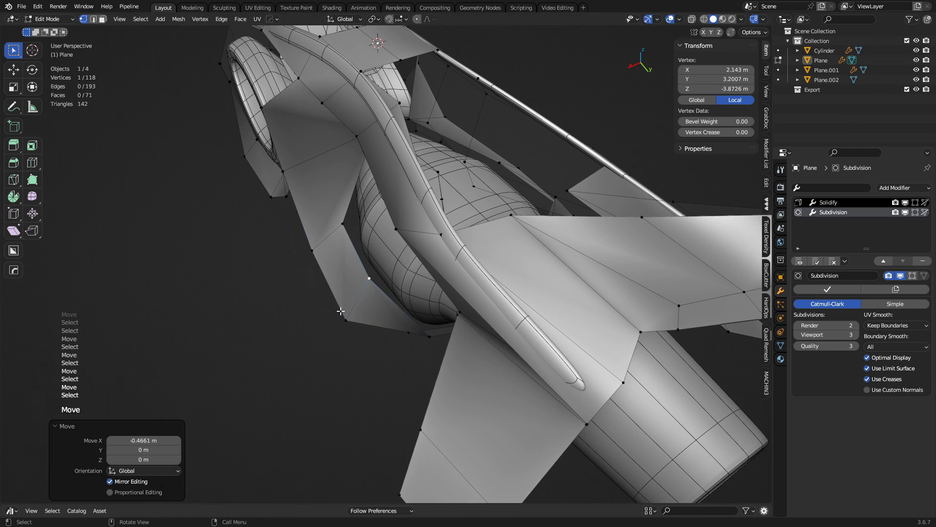
click(343, 313)
key(g)
key(x)
click(352, 312)
Symmetrize the entire hull mesh across X from positive to negative and finish editing it
key(a)
key(alt+x)
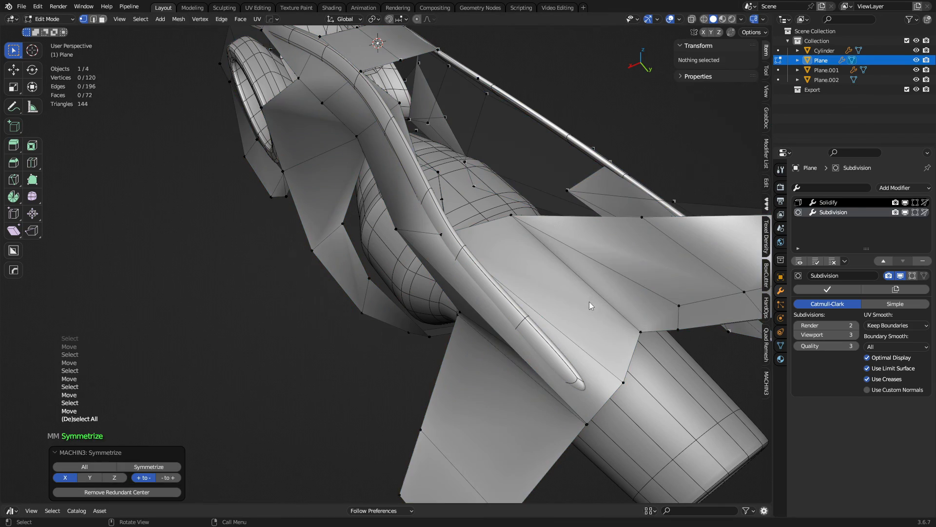
key(Tab)
key(a)
key(alt+a)
Resume editing the hull and move the lower arm's upper vertex just ahead of the bend slightly outward along X
middle_drag(456, 318, 336, 229)
key(Tab)
click(335, 226)
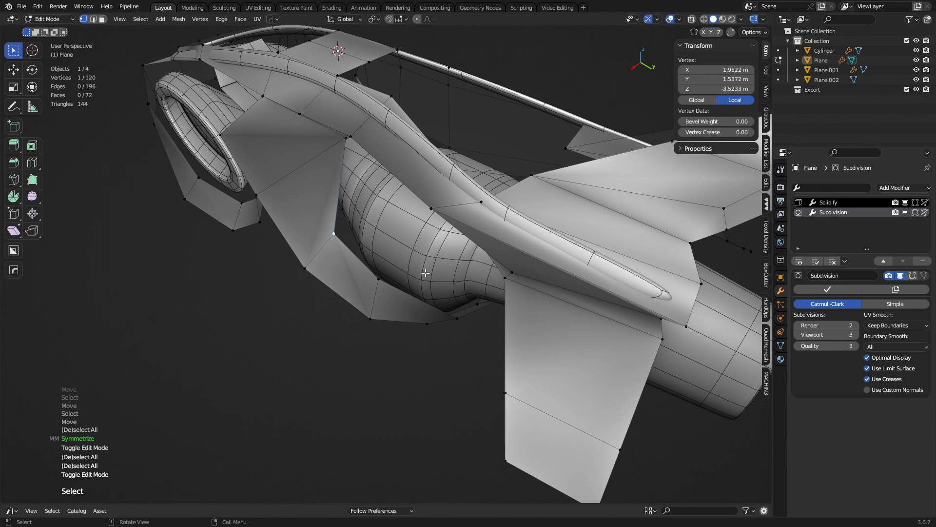
key(g)
key(x)
click(390, 283)
Move the upper vertex at the arm's bend about 0.07 m outward along X and finish editing the hull
click(383, 279)
key(g)
key(x)
click(380, 279)
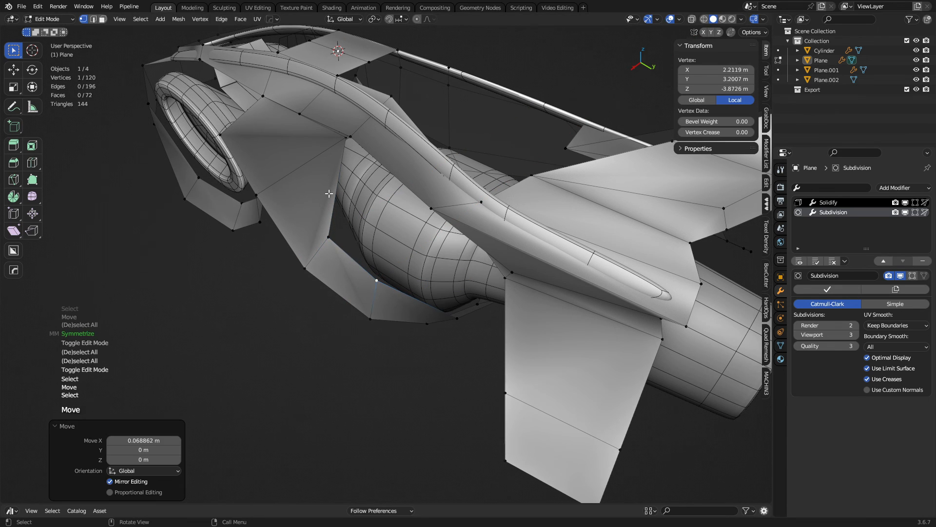
click(331, 194)
key(Tab)
click(354, 228)
key(a)
key(alt+a)
Move the two faces at the rear end of the hull's lower arms rearward along Y and finish editing
middle_drag(358, 252, 387, 227)
middle_drag(498, 263, 369, 186)
middle_drag(448, 249, 427, 246)
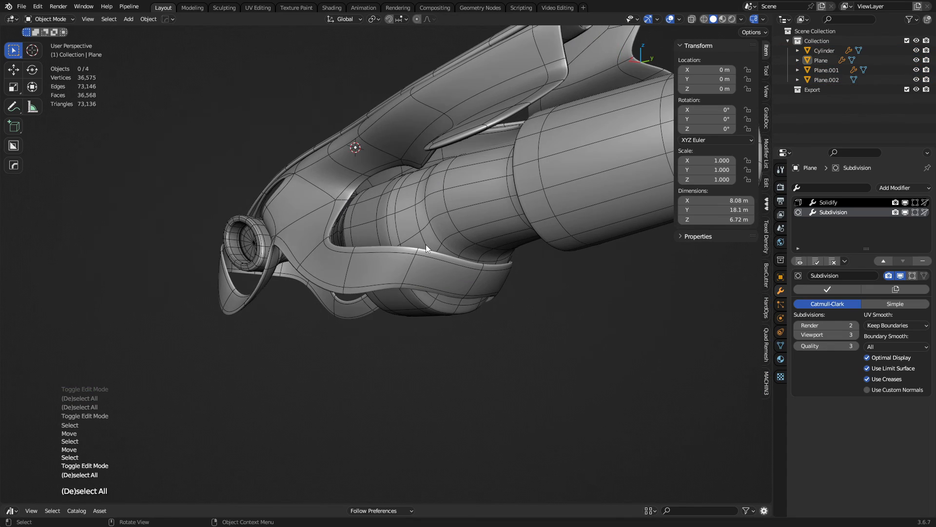
key(Tab)
click(482, 247)
middle_drag(490, 261, 475, 313)
key(2)
key(3)
click(404, 281)
shift+click(443, 276)
key(g)
key(x)
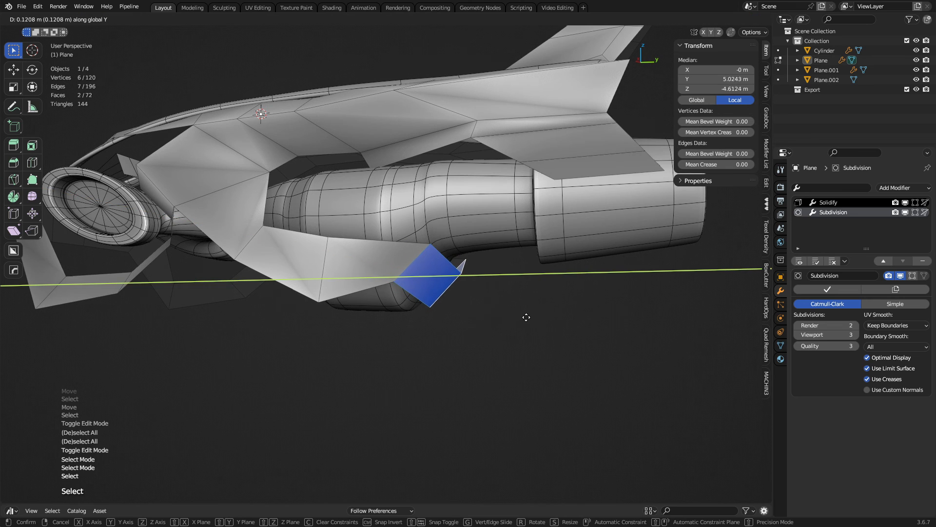
click(613, 322)
key(Tab)
click(537, 323)
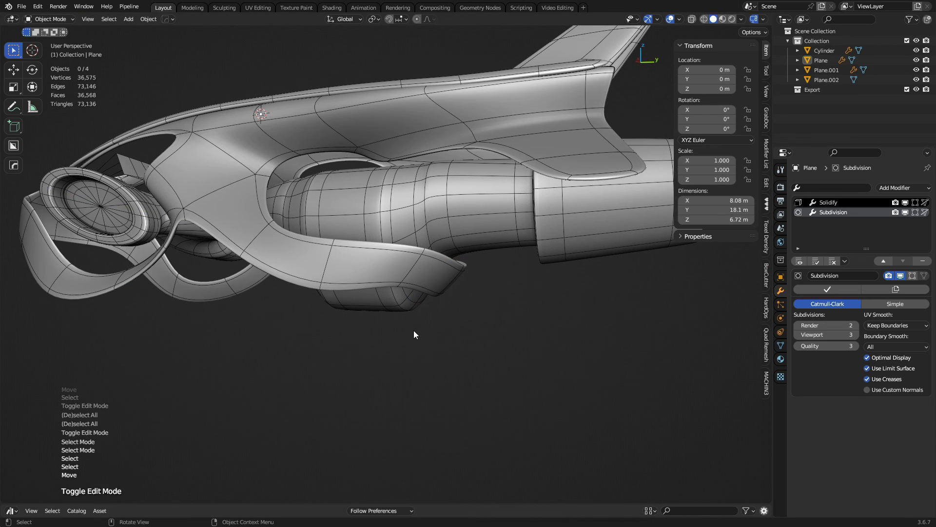
key(a)
key(a)
Box-select the engine's front intake in side view and lower it about 0.33 m along Z with smooth connected proportional editing
middle_drag(321, 255, 403, 268)
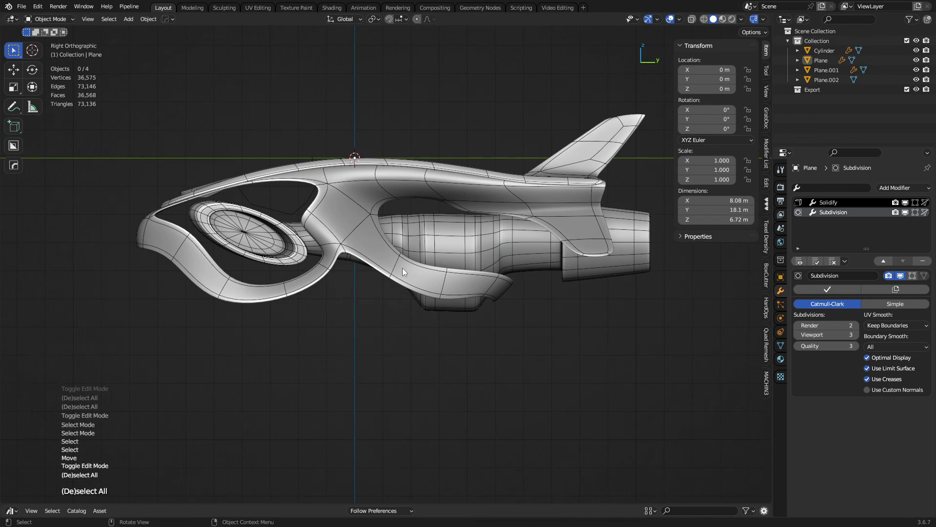
click(270, 258)
key(Tab)
click(335, 241)
key(1)
drag(149, 306, 306, 155)
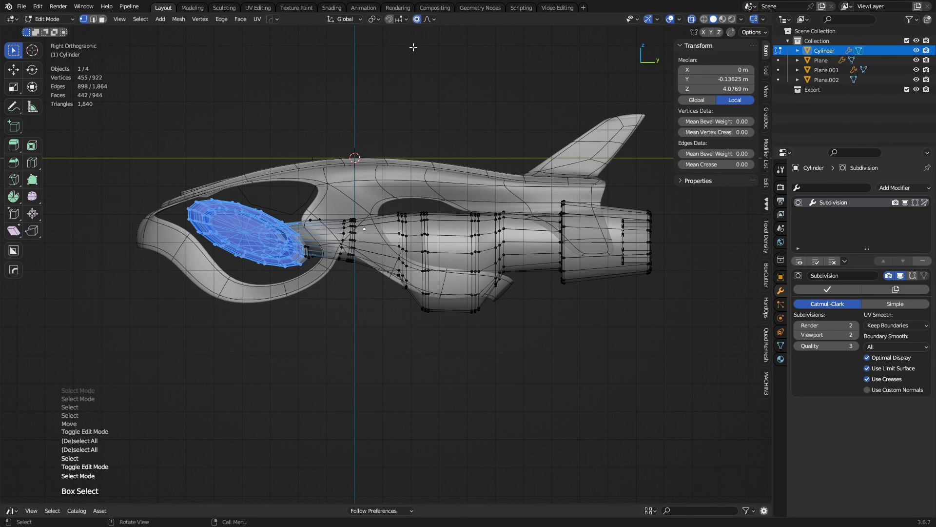
key(g)
key(z)
click(401, 256)
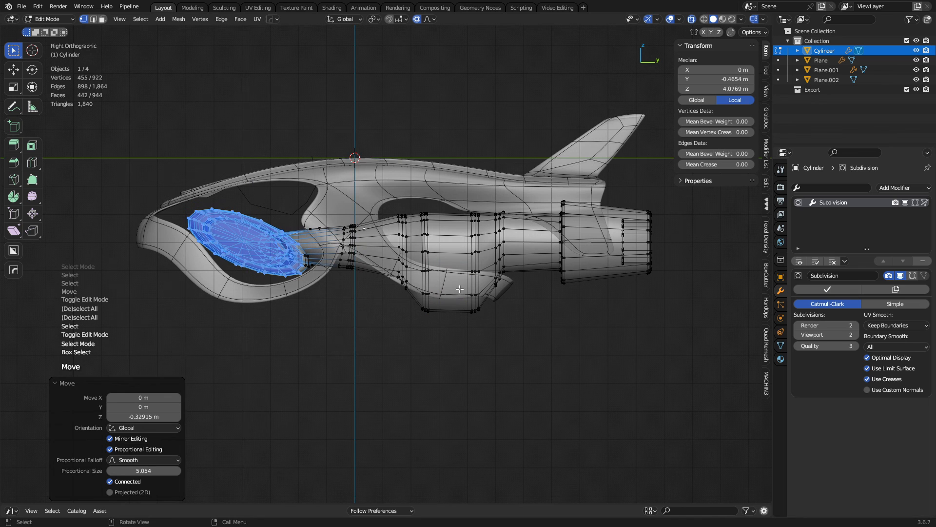
key(s)
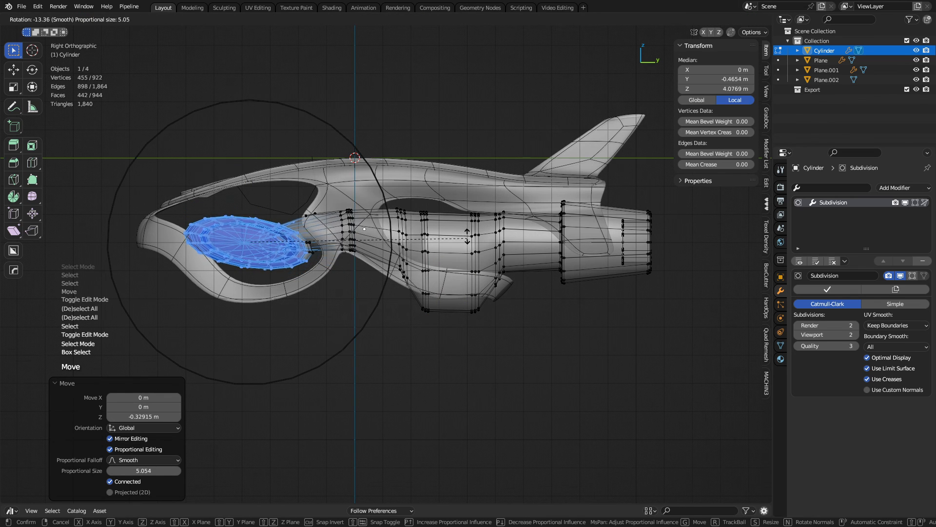
scroll(467, 234, up, 4)
key(Escape)
middle_drag(344, 245, 349, 287)
alt+middle_drag(368, 318, 361, 235)
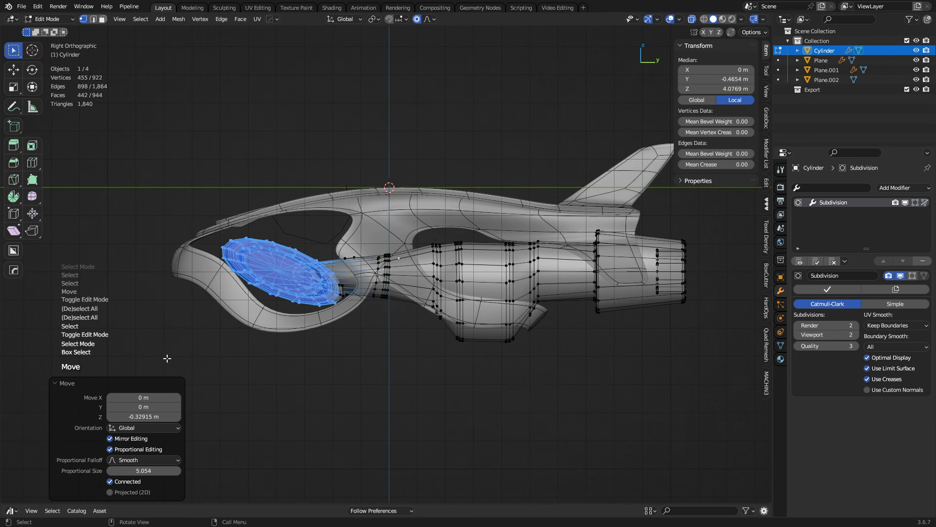
drag(167, 358, 382, 181)
key(r)
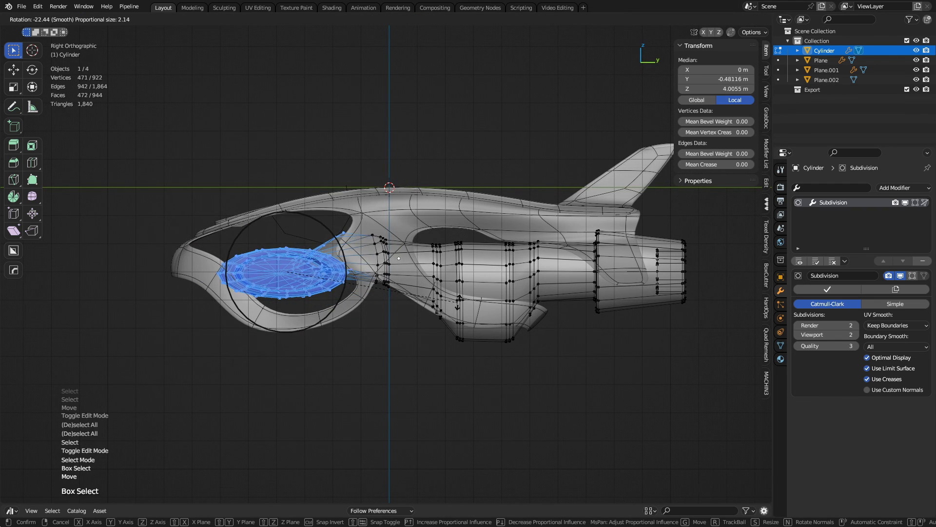
scroll(399, 258, up, 3)
click(434, 303)
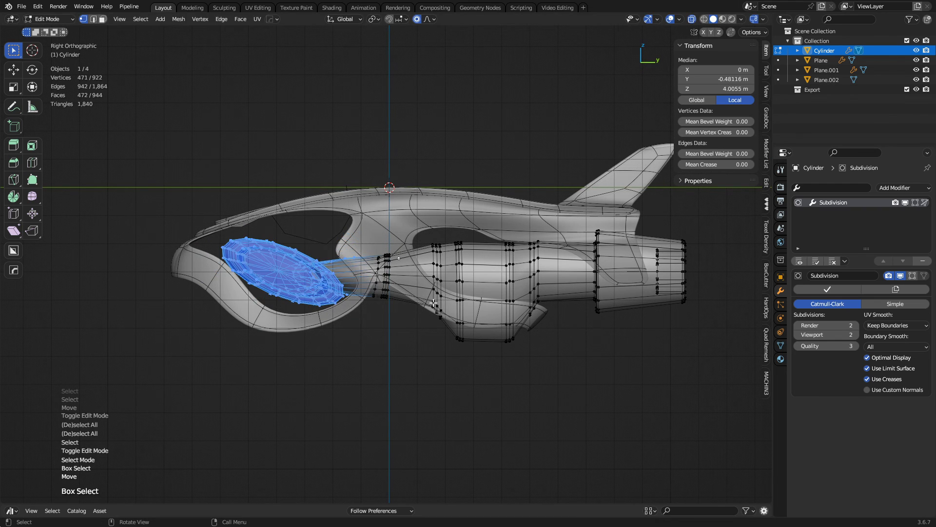
Box-select the outer rim of the engine intake on the positive X side and rotate it about -30° in side view with smooth proportional editing
alt+middle_drag(389, 284, 489, 408)
drag(470, 251, 412, 428)
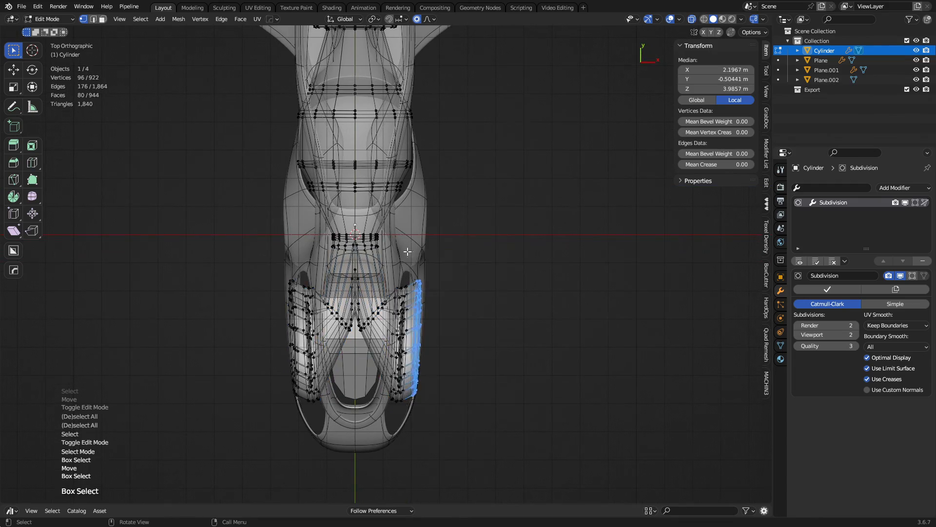
middle_drag(527, 371, 502, 326)
key(r)
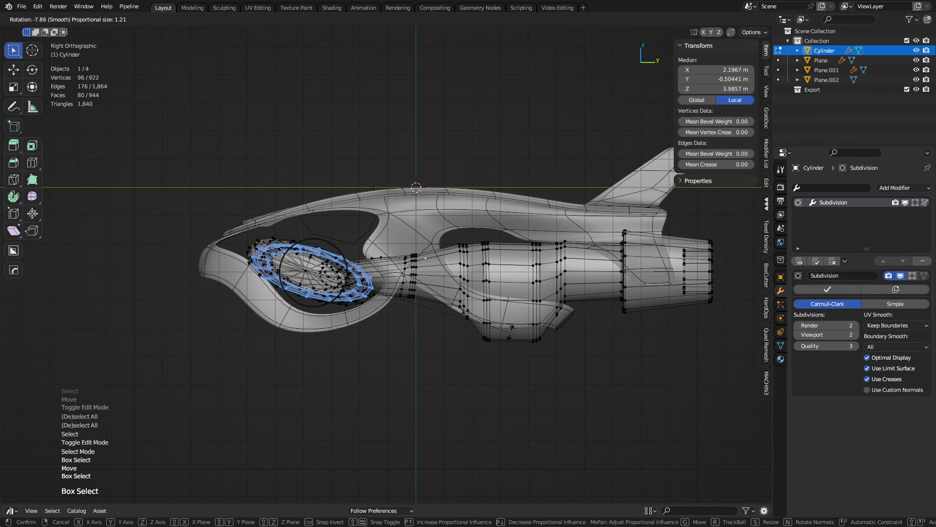
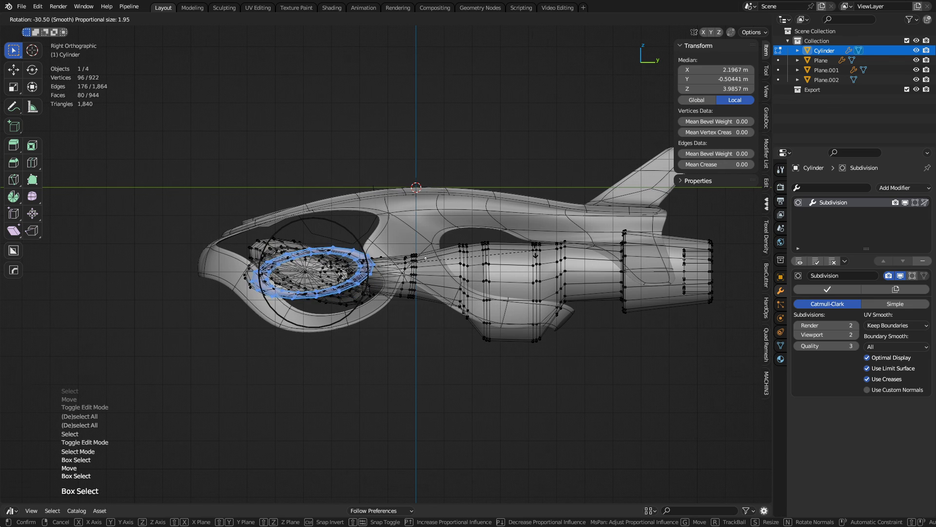
click(534, 254)
Scale the selected intake rim to 0.845 and move it slightly rearward and down in side view
key(s)
click(507, 253)
key(g)
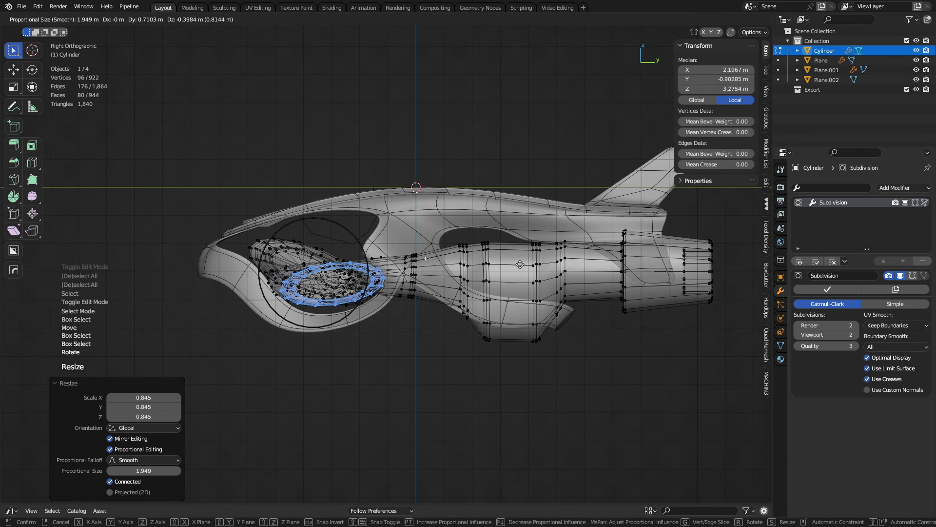
click(522, 269)
Symmetrize the whole engine mesh across X so both intakes match, finish editing and deselect everything
key(a)
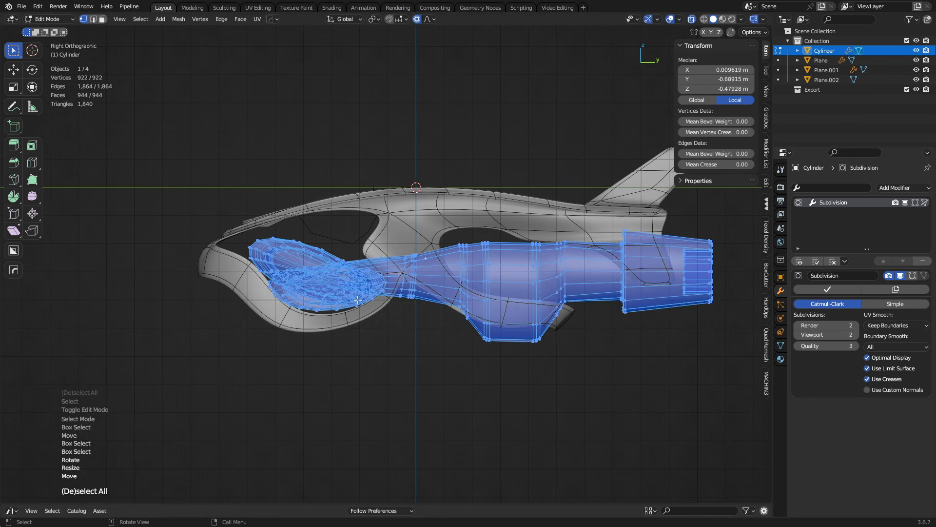
middle_drag(460, 312, 372, 296)
key(alt+x)
click(514, 356)
key(Tab)
key(alt+a)
Resume editing the engine in face mode and move two opposite faces on the intake's outer rim about 0.26 m inward along X with proportional editing
scroll(443, 329, up, 5)
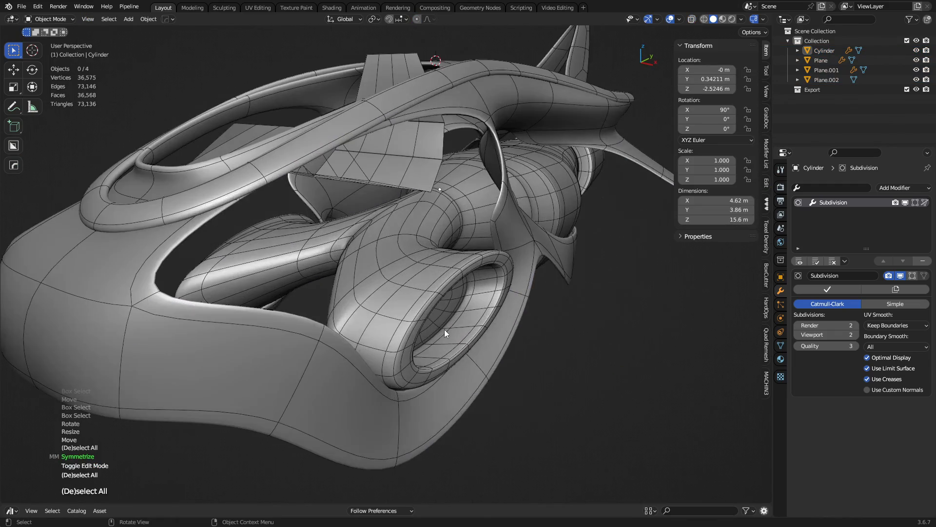
middle_drag(444, 330, 373, 362)
click(377, 362)
key(ctrl+Tab)
click(430, 382)
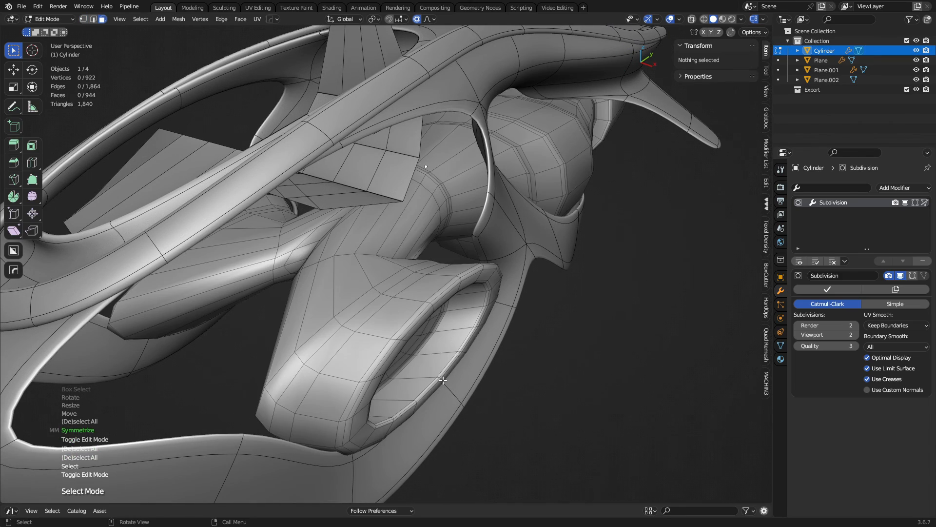
click(442, 380)
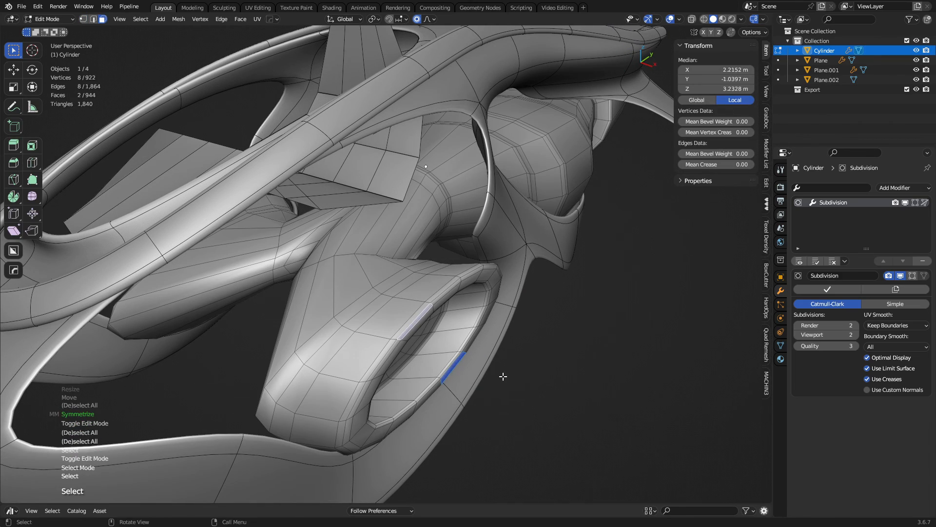
key(g)
key(x)
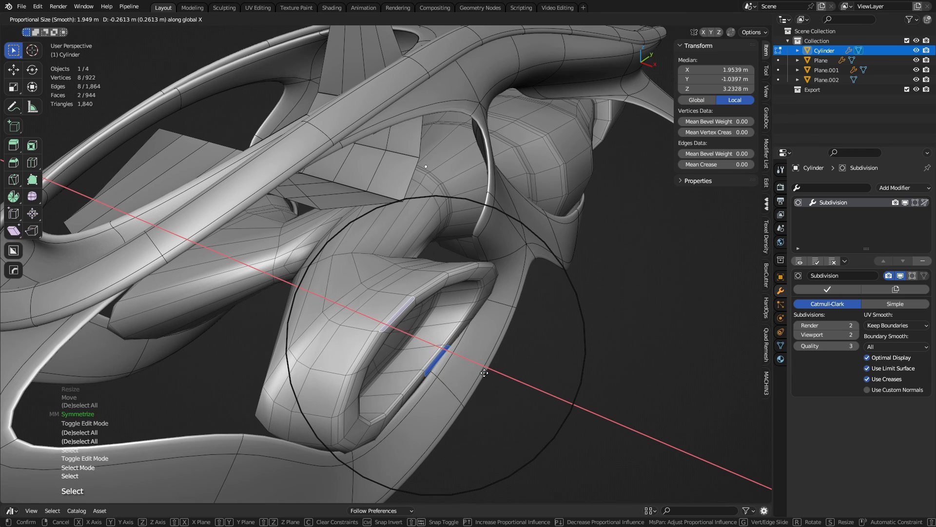
click(484, 373)
Move the face at the rear end of the intake rim about 0.22 m inward along X with proportional editing
click(498, 266)
click(497, 266)
key(g)
key(x)
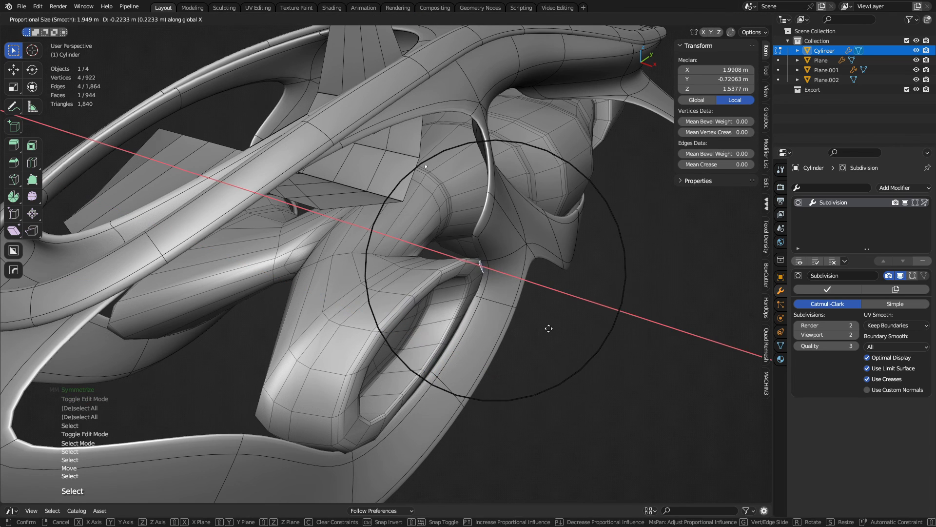
click(448, 373)
Move the face at the front end of the intake rim about 0.09 m inward along local X and finish editing
click(344, 435)
key(g)
key(x)
key(x)
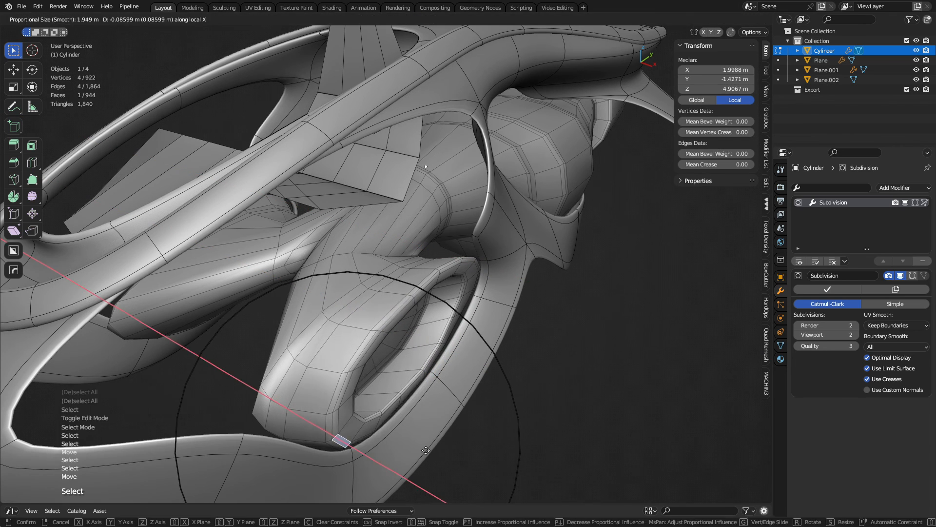
click(424, 450)
key(Tab)
Symmetrize the full engine mesh again to carry the narrowed intake rim to the other side, and finish editing
click(429, 390)
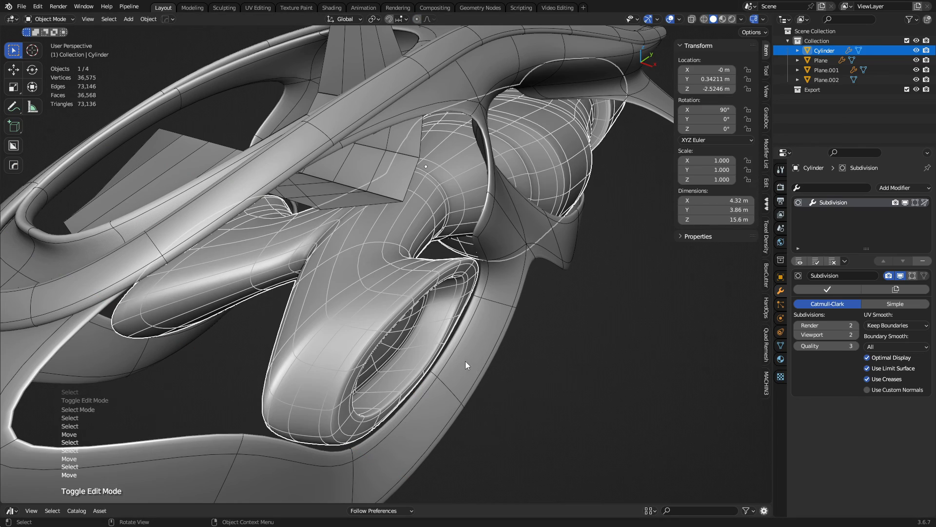
key(Tab)
key(a)
middle_drag(519, 361, 585, 349)
key(alt+x)
key(Tab)
click(284, 355)
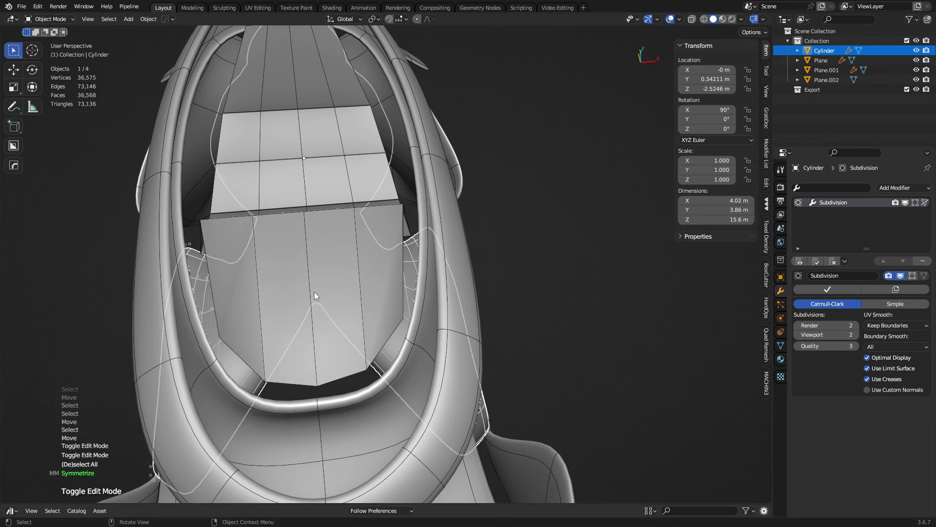
Edit the cockpit panel's vertices in side view and, with proportional editing off, lower the vertex row behind its front flap
click(314, 293)
key(Tab)
click(370, 293)
middle_drag(371, 295, 341, 257)
key(1)
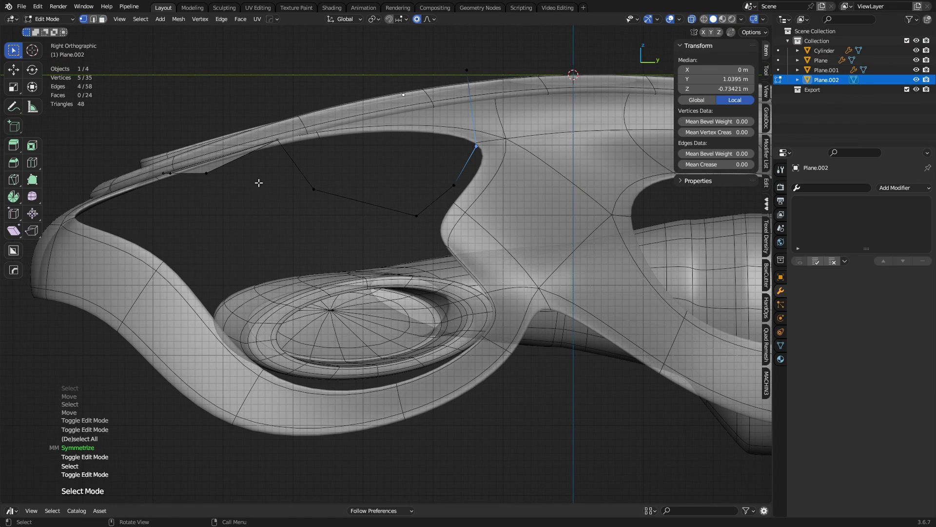
middle_drag(259, 182, 324, 222)
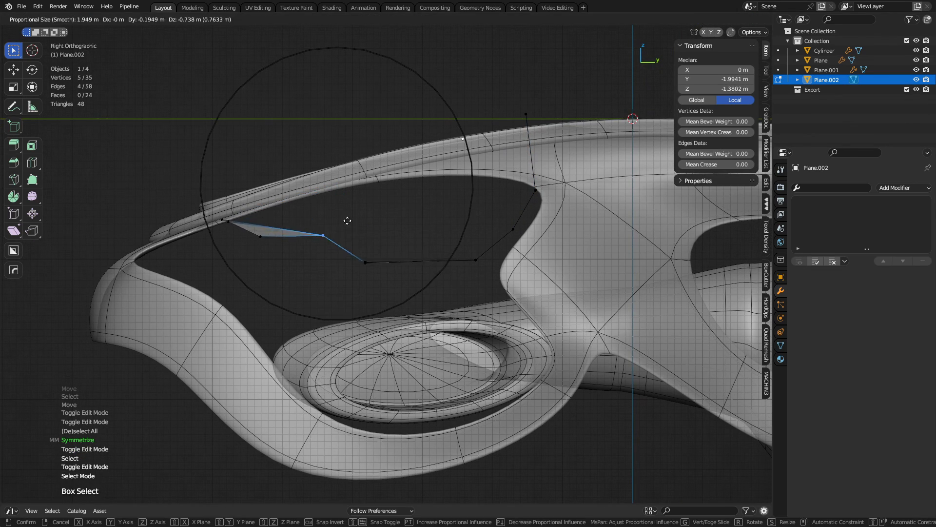
click(362, 169)
key(g)
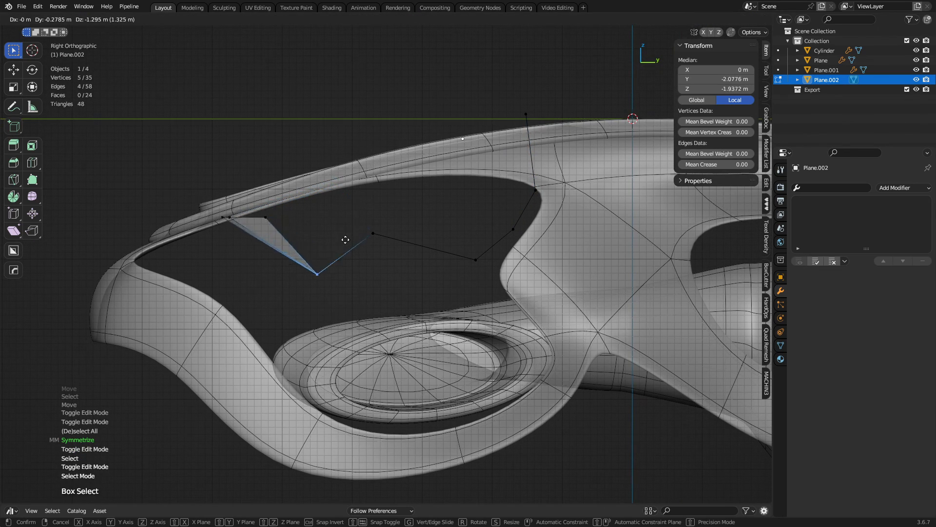
click(343, 261)
Lower the next two vertex rows of the cockpit panel in side view to deepen its floor
drag(351, 267, 378, 230)
key(g)
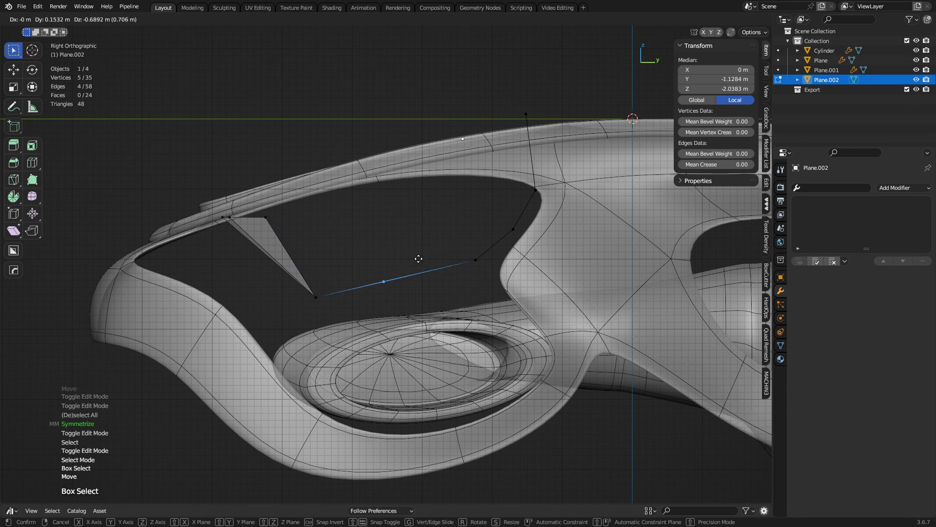
click(410, 278)
drag(436, 294, 546, 206)
key(g)
click(499, 270)
Move the cockpit back wall's lower vertex row about 0.29 m rearward and 0.1 m down, and shift the floor's rear row slightly rearward and down
key(g)
click(561, 220)
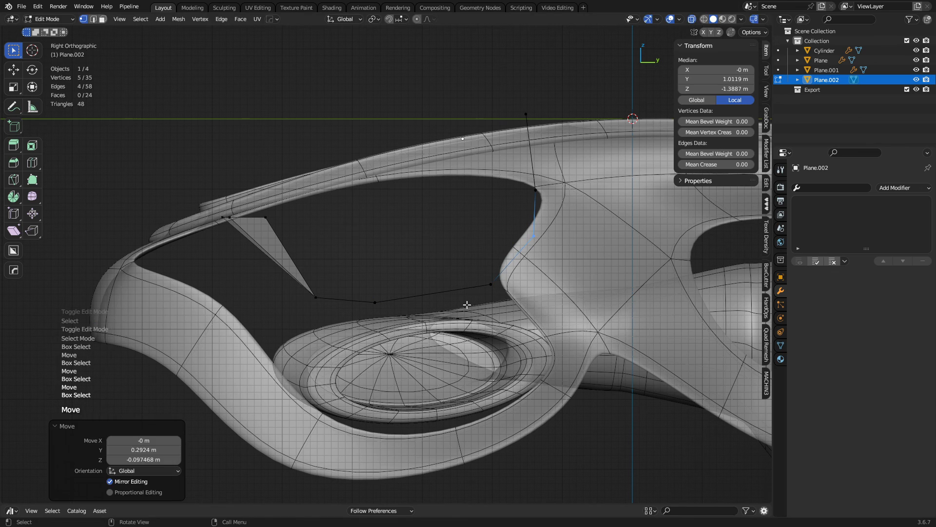
drag(465, 308, 512, 268)
key(g)
click(521, 282)
Lower the cockpit floor's middle row about 0.13 m and move its front row about 0.26 m forward and 0.23 m down
drag(399, 285, 408, 279)
key(g)
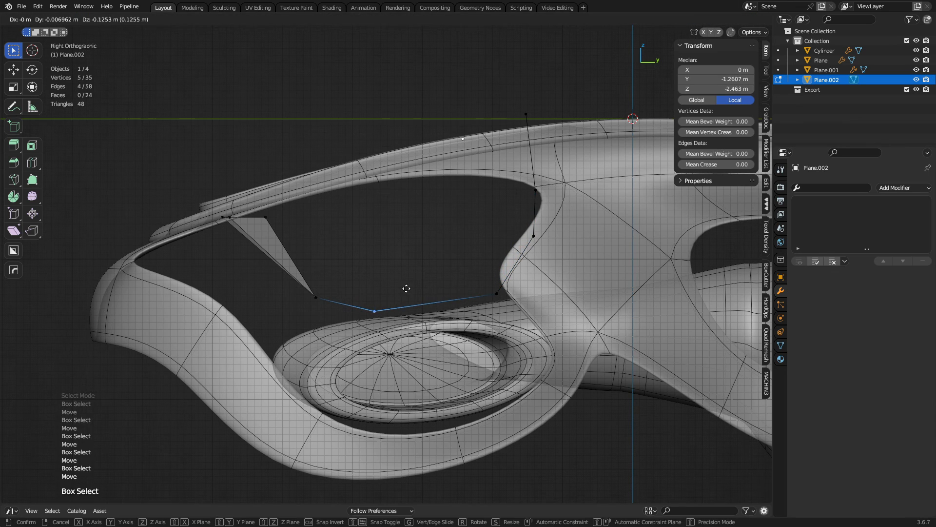
click(406, 288)
drag(277, 323, 345, 280)
key(g)
click(326, 296)
Select the top vertex row of the cockpit's back wall, lower it about 0.19 m along Z, finish editing and deselect everything
middle_drag(237, 256, 359, 233)
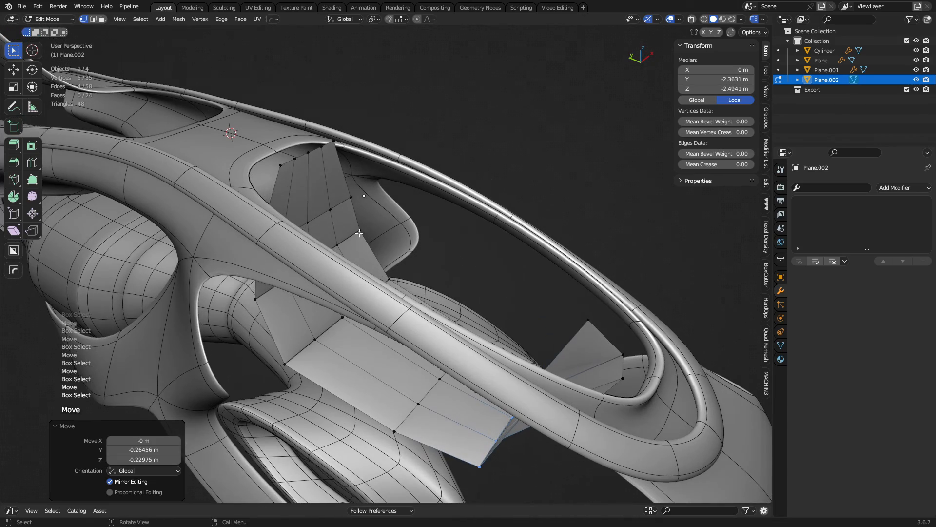
click(278, 167)
ctrl+click(324, 143)
middle_drag(332, 142, 328, 174)
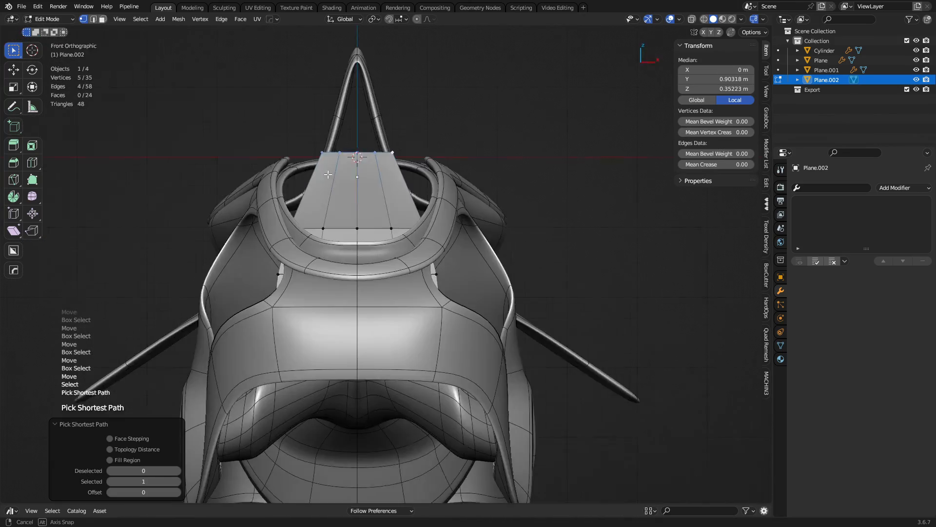
key(g)
key(z)
click(428, 221)
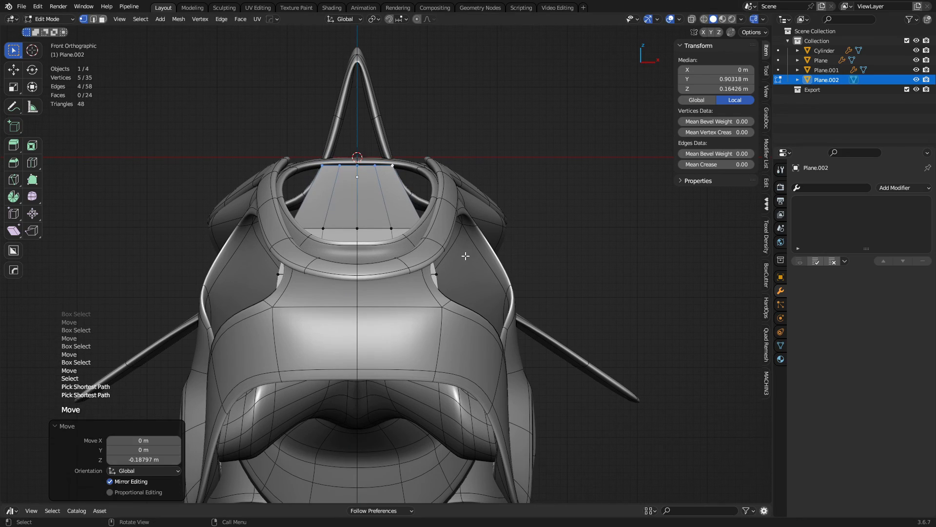
key(Tab)
key(a)
key(alt+a)
Isolate the cockpit panel, examine its mesh from several angles in edit mode, and return to the full model
middle_drag(537, 249, 350, 288)
click(350, 289)
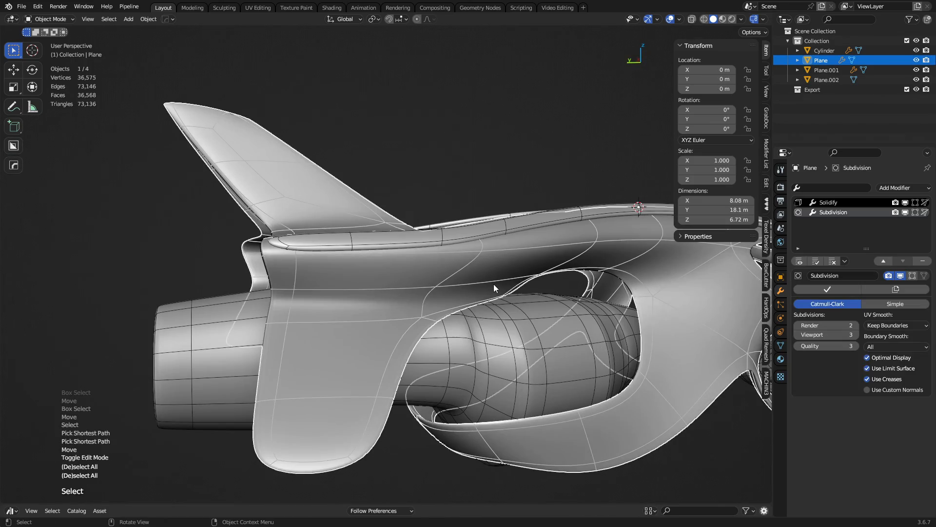
middle_drag(493, 286, 359, 339)
click(414, 352)
key(KP_Divide)
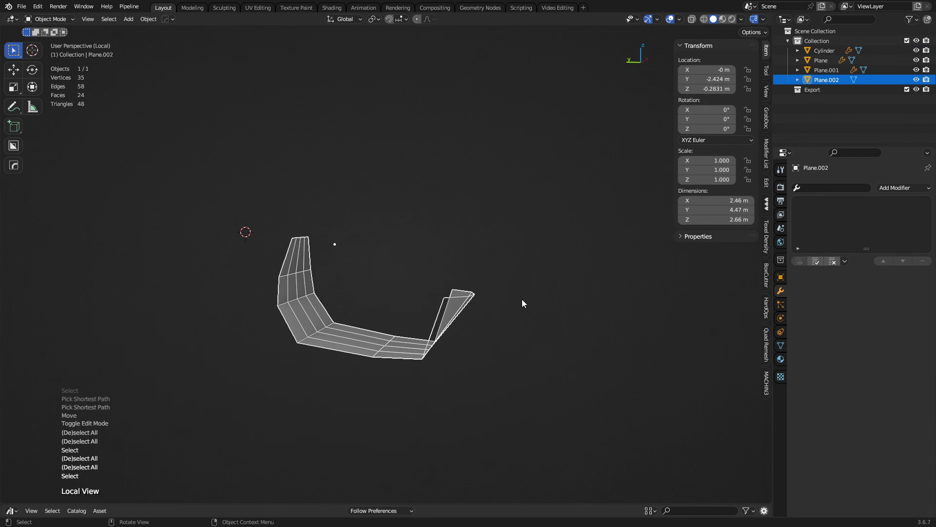
key(ctrl+Tab)
key(9)
key(ctrl+Tab)
click(438, 362)
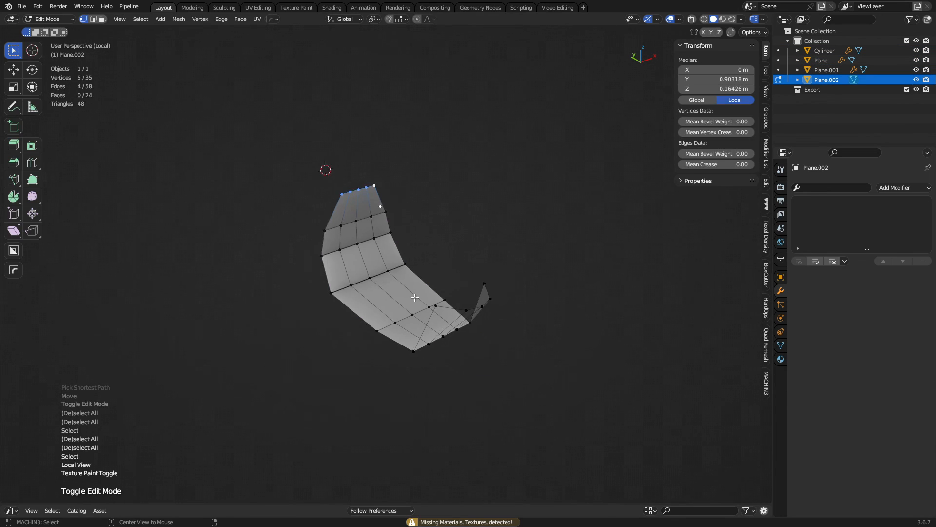
key(a)
key(alt+a)
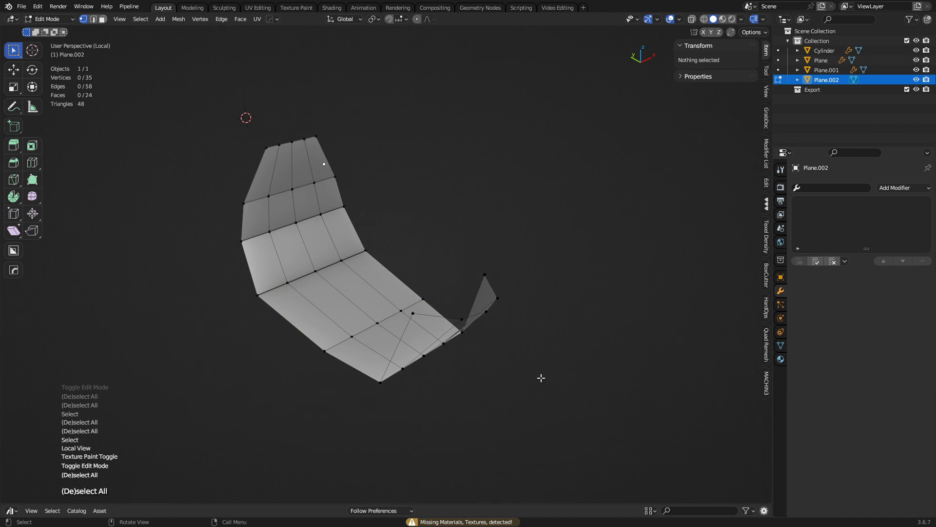
middle_drag(540, 379, 355, 330)
key(Tab)
key(KP_Divide)
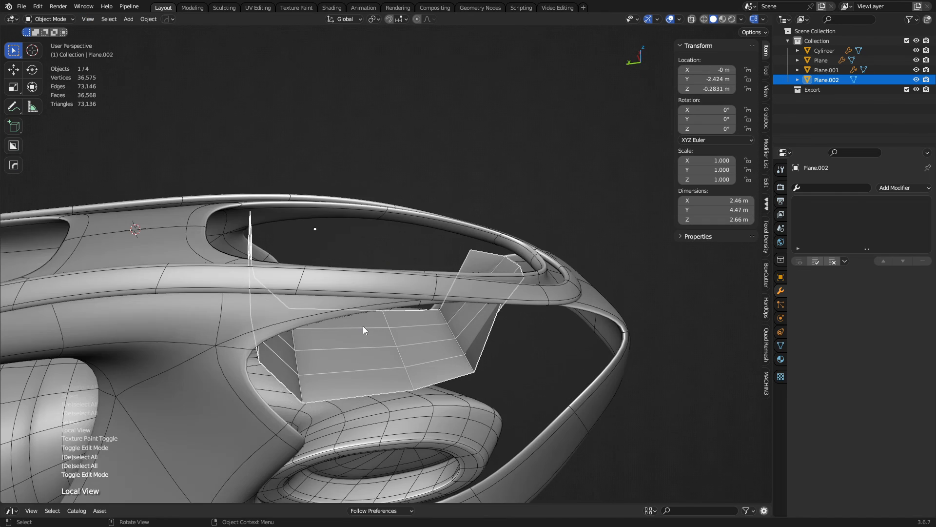
Reopen the cockpit panel for editing in isolation and select an edge in edge mode
key(ctrl+Tab)
click(451, 330)
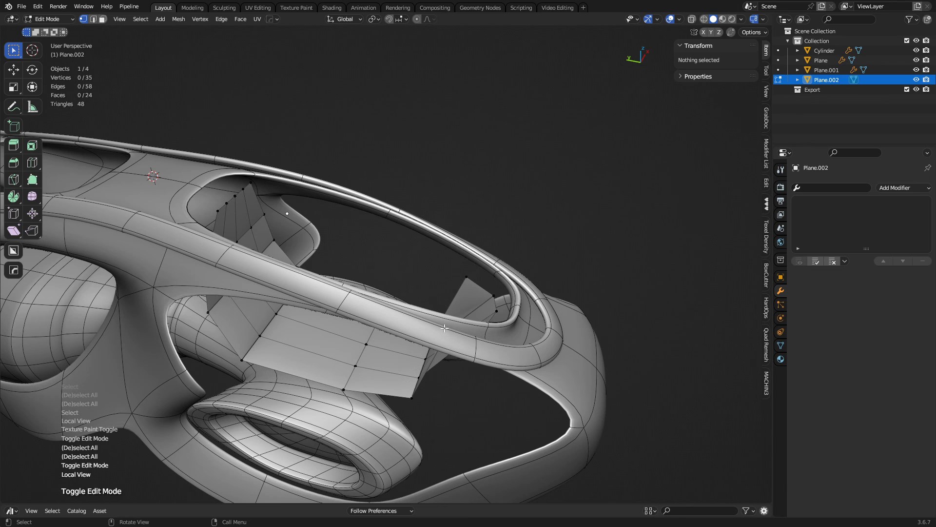
key(KP_Divide)
key(2)
click(486, 345)
scroll(468, 349, down, 3)
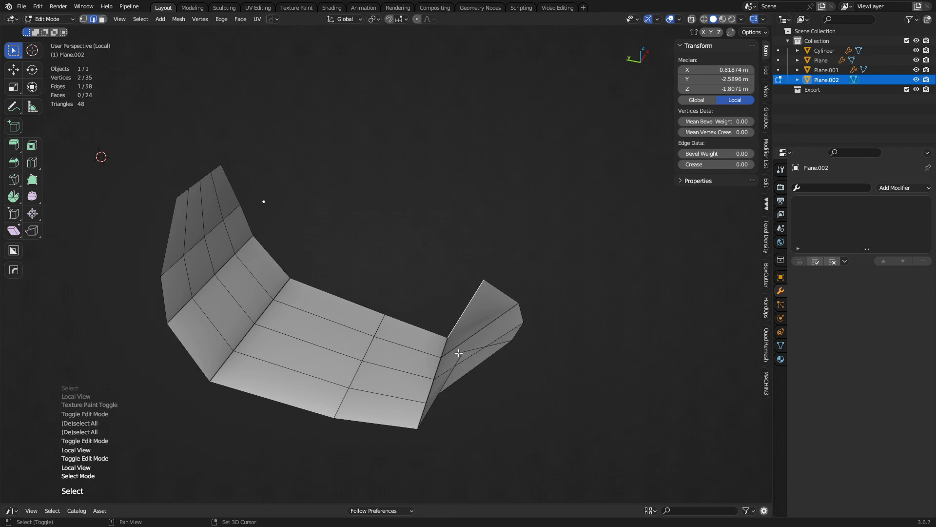
In left side view, extrude the front flap's upper rear vertex rearward three times, the last about 0.34 m along Y and 0.38 m up
middle_drag(458, 351, 500, 284)
key(1)
click(516, 278)
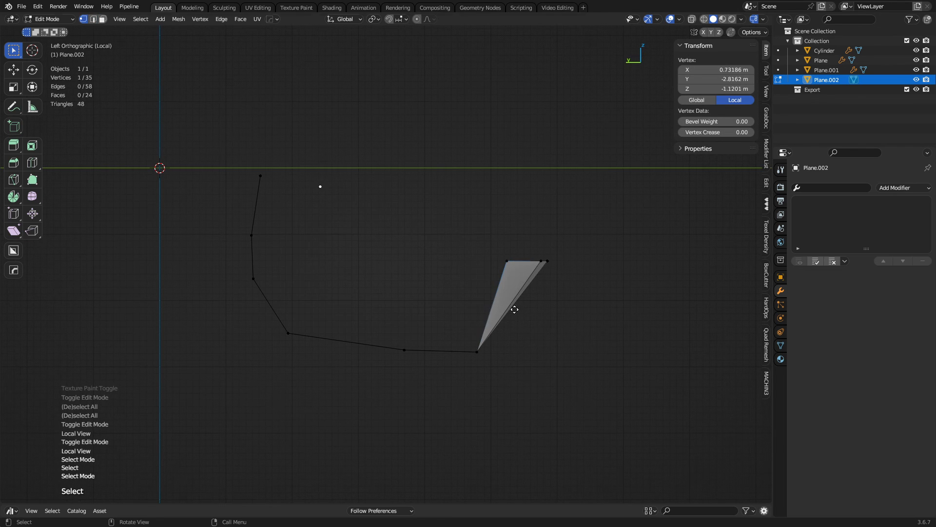
key(e)
click(433, 304)
key(e)
click(345, 302)
key(e)
click(309, 275)
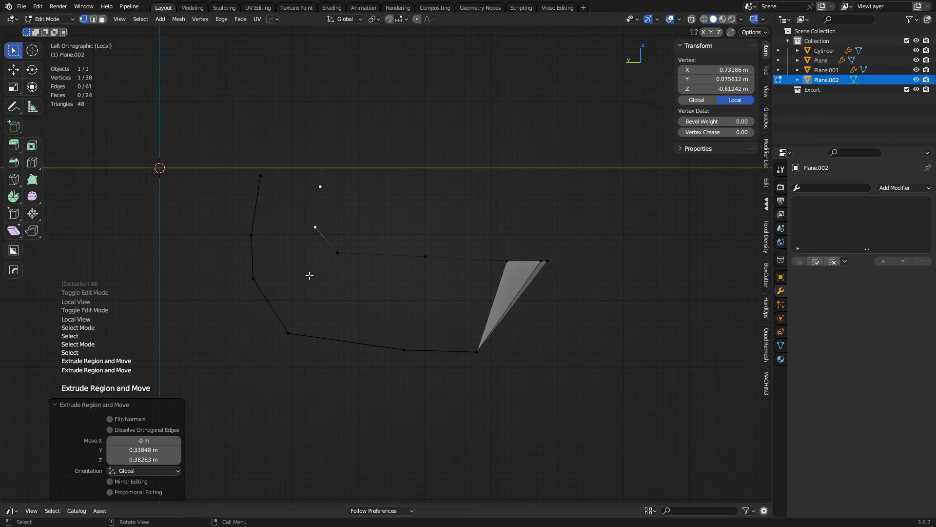
Extrude the side outline's rear end vertex about 0.68 m up and 0.1 m rearward, and return to the full model
key(e)
click(302, 226)
key(2)
middle_drag(495, 268, 422, 318)
click(434, 347)
key(1)
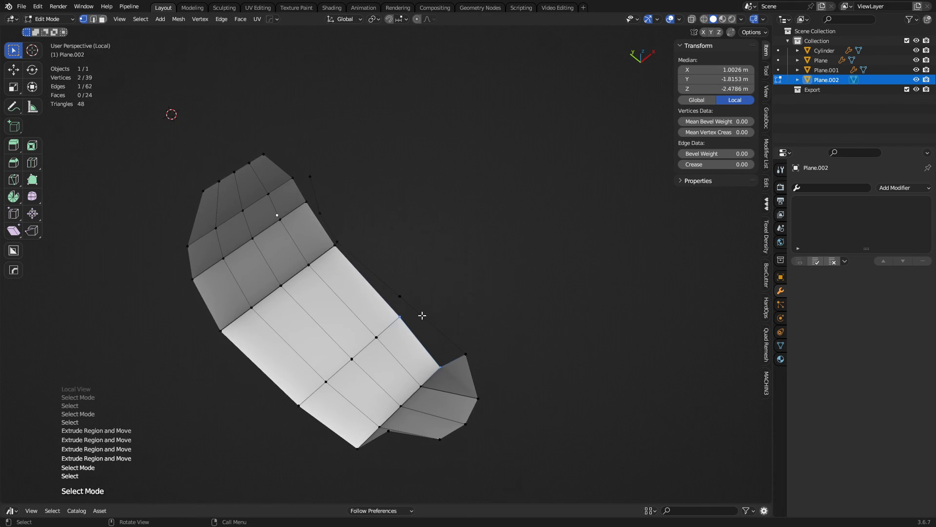
key(KP_Divide)
middle_drag(407, 285, 404, 309)
Move the side outline's front and second vertices outward along X, to about 0.89 m and 1.04 m
click(404, 309)
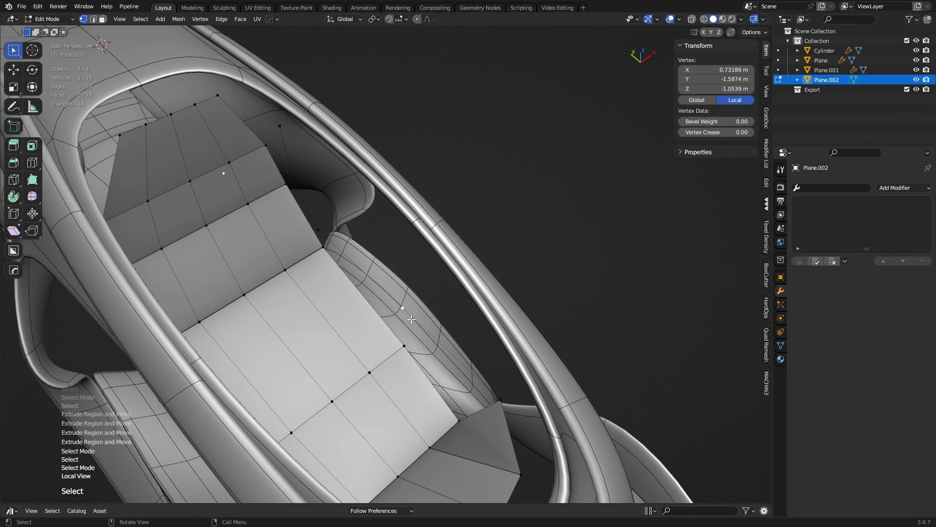
key(g)
key(x)
click(428, 315)
click(318, 229)
key(g)
key(x)
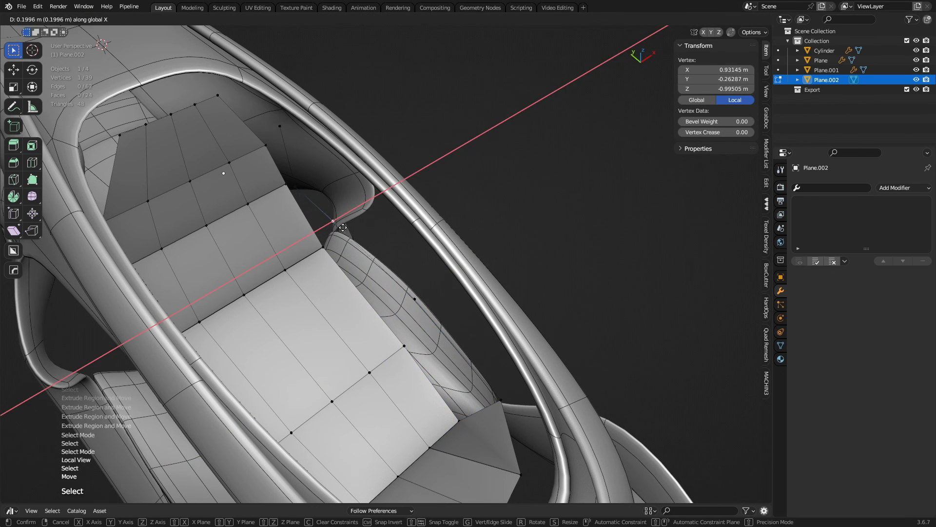
click(341, 216)
Move the side outline's third vertex outward along X to about 0.9 m
click(290, 185)
key(g)
key(x)
right_click(299, 186)
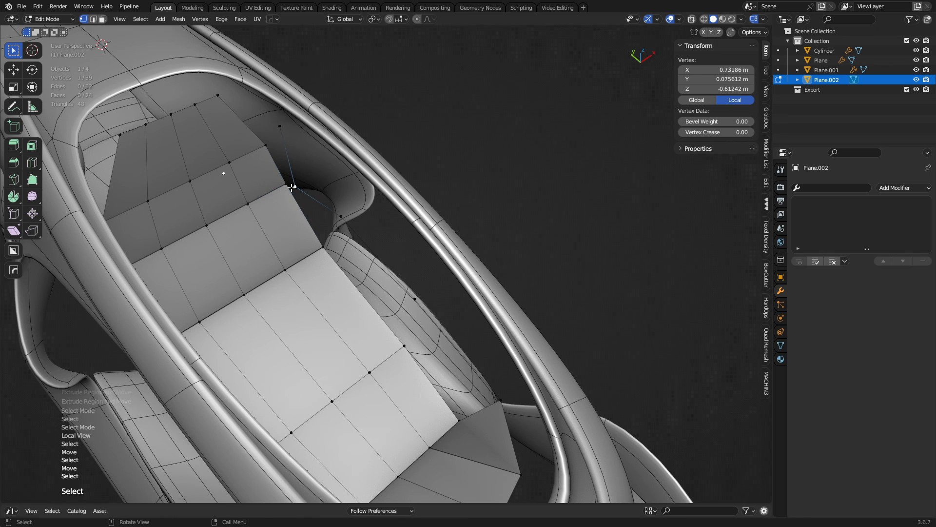
key(g)
key(x)
click(330, 223)
Move the side outline's topmost rear vertex outward along X to about 0.89 m
key(KP_Divide)
key(KP_Divide)
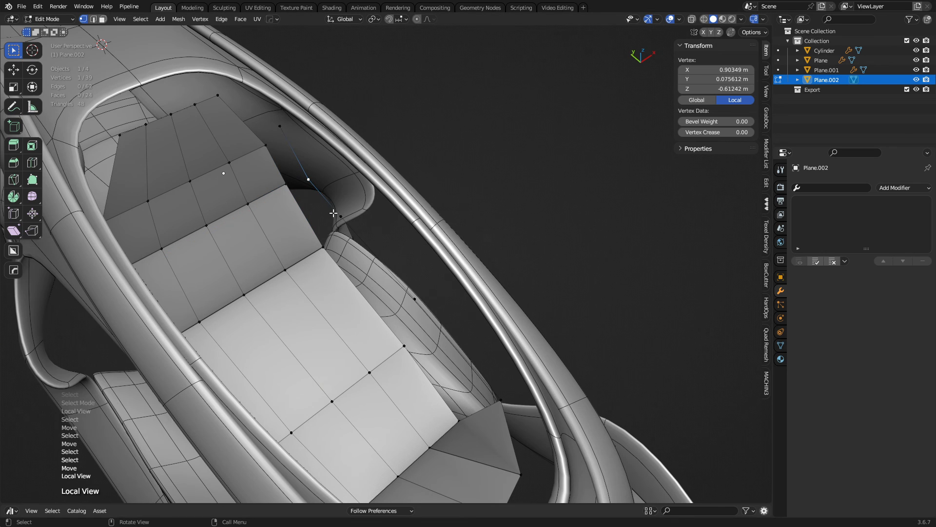
middle_drag(351, 221, 312, 131)
key(g)
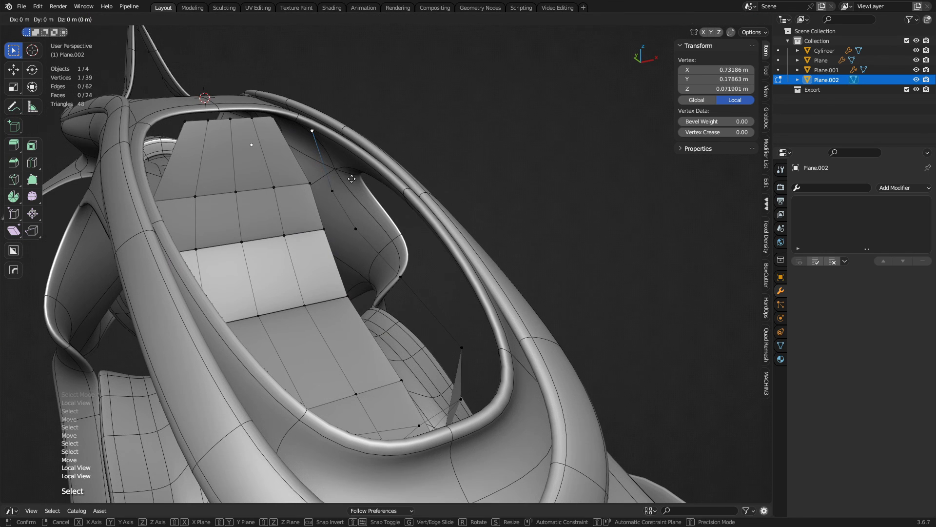
key(x)
click(357, 179)
middle_drag(356, 189, 317, 281)
key(g)
key(x)
right_click(334, 199)
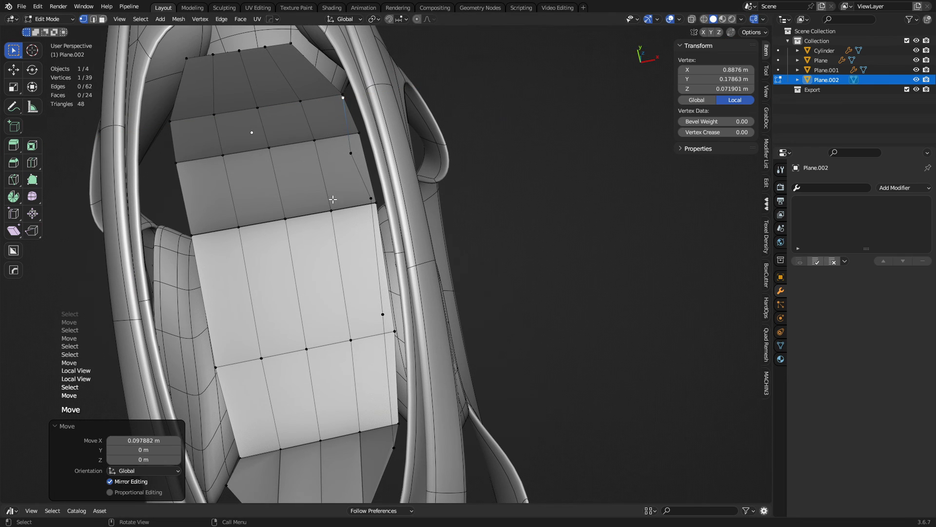
Nudge the other three side outline vertices further outward along X to follow the cockpit opening
click(349, 153)
key(g)
key(x)
click(370, 201)
click(373, 199)
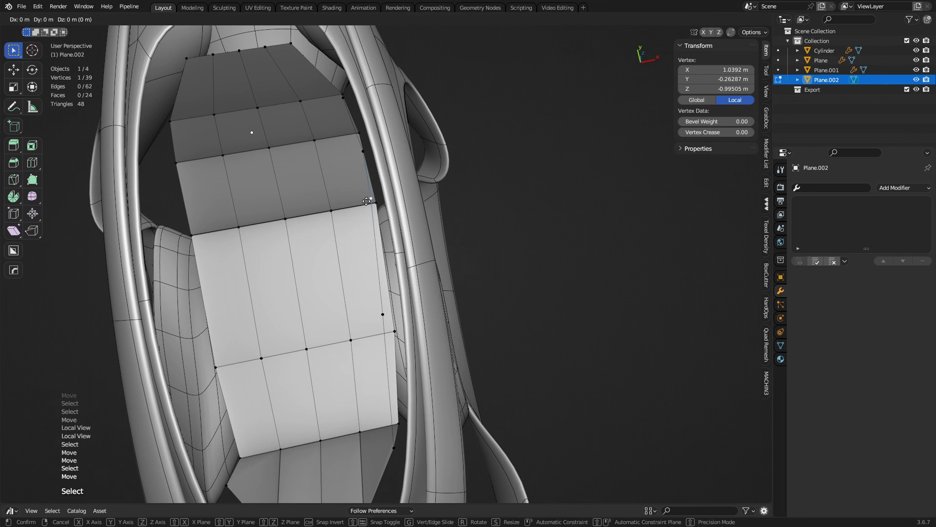
key(g)
key(x)
click(375, 303)
click(375, 304)
key(g)
key(x)
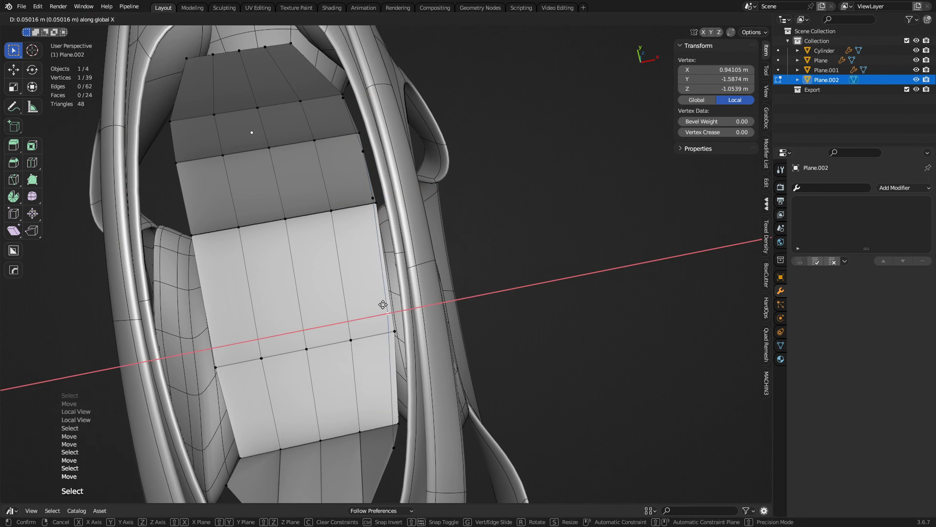
click(393, 302)
Select the whole cockpit panel mesh and symmetrize it so the side outline is mirrored to the opposite side
key(ctrl+Tab)
click(346, 303)
key(ctrl+Tab)
click(382, 308)
key(a)
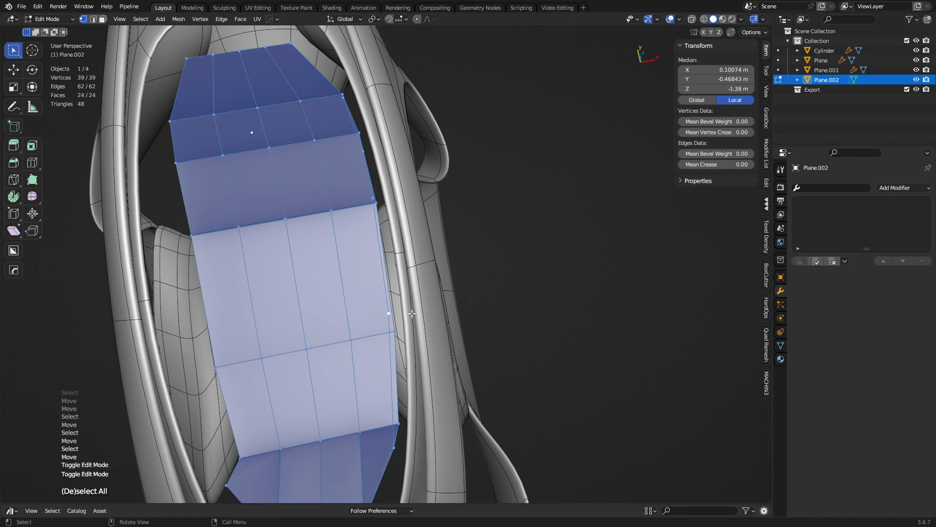
shift+middle_drag(417, 309, 580, 344)
key(alt+x)
Fill the gap between the side outline and the panel with five faces, from the front flap to the back wall
key(2)
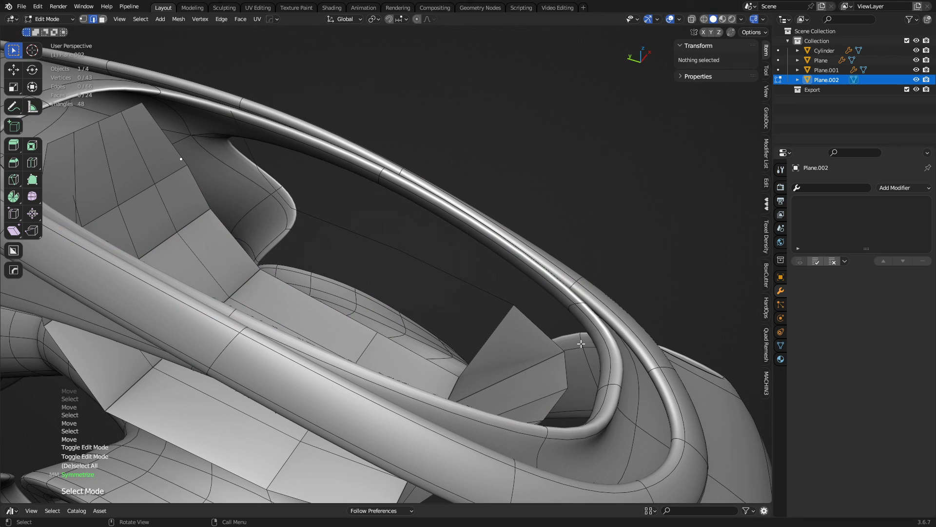
click(491, 335)
key(f)
key(f)
key(f)
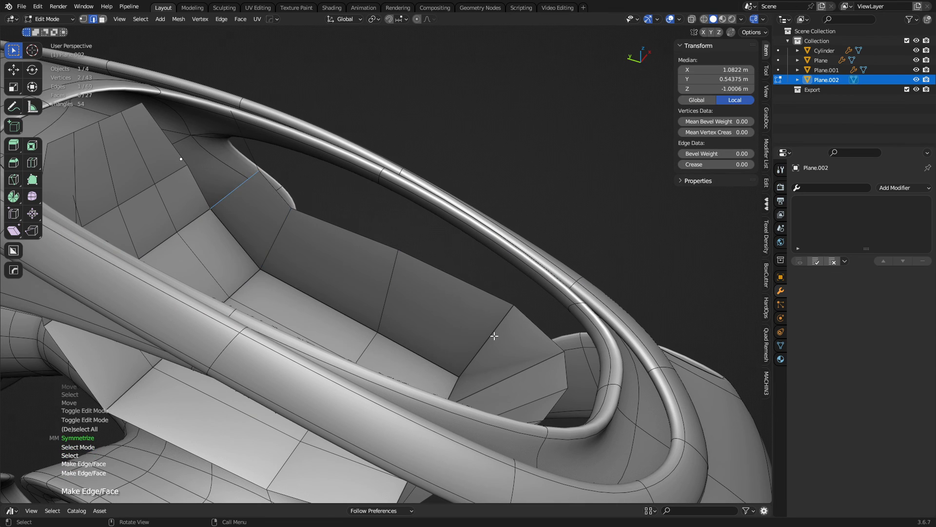
key(f)
click(160, 133)
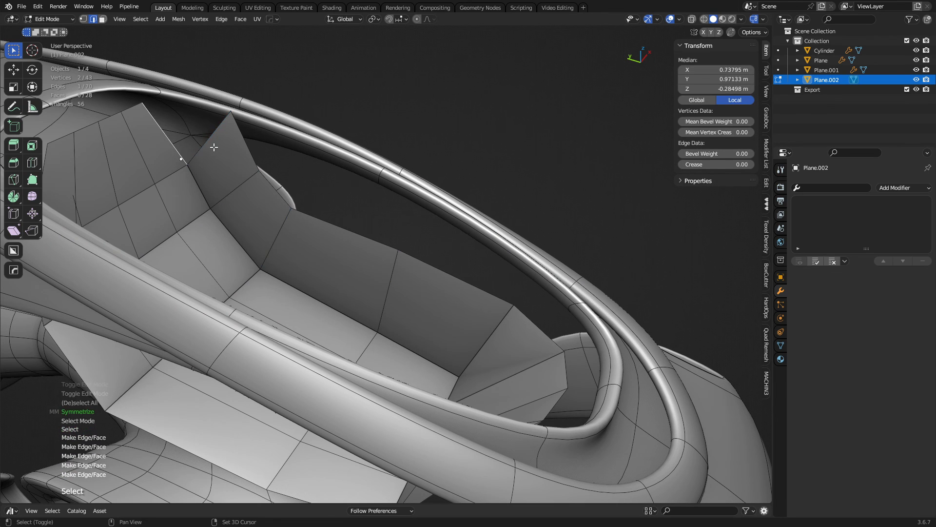
shift+click(213, 146)
key(f)
Symmetrize the entire panel to copy the new side wall to the other side, finish editing and deselect everything
key(ctrl+Tab)
click(311, 248)
middle_drag(414, 294, 255, 321)
key(ctrl+Tab)
click(322, 320)
key(a)
key(alt+x)
middle_drag(385, 315, 358, 166)
key(Tab)
key(alt+a)
Reopen the cockpit panel for editing and raise the side wall's upper middle vertex about 0.18 m along Z
middle_drag(400, 204, 316, 217)
key(ctrl+Tab)
click(359, 217)
key(1)
click(271, 226)
middle_drag(288, 278, 305, 249)
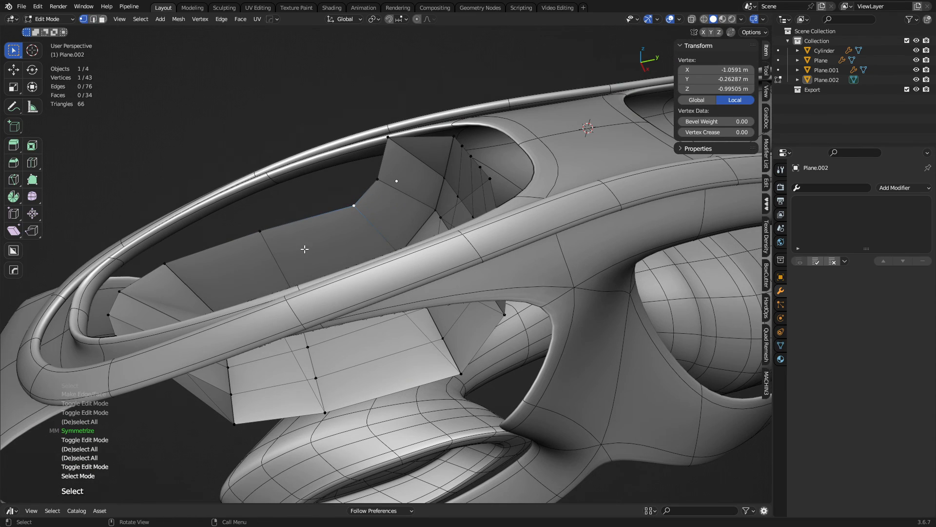
key(g)
key(z)
click(379, 208)
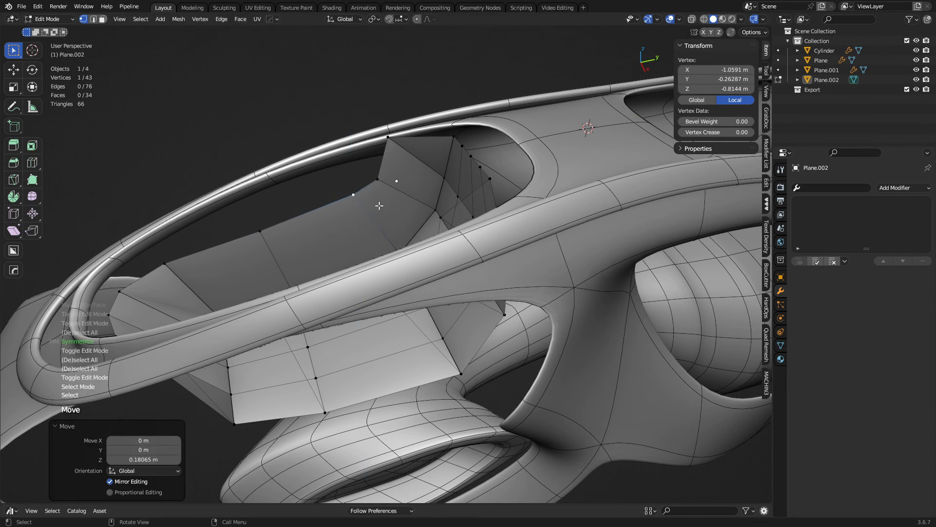
Slide the side wall's top rear vertex along its edge by a factor of 0.389, finish editing and deselect
click(400, 137)
key(g)
key(g)
click(448, 174)
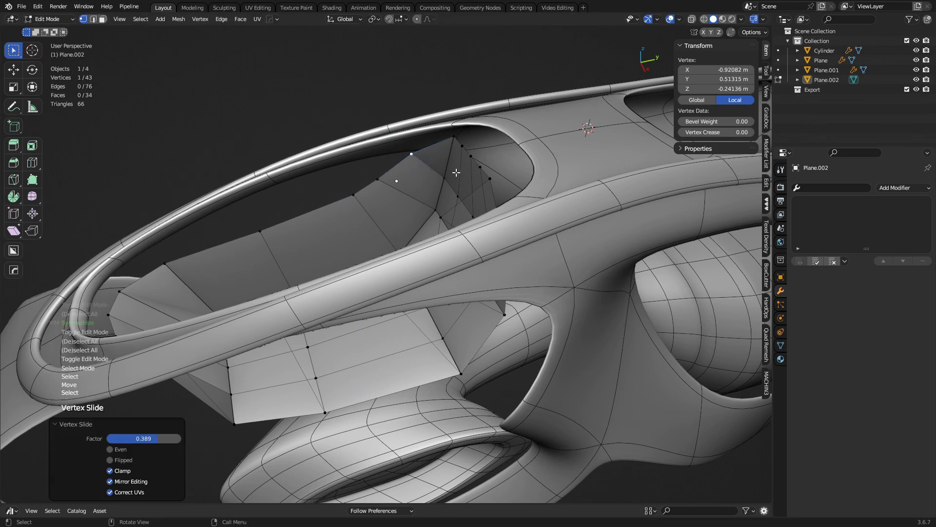
key(ctrl+Tab)
click(381, 174)
key(alt+a)
Symmetrize the full panel mesh to mirror the adjusted side wall vertices, and leave edit mode
middle_drag(327, 239, 461, 245)
key(ctrl+Tab)
click(398, 243)
key(a)
key(alt+x)
key(ctrl+Tab)
click(470, 244)
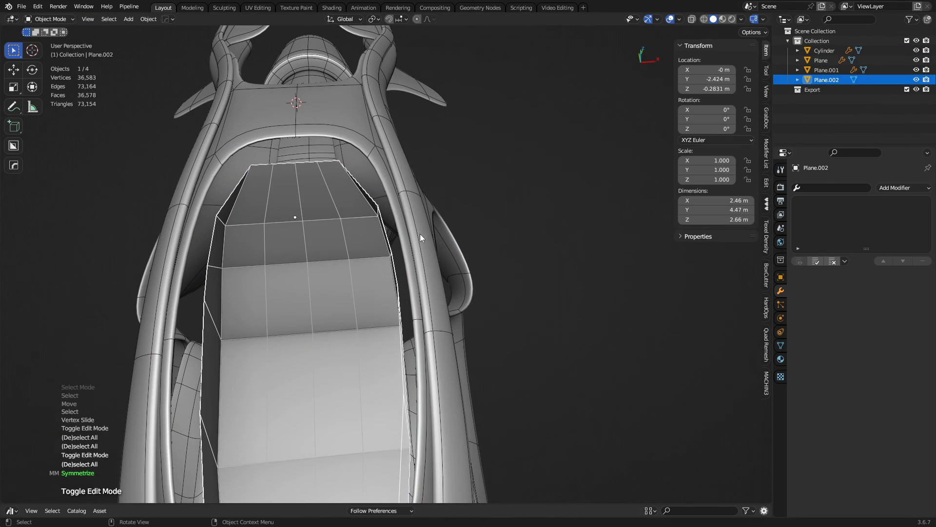
Switch the cockpit panel in and out of local view repeatedly to check the view framing
key(KP_Divide)
key(KP_Divide)
key(KP_Divide)
key(KP_Divide)
key(KP_Divide)
key(KP_Divide)
key(KP_Divide)
key(KP_Divide)
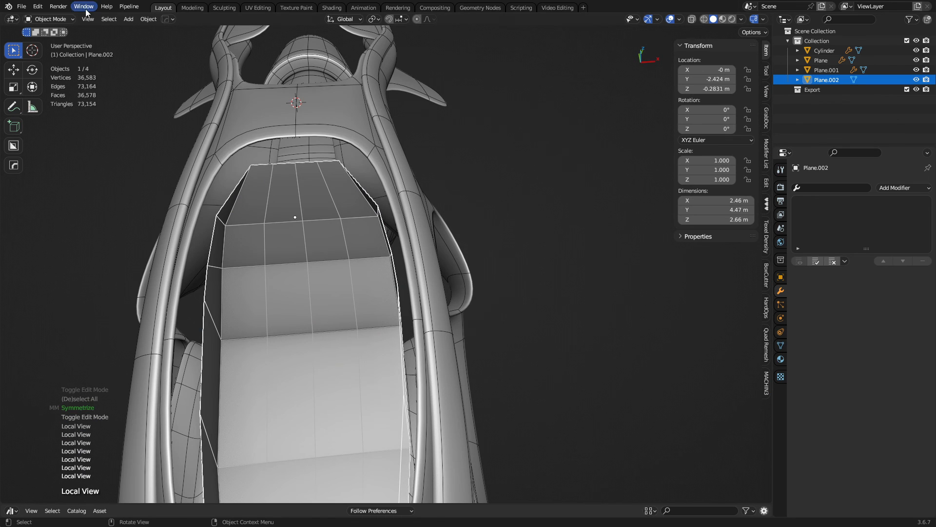
Filter the keymap preferences by the / key binding and examine the Frame Selected option of both Local View entries
click(38, 7)
click(62, 146)
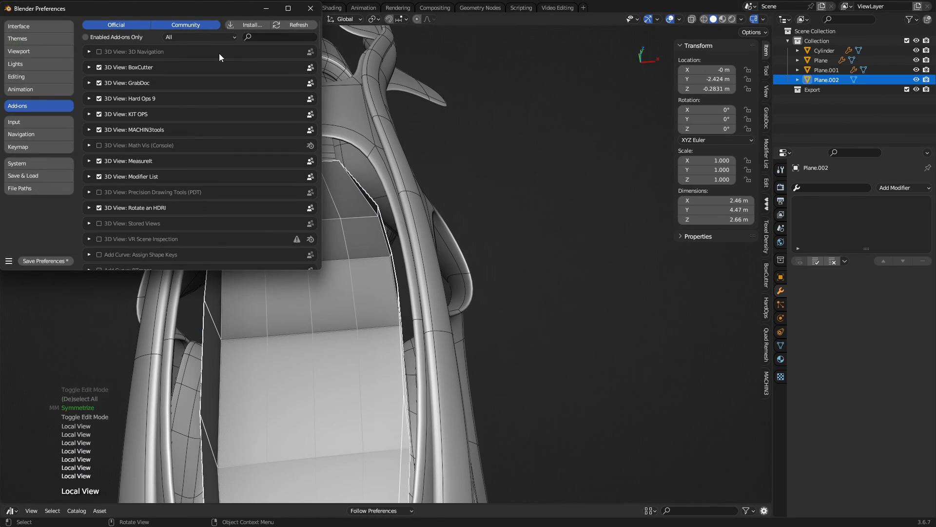
click(38, 146)
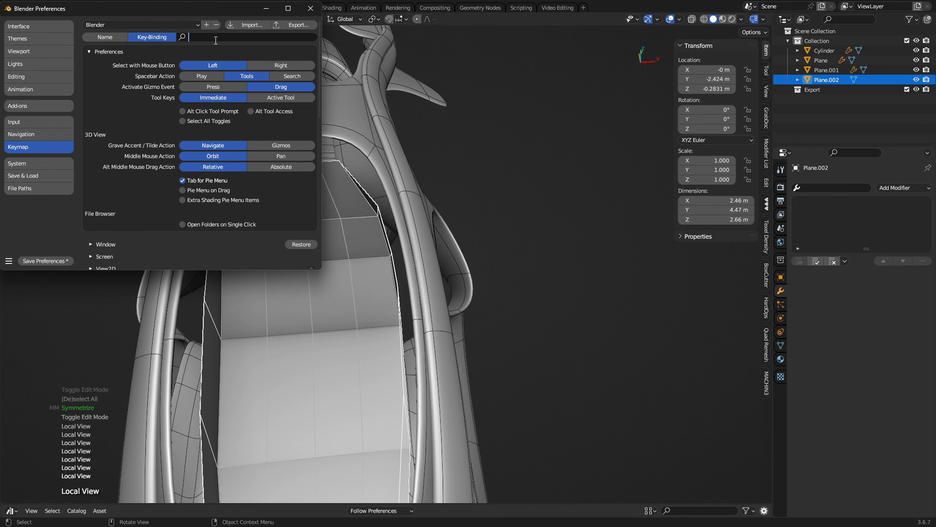
text(/)
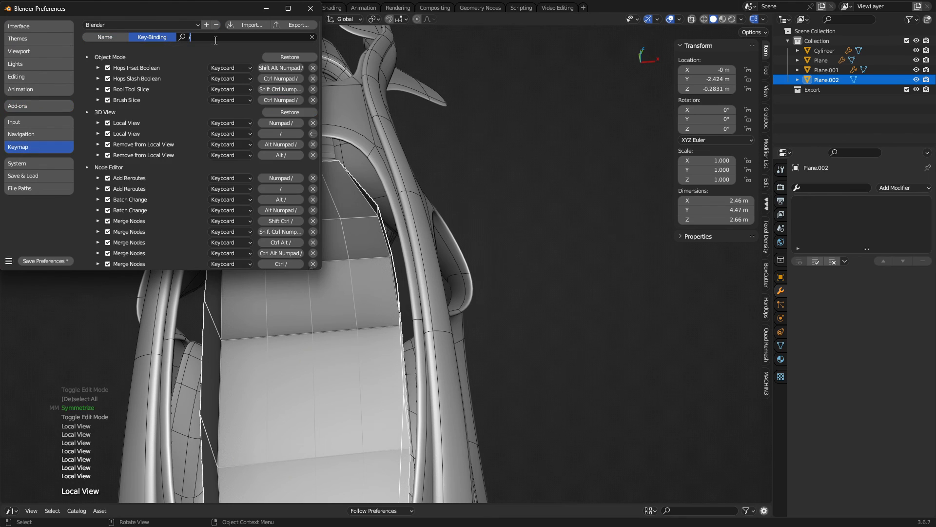
click(100, 133)
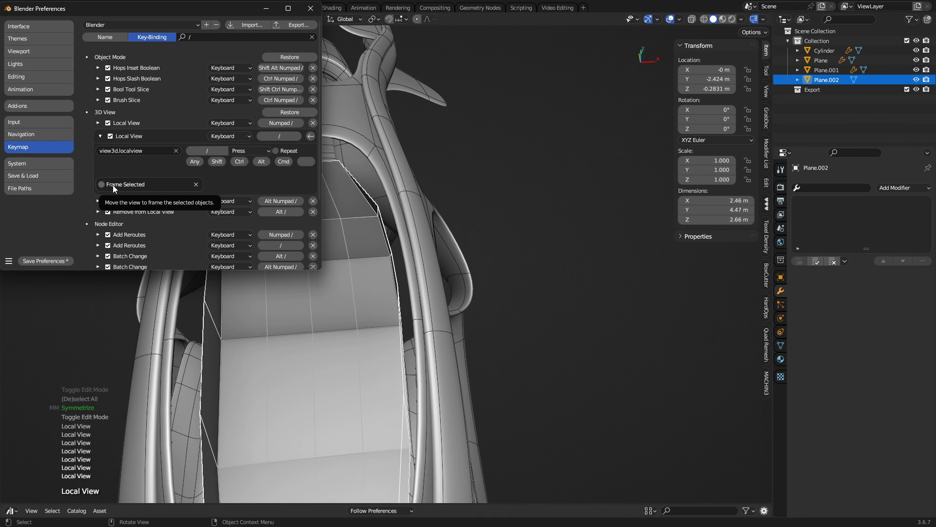
click(99, 123)
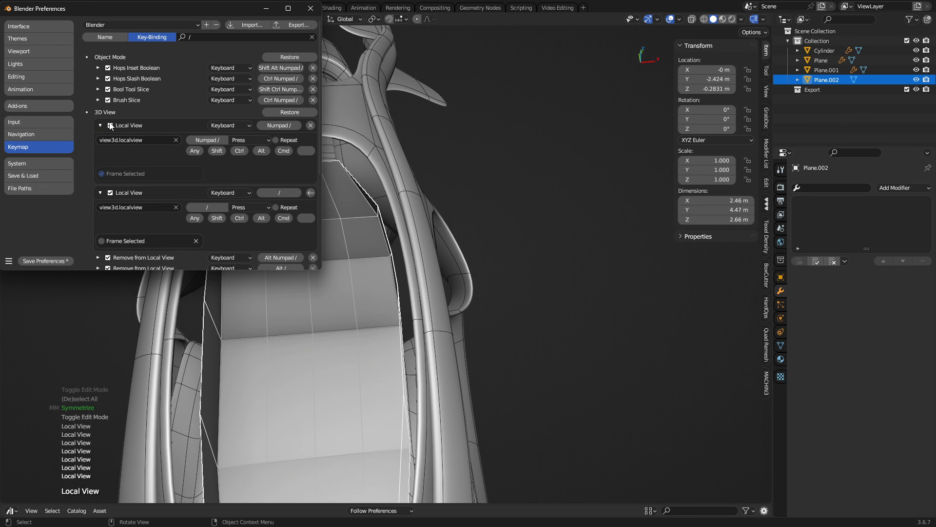
click(101, 124)
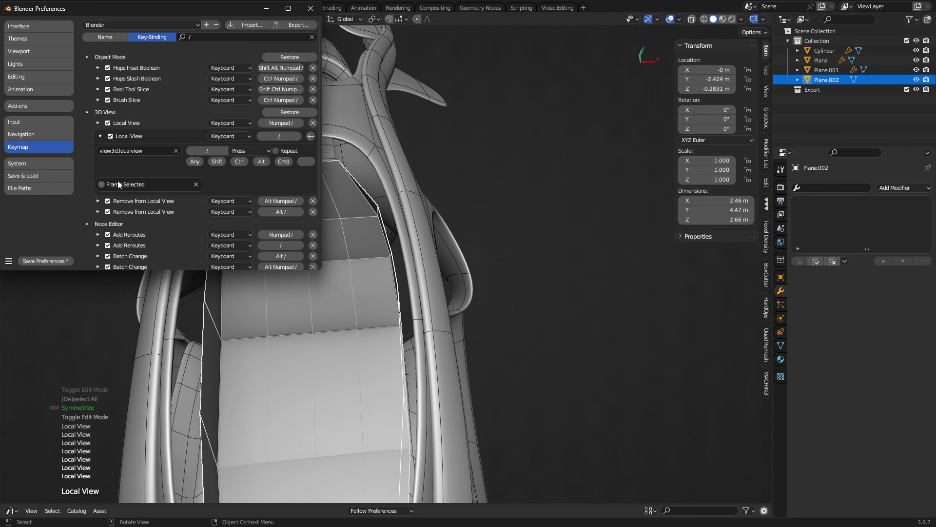
click(317, 10)
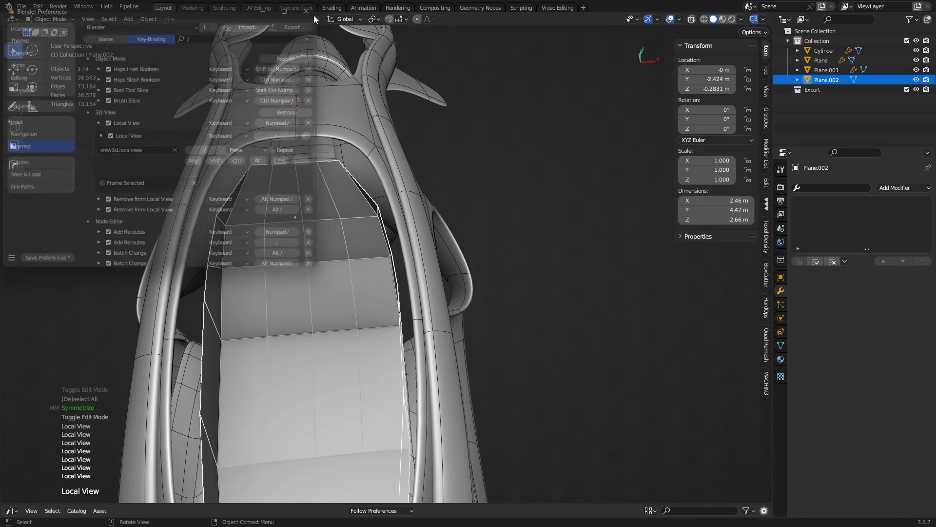
Recheck isolating the cockpit panel and returning to the full model, and deselect everything
key(slash)
key(slash)
key(slash)
key(slash)
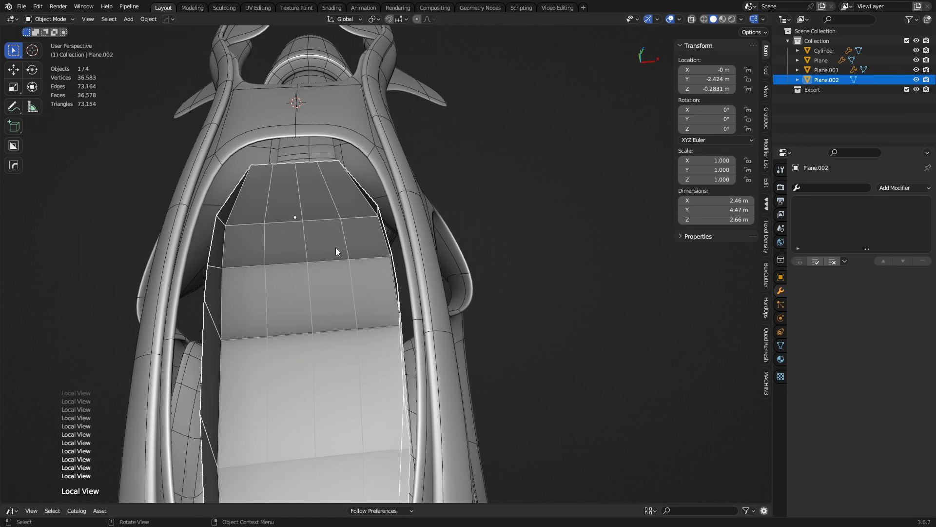
key(alt+a)
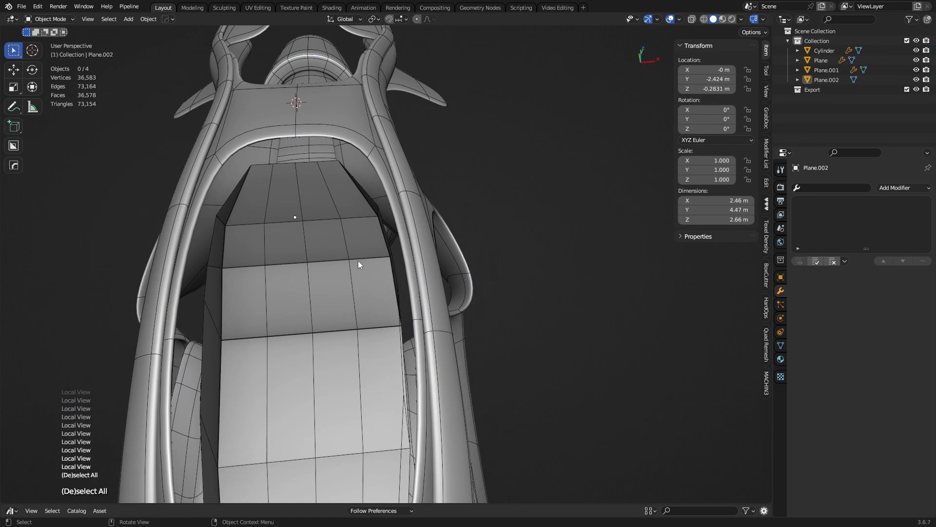
Select the cockpit panel and examine its side walls and back wall in edit mode from several angles
middle_drag(358, 260, 367, 229)
middle_drag(326, 299, 316, 228)
click(316, 229)
key(Tab)
click(280, 157)
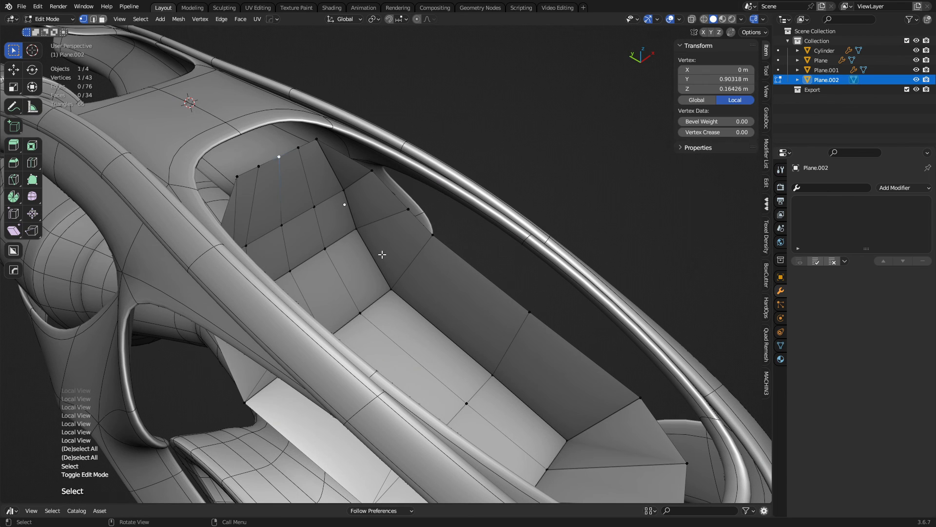
middle_drag(382, 253, 331, 189)
middle_drag(365, 231, 350, 198)
key(Tab)
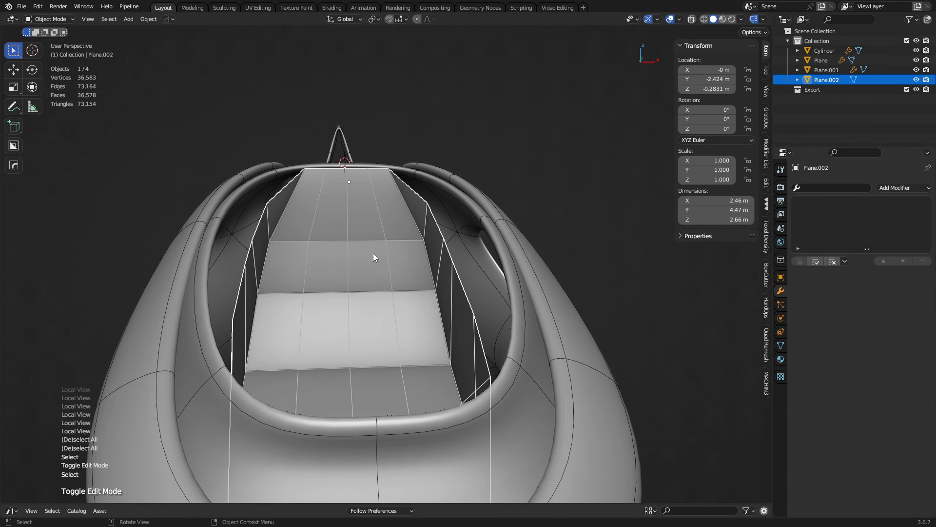
Add a Subdivision modifier to the cockpit panel with viewport level 3, shade it smooth and deselect it
key(ctrl+2)
right_click(419, 251)
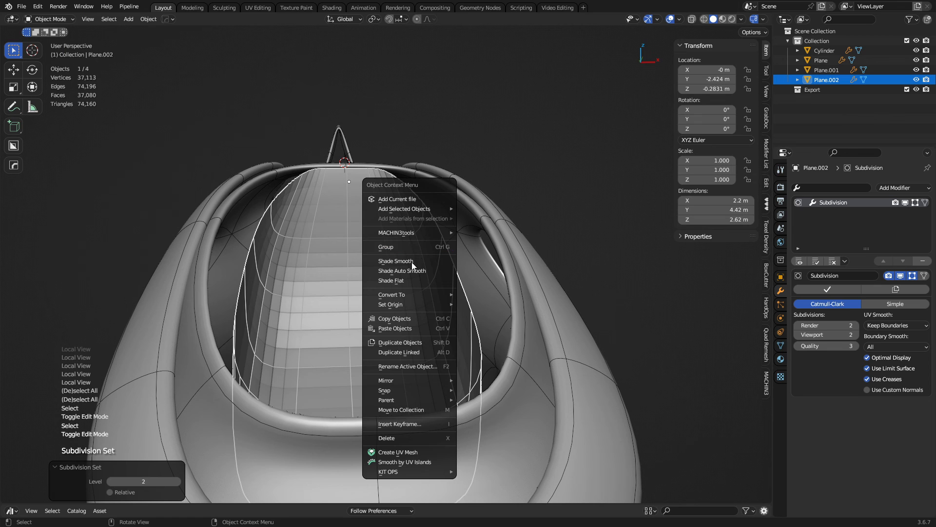
click(412, 262)
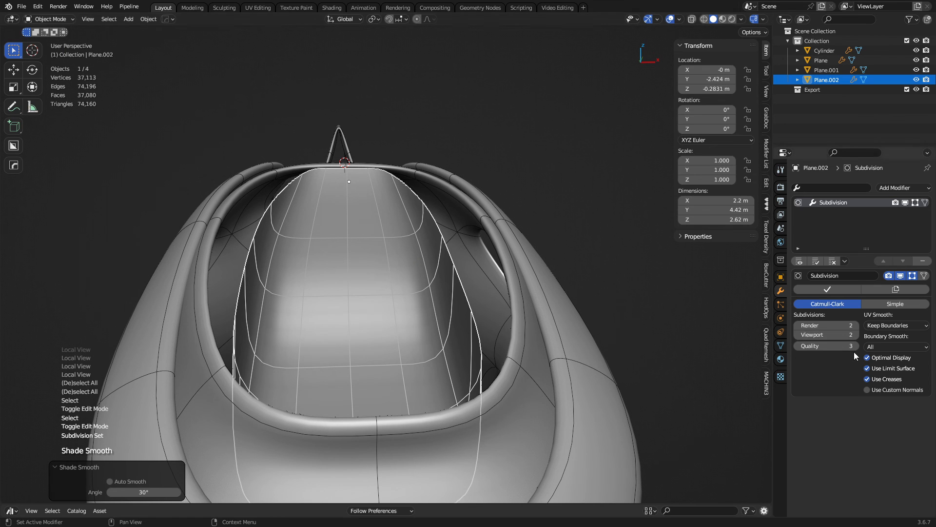
click(857, 334)
key(alt+a)
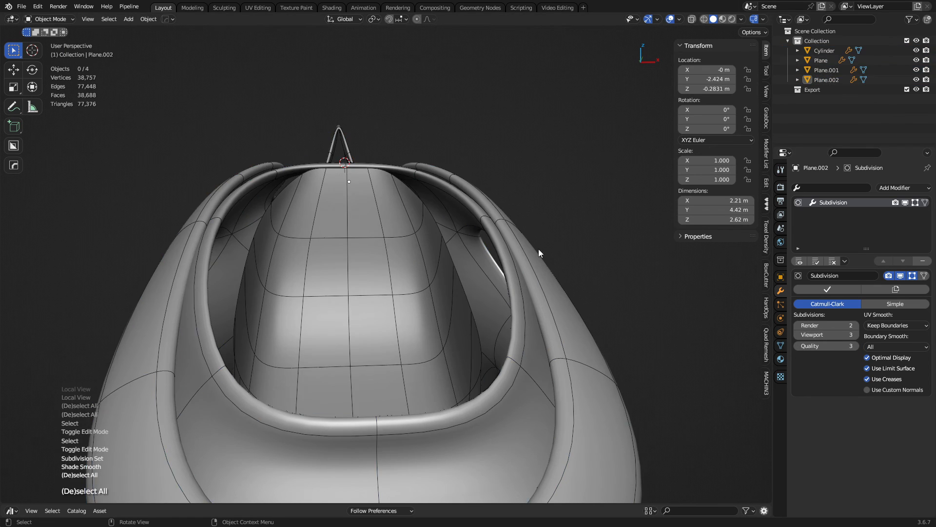
Select one face on the hull's upper side above the engine and extract it as a separate mesh with Smart Face
scroll(538, 249, down, 5)
middle_drag(534, 259, 358, 314)
click(338, 260)
key(Tab)
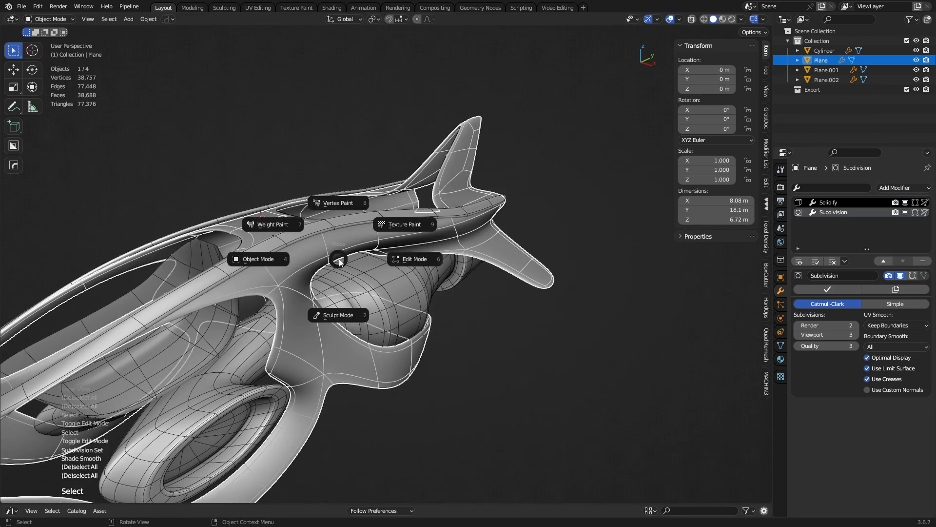
key(3)
click(341, 240)
middle_drag(341, 240, 371, 305)
key(4)
Extrude the extracted face outward, scale the new face to 0.586, and move it about 1.65 m outward and 0.88 m down
key(a)
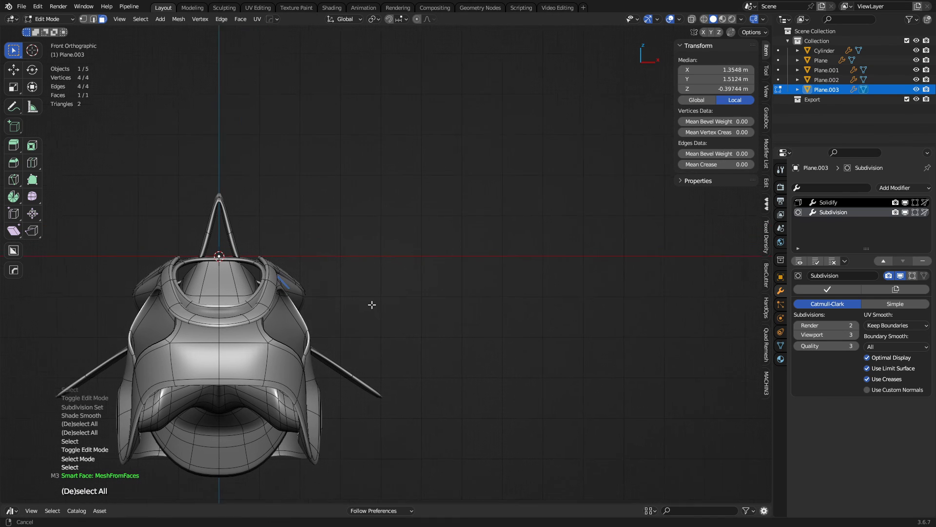
key(e)
click(408, 303)
key(s)
click(352, 283)
key(g)
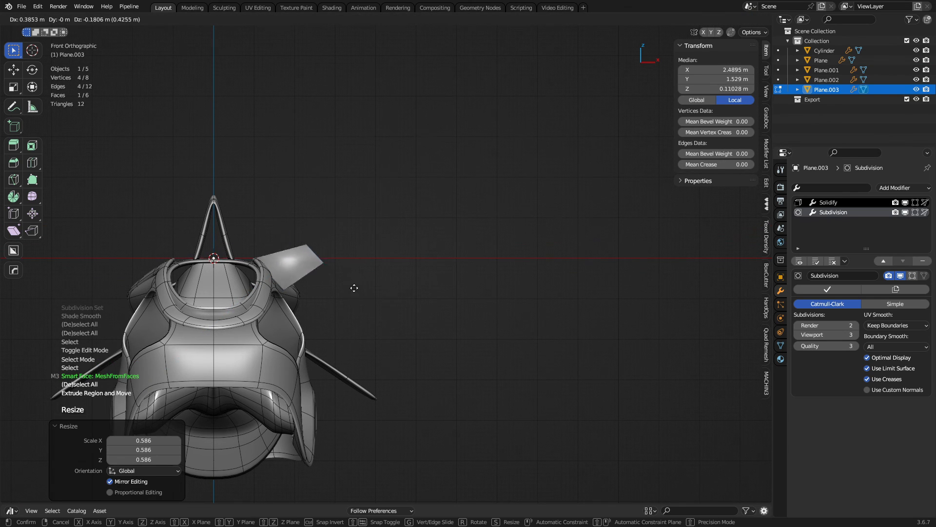
click(403, 313)
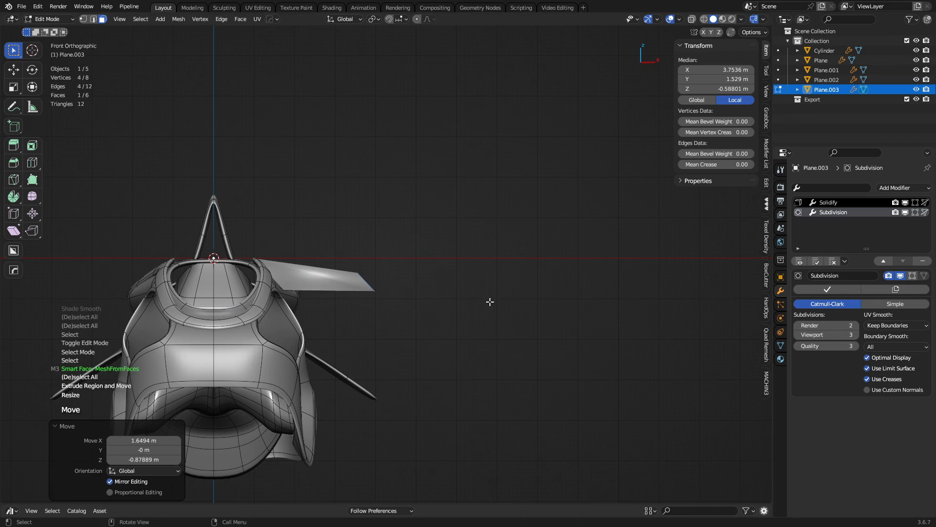
Extrude the rear side face of the new piece backward along the hull and scale its end face to 0.432
middle_drag(489, 303, 316, 268)
click(411, 261)
middle_drag(453, 266, 522, 288)
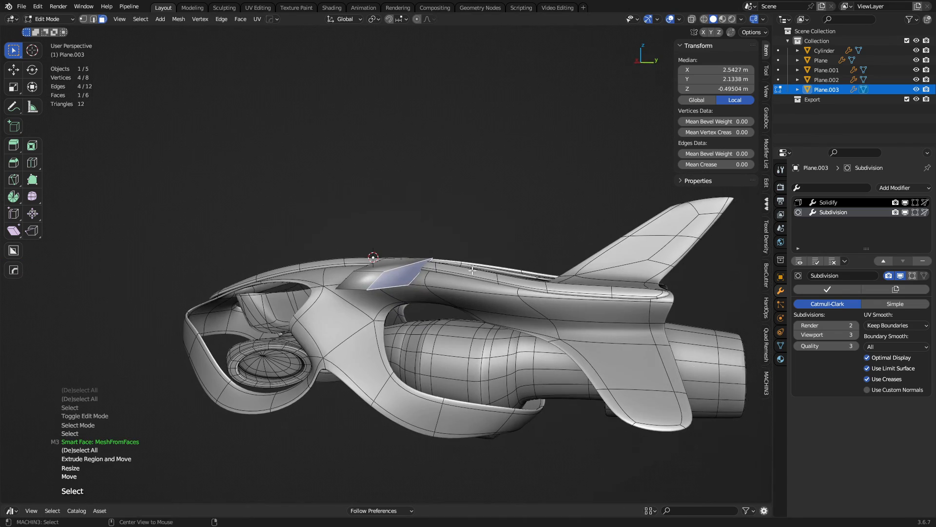
middle_drag(465, 291, 432, 296)
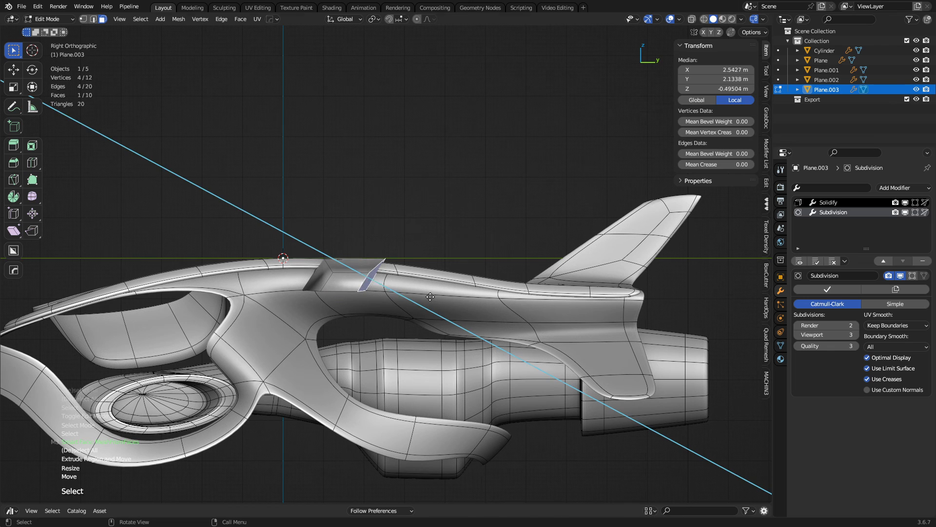
key(e)
click(528, 316)
key(s)
click(511, 337)
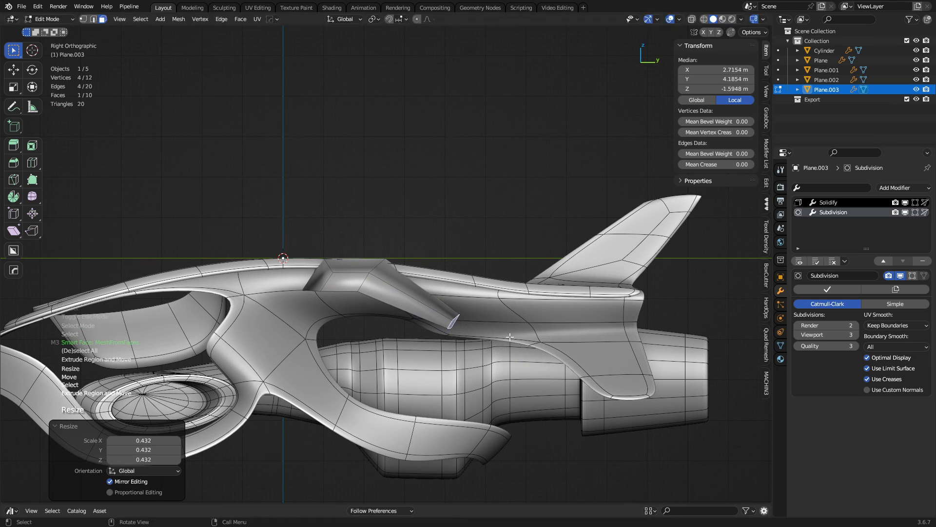
Move the rear end face up and backward so that it meets the hull edge ahead of the tail fin
key(g)
click(550, 310)
middle_drag(569, 279, 710, 155)
key(g)
key(y)
click(530, 376)
shift+middle_drag(551, 322, 529, 327)
key(g)
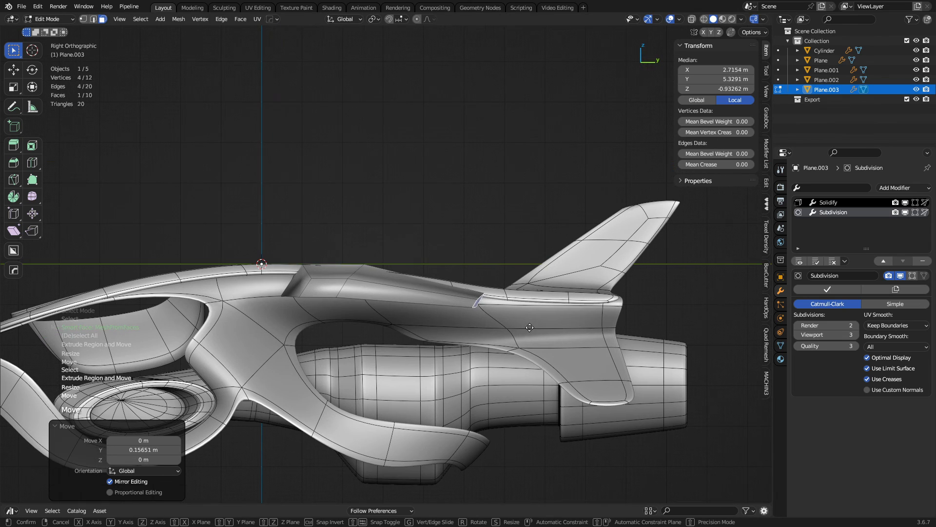
click(534, 320)
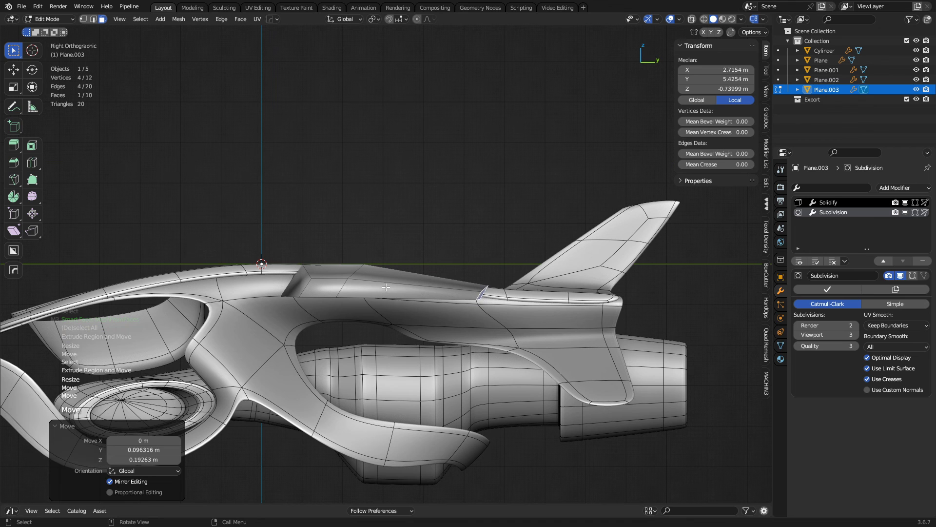
Add a centred lengthwise loop cut around the side piece and switch to face selection
shift+click(318, 285)
click(346, 292)
right_click(346, 292)
key(3)
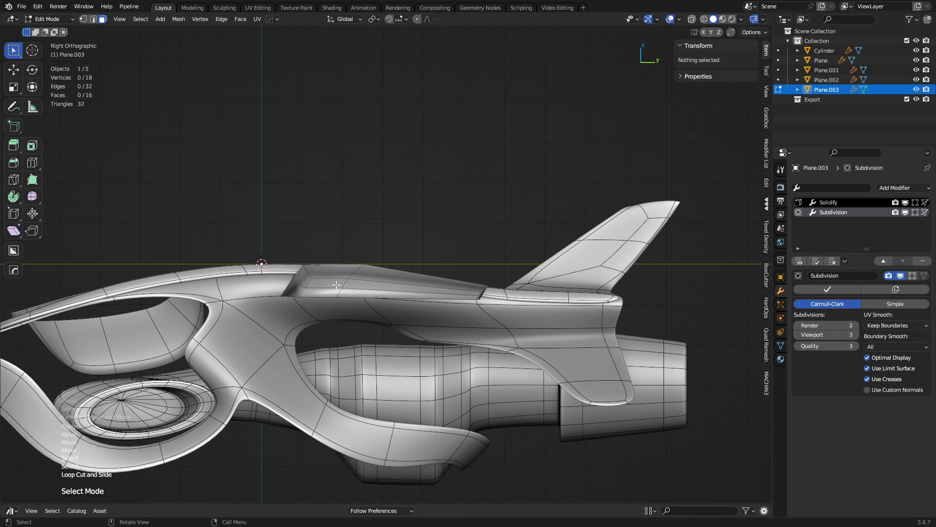
Try to extrude both outer side faces of the piece outward by about 1.99 m
click(328, 284)
shift+click(374, 287)
middle_drag(458, 266, 221, 461)
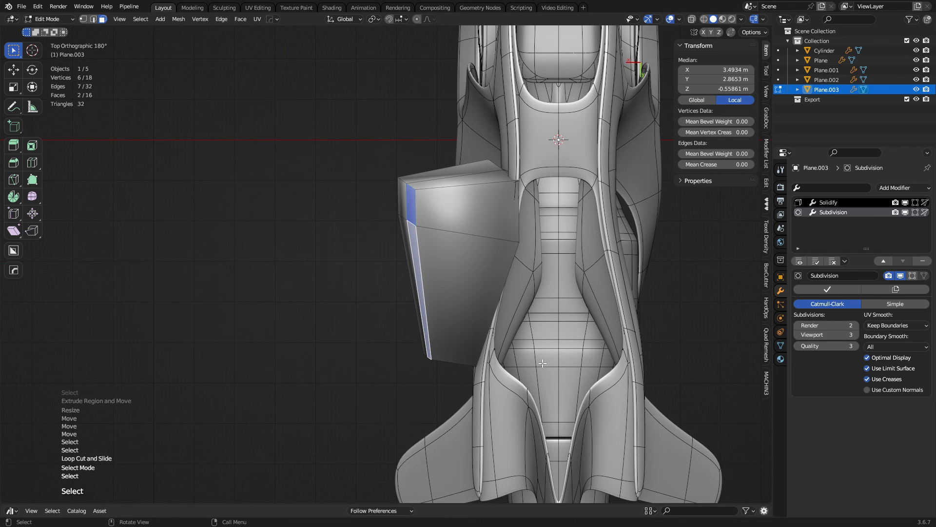
key(e)
click(457, 356)
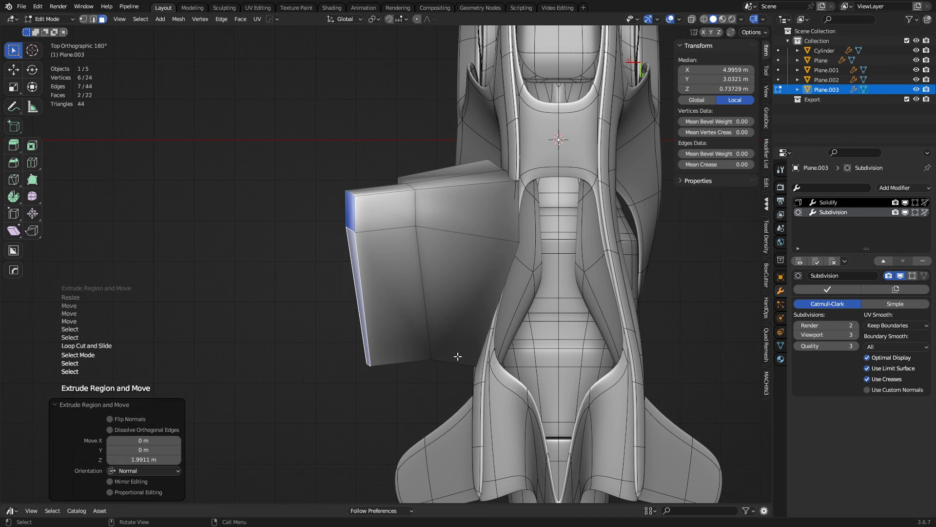
key(ctrl+z)
Extrude only the rear outer side face outward into a long wing and shift its tip about 0.72 m farther out
key(e)
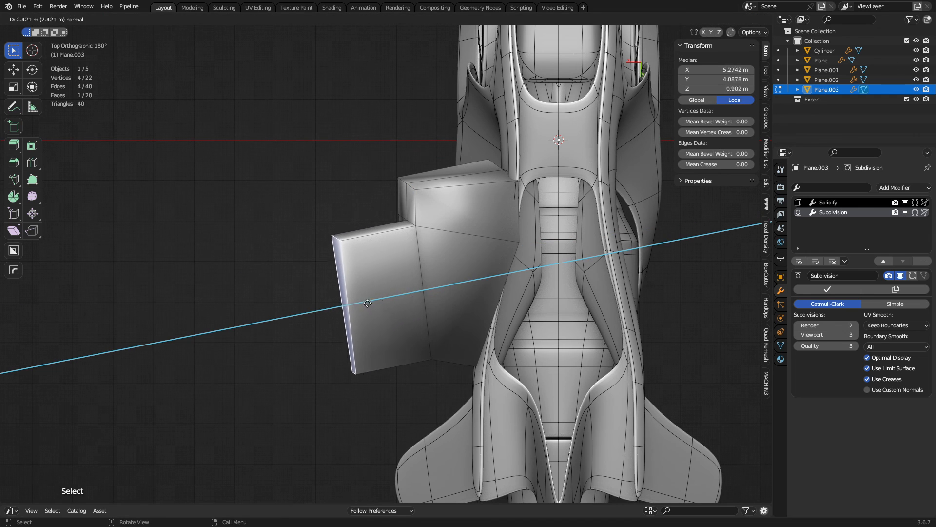
click(283, 316)
key(g)
click(498, 352)
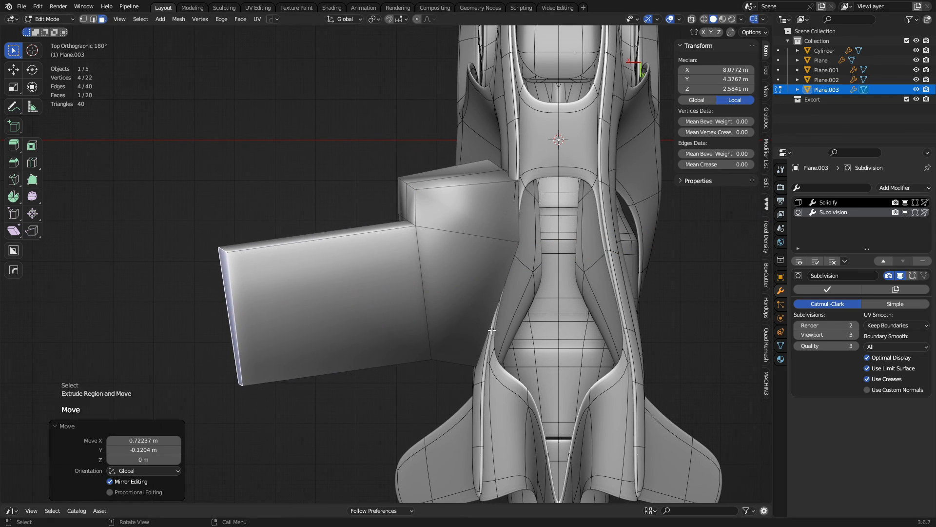
Isolate the wing and move its tip face about 1.34 m outward and 3.49 m down to make the wing nearly level
key(KP_Divide)
middle_drag(499, 322, 513, 262)
key(g)
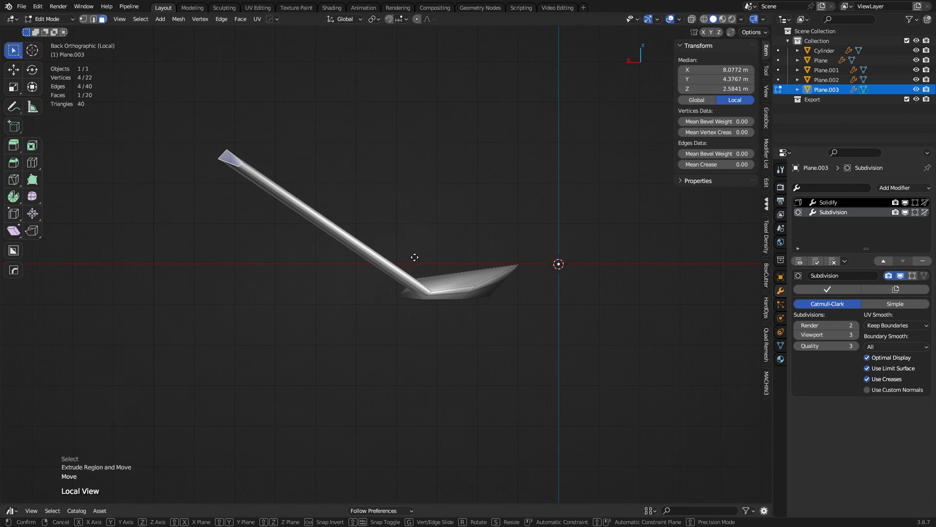
click(361, 398)
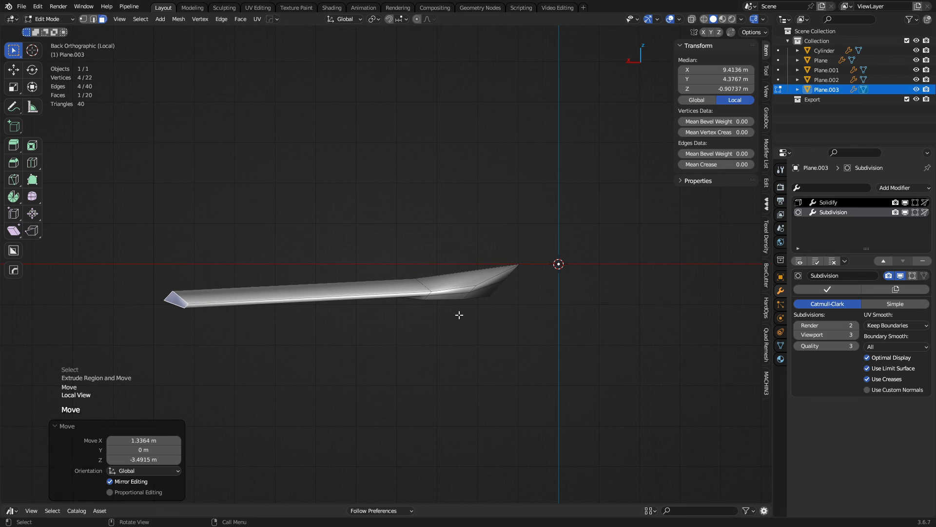
Return to the full model, scale the wingtip face down to taper the wing, and leave edit mode
key(KP_Divide)
middle_drag(424, 329, 469, 417)
key(s)
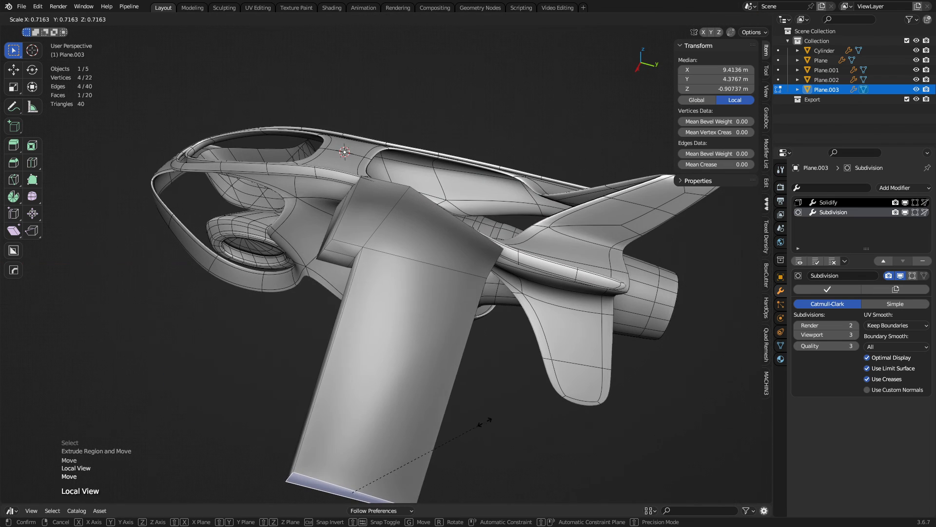
click(434, 418)
key(Tab)
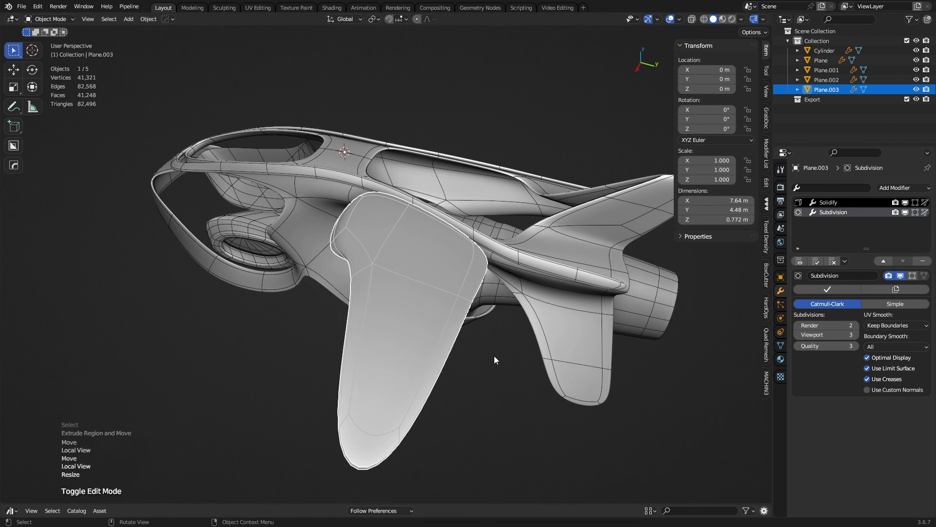
Isolate the wing and delete the four faces that close its root on the hull side
middle_drag(493, 355, 376, 301)
key(KP_Divide)
key(Tab)
middle_drag(468, 334, 460, 321)
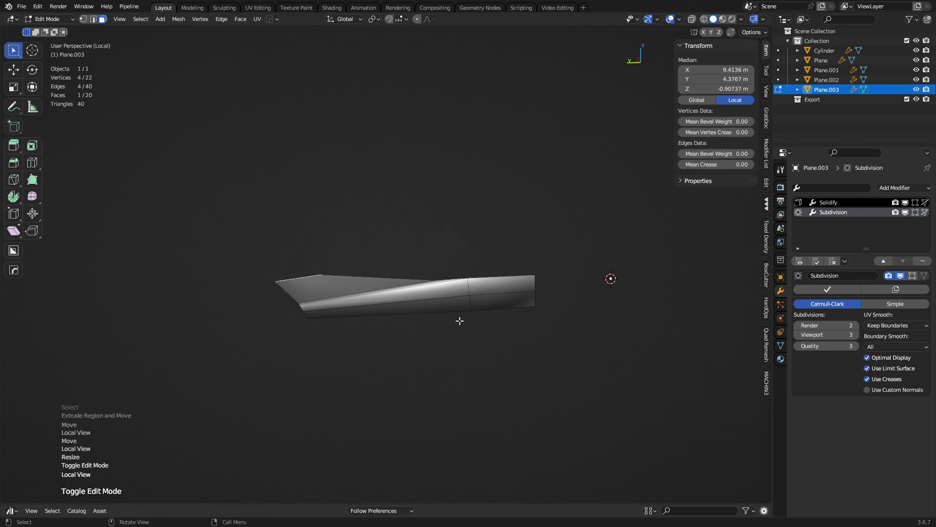
click(439, 288)
shift+click(450, 303)
shift+click(483, 302)
shift+click(482, 288)
key(x)
click(476, 287)
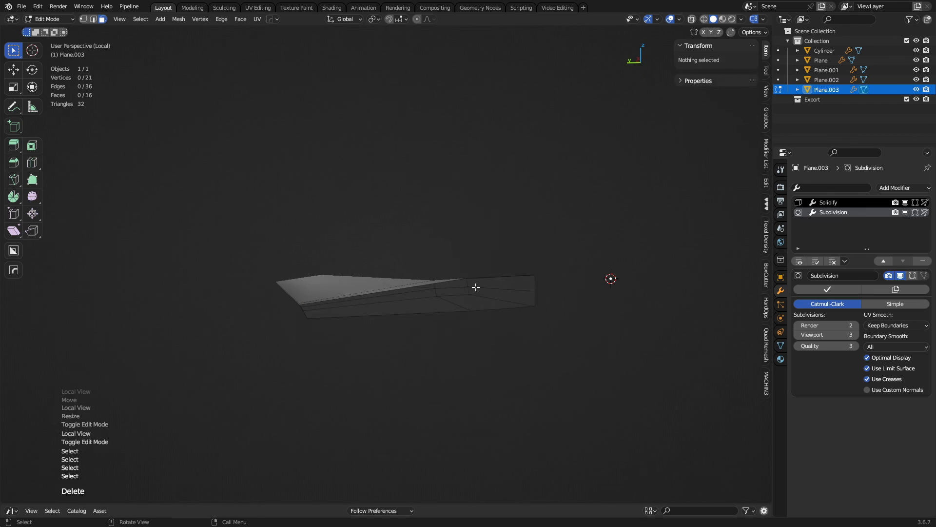
Check the smoothed wing in object mode and remove its Solidify modifier
key(Tab)
middle_drag(414, 295, 434, 291)
key(alt+a)
click(444, 332)
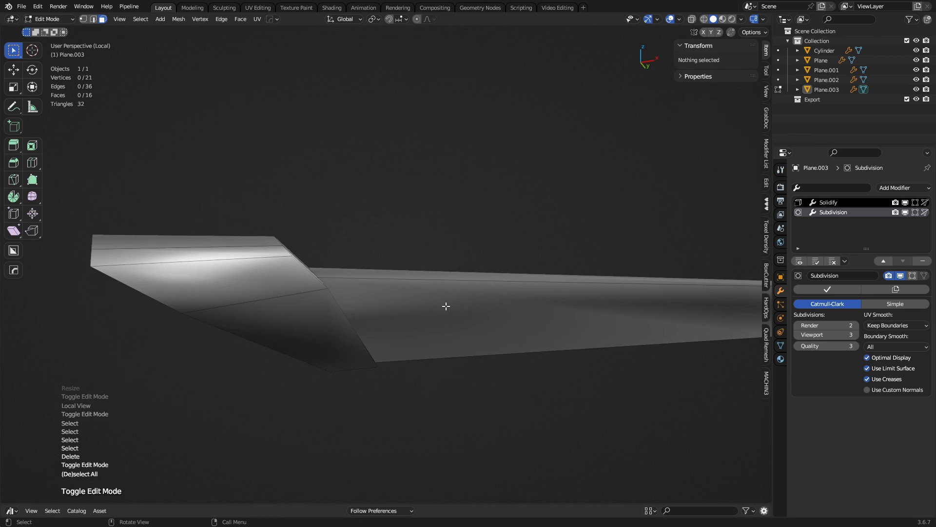
key(Tab)
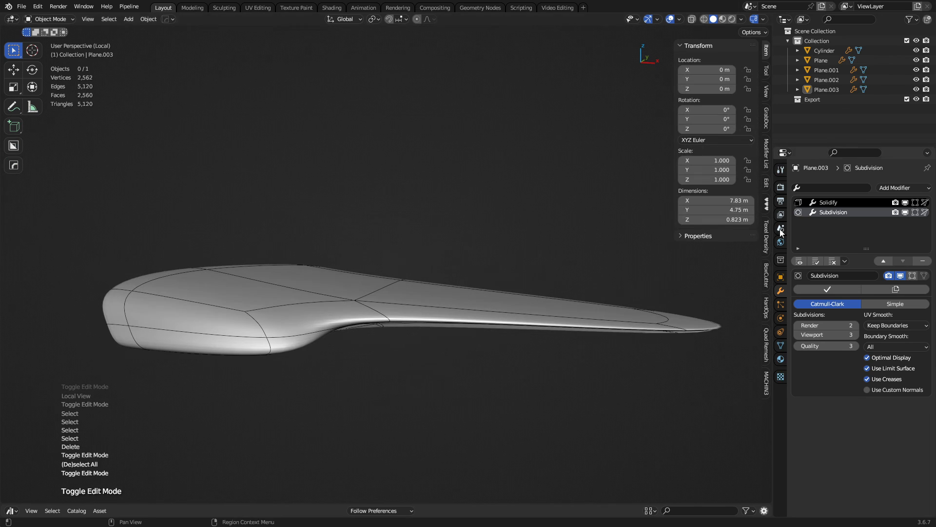
click(828, 205)
click(922, 261)
Slide the edge on the underside of the wing root outward toward the wing and check the smoothed shape
middle_drag(370, 327, 613, 291)
key(ctrl+Tab)
click(455, 326)
key(2)
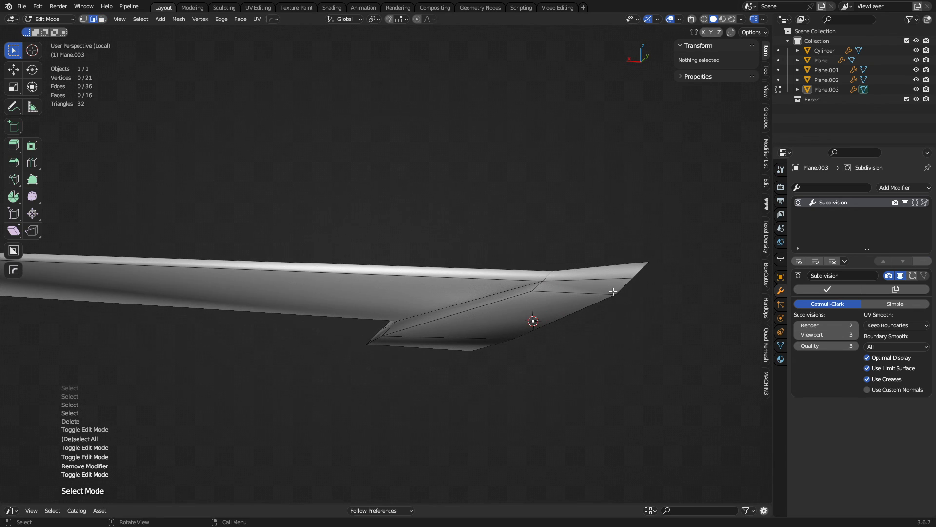
click(490, 312)
middle_drag(490, 311, 573, 278)
key(g)
key(g)
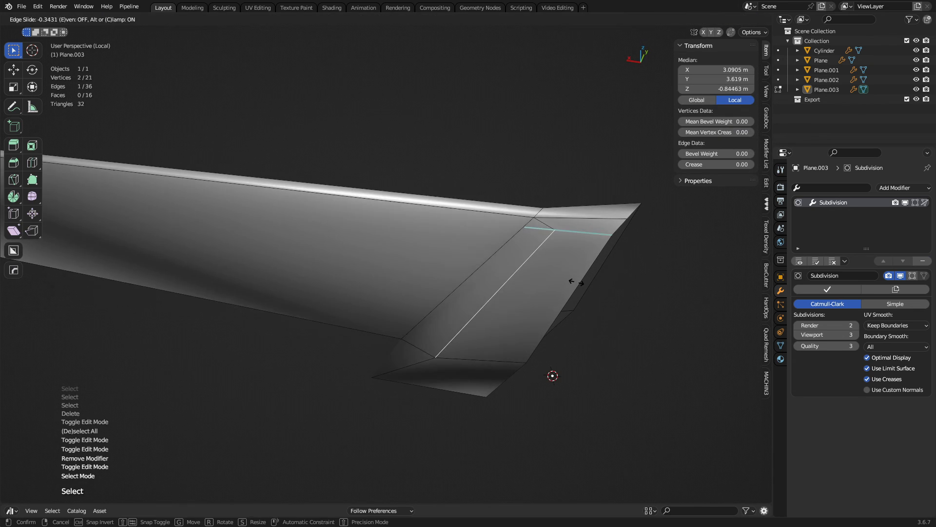
click(564, 279)
key(ctrl+Tab)
click(498, 284)
scroll(429, 292, down, 2)
key(Tab)
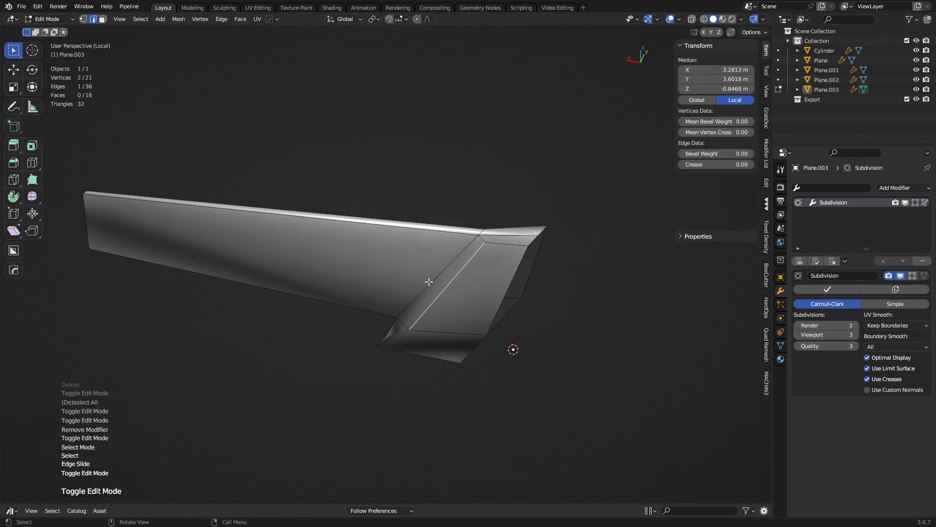
Add four loop cuts across the wing: one close to the root, one close to the tip and two between them
key(ctrl+r)
click(389, 230)
click(550, 254)
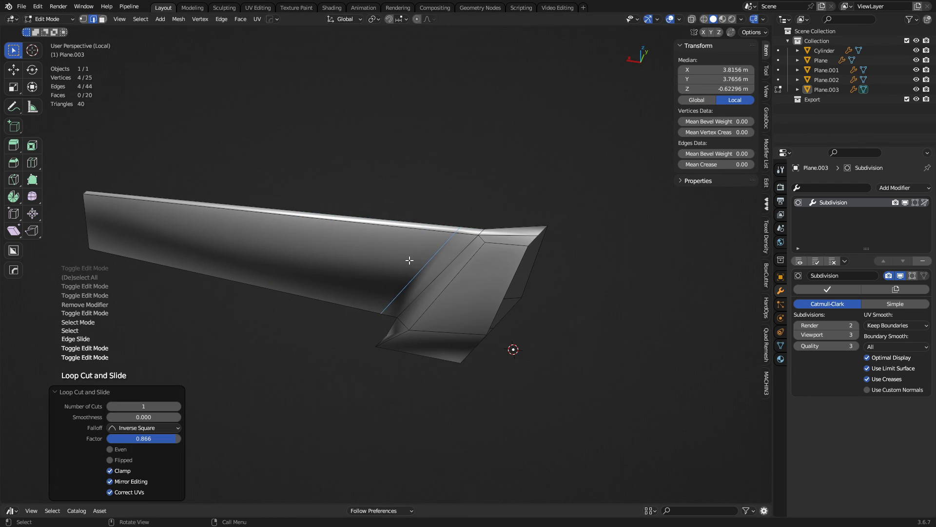
key(ctrl+r)
click(278, 238)
click(107, 220)
key(ctrl+r)
click(255, 224)
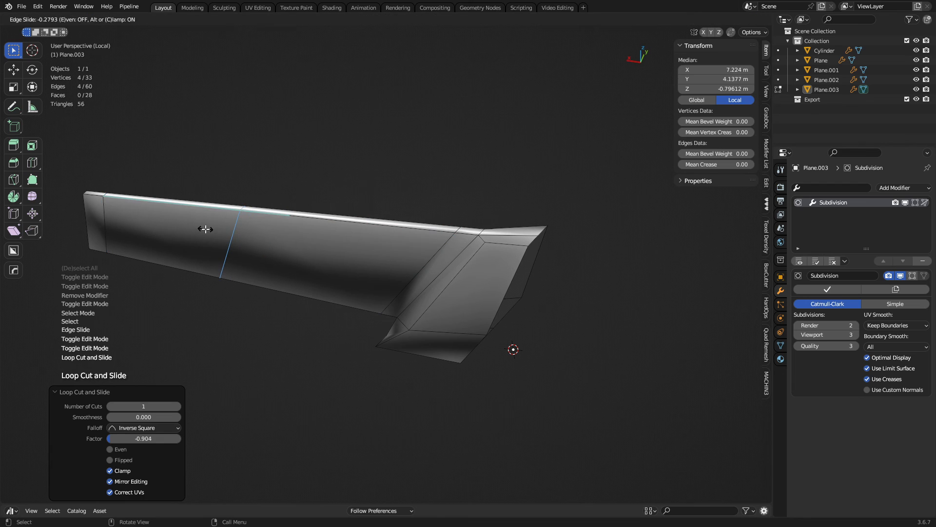
click(205, 228)
key(ctrl+r)
click(348, 231)
right_click(377, 243)
key(Tab)
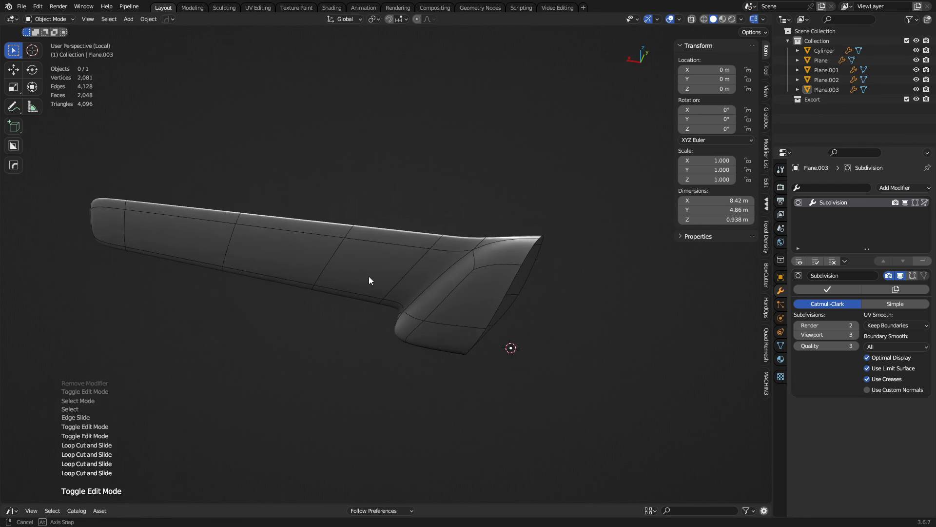
Return to the full model and move two vertices of the wing root along Z to fit the hull
middle_drag(369, 277, 437, 326)
key(KP_Divide)
click(437, 327)
key(Tab)
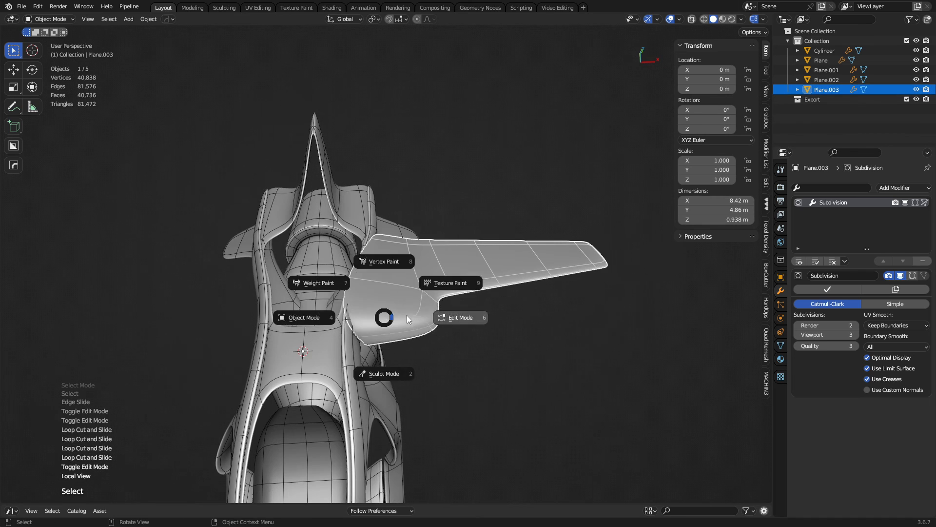
scroll(400, 310, up, 3)
key(1)
click(309, 294)
shift+click(368, 212)
middle_drag(369, 214, 326, 195)
key(g)
key(z)
click(401, 266)
key(Tab)
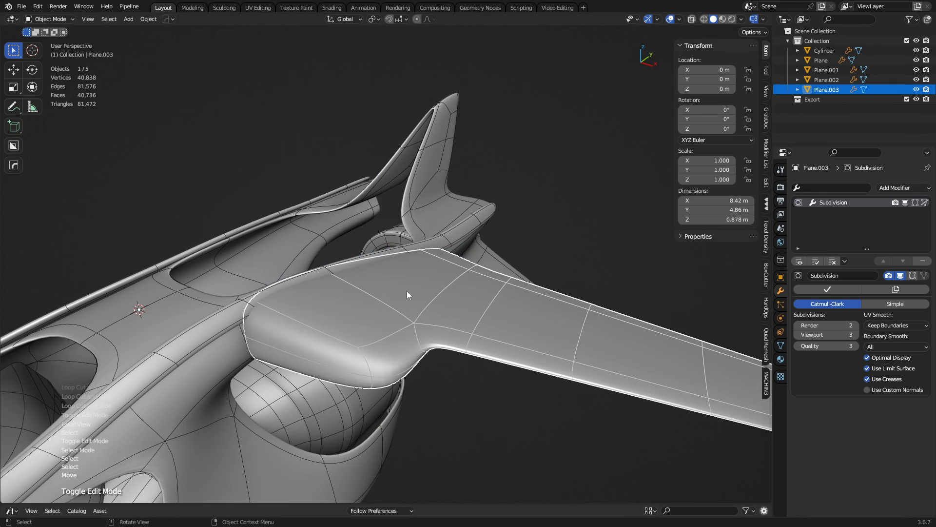
Try to mirror the wing across the hull object on the X axis, and remove the resulting Mirror modifier
key(alt+a)
middle_drag(485, 309, 337, 327)
click(393, 338)
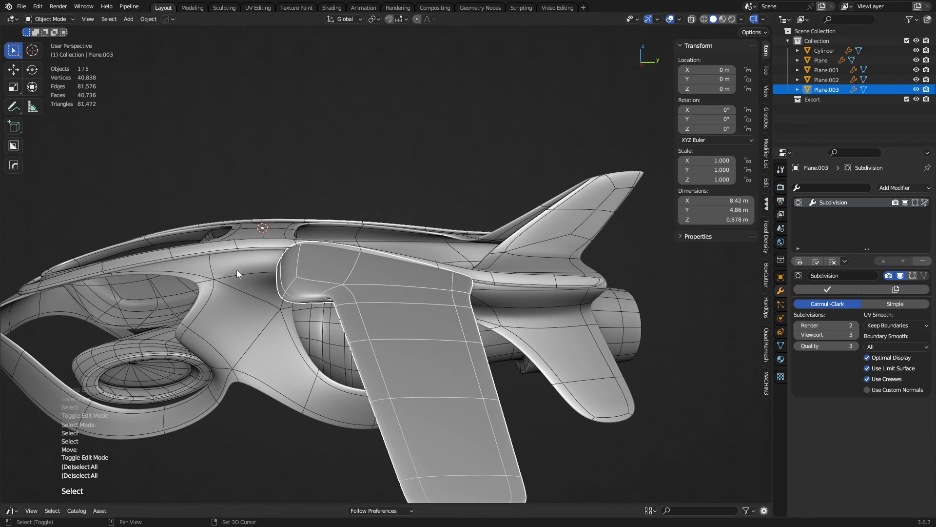
shift+click(236, 270)
middle_drag(445, 306, 371, 336)
key(alt+shift+x)
middle_drag(468, 273, 307, 218)
click(307, 219)
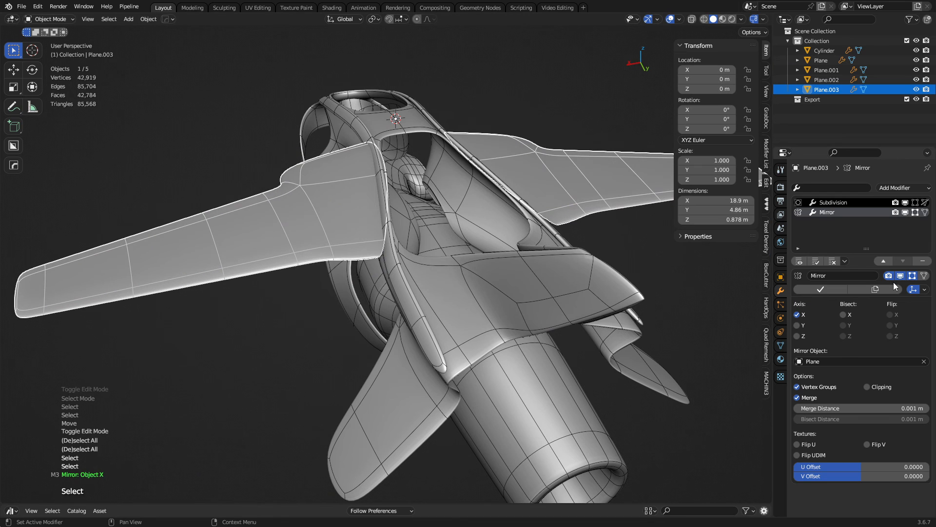
click(923, 262)
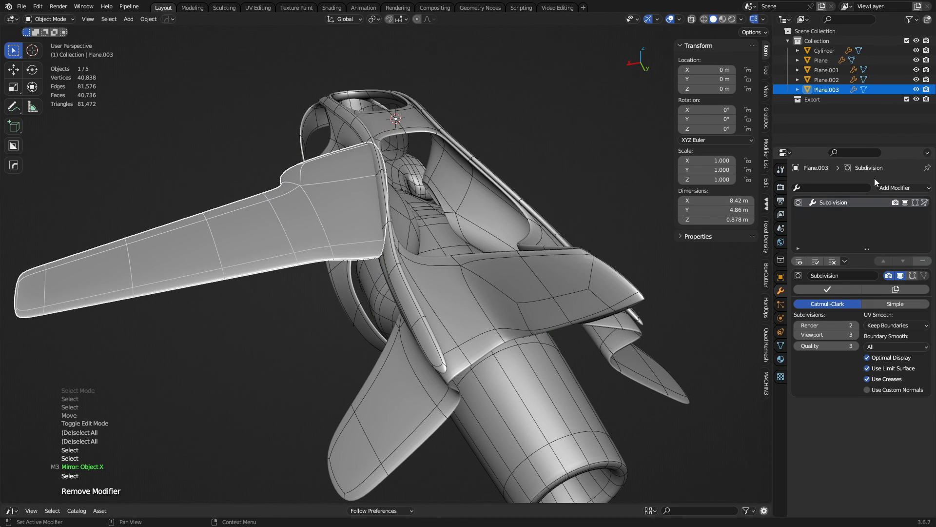
Add a Mirror modifier to the wing with the Plane hull as mirror object and X bisect enabled, and place it above the Subdivision modifier
click(890, 188)
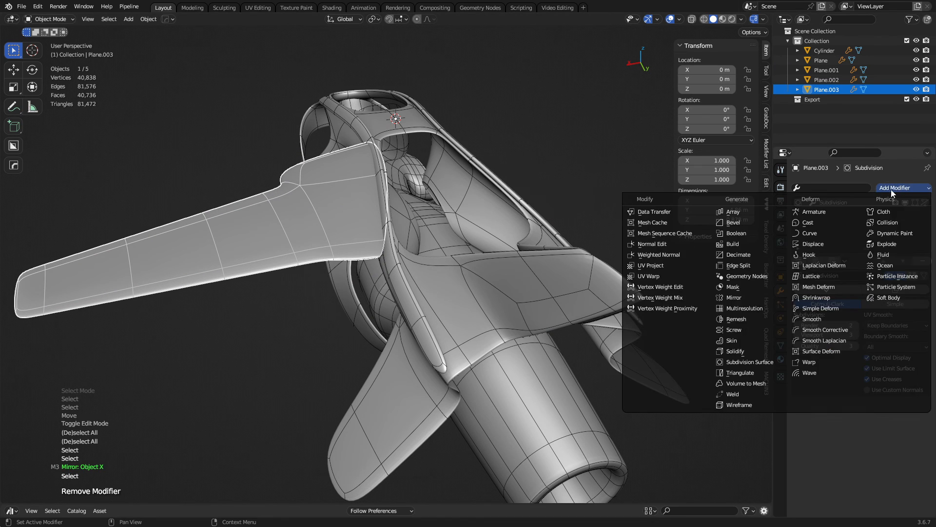
click(751, 297)
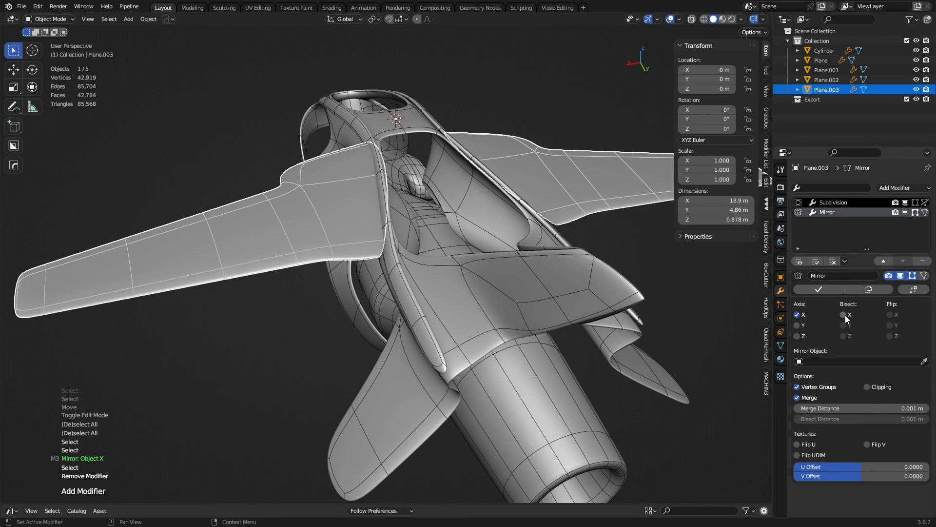
click(924, 362)
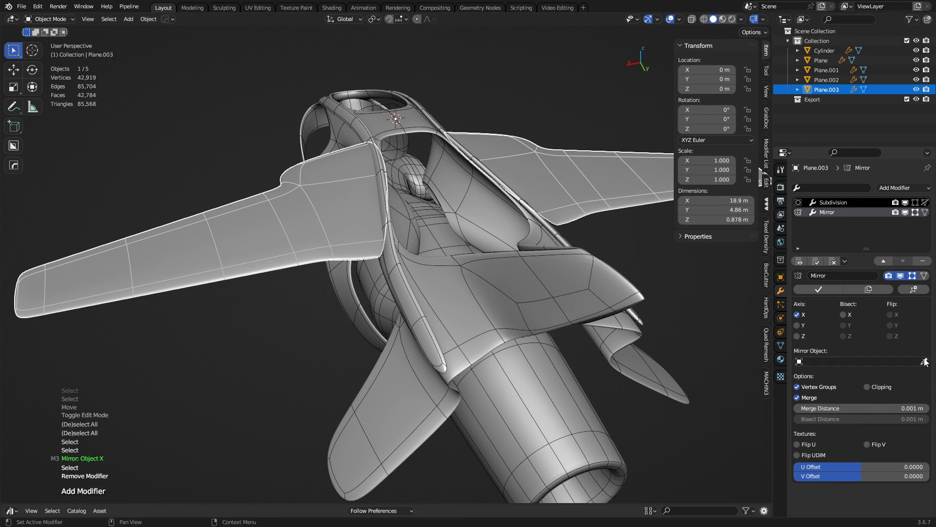
click(470, 289)
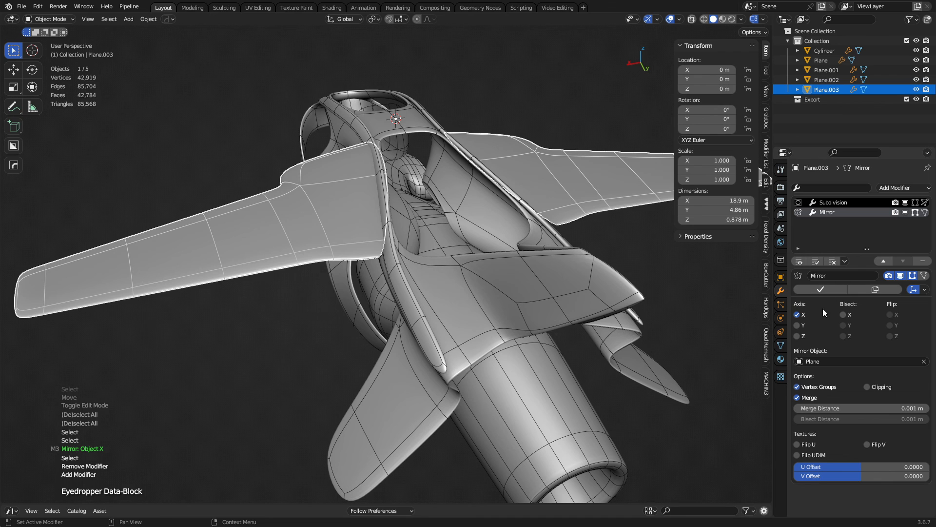
click(847, 315)
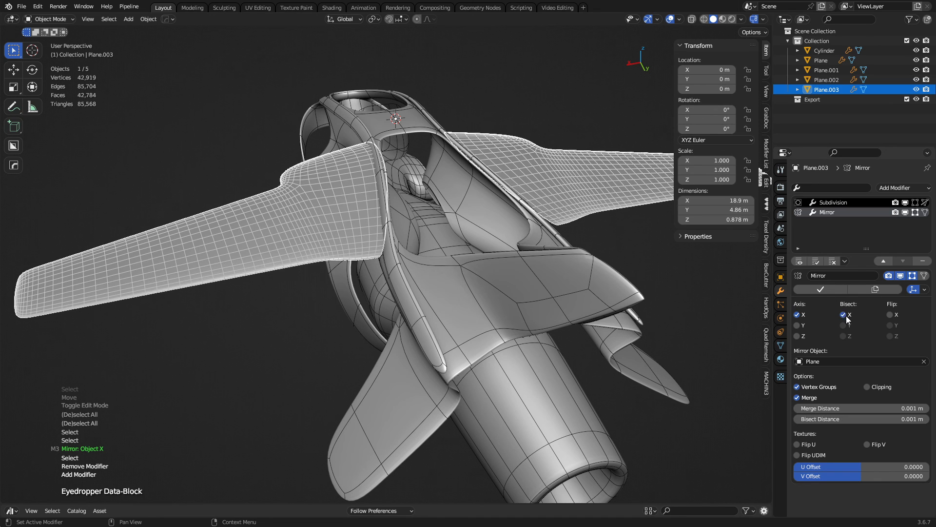
click(885, 260)
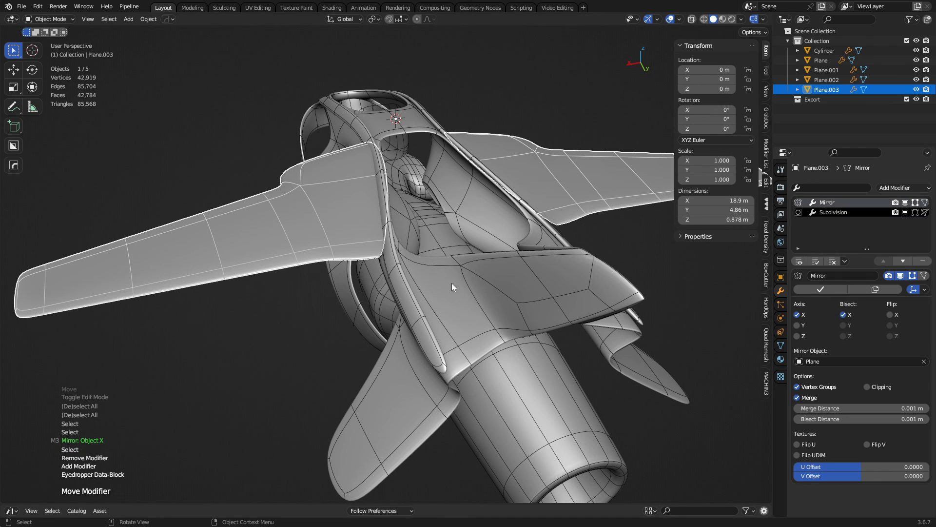
Add a loop cut to the wing close to its root and return to the full model with nothing selected
key(ctrl+Tab)
click(364, 279)
key(alt+a)
alt+middle_click(329, 219)
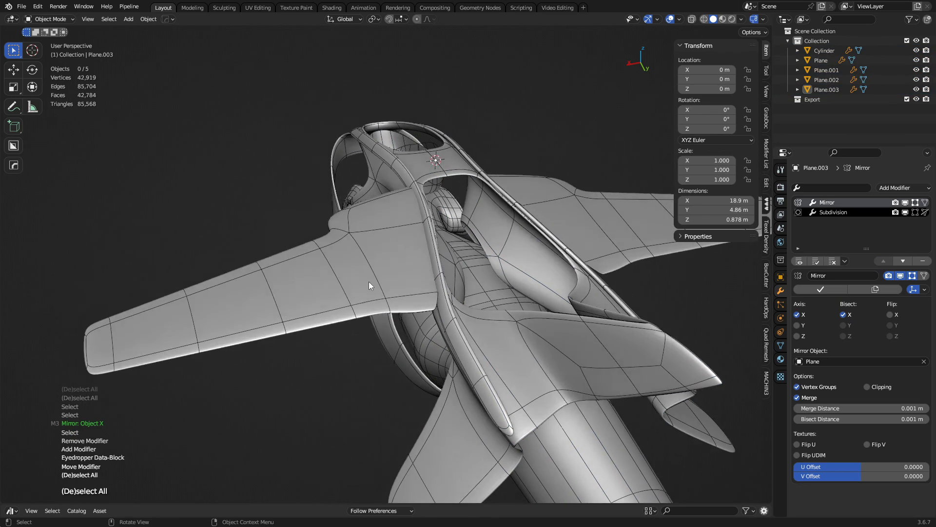
middle_drag(372, 284, 395, 174)
key(ctrl+Tab)
click(420, 259)
middle_drag(419, 244, 425, 317)
key(ctrl+r)
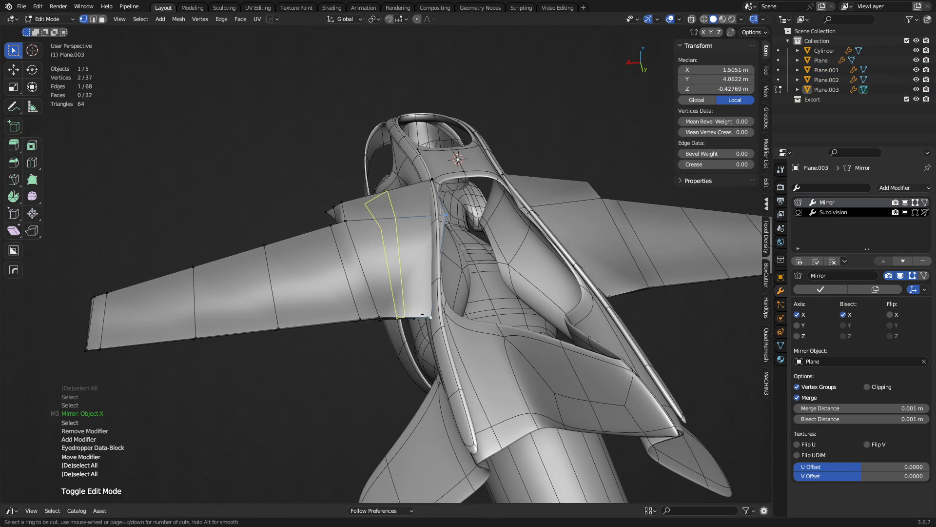
click(424, 317)
click(421, 313)
key(ctrl+Tab)
click(355, 312)
key(alt+a)
Cut a trapezoid outline with the Knife into the lower front edge of the hull, spanning two neighbouring faces
middle_drag(331, 317, 449, 306)
click(442, 313)
key(ctrl+Tab)
click(485, 358)
middle_drag(486, 362, 420, 300)
key(alt+a)
key(k)
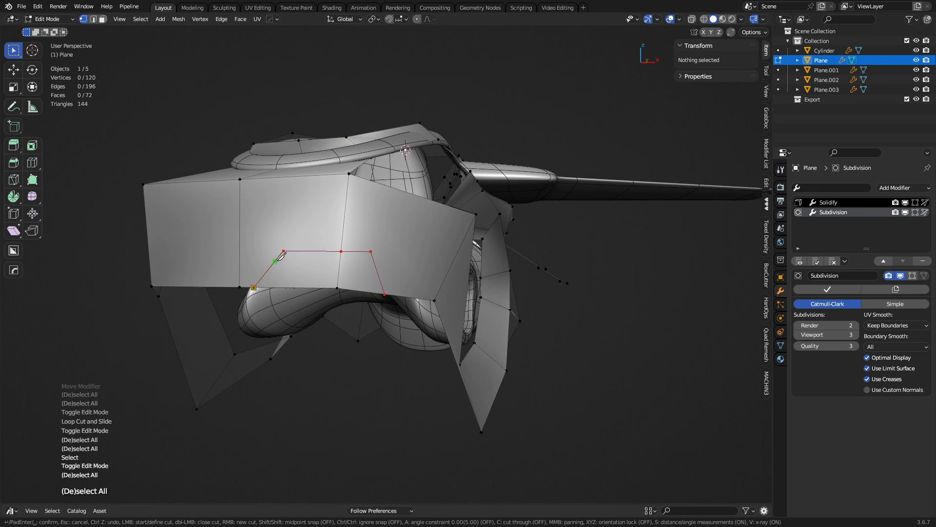
key(space)
Delete the two faces inside the trapezoid cut to open a notch in the hull's lower front edge
key(3)
click(317, 269)
shift+click(360, 271)
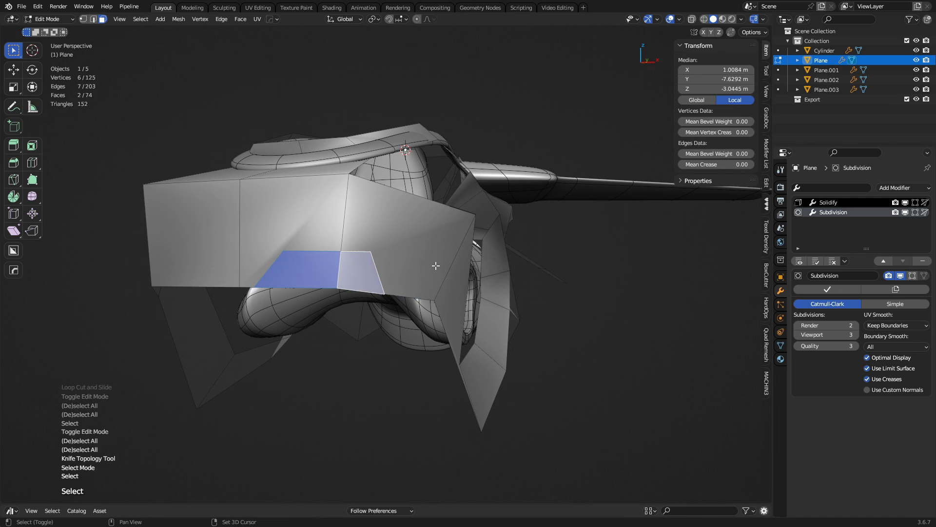
key(x)
click(466, 261)
key(Tab)
click(346, 270)
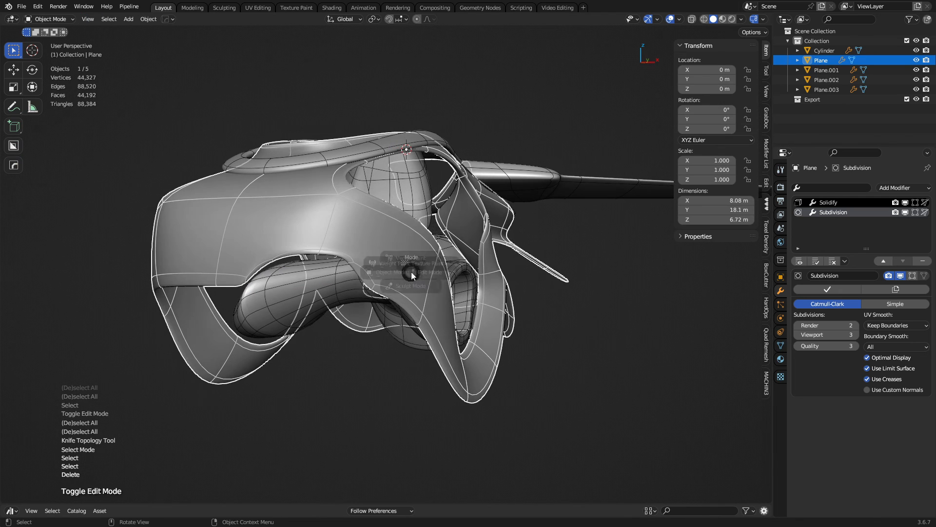
Symmetrize the whole hull mesh across X so the notch is repeated on the other side
key(Tab)
key(a)
middle_drag(446, 275, 488, 277)
key(alt+x)
key(Tab)
click(337, 279)
middle_drag(350, 297, 331, 289)
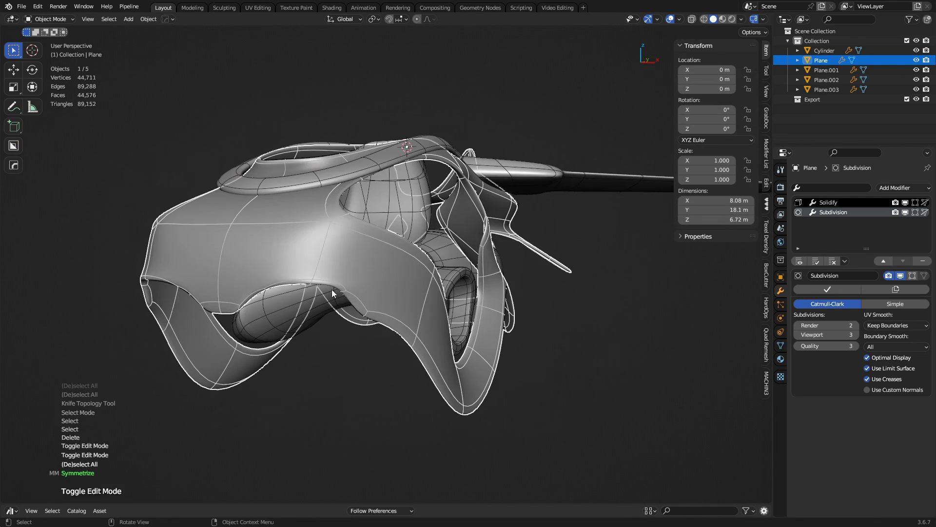
Set the boundary smoothing of the hull's Subdivision modifier to Keep Corners
click(362, 284)
click(888, 347)
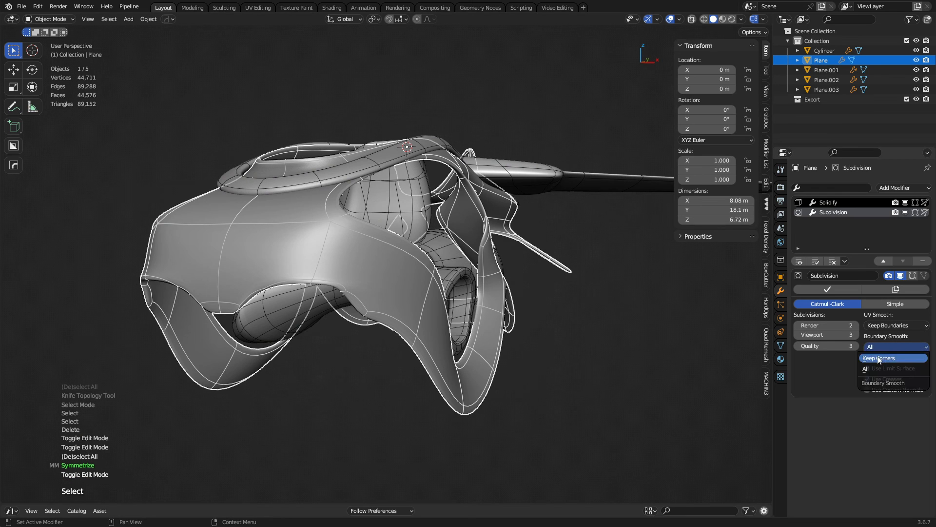
click(879, 358)
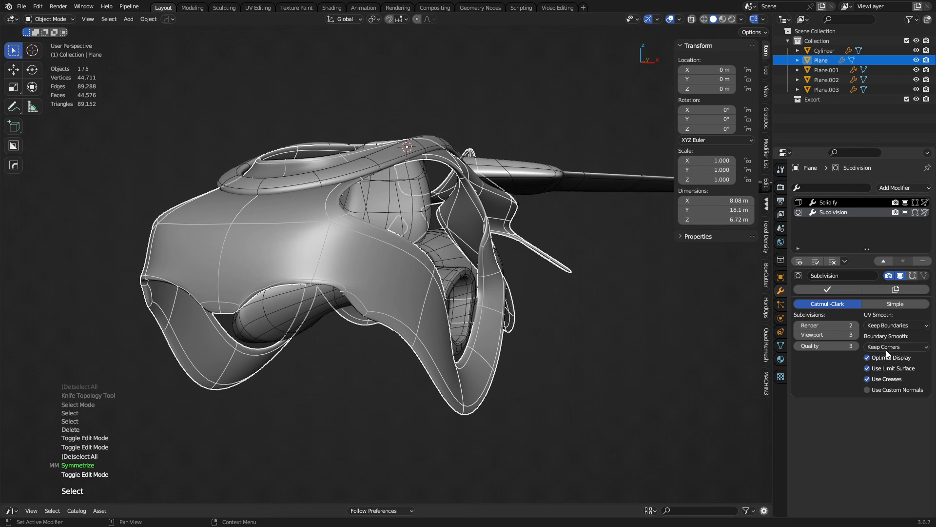
Cut a Knife line from the front centre above the notch along the hull's side to the outer corner of the lower frame
middle_drag(400, 225, 369, 299)
key(Tab)
scroll(434, 317, down, 2)
shift+middle_drag(451, 331, 289, 296)
key(1)
scroll(423, 309, up, 2)
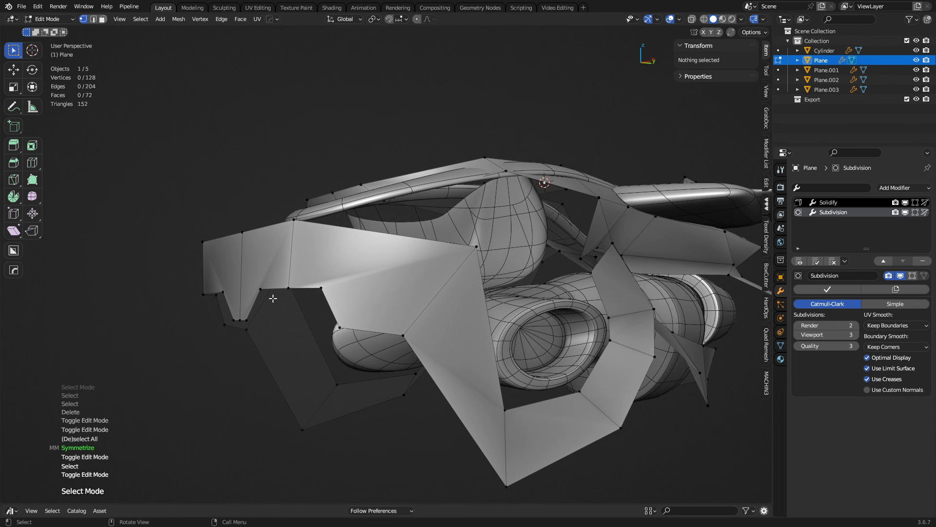
key(k)
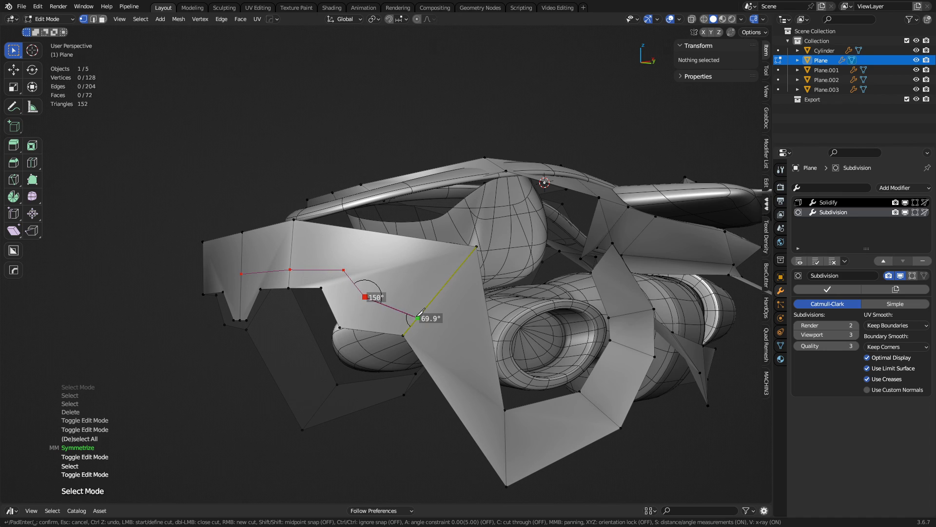
click(417, 318)
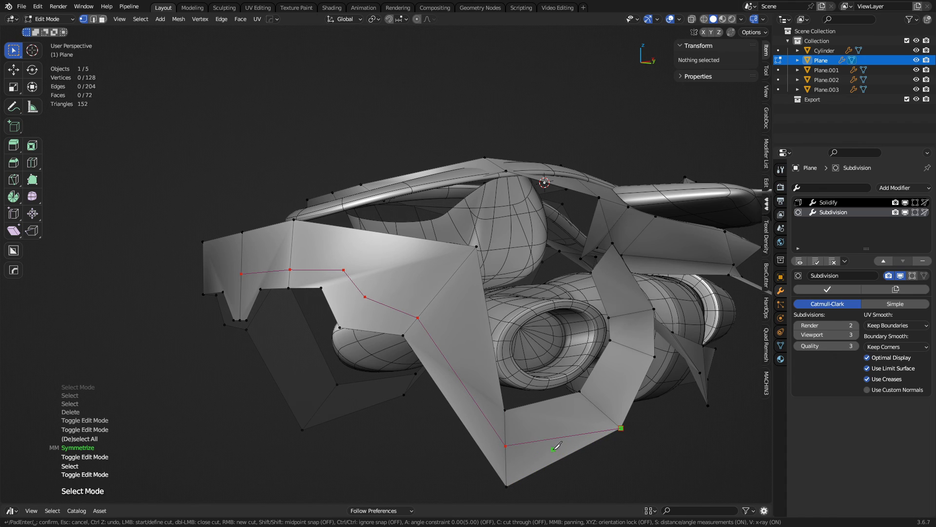
key(Return)
Connect three corners of the notch edge to the matching vertices on the new cut line
click(358, 310)
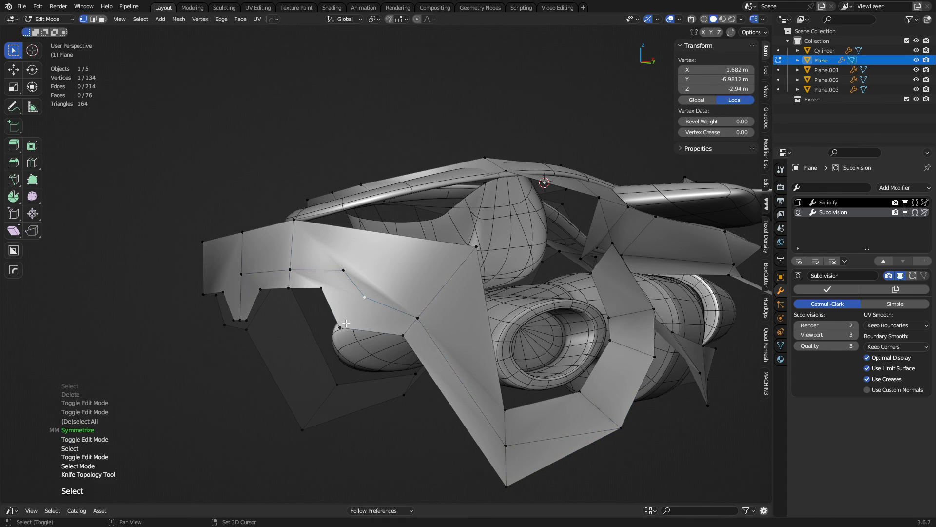
key(j)
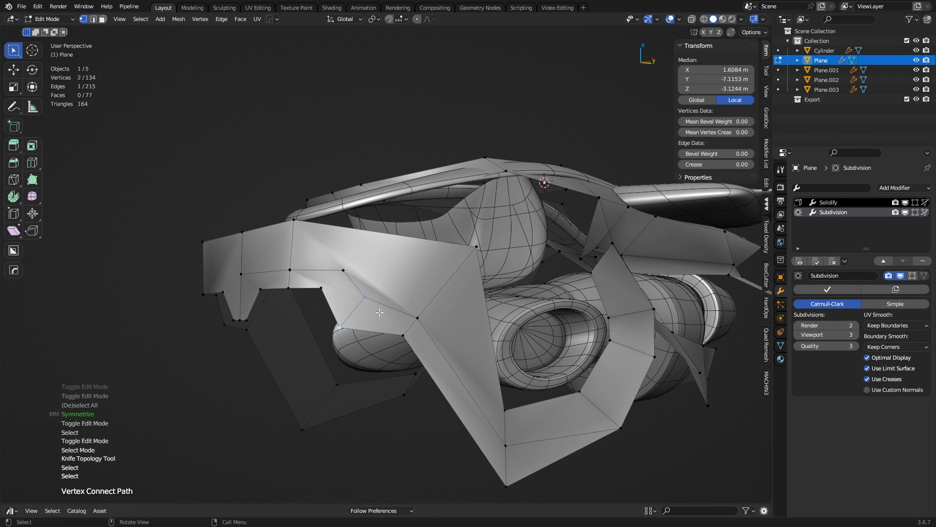
click(343, 272)
key(j)
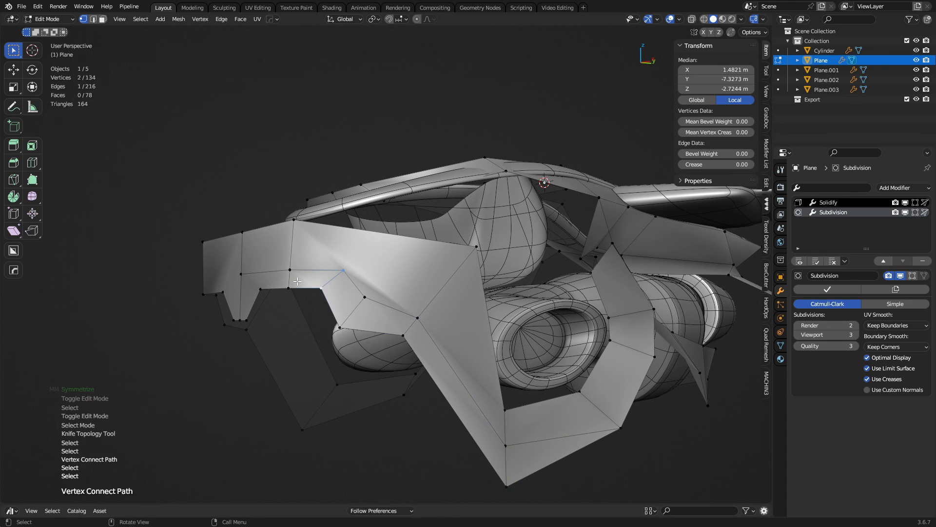
click(263, 285)
shift+click(237, 276)
key(j)
Symmetrize the hull across X again and check the smoothed shape with nothing selected
key(a)
key(alt+x)
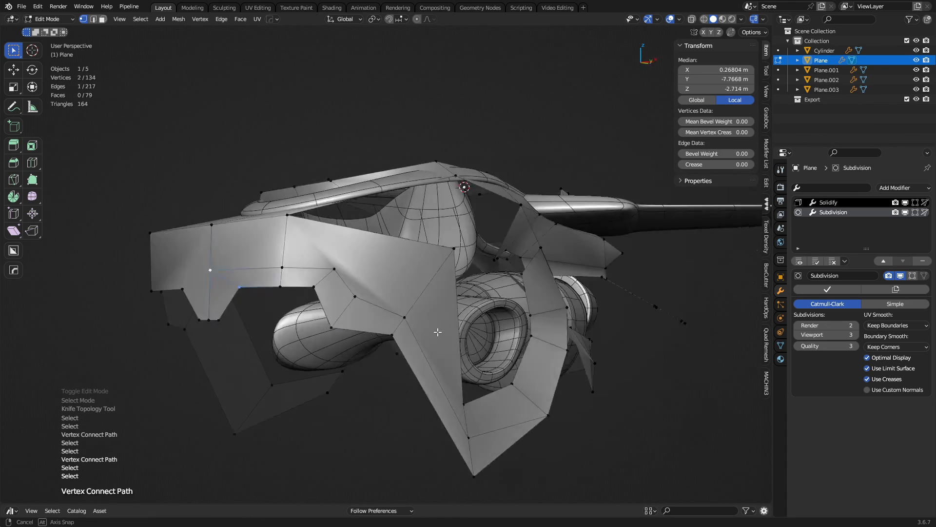
key(Tab)
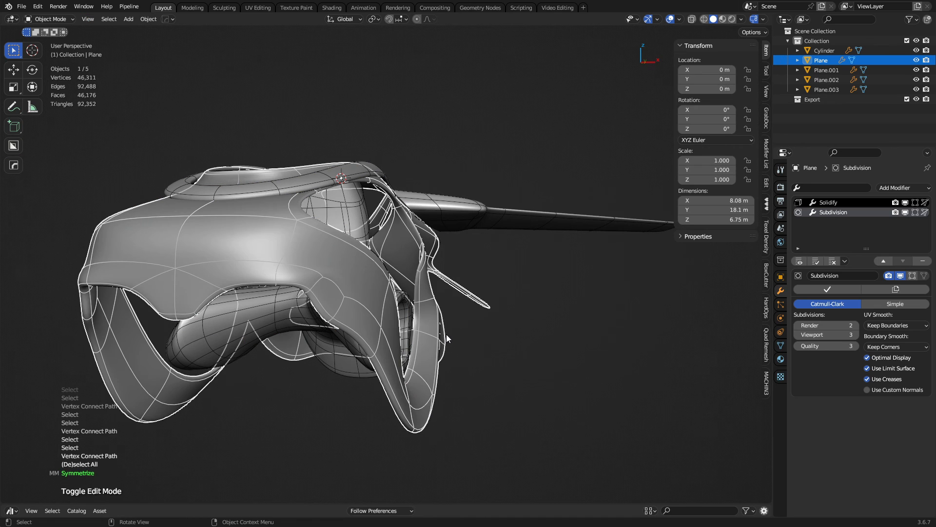
key(a)
key(a)
middle_drag(433, 329, 308, 341)
Slide the two vertices of the cut line beside the notch along their edges to even out the side faces
key(Tab)
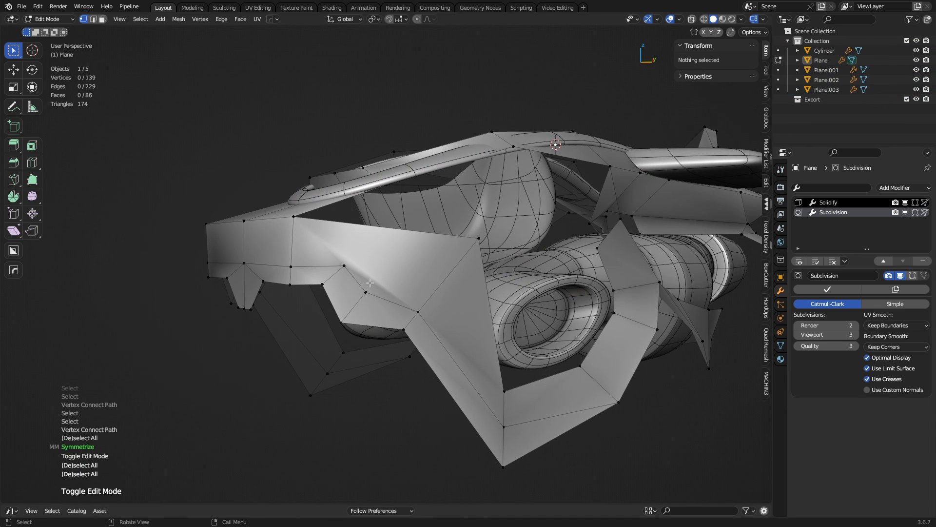
click(345, 266)
key(g)
key(g)
click(347, 269)
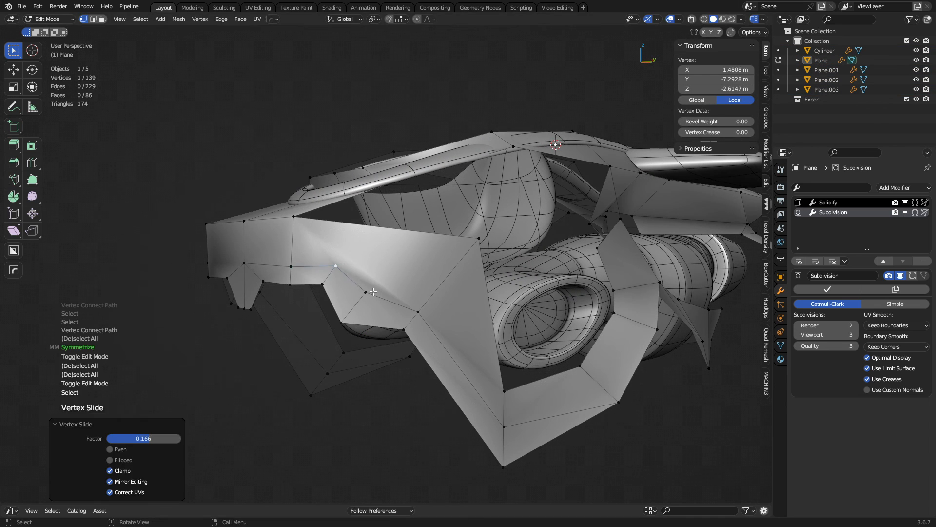
click(371, 292)
key(g)
key(g)
click(367, 293)
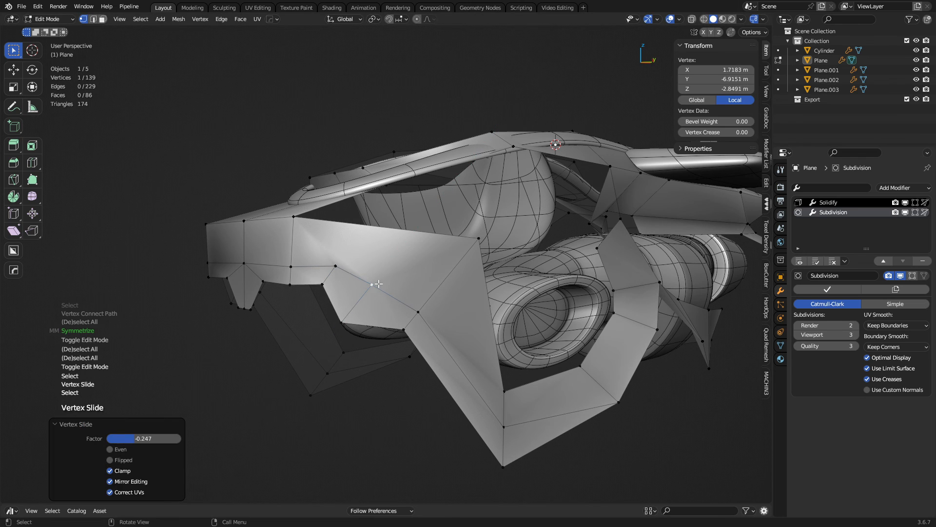
key(g)
key(g)
click(373, 290)
key(2)
click(326, 267)
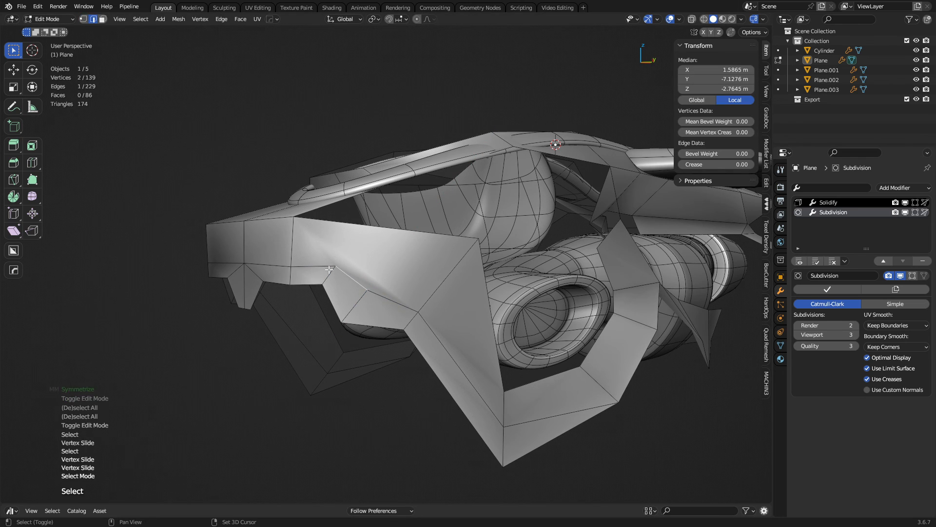
shift+click(361, 281)
click(379, 289)
shift+click(358, 282)
shift+click(320, 267)
key(a)
key(a)
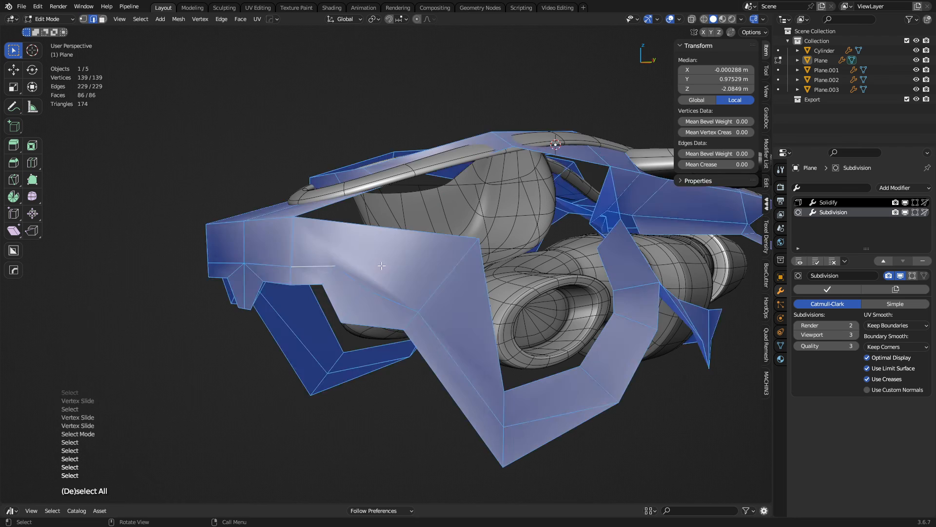
Cut a four-sided face with the Knife above the line beside the notch, connect its upper corners to the hull's upper edge, and check the smoothed result
scroll(378, 280, up, 2)
middle_drag(378, 279, 371, 295)
key(k)
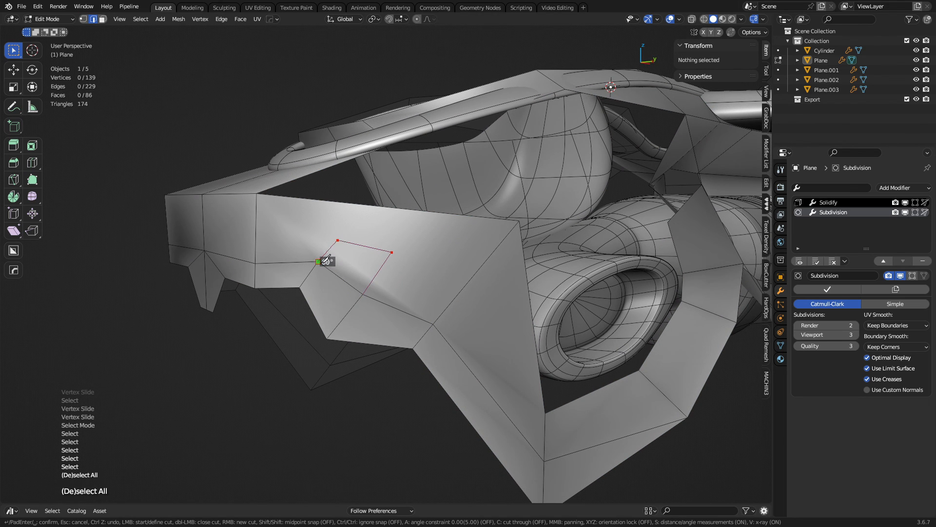
click(338, 240)
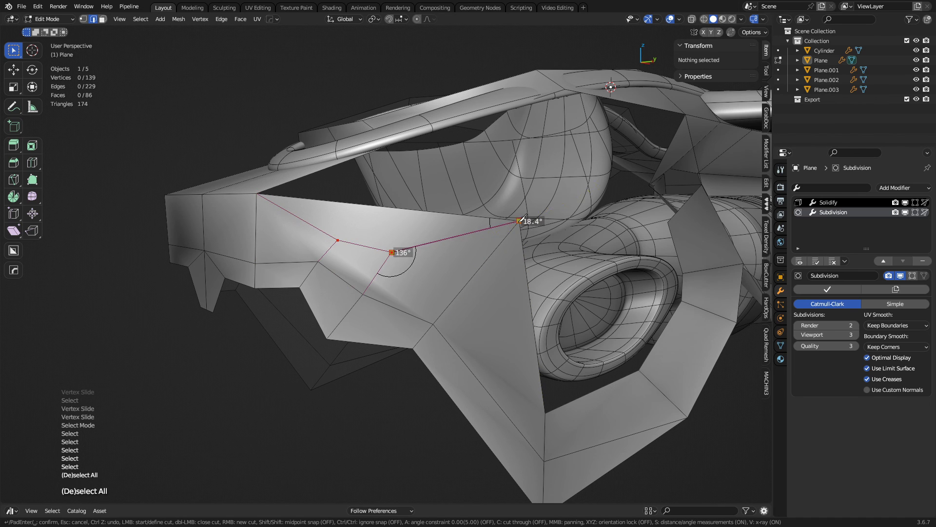
key(Return)
key(ctrl+Tab)
click(399, 280)
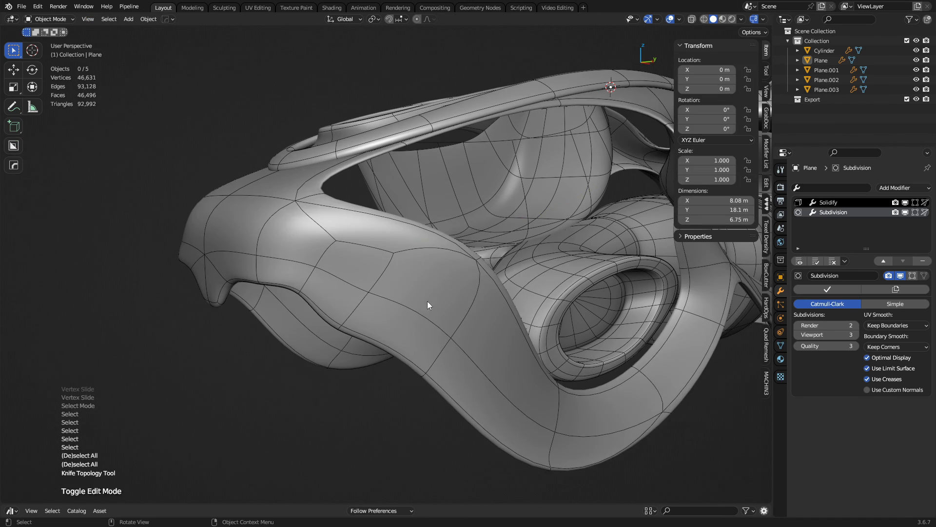
middle_drag(445, 311, 469, 291)
Inset the two stacked faces beside the notch with inward depth to form a recess, and inspect the smoothed surface without wireframe
key(ctrl+Tab)
click(511, 292)
key(3)
click(375, 279)
shift+click(389, 255)
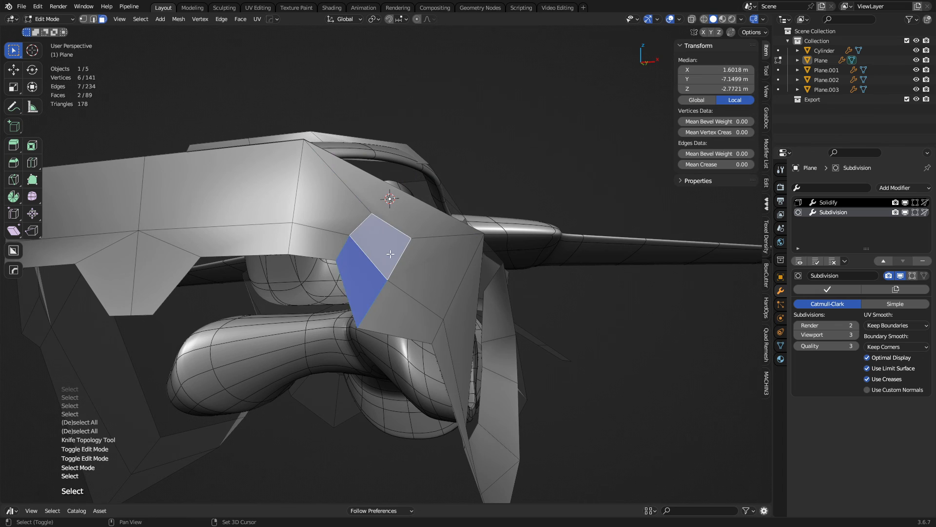
middle_drag(388, 255, 429, 317)
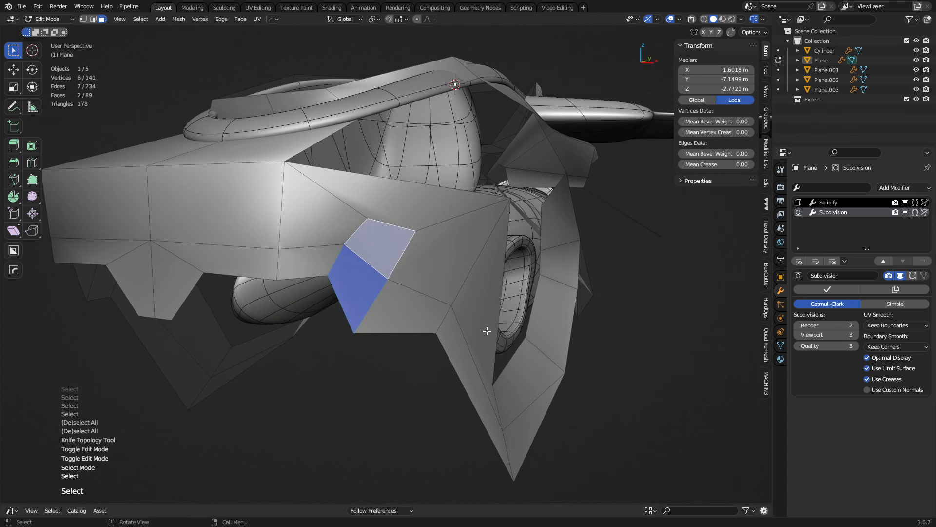
key(i)
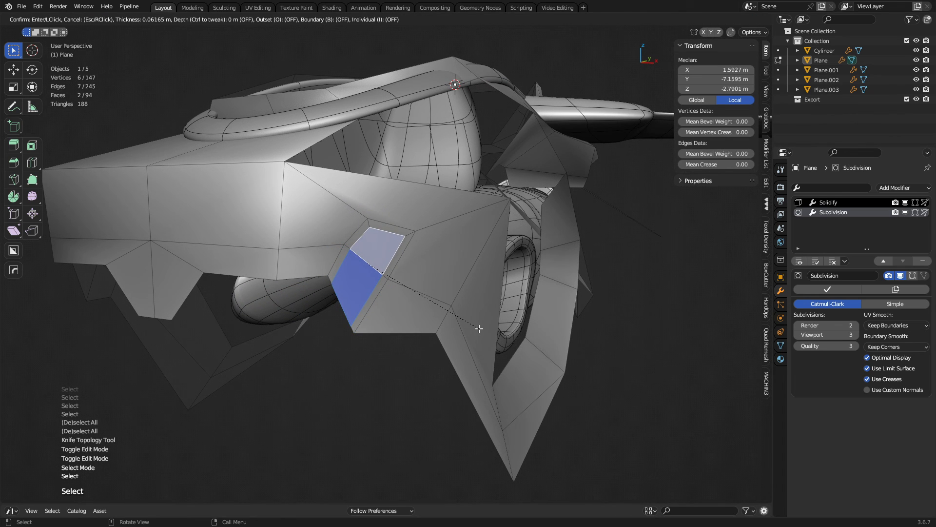
key(ctrl)
click(455, 326)
key(ctrl+Tab)
click(376, 326)
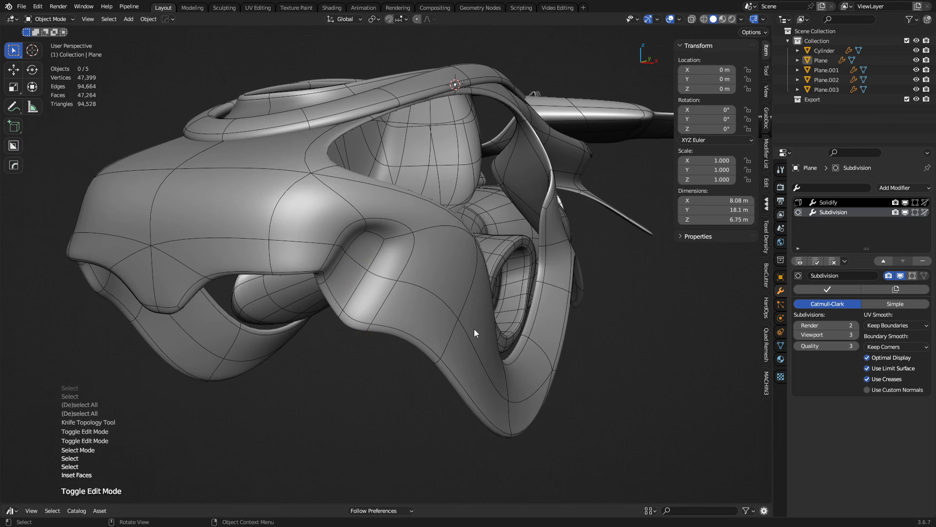
middle_drag(474, 328, 352, 333)
key(shift+w)
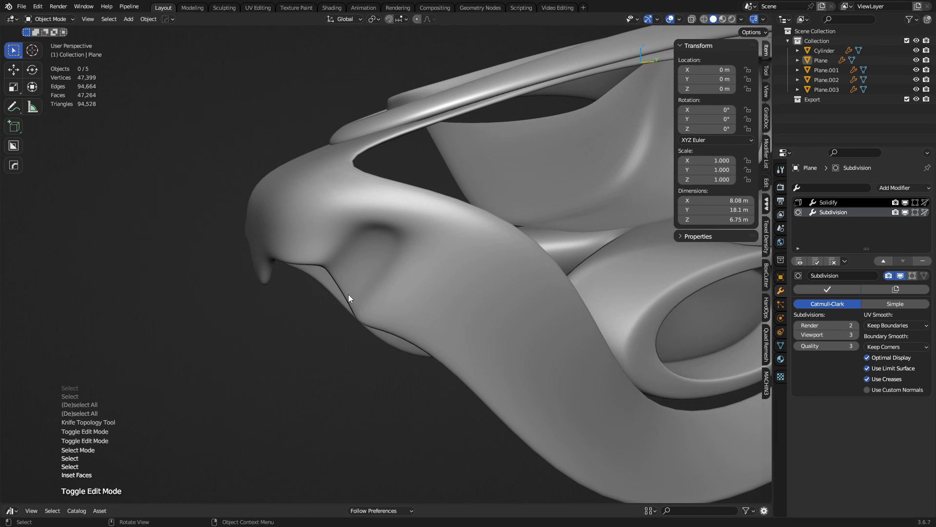
Inset the recess's two inner faces again by about 0.058 m and check the smoothed surface
key(Tab)
key(i)
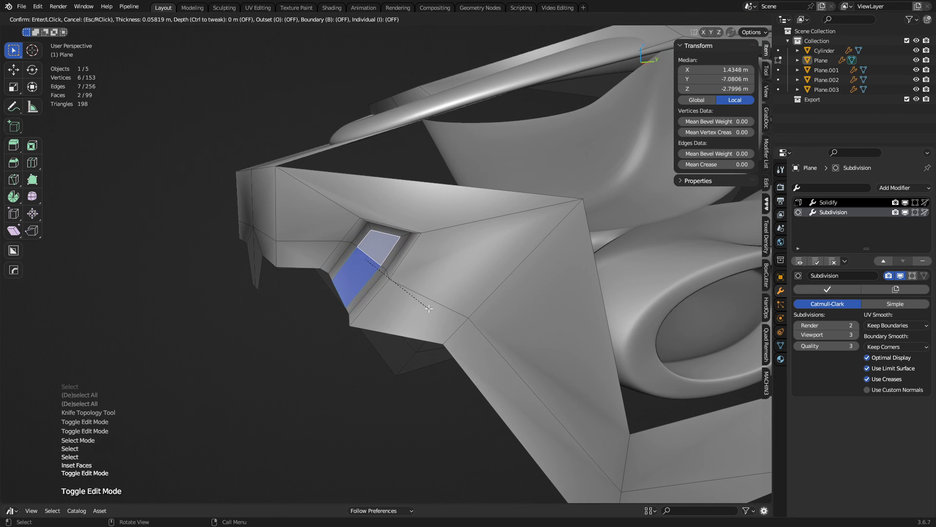
click(429, 308)
key(ctrl+Tab)
click(367, 312)
middle_drag(368, 314, 363, 280)
key(Tab)
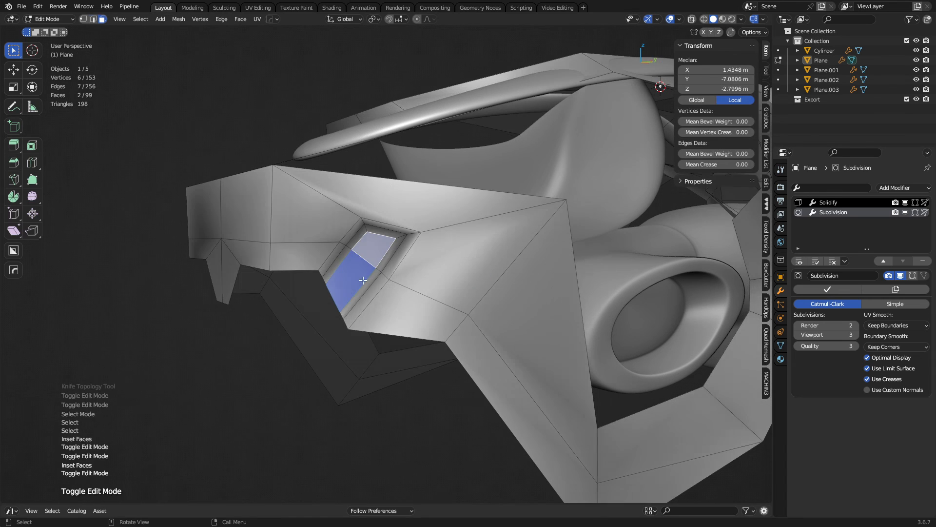
Bevel the edge path around the recess's outer rim about 0.05 m wide with 2 segments, and inspect the smoothed rim
key(2)
click(325, 259)
click(331, 257)
ctrl+click(380, 291)
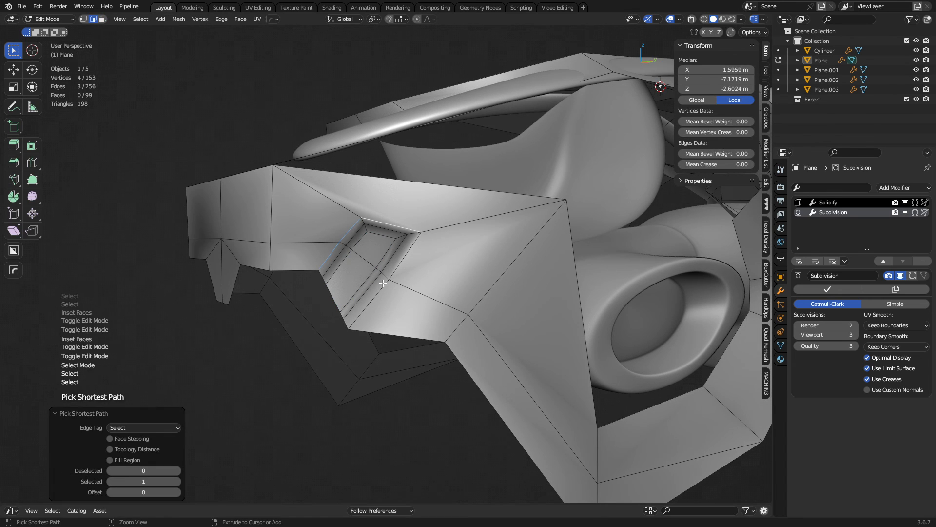
key(ctrl+b)
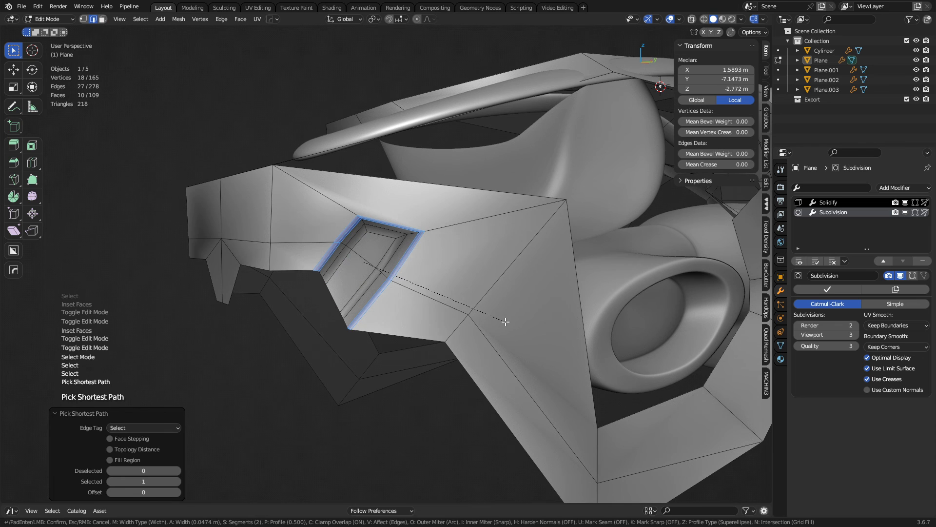
click(496, 320)
key(ctrl+Tab)
click(439, 323)
middle_drag(417, 318, 332, 308)
Symmetrize the whole hull mesh across X to copy the beveled recess to the other side
key(Tab)
key(a)
middle_drag(434, 319, 462, 339)
key(alt+x)
Try insetting the two center faces of the flap below the nose with outward depth, and check the smoothed shape
key(3)
click(320, 318)
shift+click(301, 319)
middle_drag(328, 318, 471, 321)
key(i)
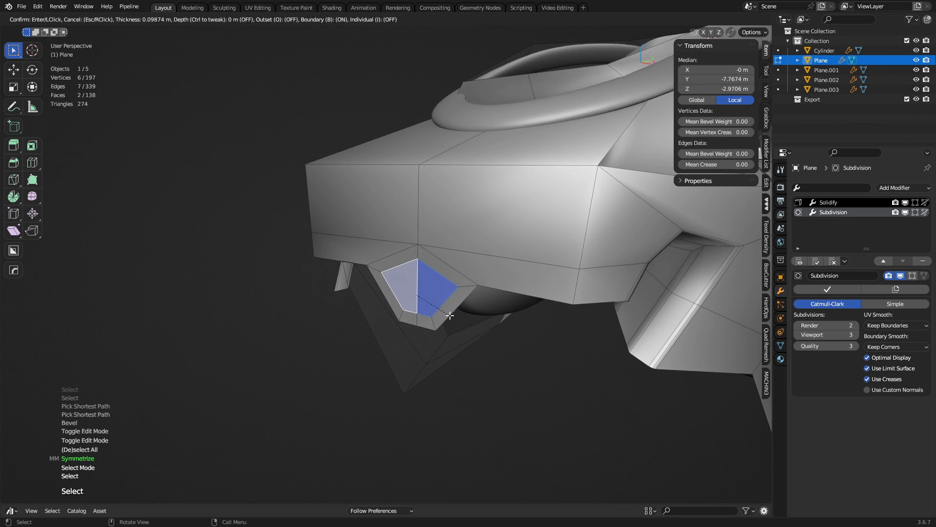
click(489, 324)
key(ctrl+Tab)
click(452, 326)
key(ctrl+Tab)
click(462, 324)
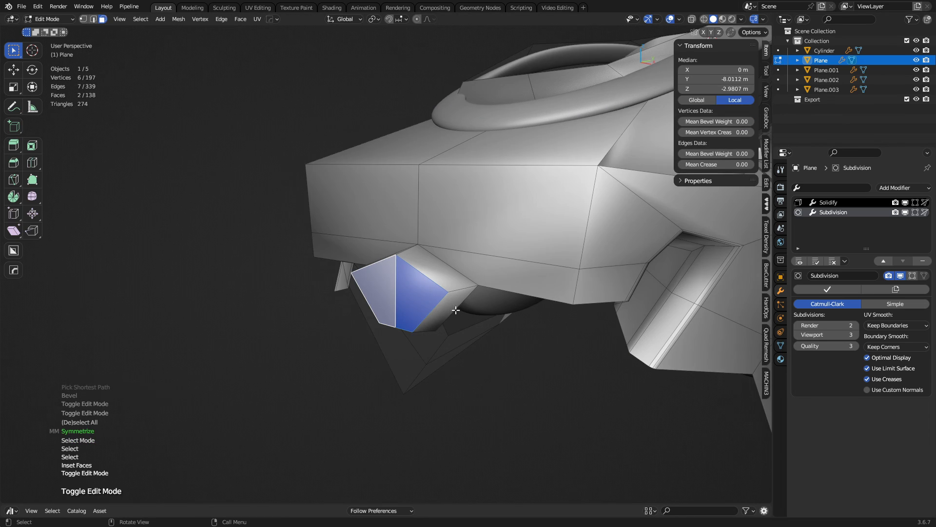
Undo the inset of the two center flap faces below the nose
middle_drag(455, 297, 431, 307)
key(ctrl+z)
key(ctrl+z)
key(ctrl+z)
key(ctrl+z)
Cut a horizontal line across the flap below the nose with the Knife, from one slanted edge to the other
key(1)
key(alt+a)
key(k)
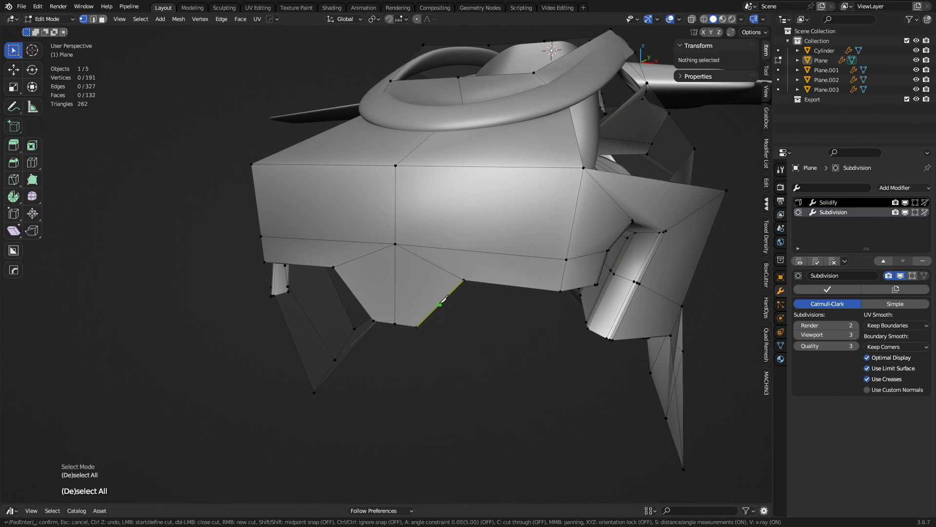
click(357, 284)
key(Return)
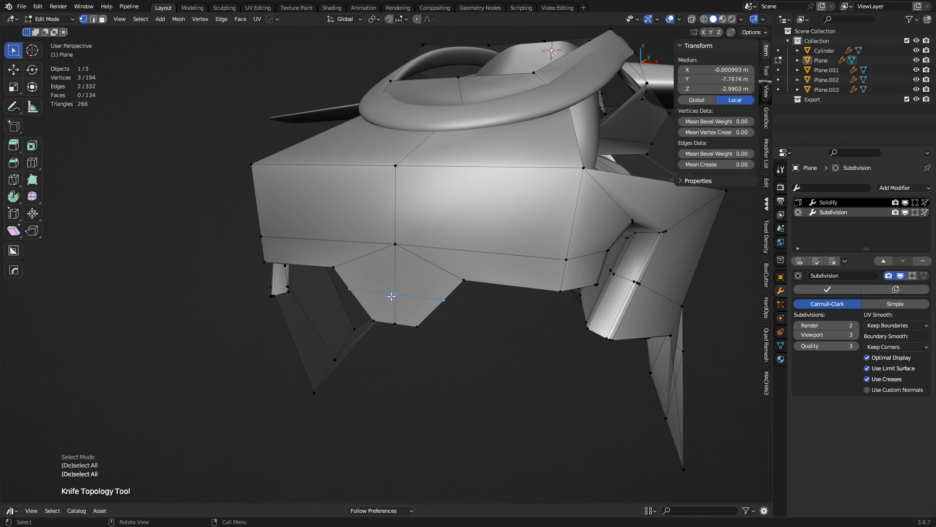
Select the four flap faces above and below the new cut line
key(3)
click(379, 307)
shift+click(380, 280)
shift+click(414, 280)
shift+click(414, 308)
key(1)
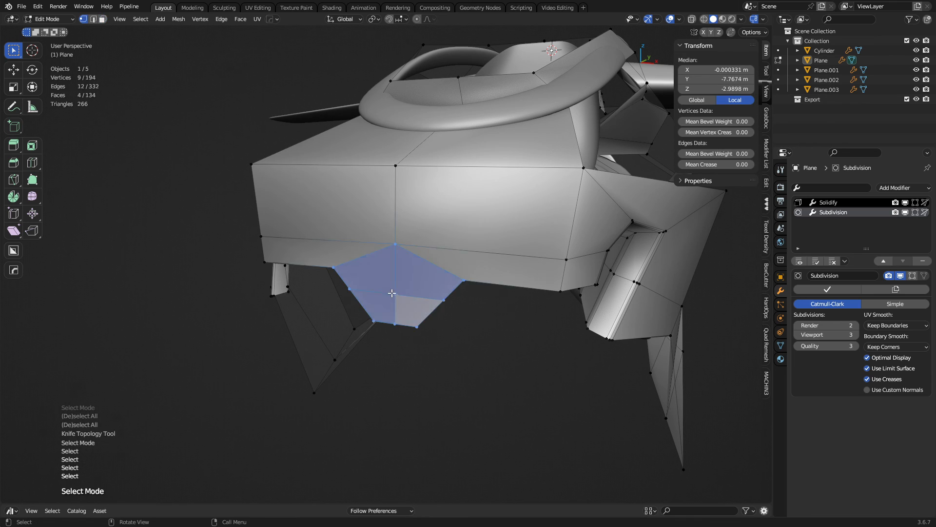
Try moving the flap's center vertex along its normal with Shrink/Fatten, and check the smoothed result
click(392, 293)
middle_drag(392, 293, 554, 315)
key(alt+s)
click(426, 303)
key(ctrl+Tab)
click(387, 337)
key(ctrl+Tab)
click(463, 294)
Undo the Shrink/Fatten of the flap's center vertex
middle_drag(466, 295, 390, 285)
scroll(431, 312, up, 1)
key(ctrl+z)
key(ctrl+z)
key(ctrl+z)
key(ctrl+z)
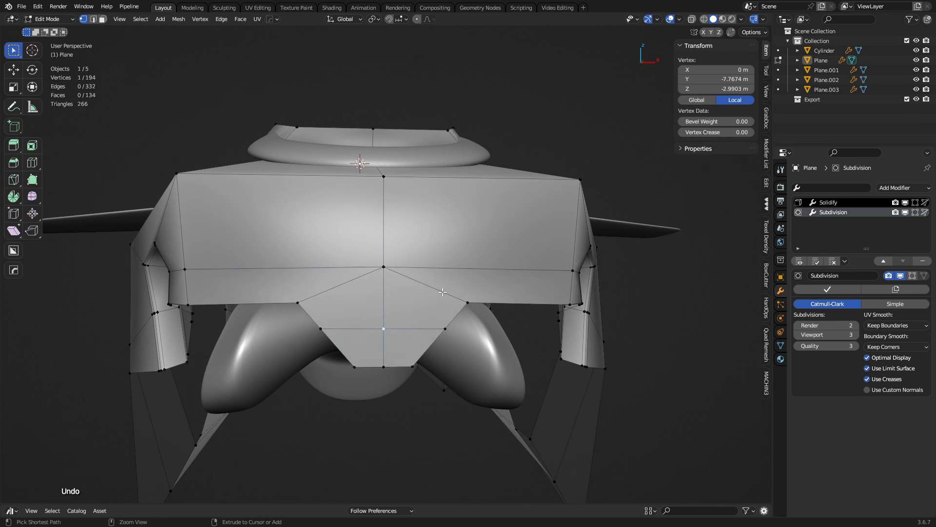
Leave Edit Mode, set the hull's viewport subdivision level to 5, and view the whole ship with nothing selected
key(3)
middle_drag(418, 316, 395, 304)
key(Tab)
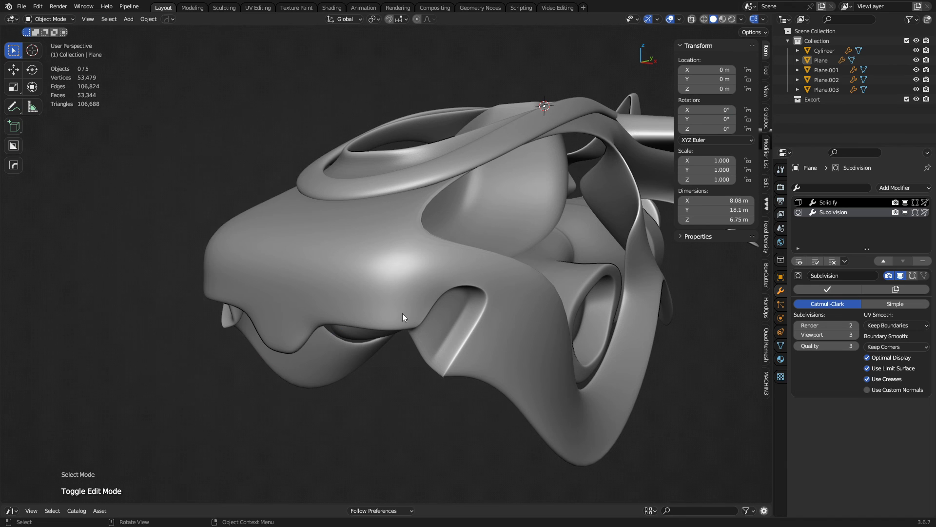
middle_drag(402, 313, 396, 315)
middle_drag(393, 295, 382, 365)
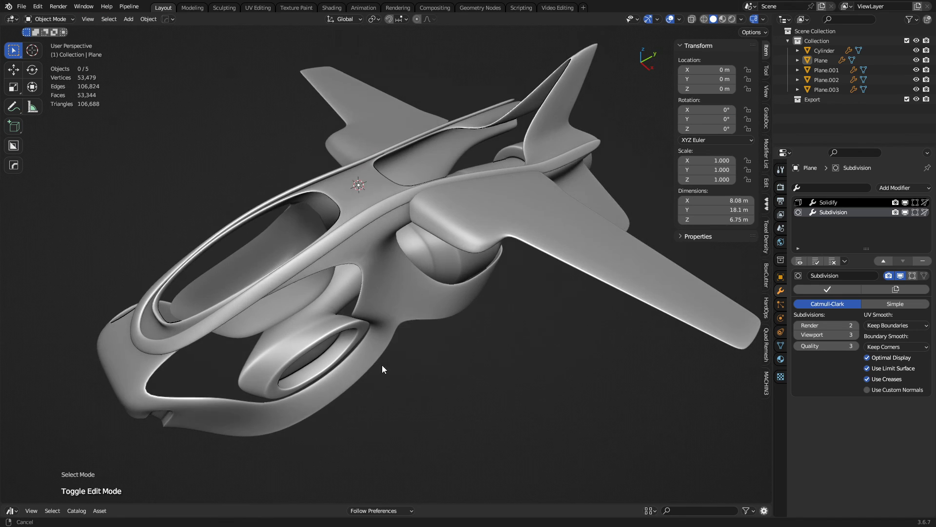
click(369, 257)
key(ctrl+4)
key(ctrl+5)
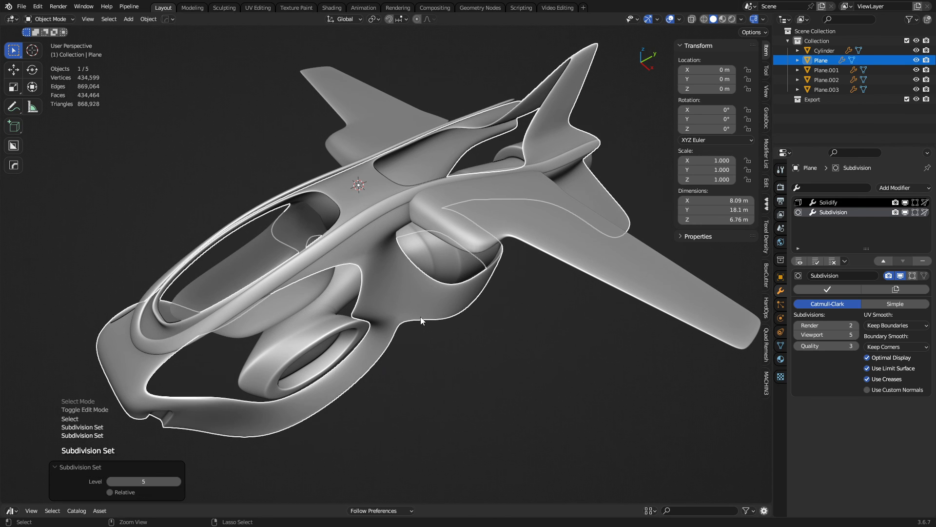
key(ctrl+5)
key(alt+a)
mouse_move(458, 332)
middle_down()
mouse_move(462, 308)
mouse_move(491, 292)
mouse_move(466, 327)
mouse_move(498, 288)
mouse_move(452, 315)
middle_up()
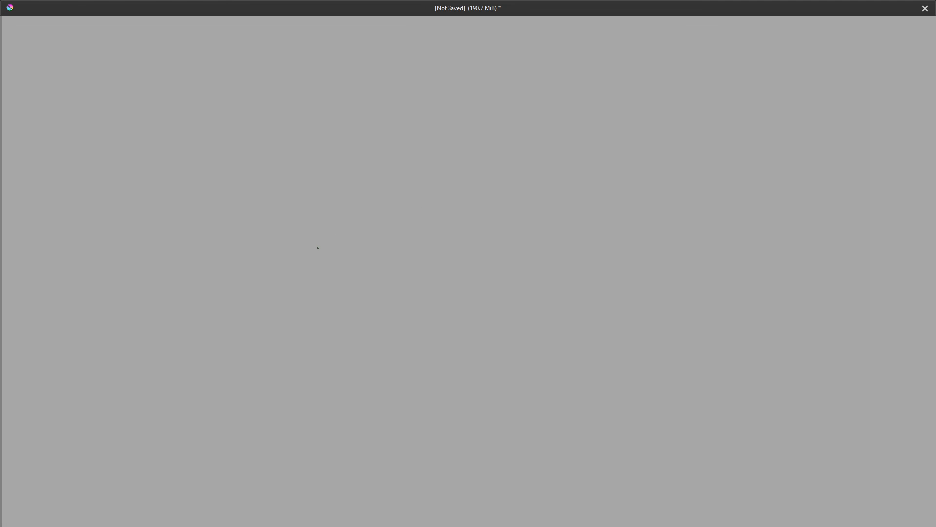
Switch to the blank Krita canvas and sketch the cockpit canopy outline with its upper curve and the rounded body section behind it
drag(287, 250, 411, 266)
mouse_move(282, 250)
mouse_down()
mouse_move(414, 171)
mouse_move(593, 130)
mouse_up()
drag(415, 256, 445, 244)
mouse_move(412, 263)
mouse_down()
mouse_move(464, 215)
mouse_move(463, 161)
mouse_up()
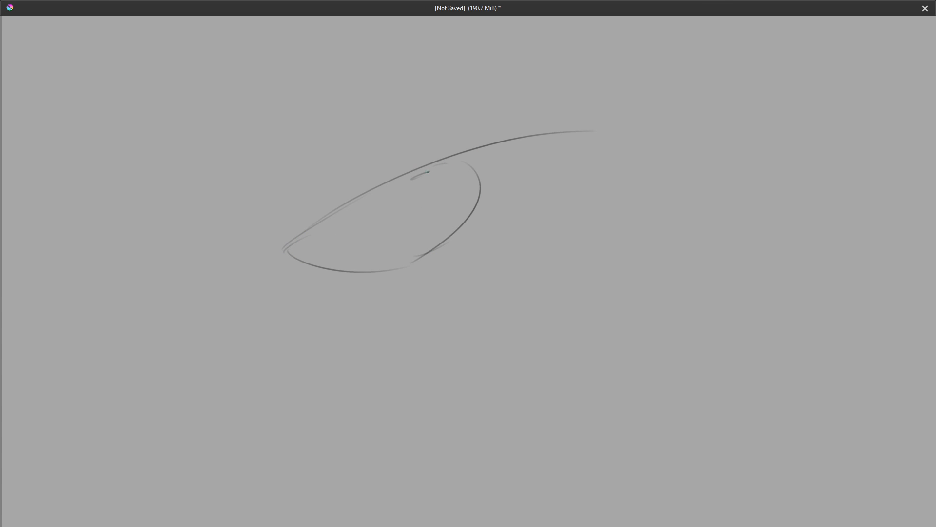
drag(436, 256, 644, 164)
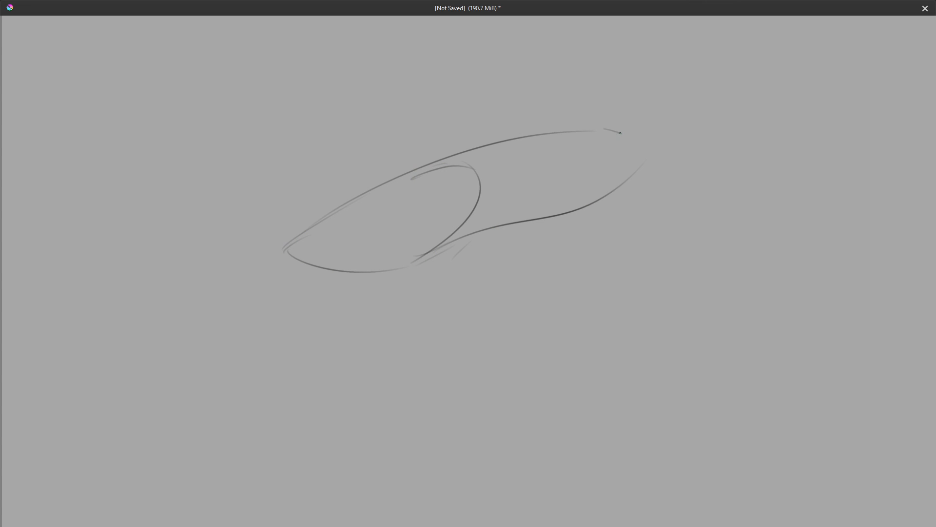
drag(620, 133, 664, 158)
drag(648, 154, 615, 190)
Sketch the pointed nose, the long side and upper rear lines, and the side pod with a tapered tail
drag(267, 276, 344, 307)
mouse_move(244, 276)
mouse_down()
mouse_move(121, 343)
mouse_move(350, 289)
mouse_up()
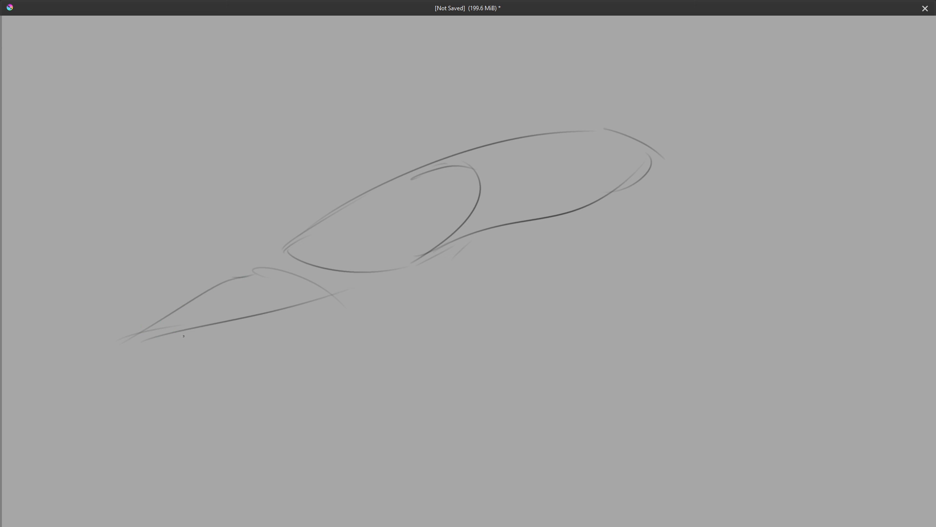
mouse_move(139, 342)
mouse_down()
mouse_move(371, 329)
mouse_move(622, 274)
mouse_move(732, 286)
mouse_up()
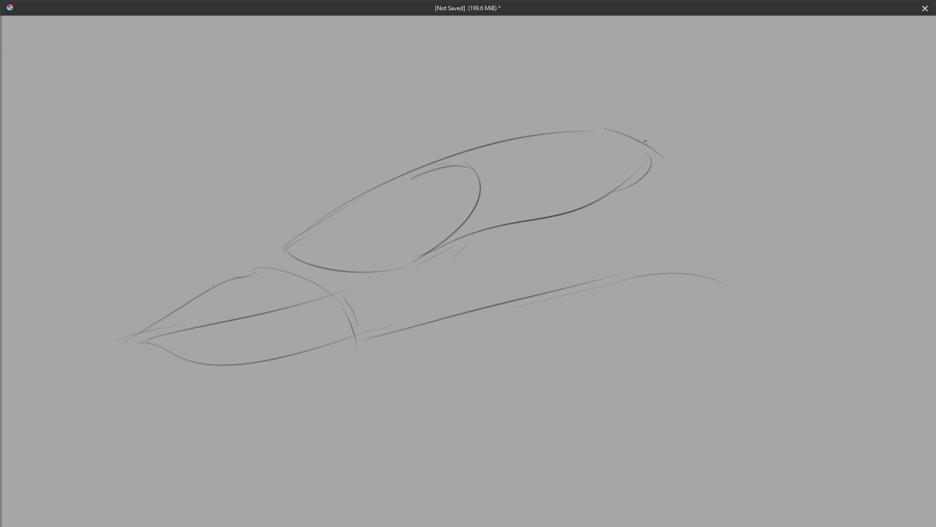
drag(640, 140, 890, 139)
mouse_move(458, 325)
mouse_down()
mouse_move(639, 354)
mouse_move(507, 317)
mouse_up()
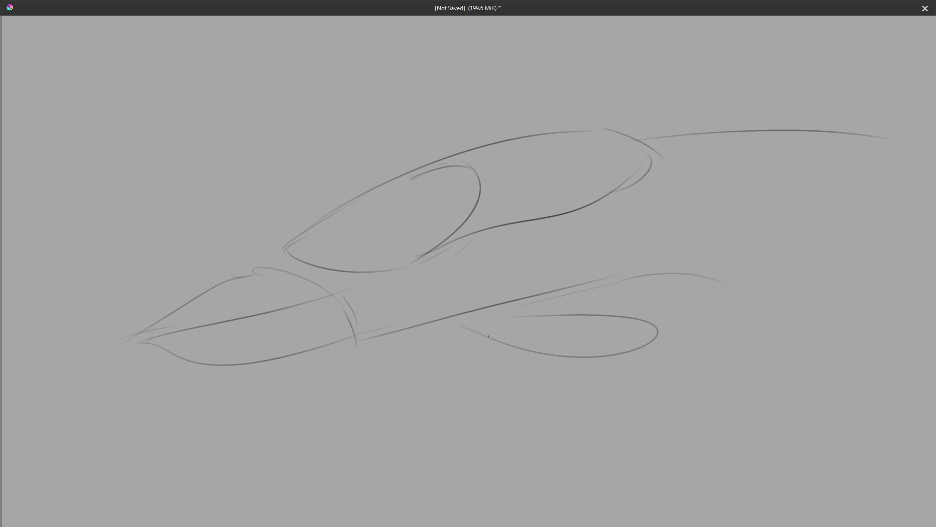
mouse_move(614, 325)
mouse_down()
mouse_move(734, 302)
mouse_move(627, 340)
mouse_up()
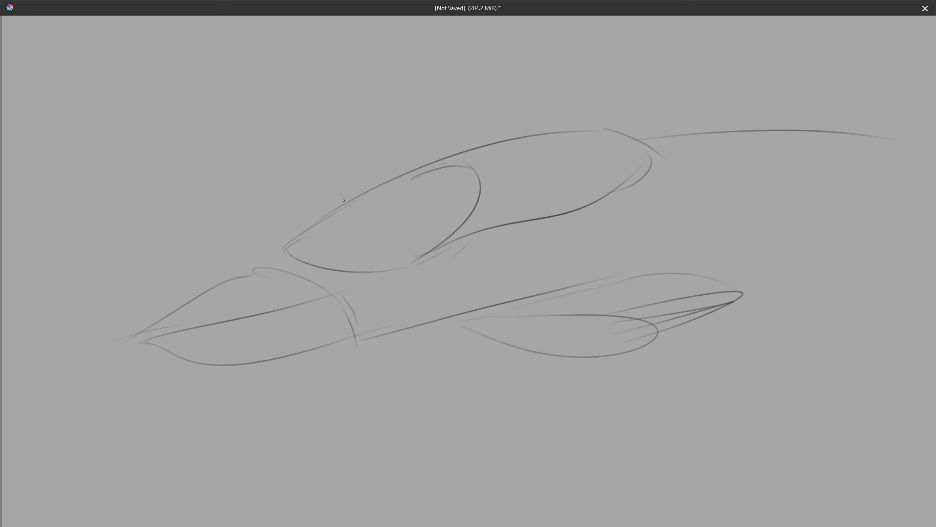
Try single strokes across the canopy, side, nose and lower canopy edge, undoing each one
drag(343, 201, 405, 257)
key(ctrl+z)
mouse_move(406, 332)
mouse_down()
mouse_move(404, 308)
mouse_move(334, 205)
mouse_up()
key(ctrl+z)
drag(293, 350, 214, 275)
key(ctrl+z)
drag(416, 257, 530, 205)
key(ctrl+z)
Draw dark double seam lines along the canopy's and body's lower edge and a curved seam around the nose
drag(396, 269, 521, 215)
drag(399, 278, 600, 191)
drag(551, 215, 605, 193)
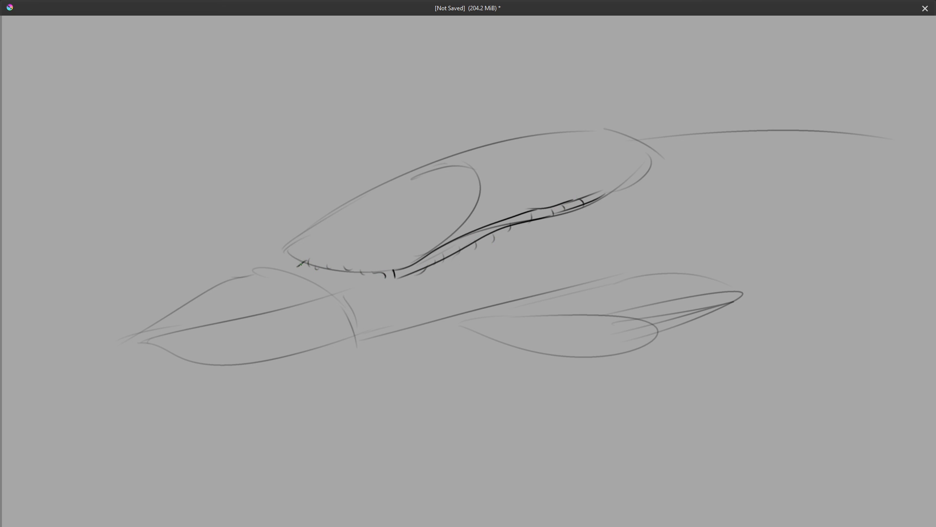
drag(299, 265, 403, 269)
mouse_move(257, 274)
mouse_down()
mouse_move(322, 295)
mouse_move(350, 339)
mouse_up()
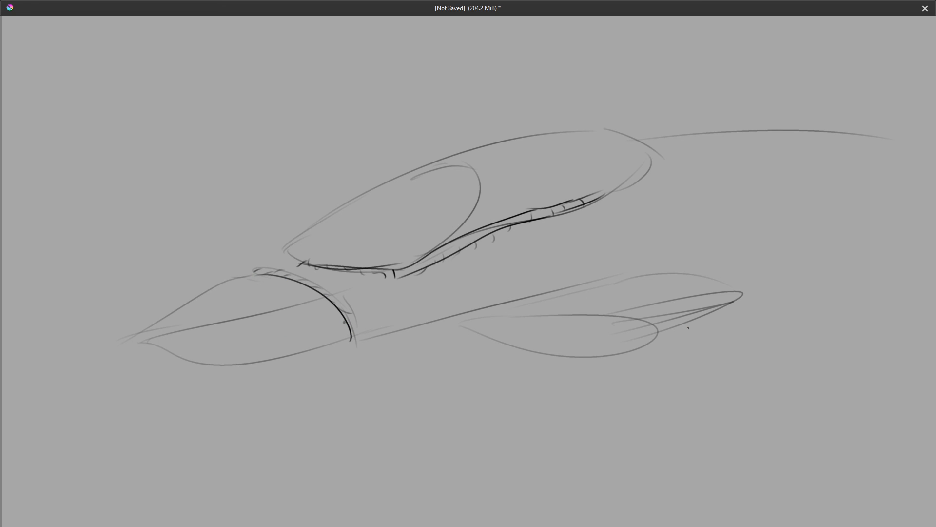
Draw doubled cross-section seams around the ship's middle and rear, following the body and side pod bulges
drag(663, 336, 630, 297)
drag(634, 240, 552, 137)
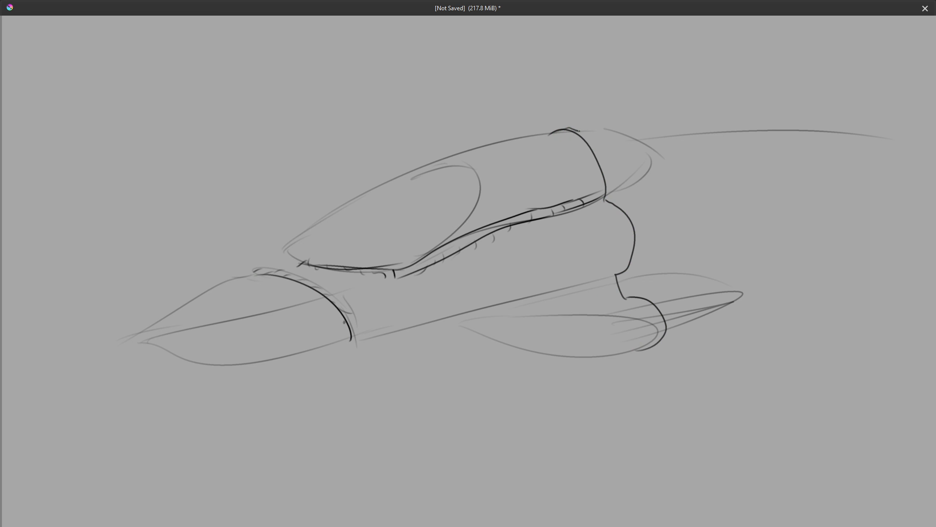
drag(623, 200, 635, 261)
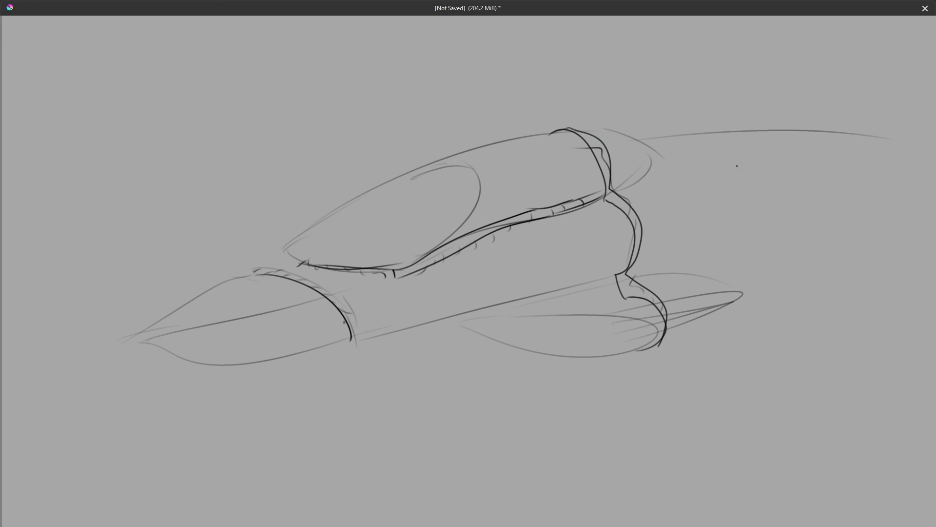
mouse_move(691, 138)
mouse_down()
mouse_move(743, 258)
mouse_move(718, 316)
mouse_move(770, 288)
mouse_move(744, 163)
mouse_move(720, 141)
mouse_up()
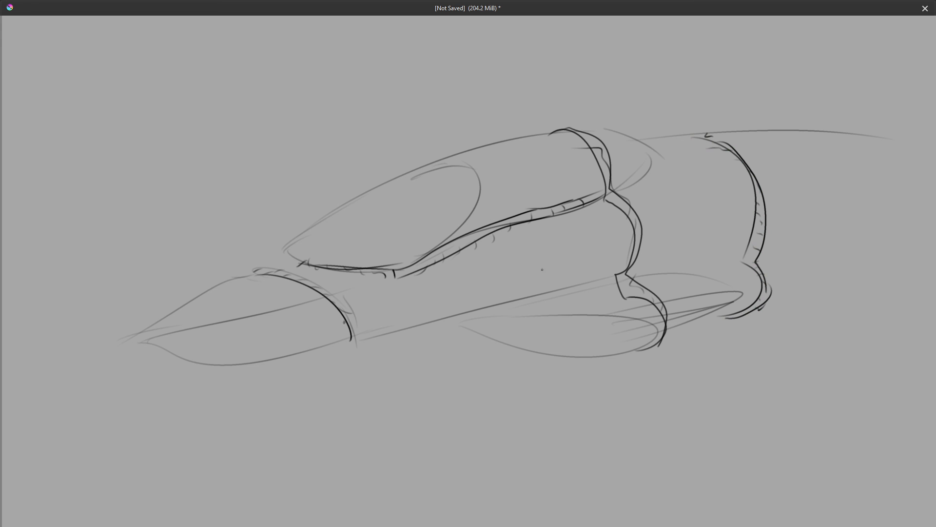
Draw long dark lines along the ship's side from the nose seam to the tail, redoing the second stroke
drag(353, 320, 921, 191)
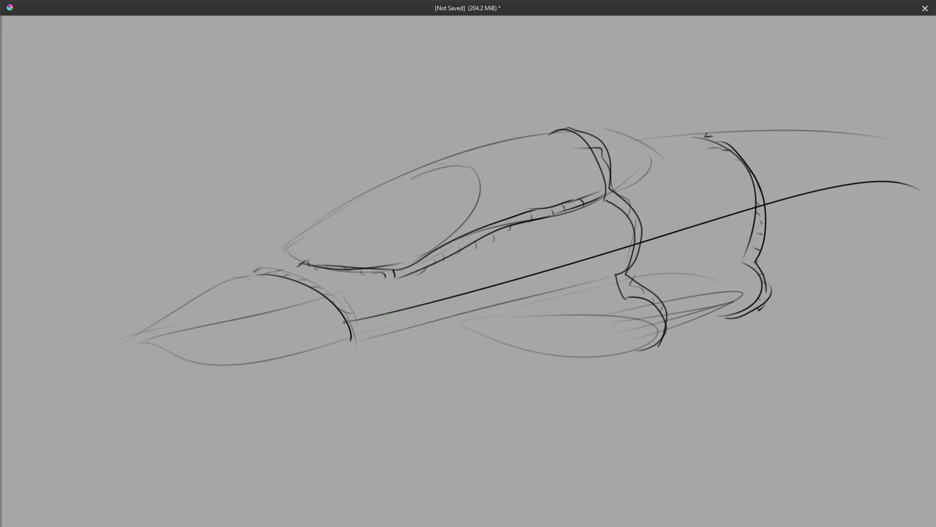
drag(345, 319, 807, 171)
key(ctrl+z)
mouse_move(348, 318)
mouse_down()
mouse_move(725, 204)
mouse_move(908, 176)
mouse_up()
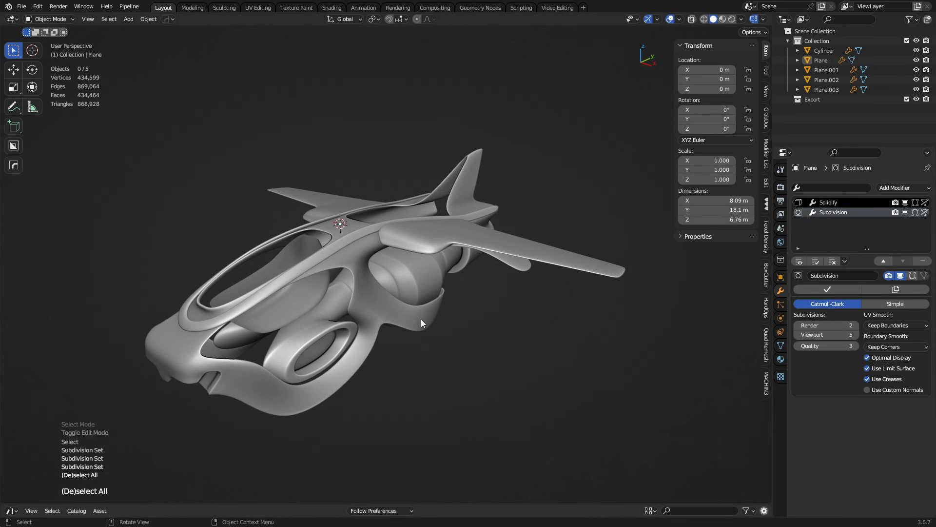
Switch back to Blender and examine the ship's smoothed surfaces from the side and front with nothing selected
scroll(353, 256, up, 5)
click(374, 323)
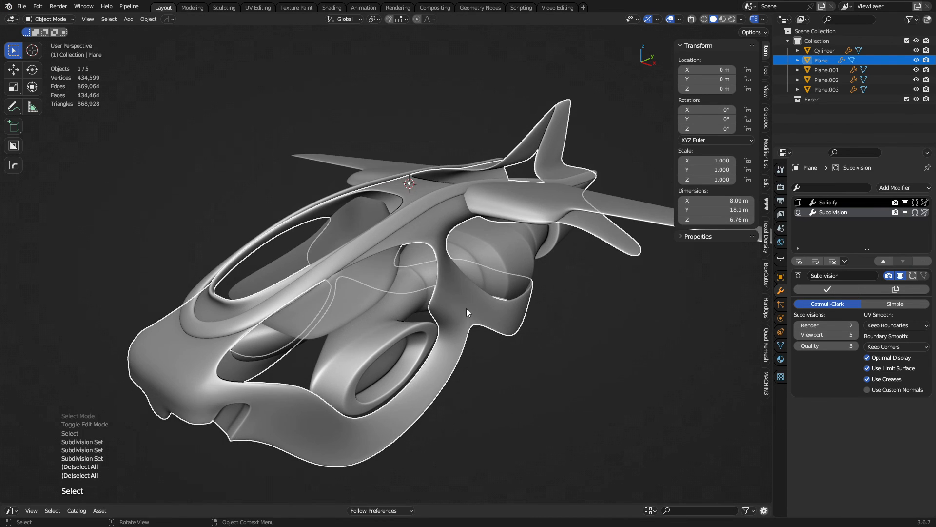
middle_drag(466, 308, 431, 294)
key(a)
key(a)
alt+middle_click(432, 253)
scroll(433, 252, up, 2)
middle_drag(468, 258, 439, 314)
Show the wireframe over the ship's surfaces and enter edge editing on the cockpit's surrounding trim piece
key(shift+z)
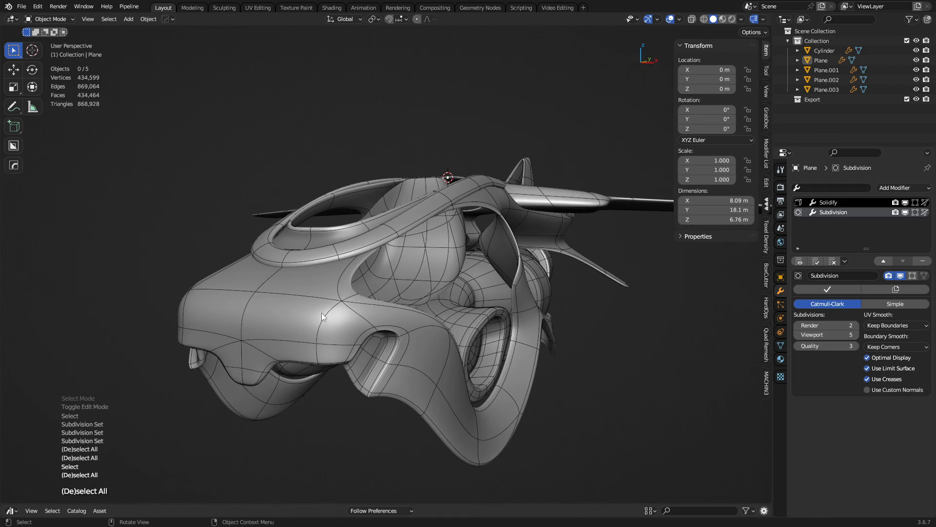
alt+middle_drag(357, 322, 414, 336)
alt+middle_click(347, 273)
scroll(354, 288, up, 3)
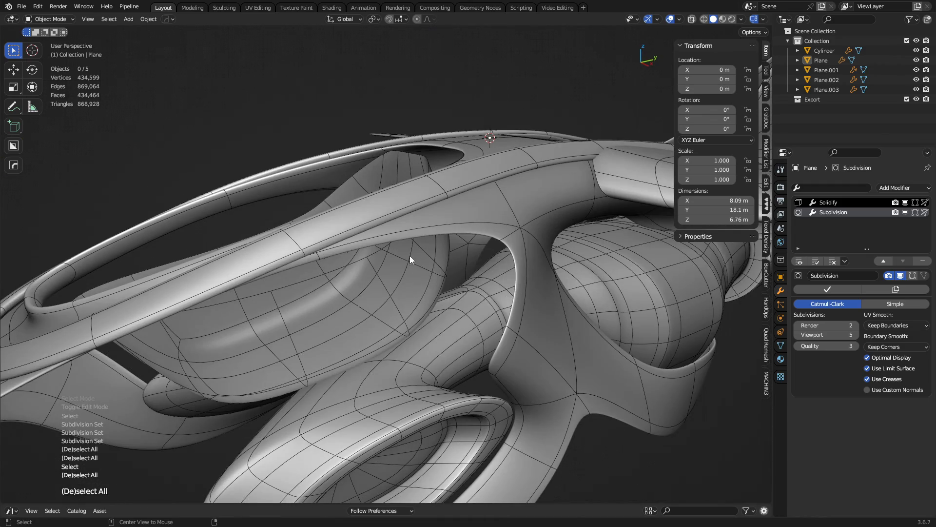
middle_drag(409, 258, 395, 336)
click(308, 287)
key(ctrl+Tab)
click(359, 285)
key(1)
key(2)
Select the full inner border edge loop of the cockpit trim
alt+click(345, 328)
scroll(408, 357, up, 2)
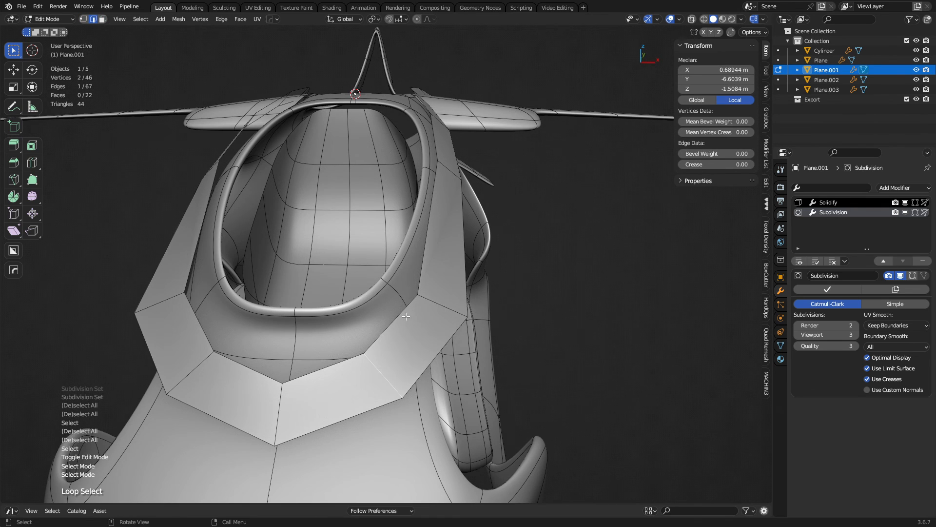
alt+click(354, 353)
key(a)
key(a)
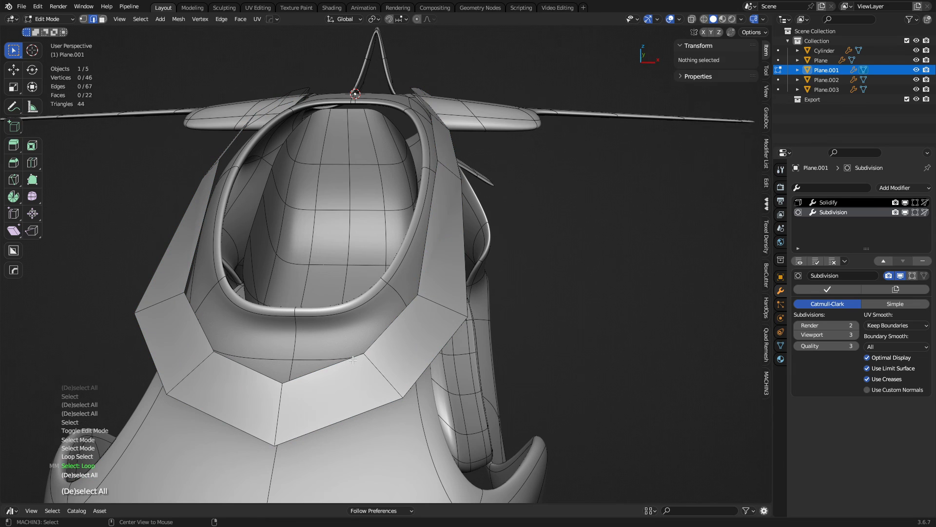
alt+click(359, 353)
middle_drag(360, 353, 414, 298)
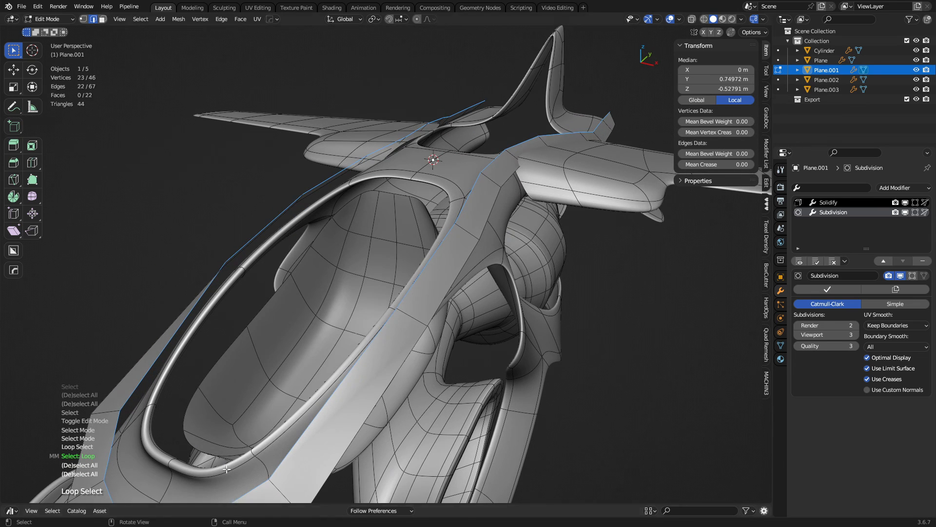
Select the continuous path of six inner border edges along one side of the cockpit trim, from the nose centerline toward the rear
scroll(226, 469, down, 2)
click(242, 429)
middle_drag(548, 205, 512, 197)
ctrl+click(513, 182)
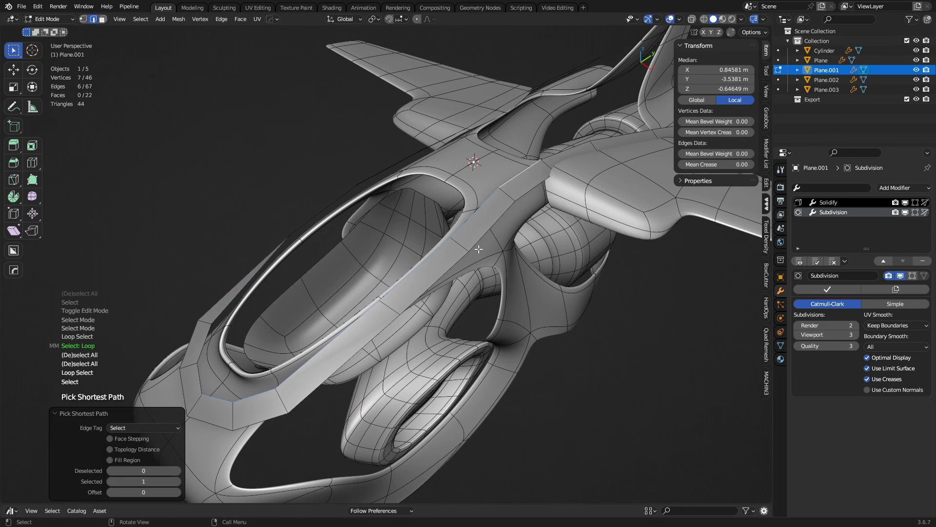
Try to extrude the selected trim edges upward along Z as a tall wall and undo it
middle_drag(478, 249, 505, 336)
key(e)
key(z)
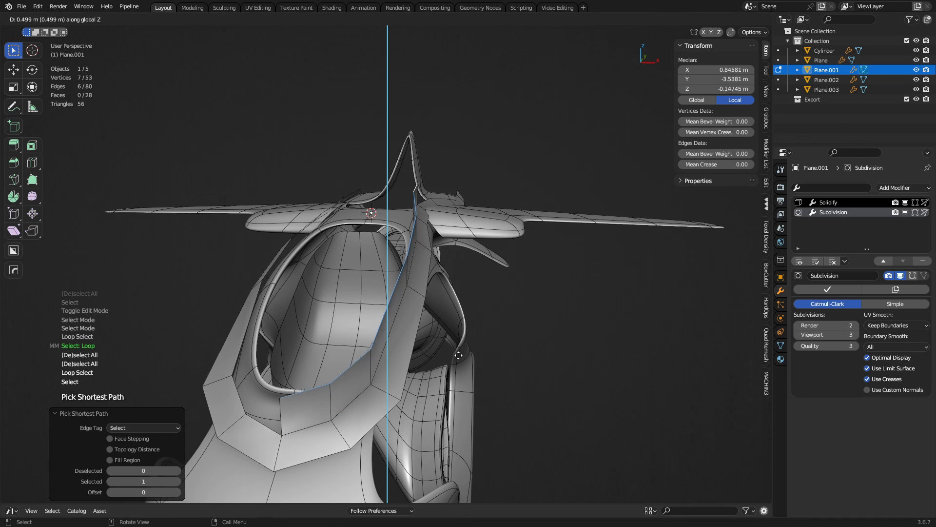
click(458, 342)
middle_drag(466, 373, 481, 347)
key(3)
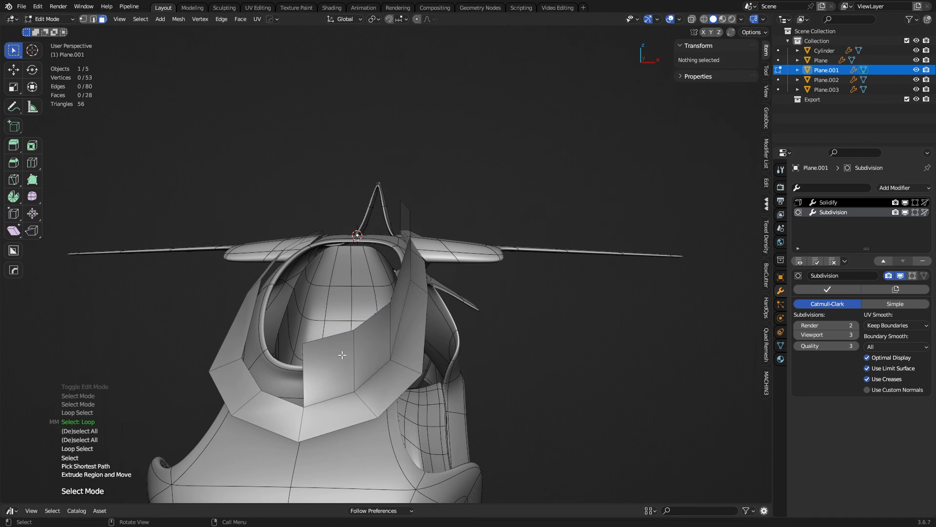
click(341, 358)
key(ctrl+z)
key(ctrl+z)
key(ctrl+z)
Extrude the selected trim edges upward along Z into a low strip beside the cockpit opening
key(e)
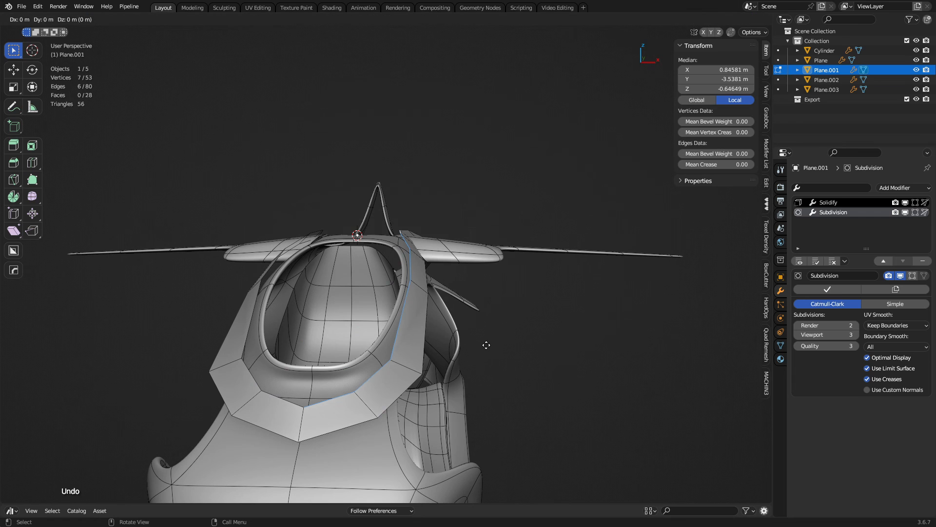
key(z)
click(307, 378)
Separate the six faces of the low strip along the cockpit trim's inner border into their own object
key(3)
click(325, 352)
middle_drag(324, 353, 480, 299)
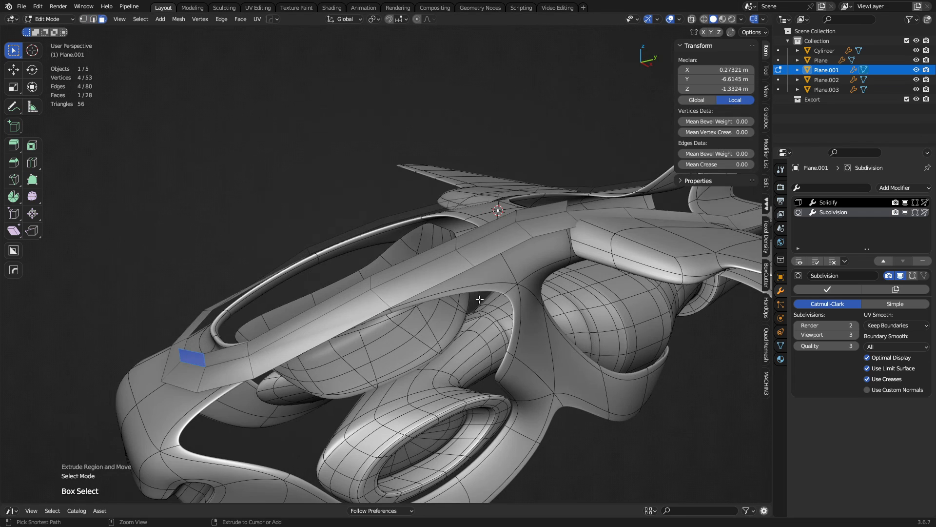
key(ctrl+z)
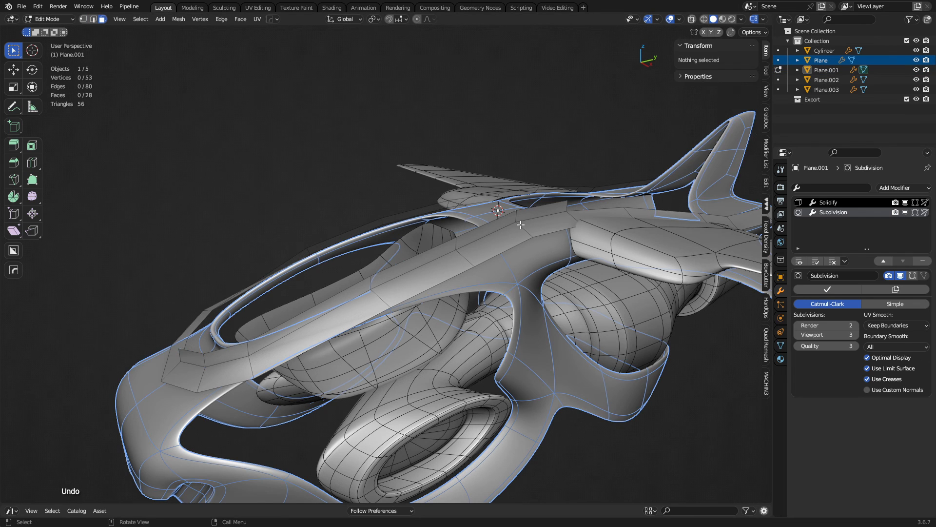
key(Tab)
click(315, 332)
key(Tab)
key(3)
key(3)
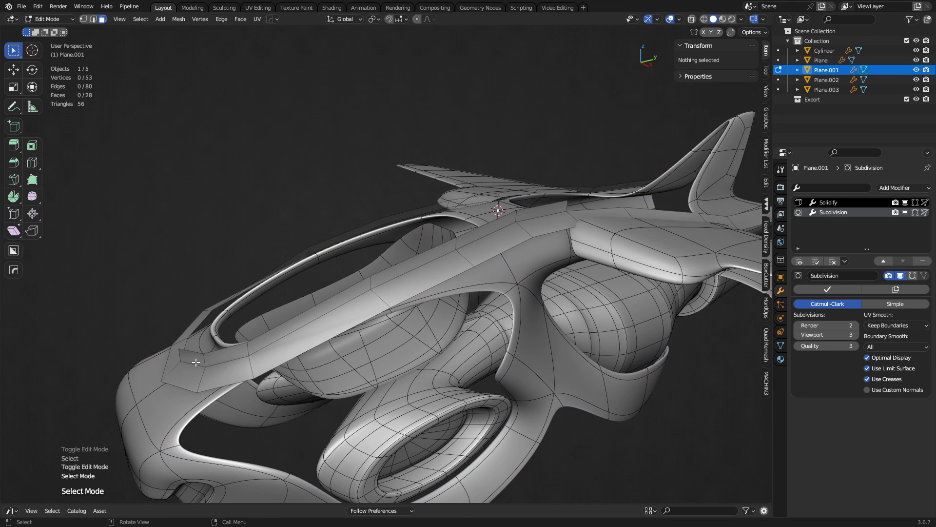
click(193, 357)
ctrl+click(513, 230)
middle_drag(513, 230, 519, 345)
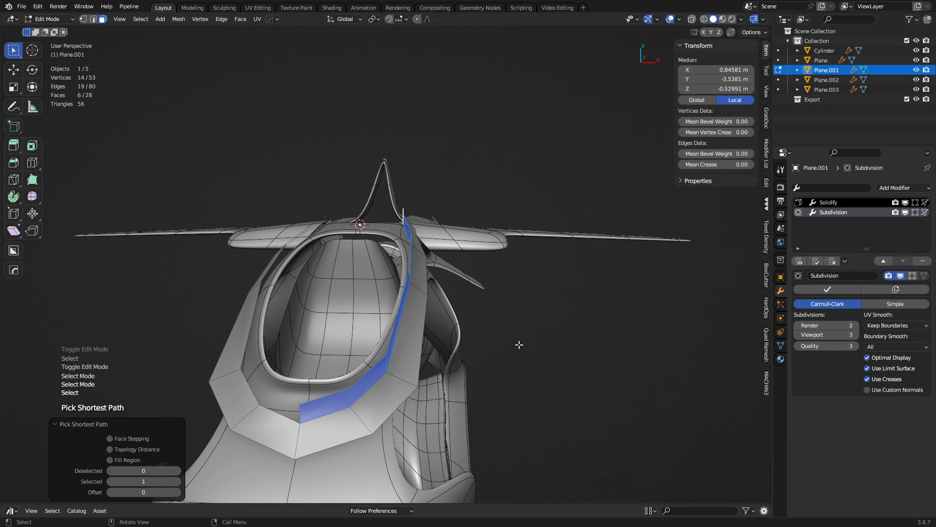
key(p)
click(513, 344)
Enter edge editing on the separated strip and remove its Solidify modifier, keeping only Subdivision
key(Tab)
click(366, 383)
key(Tab)
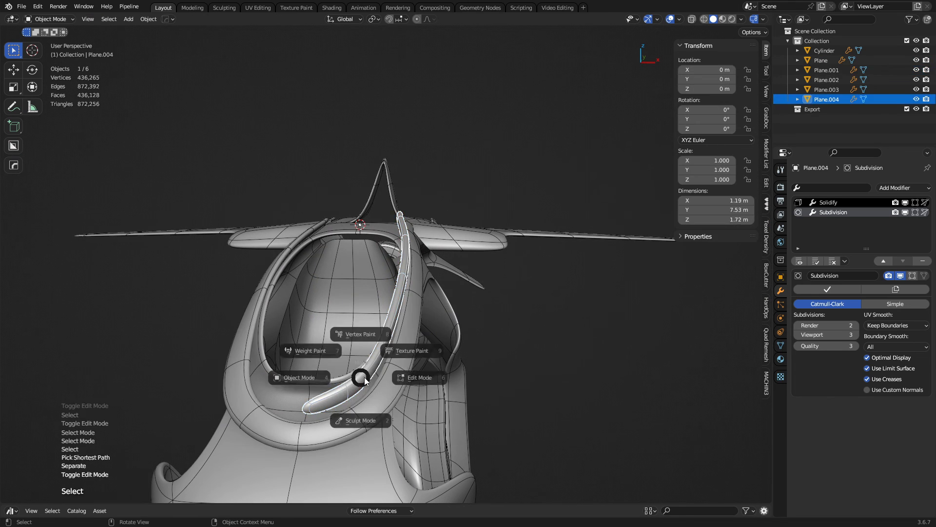
key(2)
click(876, 203)
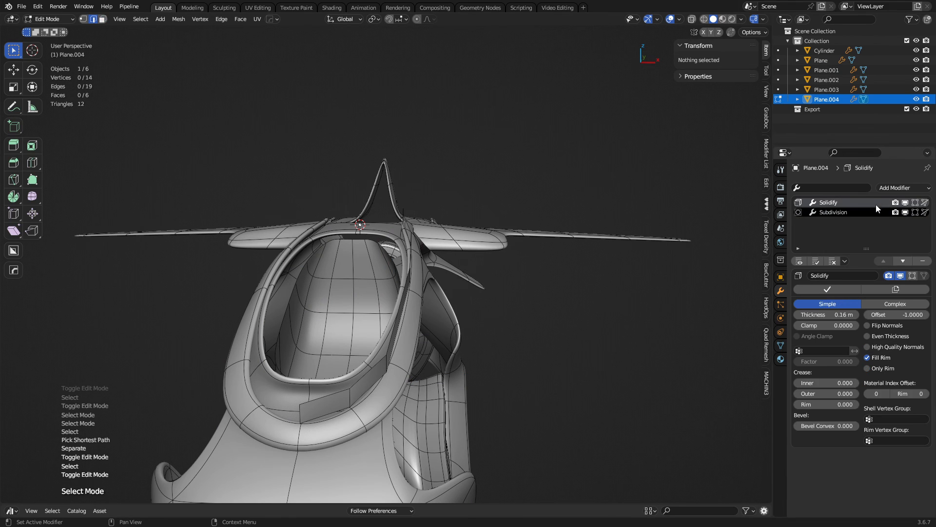
click(925, 262)
key(1)
click(341, 391)
key(2)
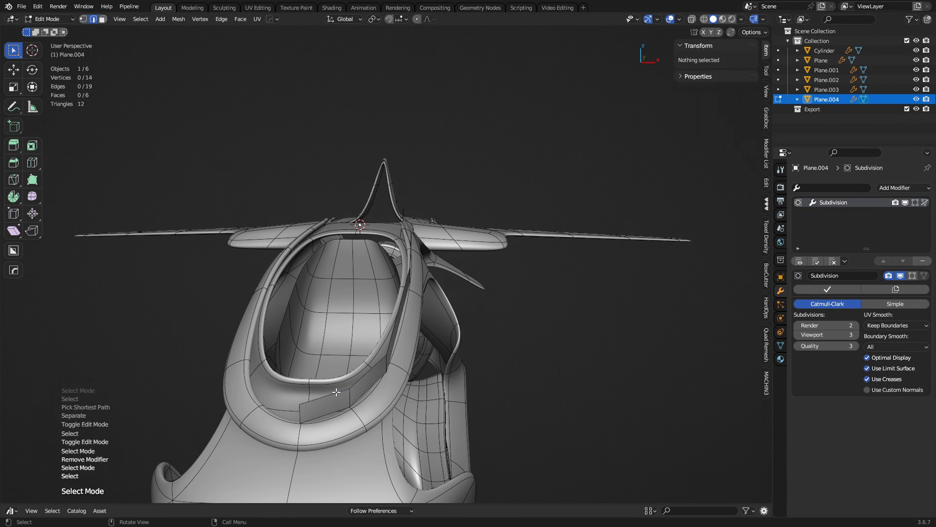
Extrude two upper side edges of the strip up and over to the centerline in three stages, and symmetrize from positive to negative X
click(340, 391)
middle_drag(340, 391, 319, 311)
click(312, 303)
ctrl+click(404, 263)
middle_drag(409, 266, 519, 308)
key(e)
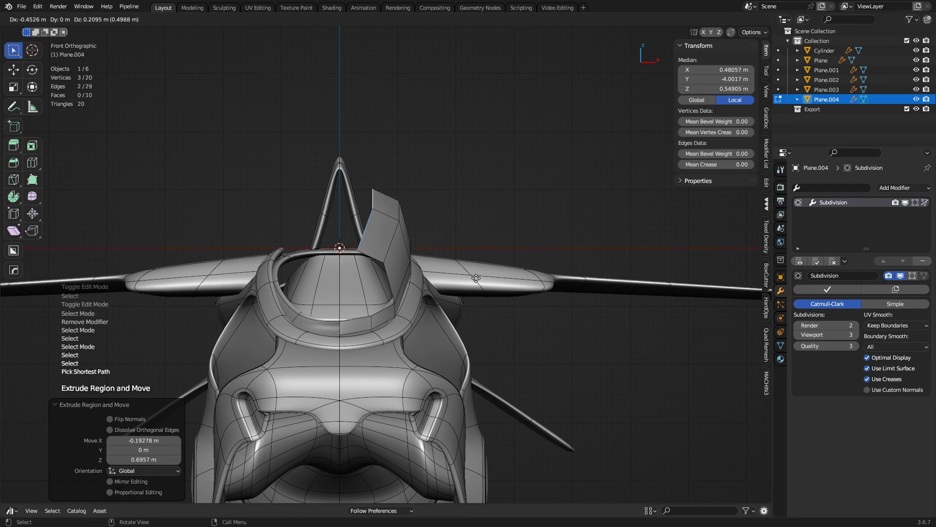
click(471, 267)
key(e)
click(424, 267)
key(a)
key(alt+x)
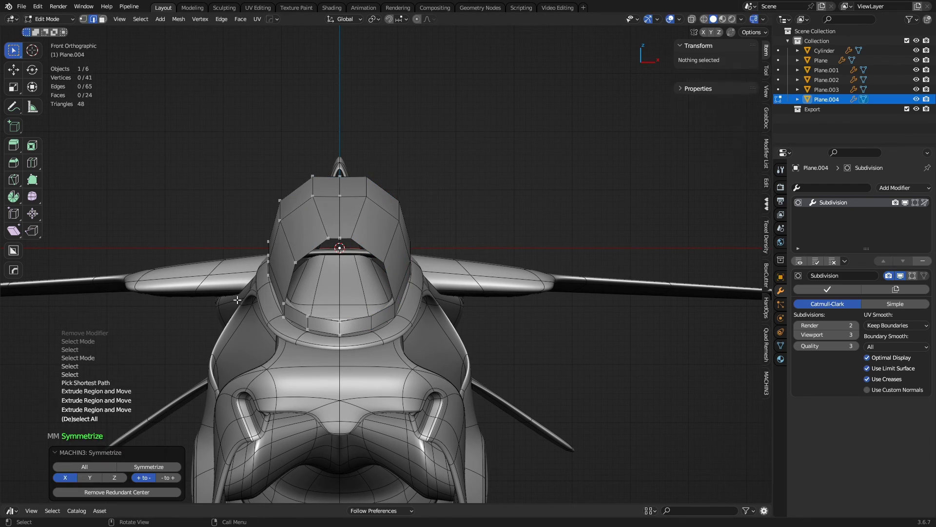
Fill the gaps at the canopy's front with faces on one side and symmetrize them across X
middle_drag(535, 312, 295, 349)
shift+click(310, 266)
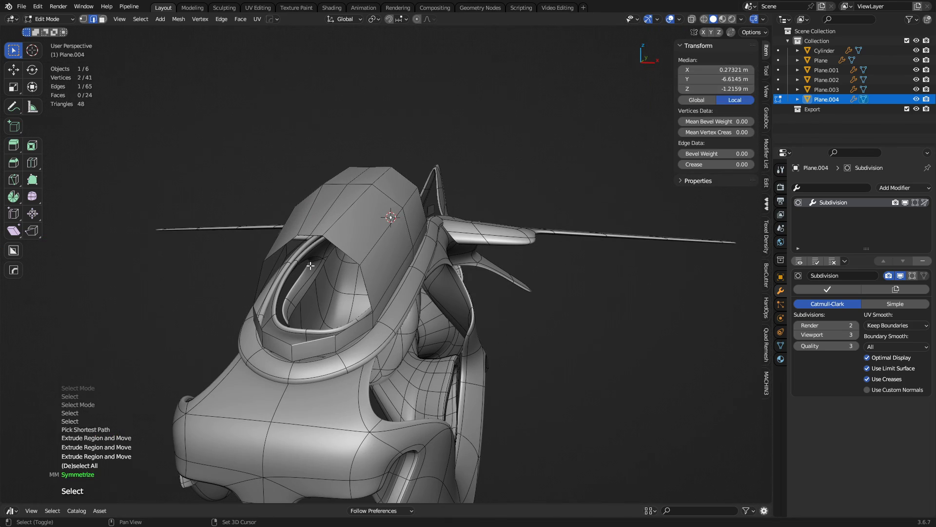
shift+click(317, 235)
key(f)
middle_drag(385, 311, 350, 328)
click(368, 262)
shift+click(368, 262)
key(f)
key(ctrl+Tab)
key(Escape)
key(a)
key(alt+x)
key(ctrl+Tab)
click(349, 342)
key(a)
key(alt+a)
shift+middle_drag(412, 283, 366, 317)
Extrude the strip's rearmost upper edge up and over to the centerline in three stages, and symmetrize the result across X
key(Tab)
click(366, 273)
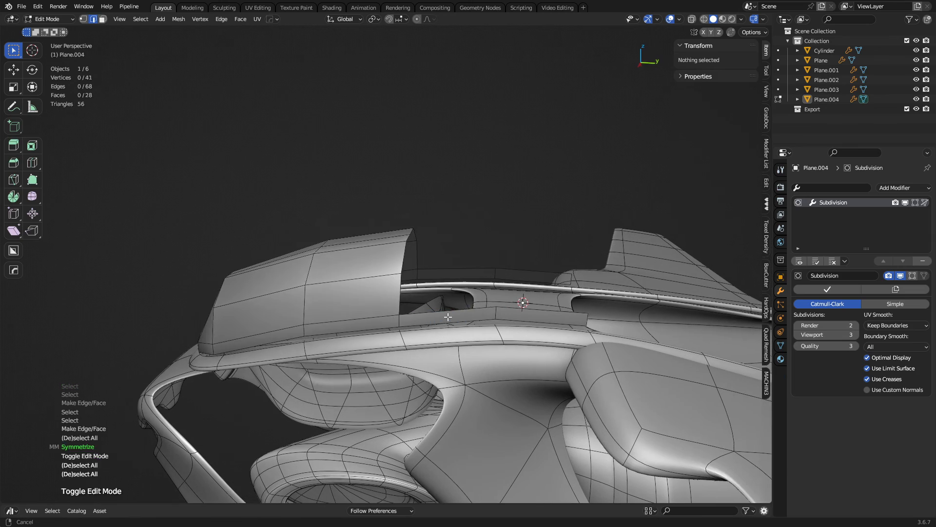
shift+middle_drag(468, 315, 301, 263)
click(423, 330)
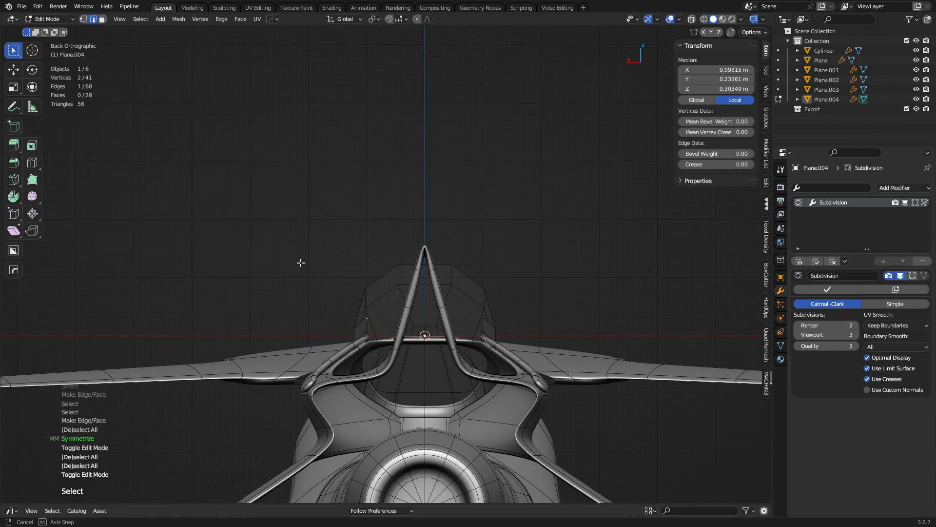
key(e)
click(397, 295)
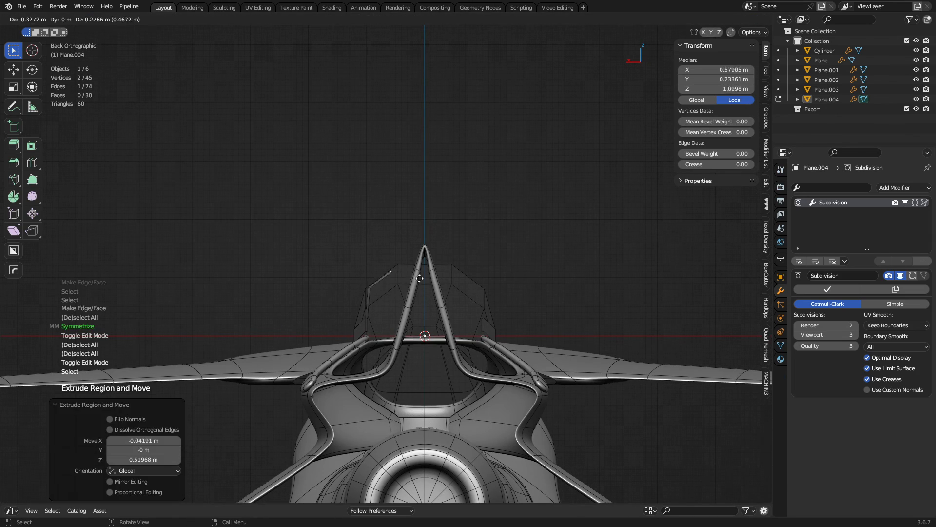
key(e)
click(469, 273)
key(a)
key(alt+x)
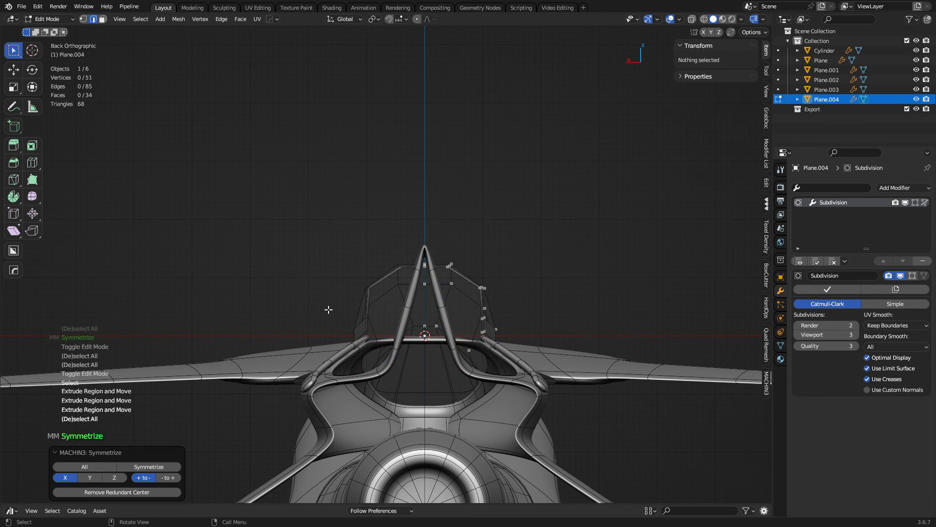
Bridge the gap between the canopy's front and rear sections with four faces and symmetrize them across X
middle_drag(328, 310, 373, 320)
click(386, 325)
key(f)
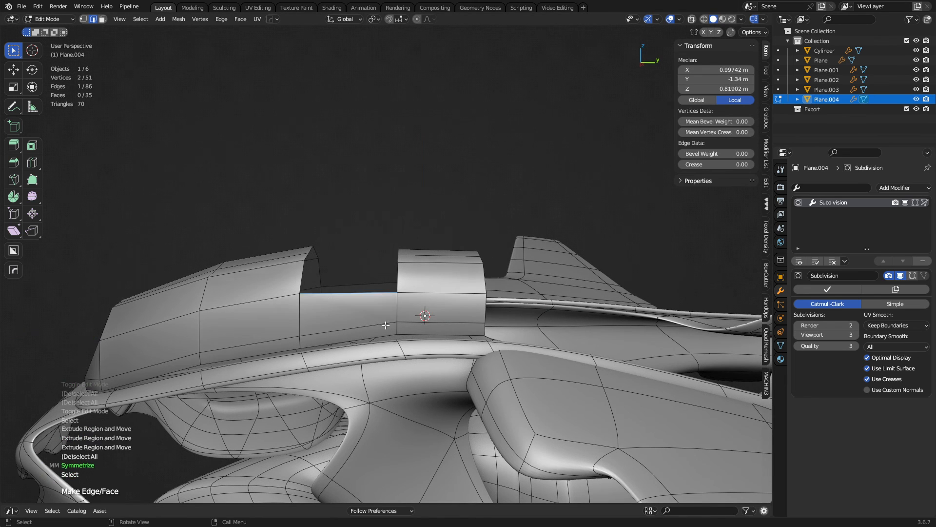
key(f)
key(f)
key(f)
middle_drag(411, 294, 415, 317)
key(a)
key(alt+x)
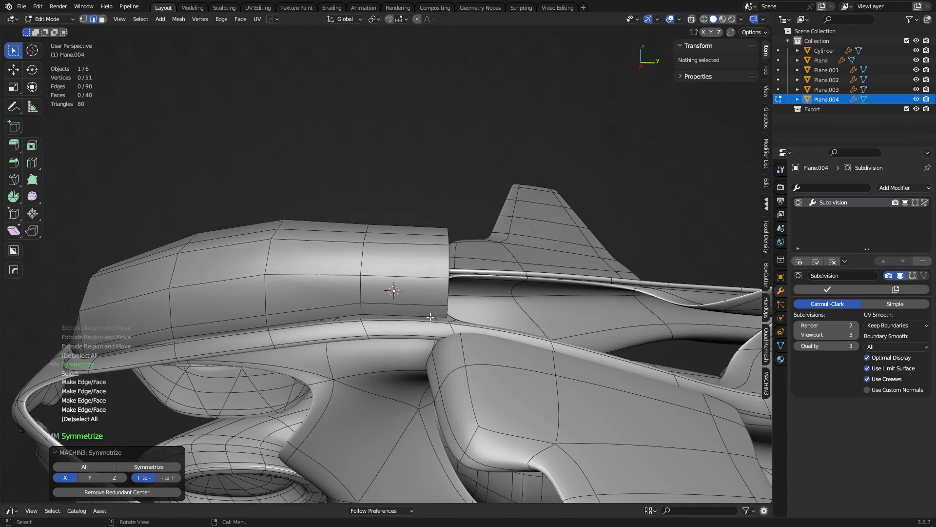
Move the lower border vertex near the canopy's rear down about 0.065 m along Z toward the trim
key(1)
click(361, 315)
key(g)
key(z)
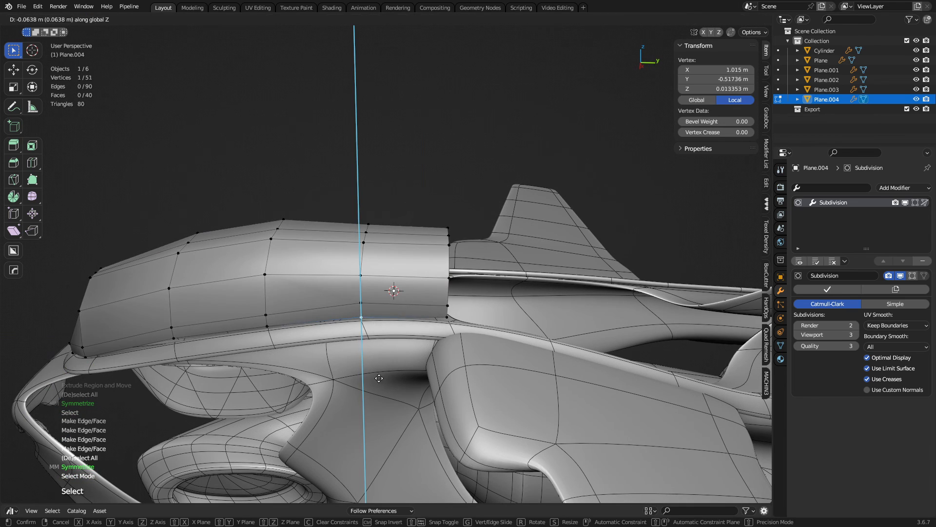
click(376, 366)
middle_drag(376, 366, 361, 336)
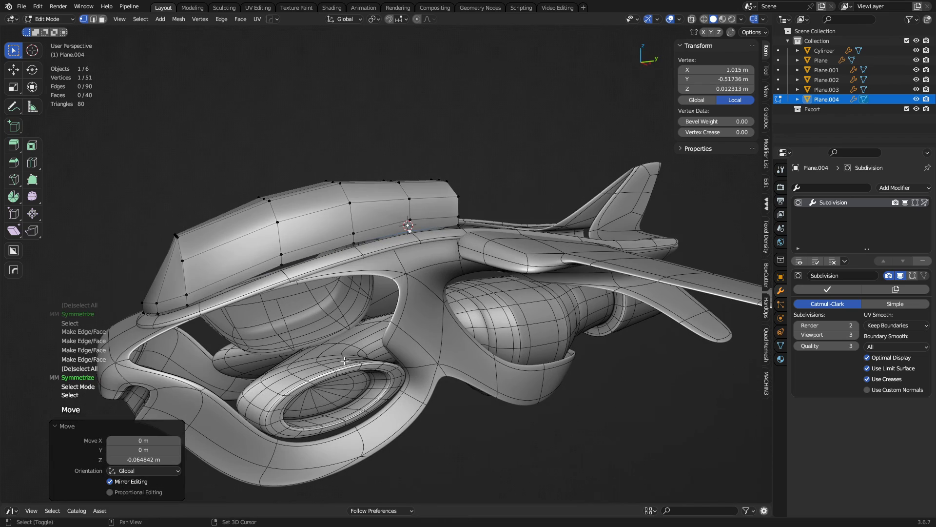
Examine the smoothed canopy on the ship from the side and front in Object Mode with nothing selected
key(a)
key(ctrl+Tab)
click(313, 338)
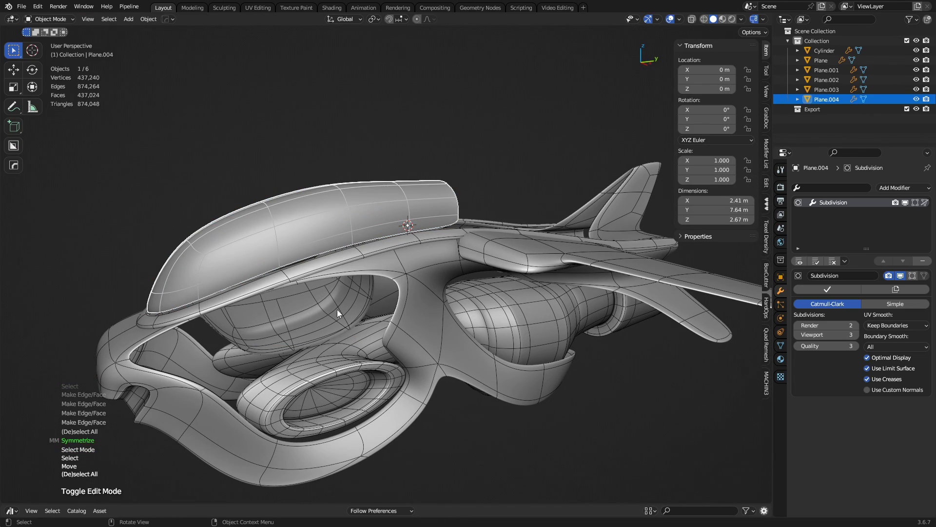
key(a)
key(alt+a)
middle_drag(474, 351, 508, 301)
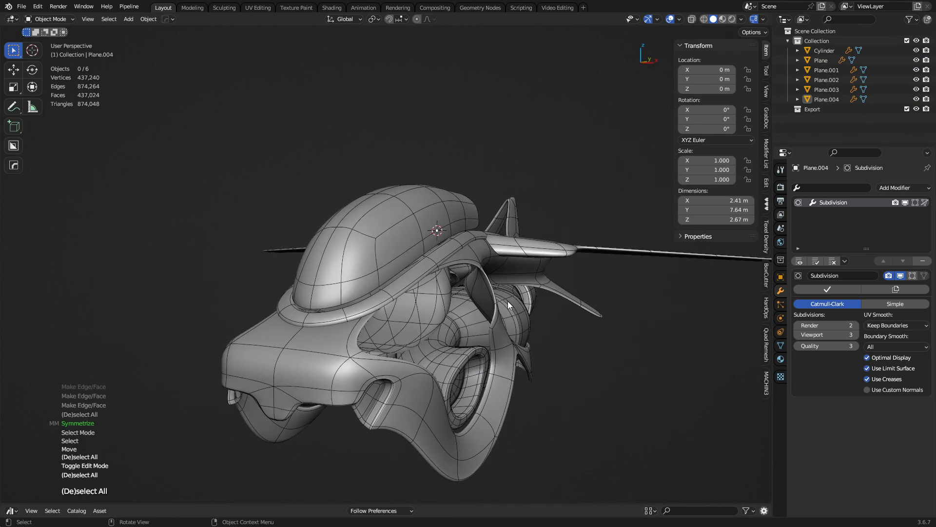
middle_drag(431, 274, 356, 310)
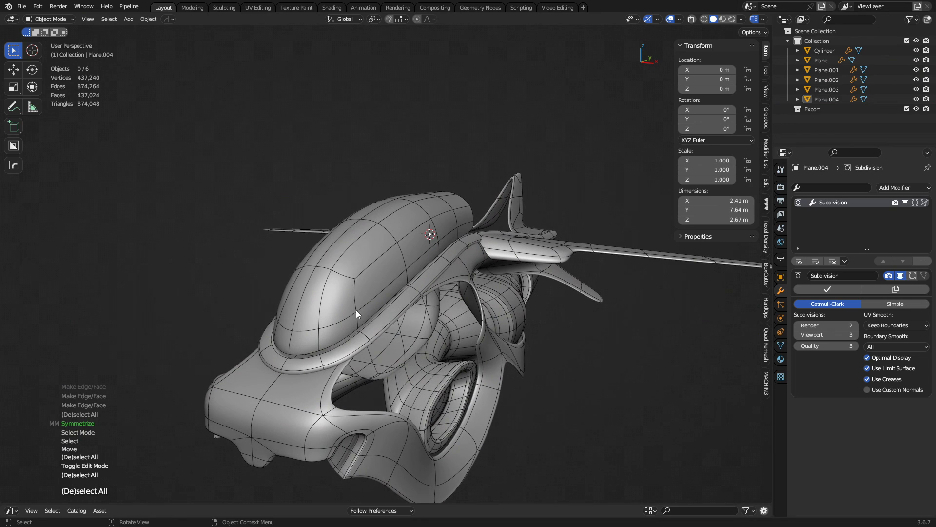
scroll(356, 331, up, 2)
Turn off Optimal Display in the Subdivision modifiers of the main hull and the cockpit trim
click(356, 332)
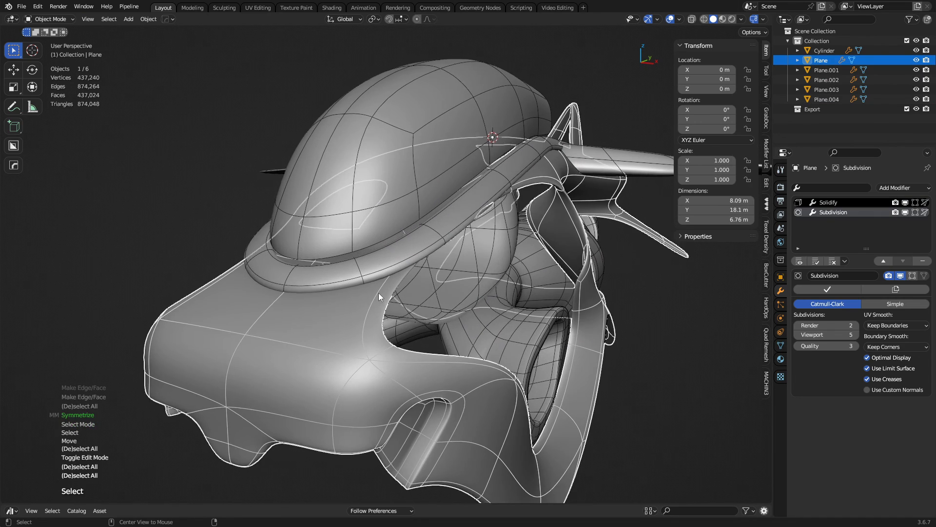
scroll(379, 293, up, 4)
key(alt+z)
middle_drag(390, 269, 380, 306)
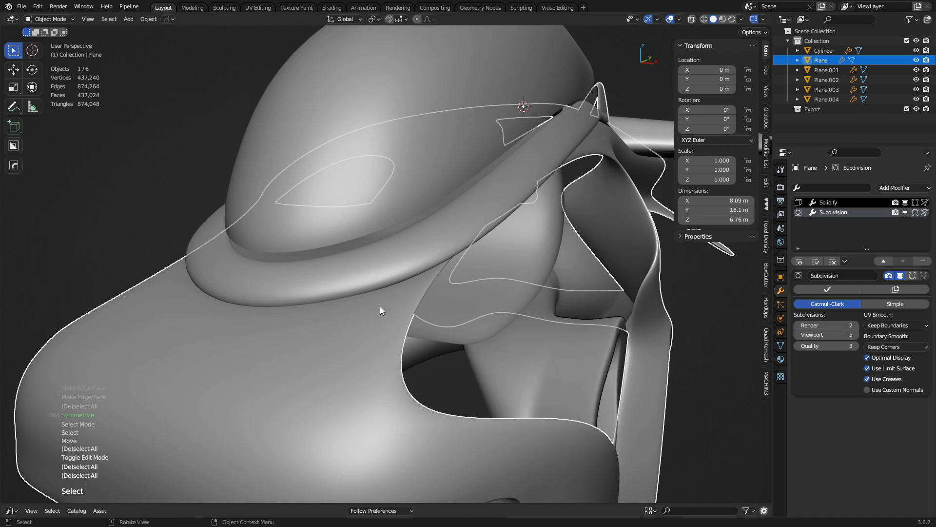
click(890, 358)
click(367, 268)
click(889, 358)
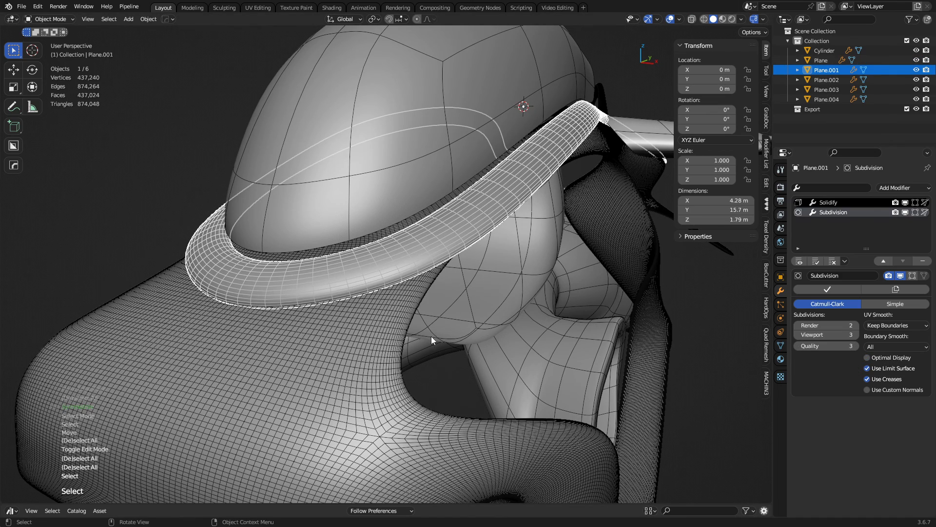
Set the viewport subdivision level to 1 on the cockpit trim and the main hull
key(ctrl+1)
click(390, 349)
key(ctrl+1)
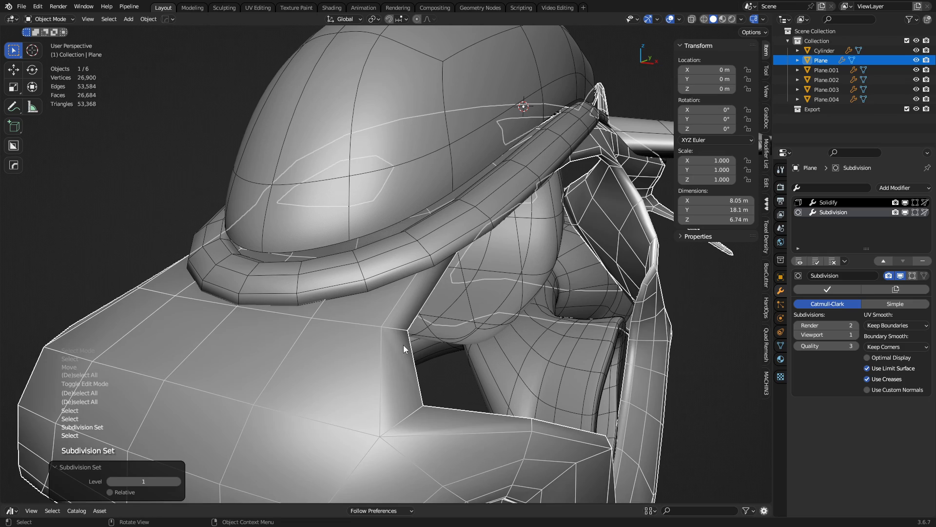
Examine how the edge flow of the cockpit trim lines up with the hull's edges around the nose
key(alt+a)
scroll(349, 323, up, 6)
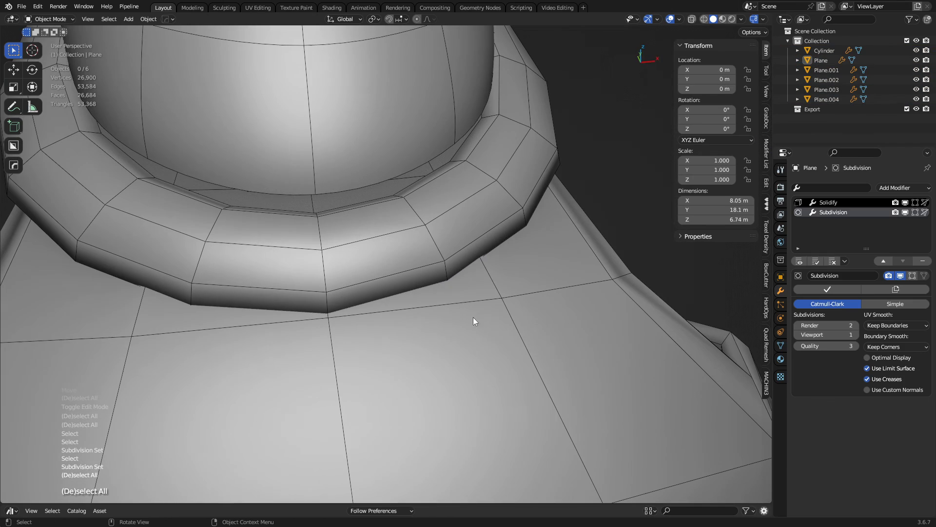
middle_drag(523, 272, 445, 327)
scroll(336, 344, down, 2)
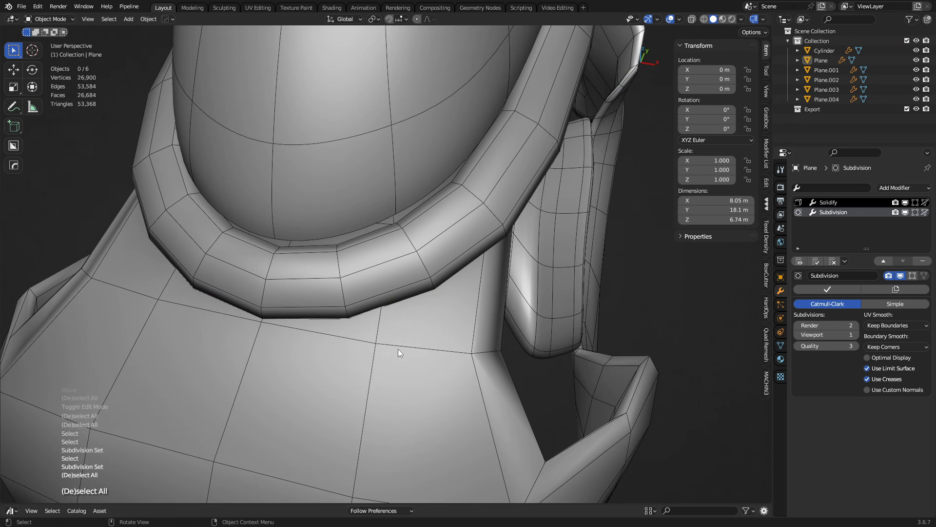
click(313, 331)
middle_drag(493, 263, 455, 300)
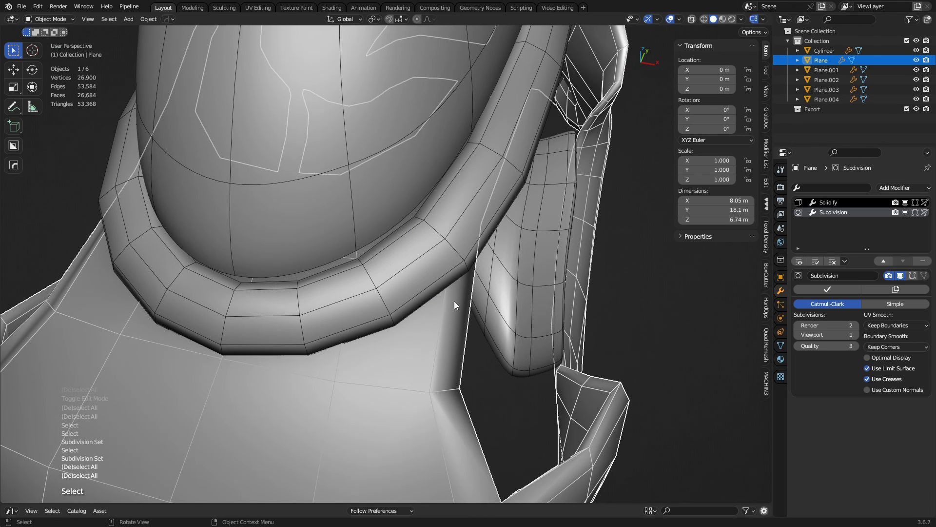
middle_drag(303, 361, 355, 279)
key(Escape)
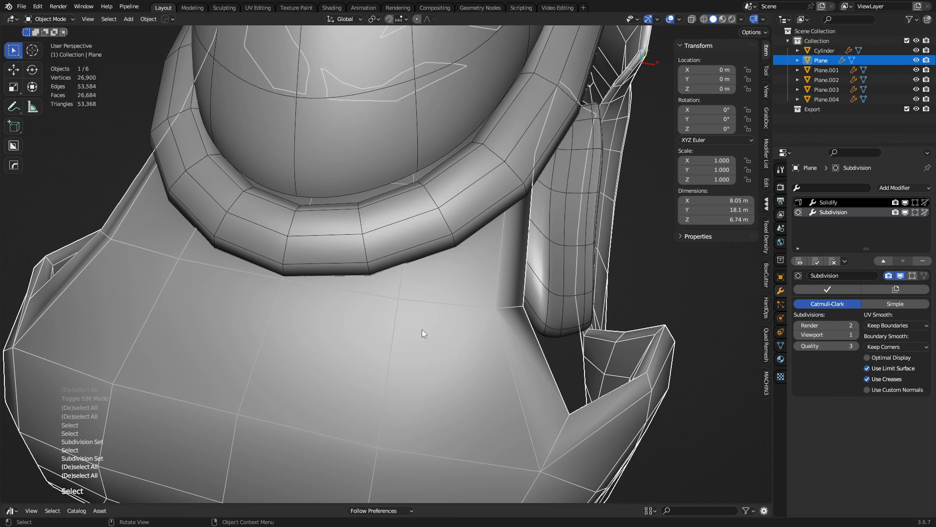
key(alt+a)
Draw annotation strokes continuing the cockpit trim's edges down onto the hull at the nose and along its side
click(14, 106)
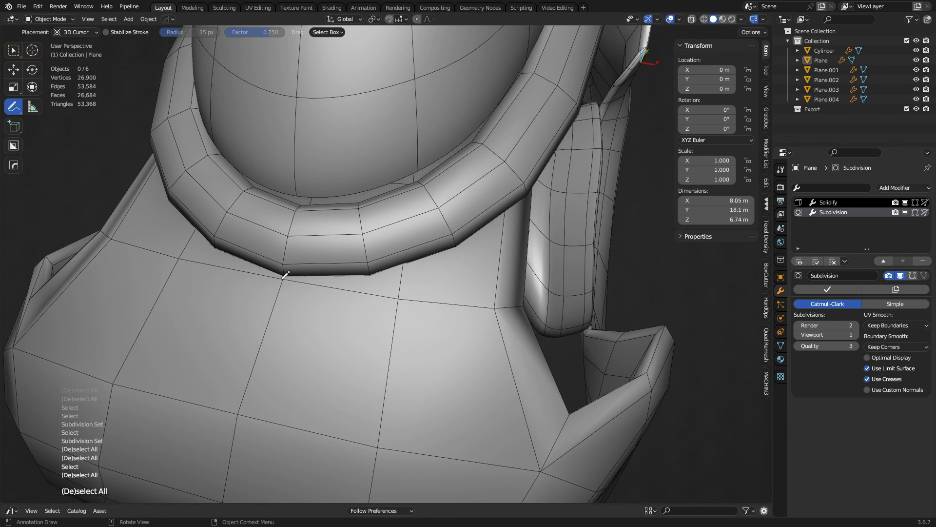
drag(284, 275, 271, 307)
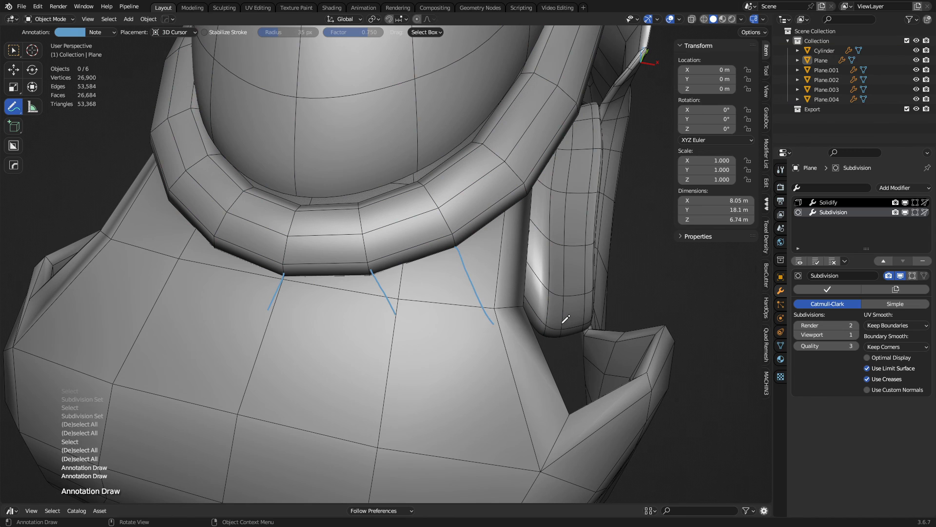
middle_drag(518, 323, 390, 217)
drag(384, 220, 390, 248)
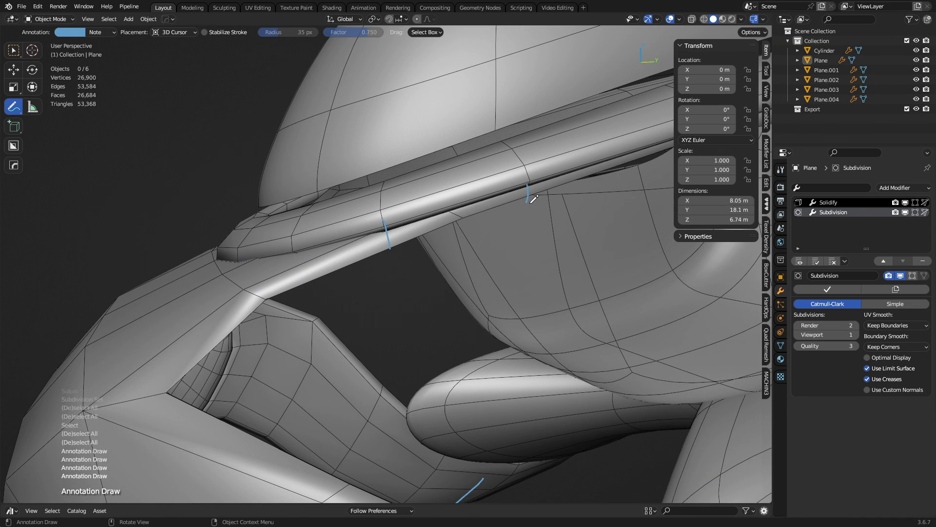
middle_drag(534, 199, 363, 293)
middle_drag(486, 221, 472, 228)
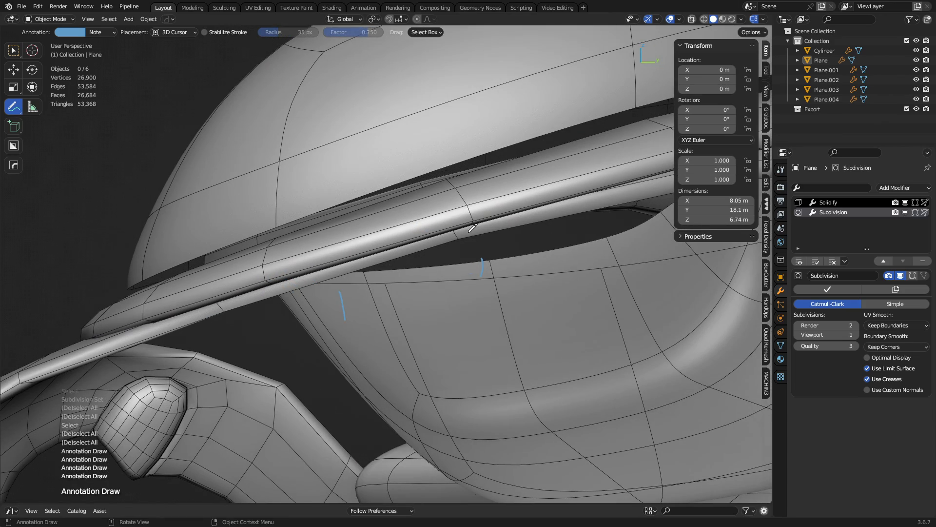
Undo the annotation strokes and return to box selection in Object Mode with nothing selected
key(ctrl+z)
middle_drag(316, 303, 433, 338)
key(ctrl+z)
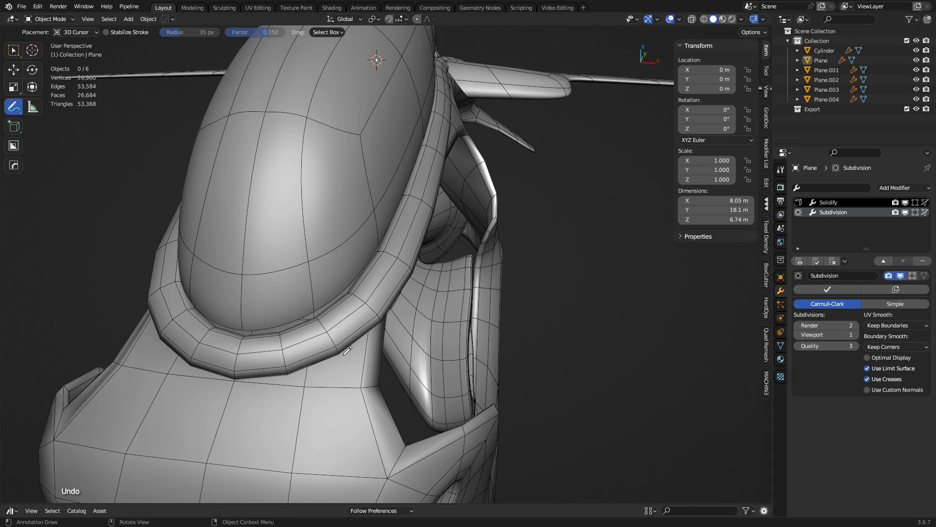
click(19, 53)
key(ctrl+Tab)
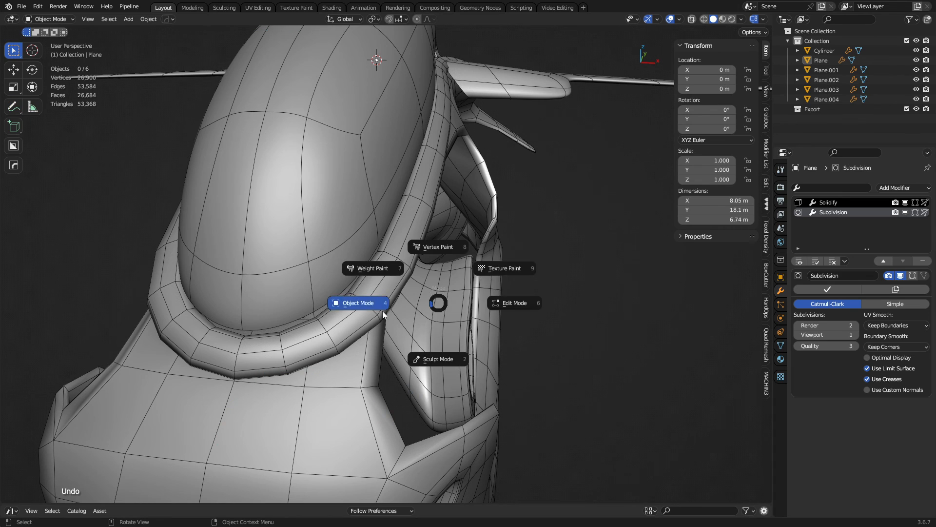
click(382, 311)
key(alt+a)
key(alt+a)
middle_drag(373, 285, 431, 286)
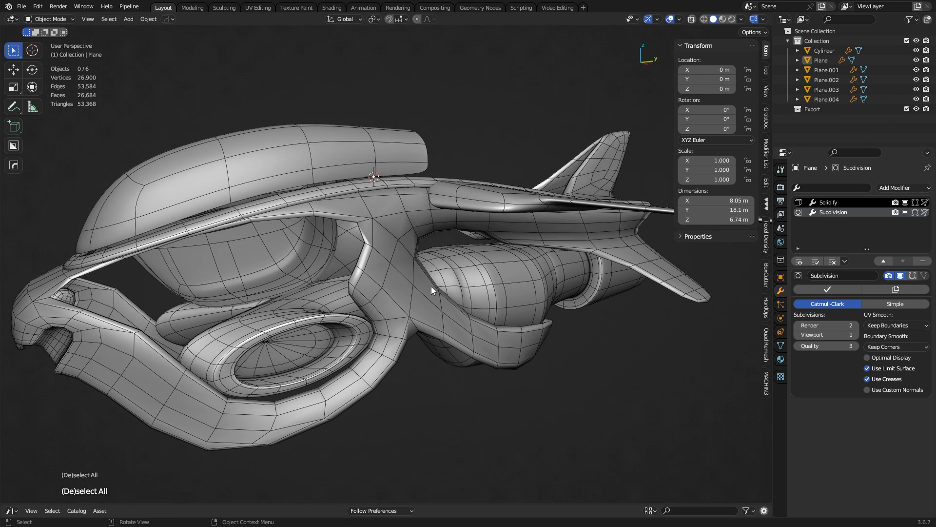
click(391, 282)
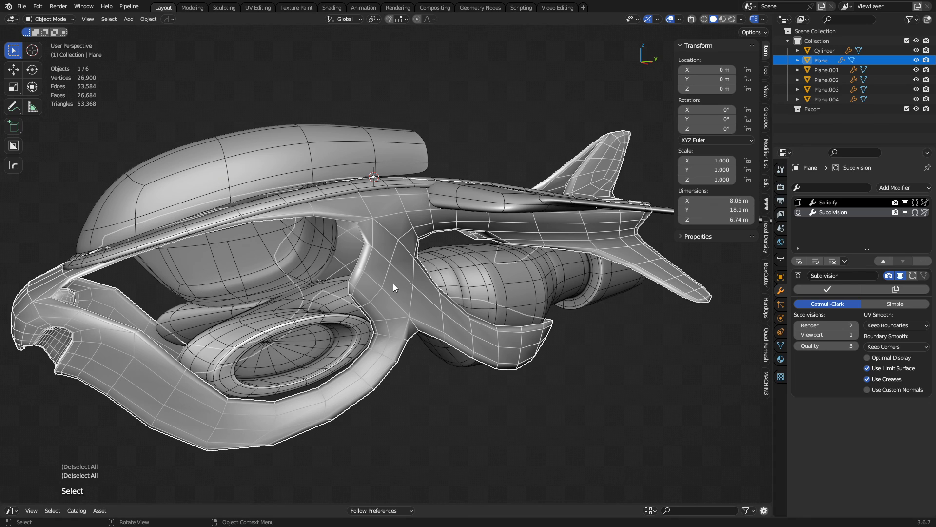
key(a)
key(a)
middle_drag(326, 297, 356, 297)
Move the canopy's upper front vertices in side view about 0.22 m back along Y and 0.35 m down
click(251, 195)
middle_drag(385, 268, 347, 278)
key(grave)
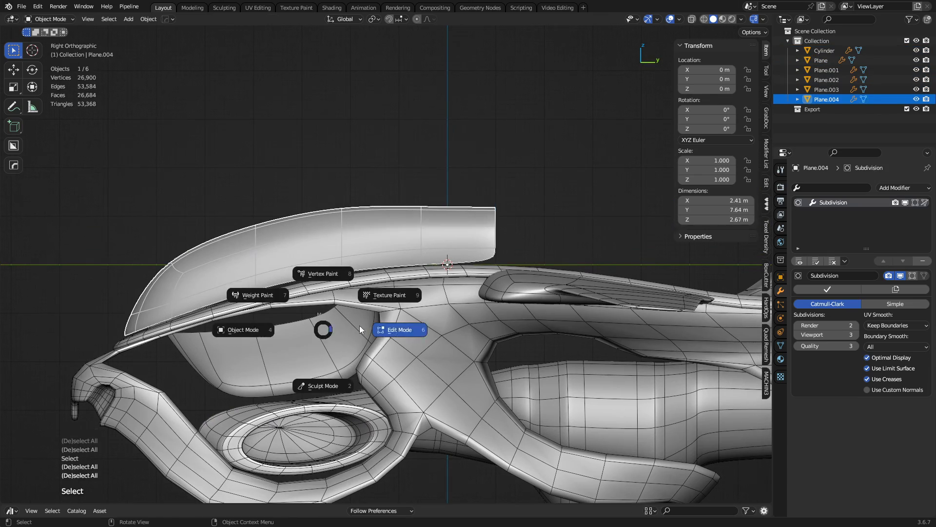
click(359, 325)
key(Tab)
drag(101, 241, 169, 287)
key(g)
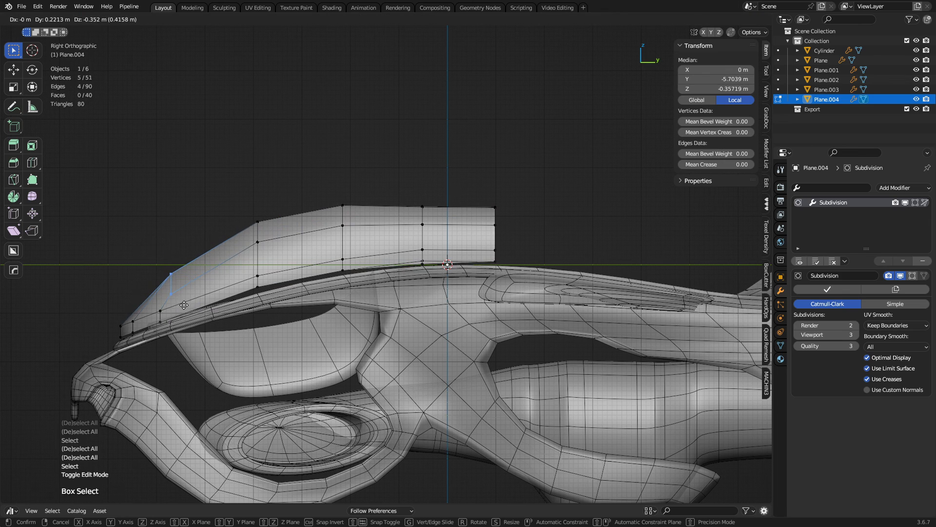
click(181, 305)
key(ctrl+Tab)
click(260, 312)
Set the canopy's viewport subdivision level to 1 and turn off Optimal Display in its Subdivision modifier
middle_drag(418, 284, 379, 289)
click(410, 272)
key(ctrl+1)
scroll(412, 276, up, 2)
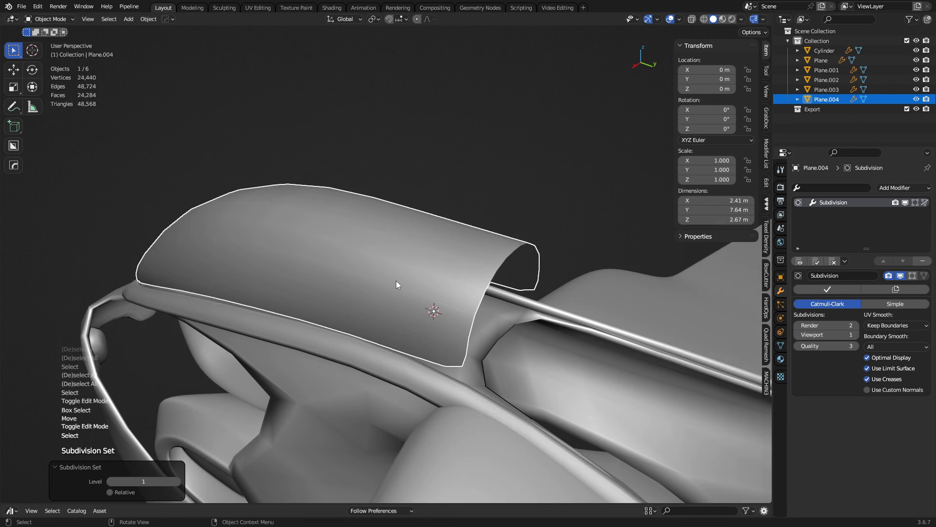
click(867, 357)
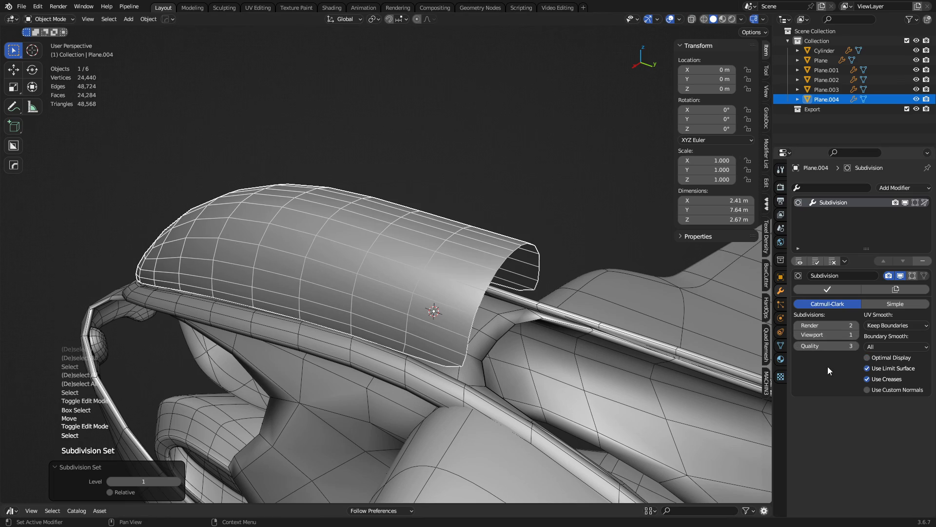
Examine how the canopy's edge flow lines up with the cockpit trim around the front and toward the rear
middle_drag(243, 266, 496, 279)
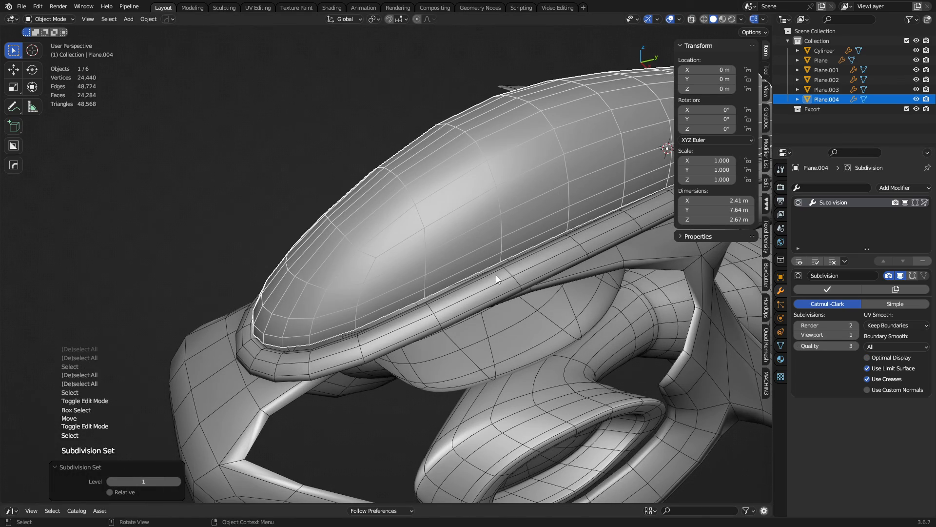
click(277, 372)
middle_drag(322, 376, 537, 302)
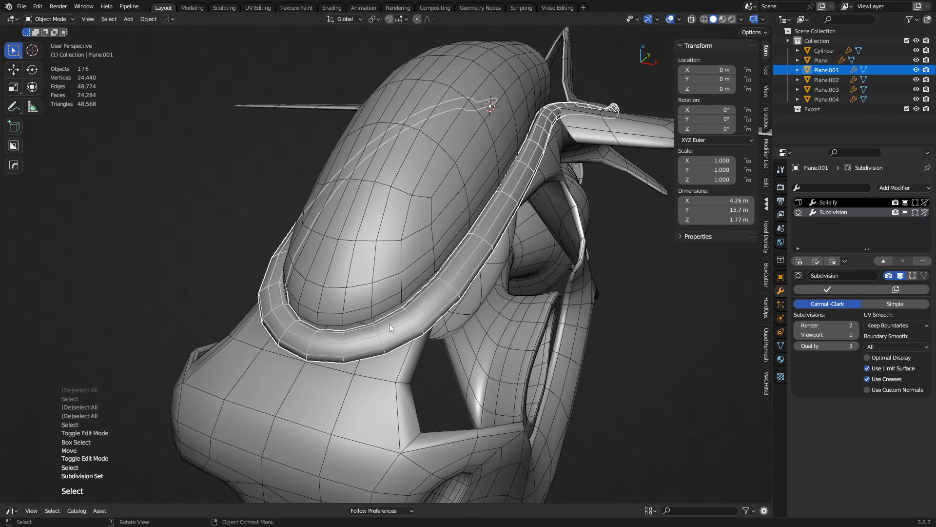
key(alt+a)
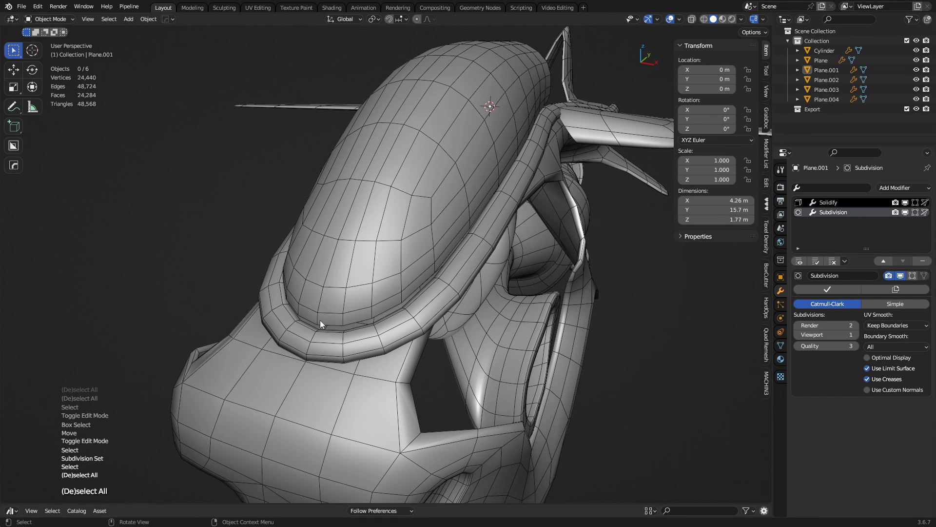
middle_drag(443, 264, 392, 285)
click(379, 244)
key(alt+a)
key(alt+a)
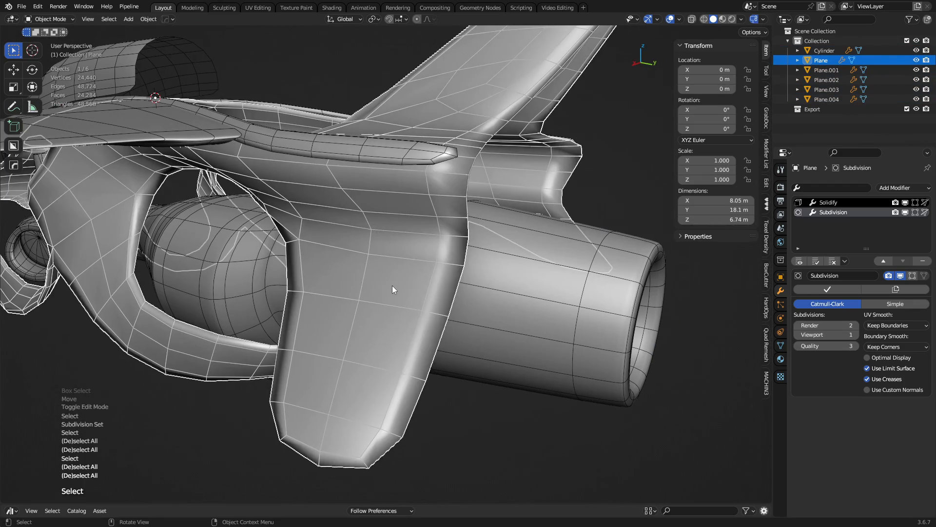
Separate the two faces of the lower rear fin from the main hull into their own object
click(392, 285)
key(Tab)
key(3)
middle_drag(400, 418, 431, 315)
click(261, 276)
shift+click(171, 353)
key(p)
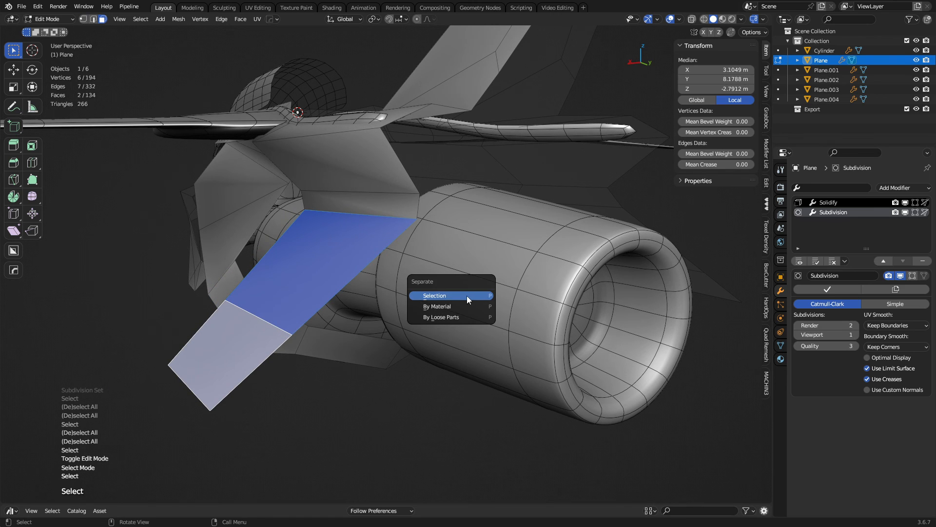
click(467, 296)
key(Tab)
Set the crease of the separated fin's upper root edge to 1.00
click(377, 302)
click(321, 300)
middle_drag(320, 300, 381, 298)
key(Tab)
click(451, 293)
key(2)
click(420, 237)
key(Tab)
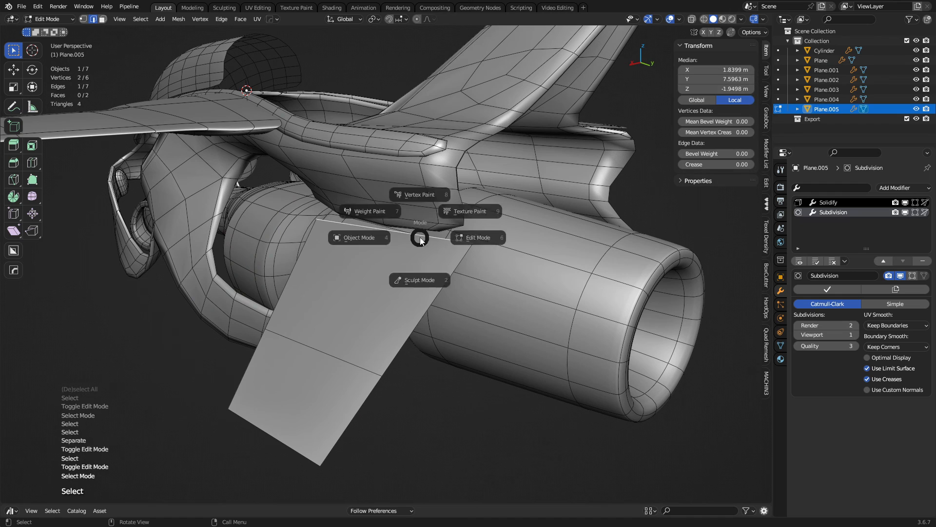
click(389, 240)
key(Tab)
click(429, 295)
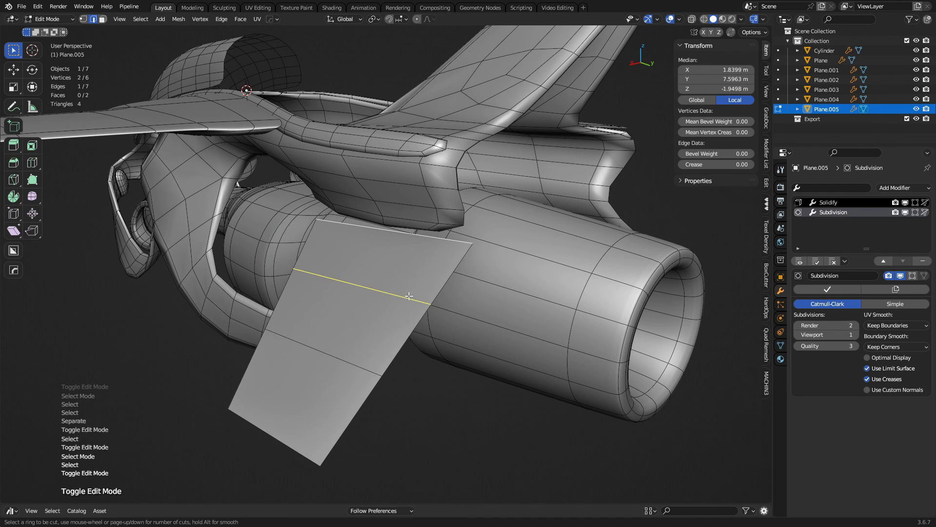
click(432, 236)
drag(703, 168, 746, 169)
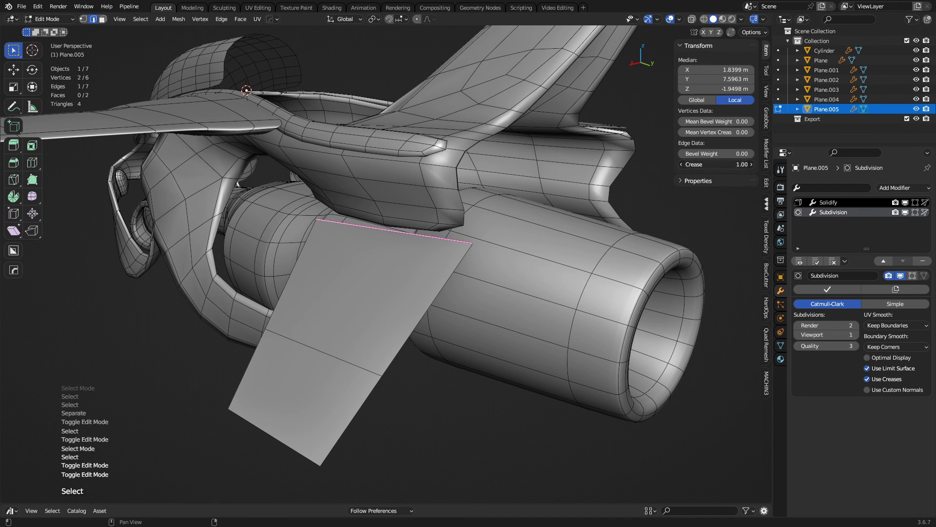
Undo the crease on the fin's root edge and check the smoothed fin in Object Mode
key(Tab)
key(ctrl+z)
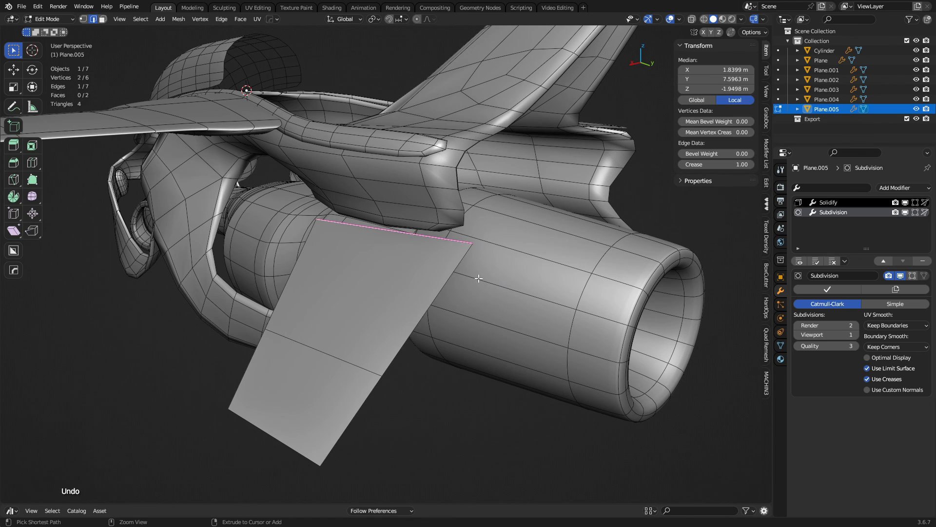
key(Tab)
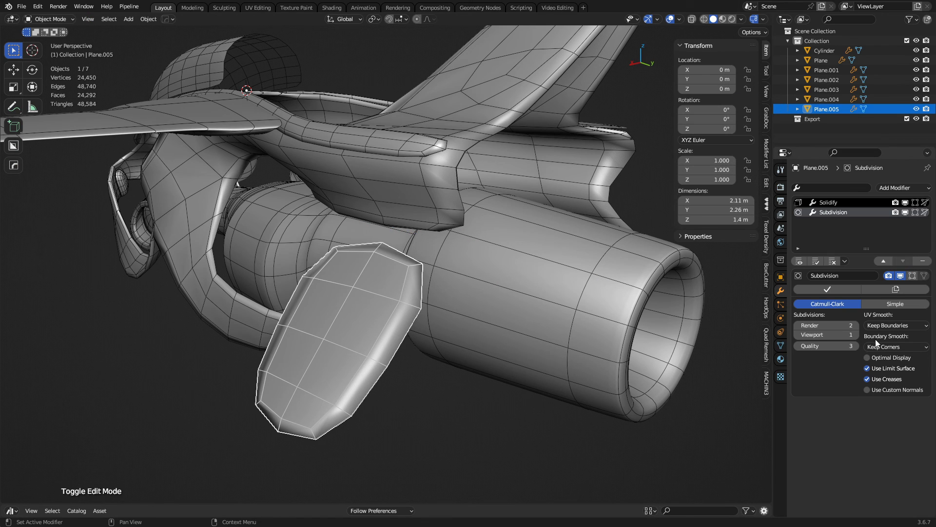
click(876, 345)
Add one loop cut across the fin close to its upper root edge with a slide factor of about 0.87
key(Tab)
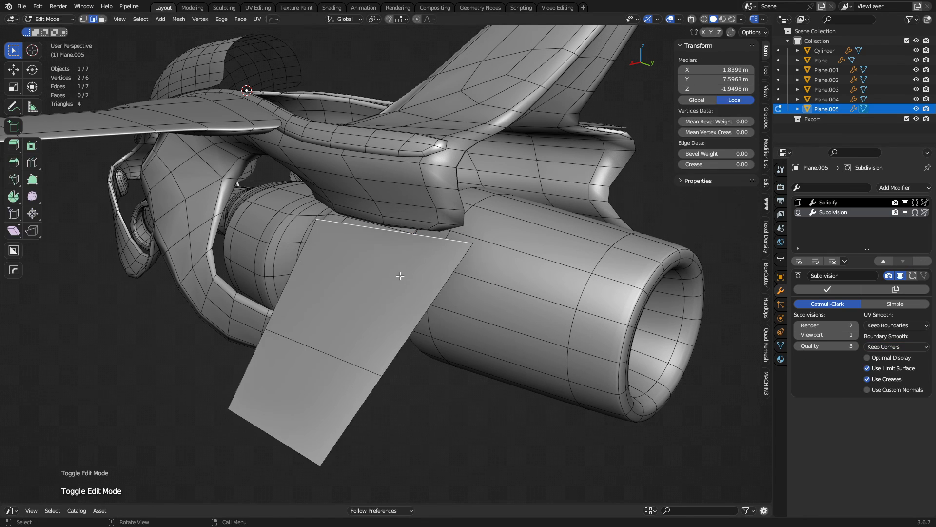
key(ctrl+r)
click(426, 289)
click(466, 244)
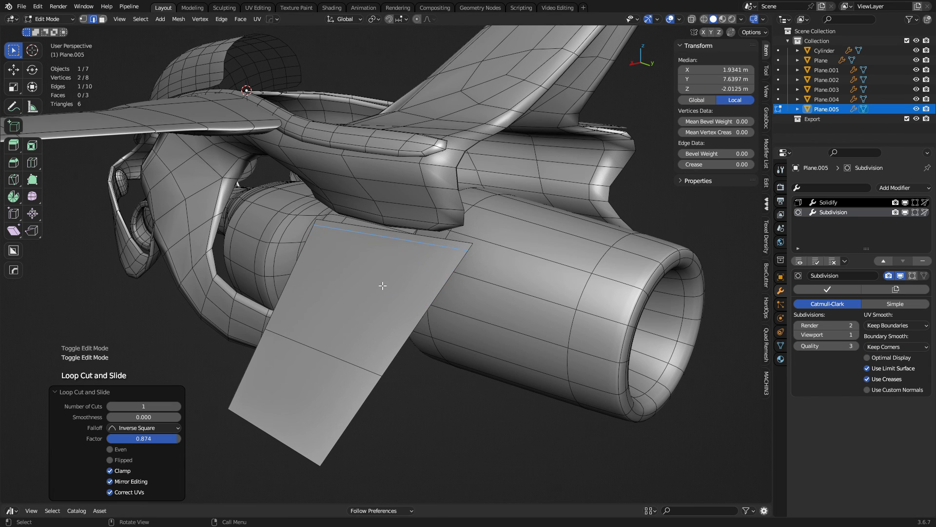
Add lengthwise loop cuts near the fin's trailing and leading edges, sliding the trailing one by a factor of about 0.76
key(ctrl+r)
click(313, 363)
click(362, 383)
key(ctrl+r)
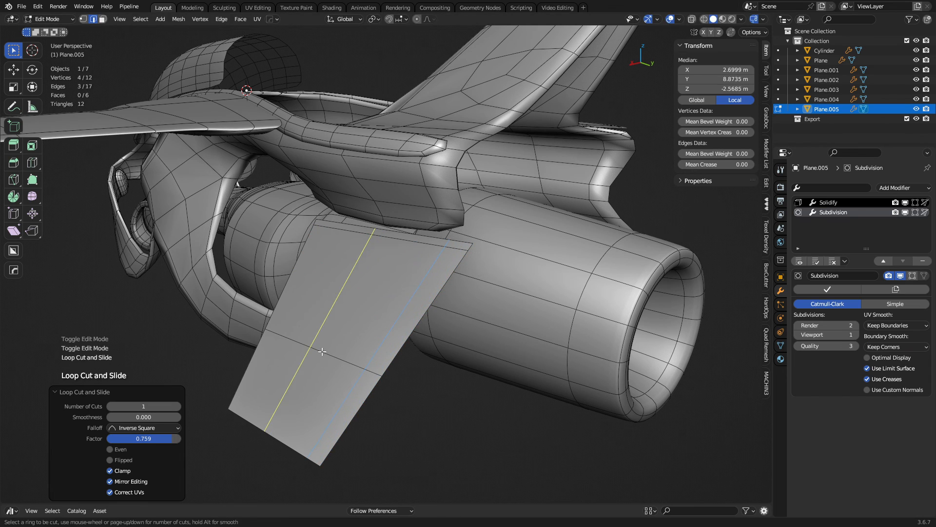
click(318, 344)
click(285, 342)
key(Tab)
key(alt+a)
key(alt+a)
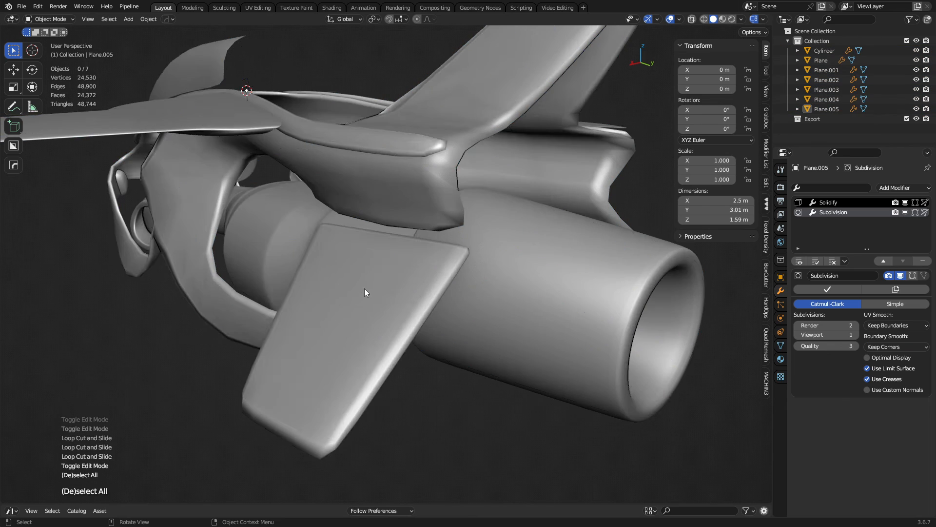
middle_drag(365, 289, 452, 278)
click(452, 278)
key(r)
right_click(570, 346)
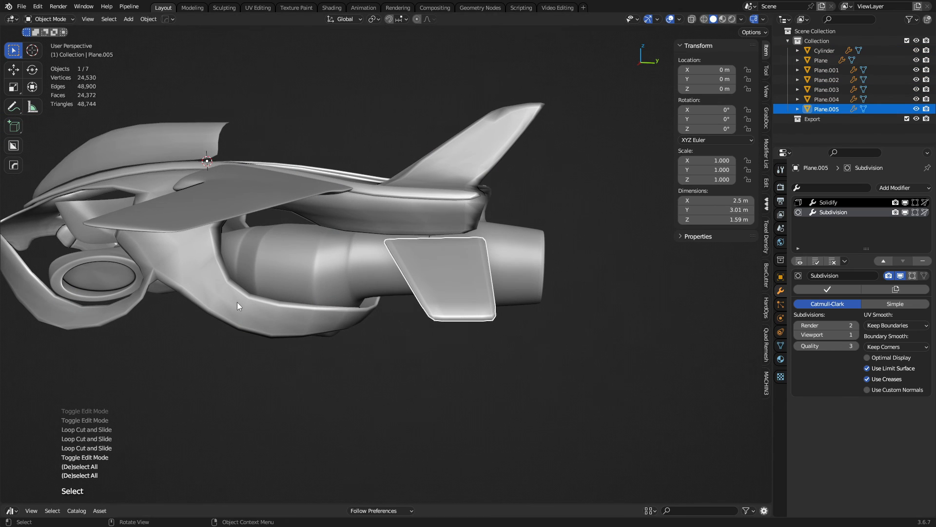
Symmetrize the entire main hull mesh from the side where the lower rear fin was separated
click(226, 294)
key(ctrl+Tab)
click(288, 293)
middle_drag(376, 311, 427, 297)
key(Tab)
click(313, 276)
key(ctrl+Tab)
click(389, 276)
key(a)
key(alt+x)
key(Tab)
key(a)
key(a)
scroll(421, 301, up, 5)
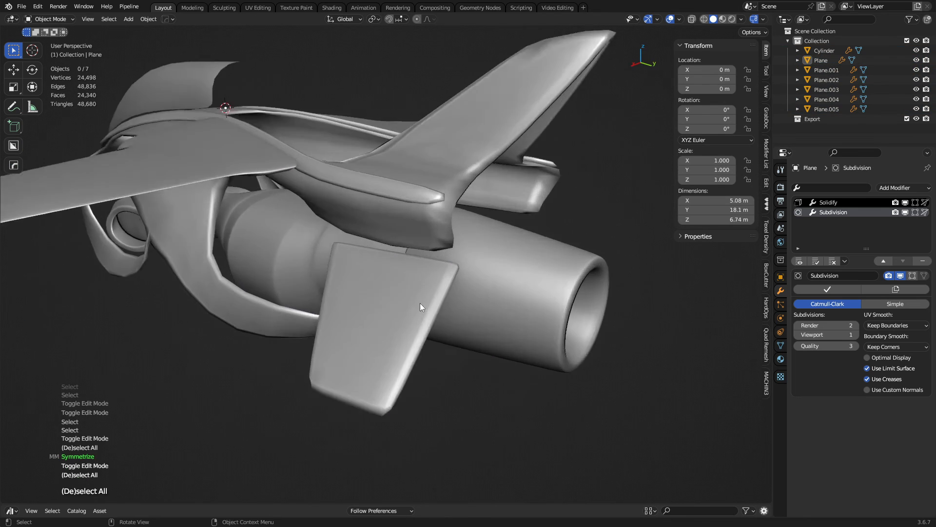
Add two loop cuts around the rear hull section above the fin, one near each end, and check the smoothed shape
click(424, 226)
key(Tab)
middle_drag(459, 217, 453, 275)
key(ctrl+r)
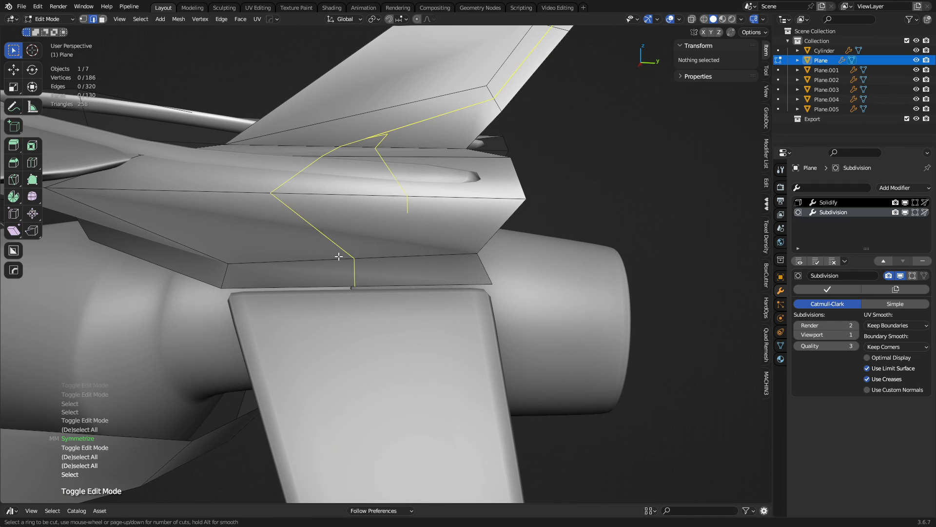
click(339, 256)
click(249, 267)
key(ctrl+r)
click(320, 264)
click(403, 263)
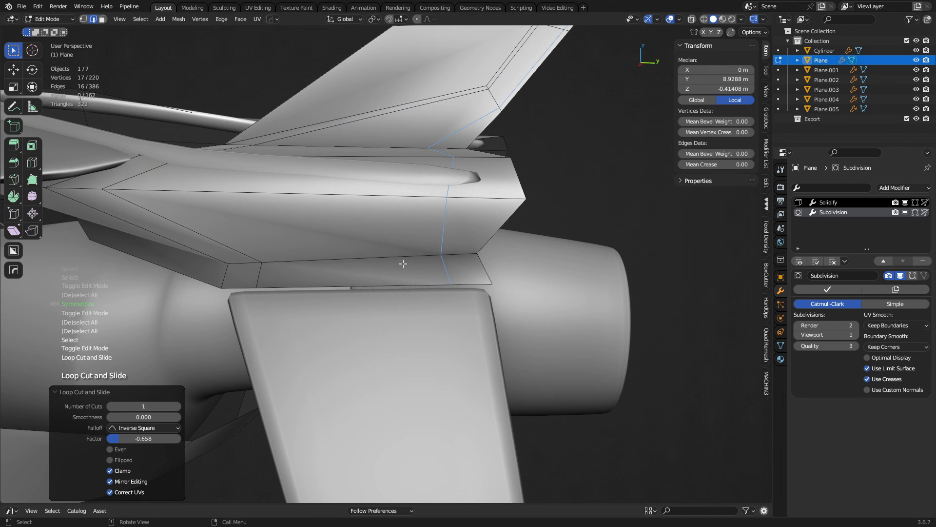
key(Tab)
scroll(454, 276, down, 4)
middle_drag(425, 307, 326, 280)
Undo both loop cuts on the rear hull and return to Object Mode
key(ctrl+z)
key(ctrl+z)
key(ctrl+z)
key(Tab)
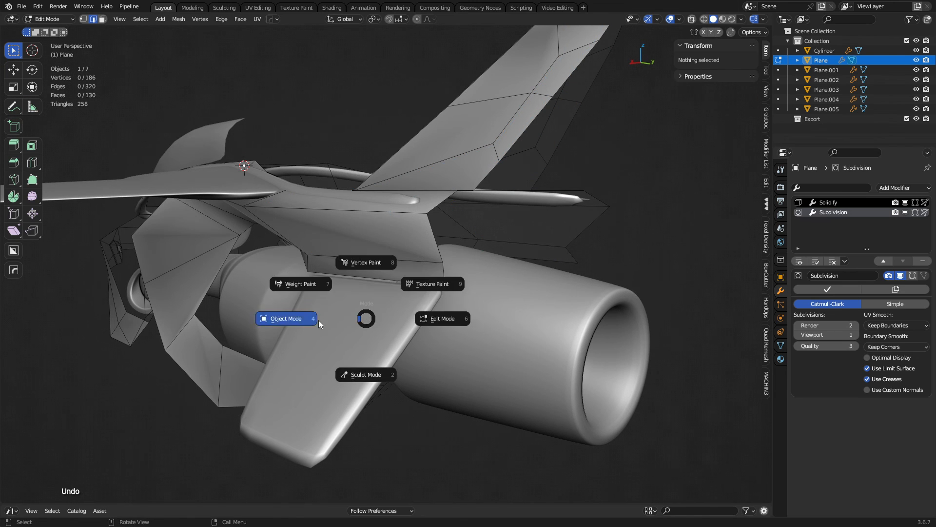
click(318, 320)
key(ctrl+z)
key(ctrl+z)
click(380, 312)
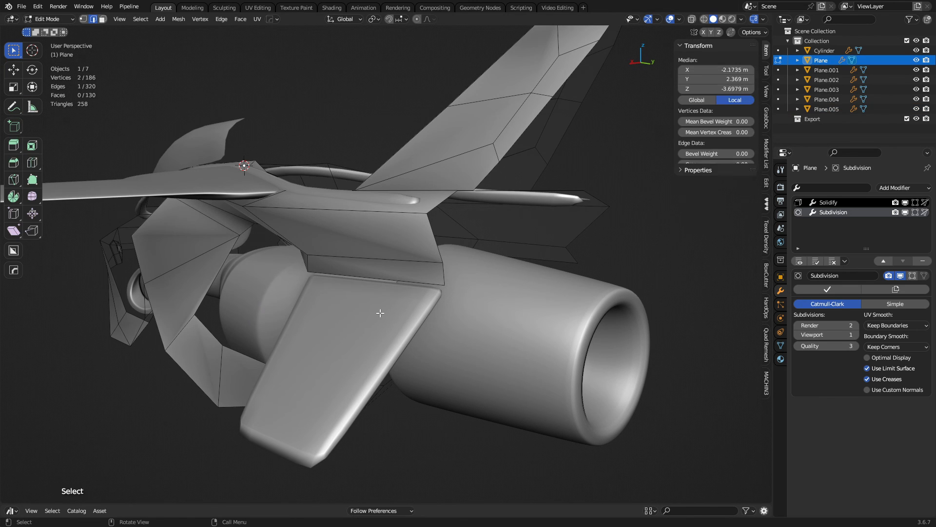
click(384, 313)
right_click(473, 300)
key(Escape)
key(Tab)
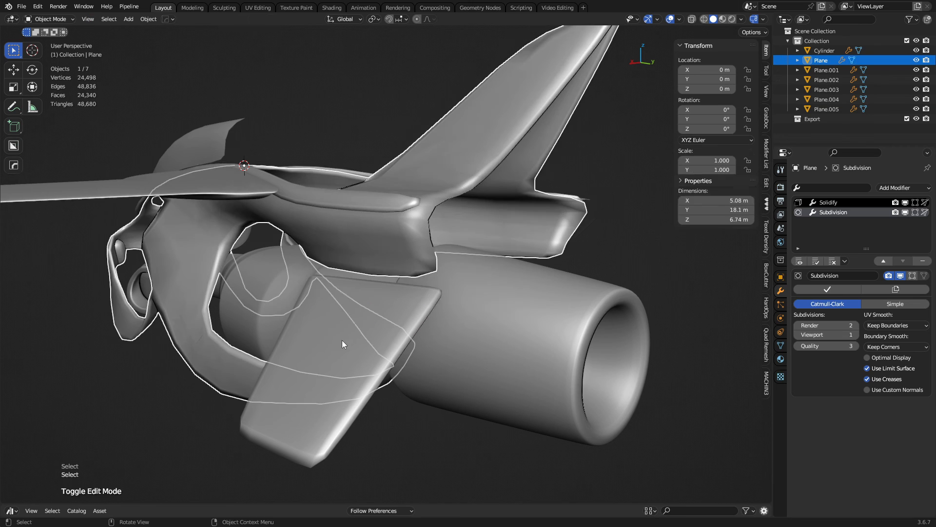
Remove the separated fin's Subdivision modifier and add a fresh one at viewport level 1
click(342, 340)
click(927, 263)
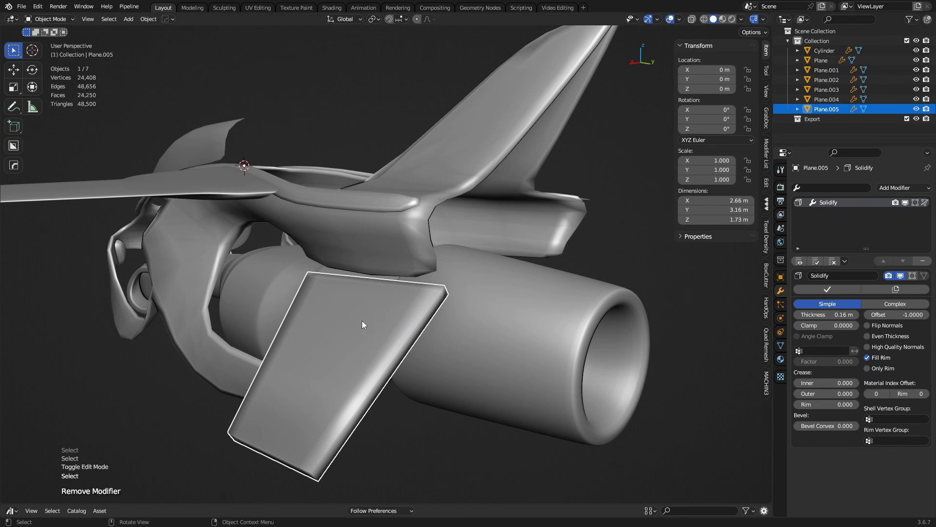
key(ctrl+1)
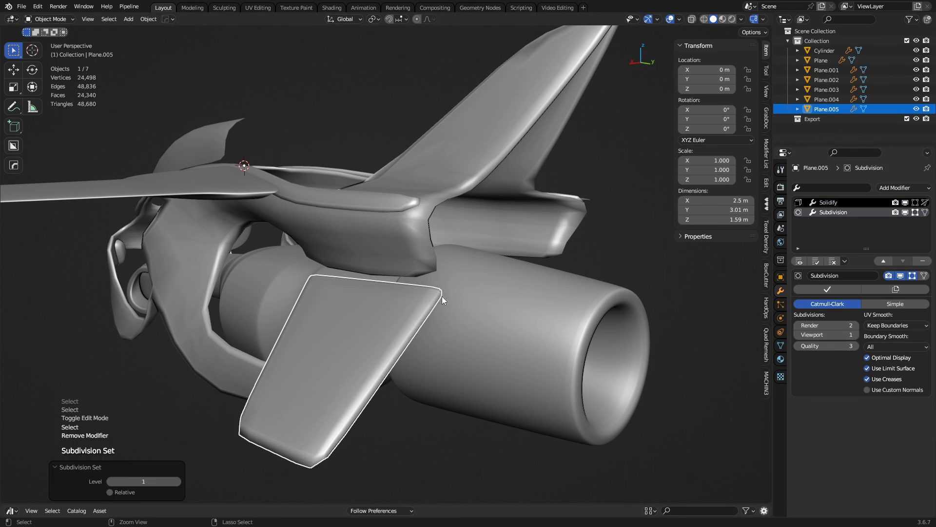
Remove the separated fin's Subdivision modifier and dissolve its supporting edge loops along both sides and the upper edge
click(923, 261)
key(Tab)
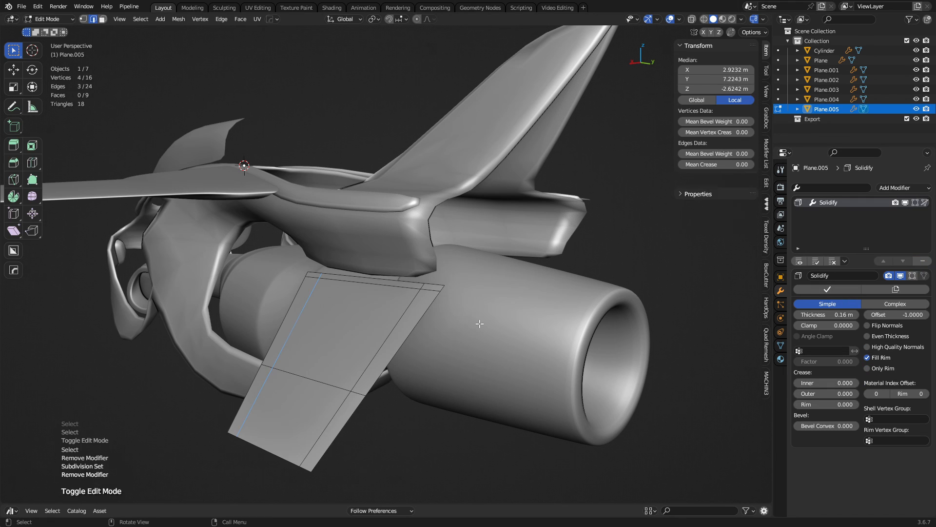
alt+shift+click(398, 322)
alt+shift+click(314, 311)
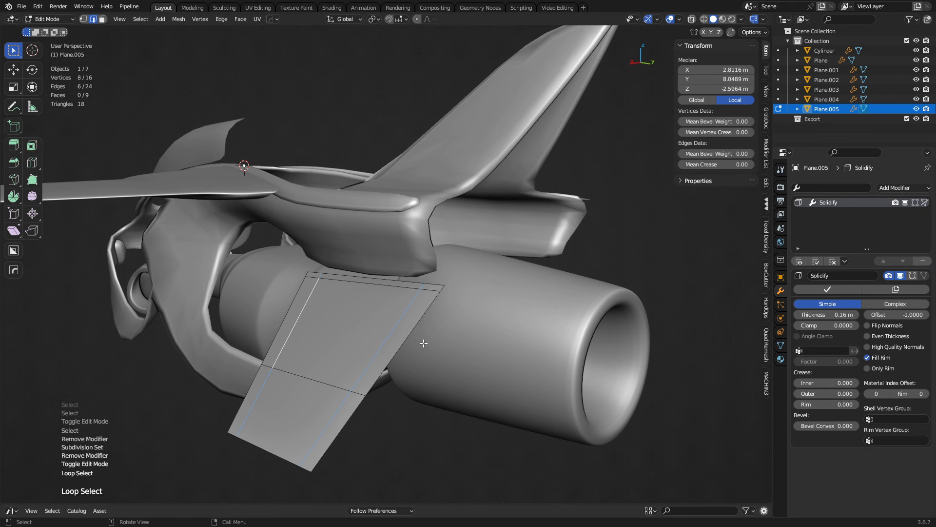
key(ctrl+x)
alt+click(391, 286)
key(ctrl+x)
key(Tab)
Join the separated fin back into the main hull and merge all vertices by distance
shift+click(384, 253)
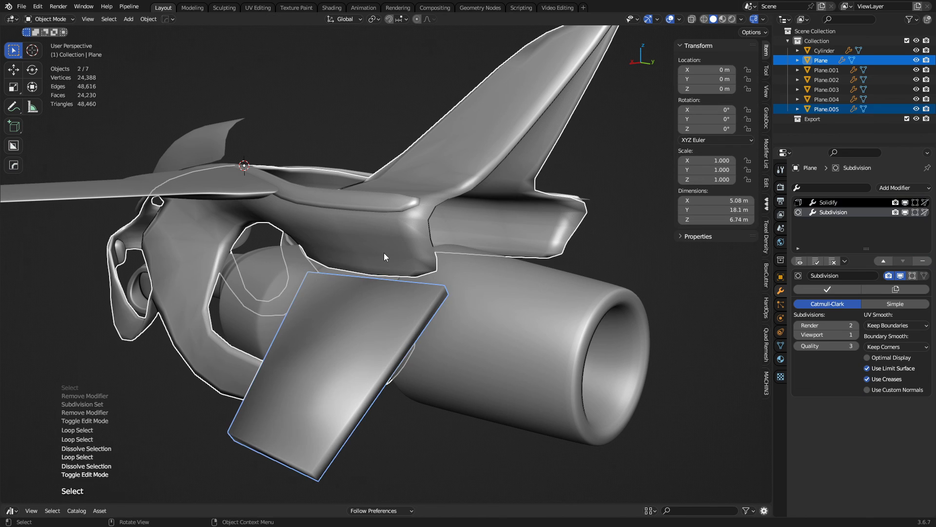
key(ctrl+j)
key(Tab)
key(a)
key(m)
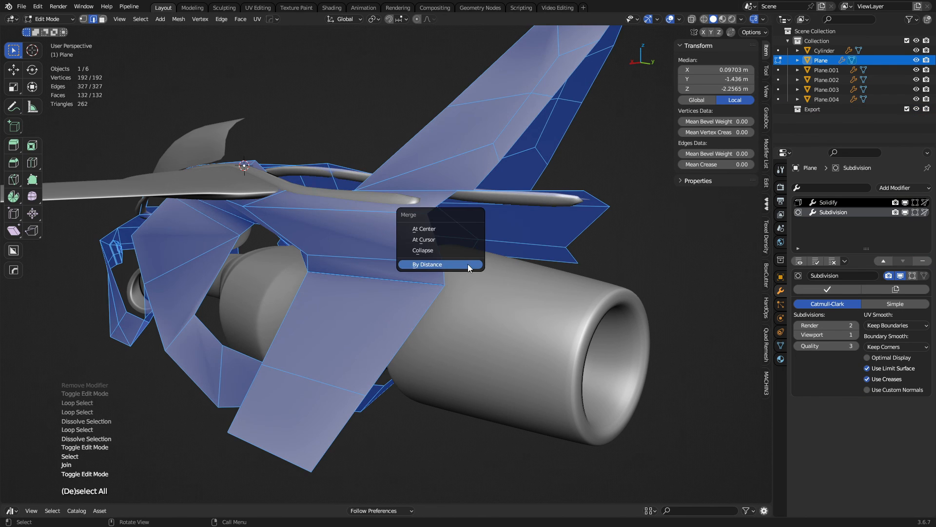
click(467, 264)
Symmetrize the whole joined hull mesh to mirror the reattached fin, and return to Object Mode
key(a)
middle_drag(380, 295, 333, 309)
key(alt+x)
key(Tab)
click(486, 300)
key(a)
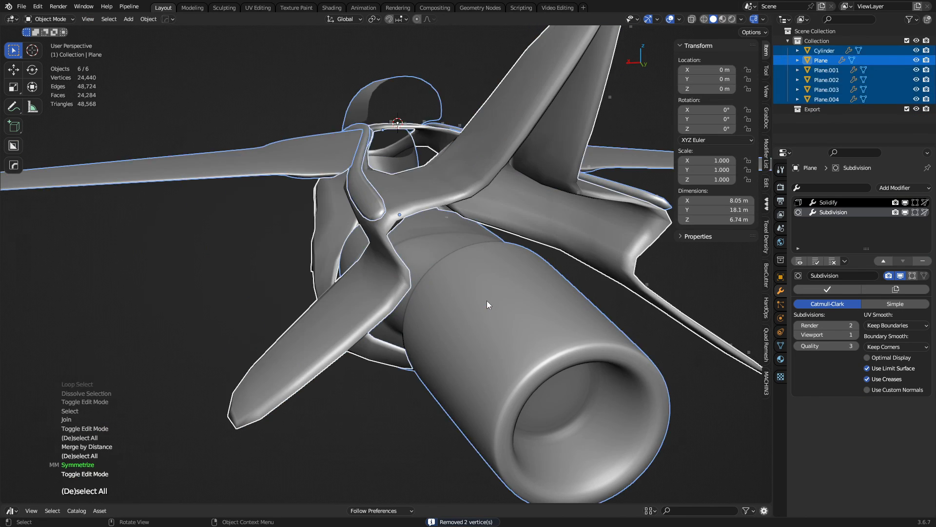
key(a)
Set the hull's subdivision to level 1 and inspect its topology in wireframe with Solidify hidden in the viewport
scroll(362, 273, down, 3)
middle_drag(319, 272, 361, 276)
click(360, 276)
key(ctrl+1)
scroll(365, 251, up, 3)
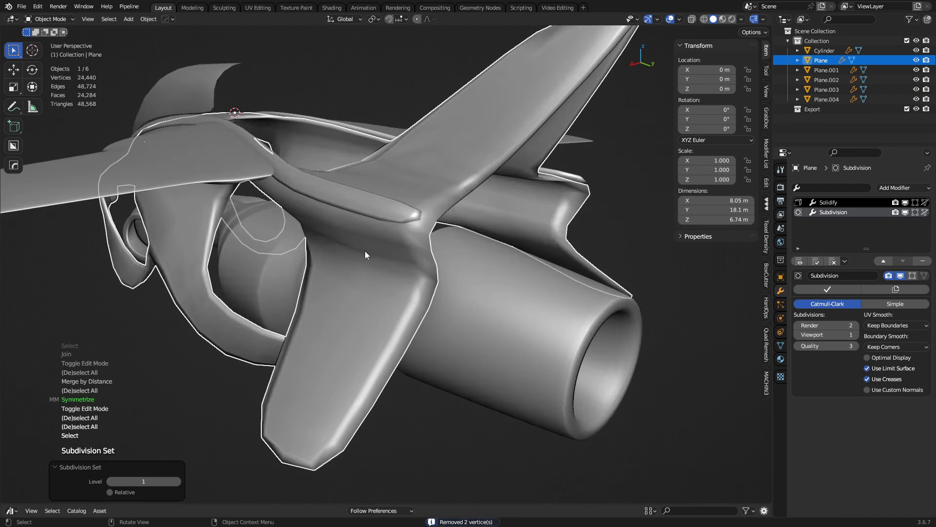
key(shift+w)
middle_drag(460, 260, 517, 222)
click(908, 204)
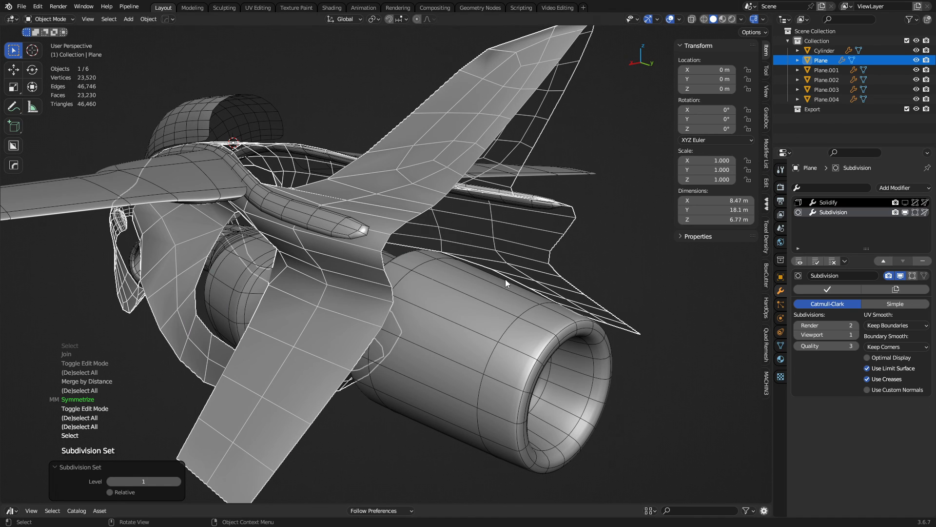
key(shift+w)
Raise the hull's viewport subdivision to level 4 and show its Solidify modifier in the viewport again
scroll(506, 280, down, 2)
middle_drag(305, 309, 403, 287)
key(ctrl+3)
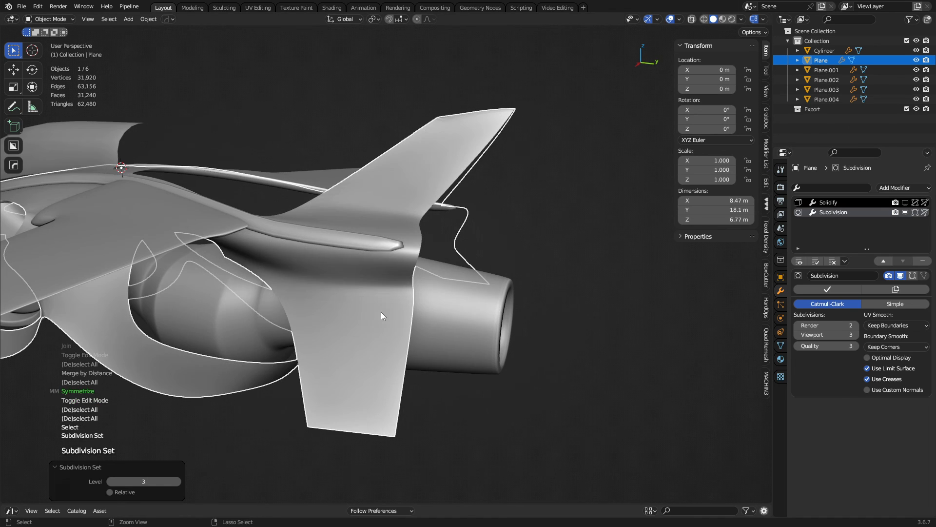
key(ctrl+4)
click(906, 203)
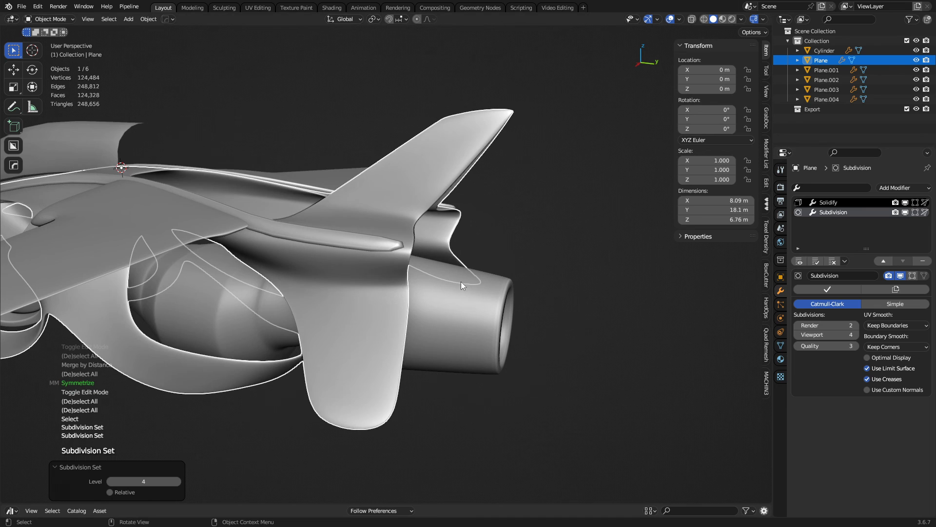
Examine the smoothed hull and the front of the ship from several angles
scroll(460, 282, down, 4)
shift+middle_drag(322, 307, 510, 317)
middle_drag(243, 298, 464, 339)
key(a)
key(alt+a)
shift+middle_drag(464, 339, 461, 294)
click(376, 319)
key(Tab)
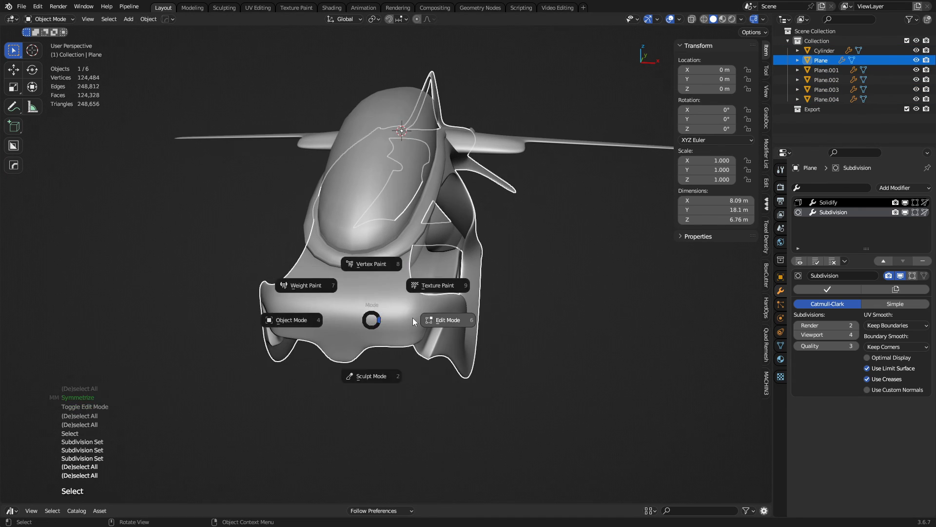
key(Tab)
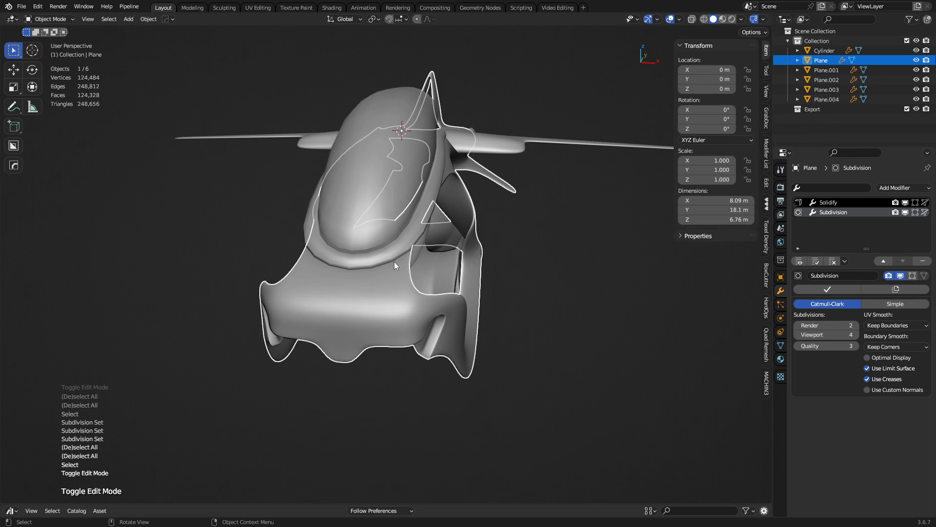
Set the viewport subdivision to level 4 on the cockpit rim and level 3 on the main hull and the canopy
click(388, 256)
key(ctrl+4)
click(388, 306)
key(ctrl+3)
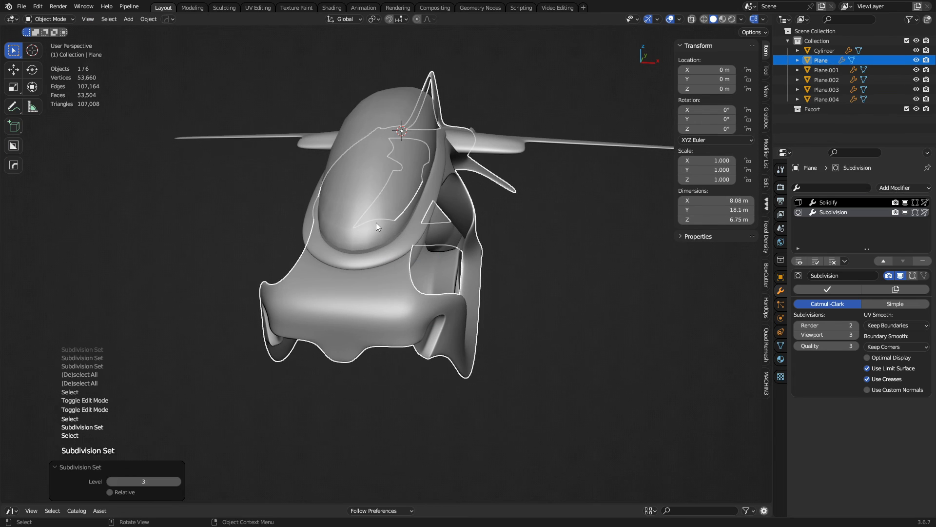
click(376, 223)
key(ctrl+3)
Set the viewport subdivision of the round part below the cockpit to level 3
middle_drag(572, 285, 425, 317)
key(a)
key(alt+a)
middle_drag(562, 303, 458, 301)
shift+middle_drag(328, 309, 357, 305)
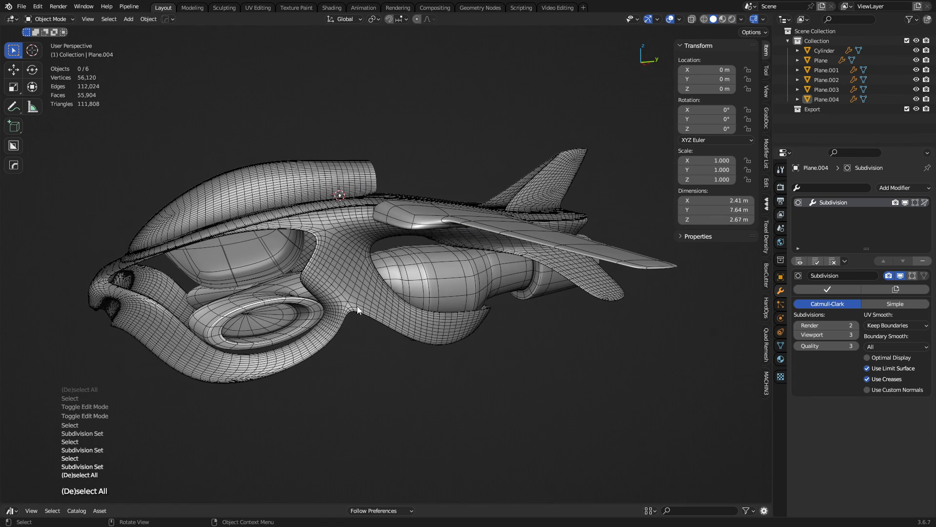
click(271, 309)
key(ctrl+3)
Hide the canopy to expose the cockpit interior
click(259, 261)
key(a)
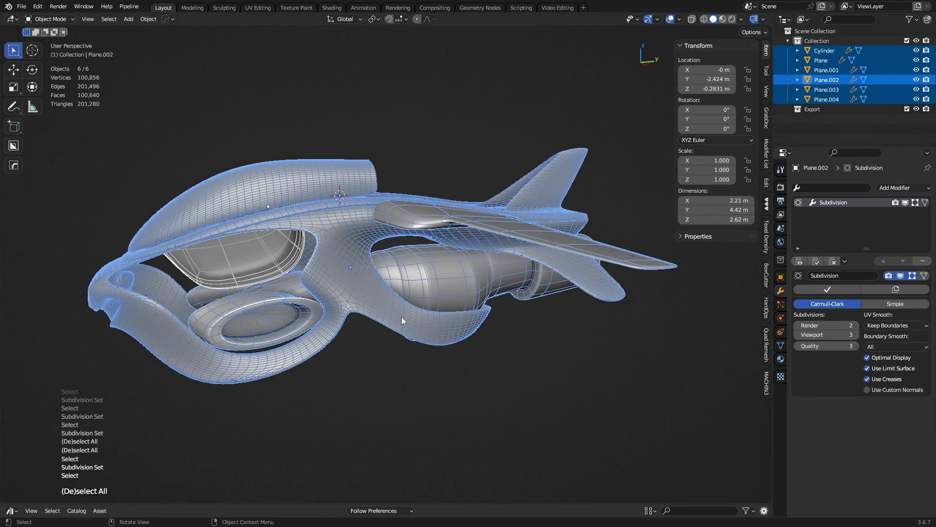
key(alt+a)
click(268, 195)
middle_drag(267, 195, 385, 270)
key(h)
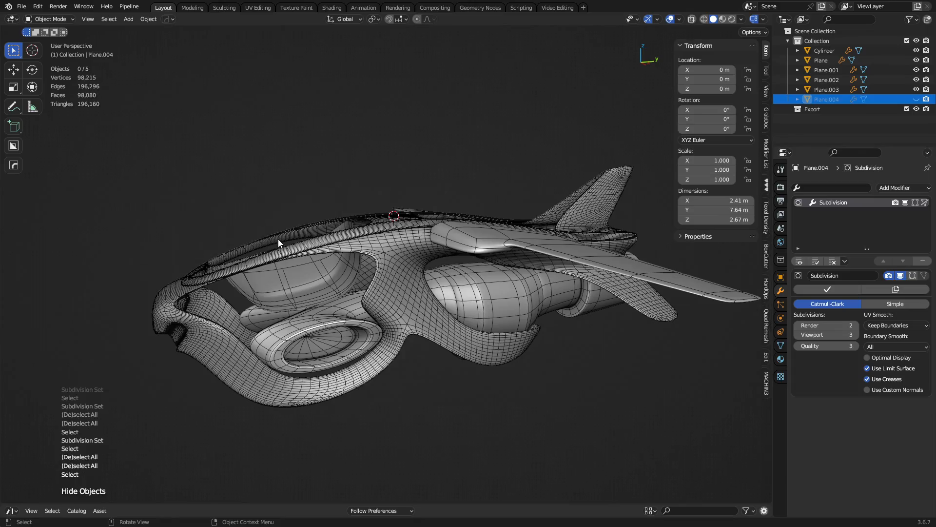
Add a 2 m plane at the 3D cursor in the front of the cockpit tub and enter Edit Mode on it
alt+middle_click(278, 239)
scroll(334, 270, up, 5)
middle_drag(447, 267, 519, 325)
click(520, 325)
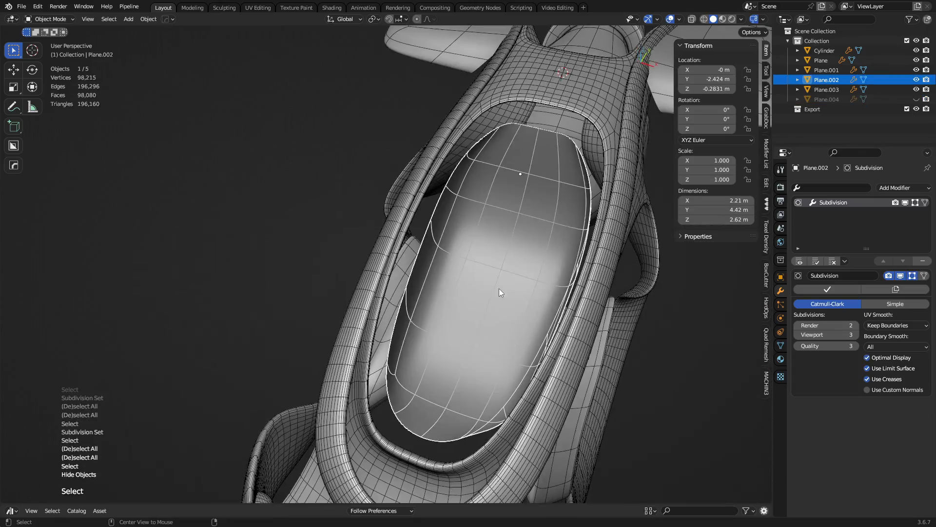
middle_drag(499, 288, 338, 244)
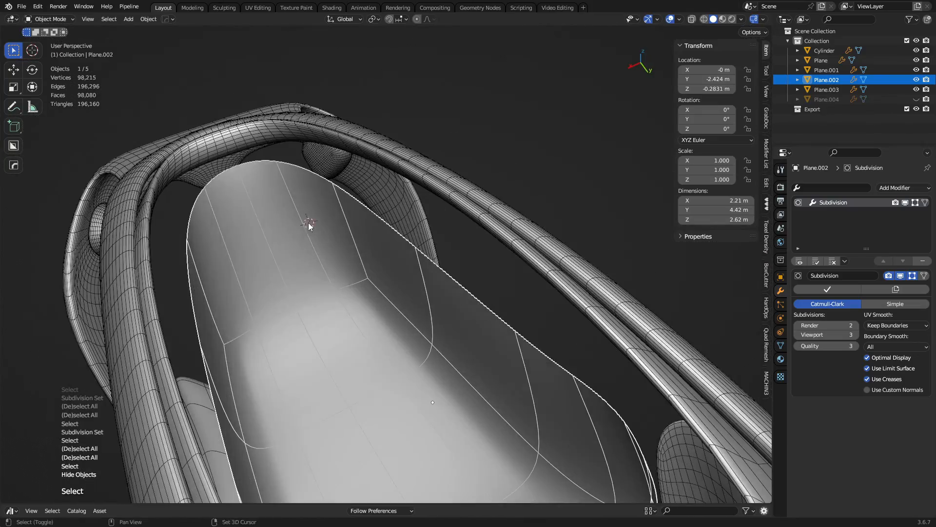
key(shift+a)
click(359, 245)
key(ctrl+Tab)
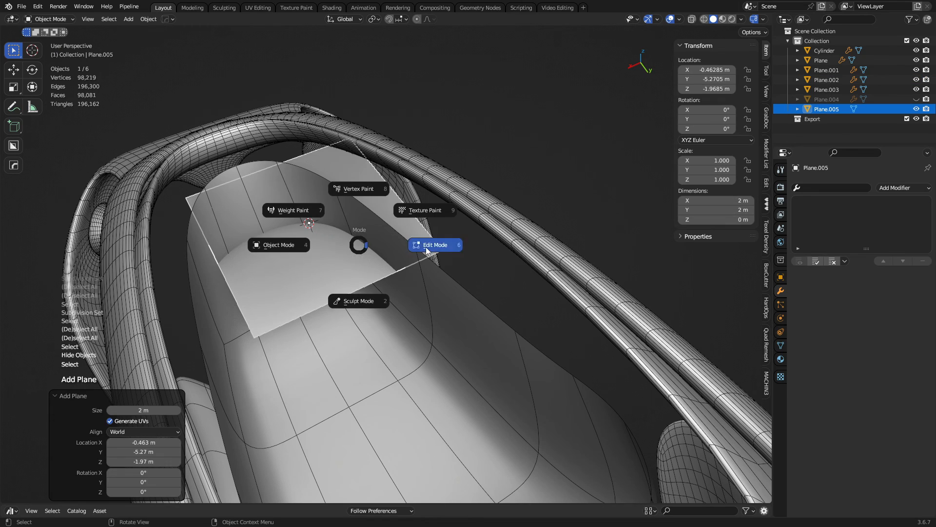
click(426, 251)
Isolate the plane in back view and move one side edge by -1.3811 m in X and 0.26393 m in Z
key(1)
click(231, 279)
middle_drag(232, 279, 238, 274)
key(2)
click(235, 278)
middle_drag(303, 266, 300, 209)
key(KP_Divide)
key(ctrl+KP_1)
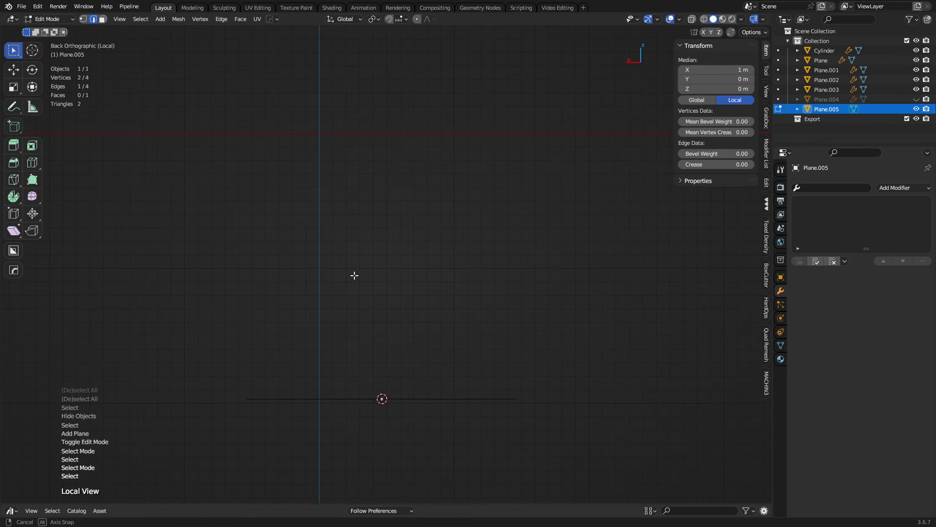
key(g)
click(518, 321)
Extrude that edge twice toward the ship's centre to form a bent three-face panel, and leave local view
key(e)
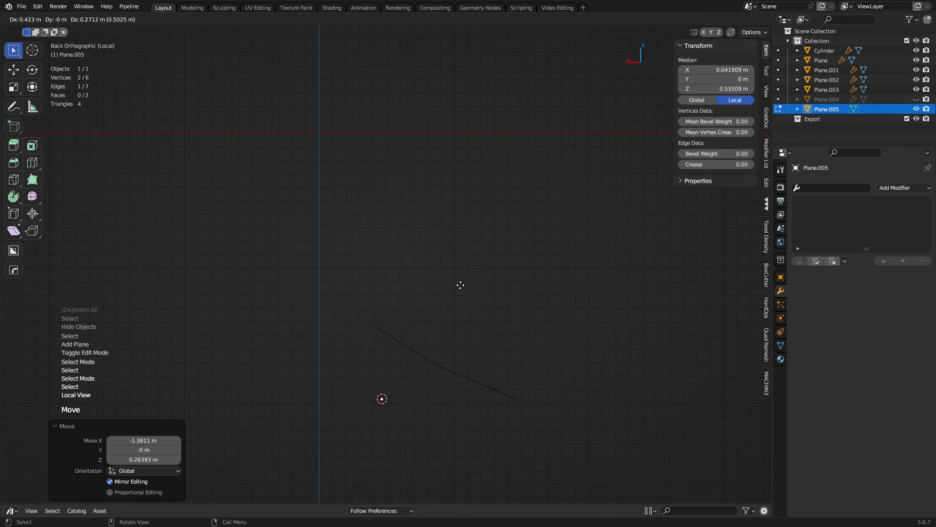
click(498, 268)
key(e)
click(379, 263)
middle_drag(432, 279, 450, 333)
key(alt+z)
scroll(438, 219, down, 4)
key(KP_Divide)
middle_drag(442, 225, 518, 239)
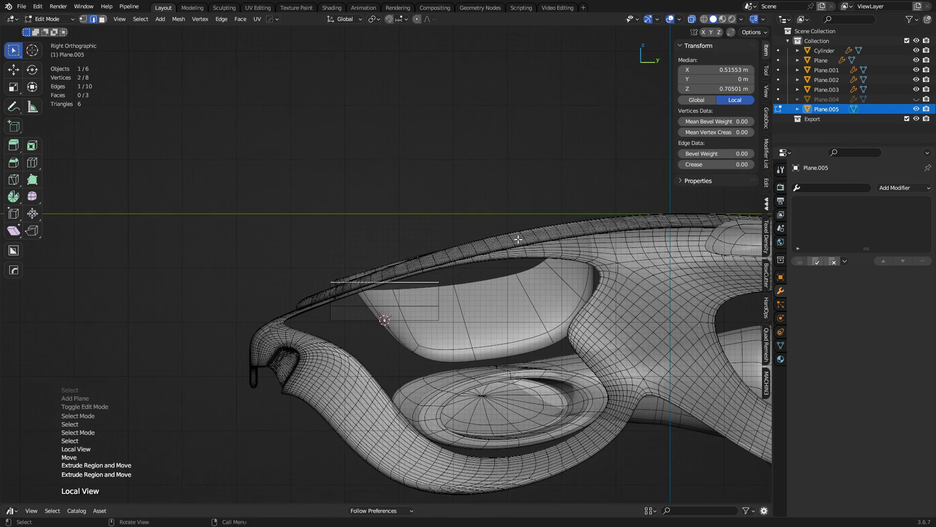
Shorten the panel along Y by moving its rear vertices forward and its front vertices 0.64774 m back
key(1)
drag(521, 360, 404, 226)
key(g)
key(y)
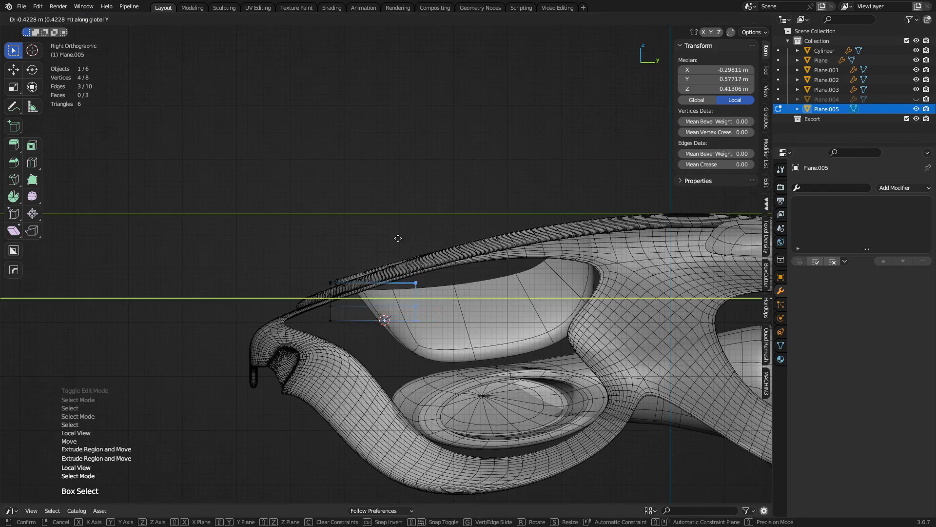
click(397, 236)
drag(308, 336, 360, 263)
key(g)
key(y)
click(391, 359)
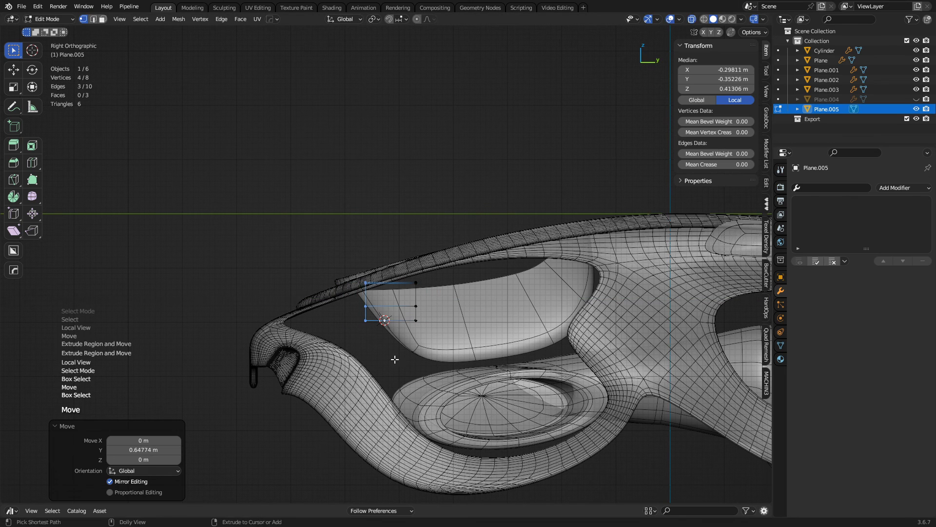
Shear the panel's front vertices by 0.740 to match the cockpit's front slope and adjust them along Y
key(shift+ctrl+alt+s)
click(676, 351)
key(g)
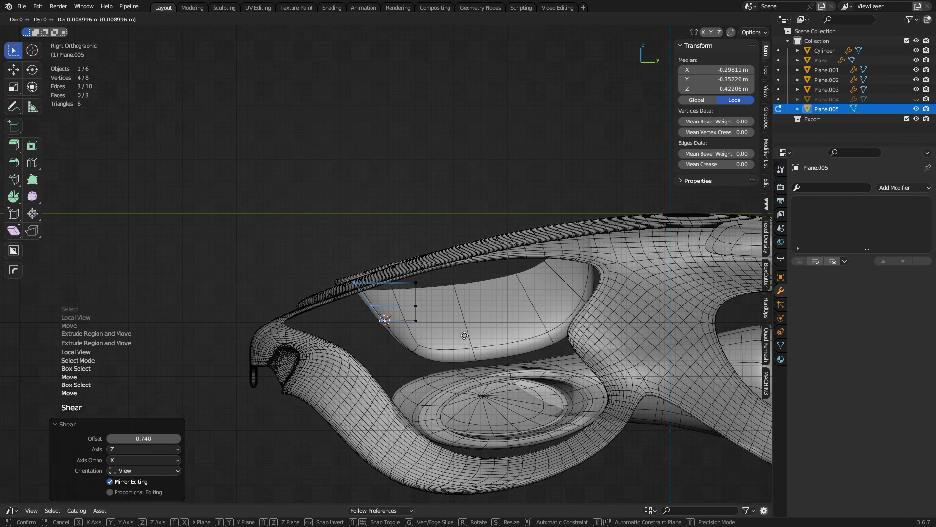
key(y)
click(468, 334)
Move the panel's rear vertices about 0.29 m forward and 0.23 m up
drag(401, 259, 493, 333)
key(g)
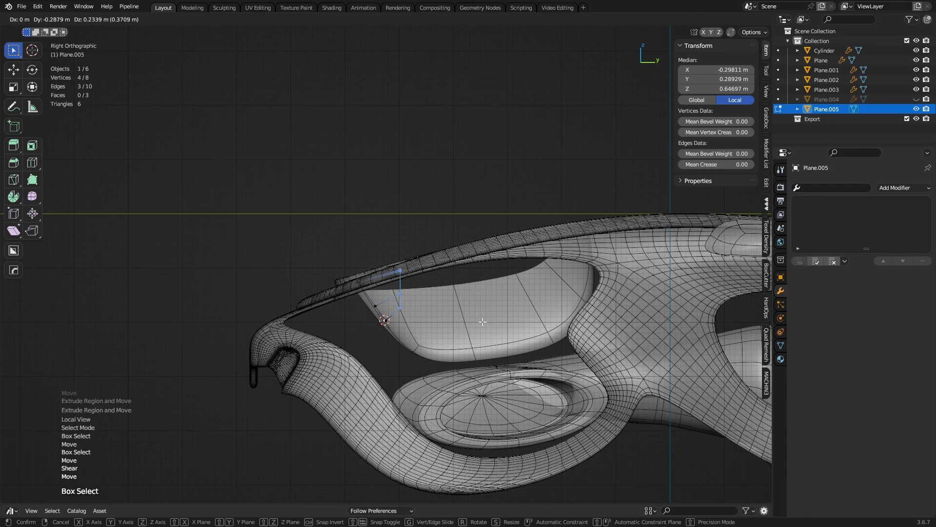
click(483, 321)
Move the panel's upper fold edge along X to reshape its top face
middle_drag(483, 321, 445, 320)
key(2)
click(398, 275)
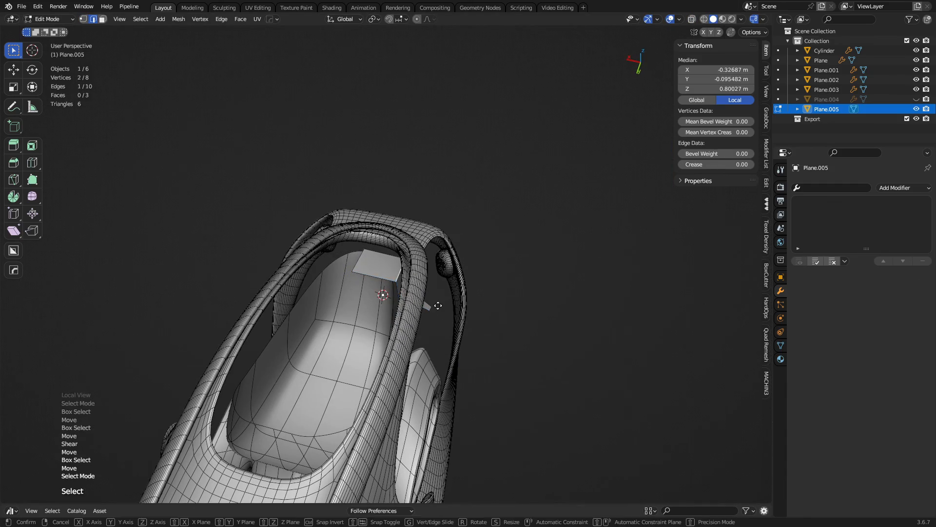
key(g)
key(x)
click(385, 288)
Move the lower fold edge and the outermost edge inward along X, the outermost one by 0.60686 m
middle_drag(386, 288, 518, 354)
click(391, 307)
click(390, 307)
key(x)
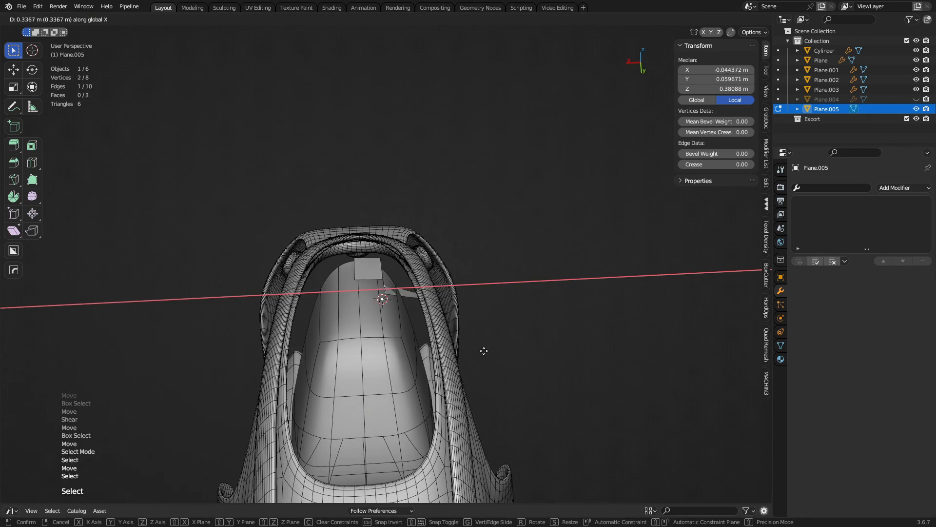
click(493, 350)
middle_drag(500, 338, 437, 328)
key(g)
key(x)
click(407, 349)
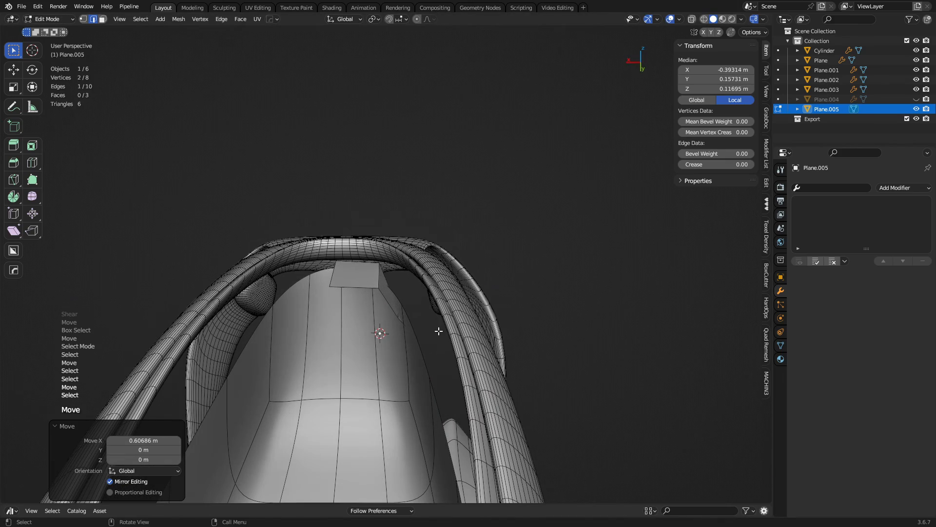
Raise the panel's outermost edge and its lower fold edge along Z
key(g)
key(z)
click(405, 308)
click(397, 312)
key(g)
key(z)
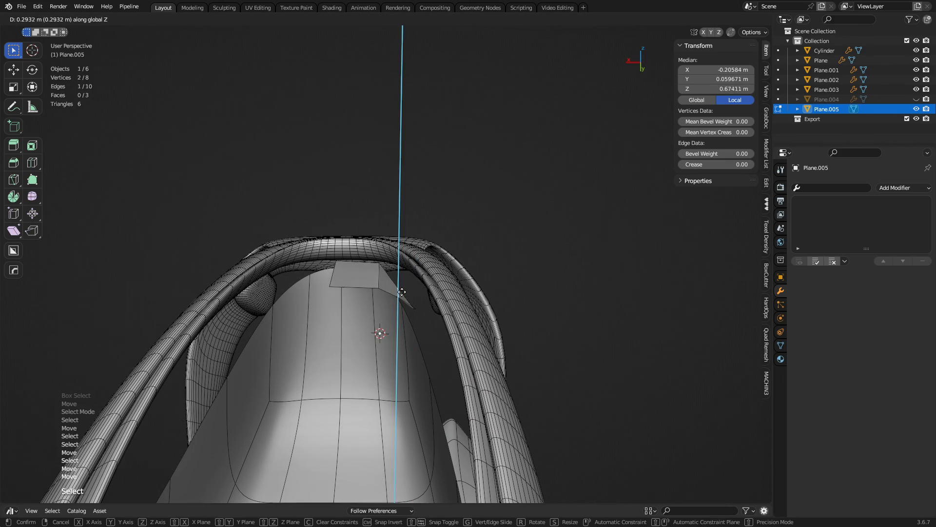
click(428, 302)
Rotate the panel's outermost edge in top view to follow the cockpit's side
middle_drag(427, 302, 260, 317)
click(401, 314)
middle_drag(400, 315, 384, 247)
key(r)
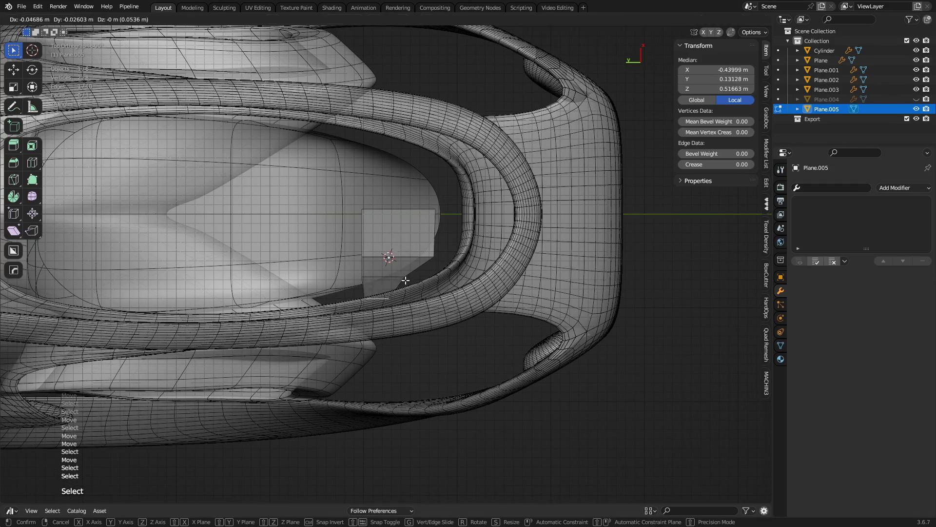
click(425, 301)
Move three front vertices of the panel individually along Y to follow the rounded front of the cockpit opening
key(1)
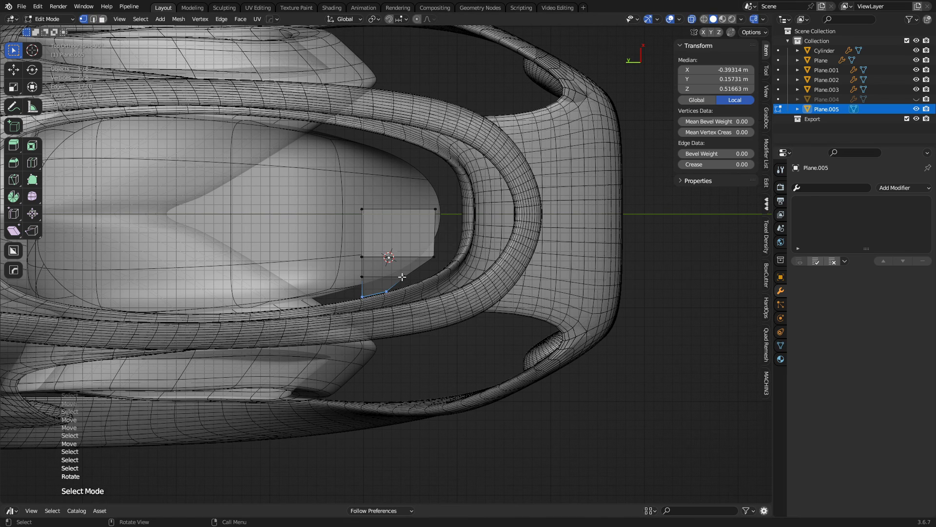
click(407, 287)
key(g)
key(y)
click(463, 298)
click(433, 256)
key(g)
key(y)
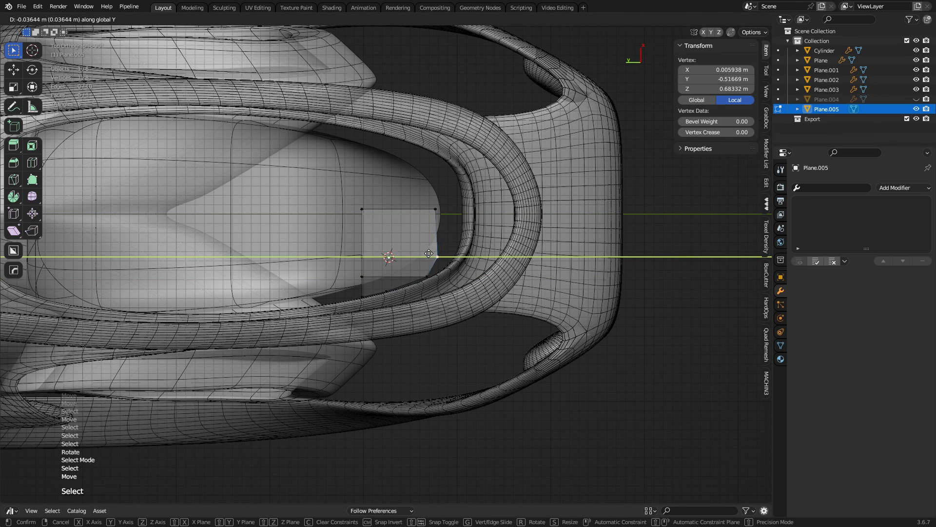
click(448, 256)
click(435, 210)
key(g)
key(y)
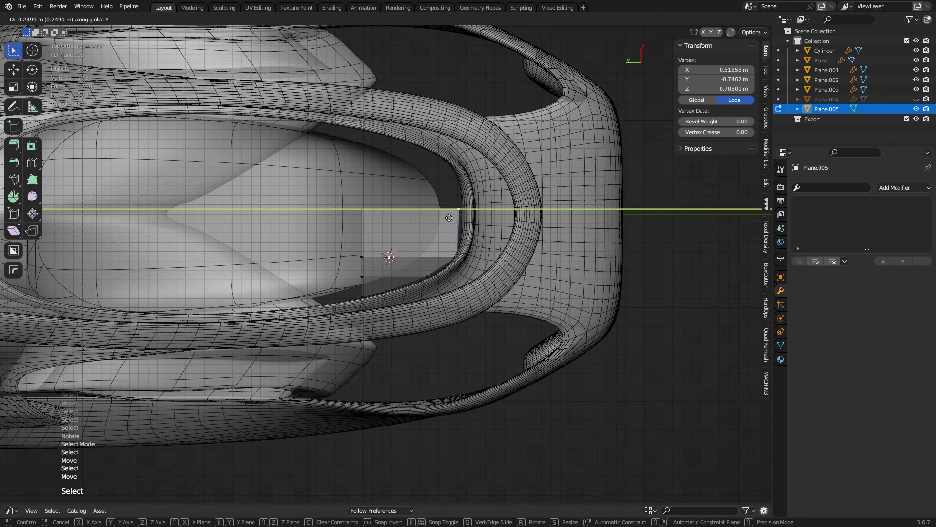
click(463, 210)
Try to symmetrize the whole panel across the X axis
key(a)
key(alt+x)
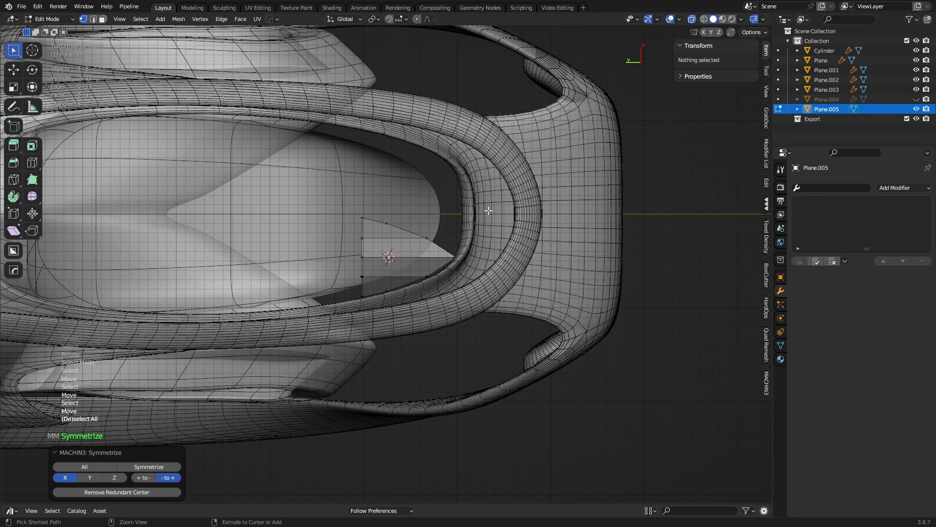
key(ctrl+z)
Set the panel's origin to the edge along its inner side
key(2)
click(421, 216)
key(shift+s)
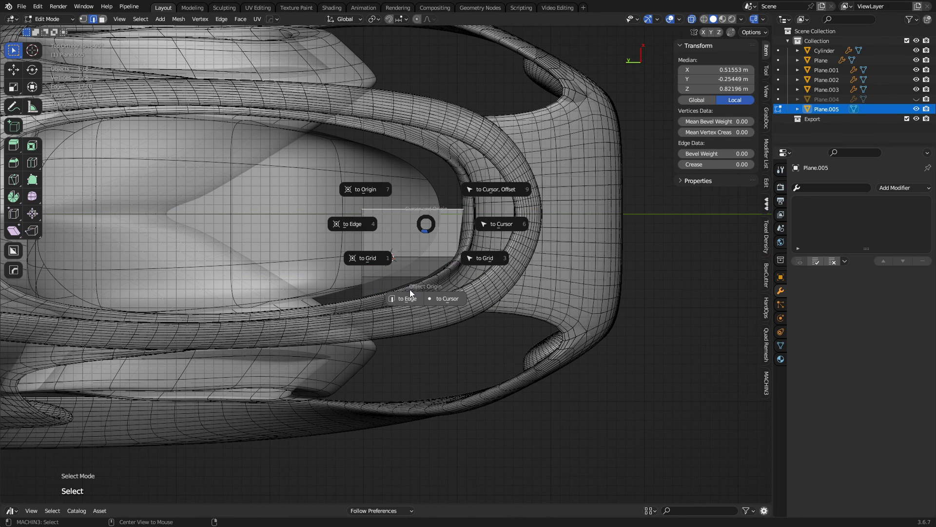
click(410, 290)
key(Tab)
key(ctrl+Tab)
click(441, 294)
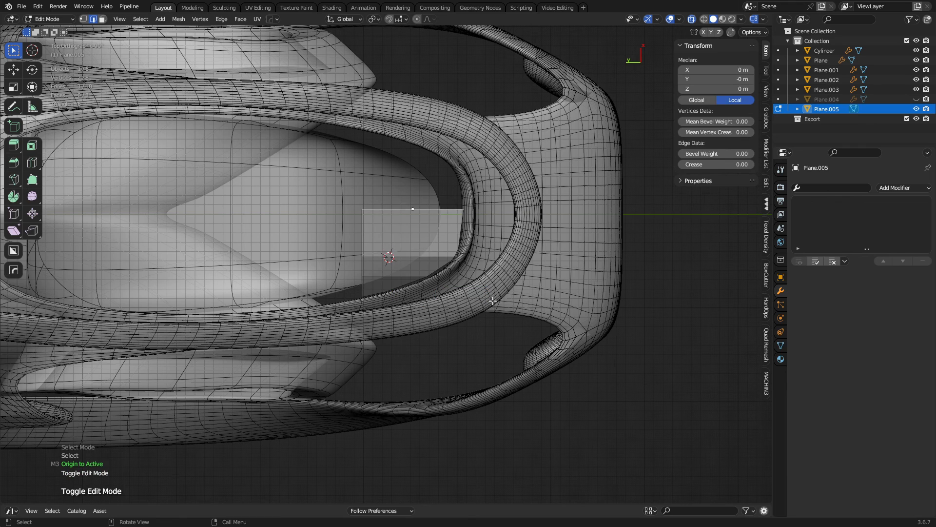
Symmetrize the whole panel across the X axis about its new origin
key(a)
key(alt+x)
key(ctrl+Tab)
click(397, 215)
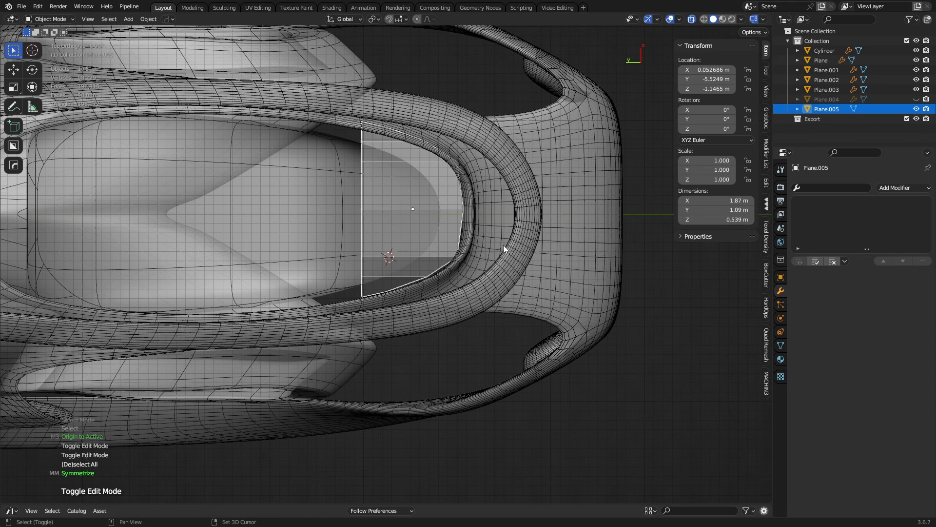
Align the panel's centre to the hull along X only with Align Objects, using the hull as the active object
shift+click(551, 240)
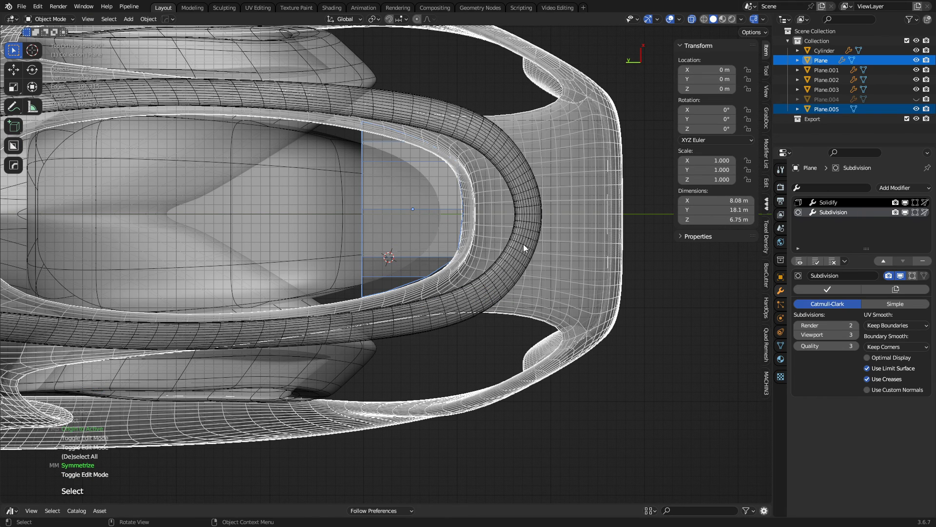
key(ctrl+Tab)
click(457, 244)
click(423, 223)
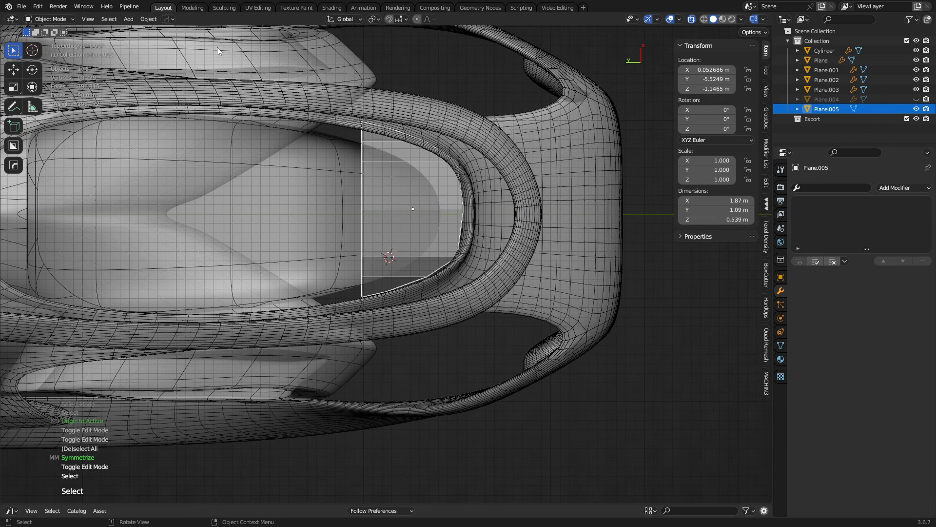
shift+click(561, 251)
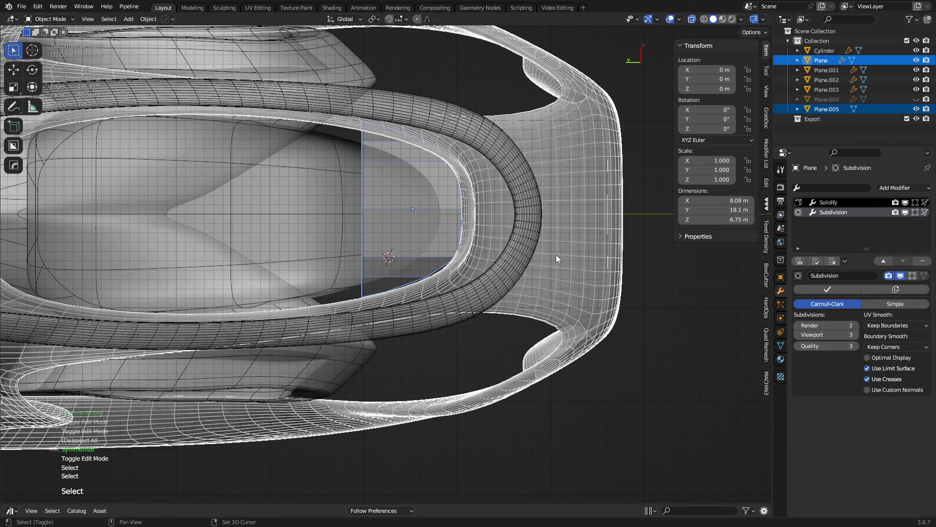
click(146, 22)
mouse_move(181, 30)
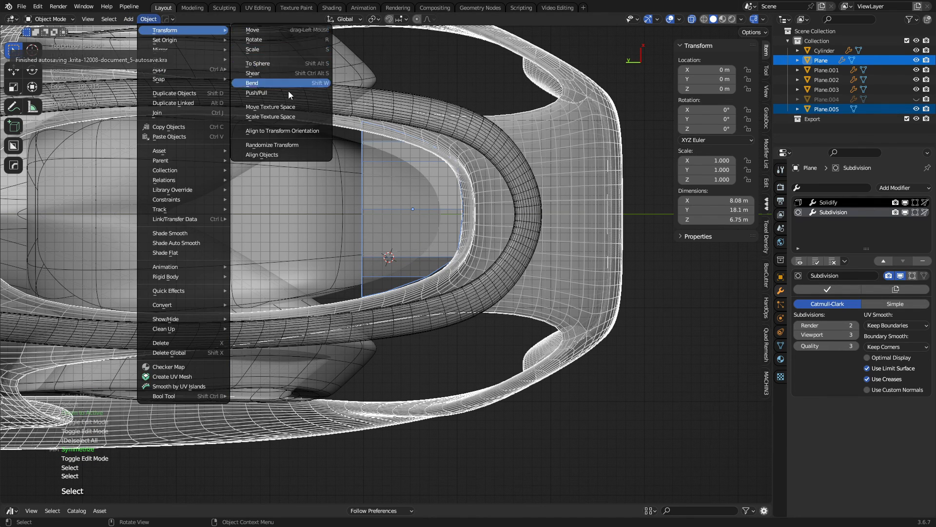
click(273, 154)
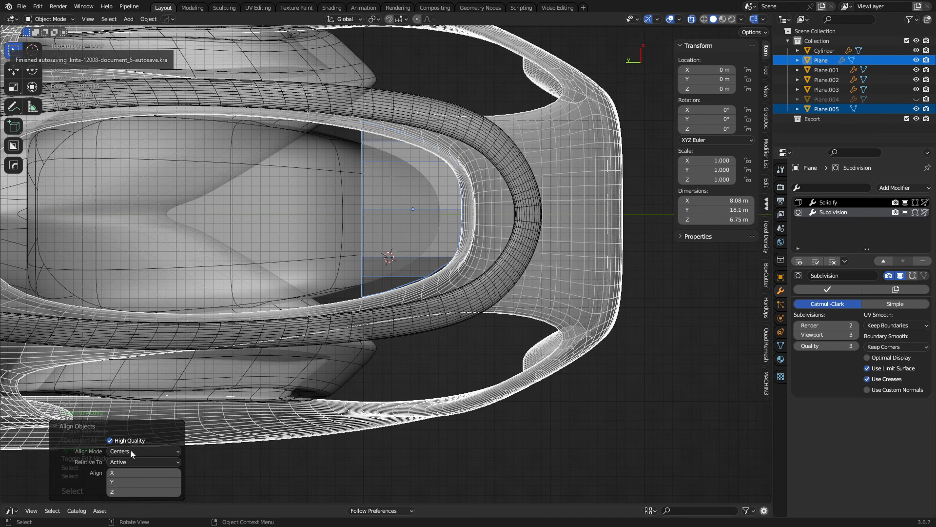
click(114, 472)
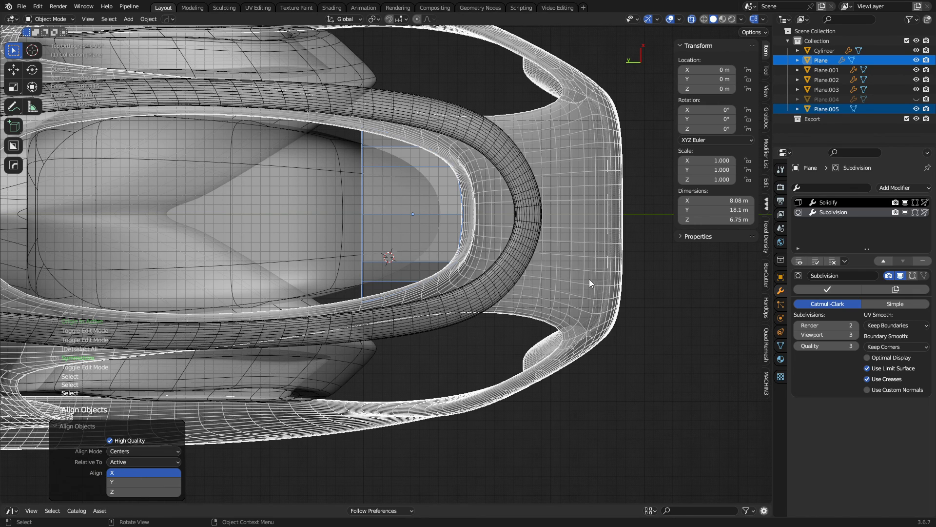
key(a)
key(alt+a)
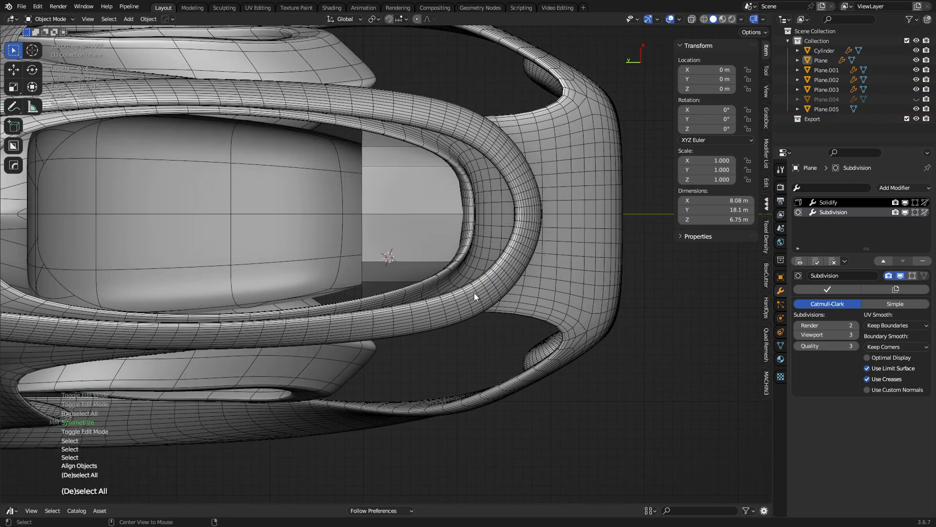
Align the panel's location to the hull on the X axis only with MACHIN3 Align, leaving out Y, Z and rotation
click(418, 233)
middle_drag(419, 233, 415, 257)
shift+click(448, 412)
key(alt+a)
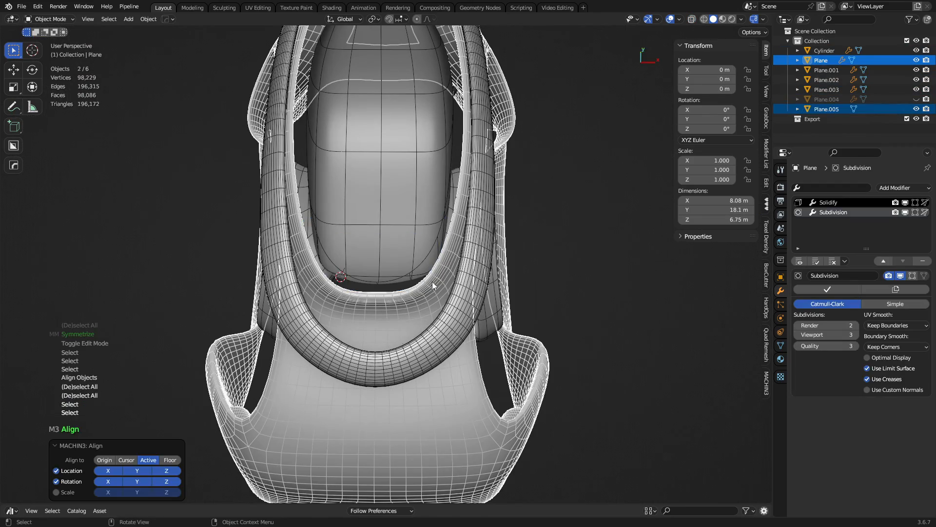
click(142, 471)
click(163, 470)
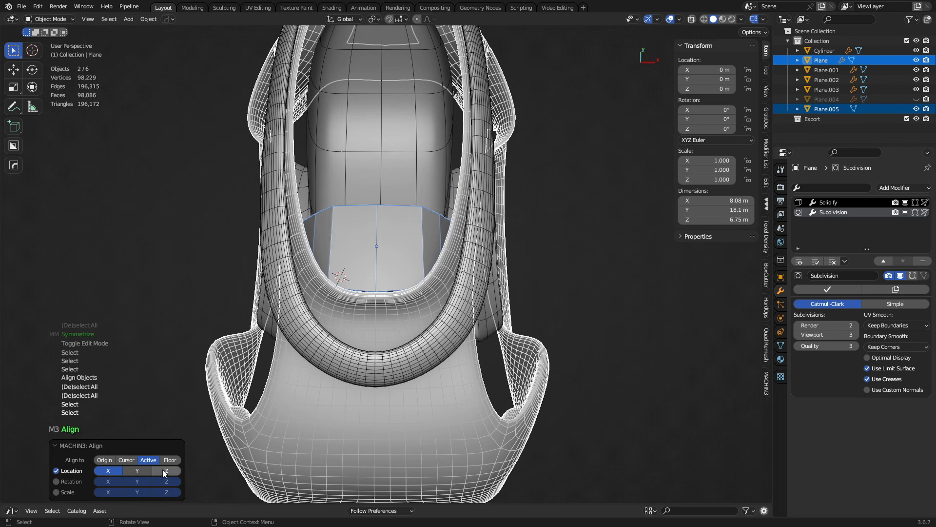
key(ctrl+Tab)
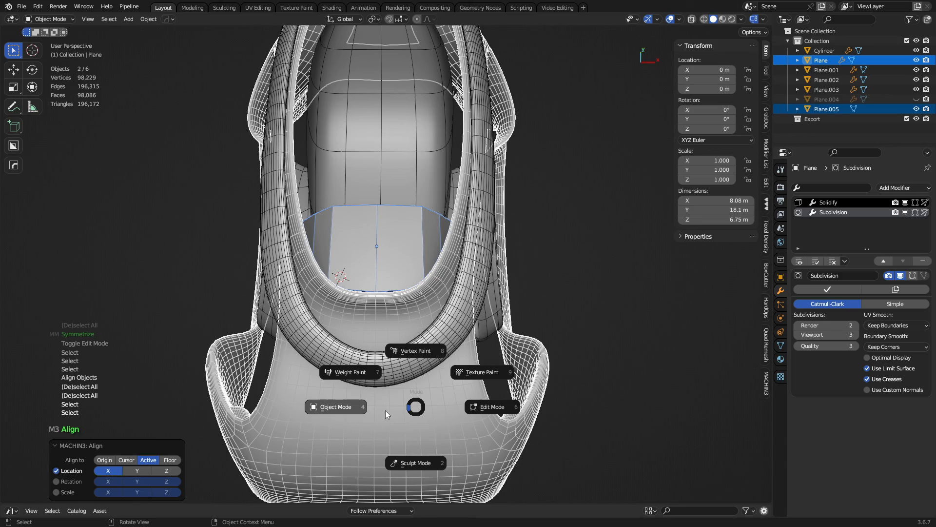
click(326, 415)
key(a)
key(a)
Add a level 1 subdivision to the panel and shade it smooth
middle_drag(493, 315, 366, 300)
click(406, 296)
key(ctrl+1)
right_click(373, 297)
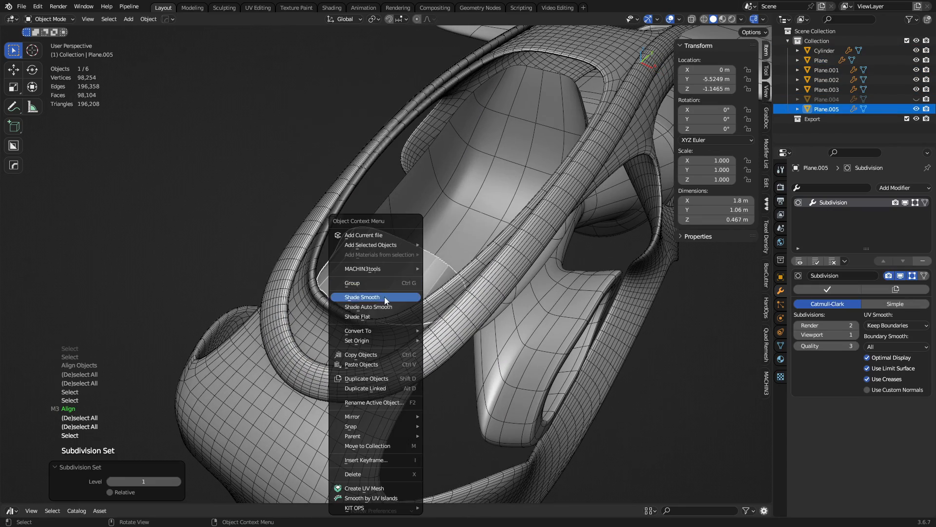
click(385, 297)
Scale the panel's front edge loop and move it along Y to fit inside the cockpit opening
key(Tab)
key(alt+z)
alt+click(390, 319)
middle_drag(394, 324, 429, 334)
key(s)
click(532, 373)
key(g)
key(y)
click(441, 333)
Scale the outer vertices at both ends of the panel's front edge along X
key(1)
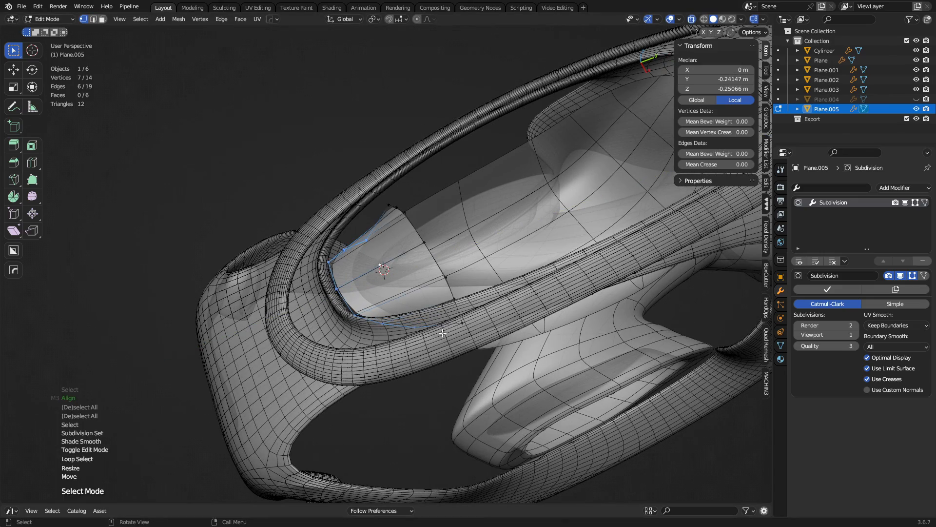
click(418, 330)
shift+click(365, 236)
middle_drag(364, 234, 312, 293)
key(s)
key(x)
click(533, 340)
key(Tab)
key(a)
key(alt+a)
Thicken the panel with a 0.0766 m Solidify modifier and place it before the Subdivision modifier
click(404, 273)
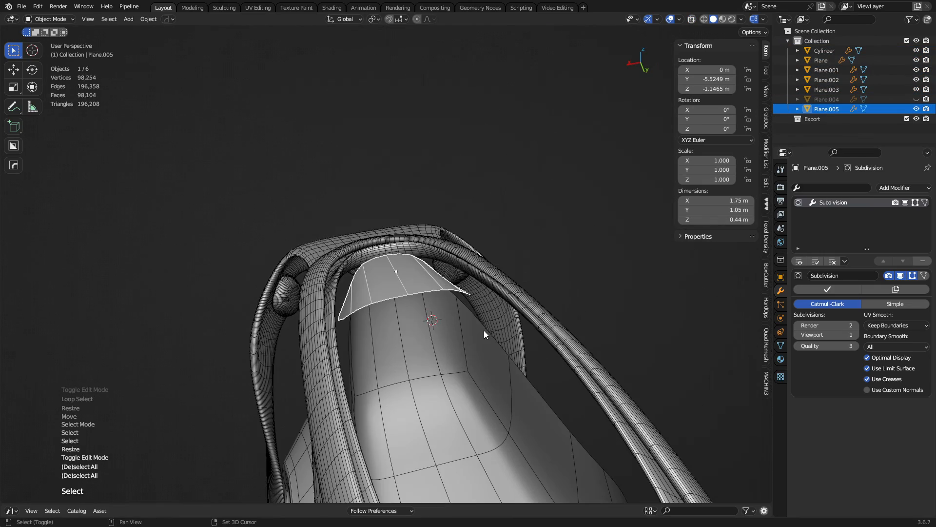
key(q)
click(437, 337)
click(373, 335)
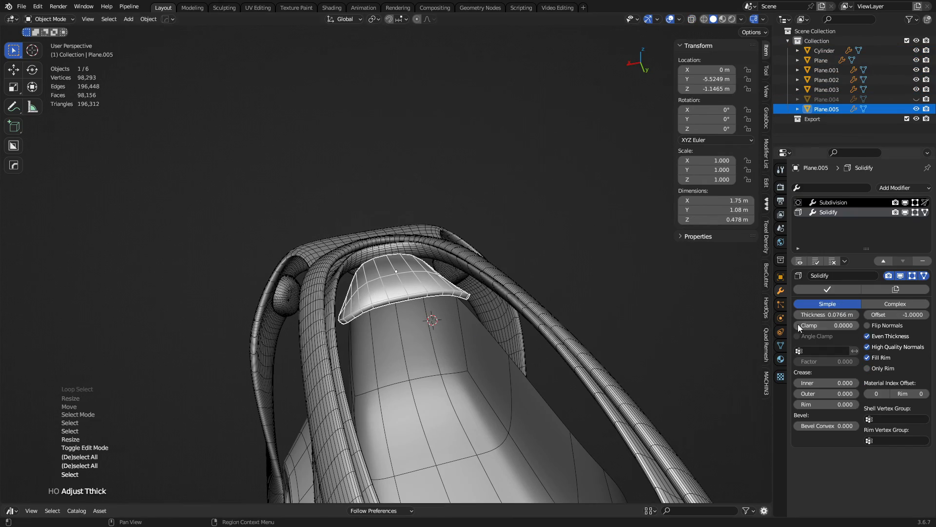
click(884, 260)
key(alt+a)
Rotate the panel about 6° in the right side view and move it slightly to follow the cockpit rim's slope
middle_drag(489, 334, 402, 279)
click(402, 279)
key(KP_3)
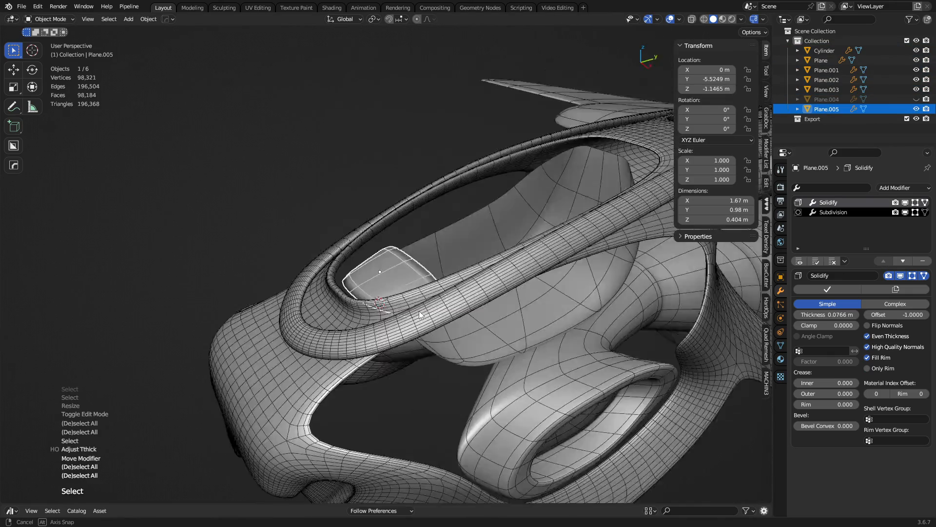
key(r)
click(466, 323)
key(ctrl+Tab)
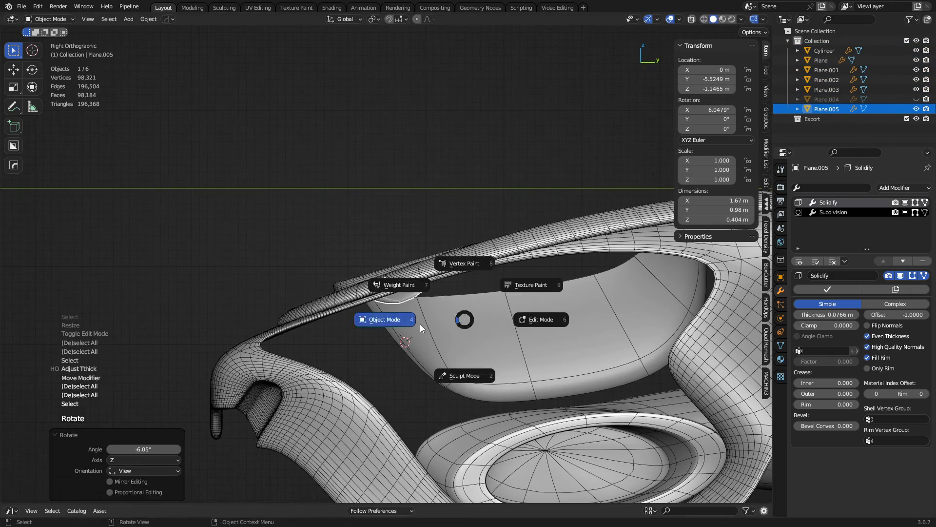
key(g)
click(408, 324)
key(a)
key(alt+a)
middle_drag(331, 306, 631, 342)
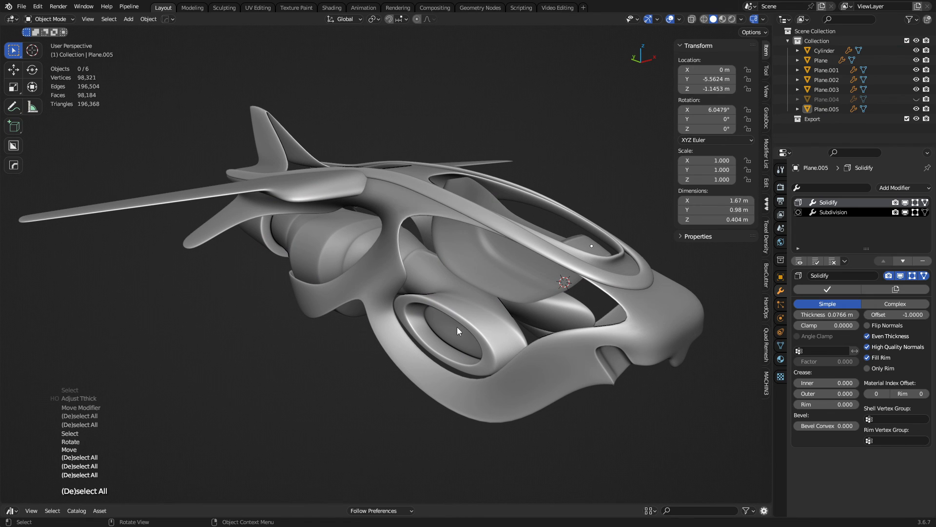